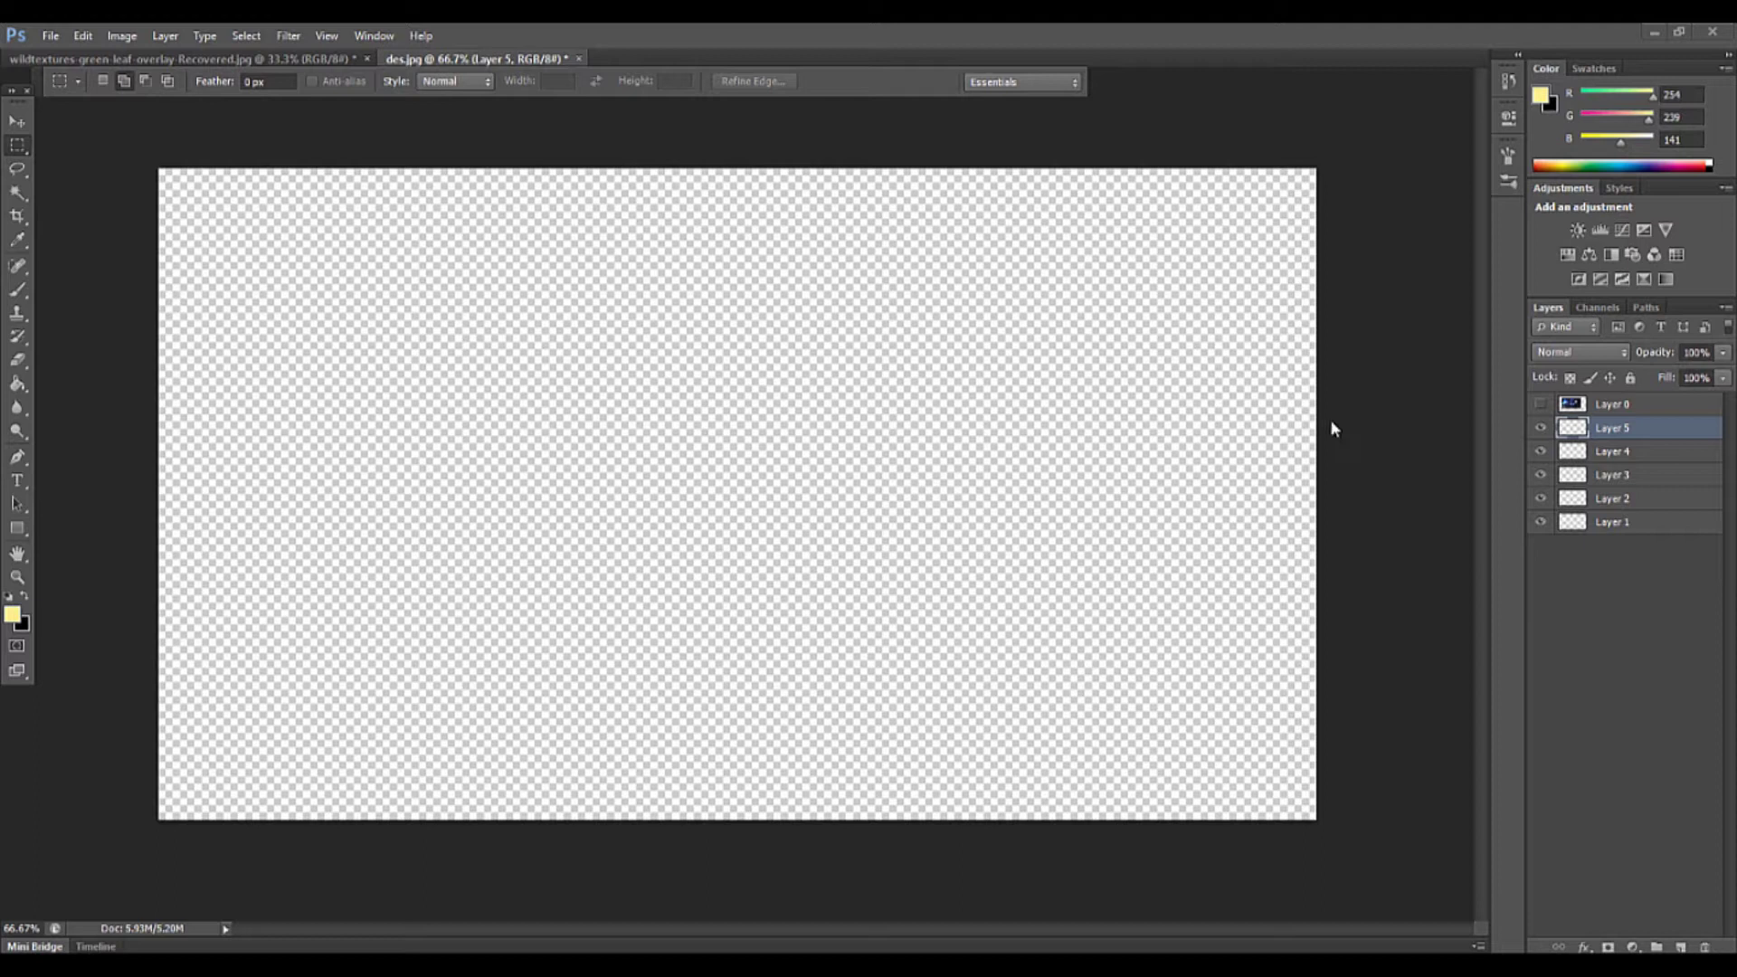
Show the gameplay screenshot layer and scale its width to 99.02%, undoing a smaller resize
{"action": "left_click", "coordinate": [1541, 407]}
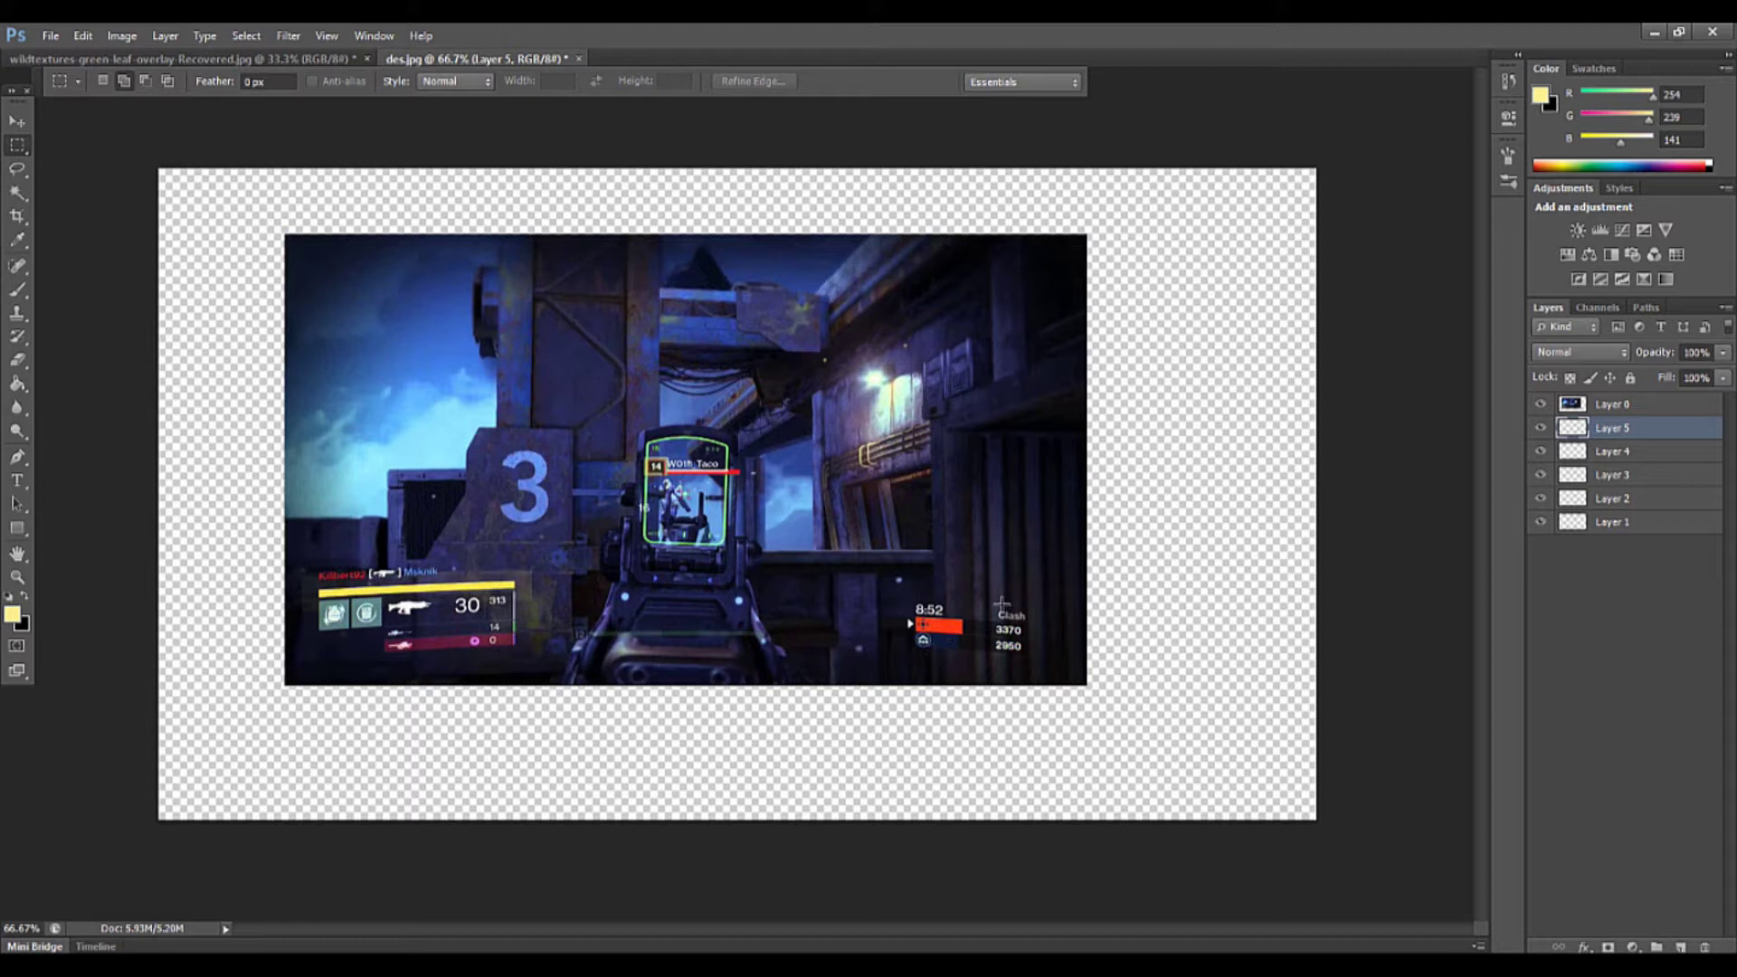
{"action": "key", "text": "ctrl+t"}
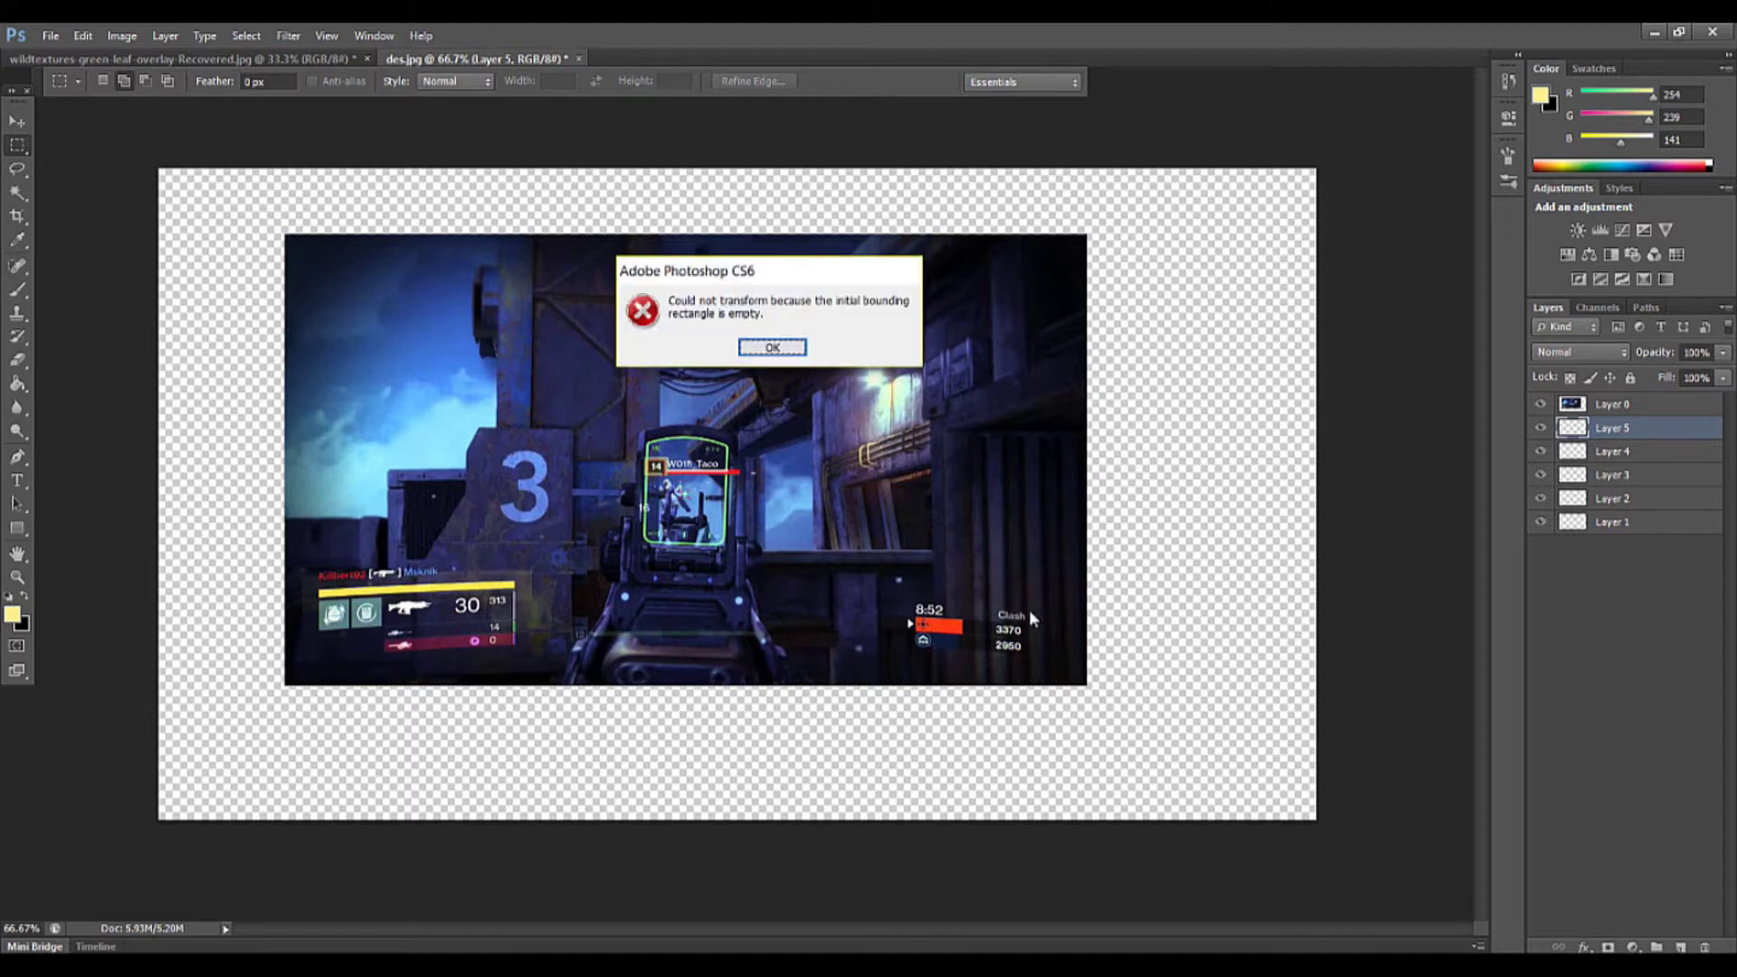
{"action": "left_click", "coordinate": [785, 348]}
{"action": "left_click", "coordinate": [1640, 408]}
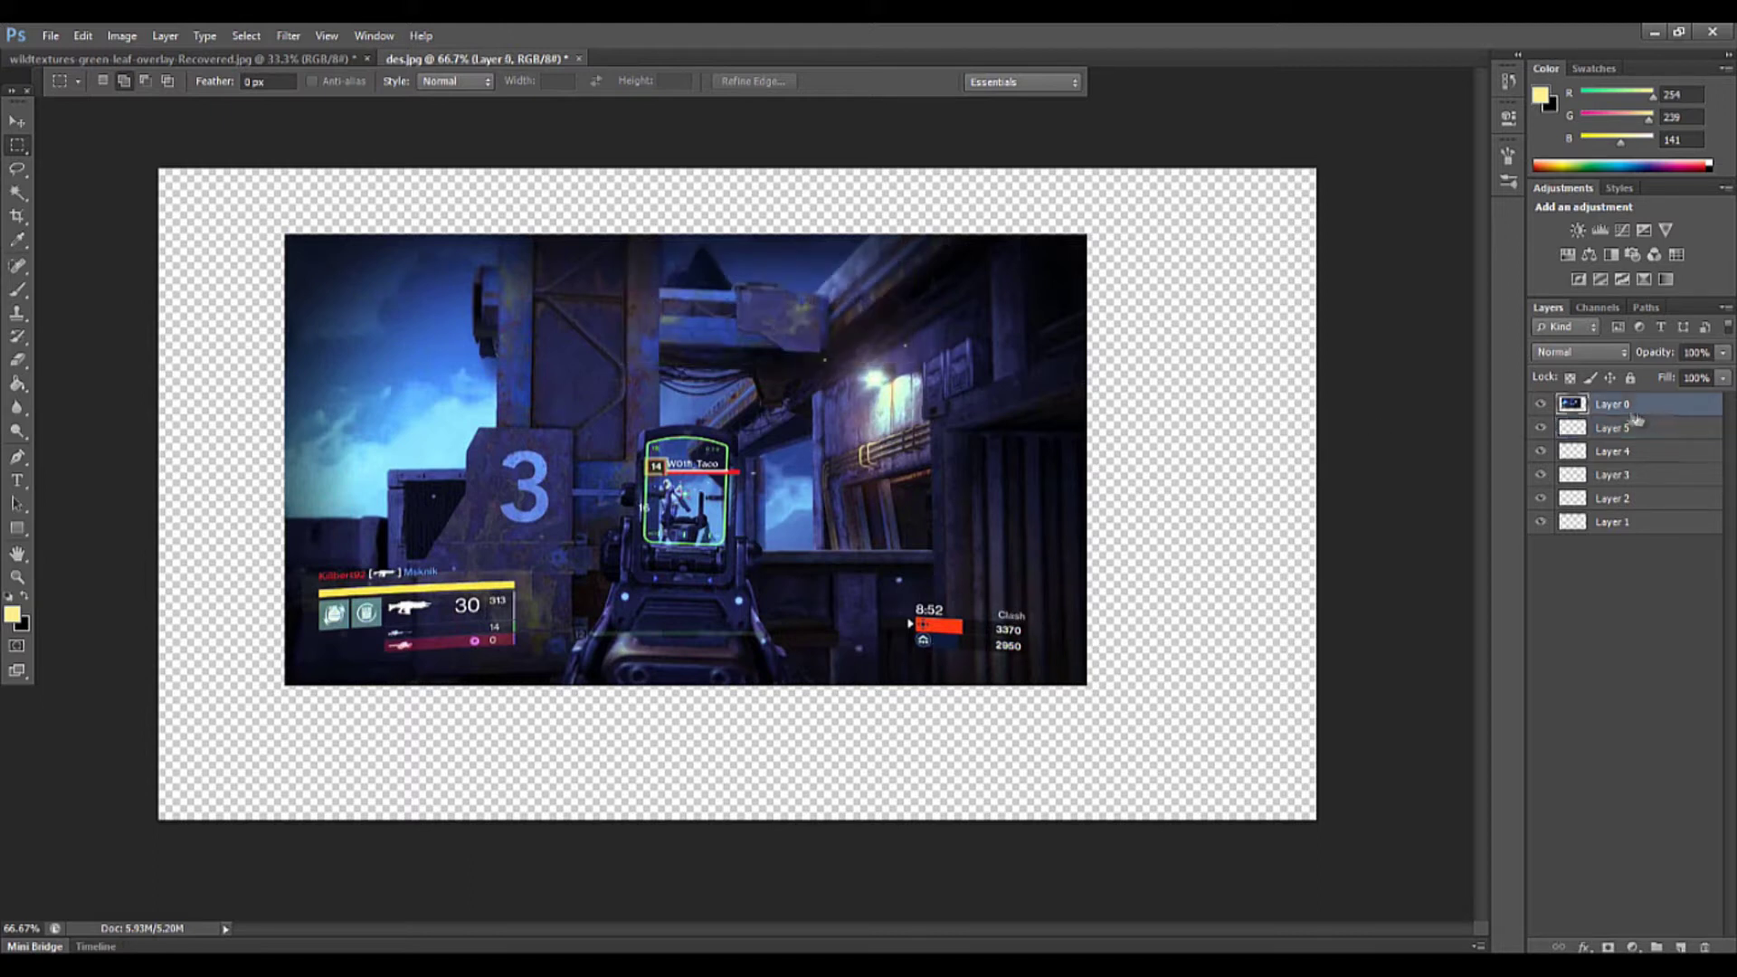
{"action": "key", "text": "ctrl+t"}
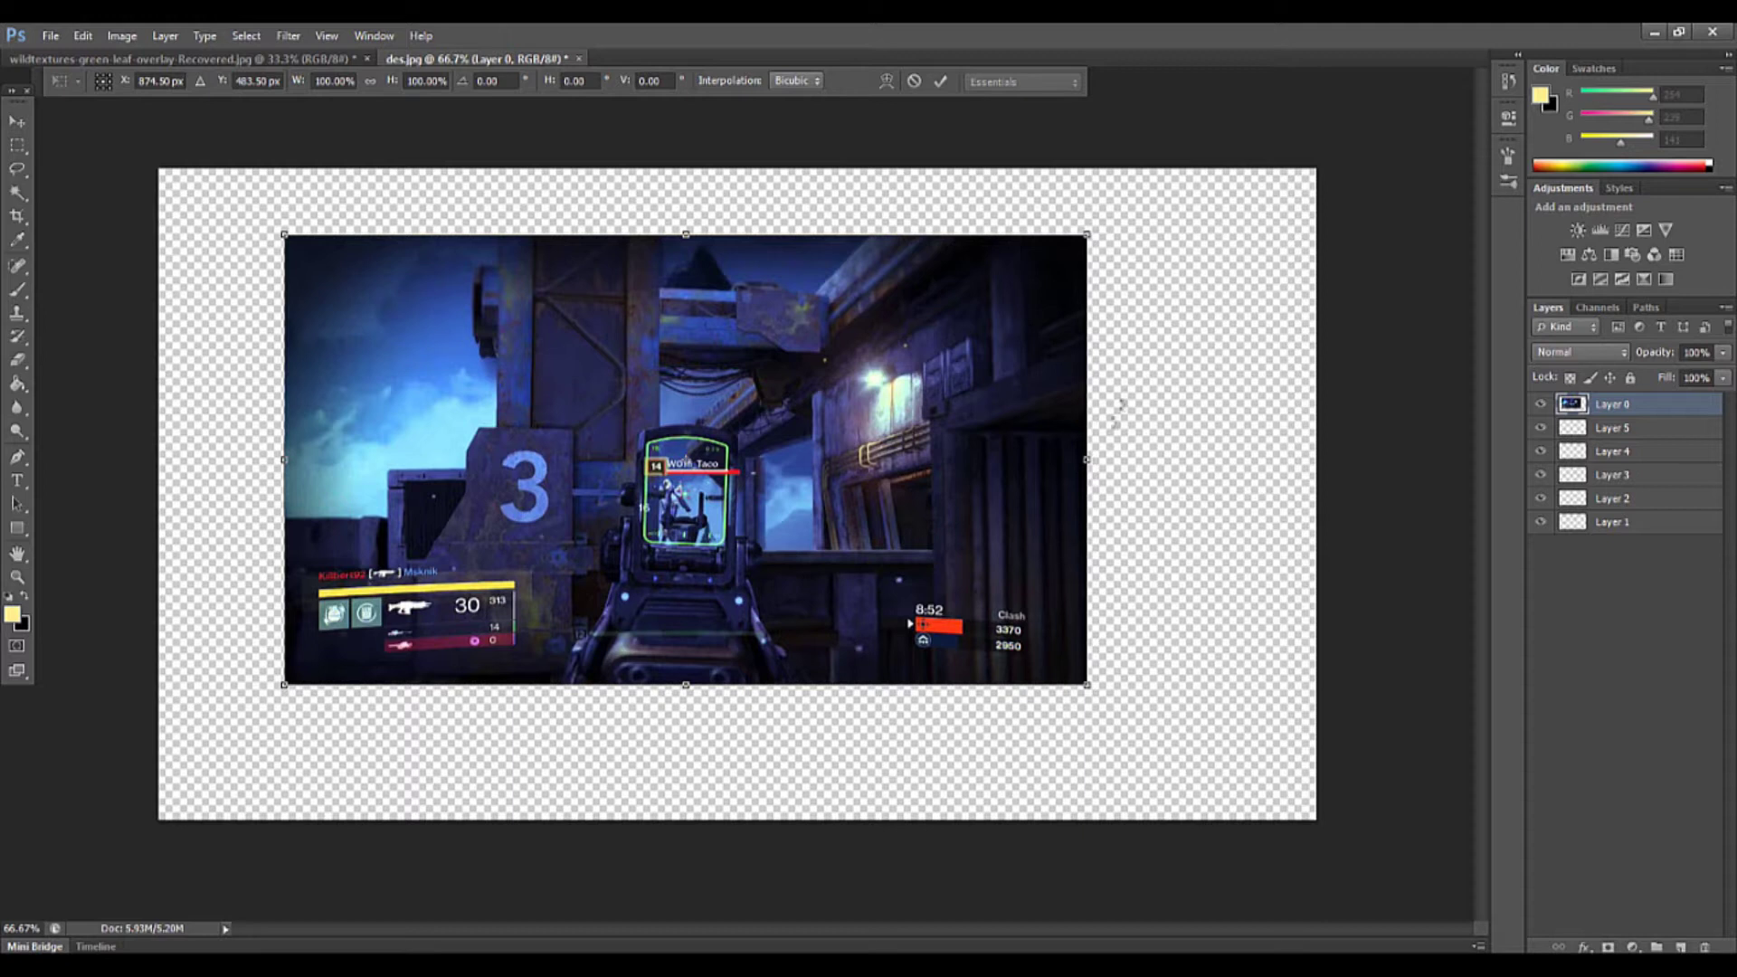
{"action": "mouse_move", "coordinate": [1089, 459]}
{"action": "left_mouse_down"}
{"action": "mouse_move", "coordinate": [1177, 398]}
{"action": "mouse_move", "coordinate": [1081, 577]}
{"action": "mouse_move", "coordinate": [1041, 461]}
{"action": "mouse_move", "coordinate": [1082, 489]}
{"action": "left_mouse_up"}
{"action": "left_click_drag", "start_coordinate": [1077, 685], "coordinate": [1027, 609]}
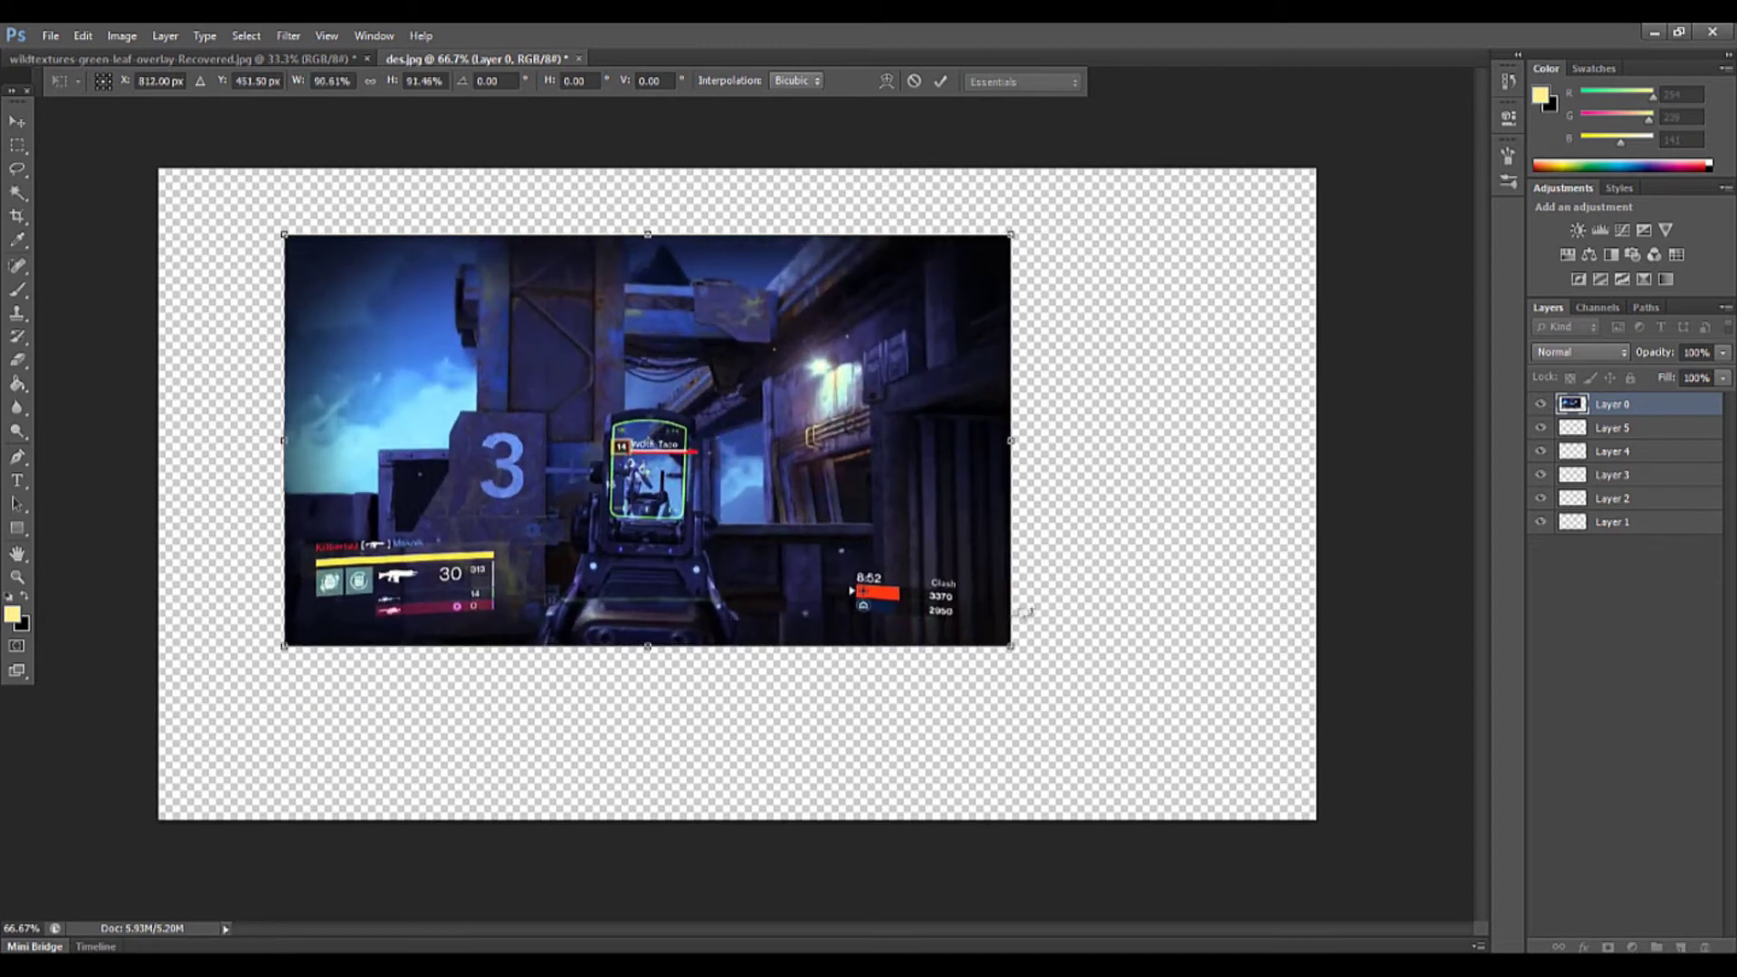
{"action": "left_click", "coordinate": [83, 36]}
{"action": "left_click", "coordinate": [95, 55]}
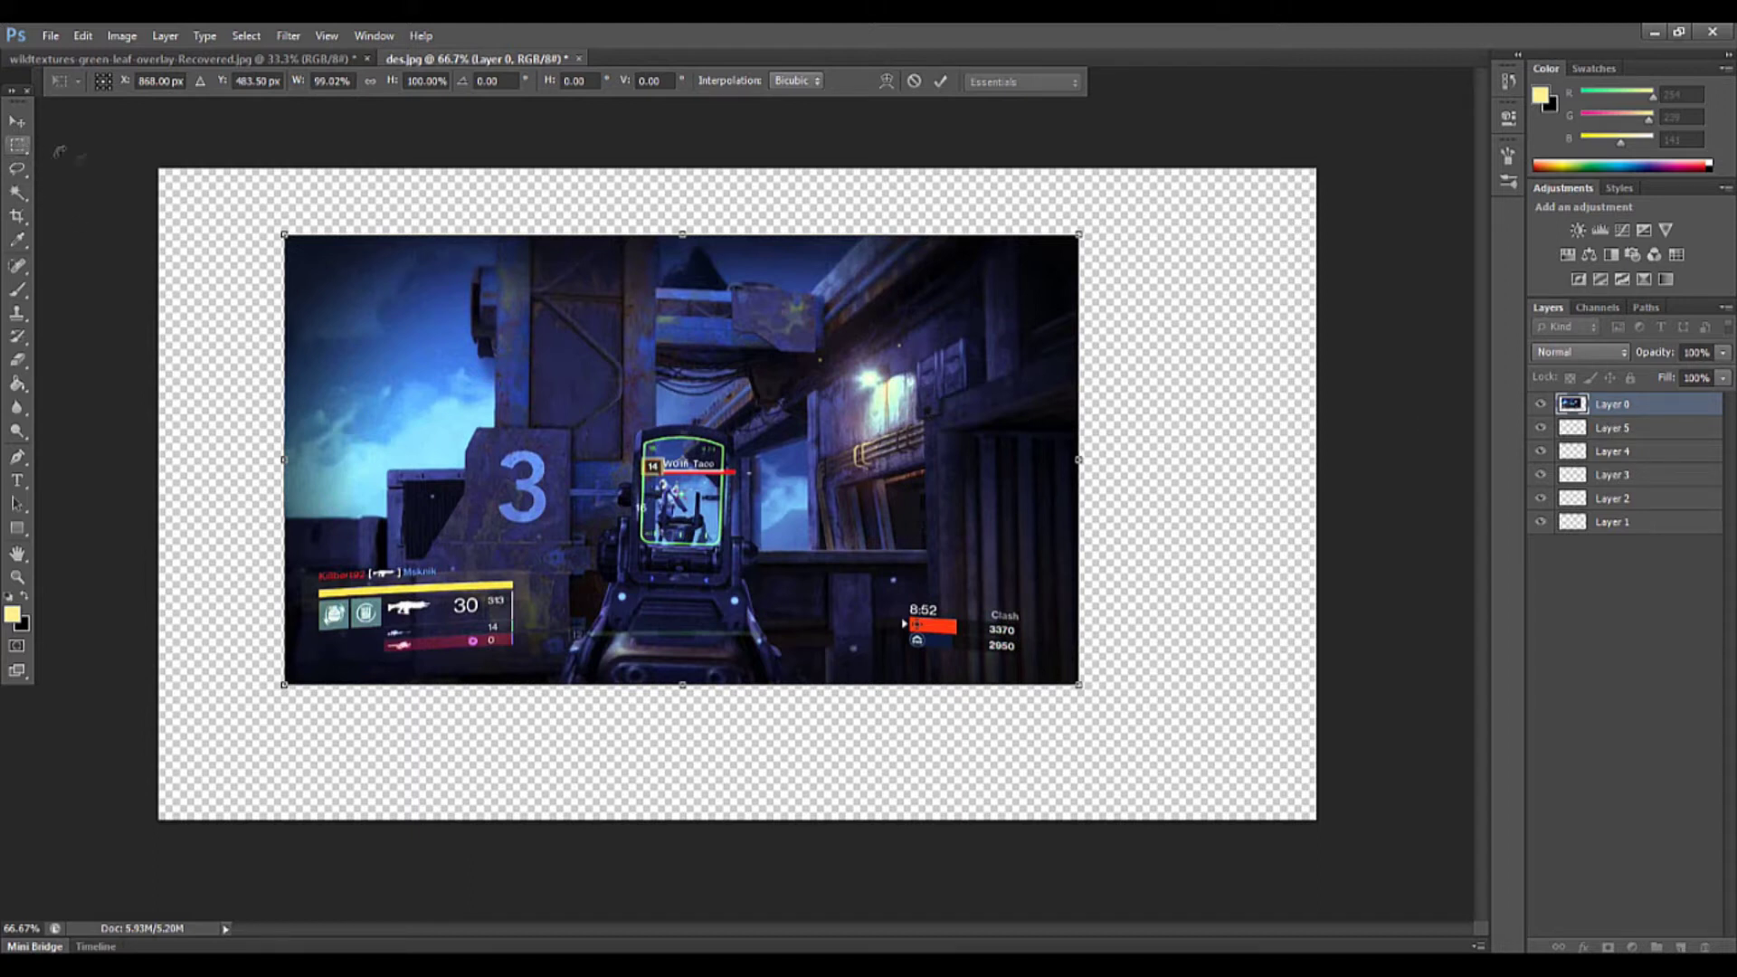
{"action": "key", "text": "Return"}
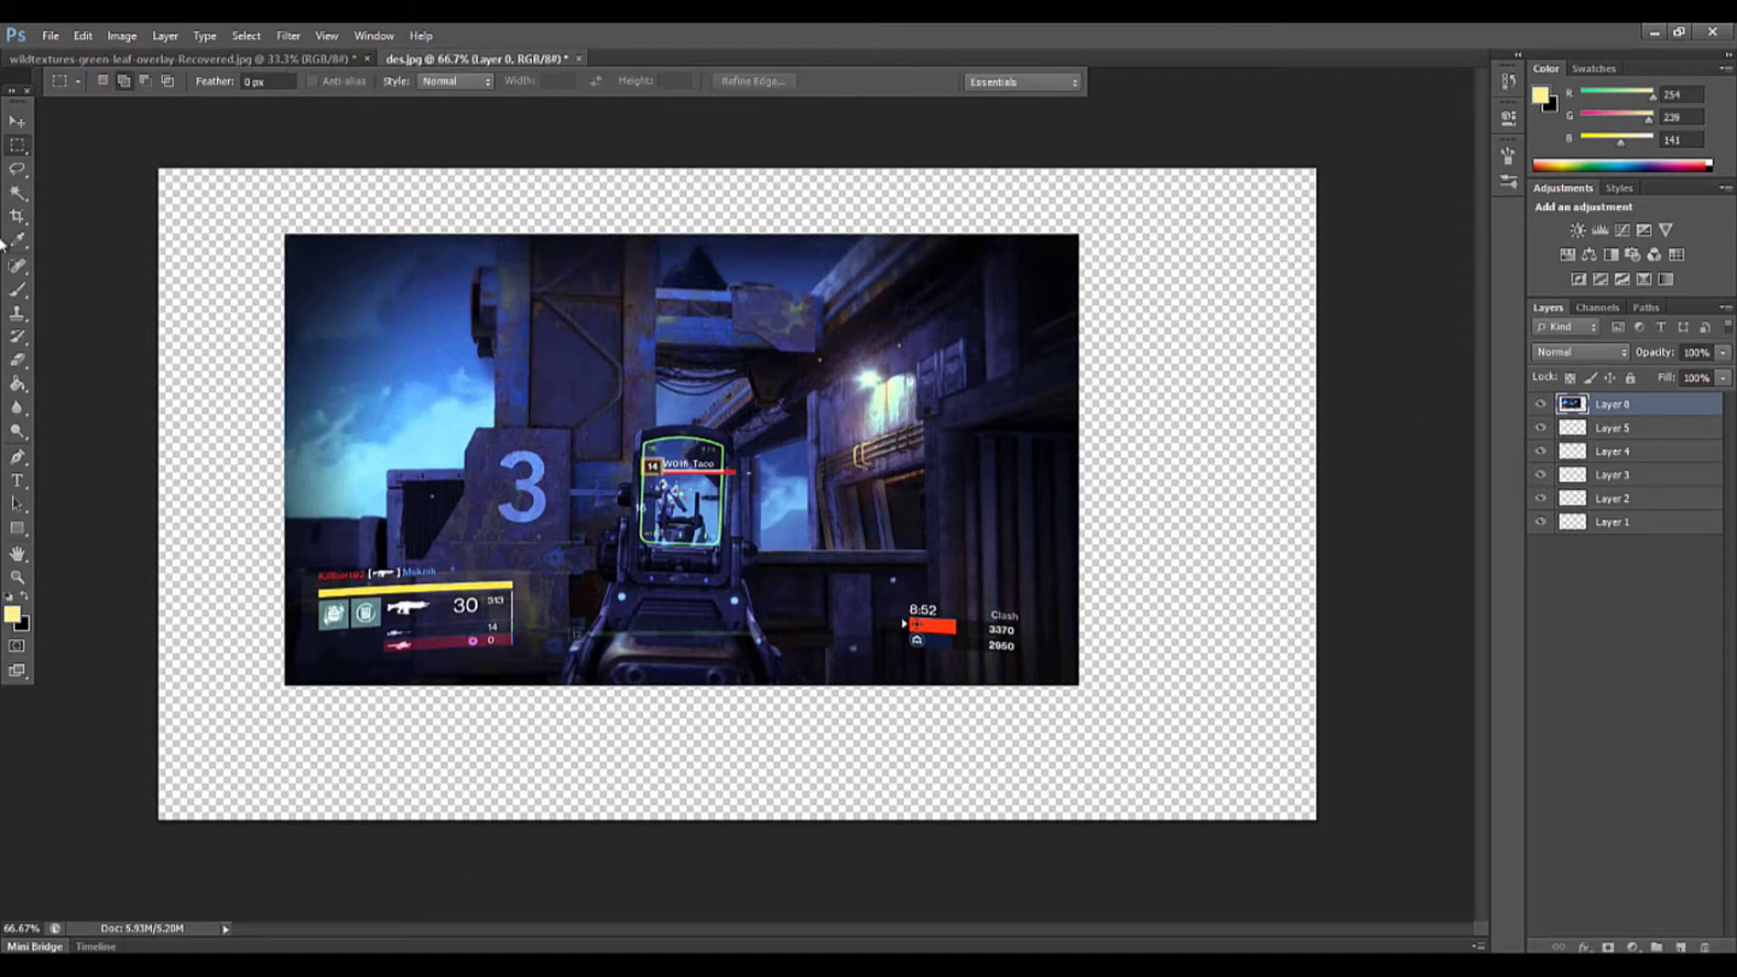
Fill Layer 5 with the pale yellow foreground color using Paint Bucket, and activate the Rectangular Marquee tool
{"action": "left_click", "coordinate": [20, 382]}
{"action": "left_click", "coordinate": [1672, 431]}
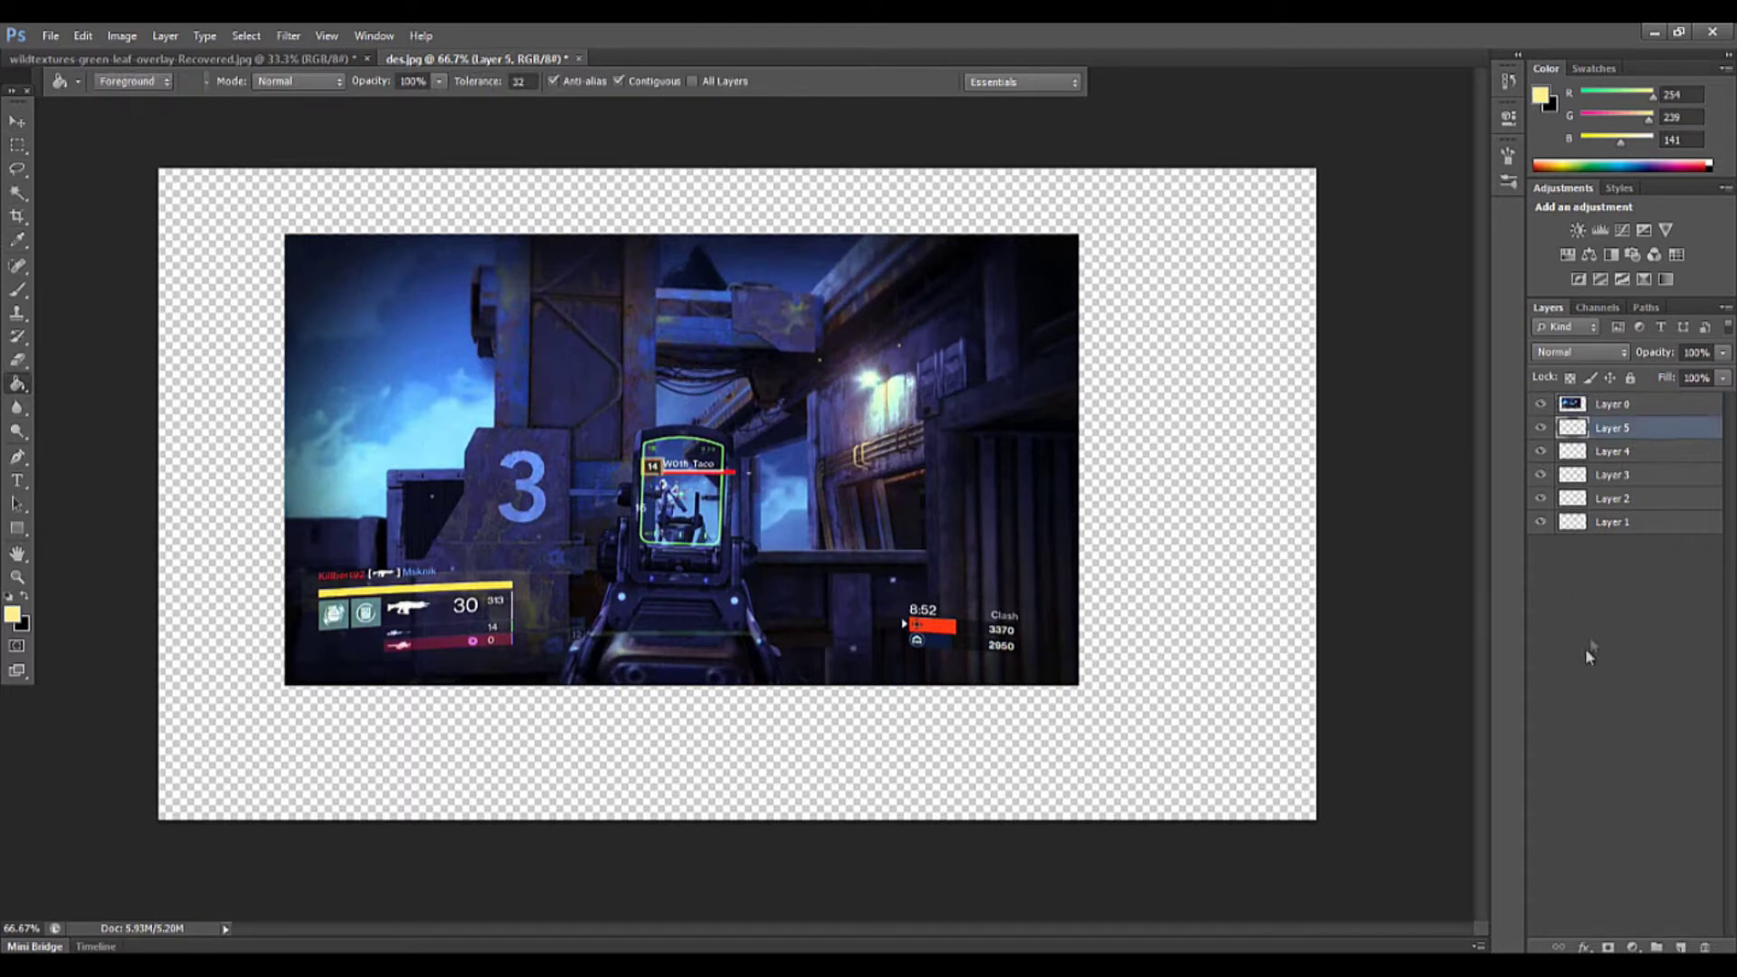
{"action": "right_click", "coordinate": [16, 387]}
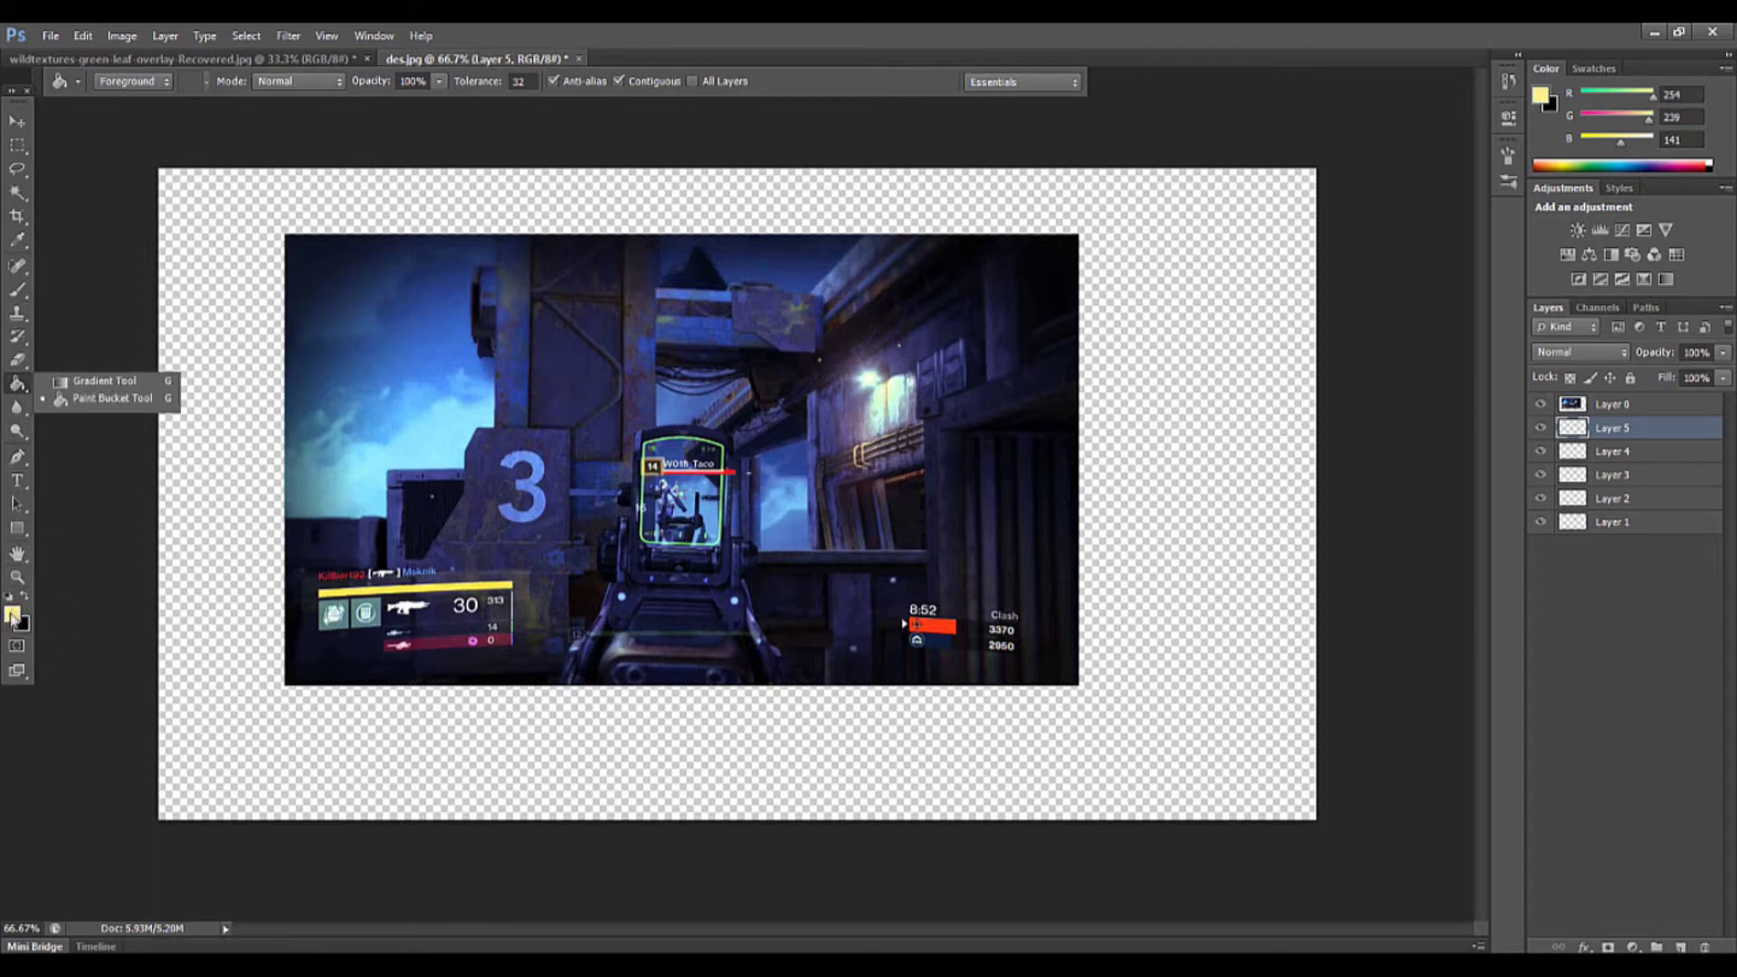
{"action": "left_click", "coordinate": [14, 390]}
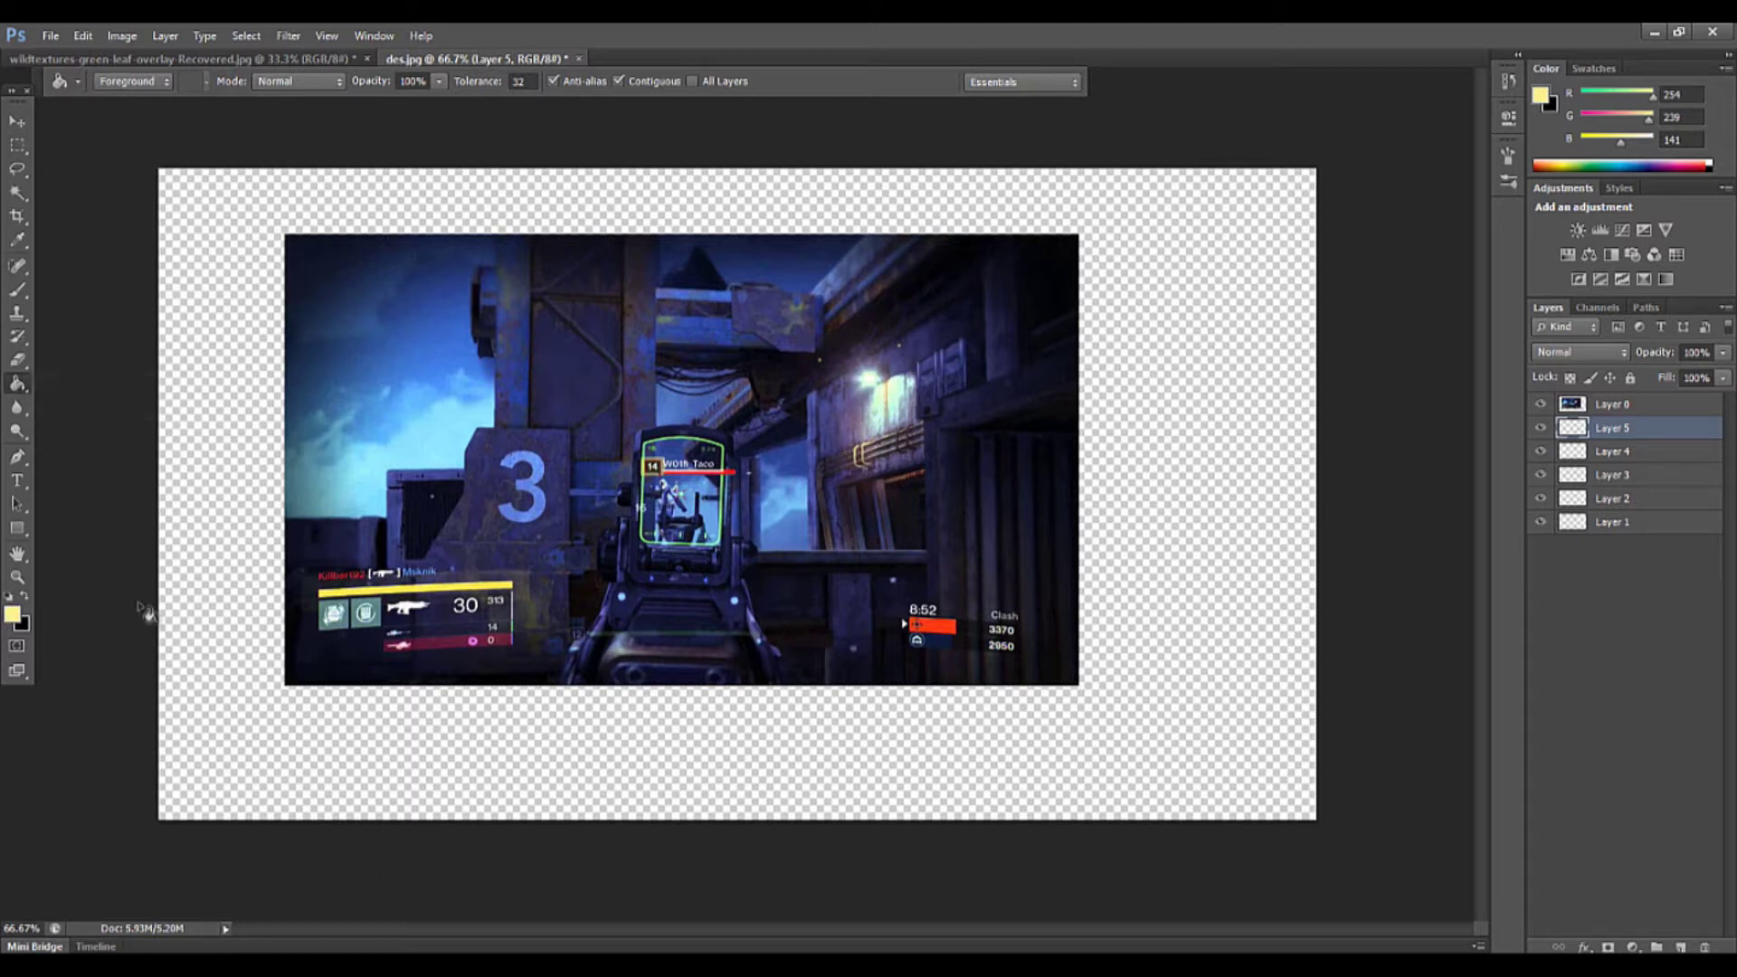
{"action": "left_click", "coordinate": [267, 766]}
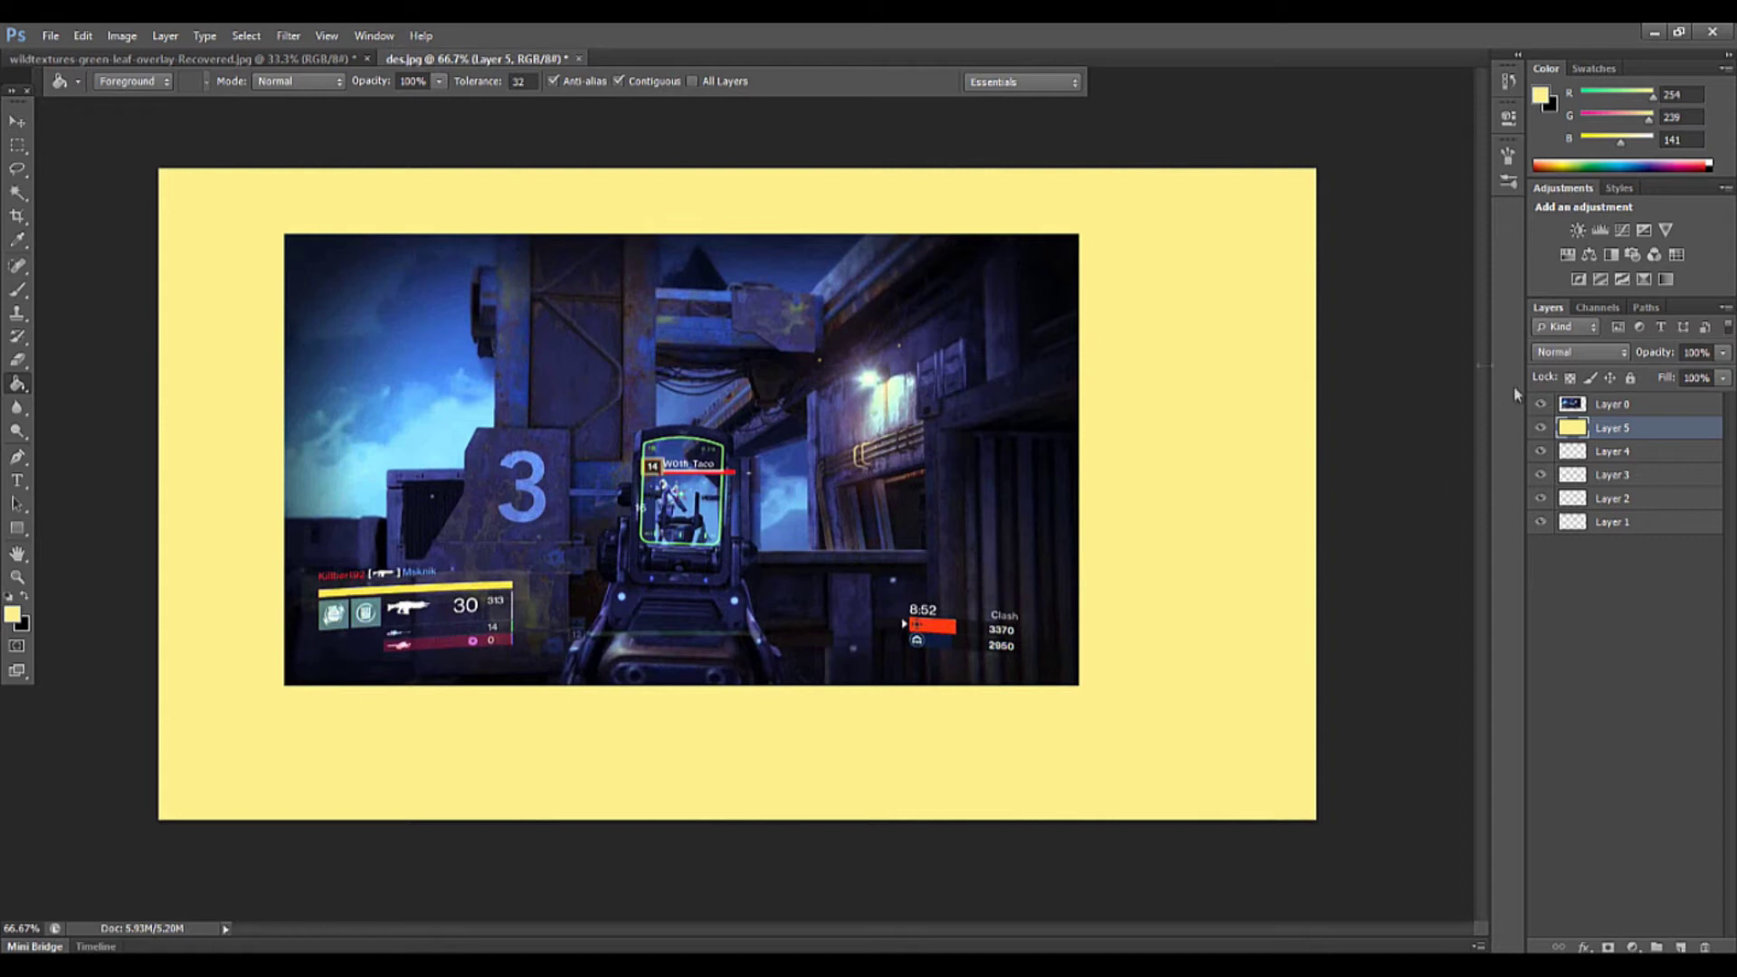
{"action": "key", "text": "v"}
{"action": "left_click", "coordinate": [21, 148]}
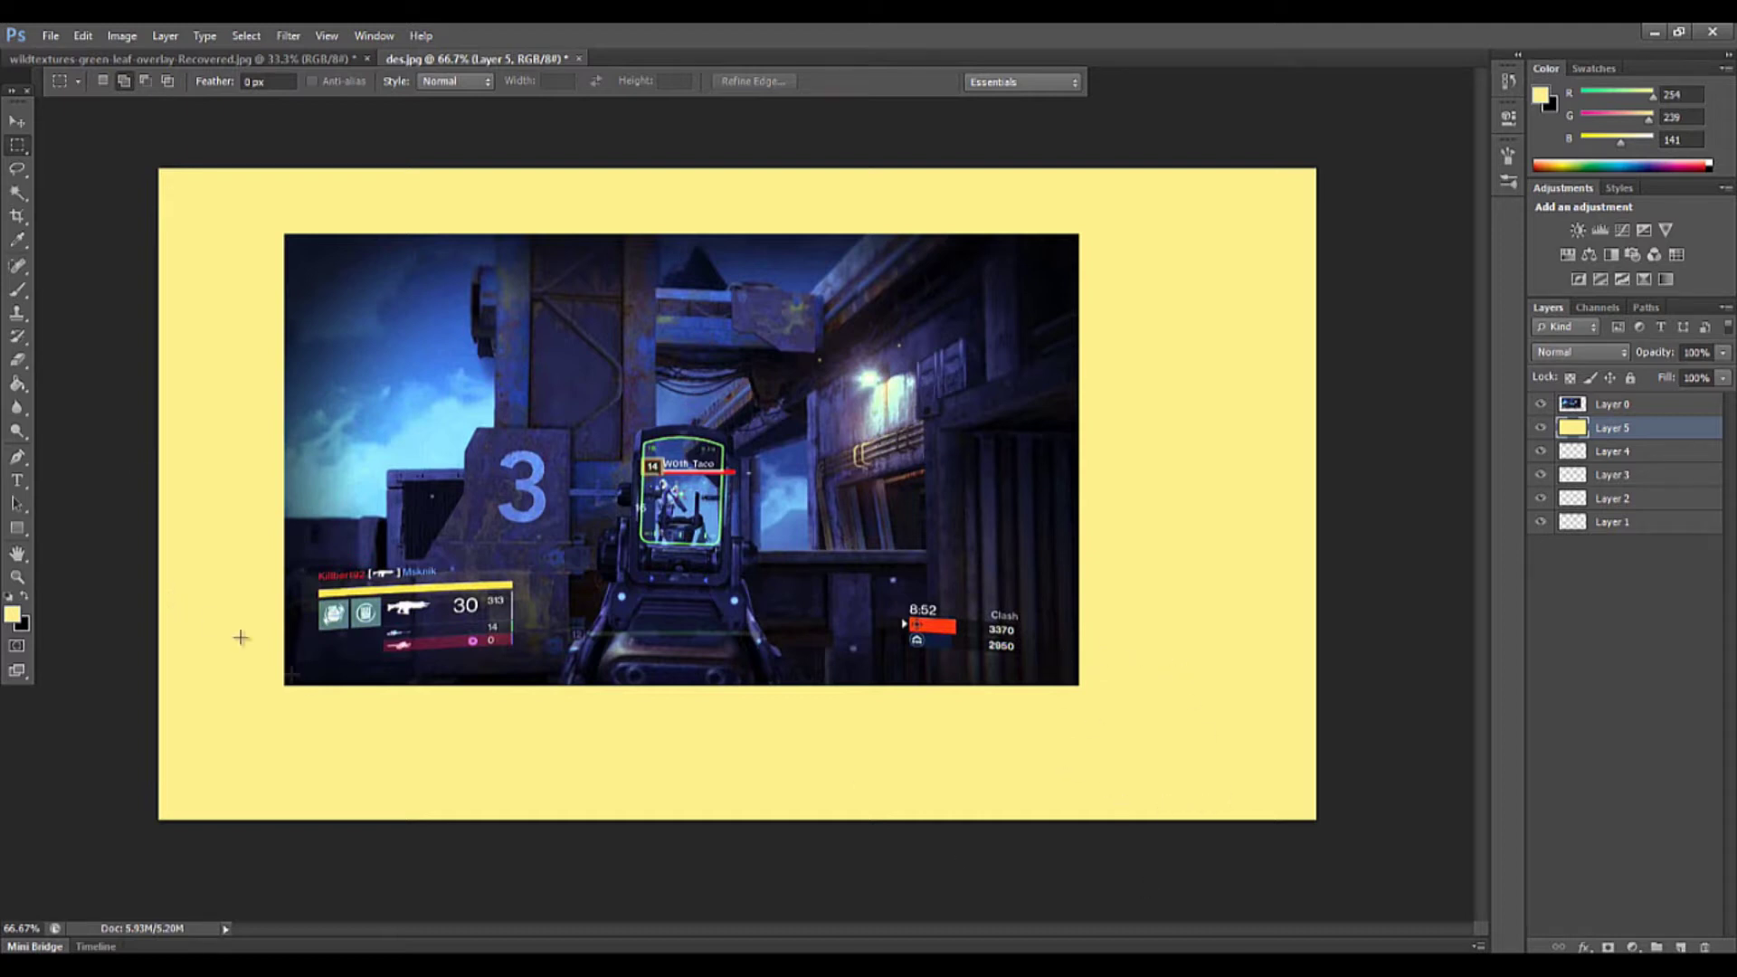
{"action": "right_click", "coordinate": [286, 740]}
{"action": "left_click", "coordinate": [78, 723]}
{"action": "right_click", "coordinate": [1672, 426]}
{"action": "left_click", "coordinate": [1549, 312]}
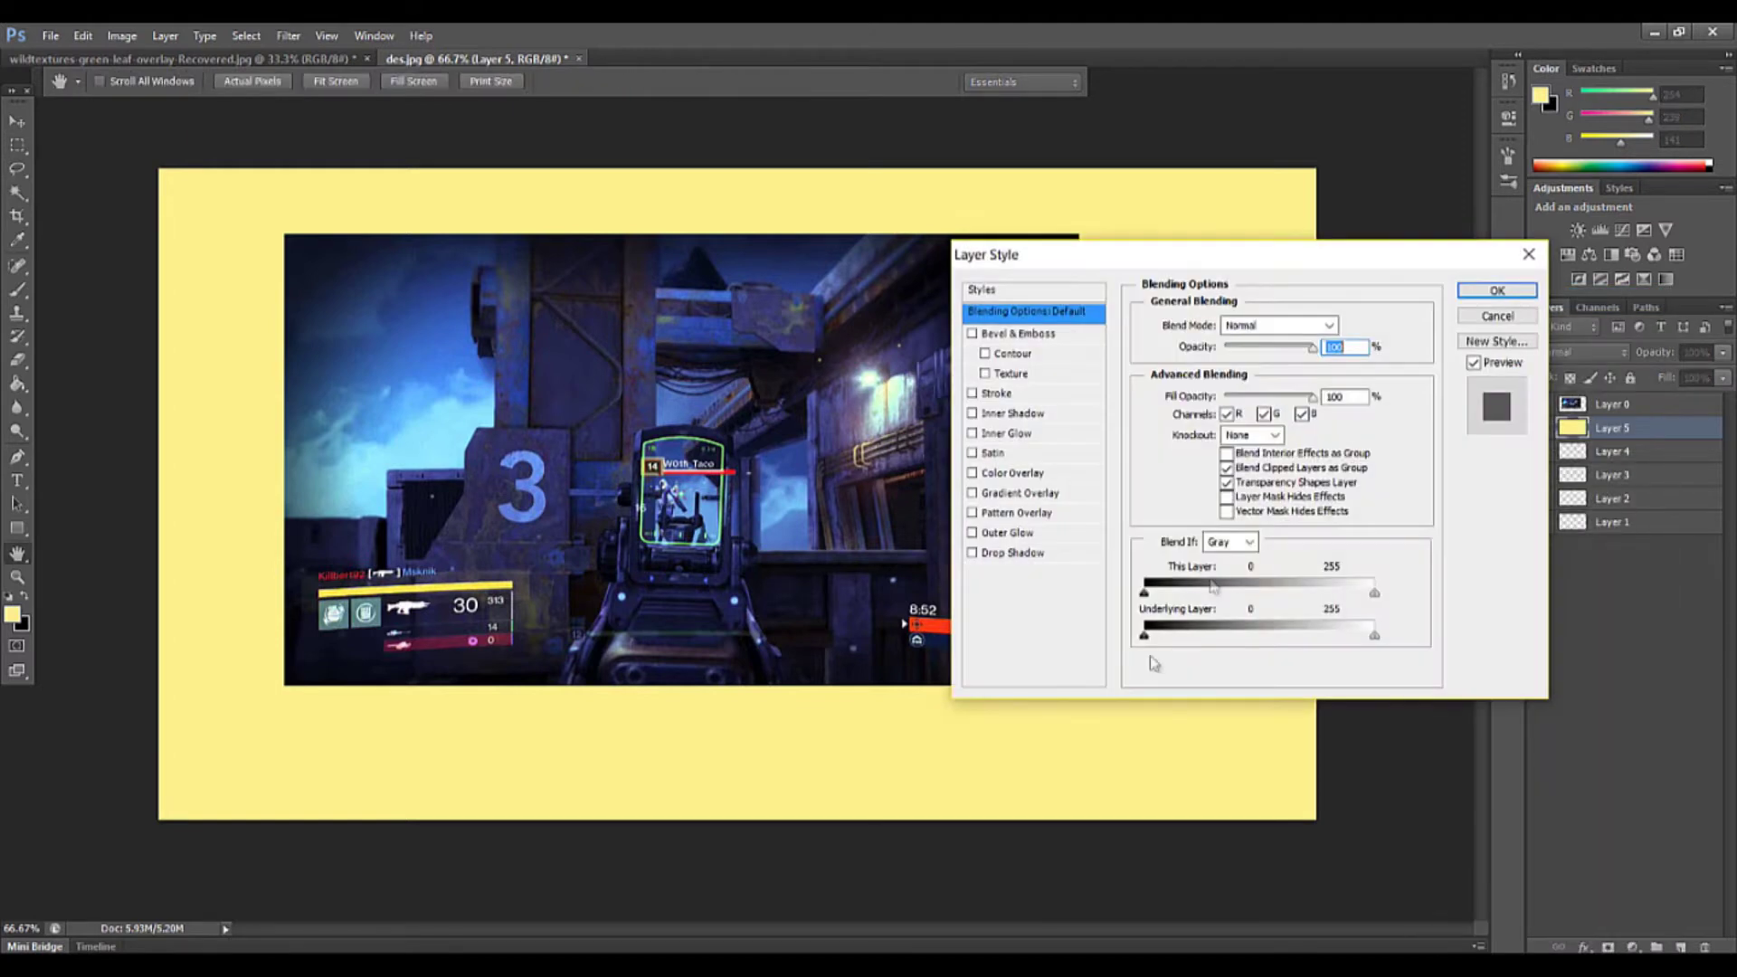
{"action": "left_click", "coordinate": [1496, 316]}
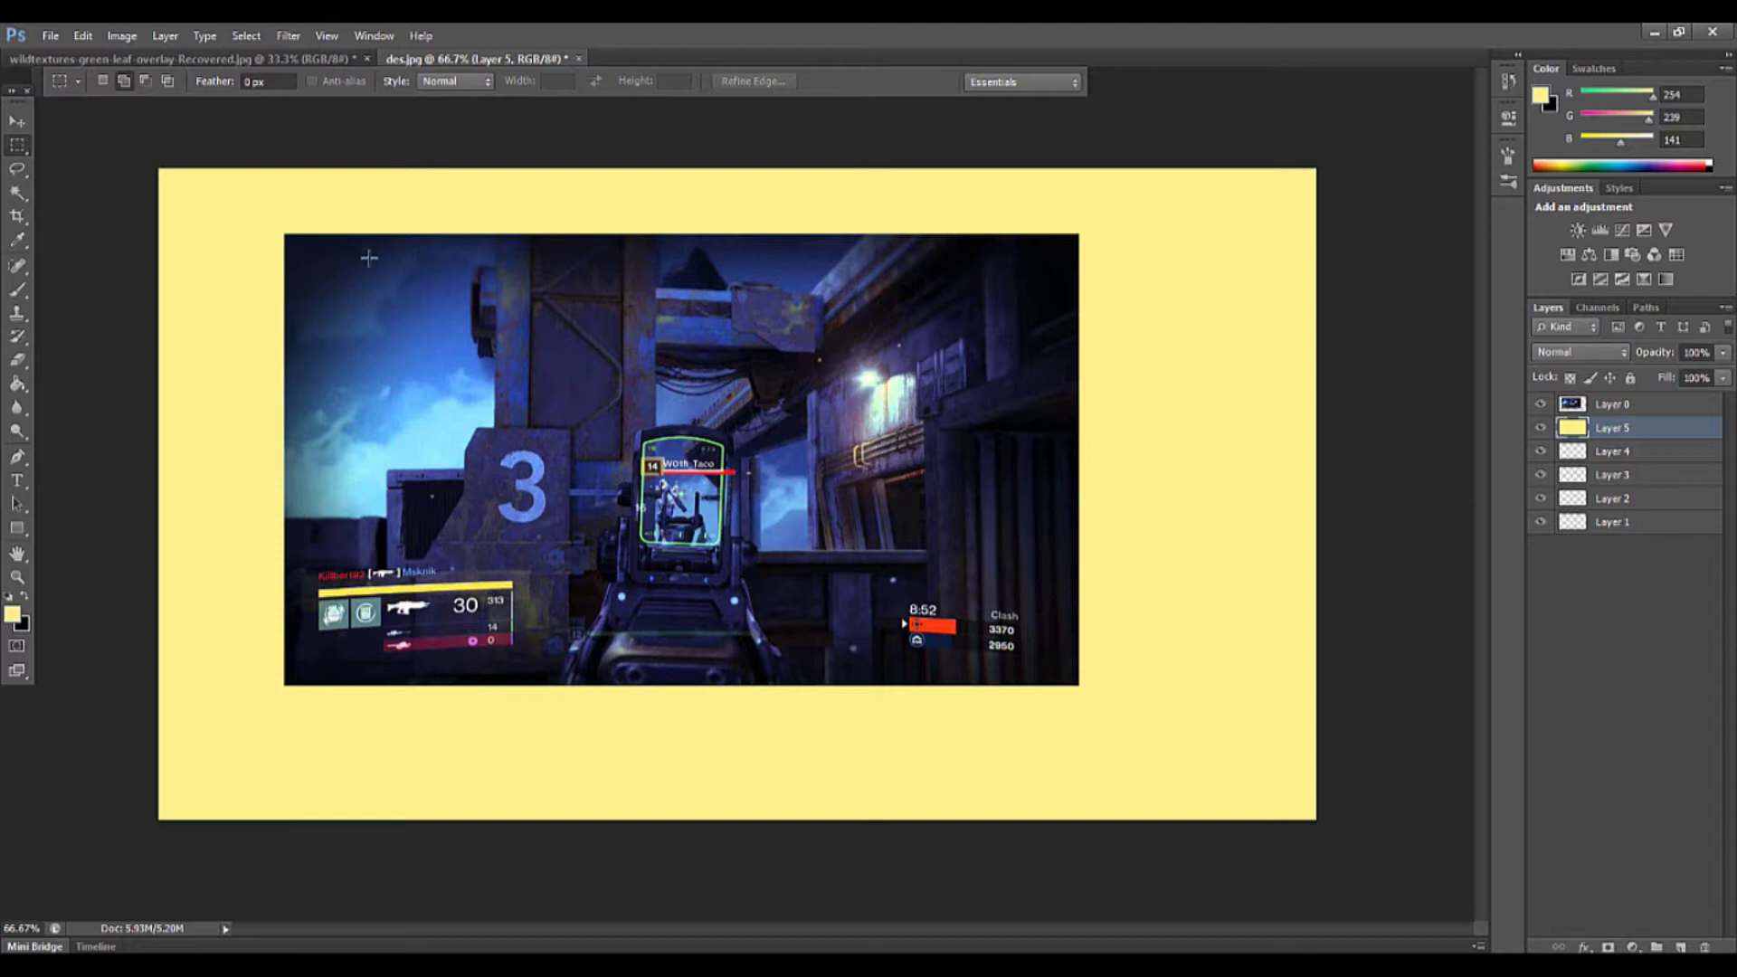
Cut a rectangular opening matching the gameplay screenshot out of Layer 5's yellow fill, then deselect with the screenshot visible again
{"action": "left_click_drag", "start_coordinate": [292, 241], "coordinate": [342, 328]}
{"action": "left_click", "coordinate": [287, 243]}
{"action": "left_click_drag", "start_coordinate": [284, 235], "coordinate": [1076, 685]}
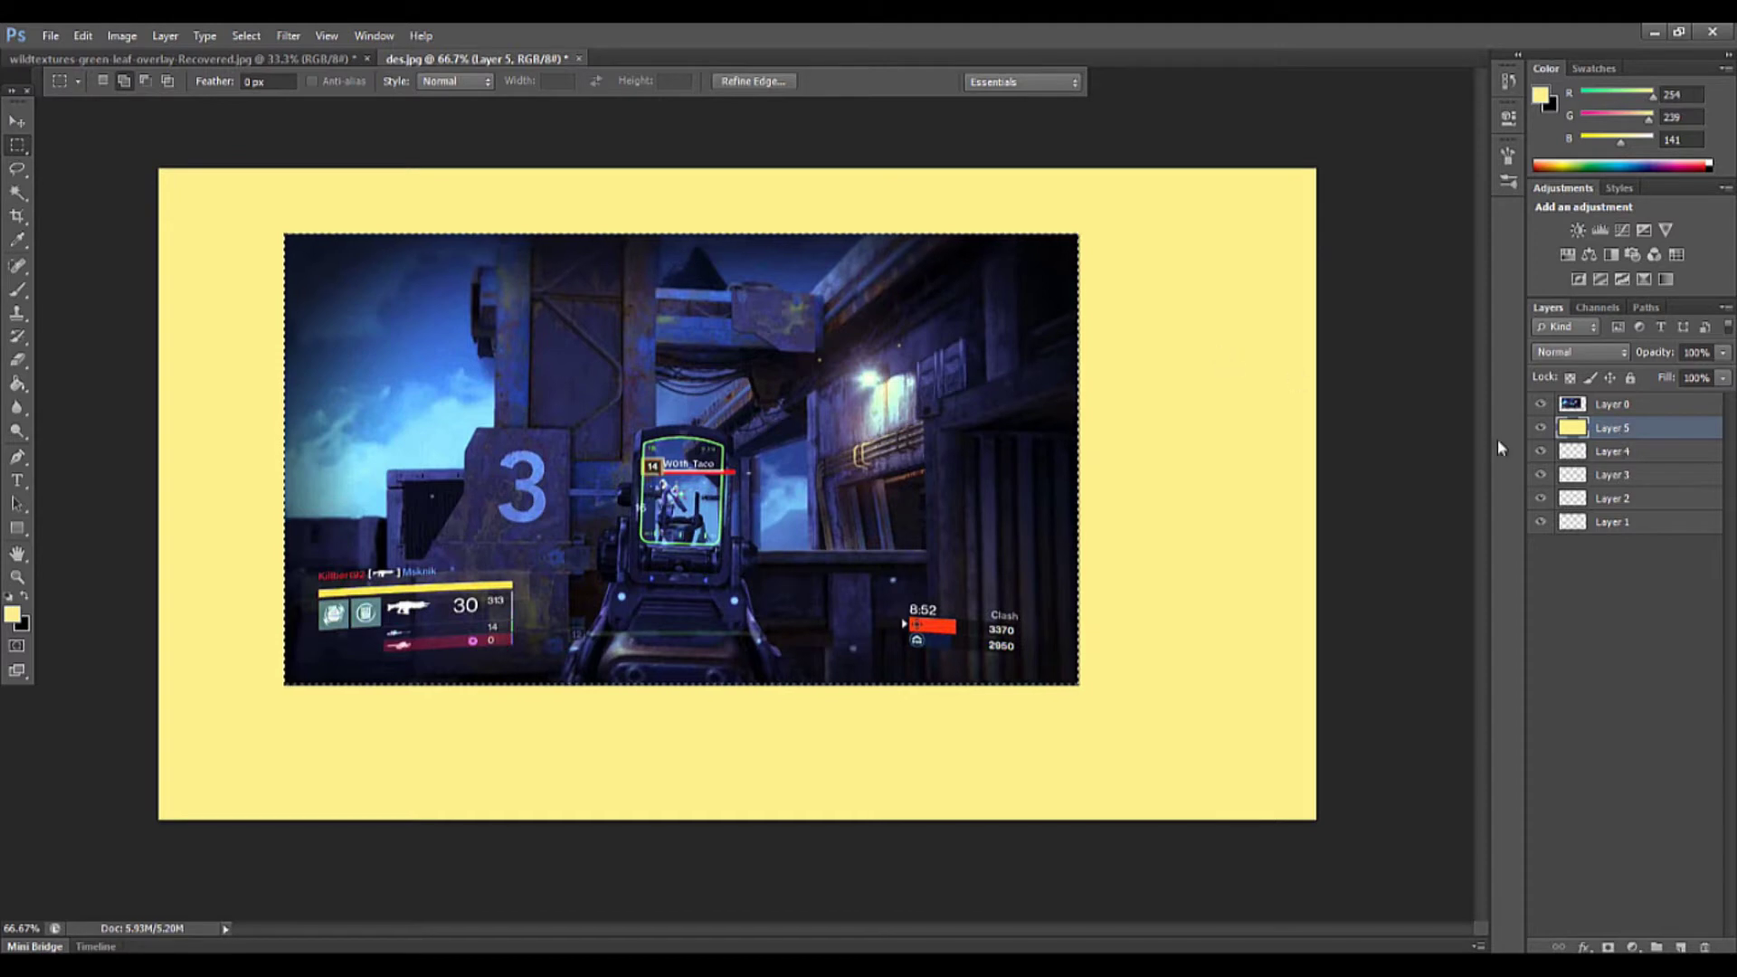
{"action": "left_click", "coordinate": [1541, 404]}
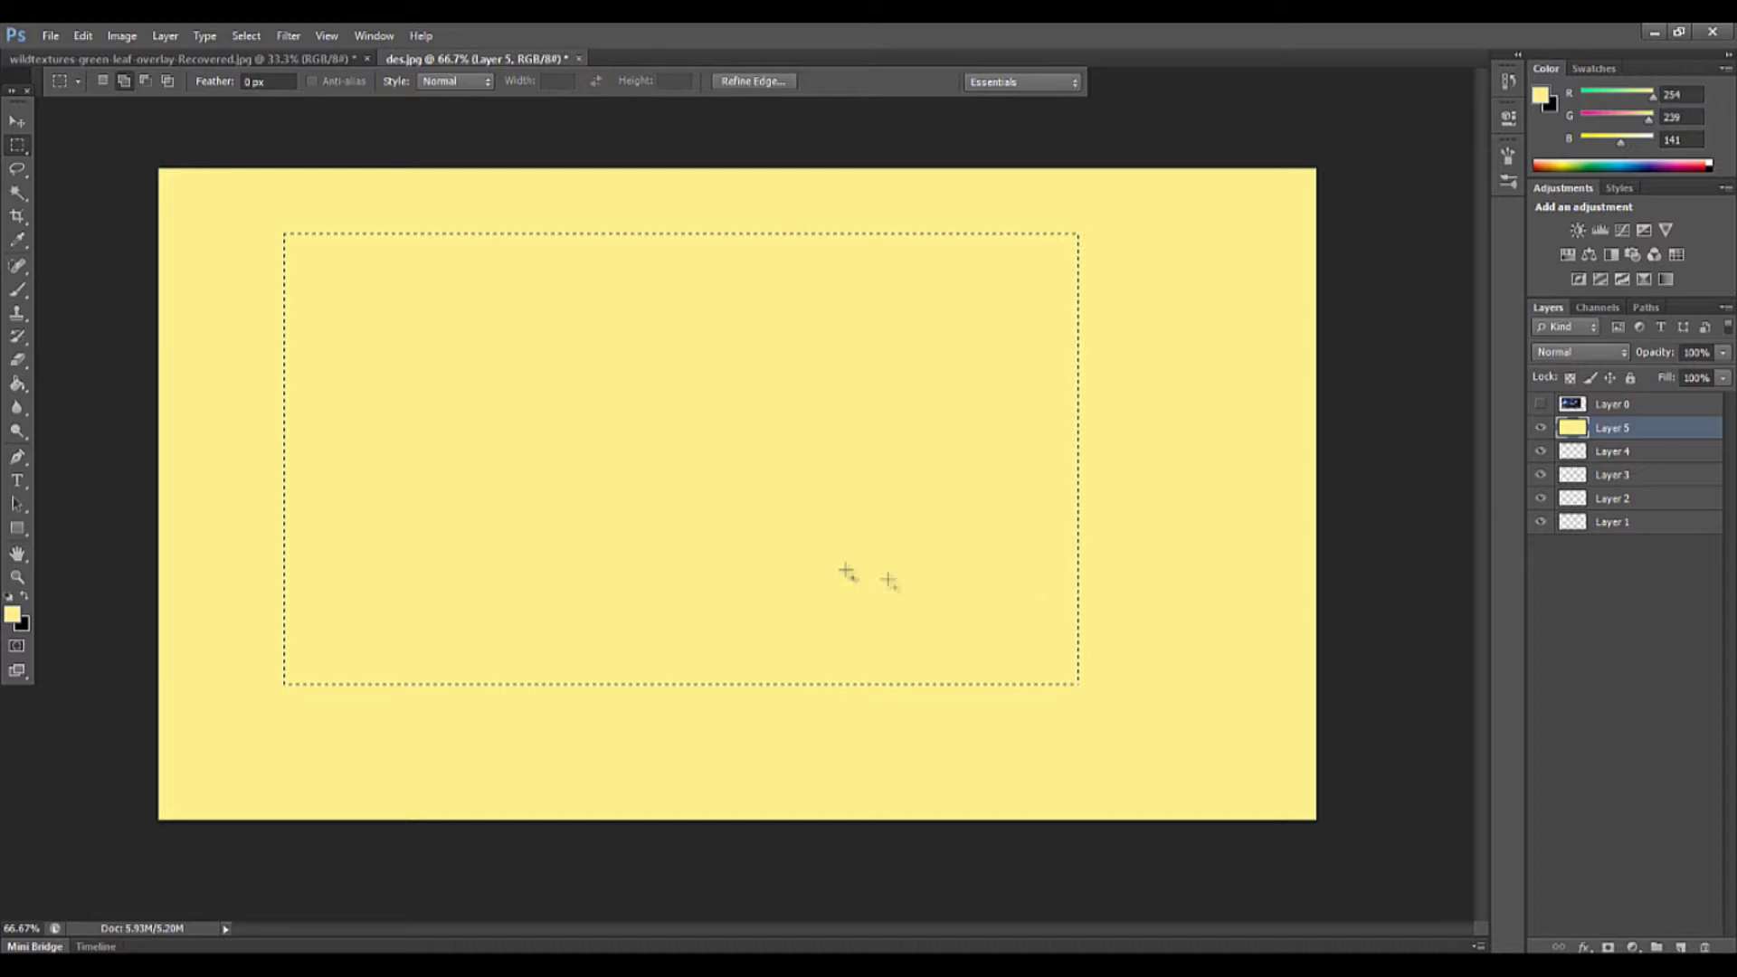
{"action": "key", "text": "Delete"}
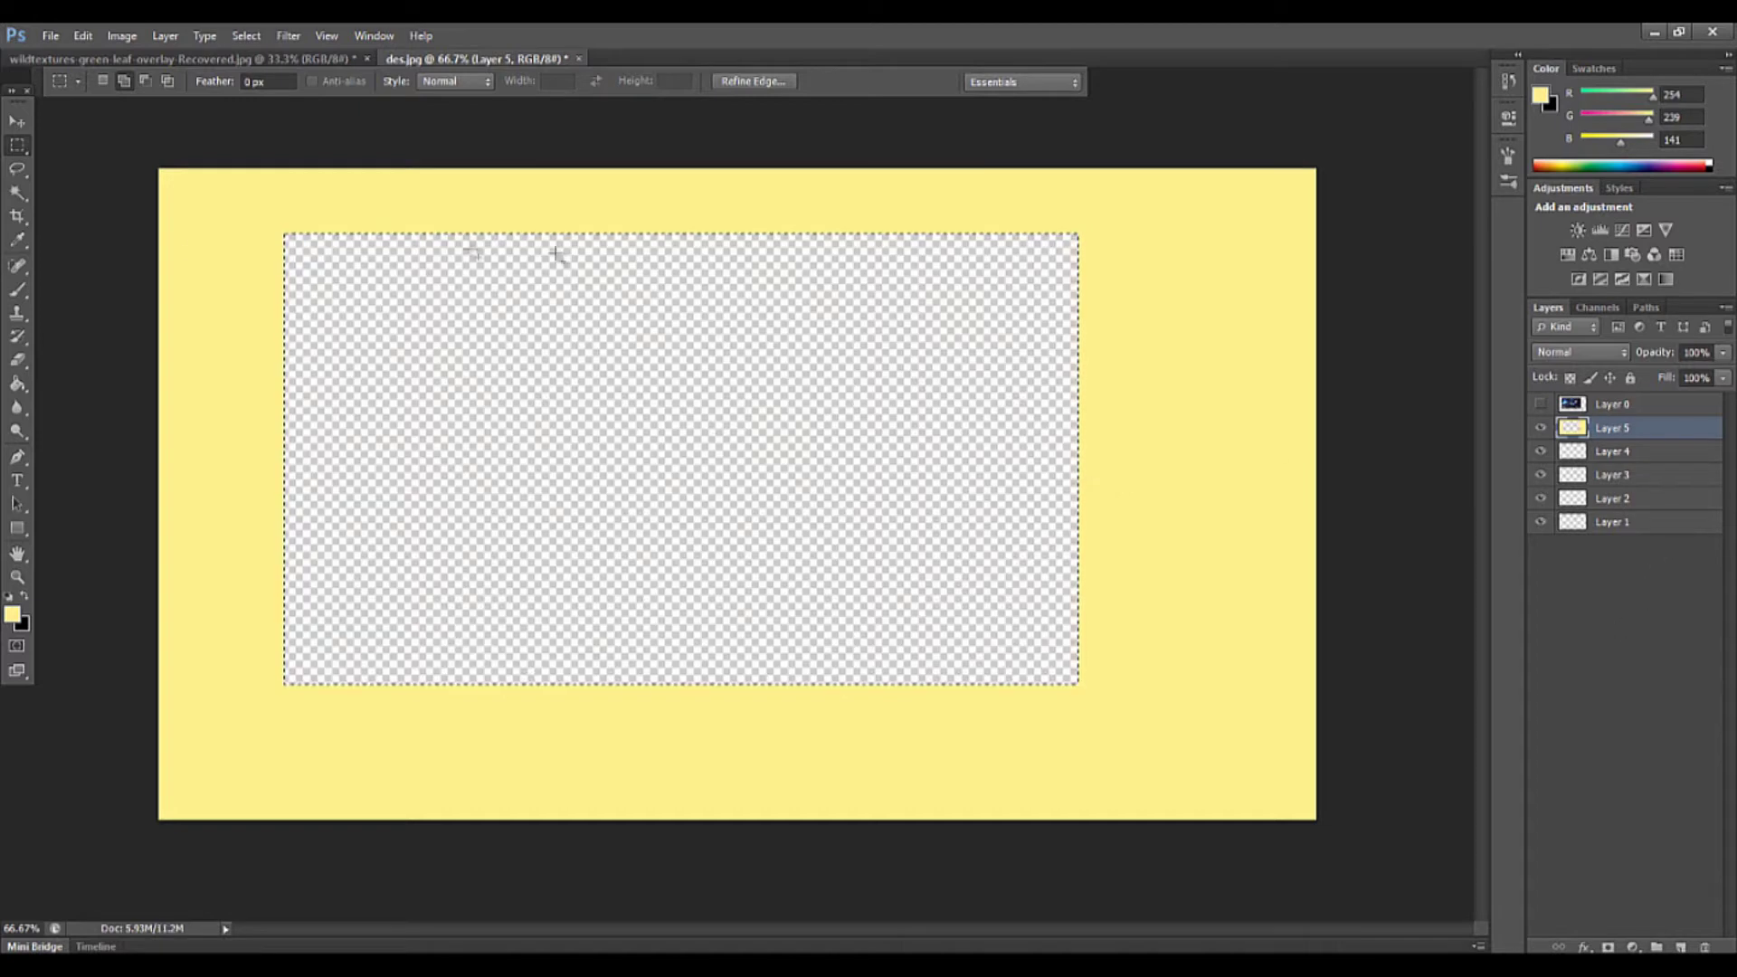
{"action": "right_click", "coordinate": [365, 341]}
{"action": "left_click", "coordinate": [398, 347]}
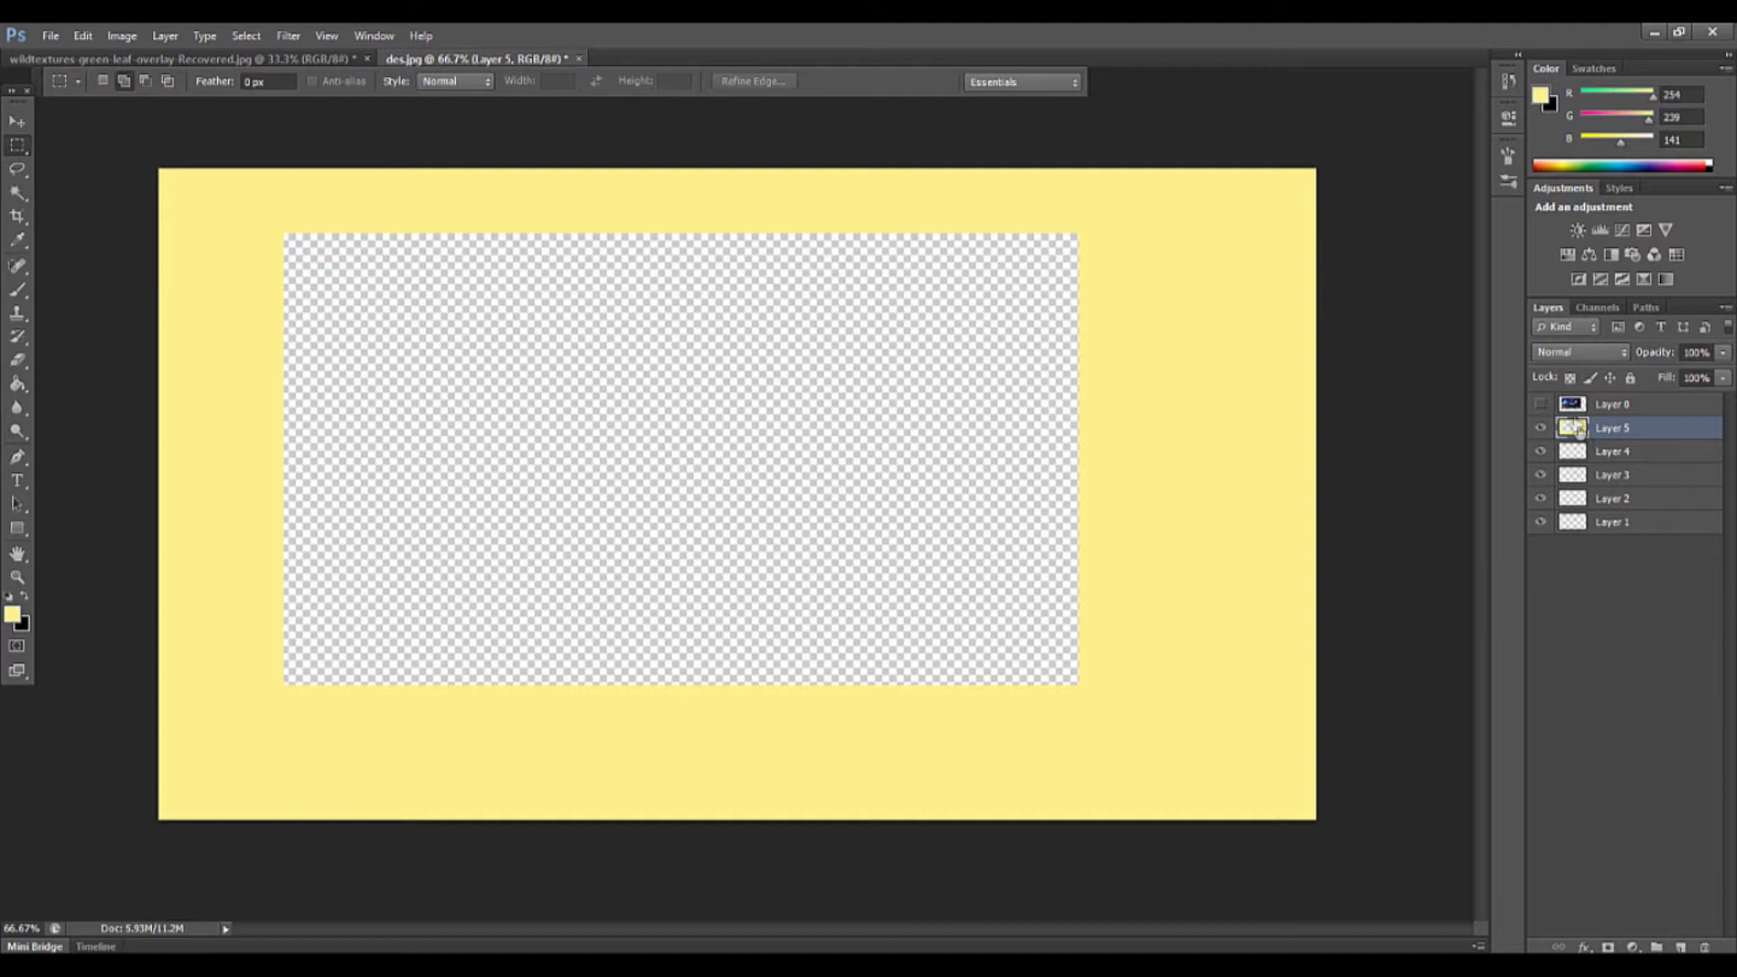
{"action": "left_click", "coordinate": [1543, 403]}
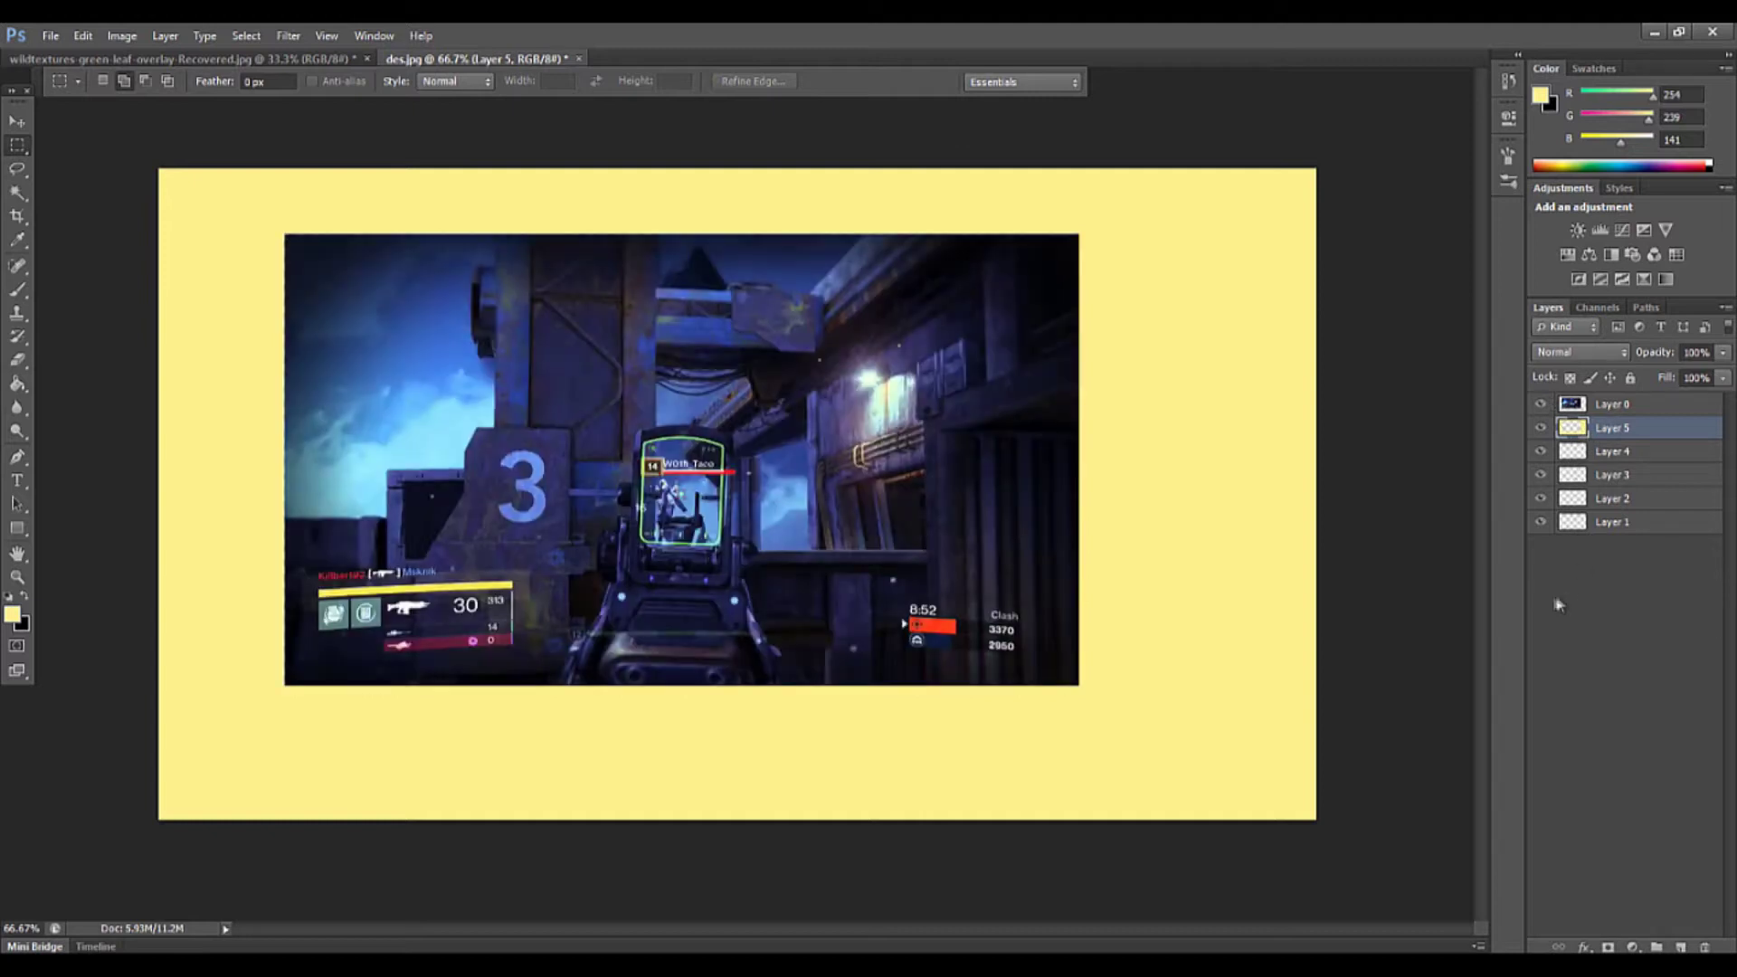
Add a Gradient Overlay to Layer 5 and set the gradient's end color stop to purple 924ea3
{"action": "right_click", "coordinate": [1680, 421]}
{"action": "left_click", "coordinate": [1538, 299]}
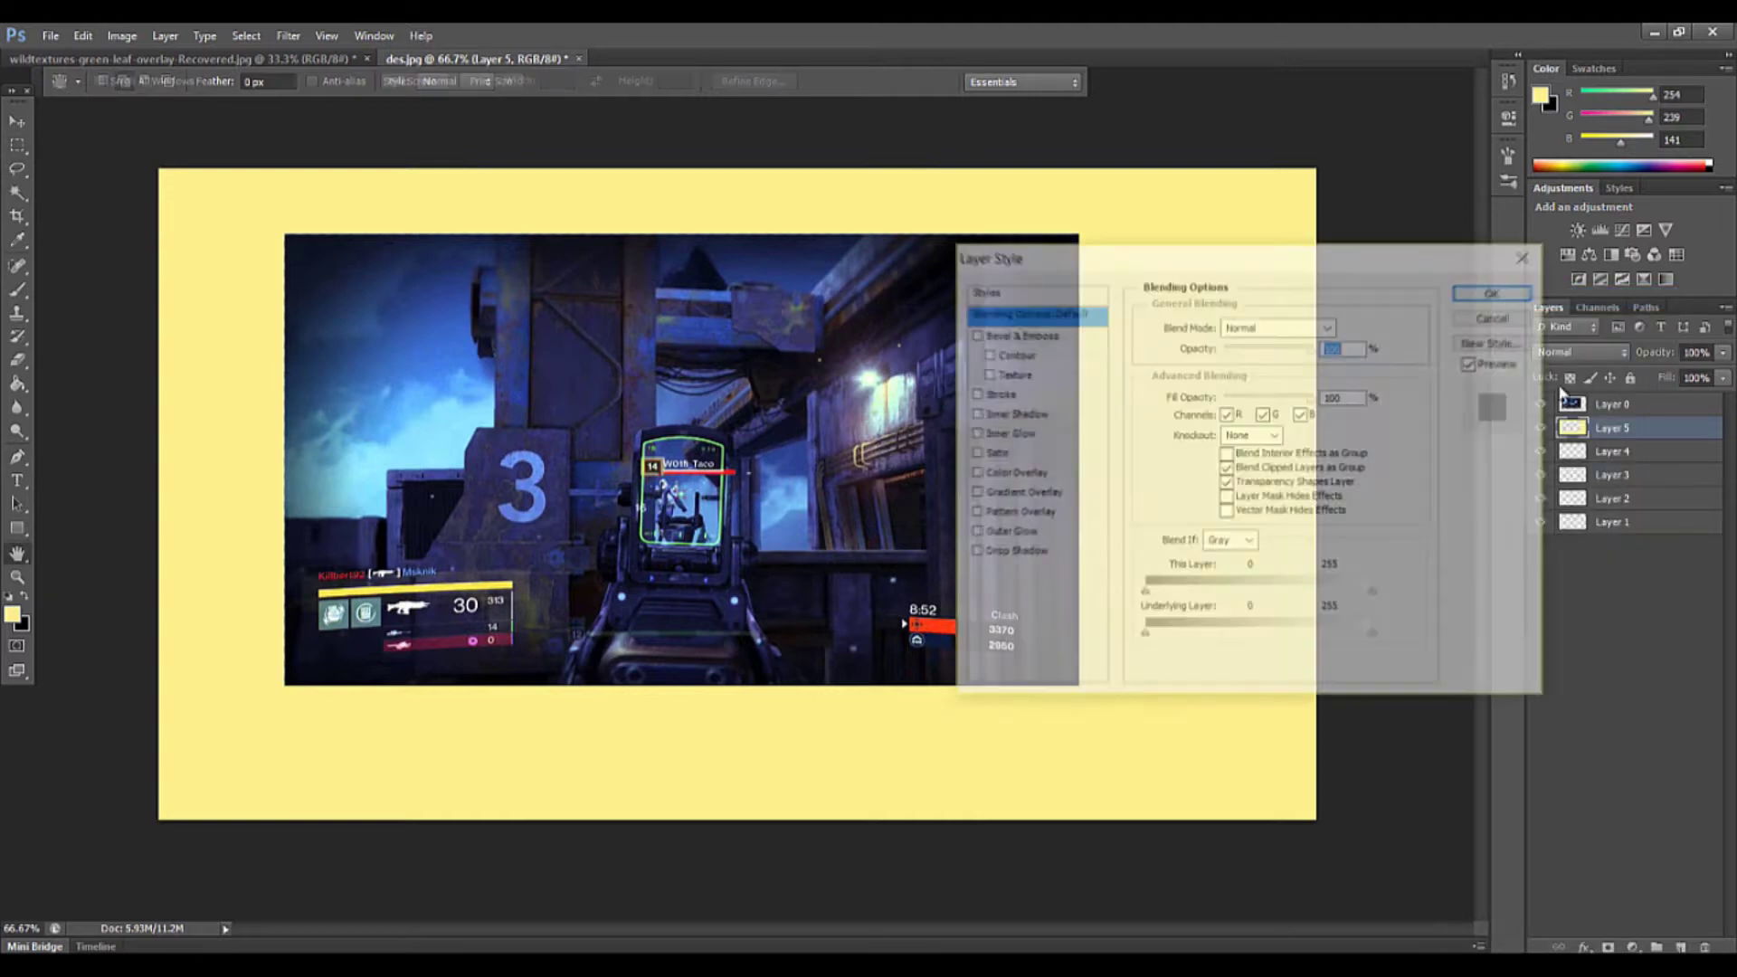
{"action": "left_click", "coordinate": [1023, 493]}
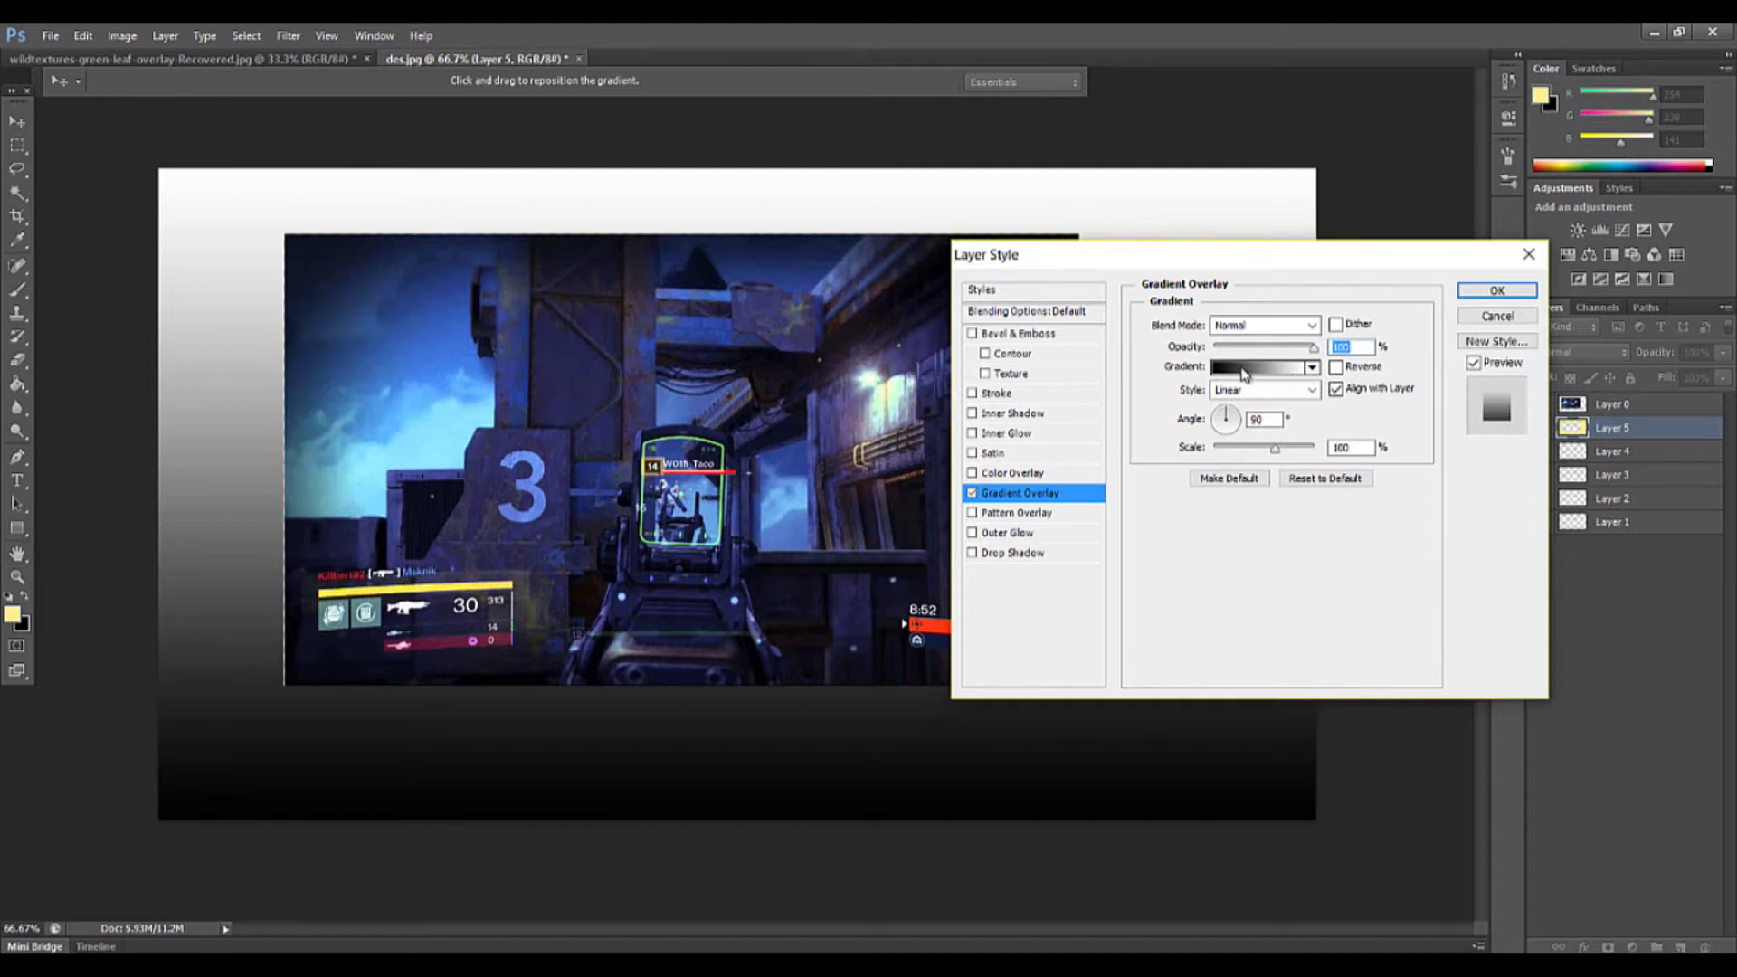
{"action": "left_click", "coordinate": [1253, 367]}
{"action": "left_click", "coordinate": [1330, 552]}
{"action": "double_click", "coordinate": [1330, 552]}
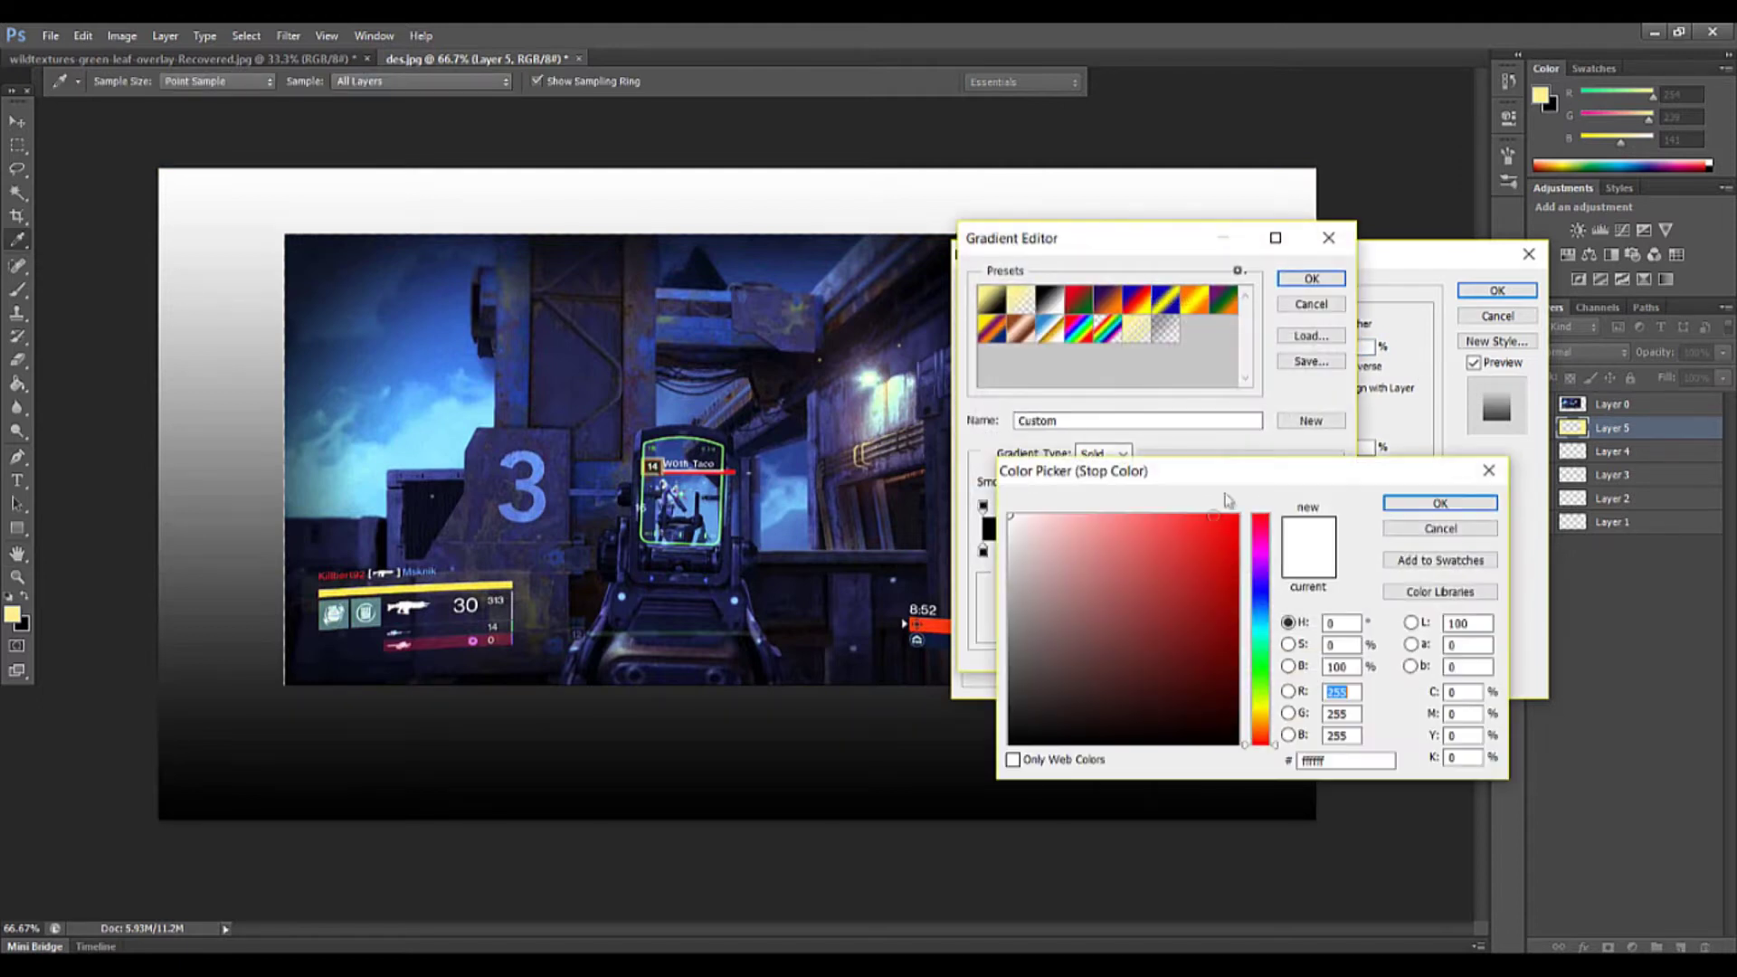
{"action": "left_click", "coordinate": [1259, 562]}
{"action": "left_click_drag", "start_coordinate": [1213, 580], "coordinate": [1129, 599]}
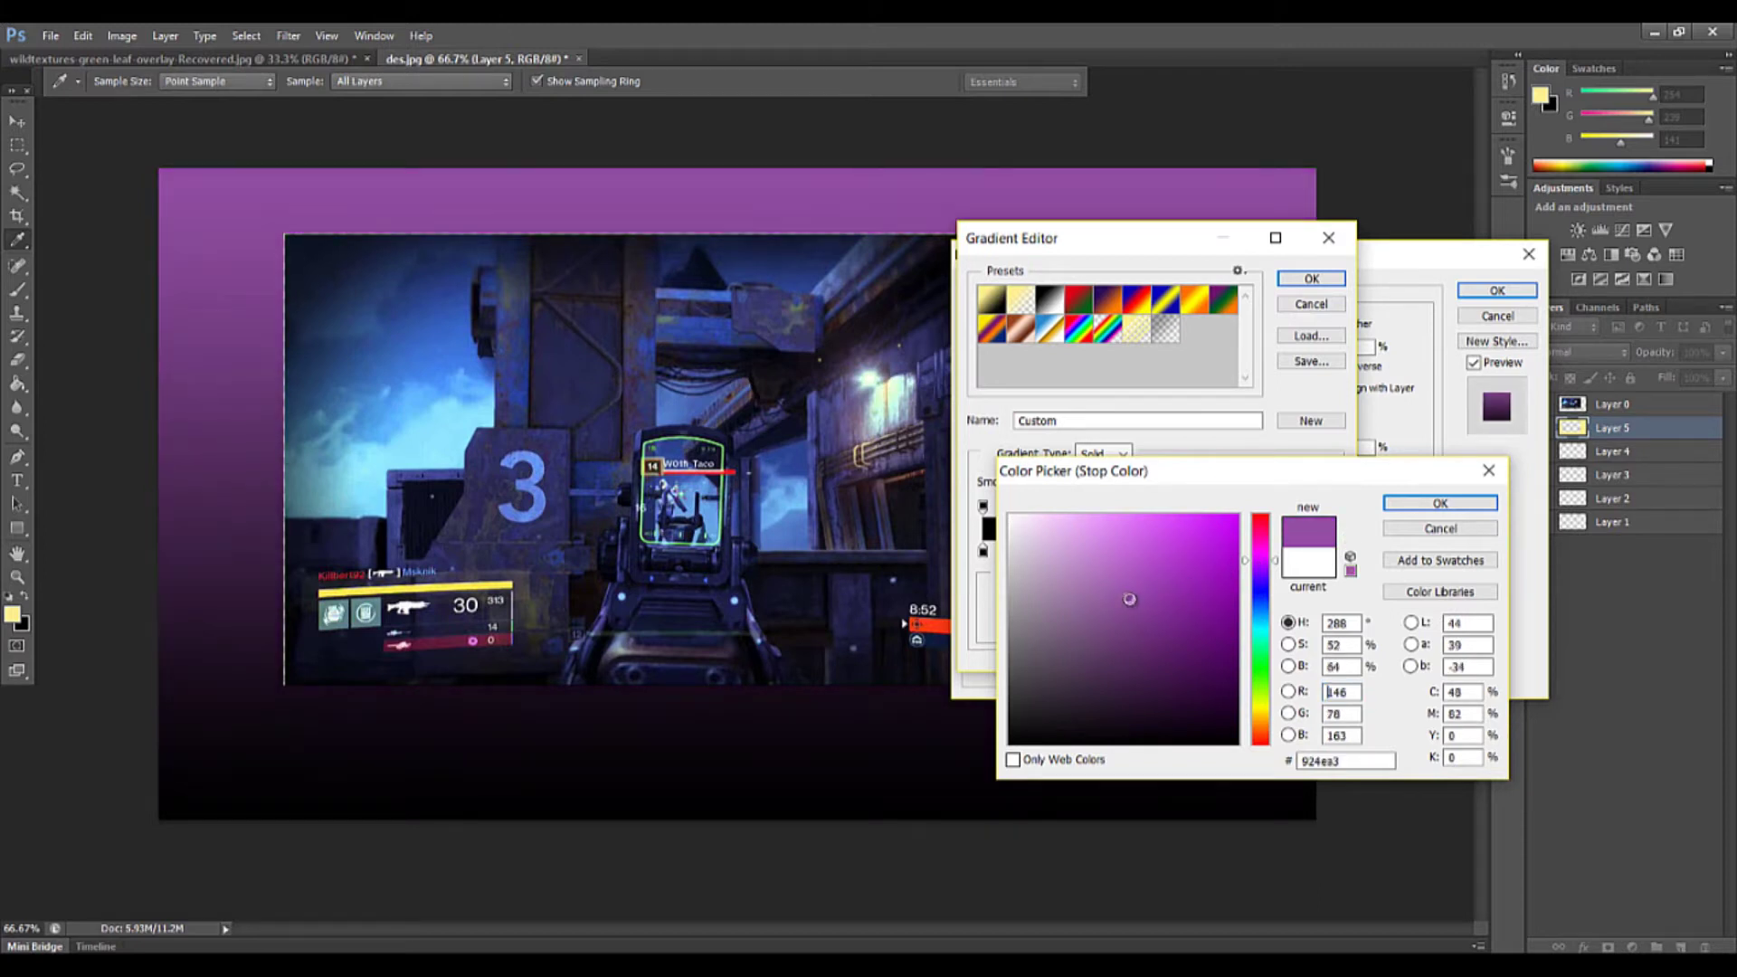
{"action": "left_click", "coordinate": [1441, 504]}
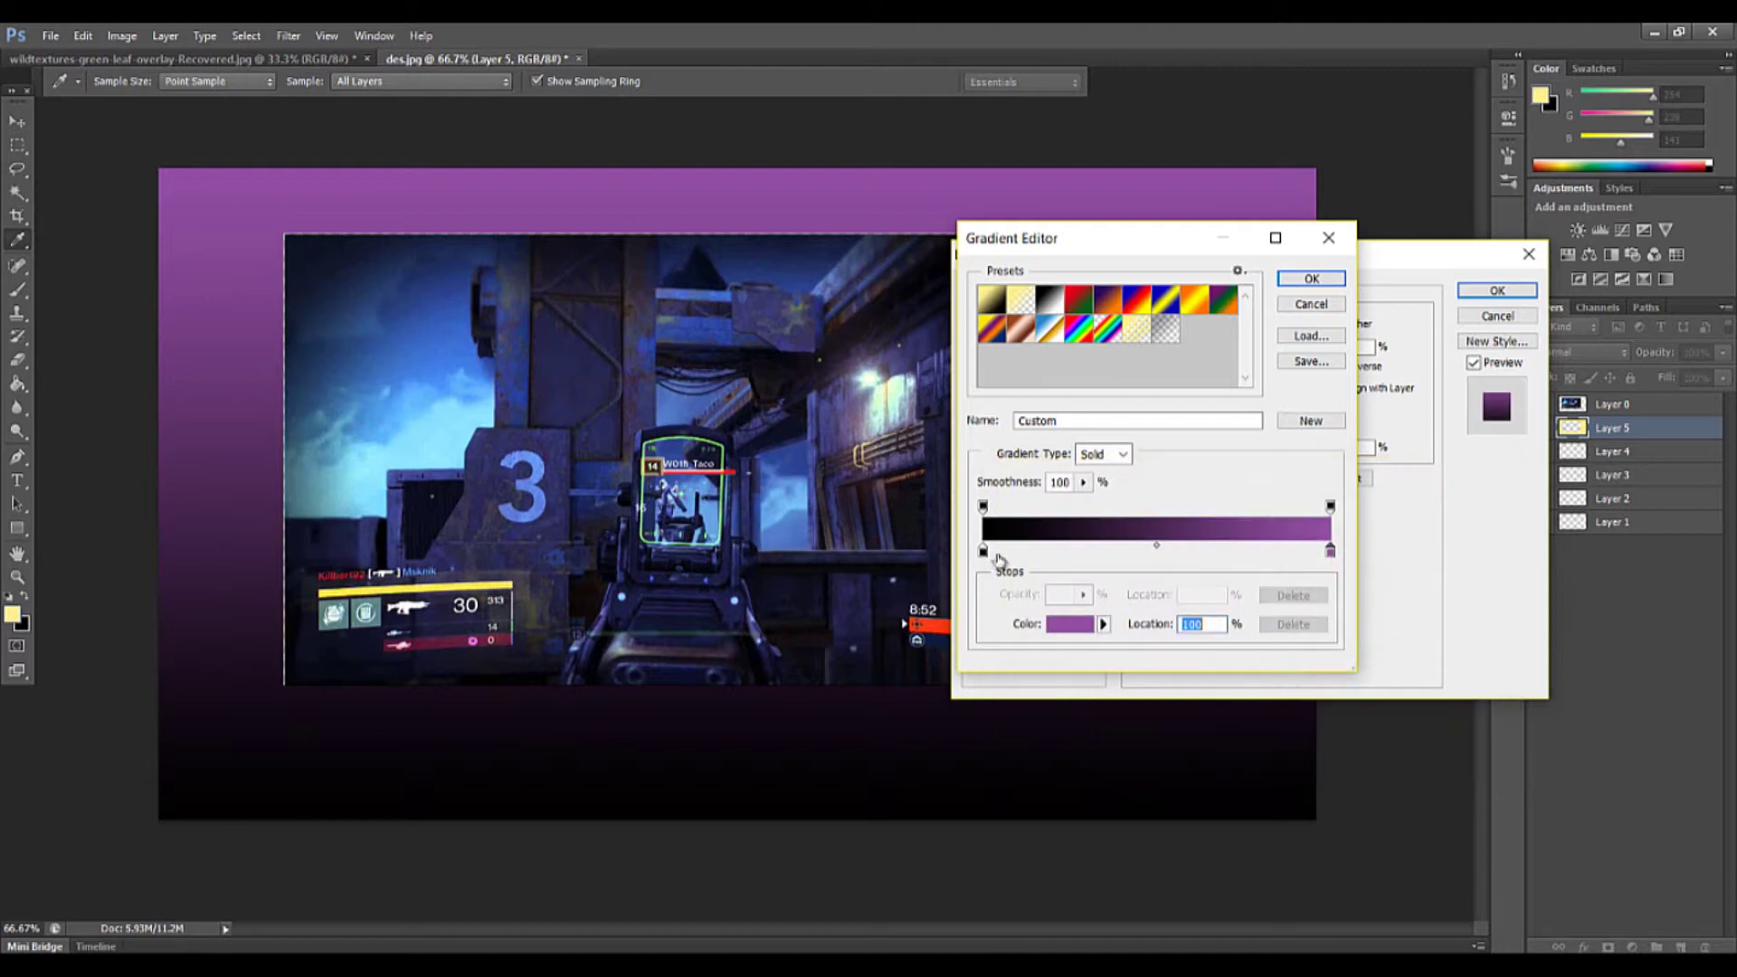
Set the gradient's starting color stop to dark purple 1a082d and accept the gradient
{"action": "double_click", "coordinate": [983, 551]}
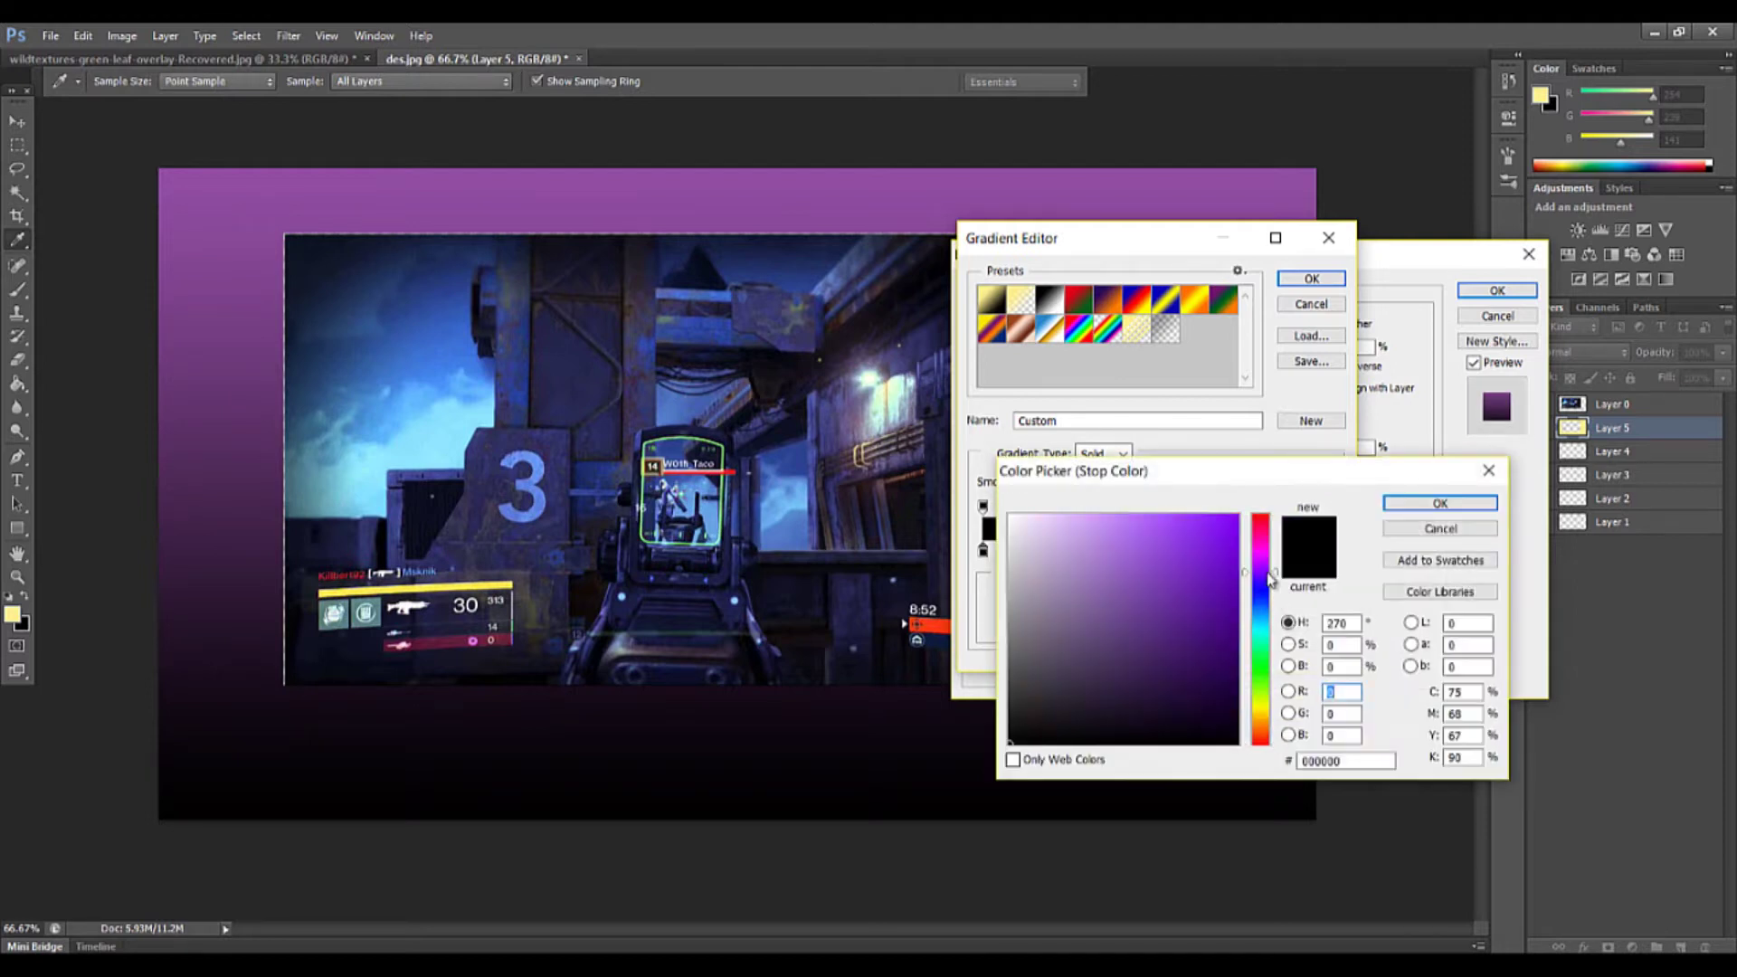
{"action": "left_click_drag", "start_coordinate": [1161, 615], "coordinate": [1203, 708]}
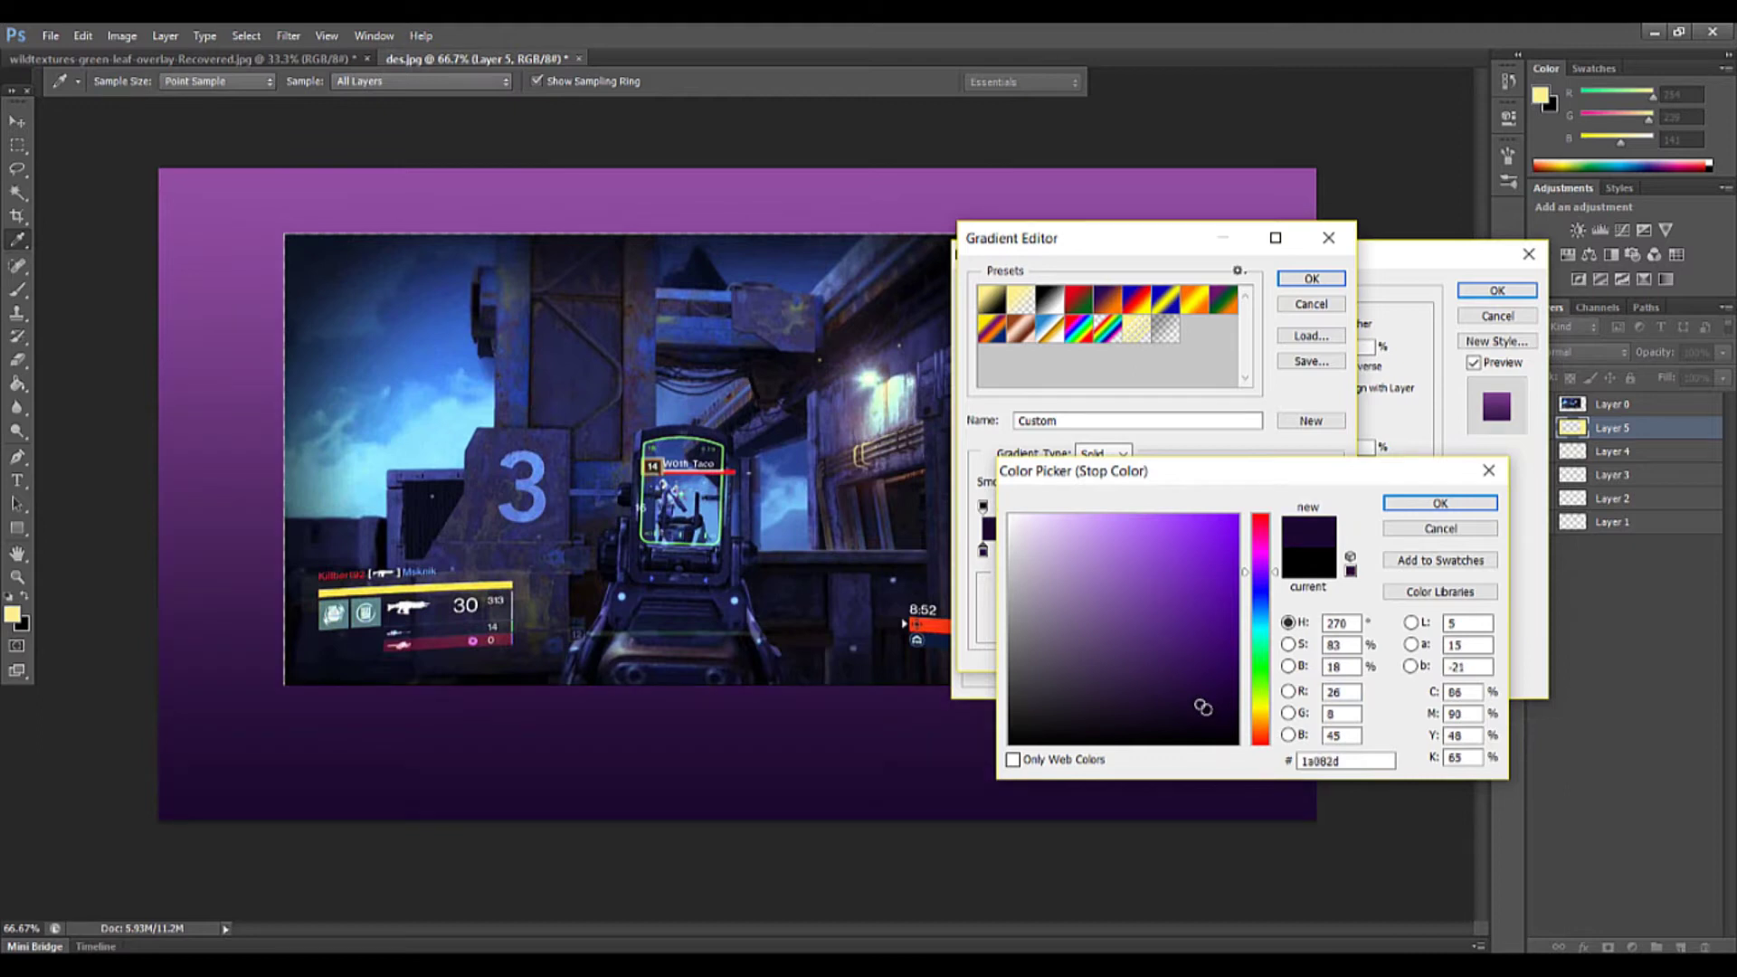
{"action": "left_click", "coordinate": [1462, 505]}
{"action": "left_click", "coordinate": [1311, 279]}
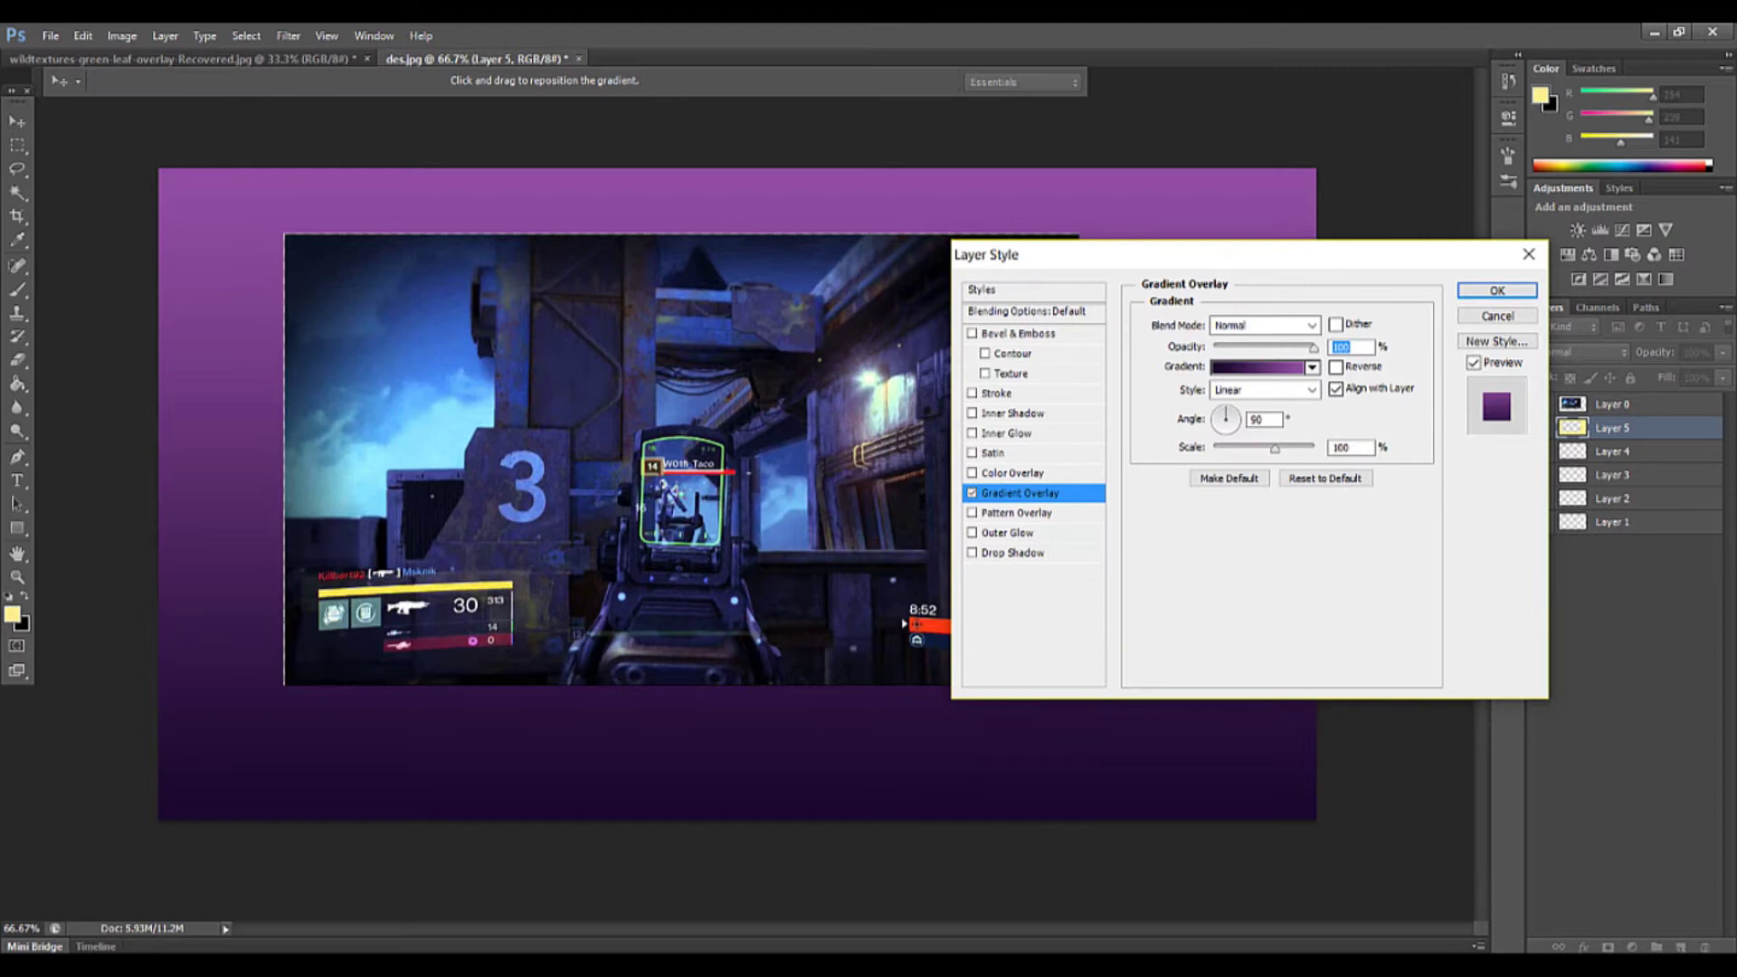
Try an inner bevel on Layer 5 with 154% depth, 68 px size and 15 px soften, and switch the effect off
{"action": "left_click", "coordinate": [1011, 337]}
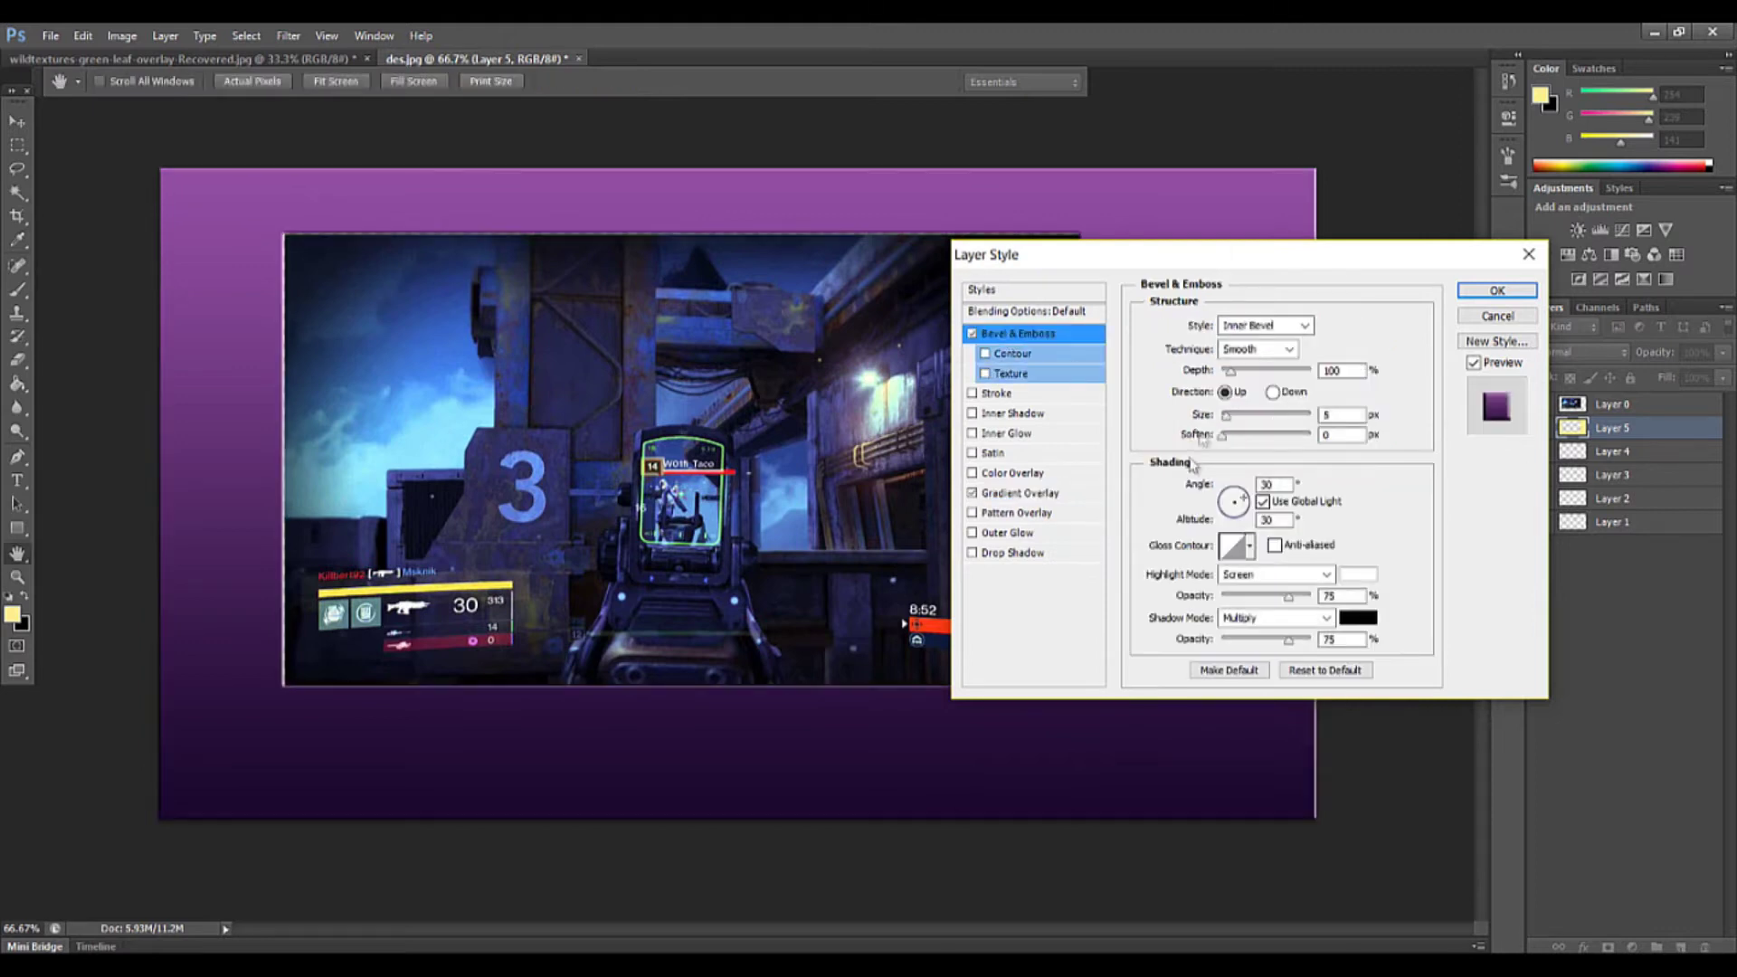
{"action": "left_click_drag", "start_coordinate": [1221, 435], "coordinate": [1308, 453]}
{"action": "left_click_drag", "start_coordinate": [1230, 371], "coordinate": [1254, 421]}
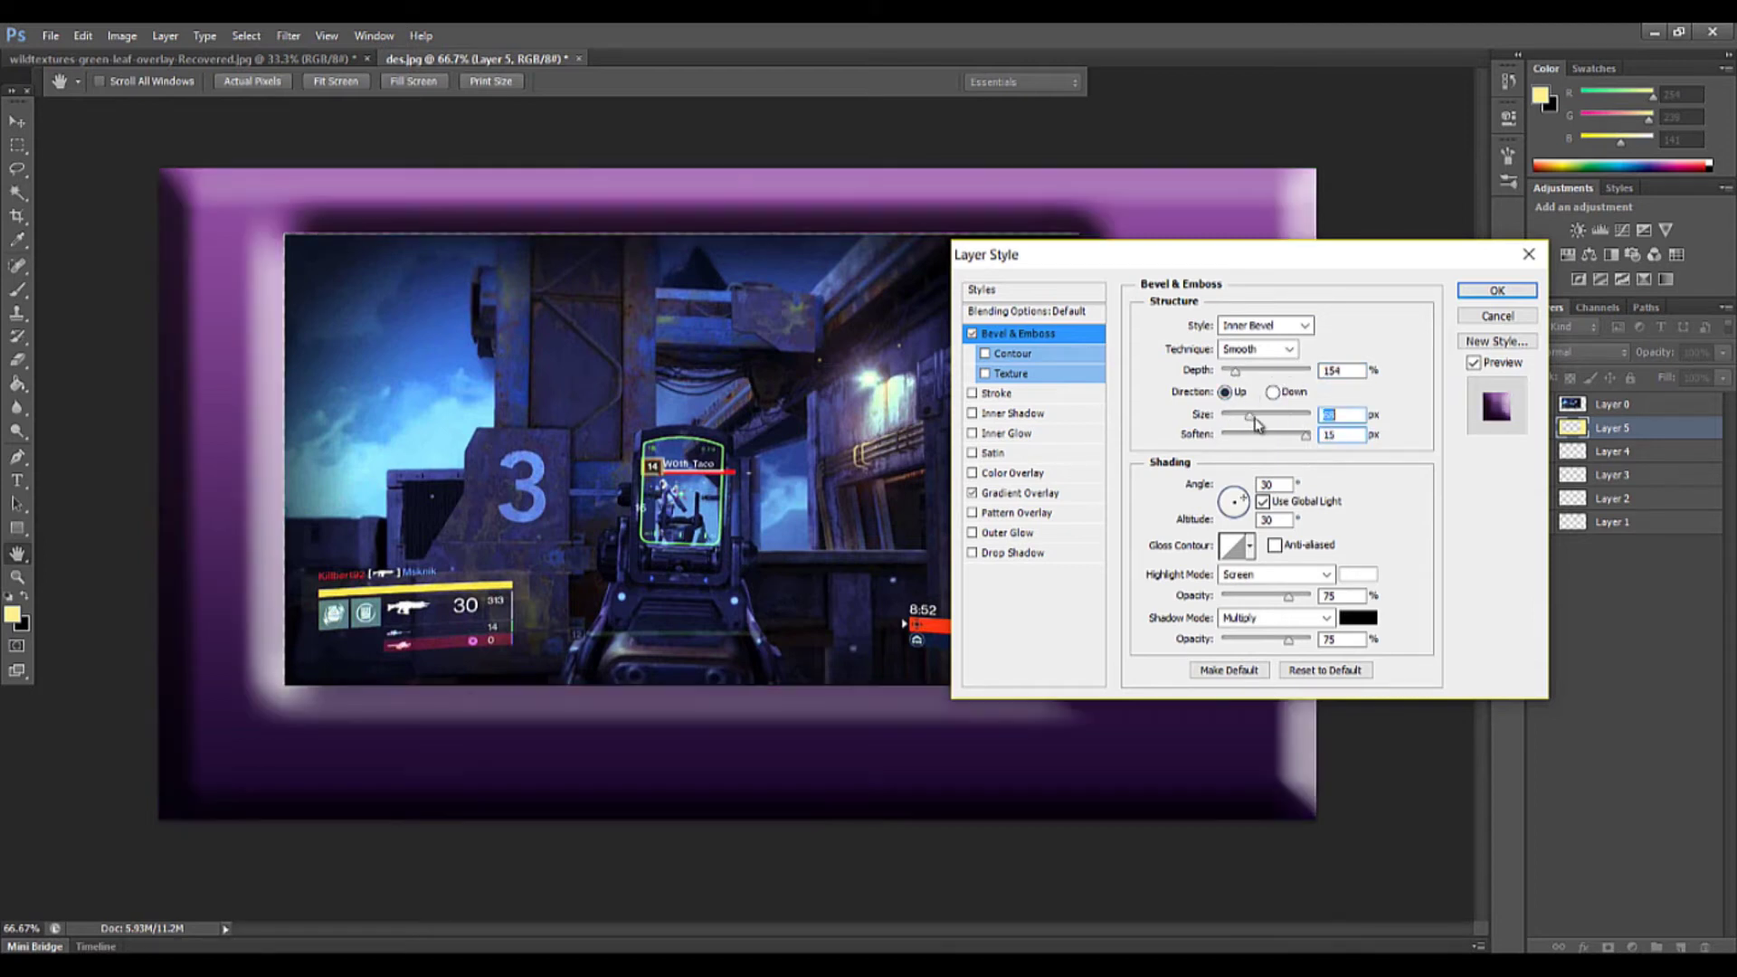
{"action": "left_click", "coordinate": [972, 335]}
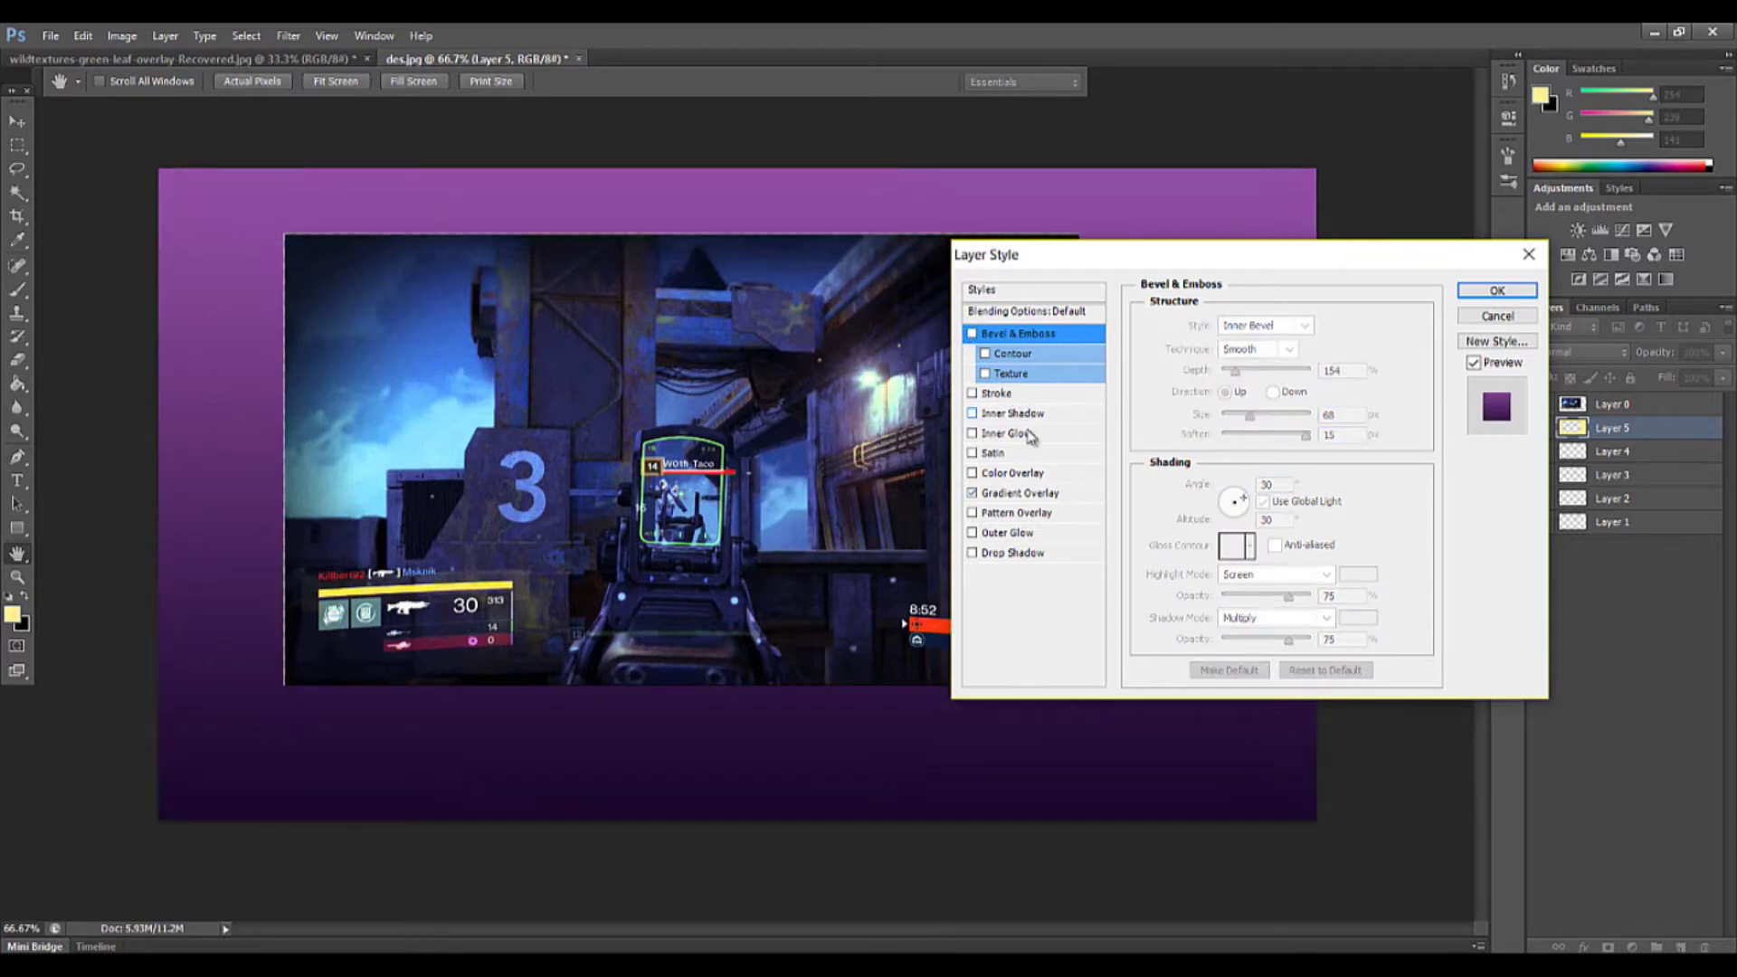
Apply the layer style to Layer 5 and toggle the layer's visibility off and on to check it
{"action": "left_click", "coordinate": [1488, 297]}
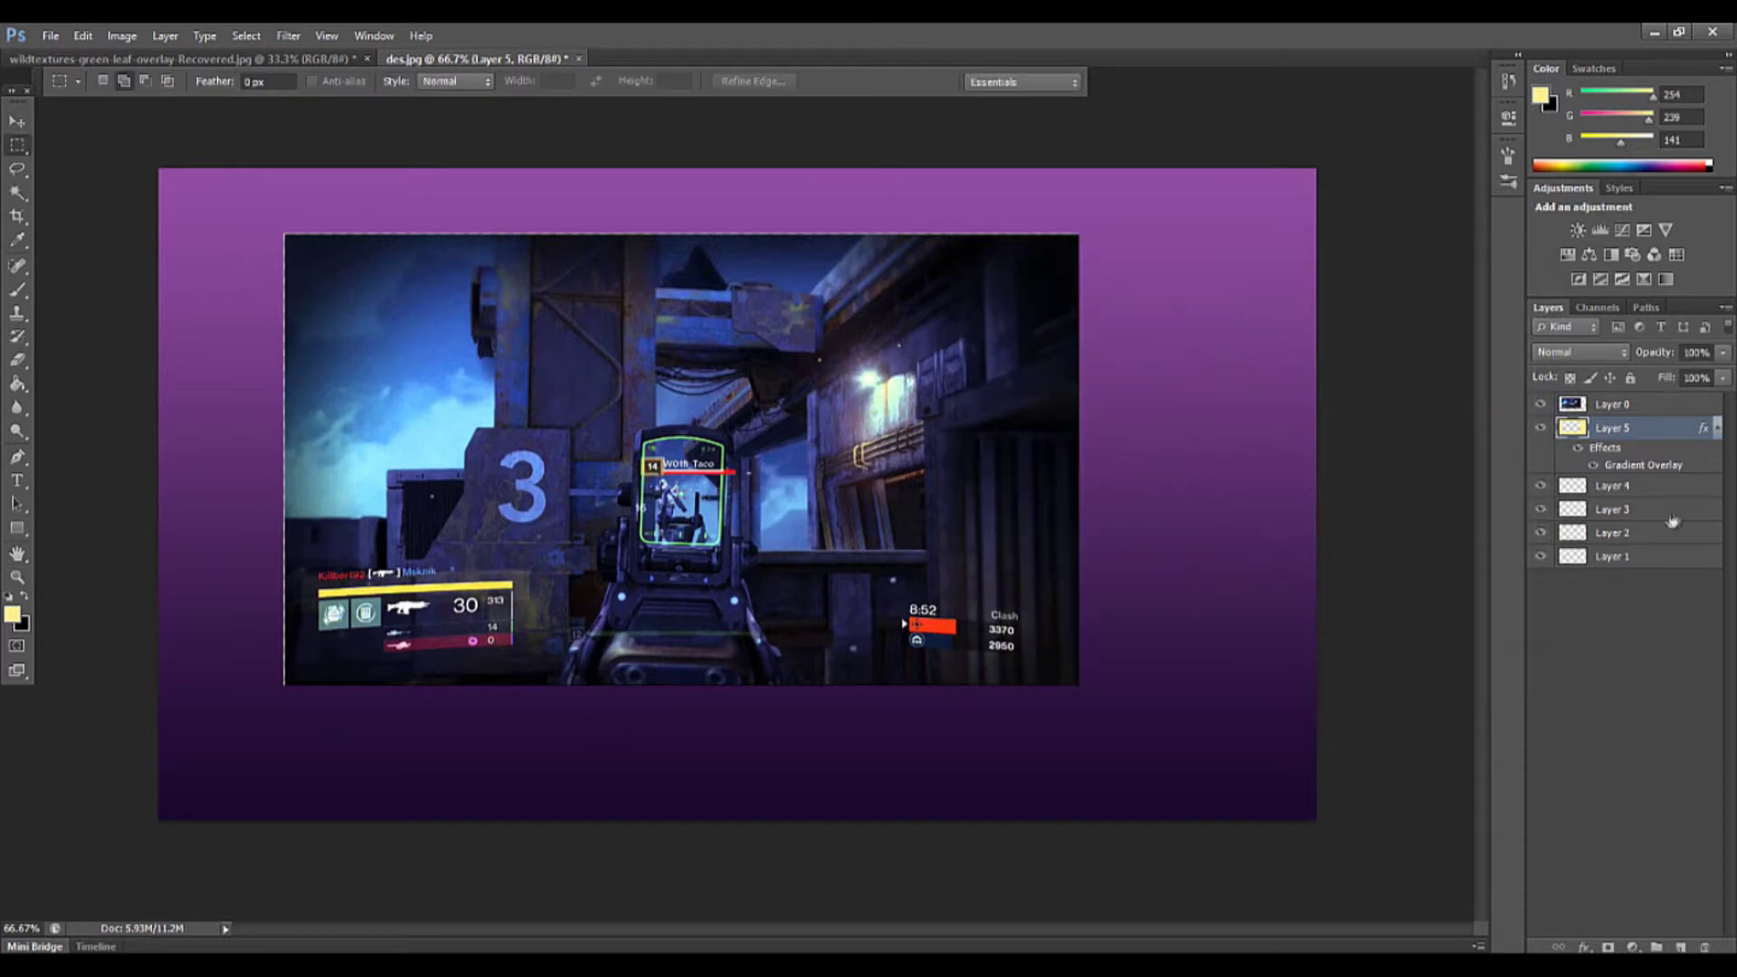
{"action": "left_click", "coordinate": [1545, 428]}
{"action": "left_click", "coordinate": [1545, 425]}
Enlarge the gameplay screenshot to 100.53% from its upper-left corner so it covers the frame opening's edges
{"action": "key", "text": "alt+bracketright"}
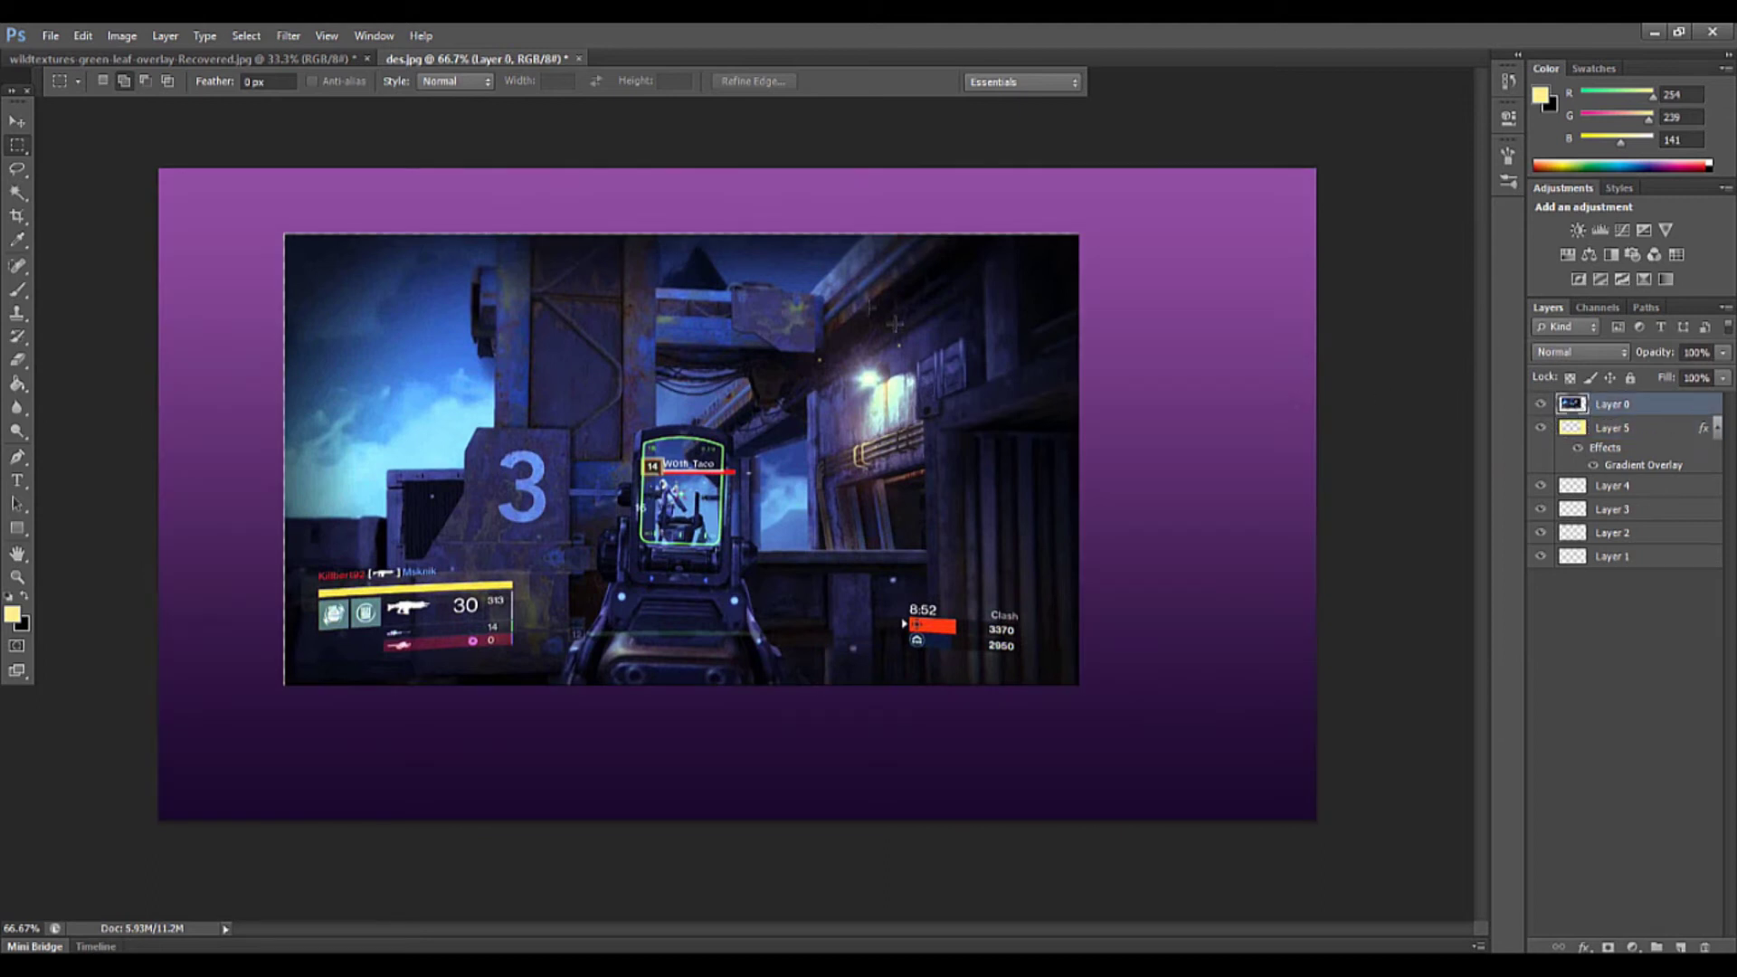
{"action": "left_click", "coordinate": [17, 121]}
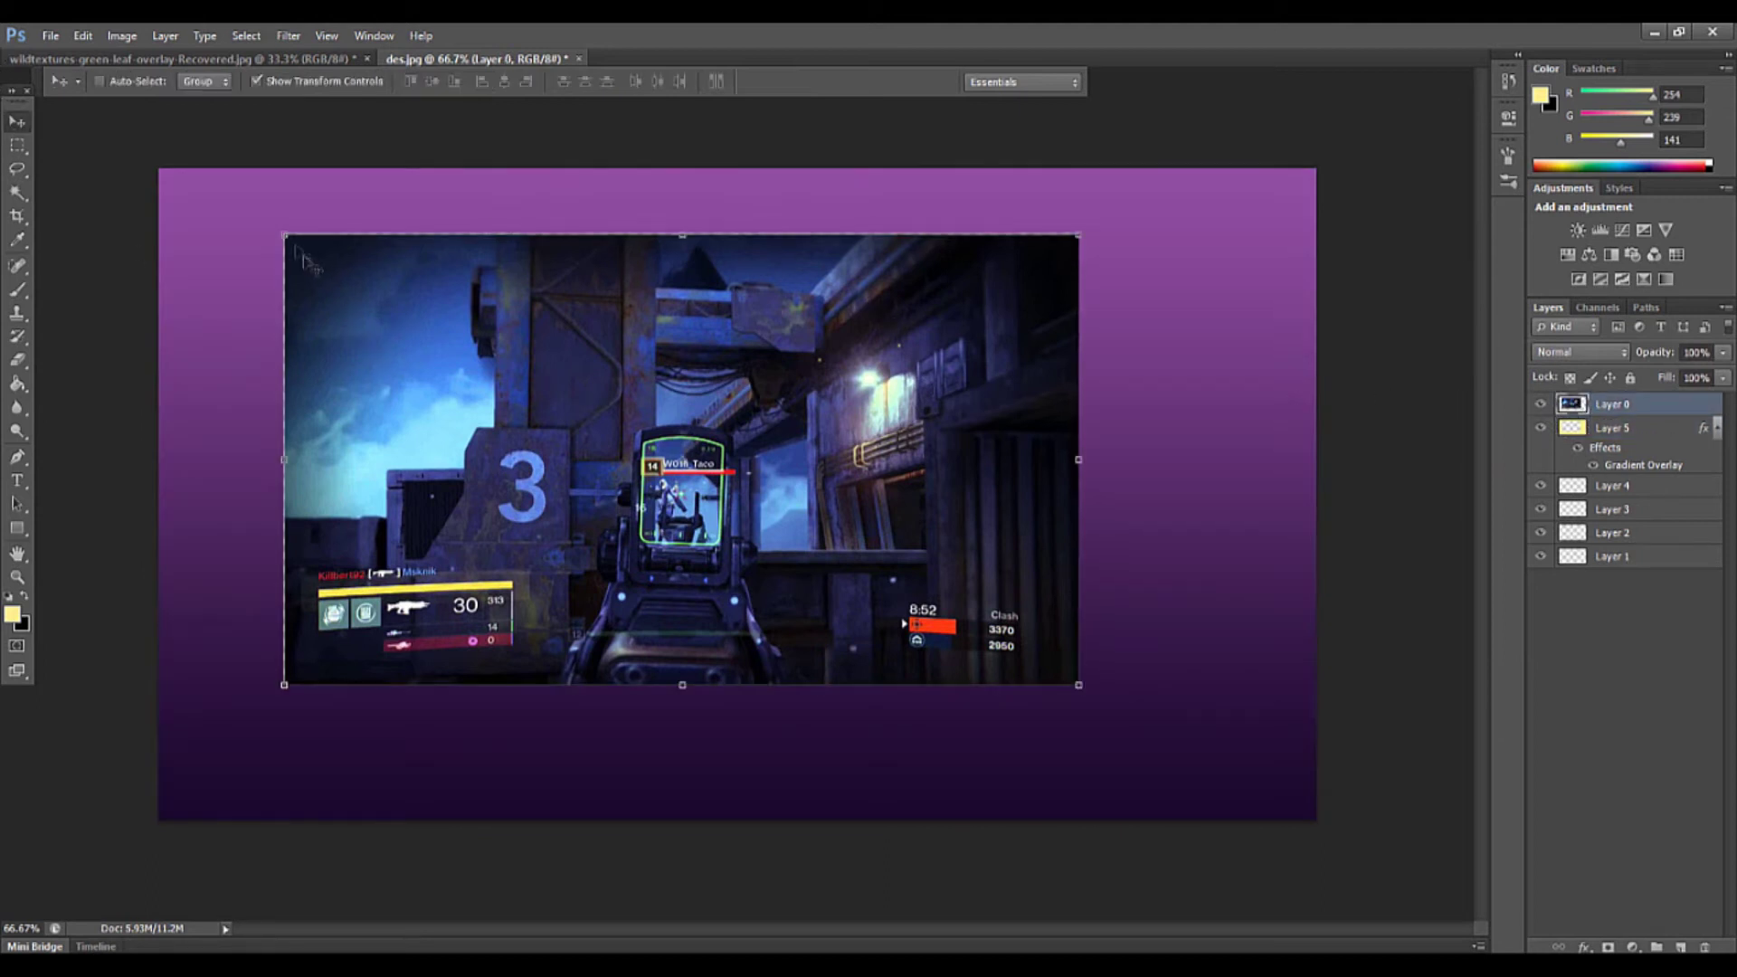
{"action": "left_click_drag", "start_coordinate": [285, 234], "coordinate": [281, 231]}
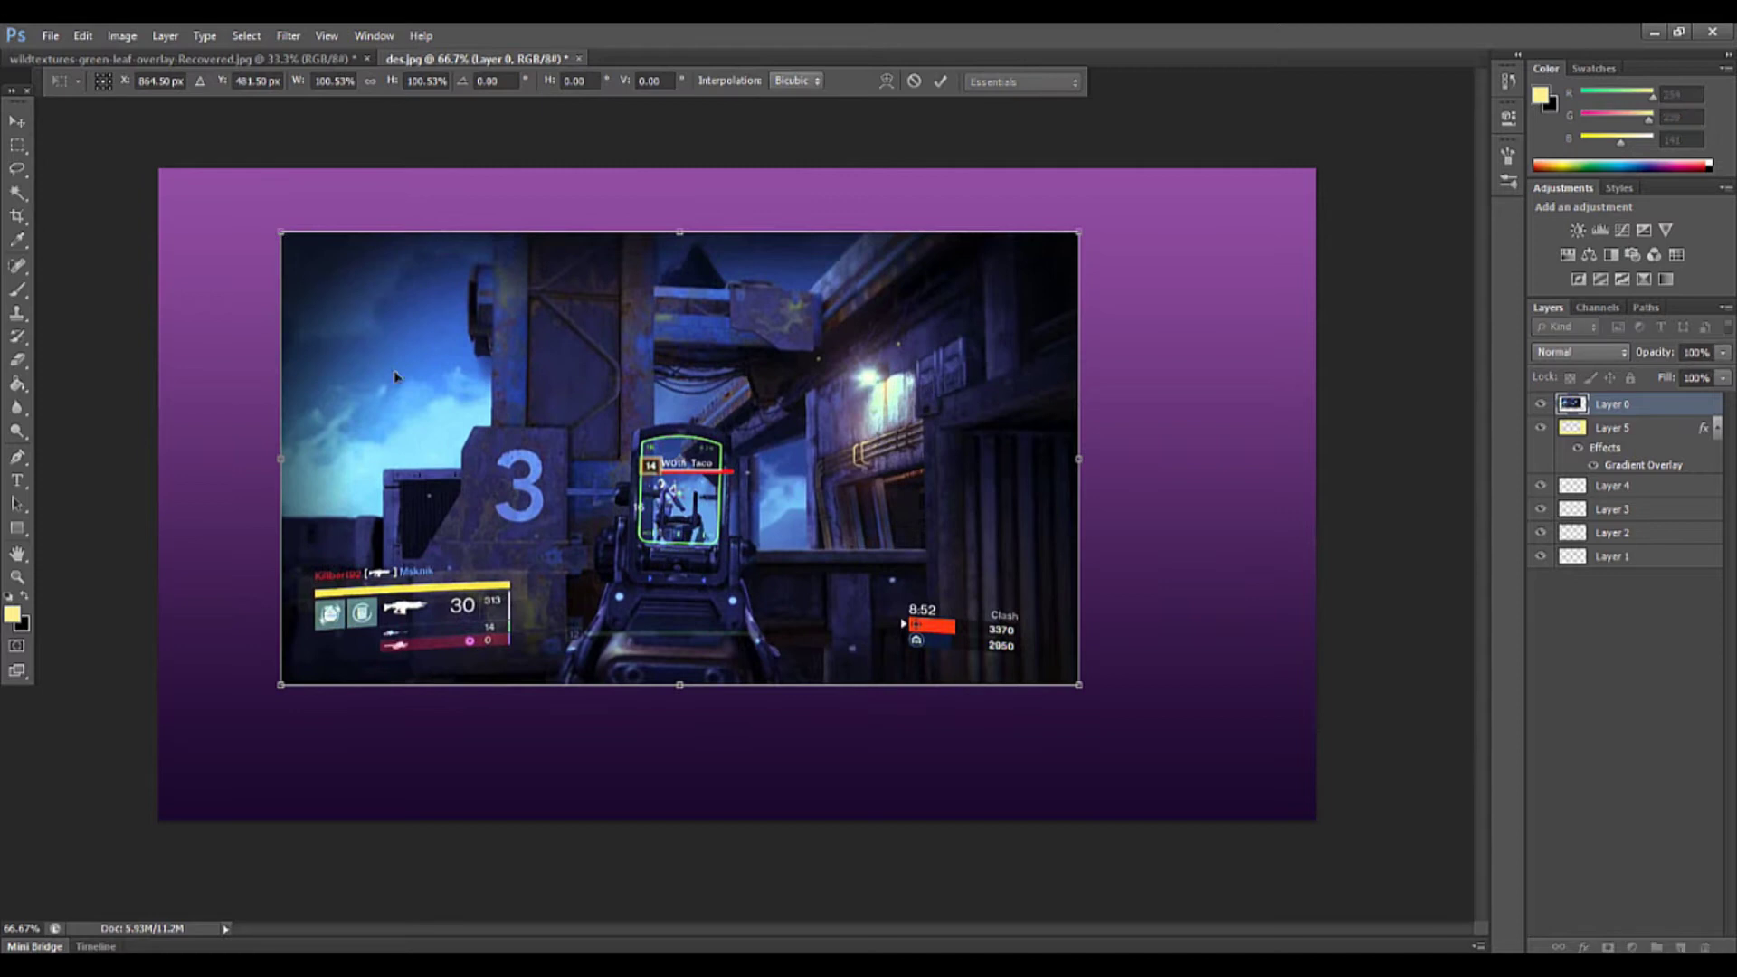
{"action": "key", "text": "Return"}
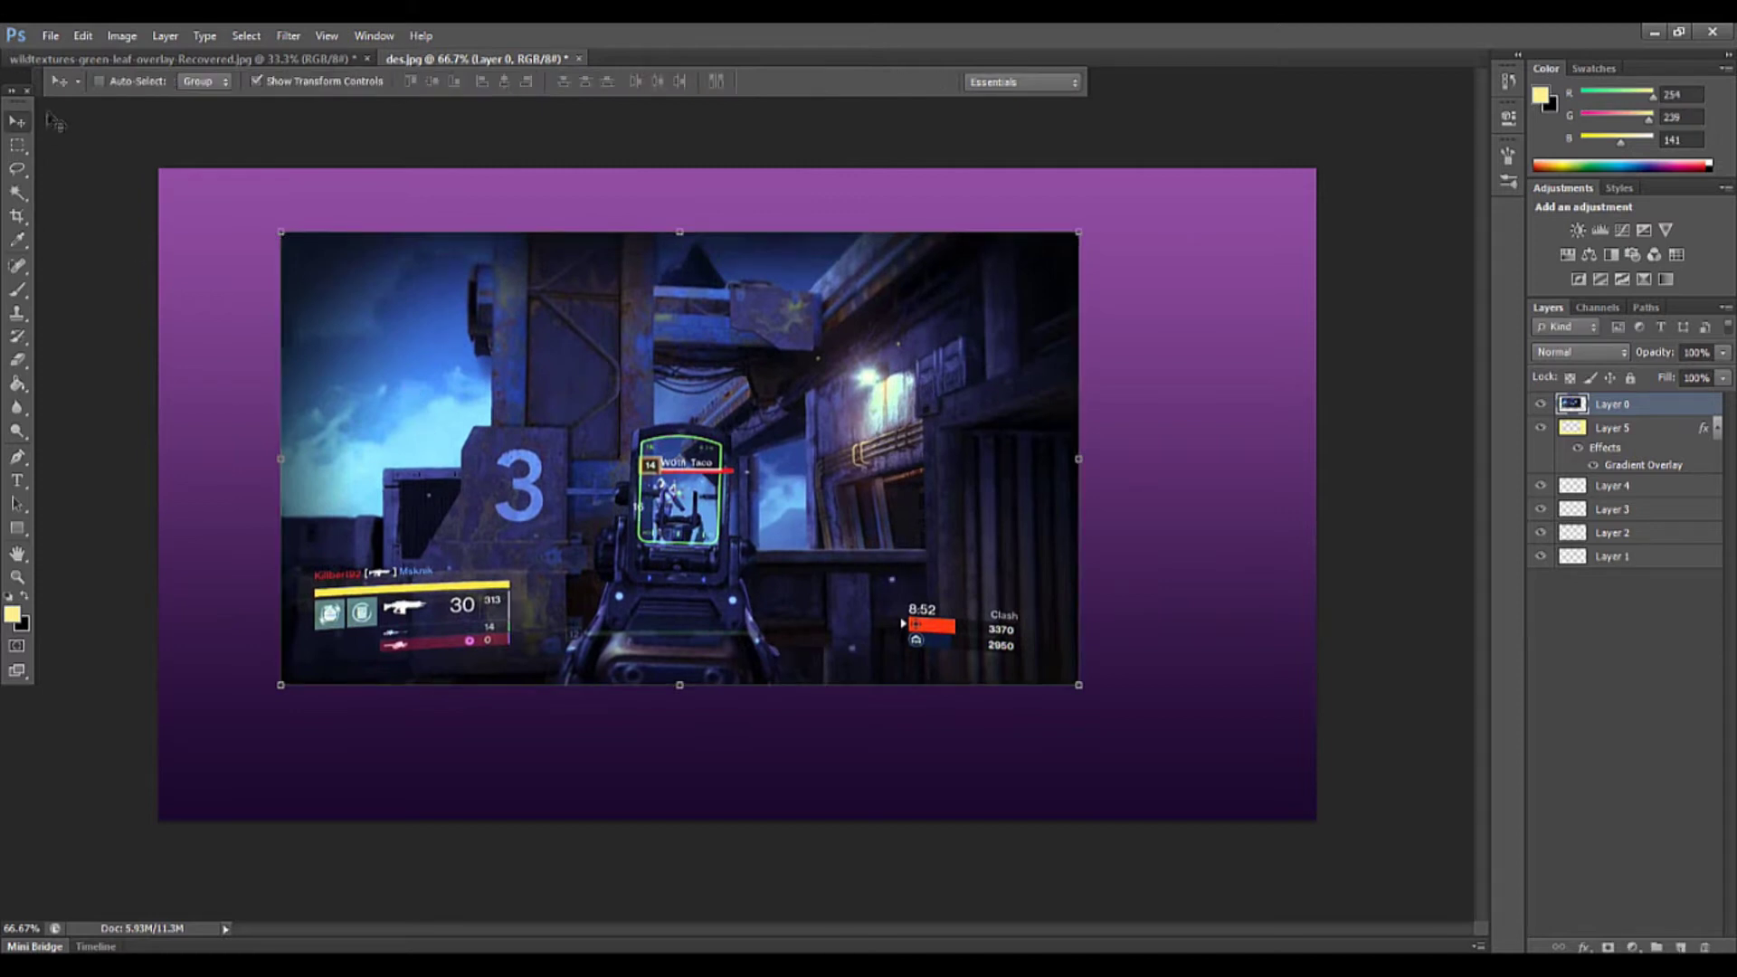
Change Layer 5's gradient overlay to the Orange, Yellow, Orange preset and accept the gradient
{"action": "left_click", "coordinate": [16, 146]}
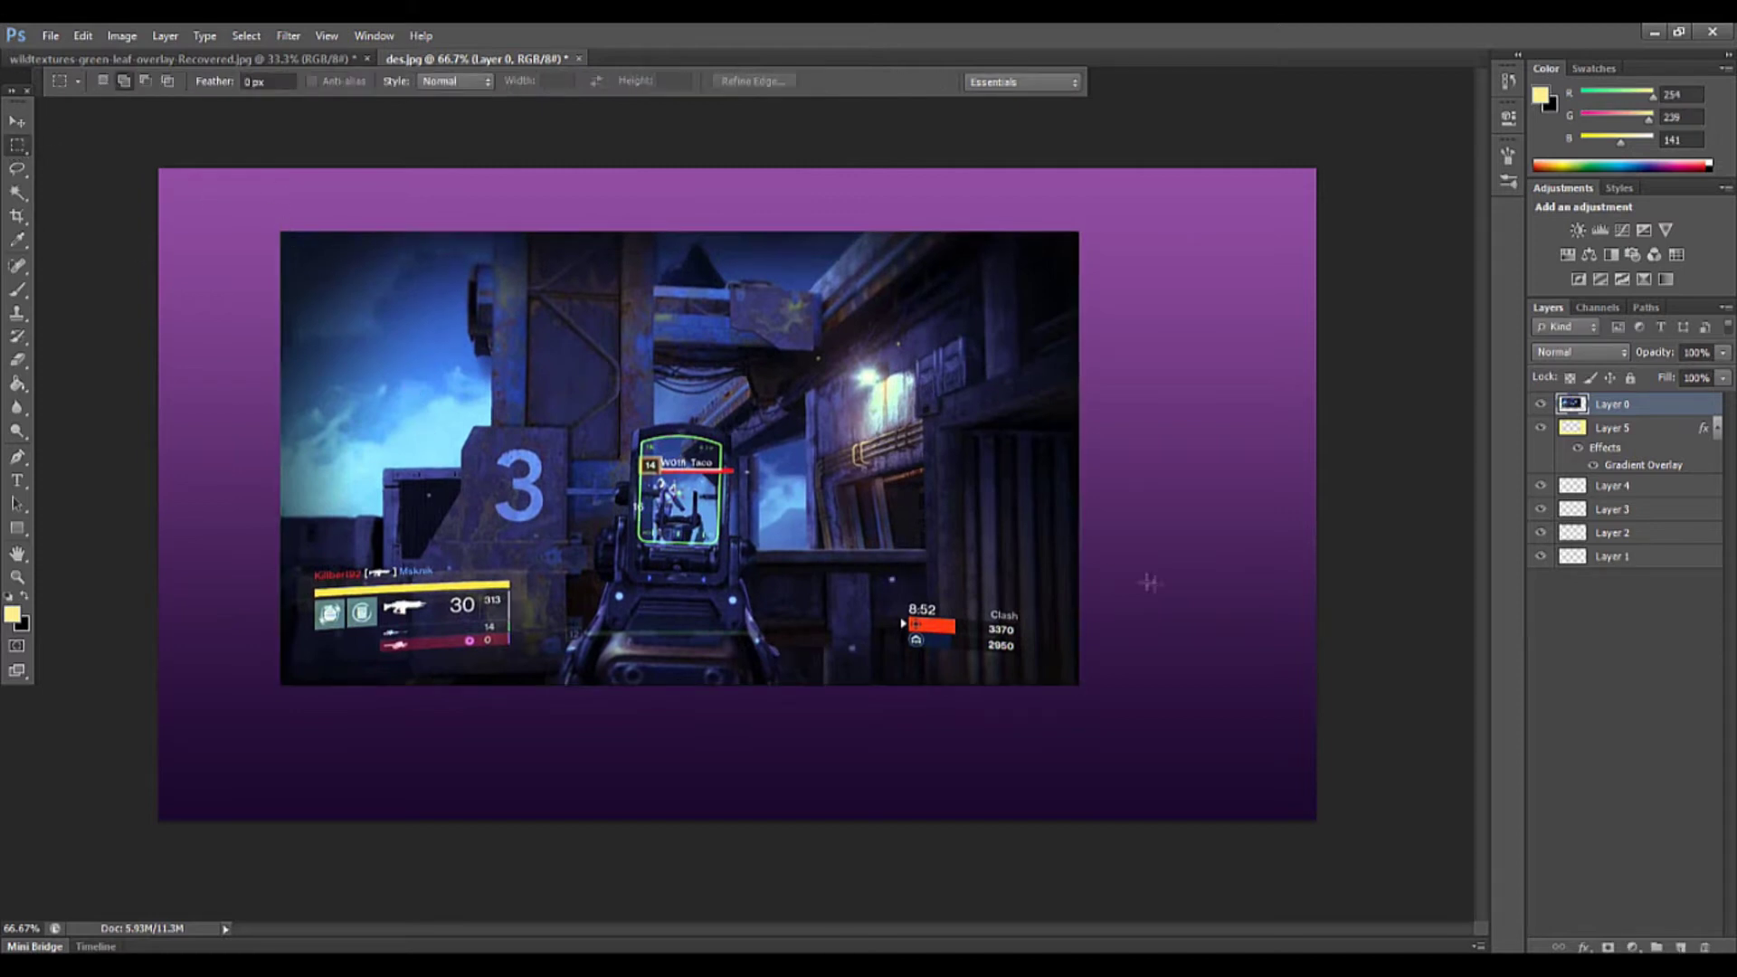
{"action": "left_click", "coordinate": [1607, 431]}
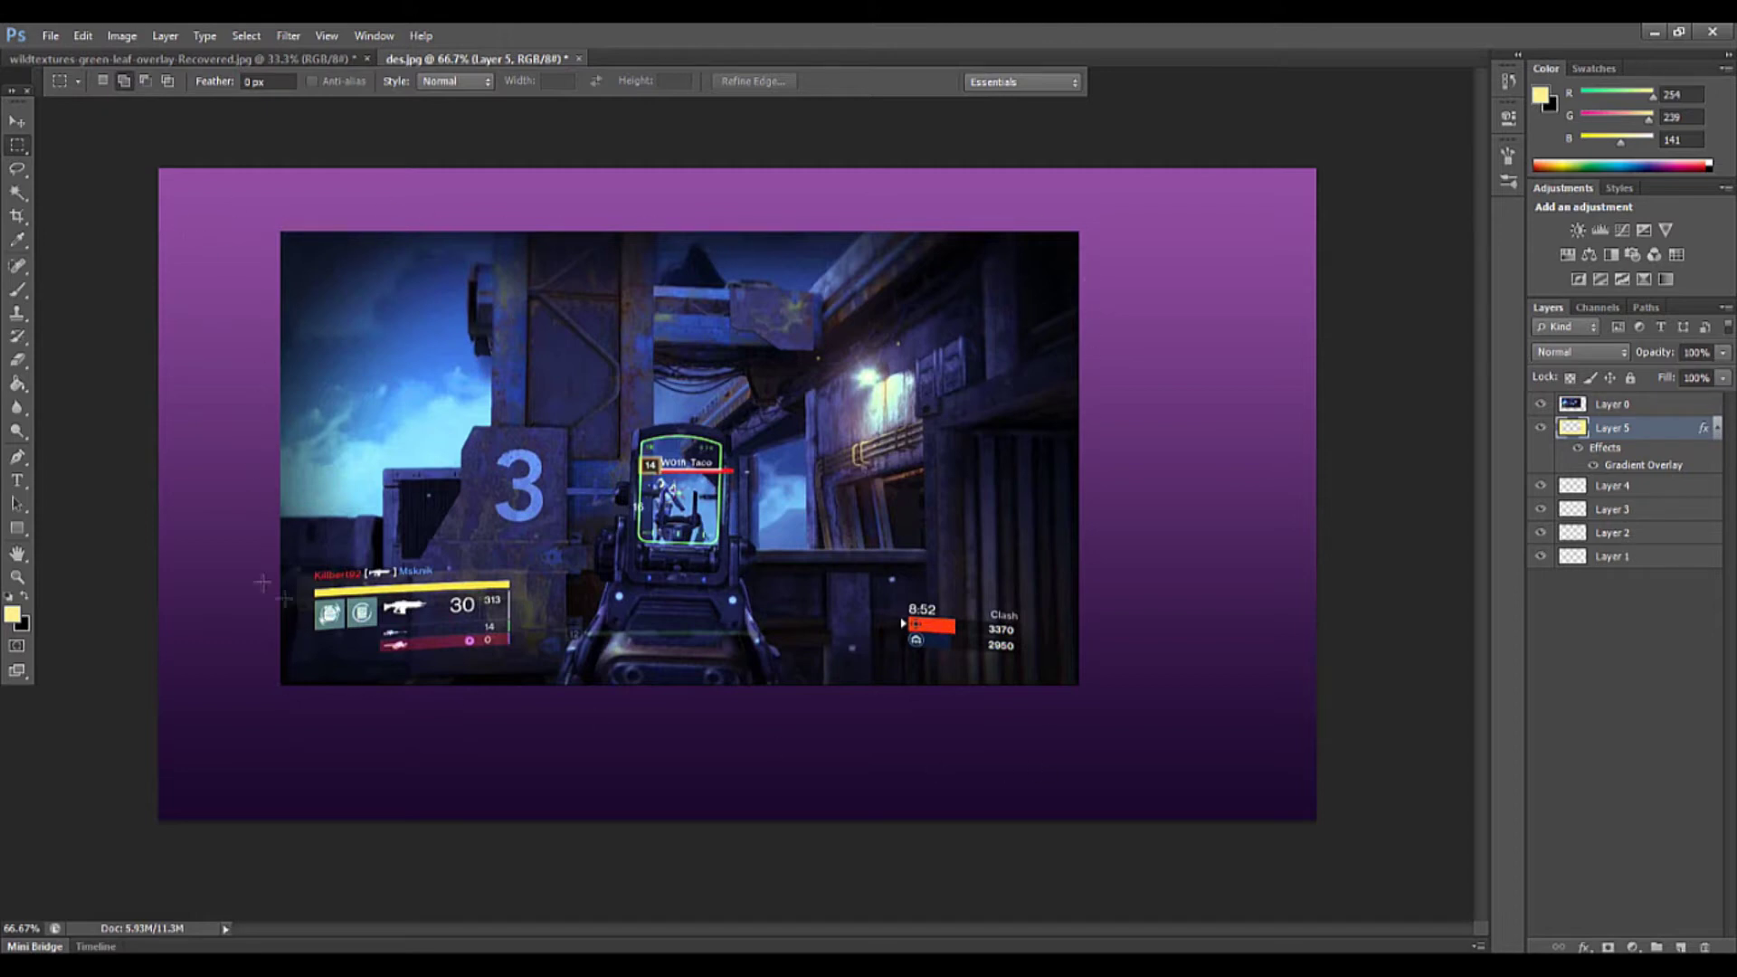
{"action": "left_click", "coordinate": [1656, 414]}
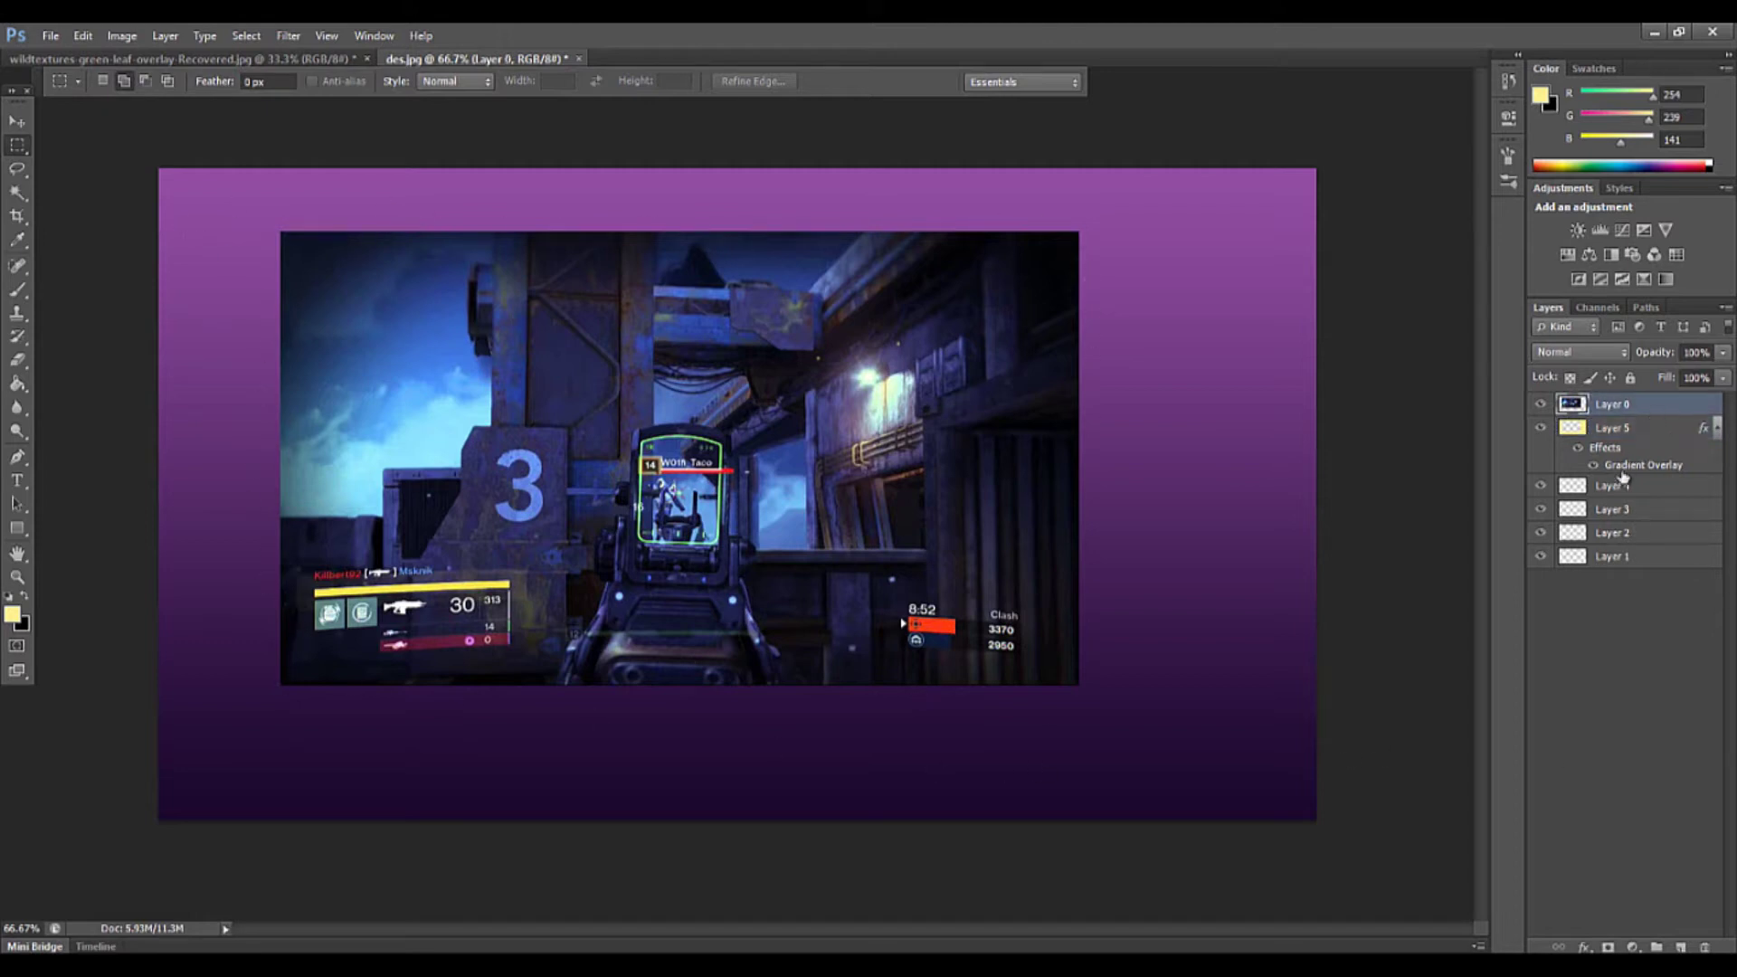
{"action": "left_click", "coordinate": [1620, 434]}
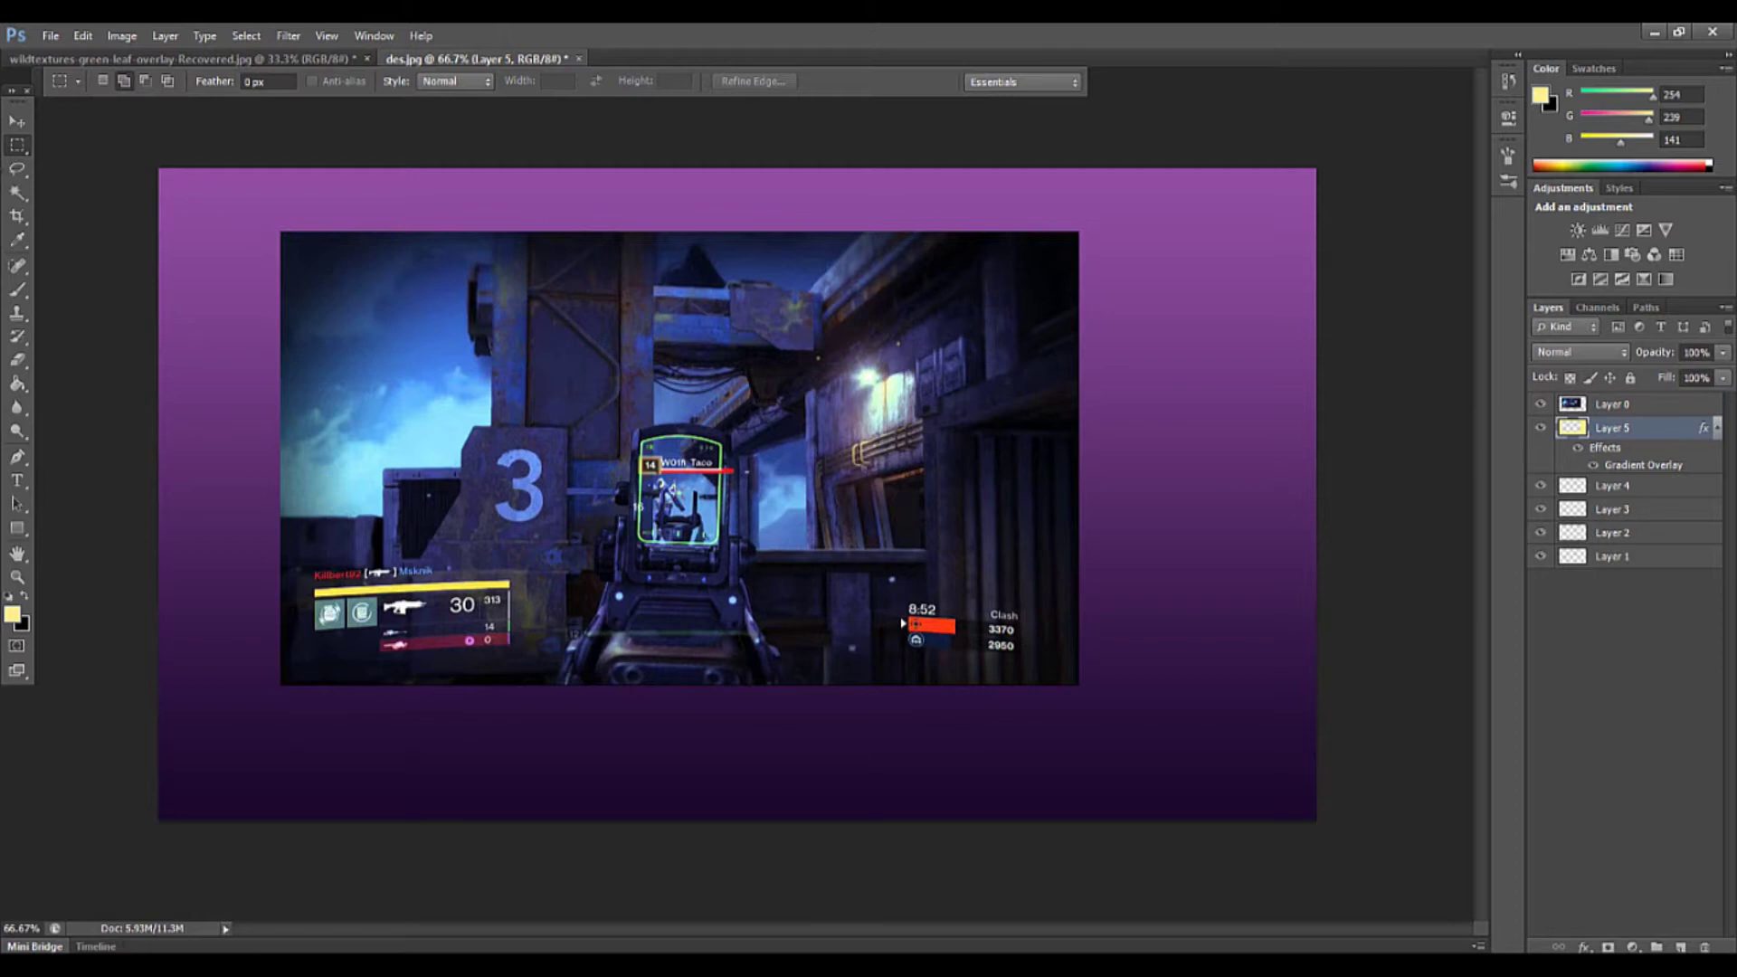
{"action": "right_click", "coordinate": [1658, 441]}
{"action": "left_click", "coordinate": [1538, 296]}
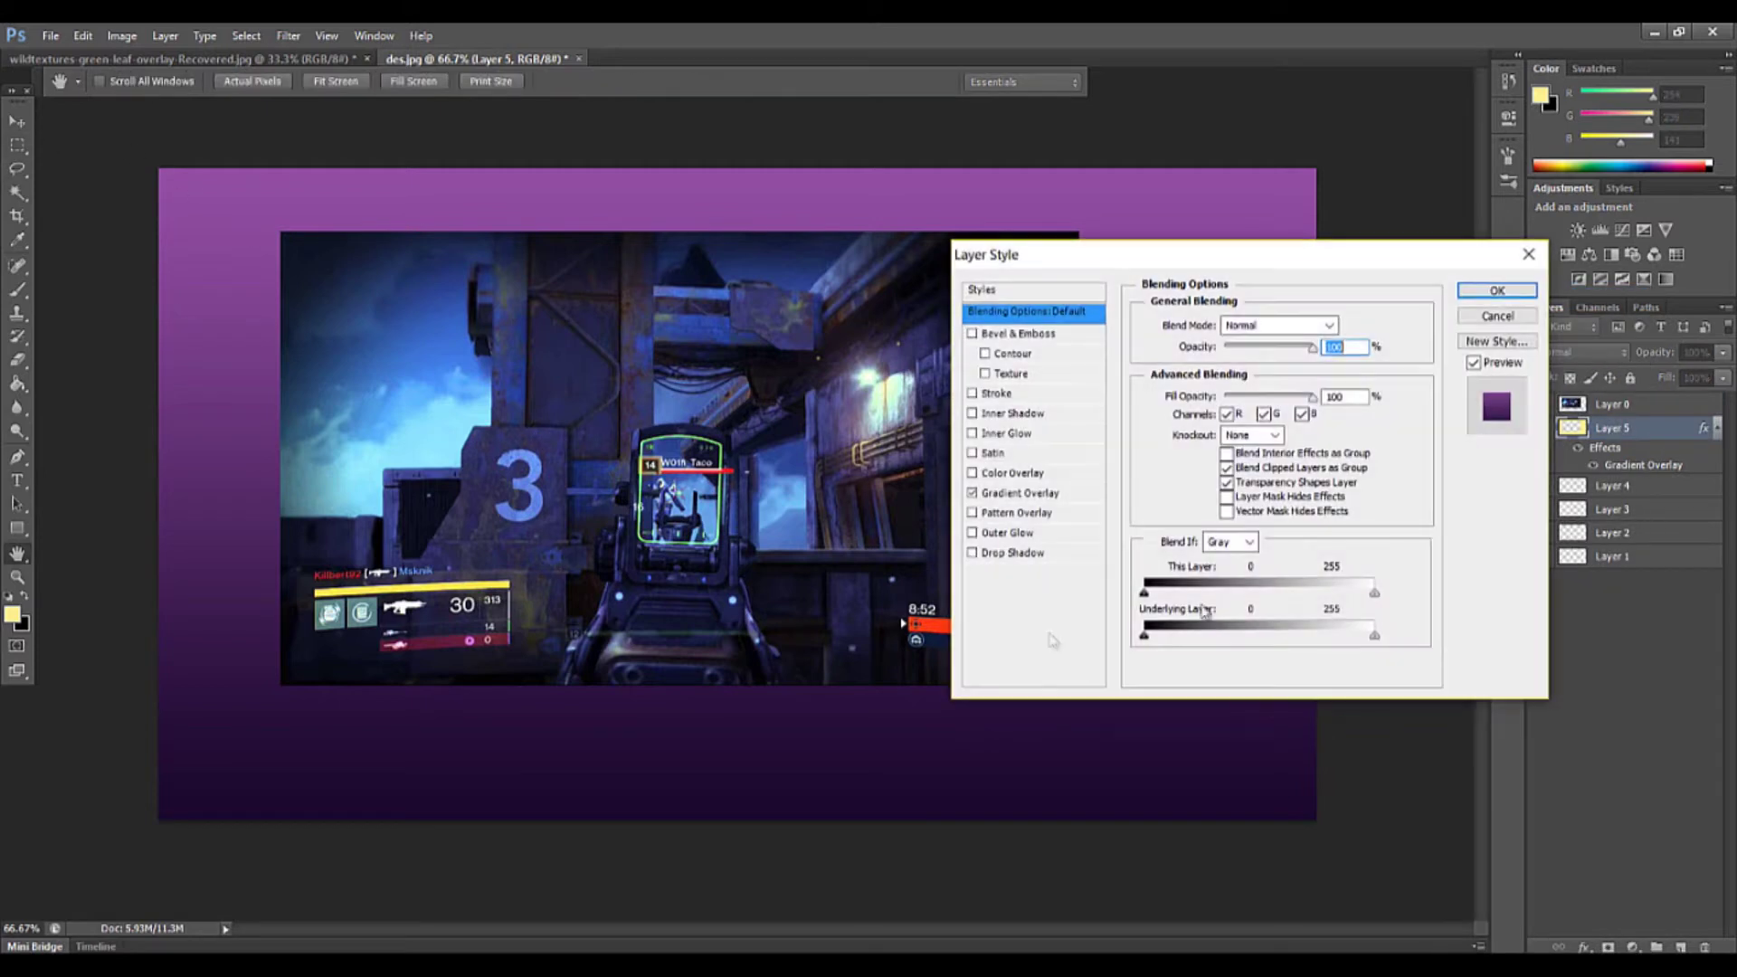
{"action": "left_click", "coordinate": [1064, 494]}
{"action": "left_click", "coordinate": [1258, 367]}
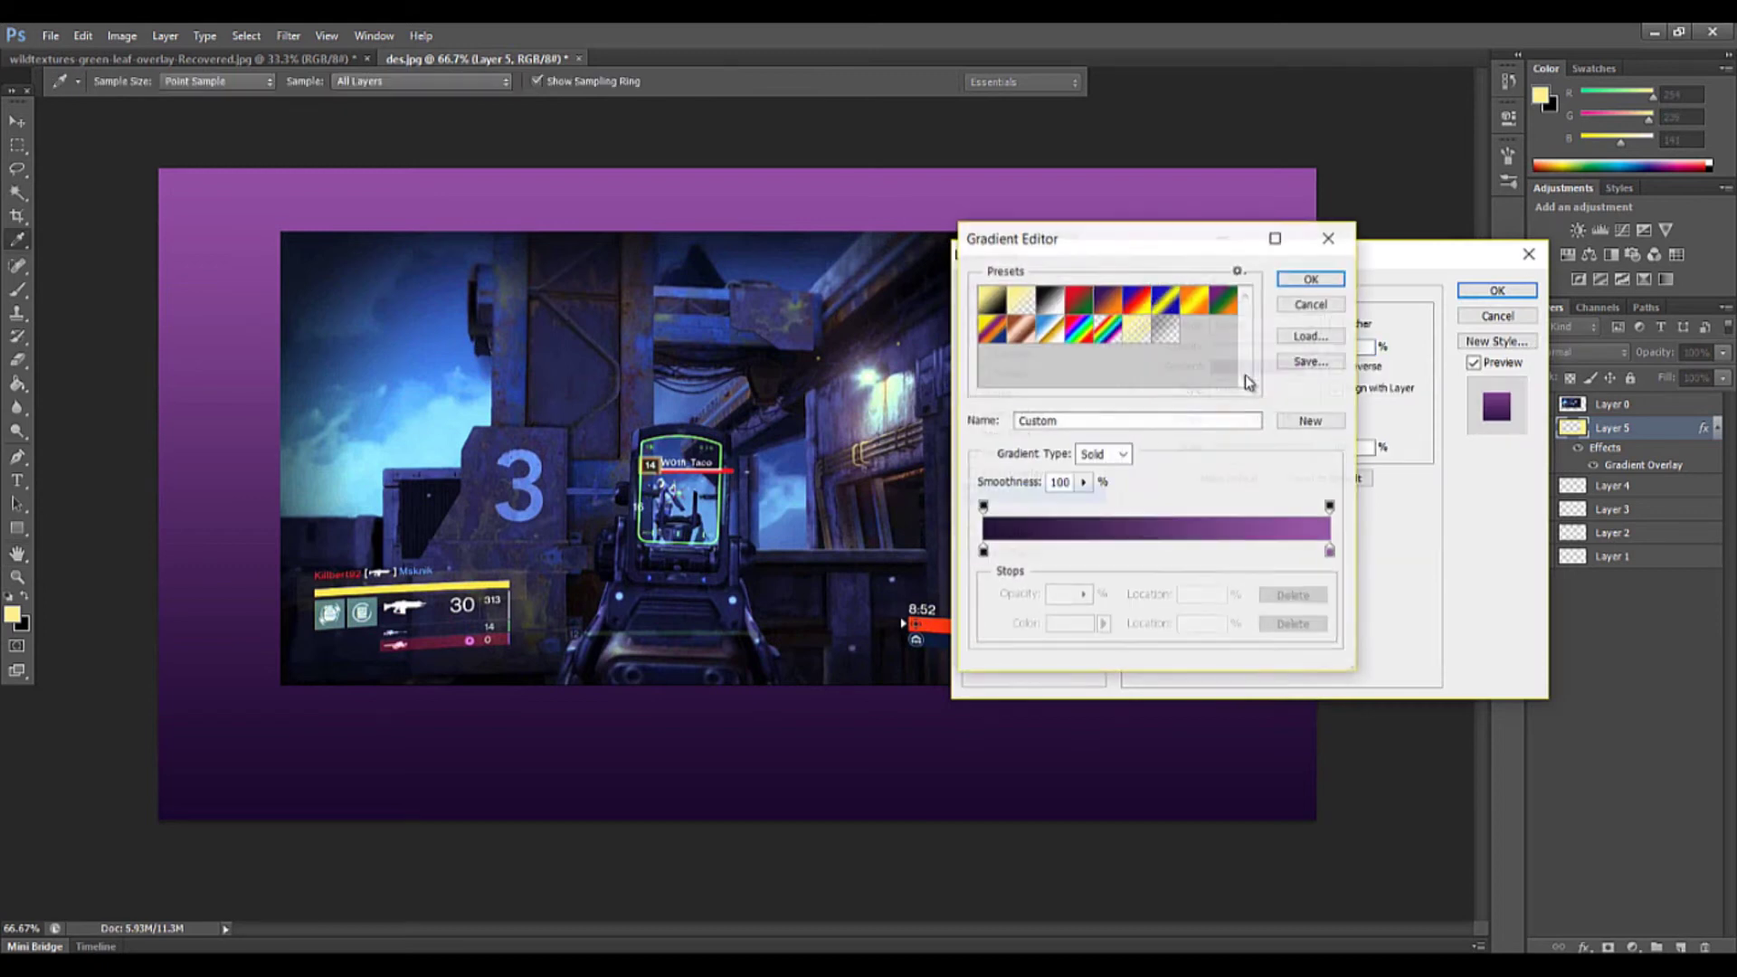
{"action": "left_click", "coordinate": [1196, 306]}
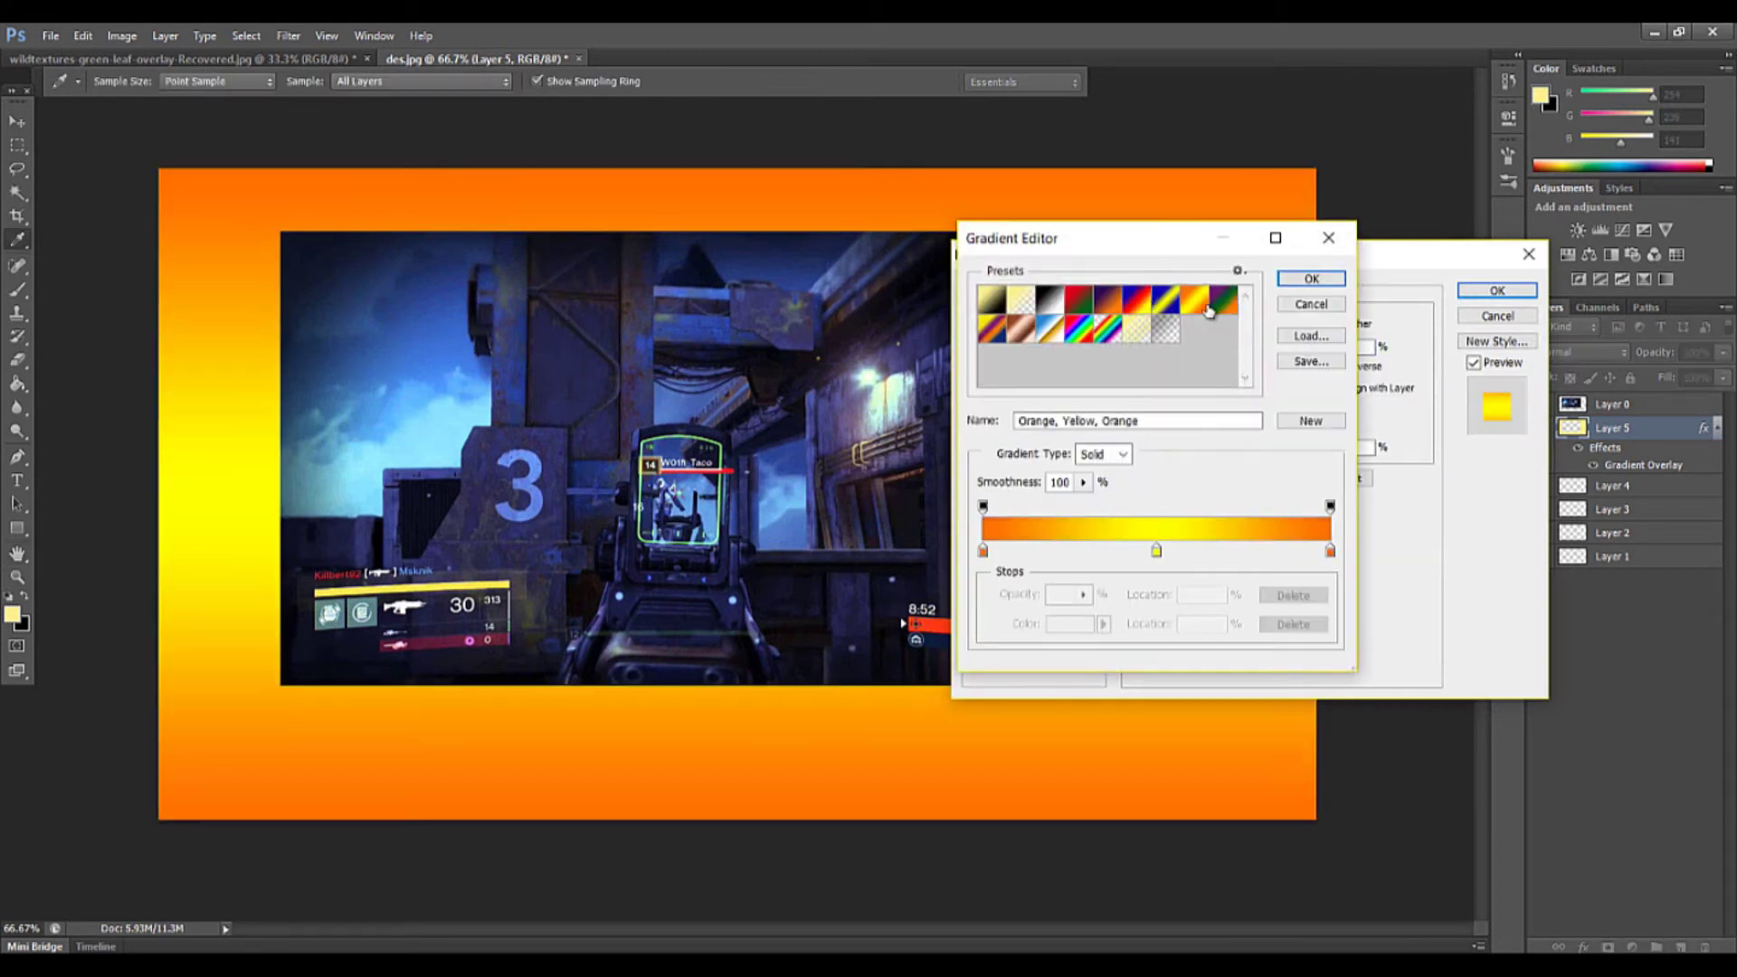
{"action": "double_click", "coordinate": [983, 550]}
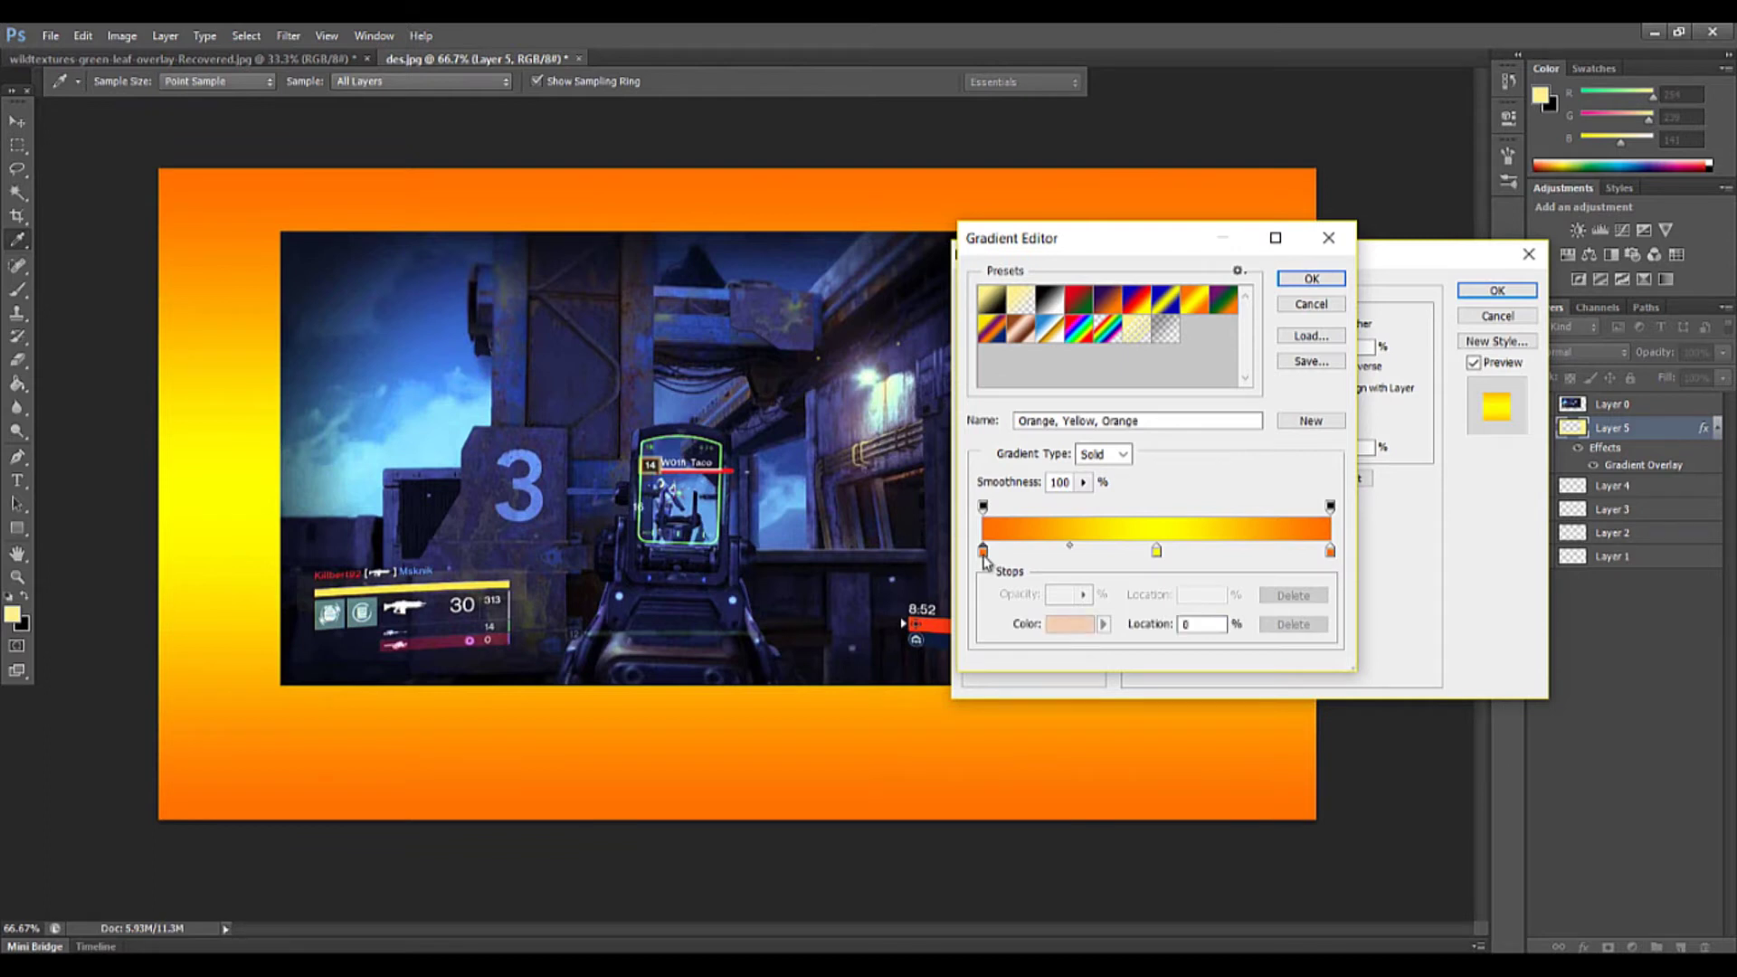
{"action": "left_click", "coordinate": [1440, 503]}
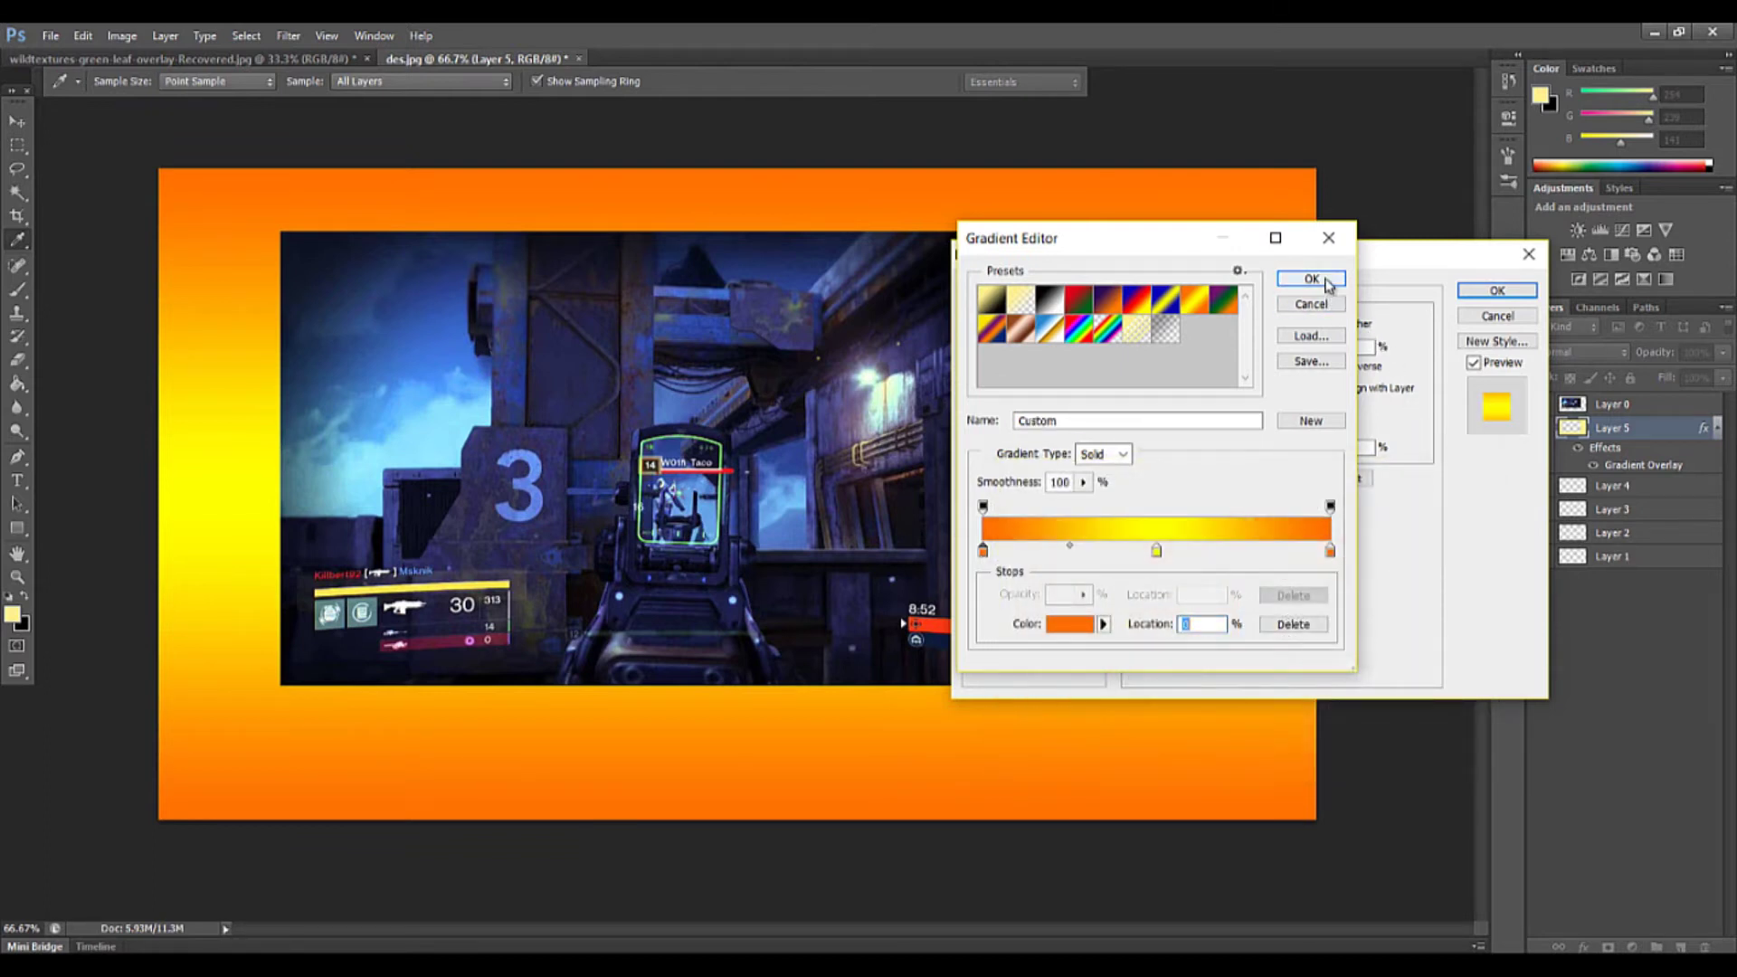
{"action": "left_click", "coordinate": [1311, 279]}
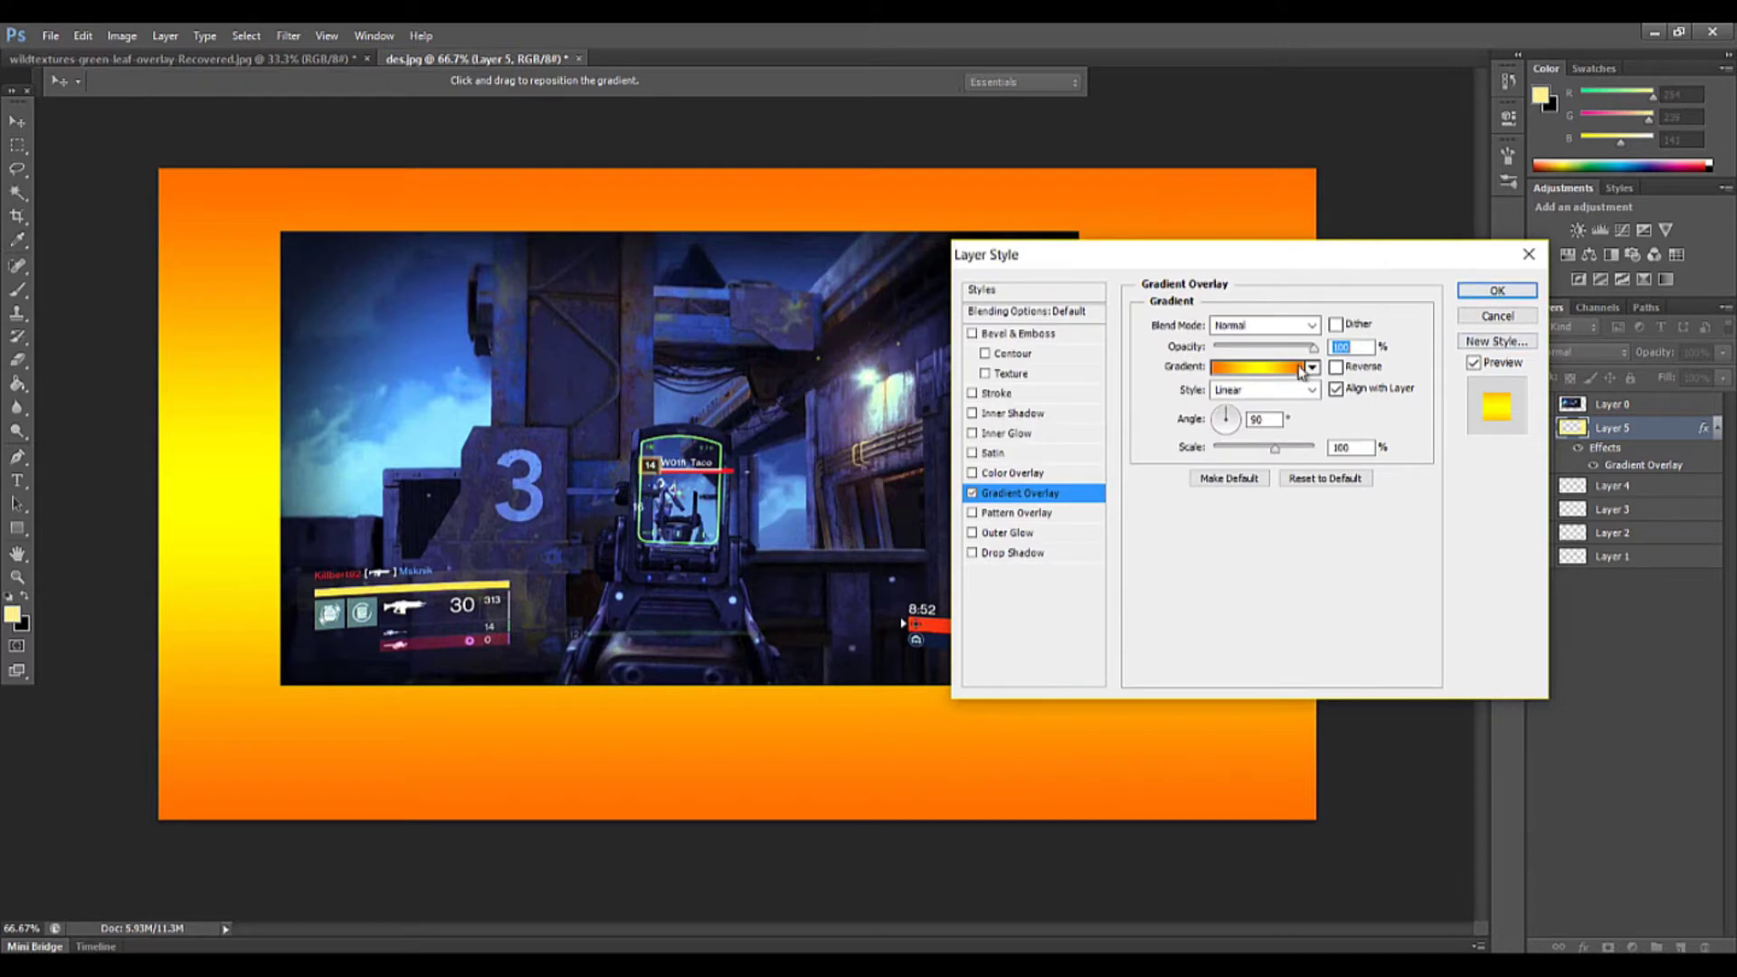
Set the starting color stop of Layer 5's overlay gradient to dark orange d45c02
{"action": "left_click", "coordinate": [1262, 367]}
{"action": "left_click", "coordinate": [983, 550]}
{"action": "double_click", "coordinate": [984, 550]}
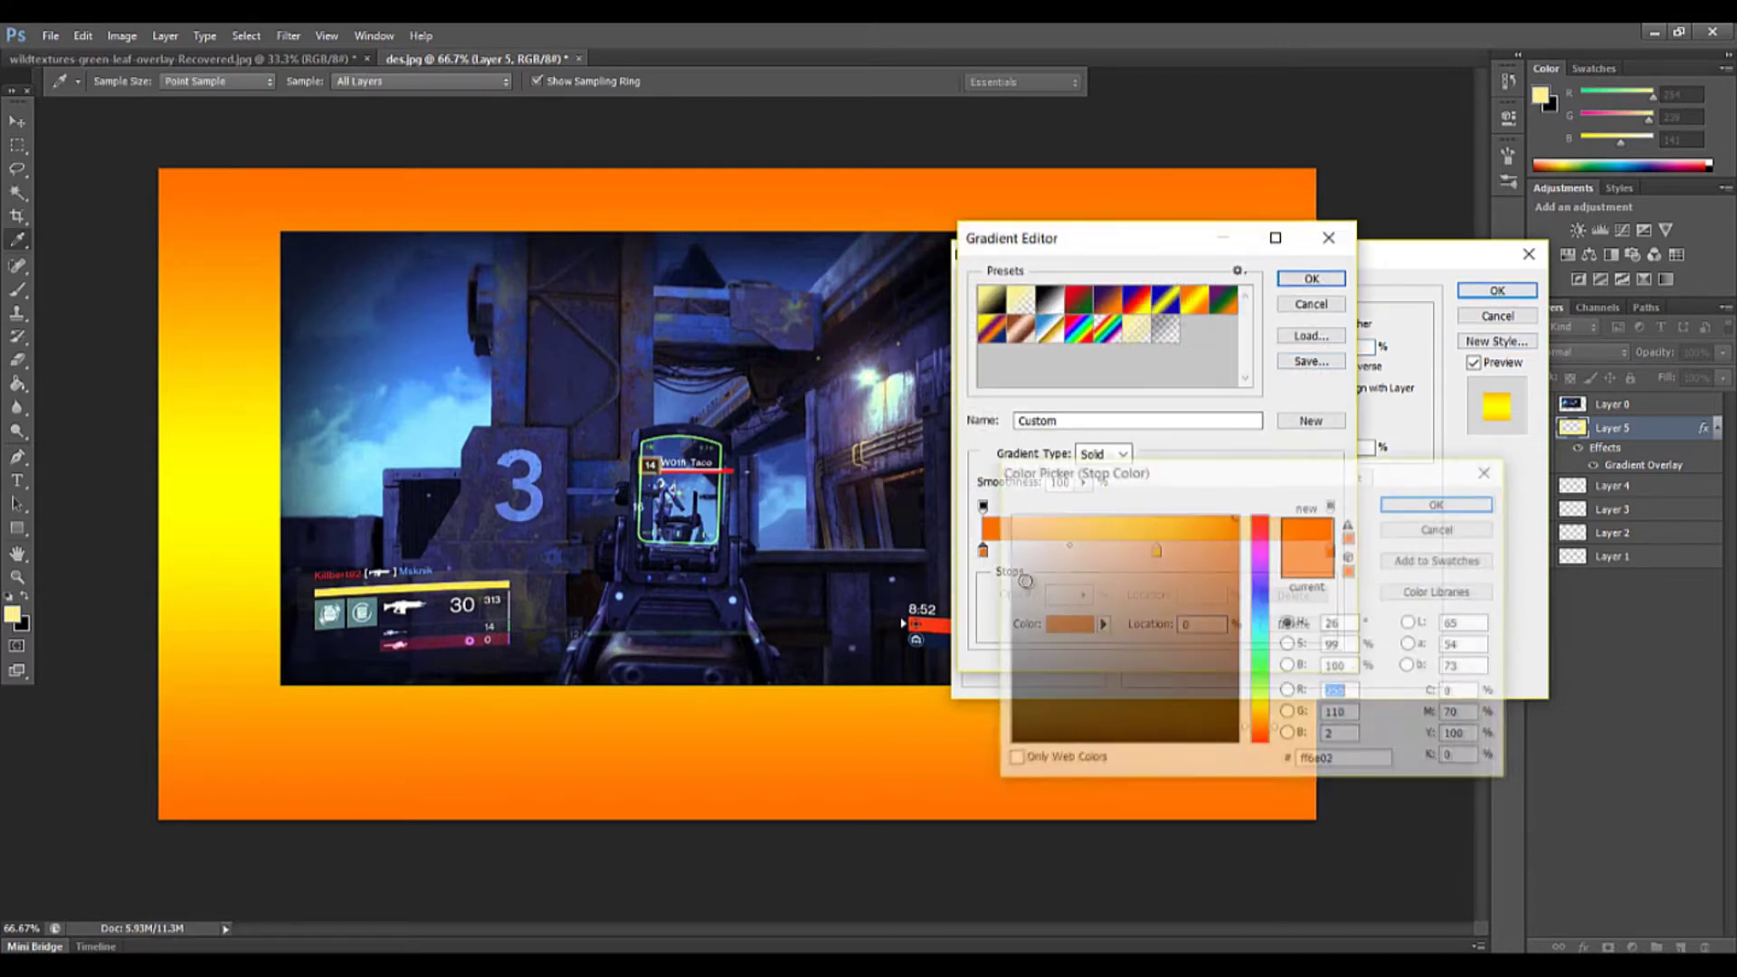
{"action": "left_click", "coordinate": [1235, 553]}
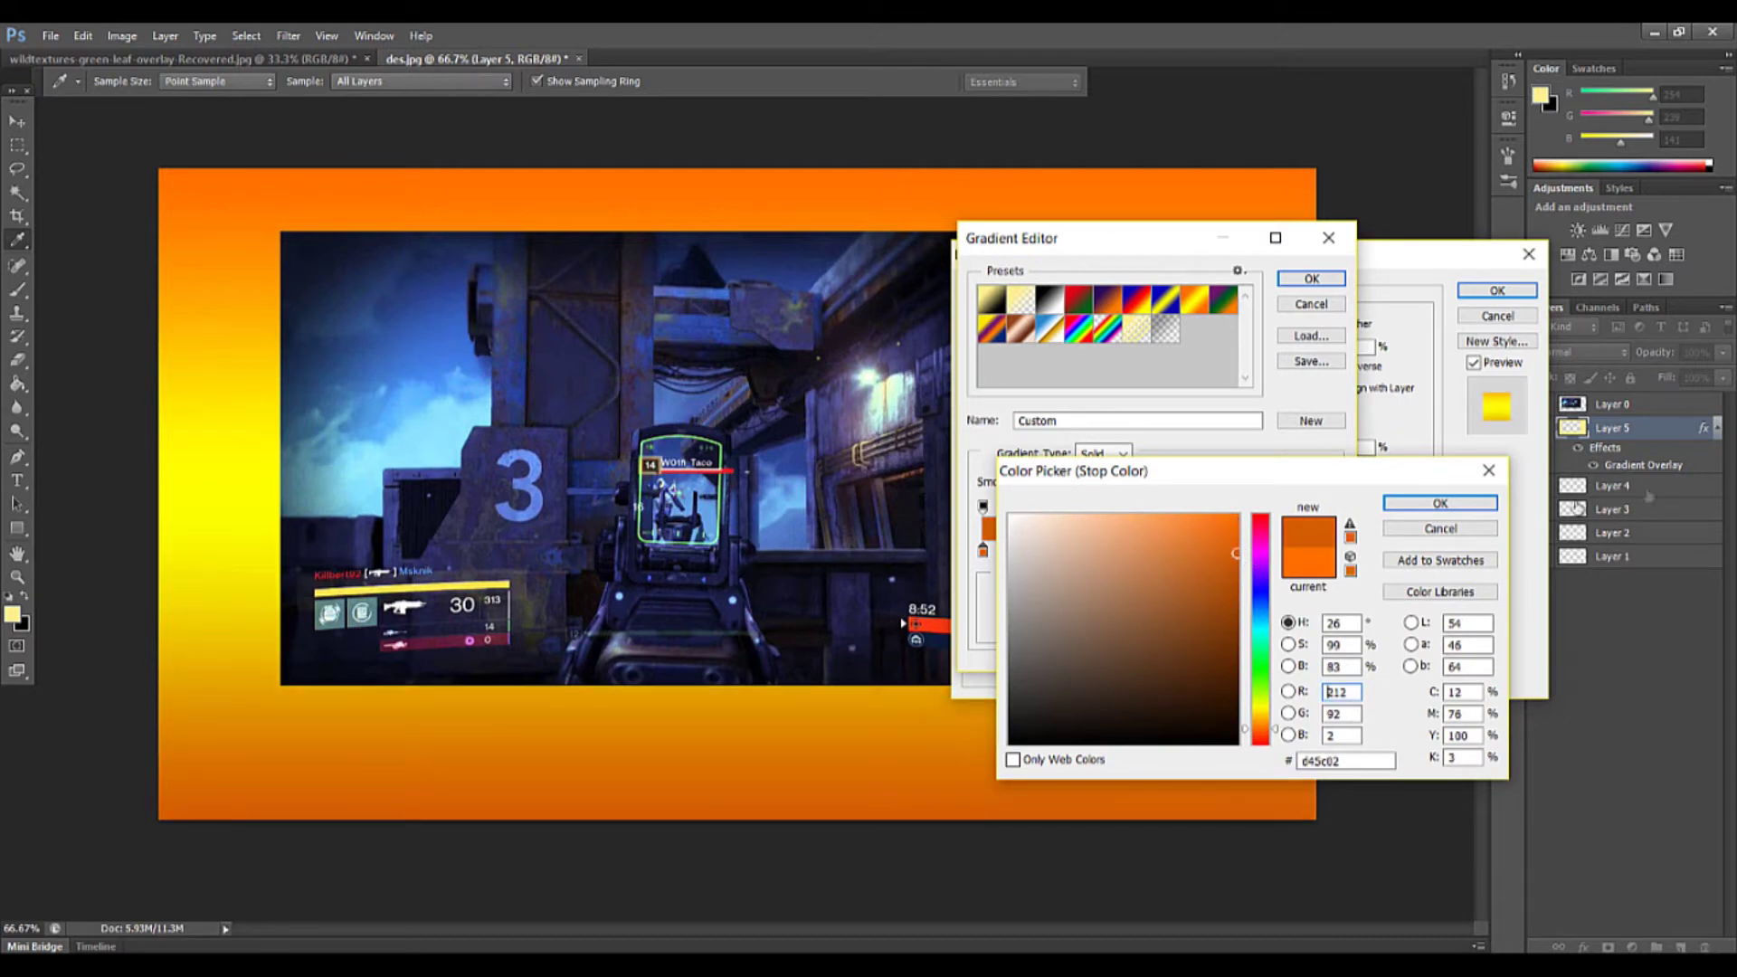
{"action": "left_click", "coordinate": [1438, 504]}
Replace the gradient's end stop with one at 100% in the start stop's dark orange and apply the layer style
{"action": "left_click", "coordinate": [1330, 550]}
{"action": "left_click", "coordinate": [1293, 624]}
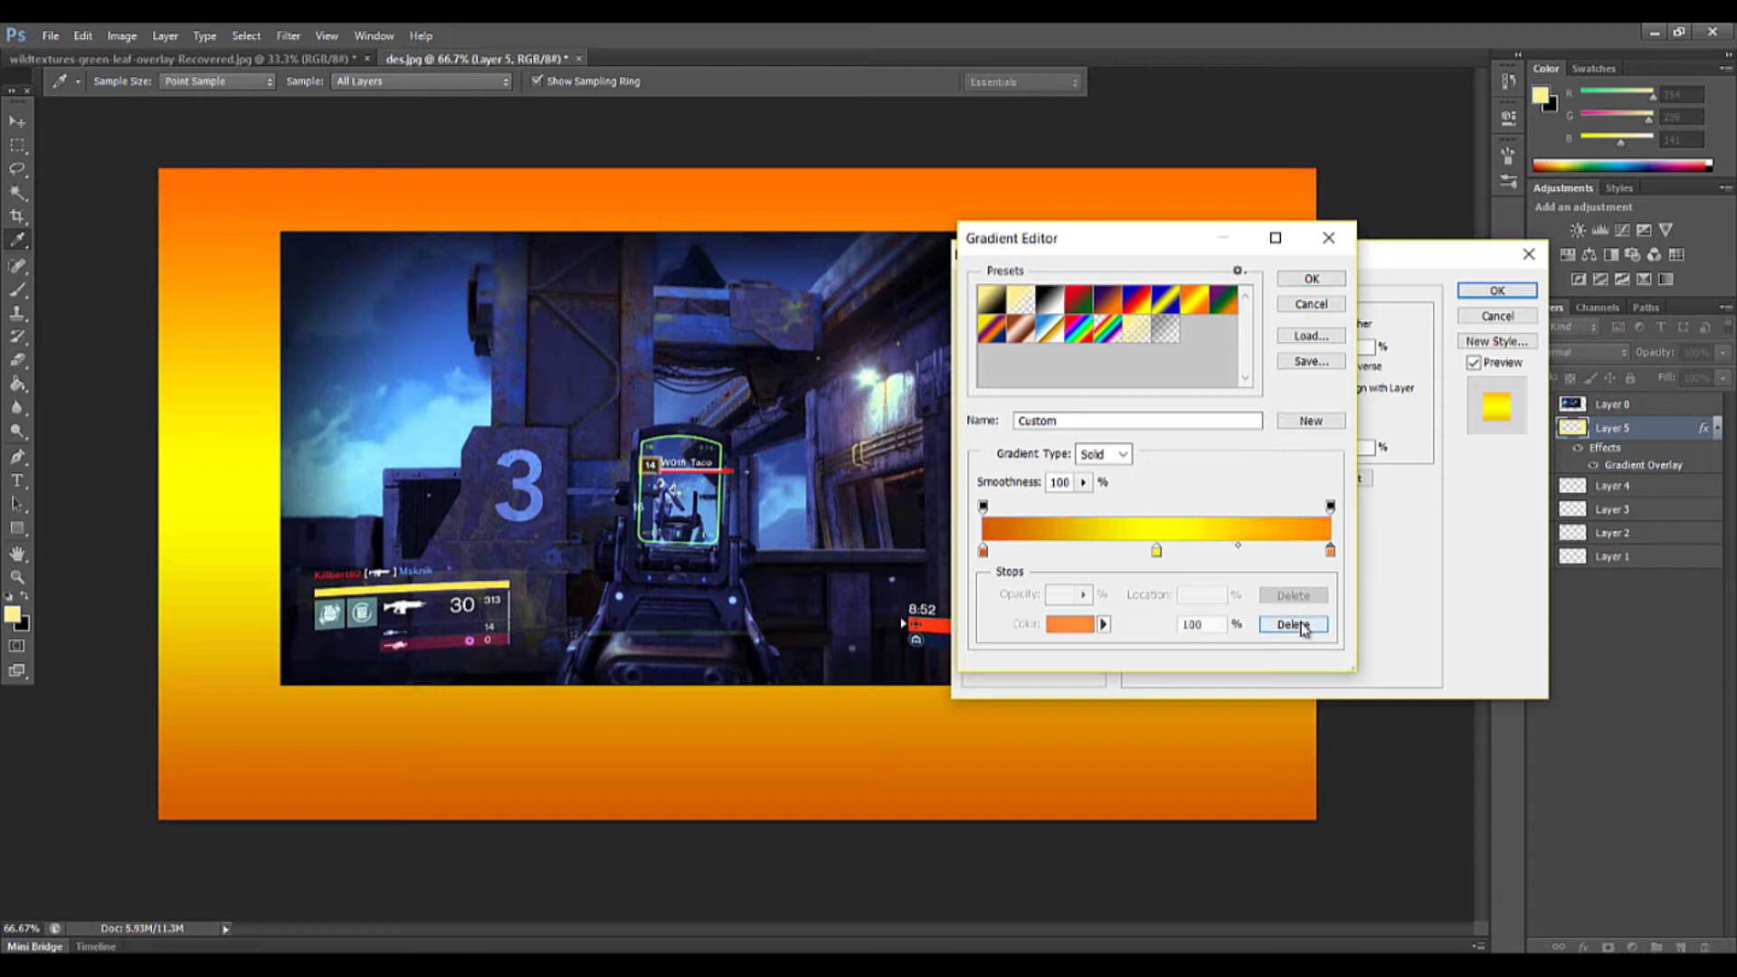
{"action": "left_click", "coordinate": [984, 550]}
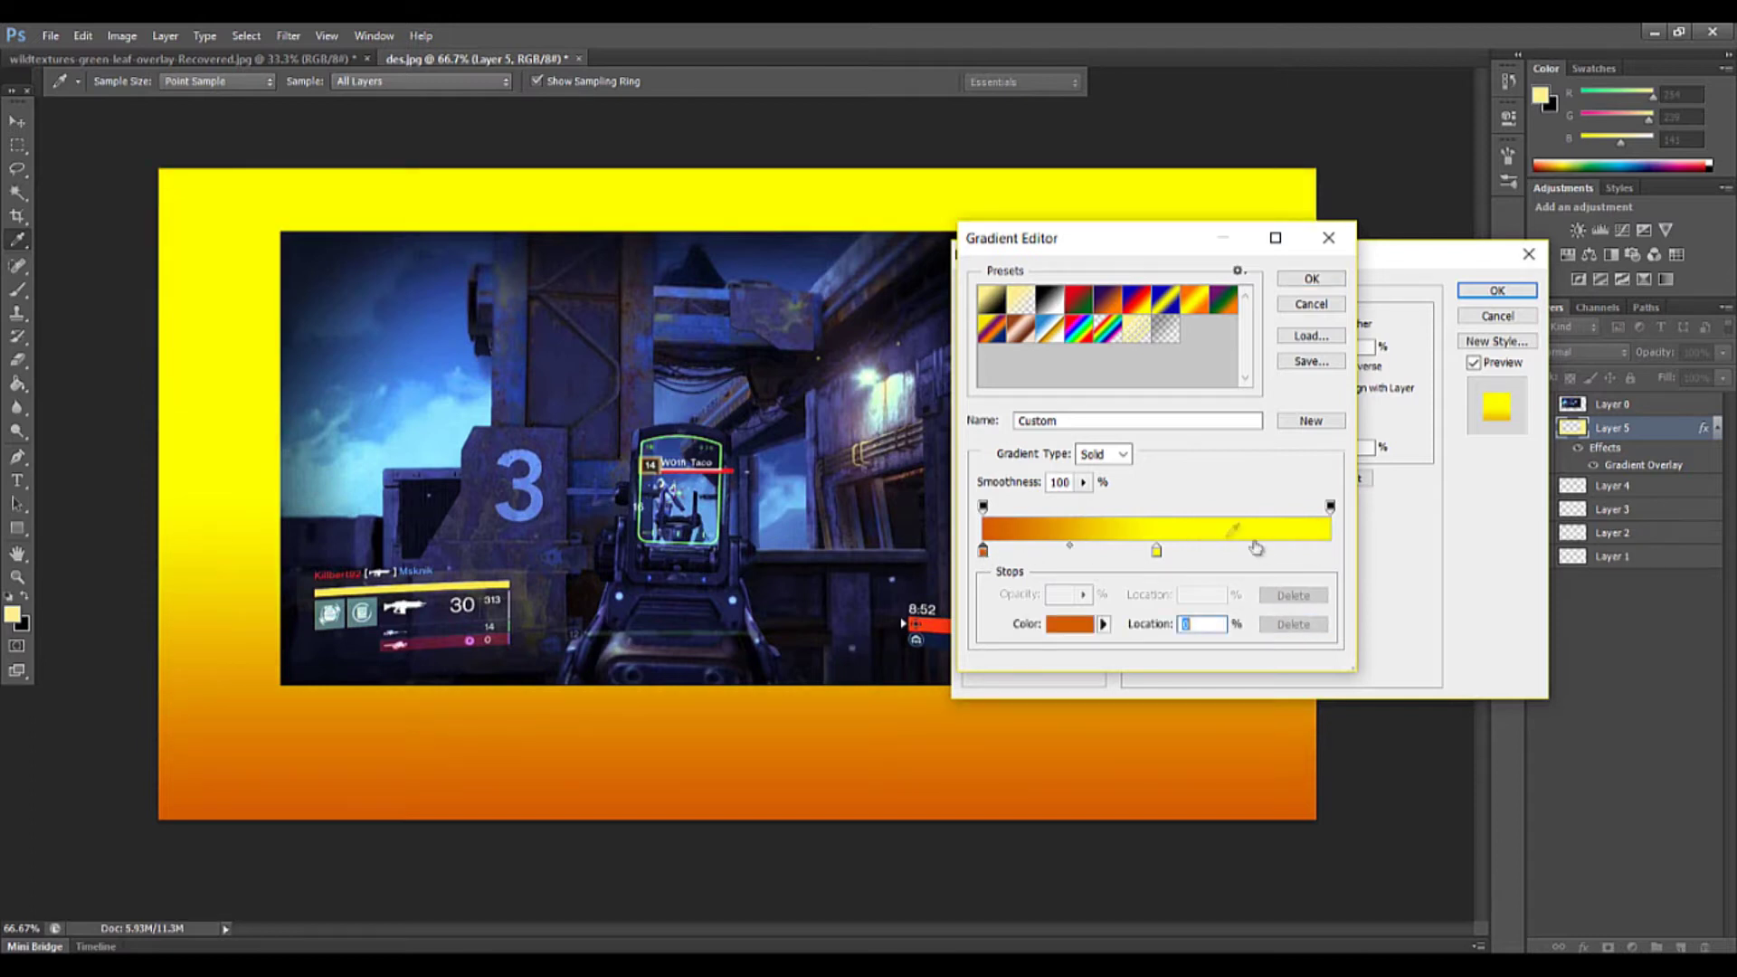
{"action": "left_click", "coordinate": [1329, 551]}
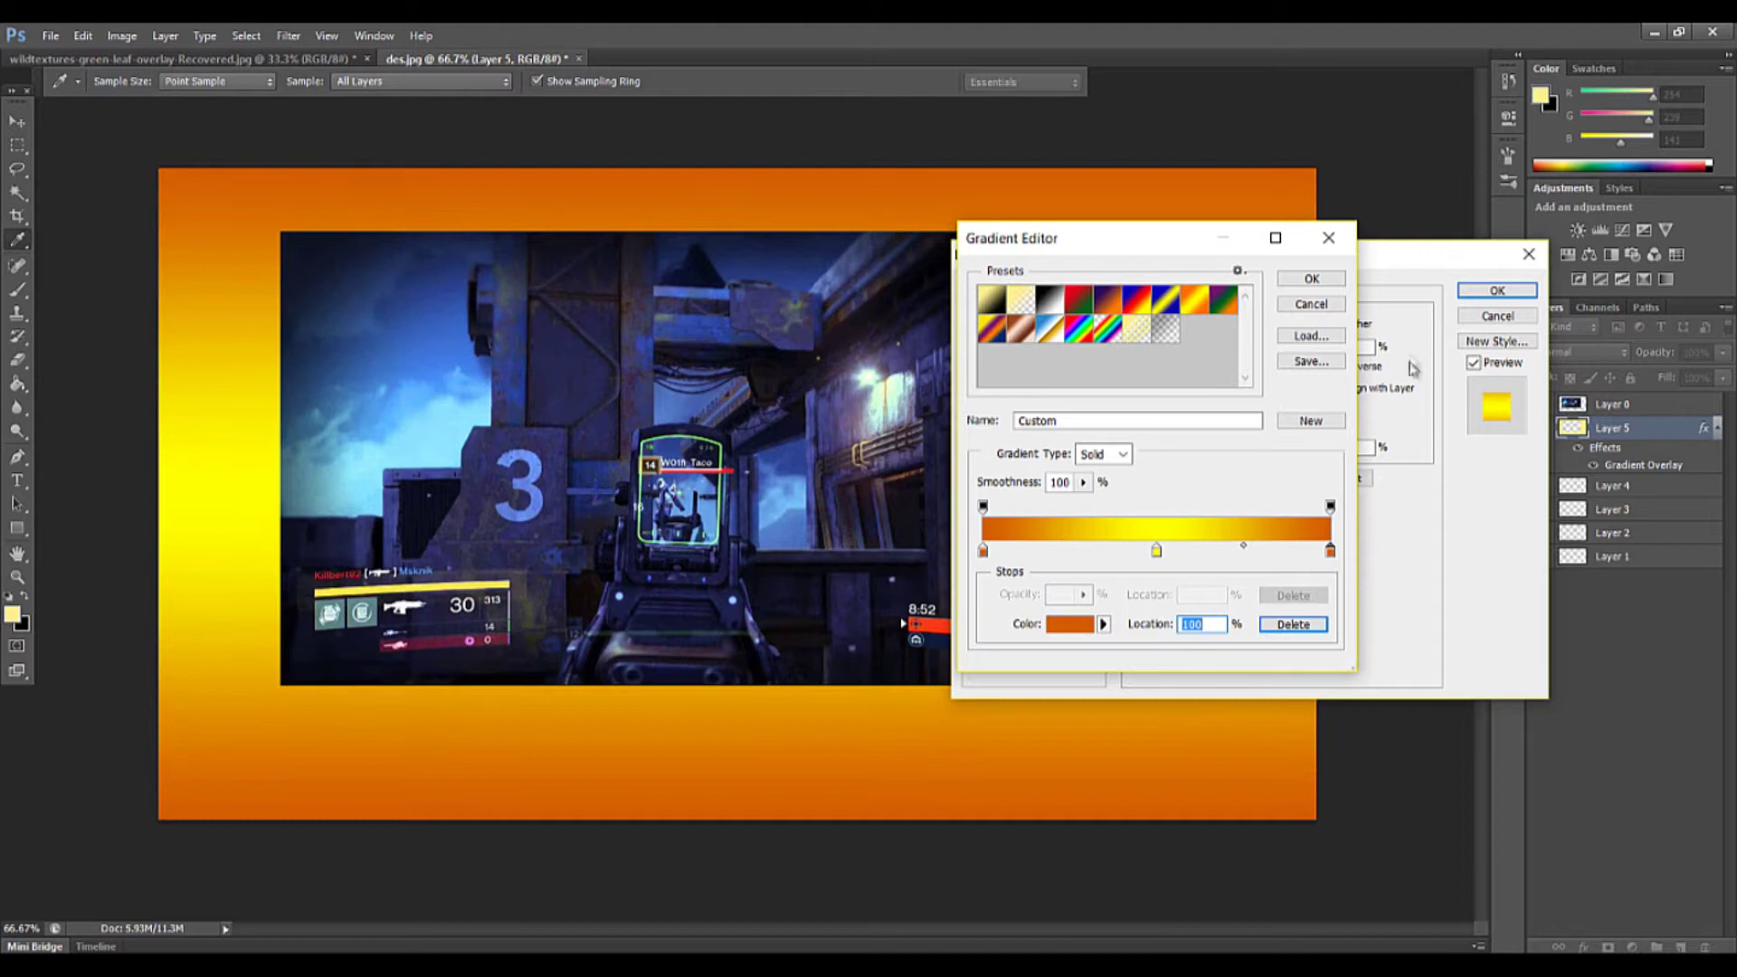
{"action": "left_click", "coordinate": [1341, 281]}
{"action": "left_click", "coordinate": [1497, 290]}
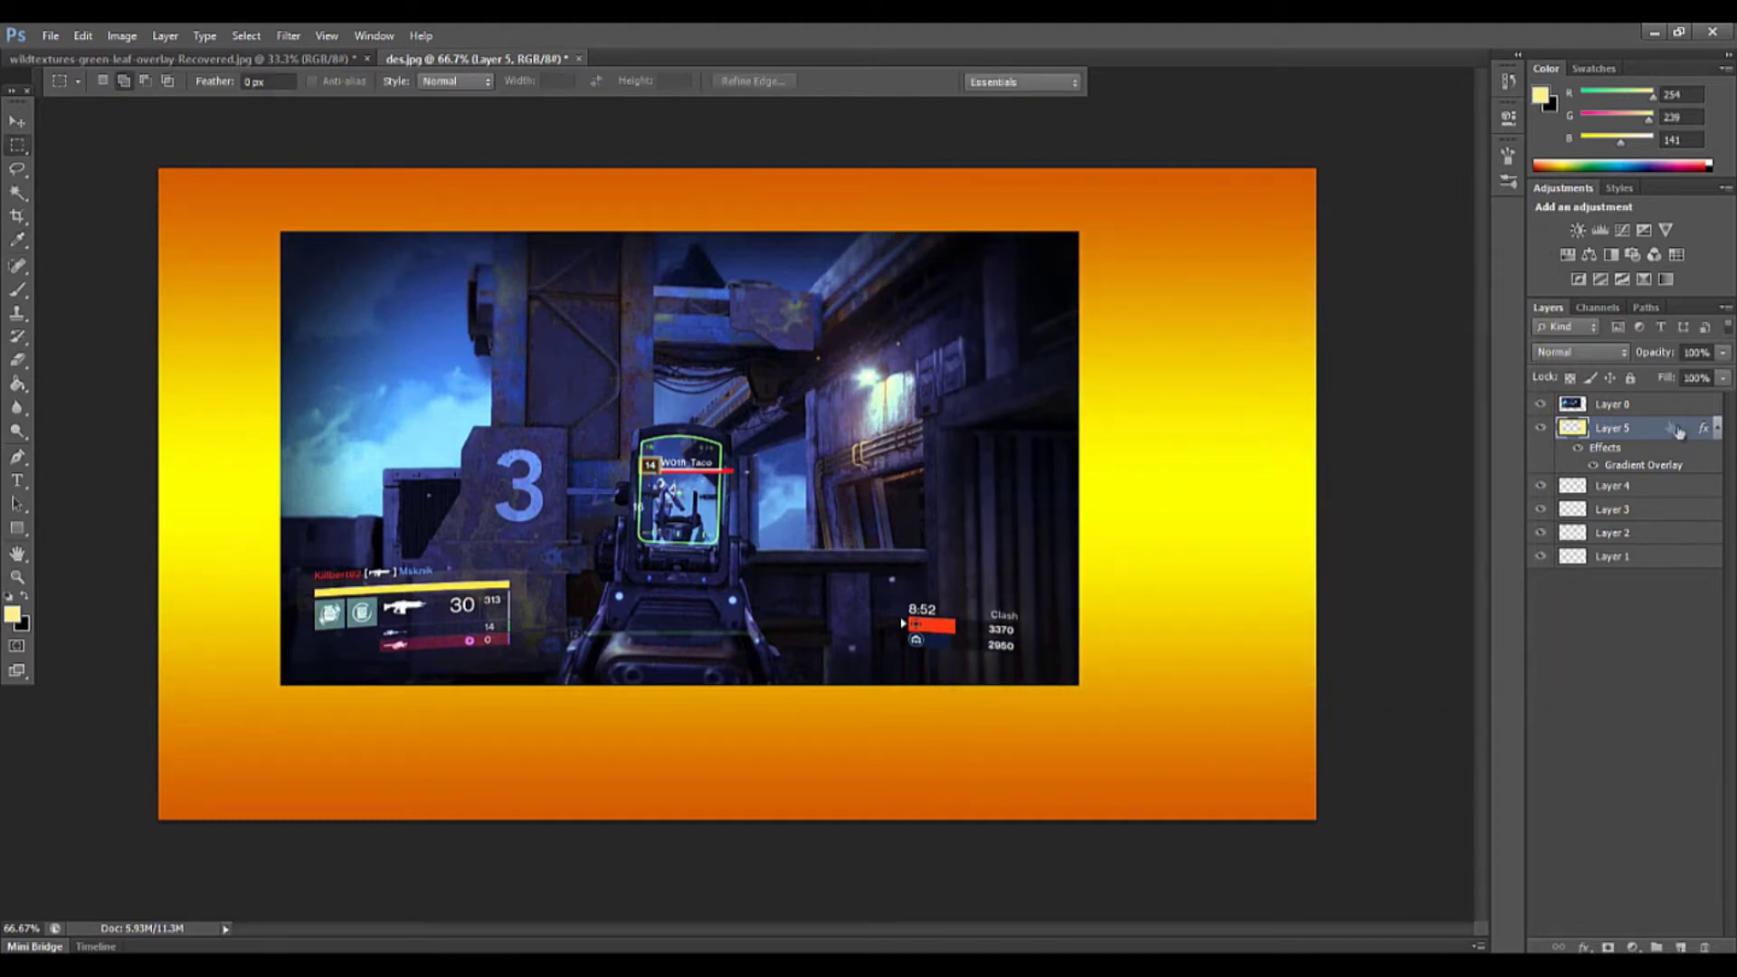
Make Layer 4 the active layer
{"action": "left_click", "coordinate": [1630, 491]}
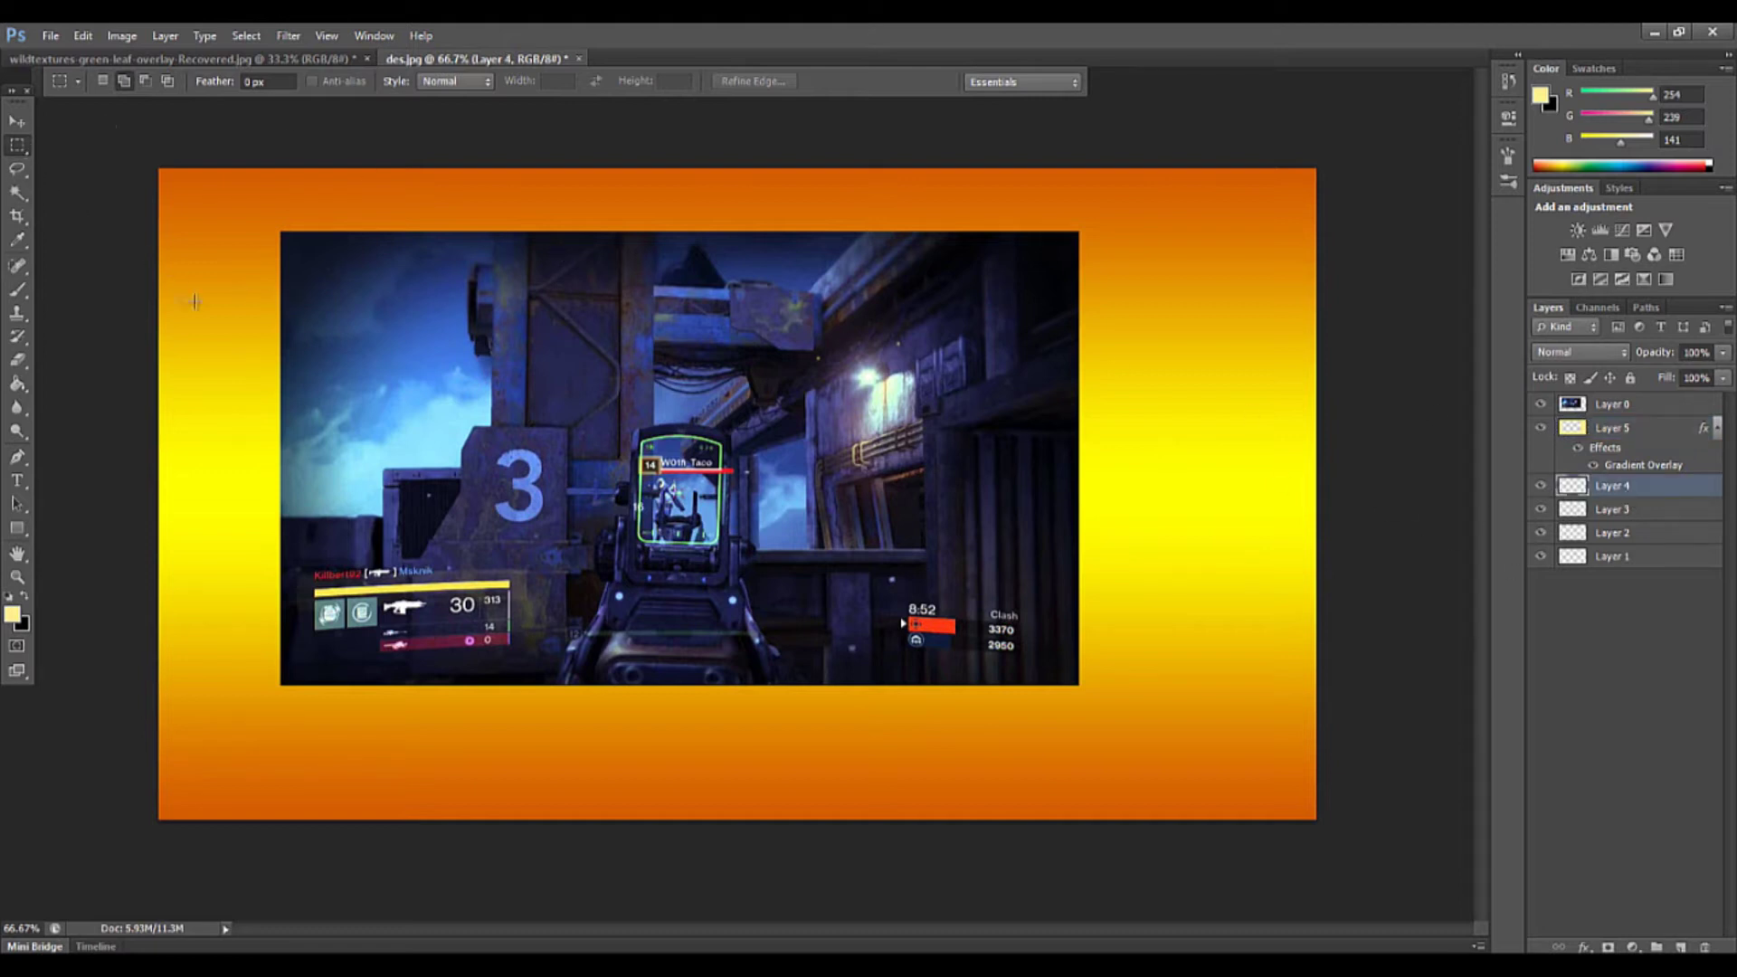
{"action": "left_click_drag", "start_coordinate": [268, 227], "coordinate": [301, 283]}
{"action": "right_click", "coordinate": [274, 250]}
{"action": "left_click", "coordinate": [298, 256]}
{"action": "left_click_drag", "start_coordinate": [269, 225], "coordinate": [522, 760]}
{"action": "right_click", "coordinate": [245, 713]}
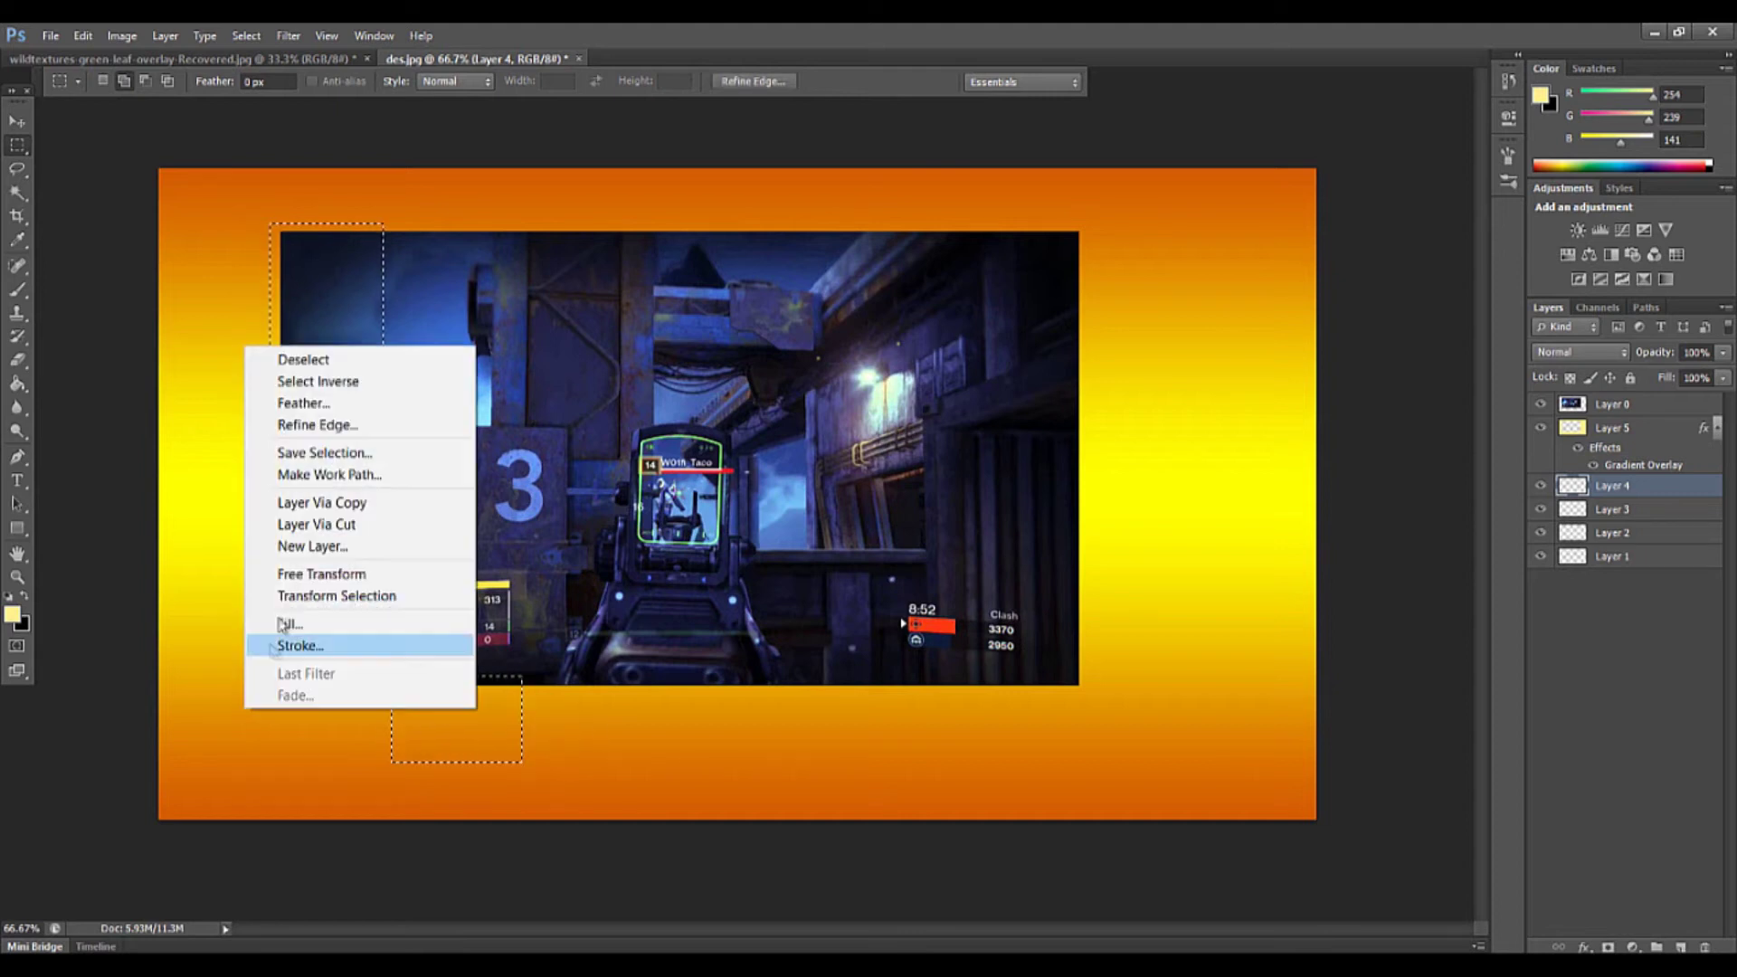
{"action": "left_click", "coordinate": [287, 357]}
{"action": "left_click_drag", "start_coordinate": [270, 226], "coordinate": [365, 489]}
{"action": "right_click", "coordinate": [221, 382]}
{"action": "left_click", "coordinate": [245, 398]}
{"action": "left_click_drag", "start_coordinate": [266, 222], "coordinate": [816, 726]}
{"action": "left_click", "coordinate": [235, 229]}
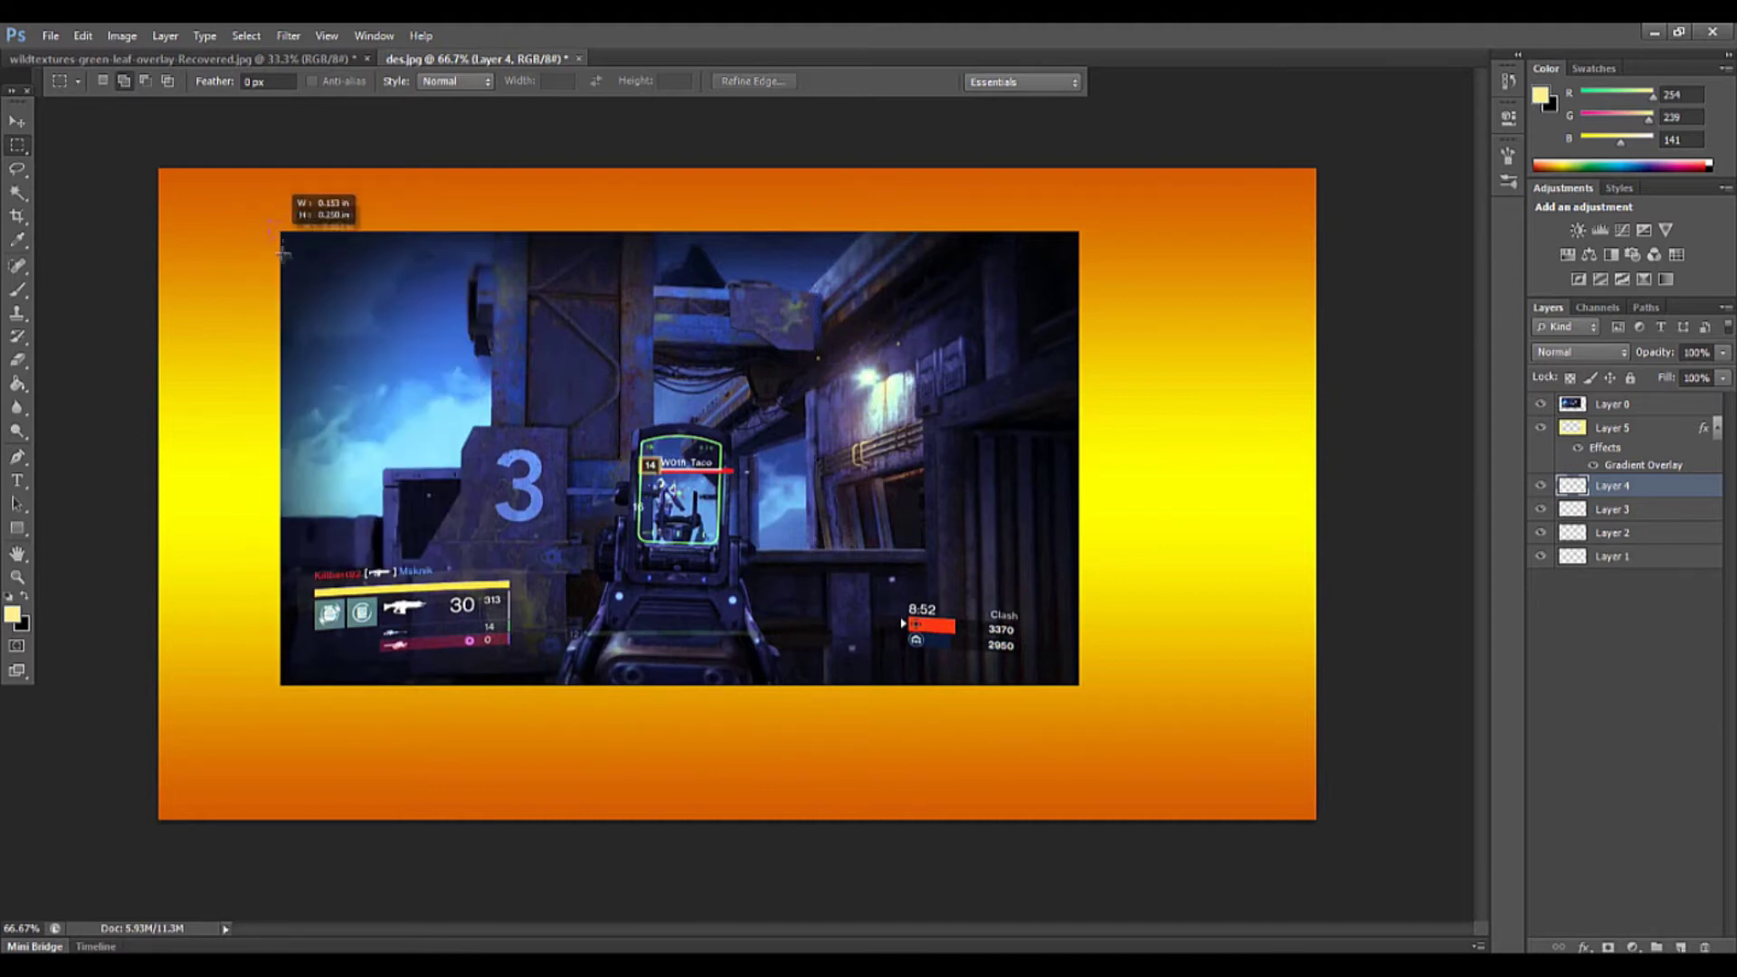
Select a rectangle slightly larger than the gameplay screenshot on all sides and fill it with black on Layer 4
{"action": "left_click_drag", "start_coordinate": [295, 312], "coordinate": [1091, 717]}
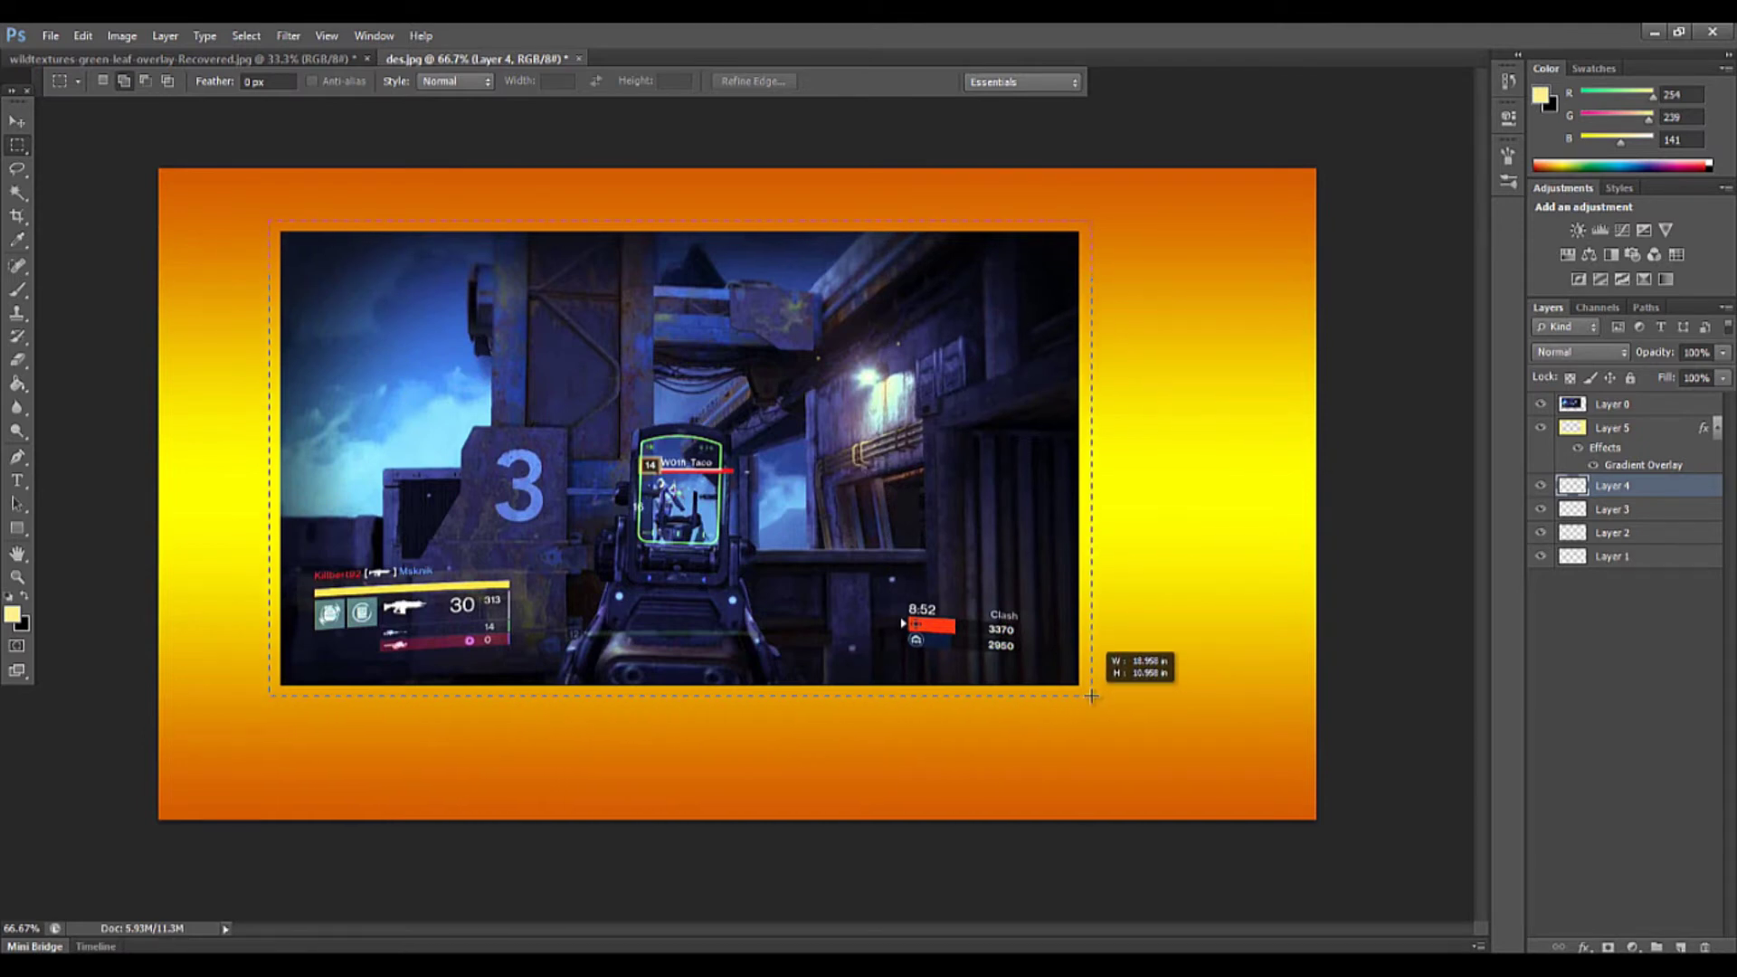
{"action": "left_click_drag", "start_coordinate": [1092, 696], "coordinate": [1093, 696]}
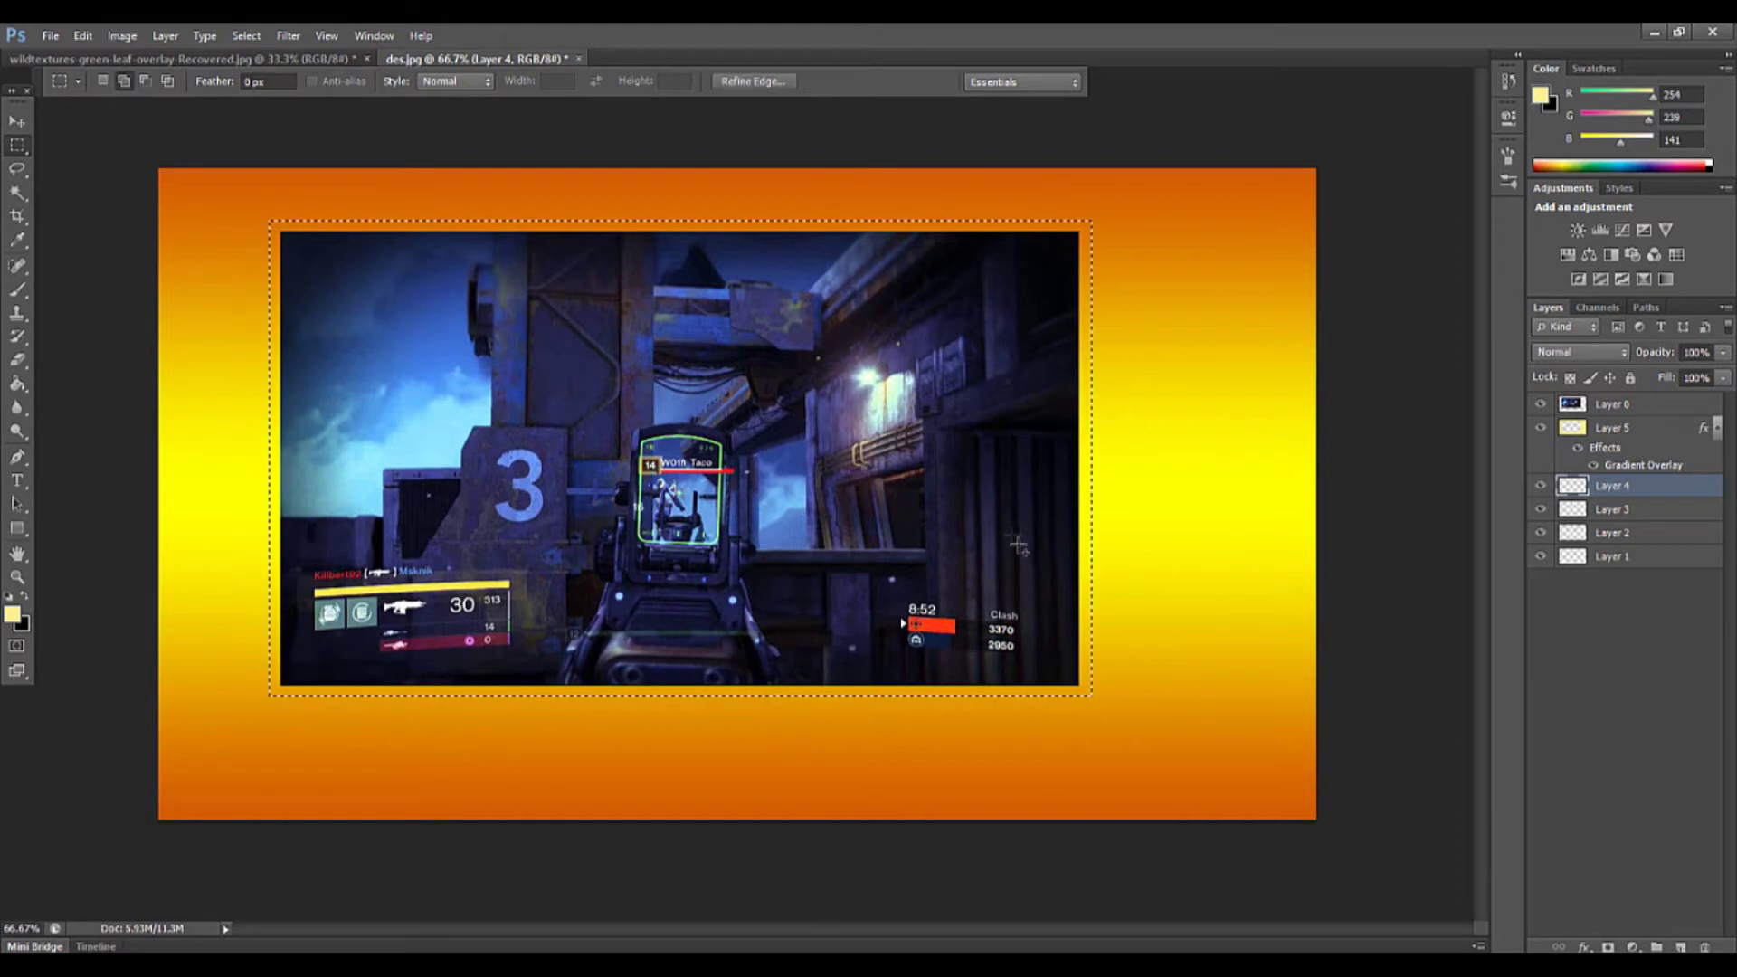
{"action": "key", "text": "z"}
{"action": "left_click", "coordinate": [25, 597]}
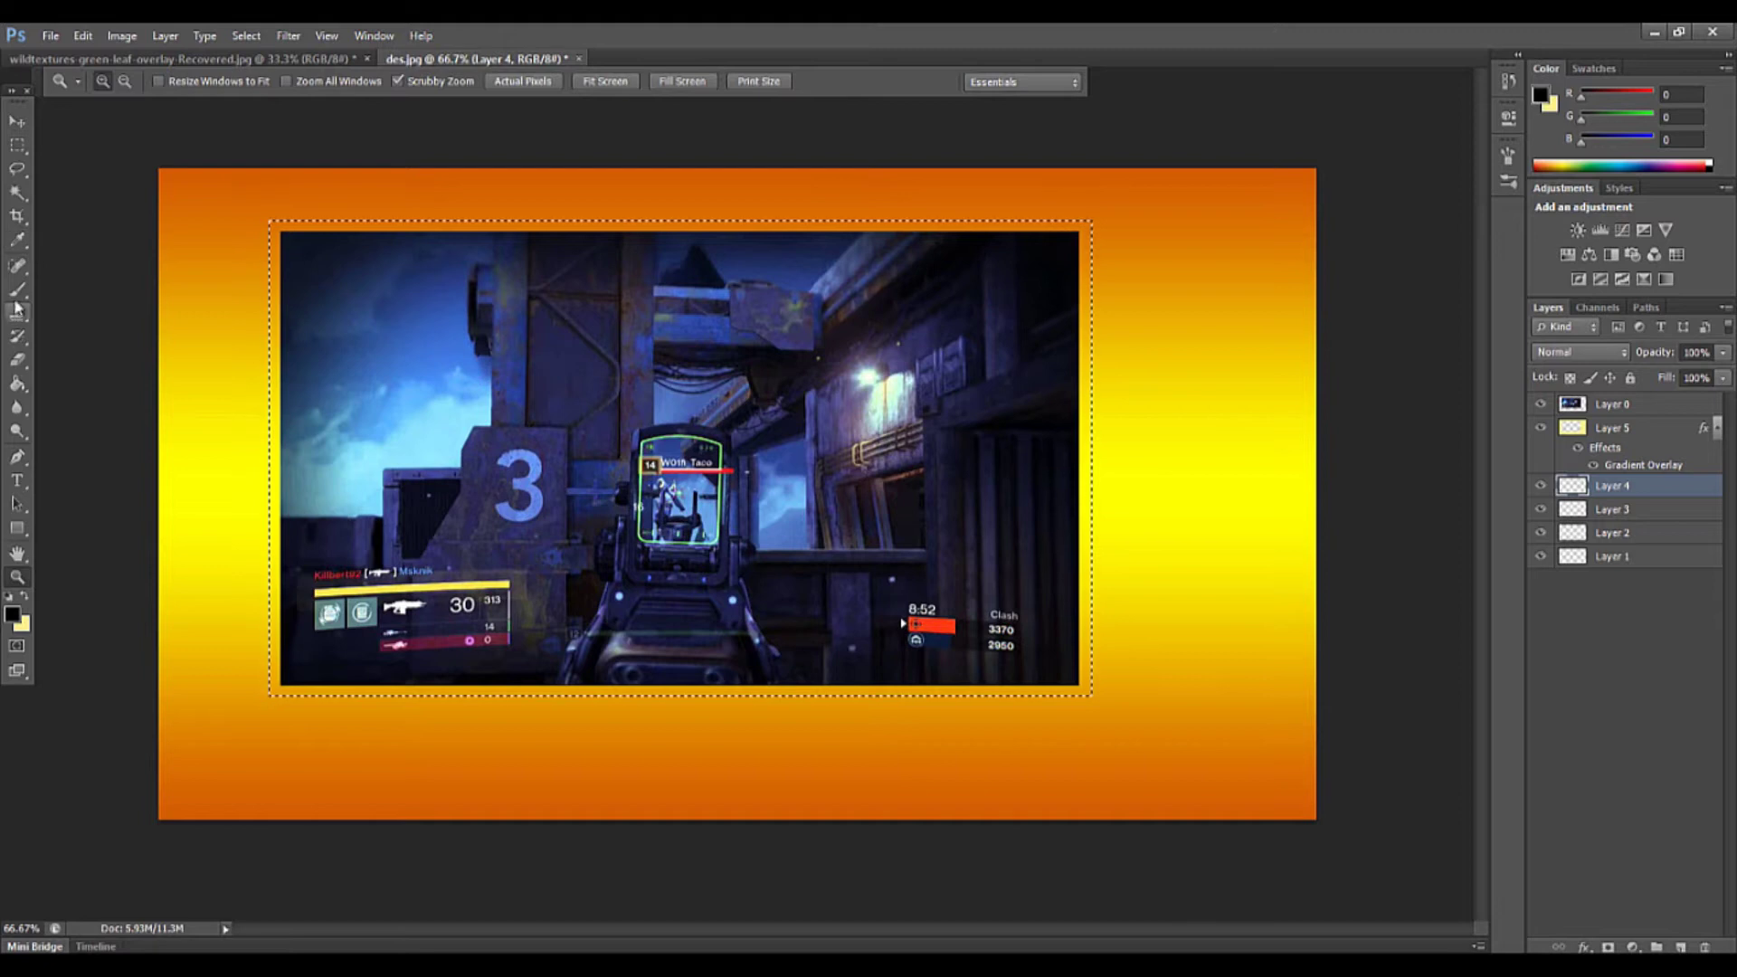
{"action": "left_click", "coordinate": [18, 384]}
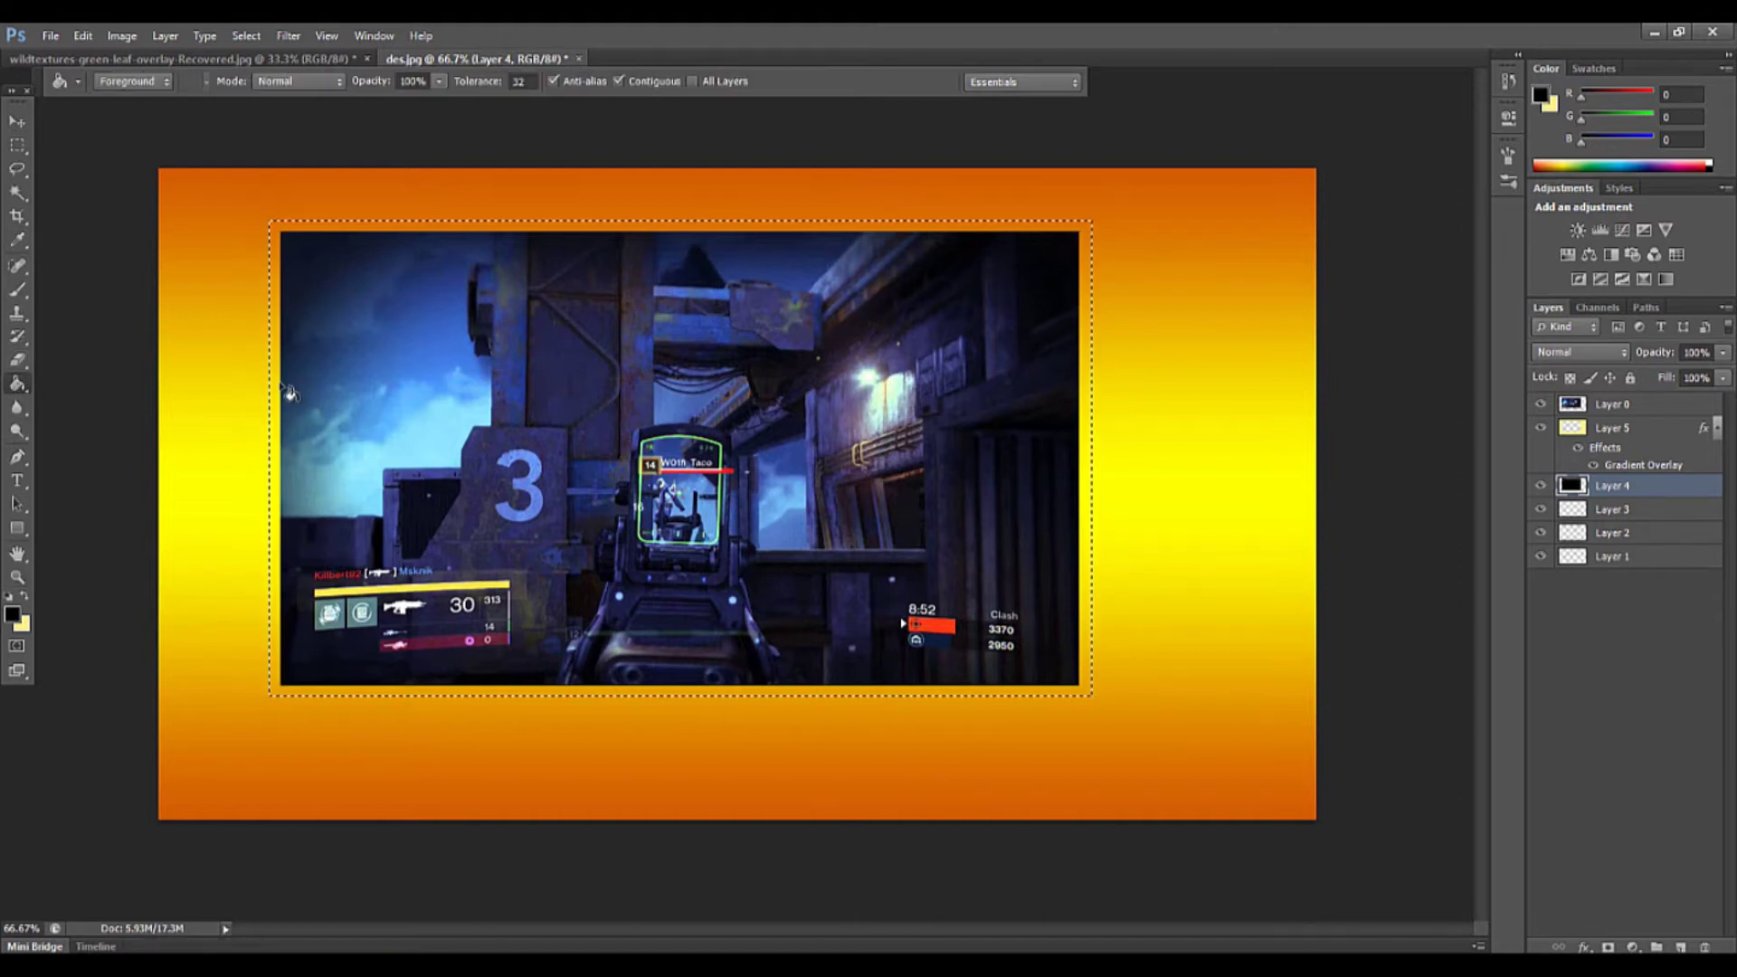
Move Layer 4 above Layer 5, clear the selection and hide Layer 4
{"action": "left_click_drag", "start_coordinate": [1665, 489], "coordinate": [1624, 434]}
{"action": "right_click", "coordinate": [372, 363]}
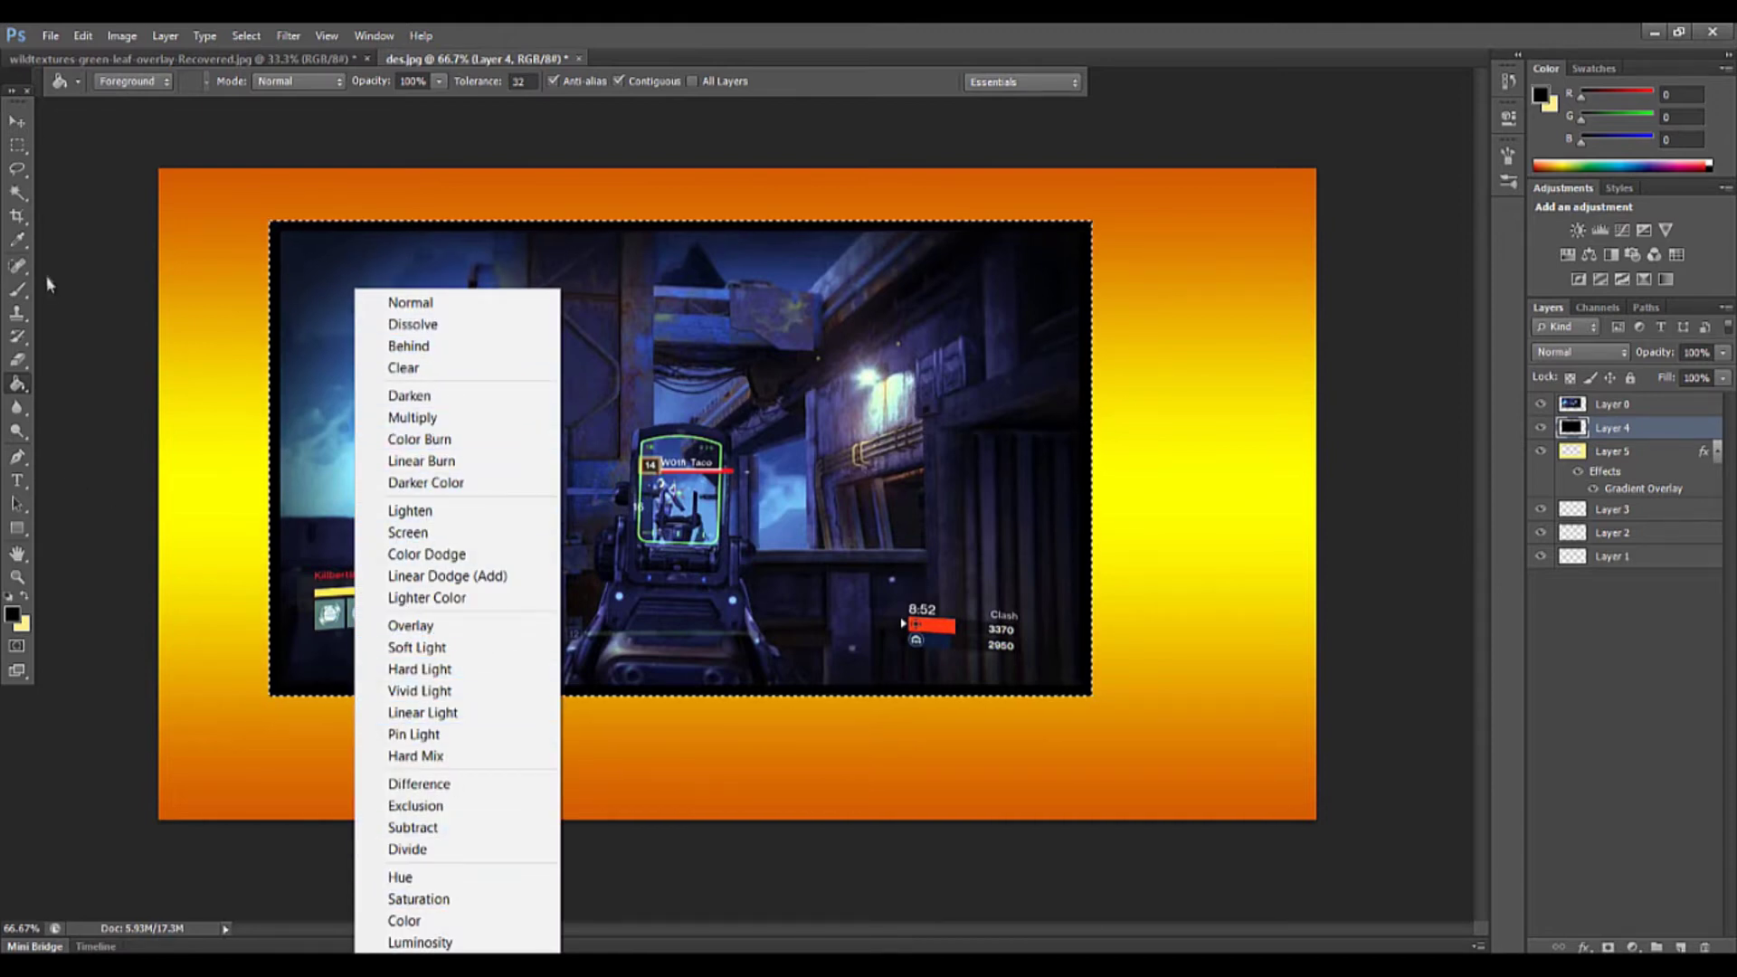
{"action": "left_click", "coordinate": [17, 145]}
{"action": "left_click", "coordinate": [17, 145]}
{"action": "right_click", "coordinate": [207, 264]}
{"action": "left_click", "coordinate": [229, 284]}
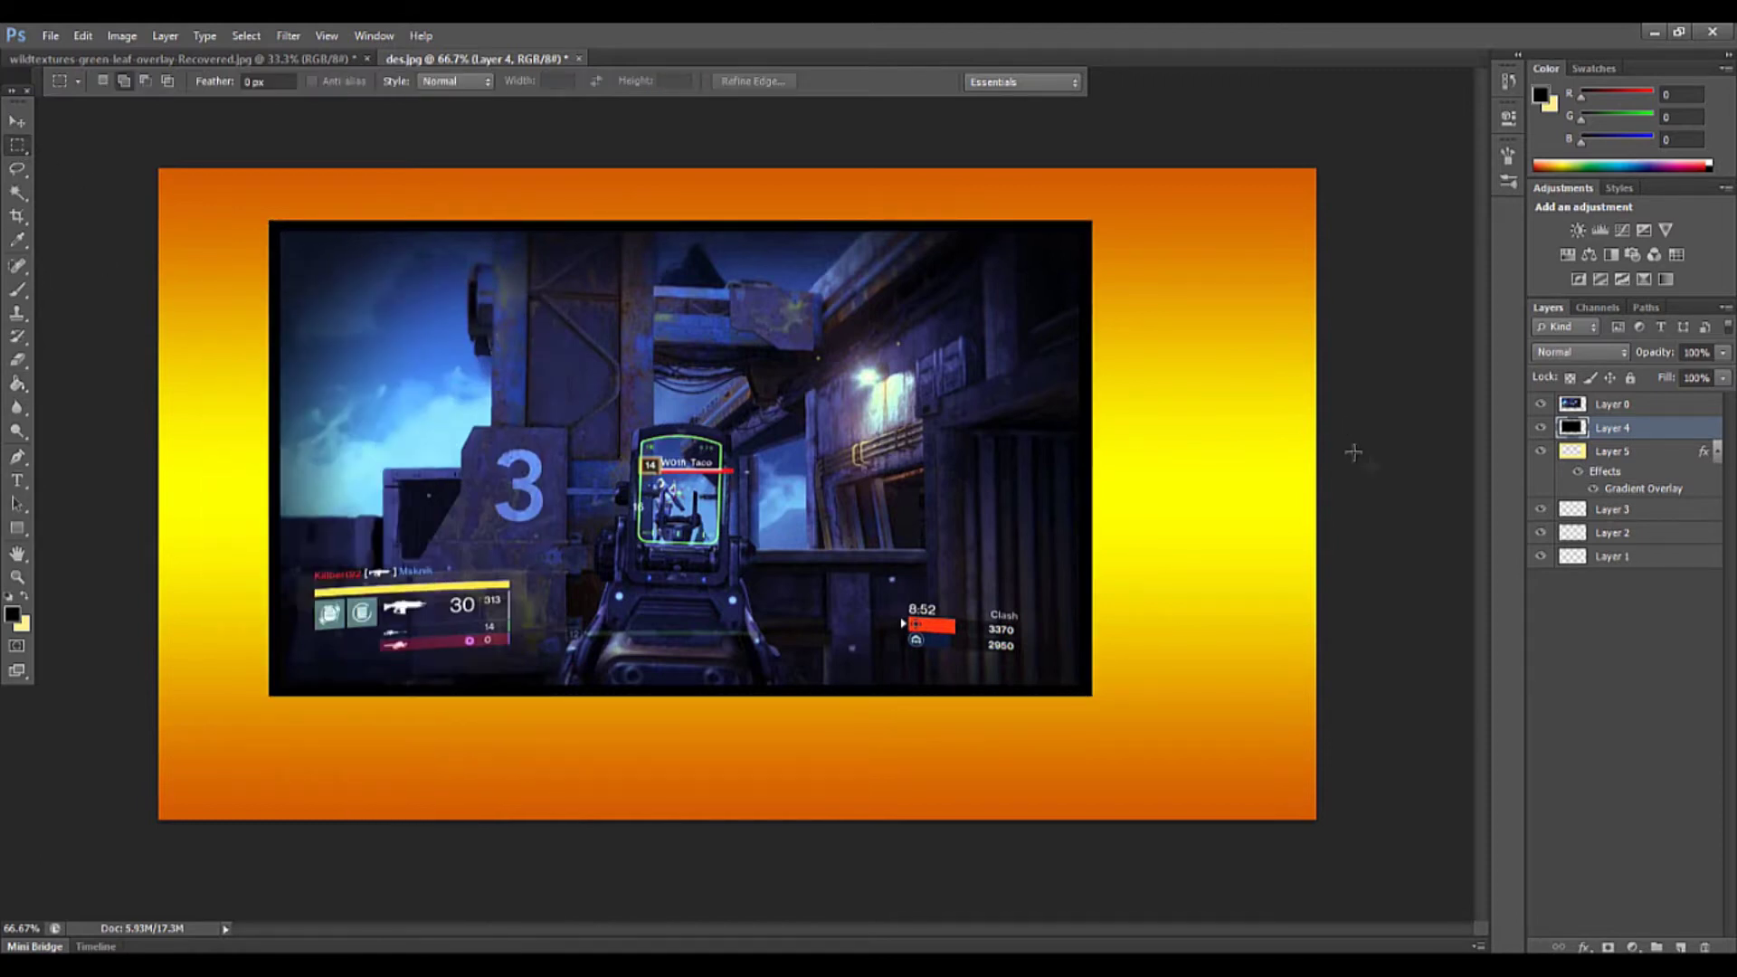
{"action": "left_click", "coordinate": [1543, 429]}
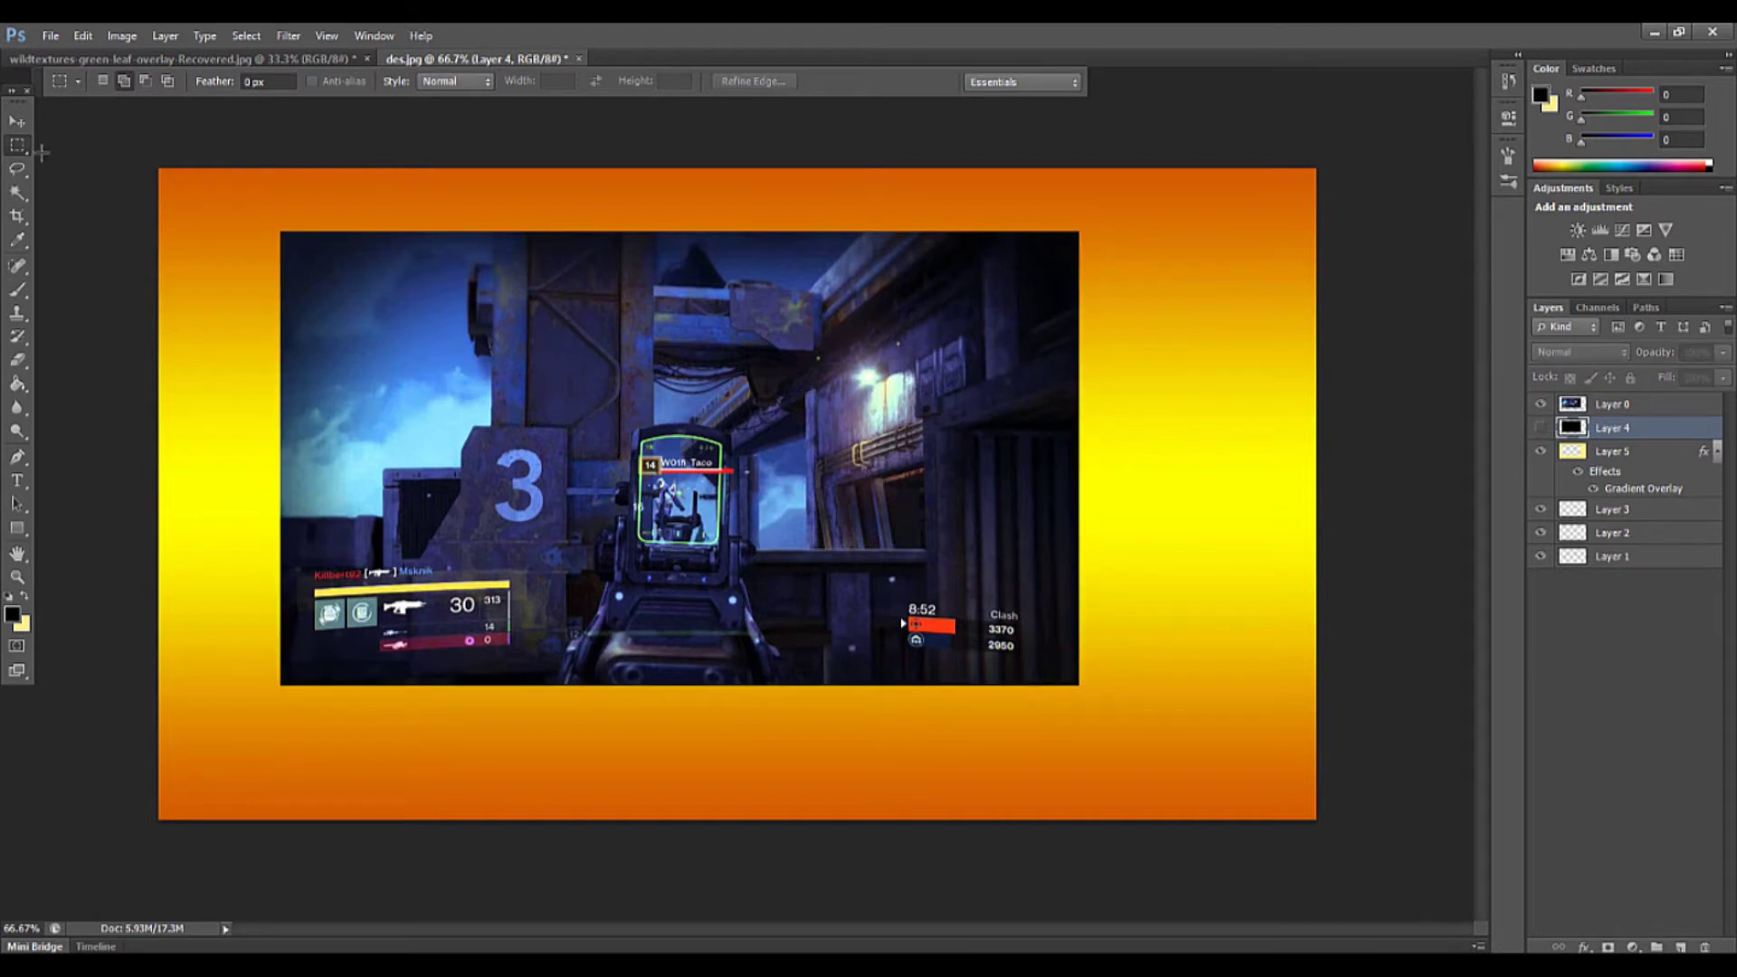
{"action": "left_click_drag", "start_coordinate": [280, 230], "coordinate": [319, 342]}
{"action": "right_click", "coordinate": [279, 445]}
{"action": "left_click", "coordinate": [307, 457]}
{"action": "left_click_drag", "start_coordinate": [283, 685], "coordinate": [380, 624]}
{"action": "right_click", "coordinate": [306, 711]}
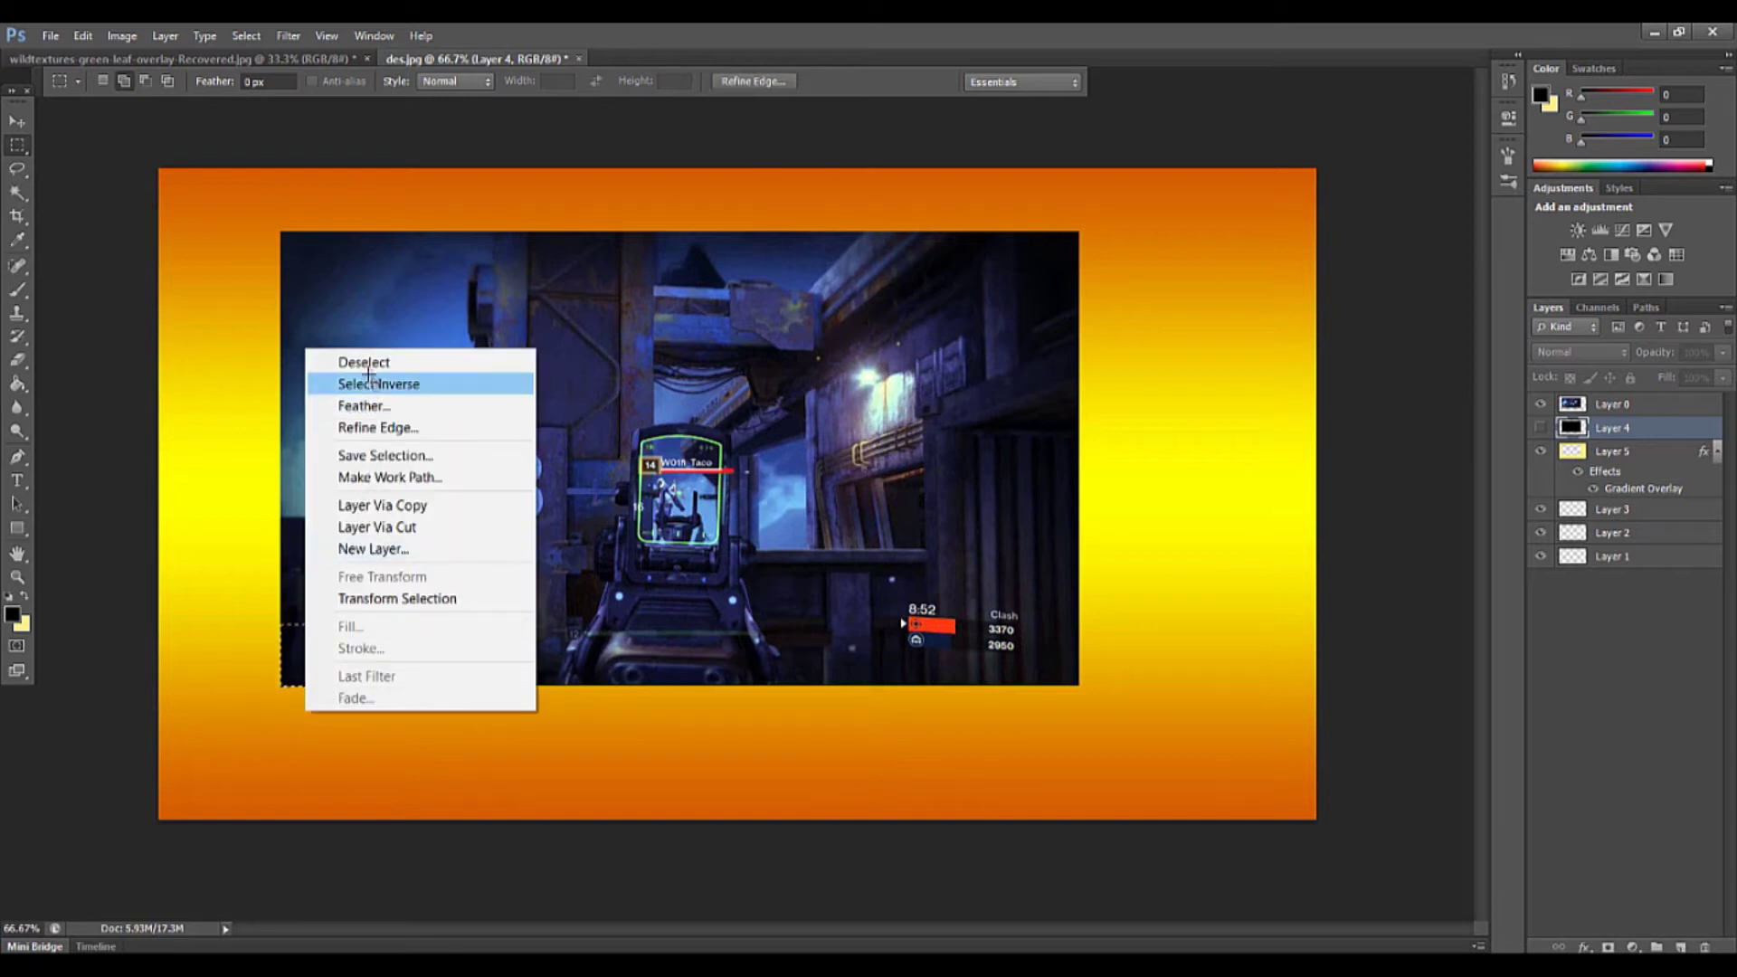
{"action": "left_click", "coordinate": [371, 384]}
{"action": "right_click", "coordinate": [363, 396]}
{"action": "left_click", "coordinate": [378, 409]}
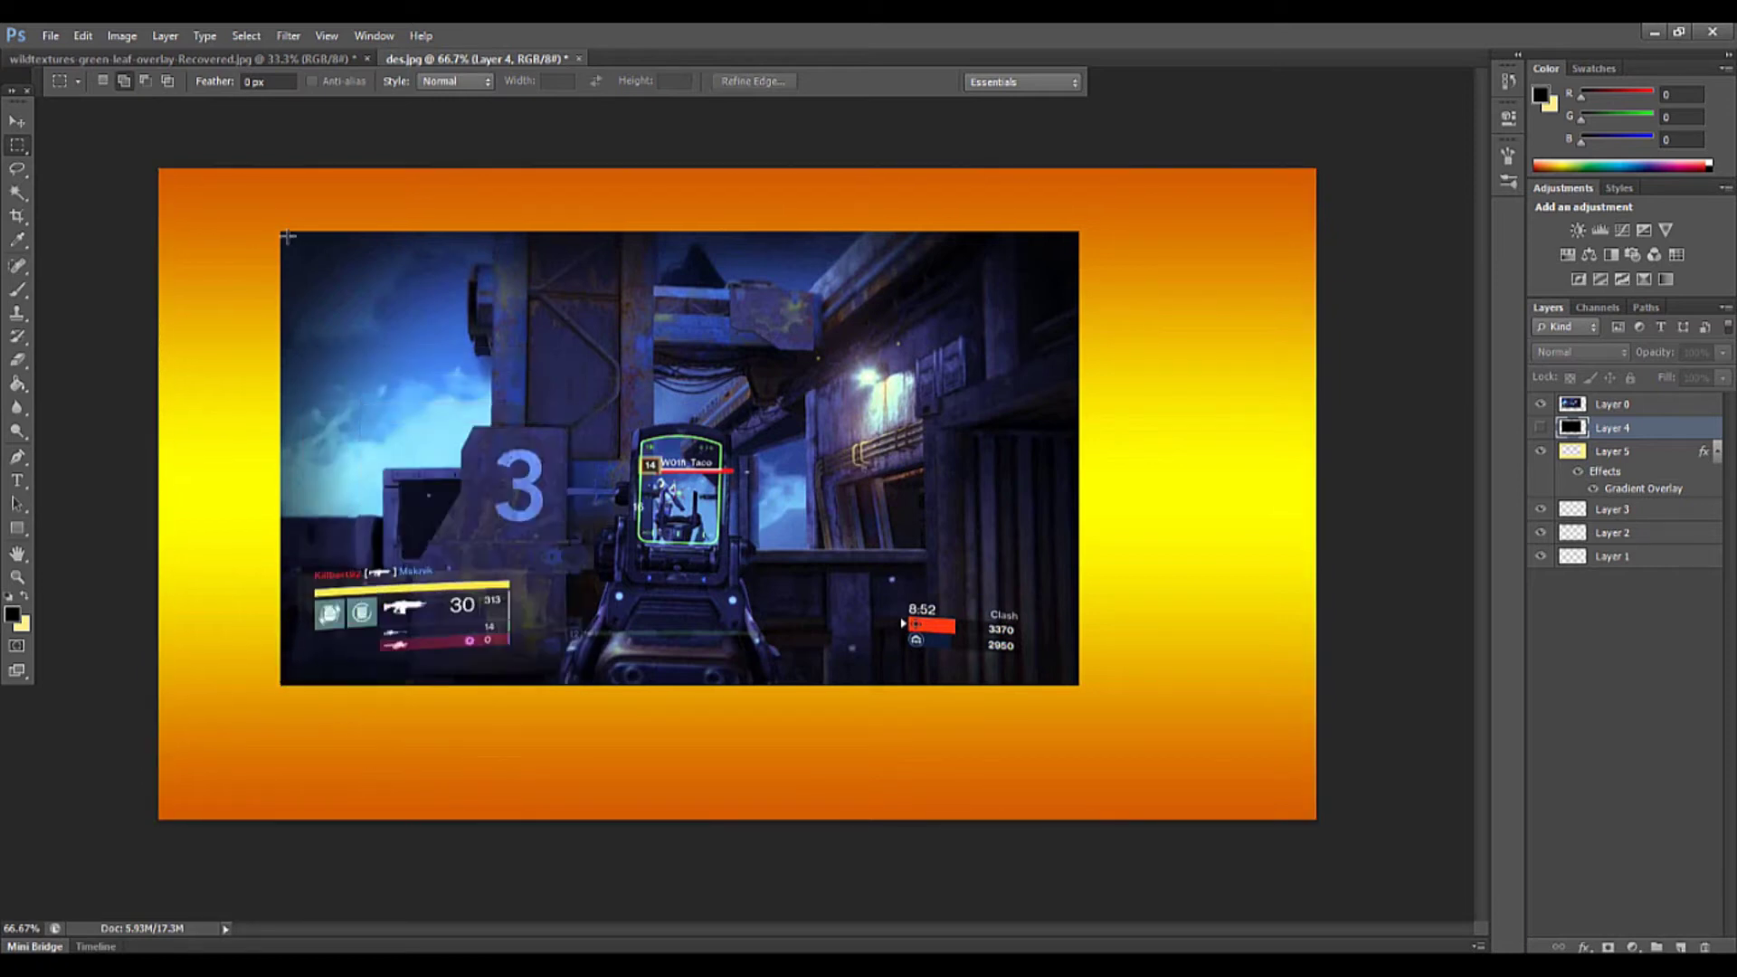
Select the area covered by the gameplay screenshot, show Layer 4 again and delete that area from its black fill
{"action": "left_click_drag", "start_coordinate": [281, 235], "coordinate": [1080, 685]}
{"action": "left_click", "coordinate": [1540, 428]}
{"action": "key", "text": "Delete"}
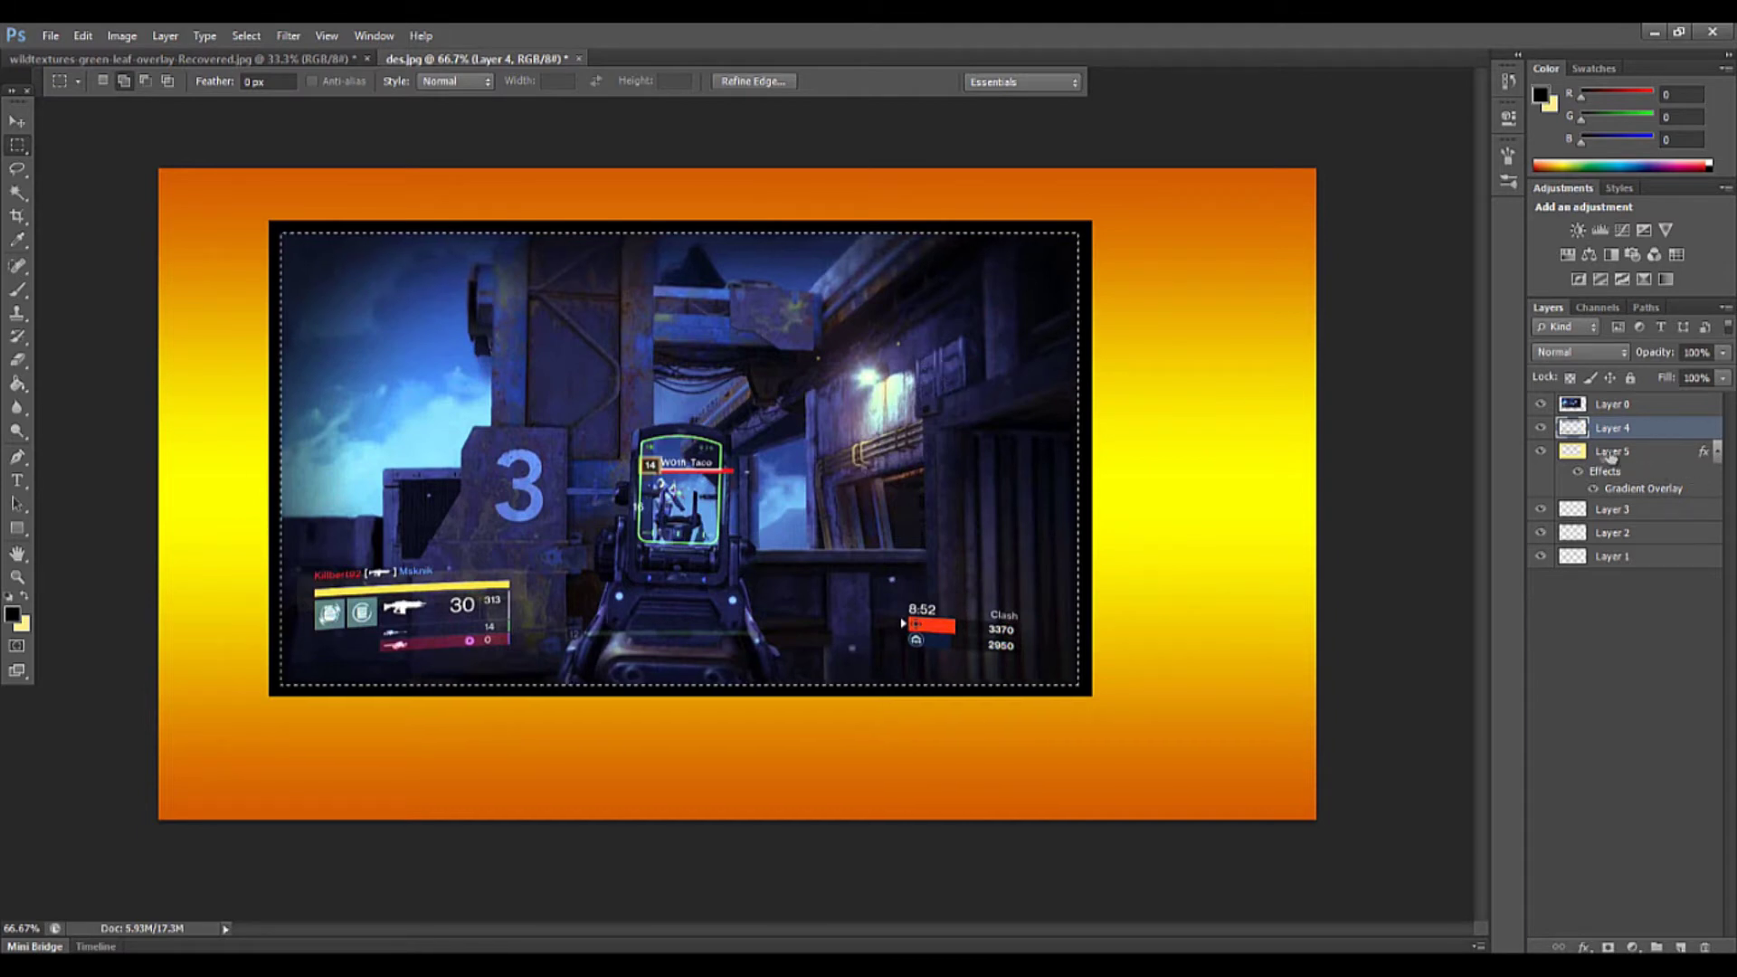
Hide the gameplay screenshot layer and clear the selection around the frame opening
{"action": "left_click", "coordinate": [1542, 406]}
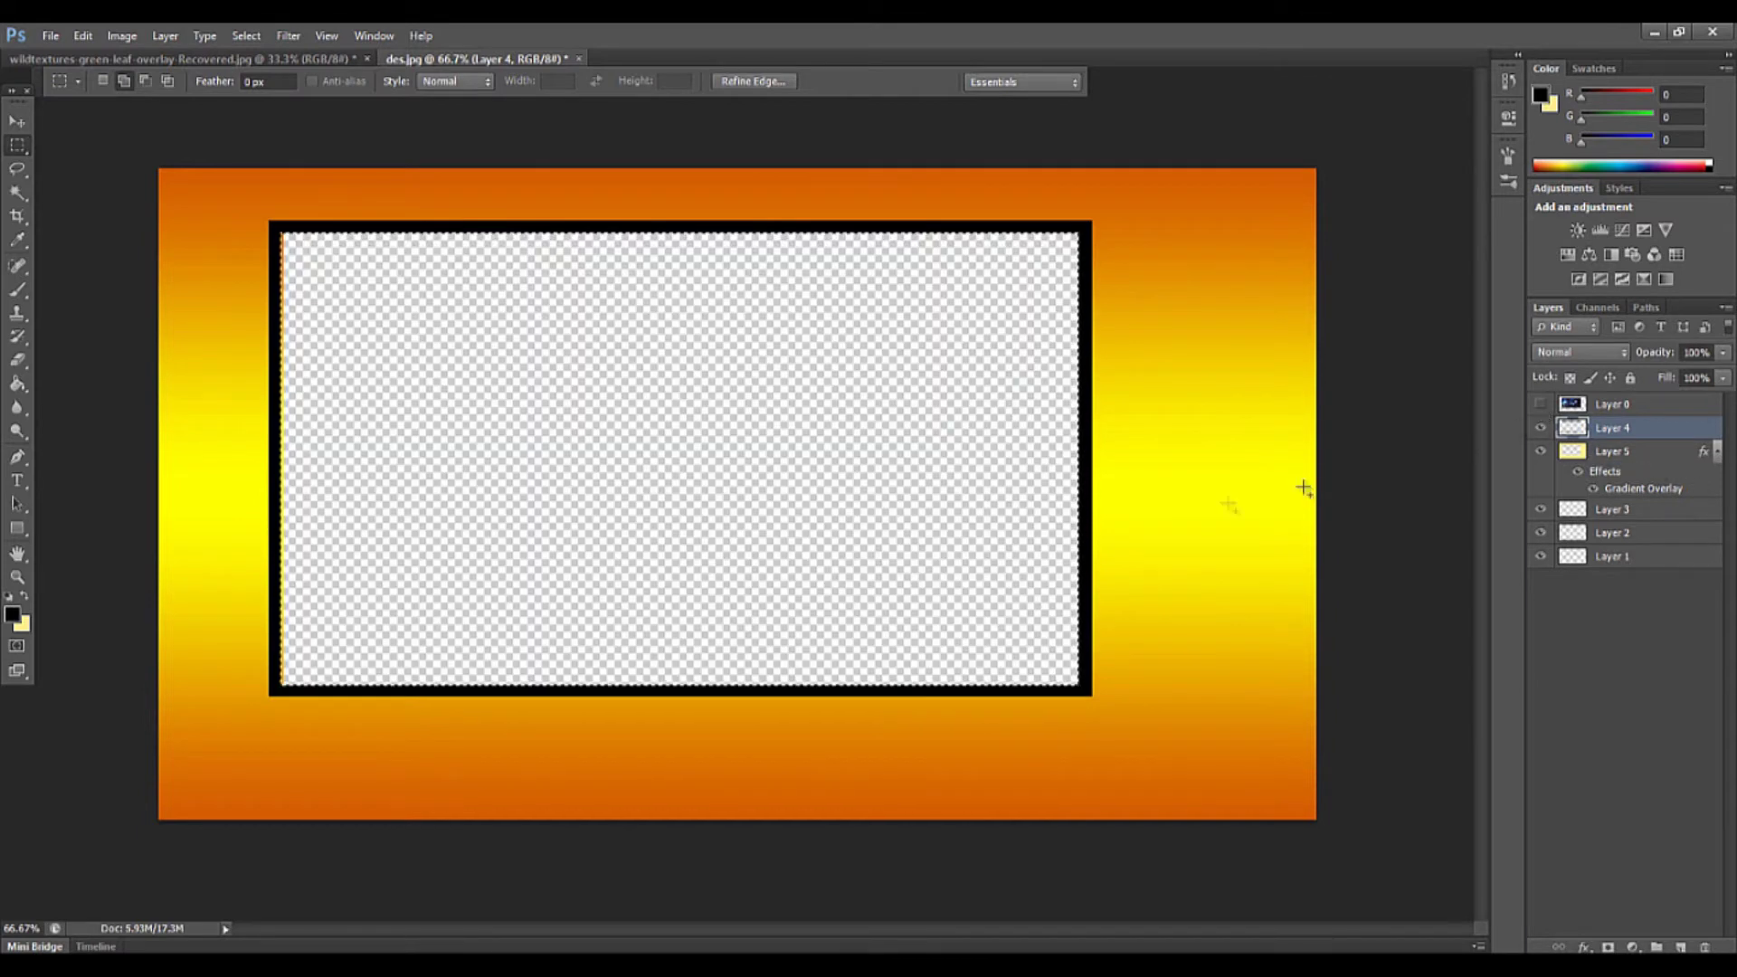
{"action": "right_click", "coordinate": [876, 594]}
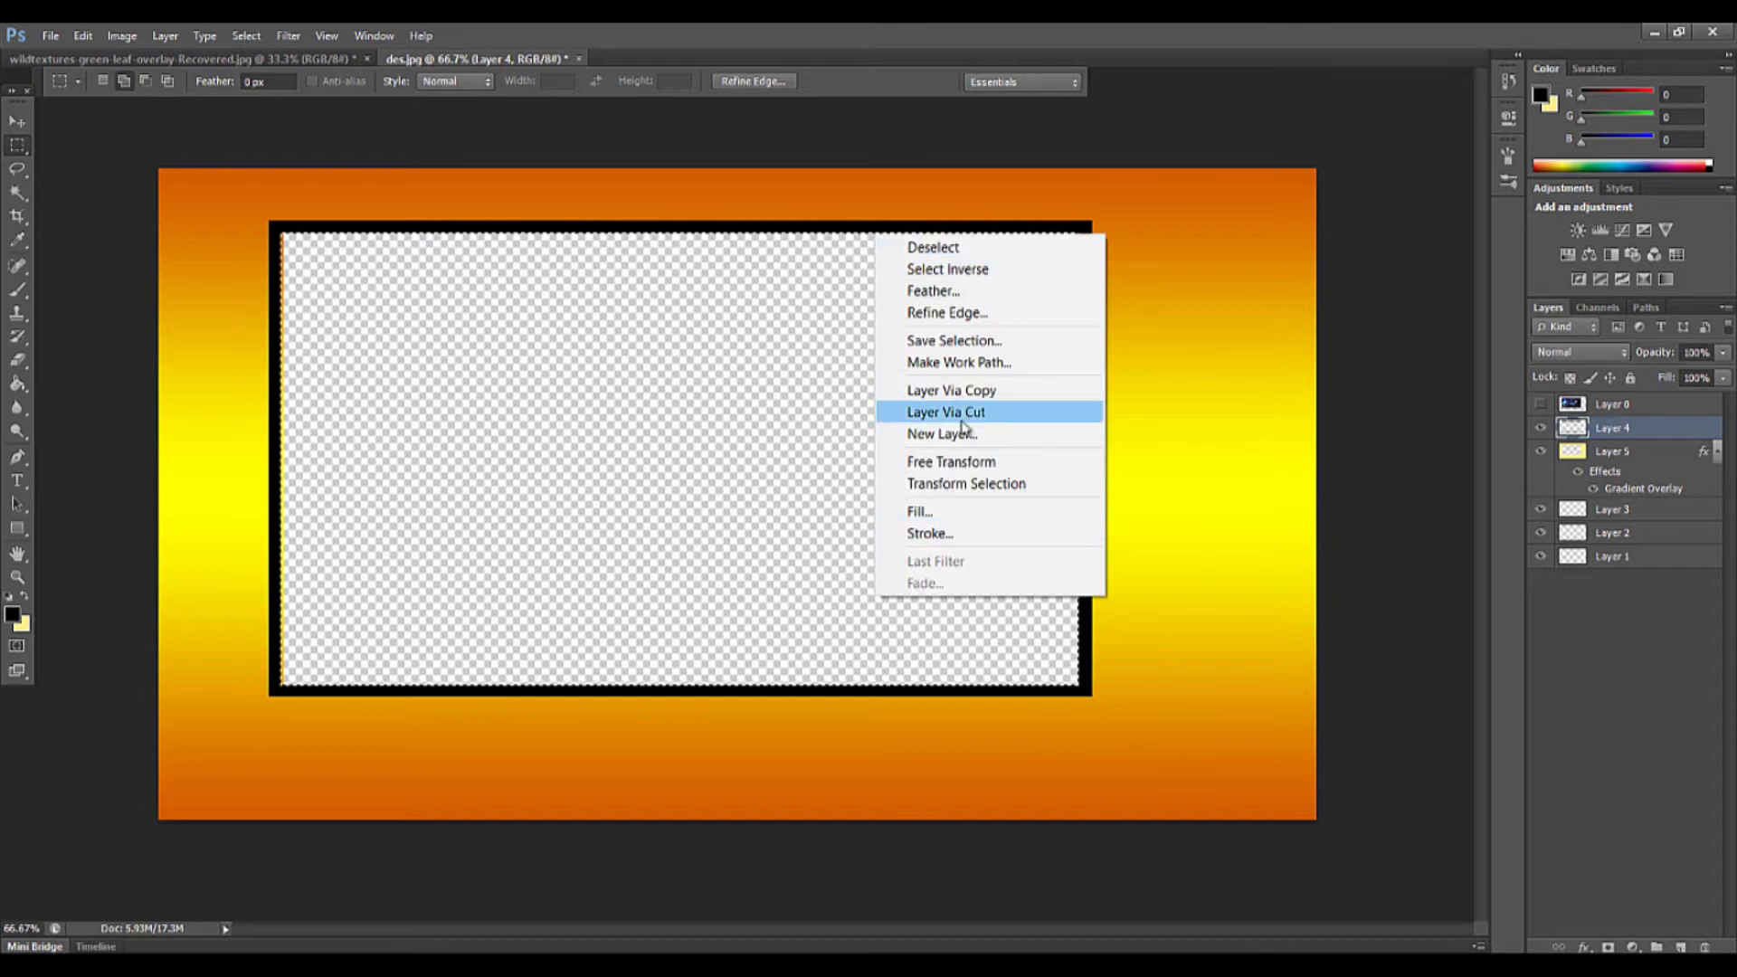
{"action": "left_click", "coordinate": [936, 247]}
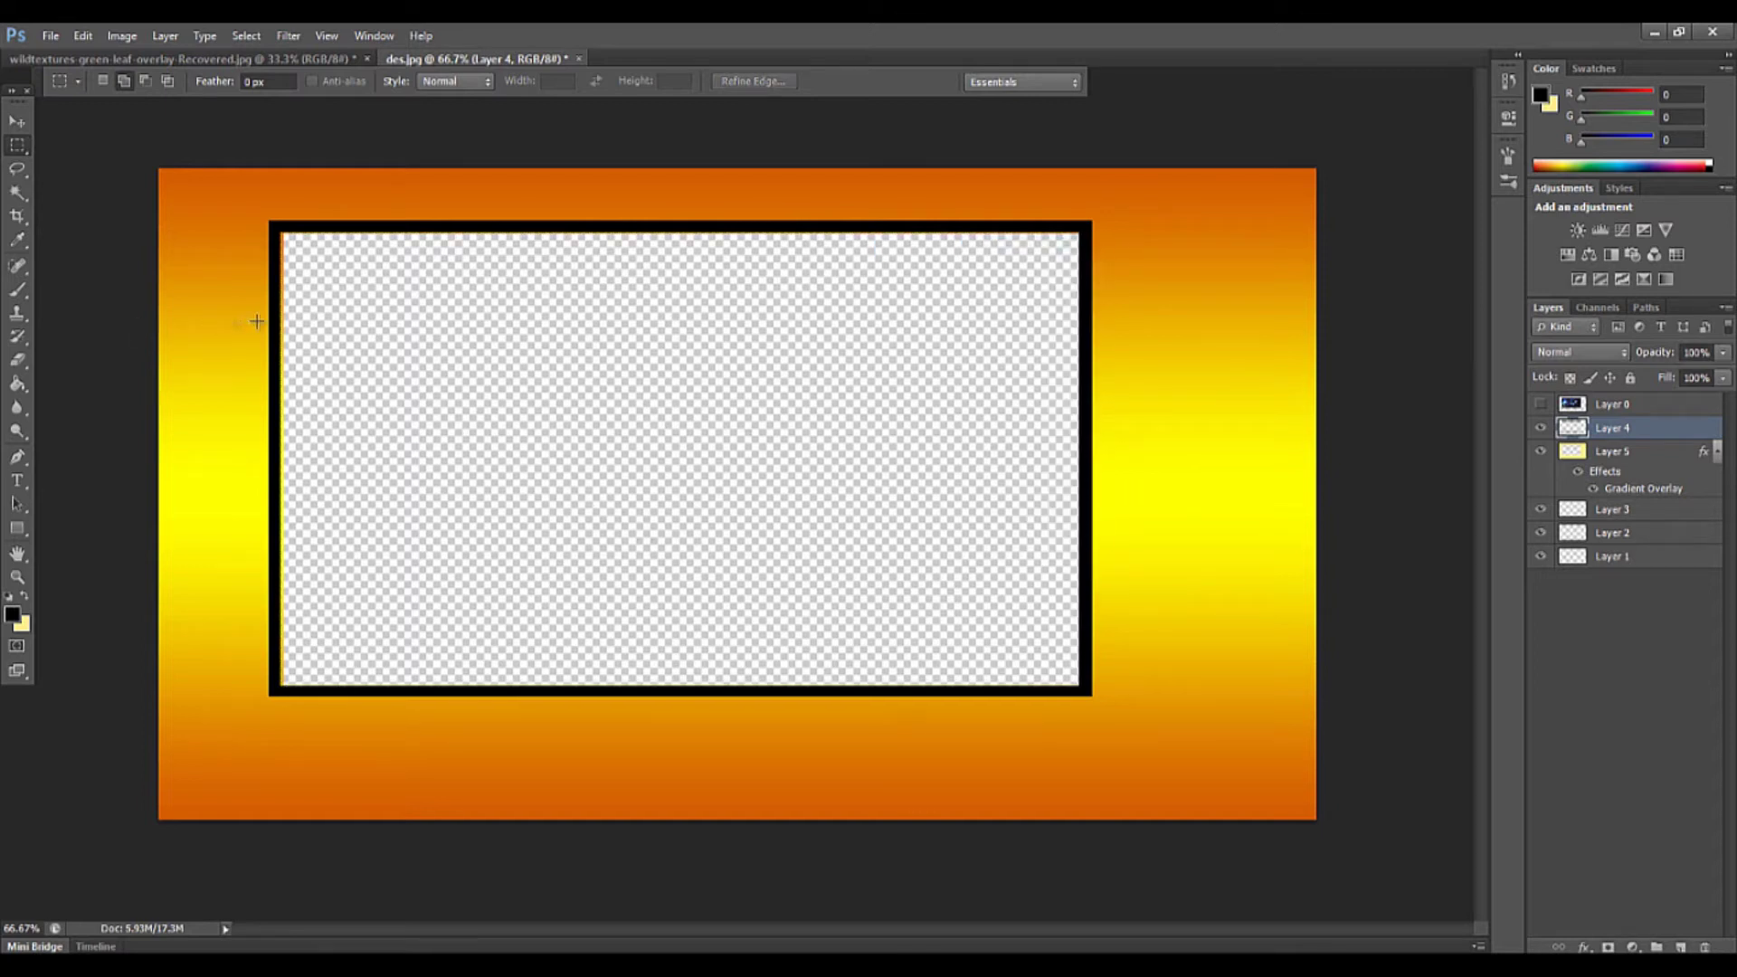
Delete the thin gradient sliver along the opening's left edge from Layer 5 and deselect
{"action": "left_click", "coordinate": [1615, 457]}
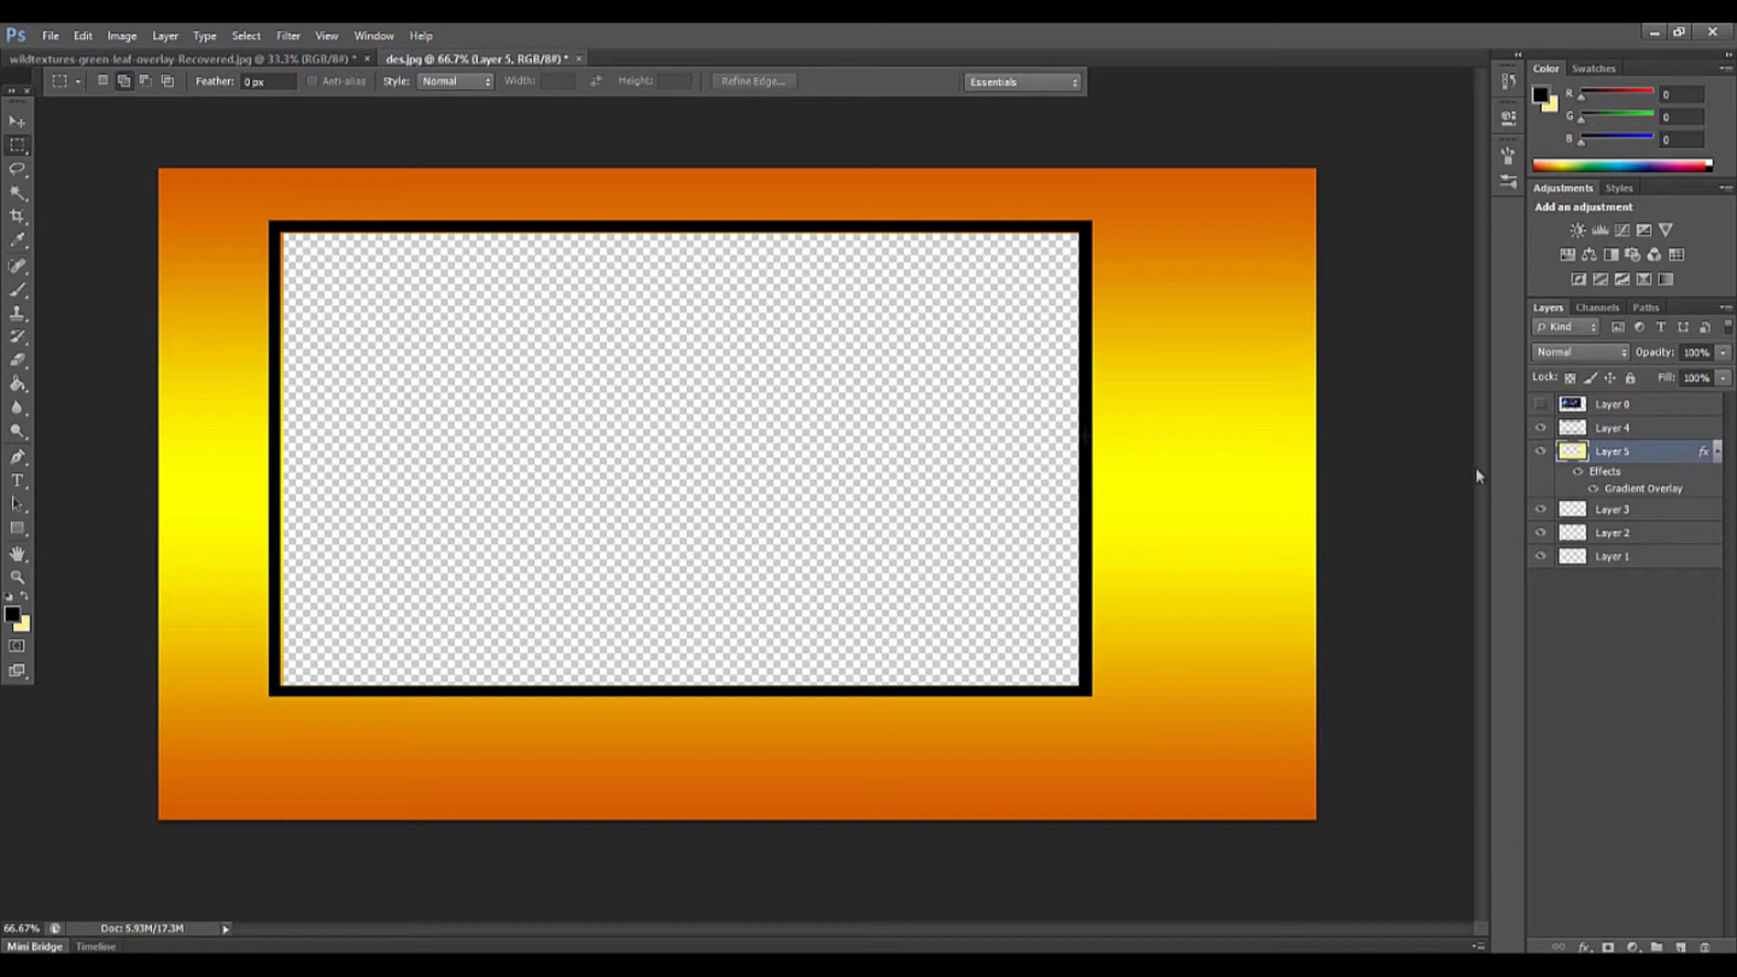
{"action": "left_click_drag", "start_coordinate": [276, 226], "coordinate": [487, 681]}
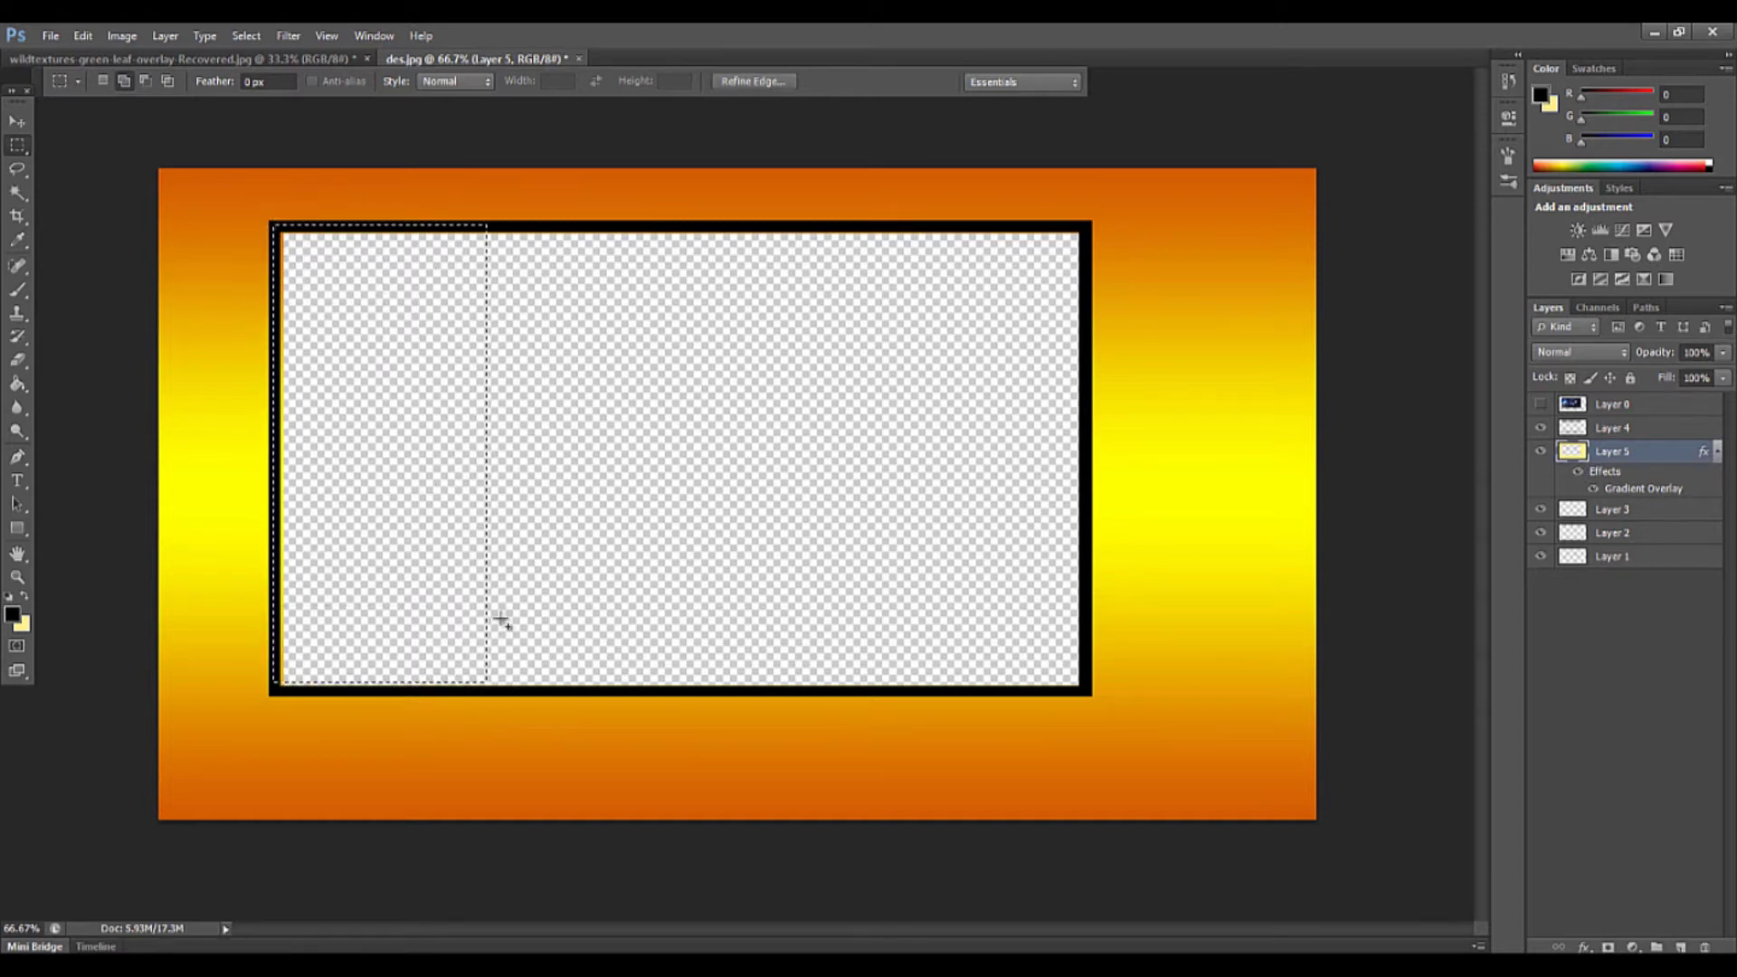
{"action": "right_click", "coordinate": [631, 618]}
{"action": "left_click", "coordinate": [688, 260]}
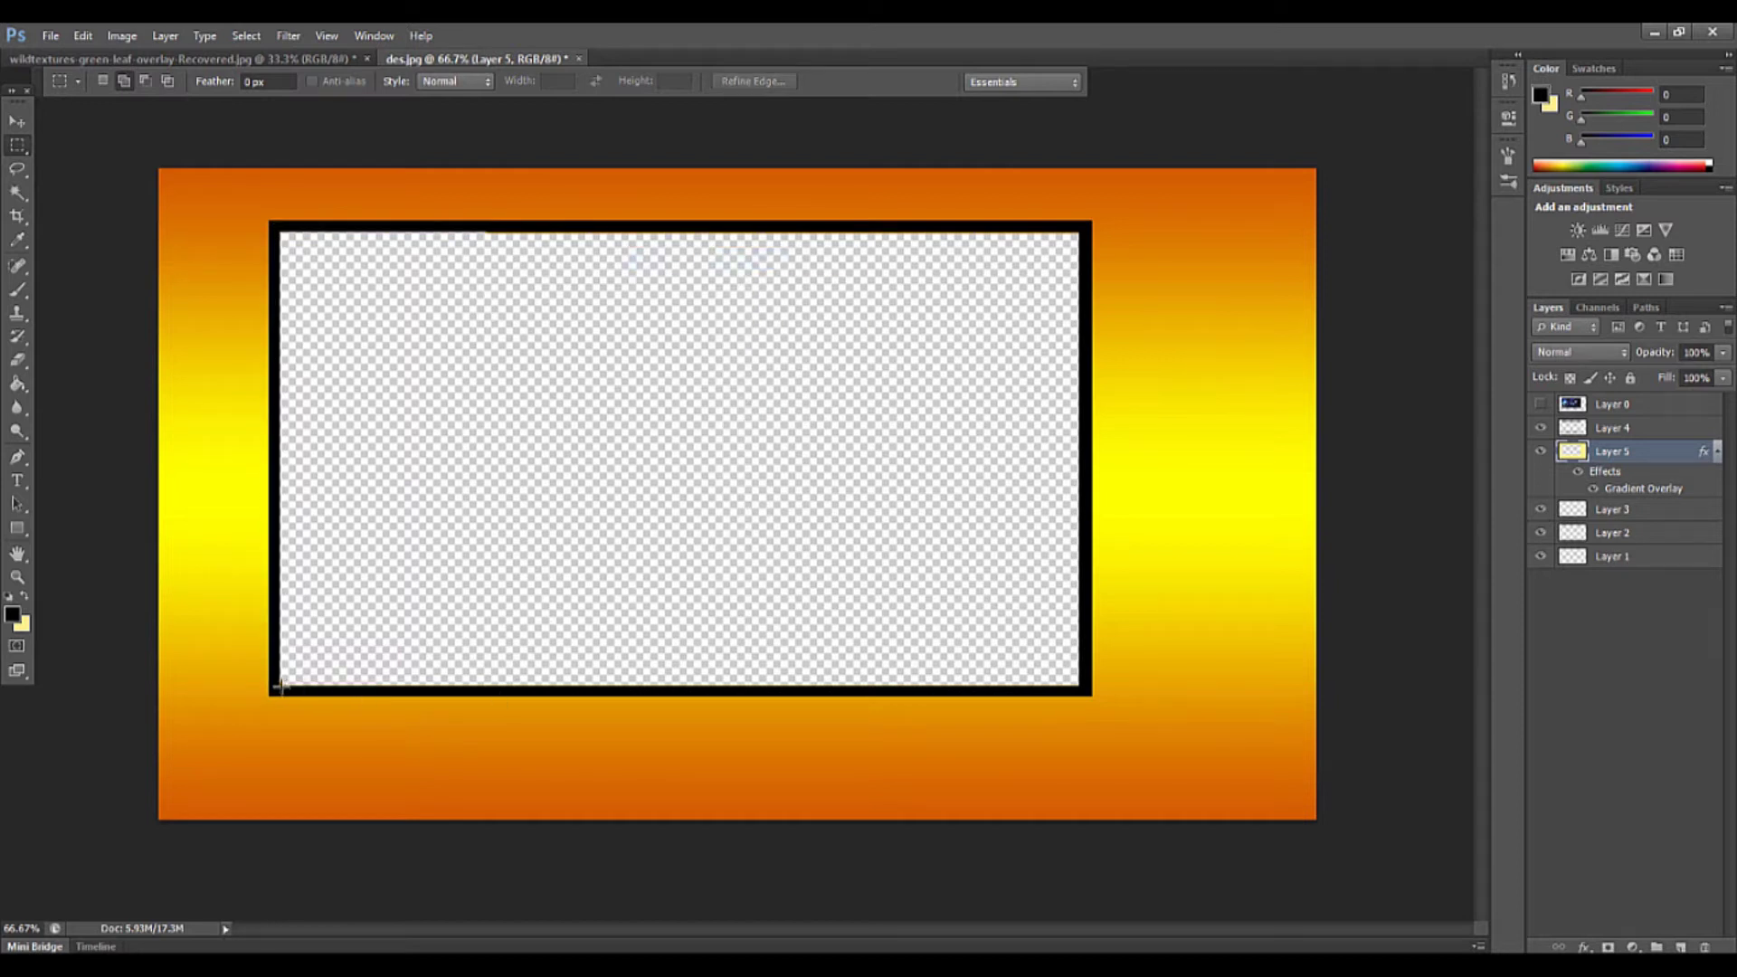
{"action": "left_click_drag", "start_coordinate": [275, 671], "coordinate": [332, 687]}
{"action": "left_click", "coordinate": [530, 246]}
{"action": "left_click", "coordinate": [17, 121]}
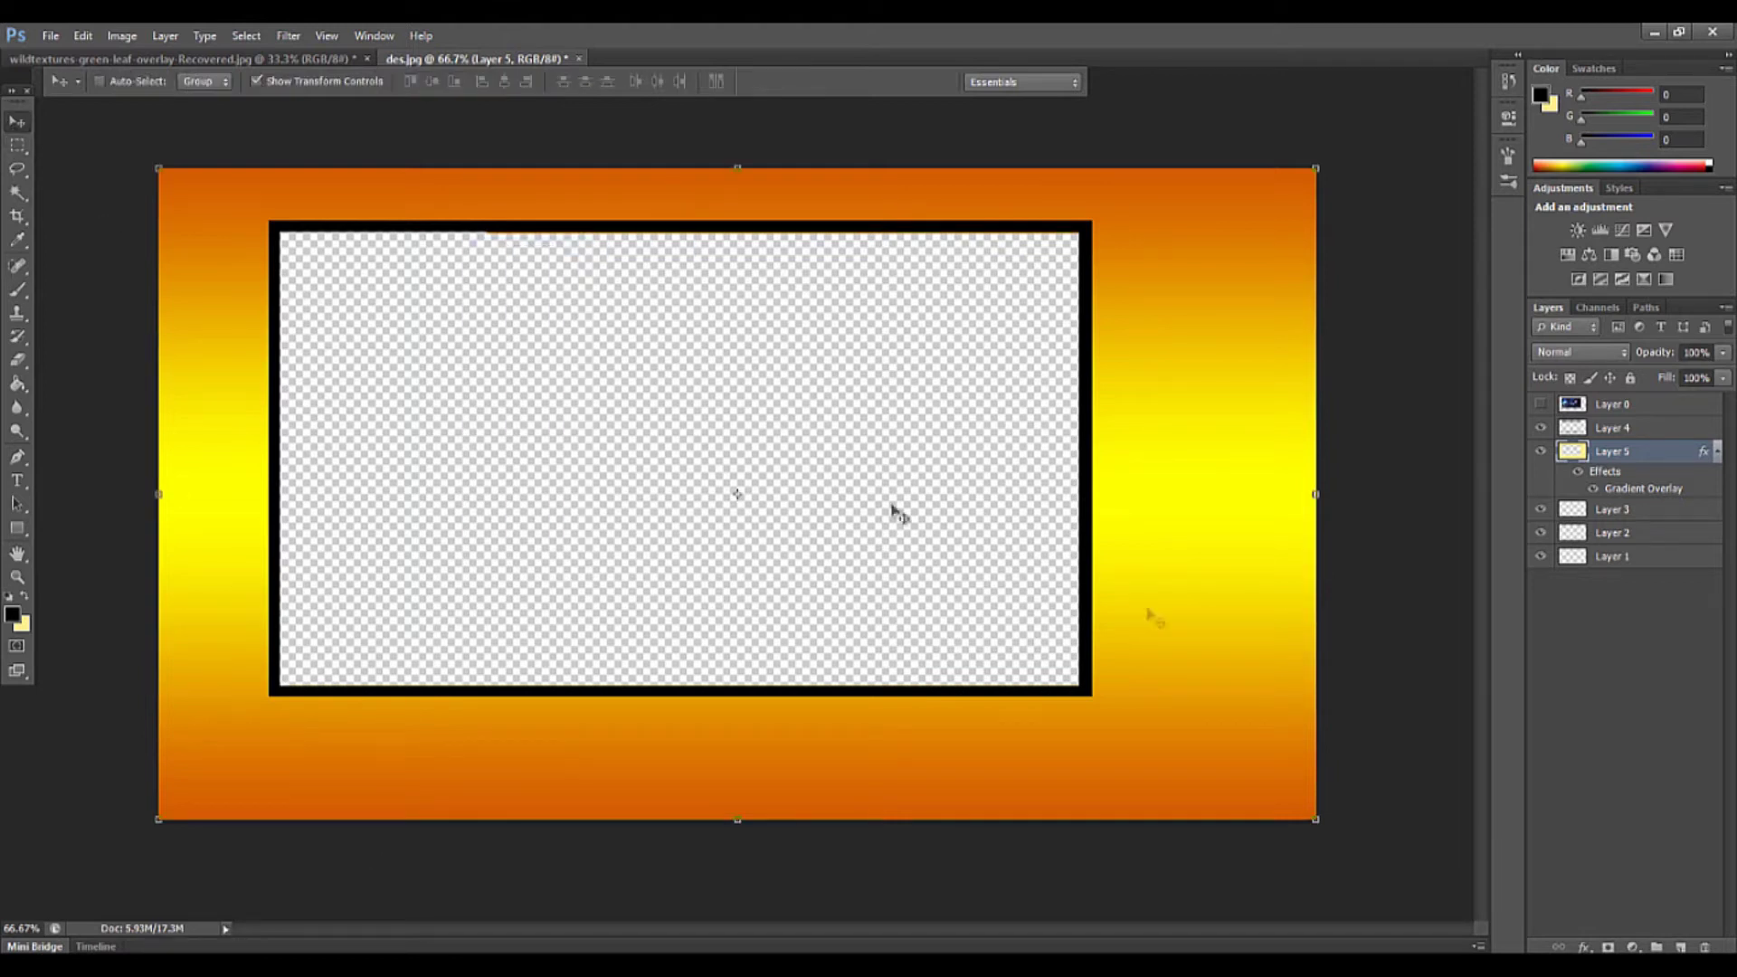
{"action": "left_click", "coordinate": [1624, 429]}
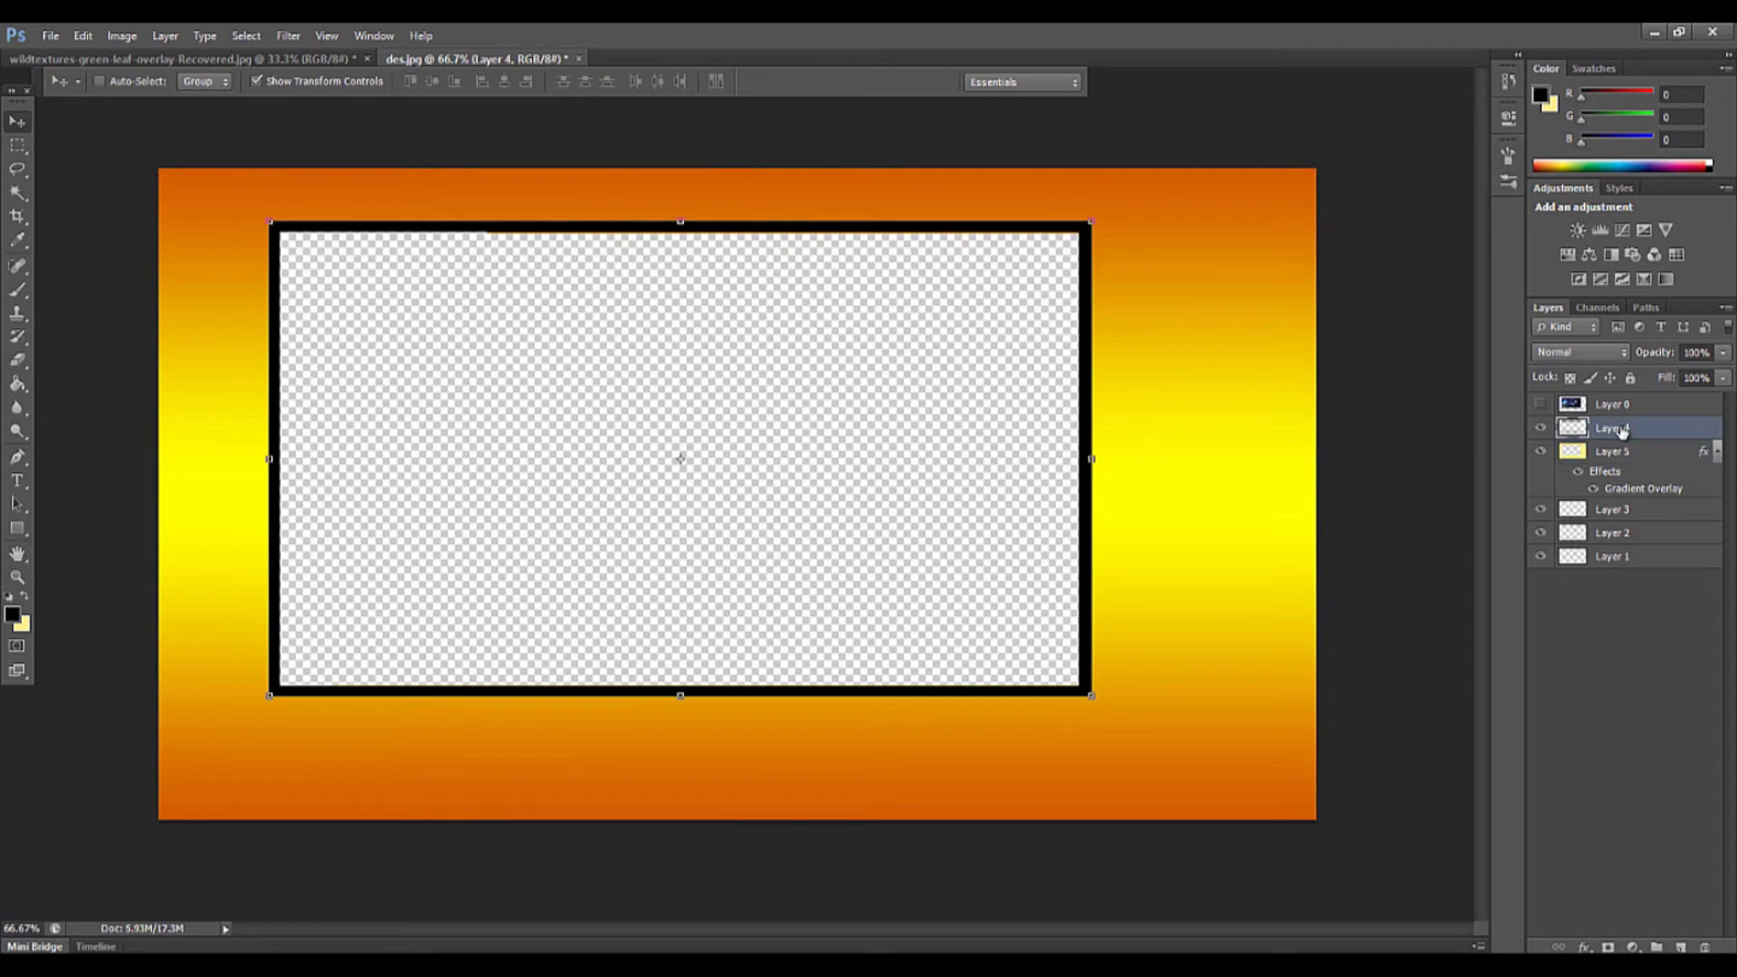
{"action": "right_click", "coordinate": [1624, 432]}
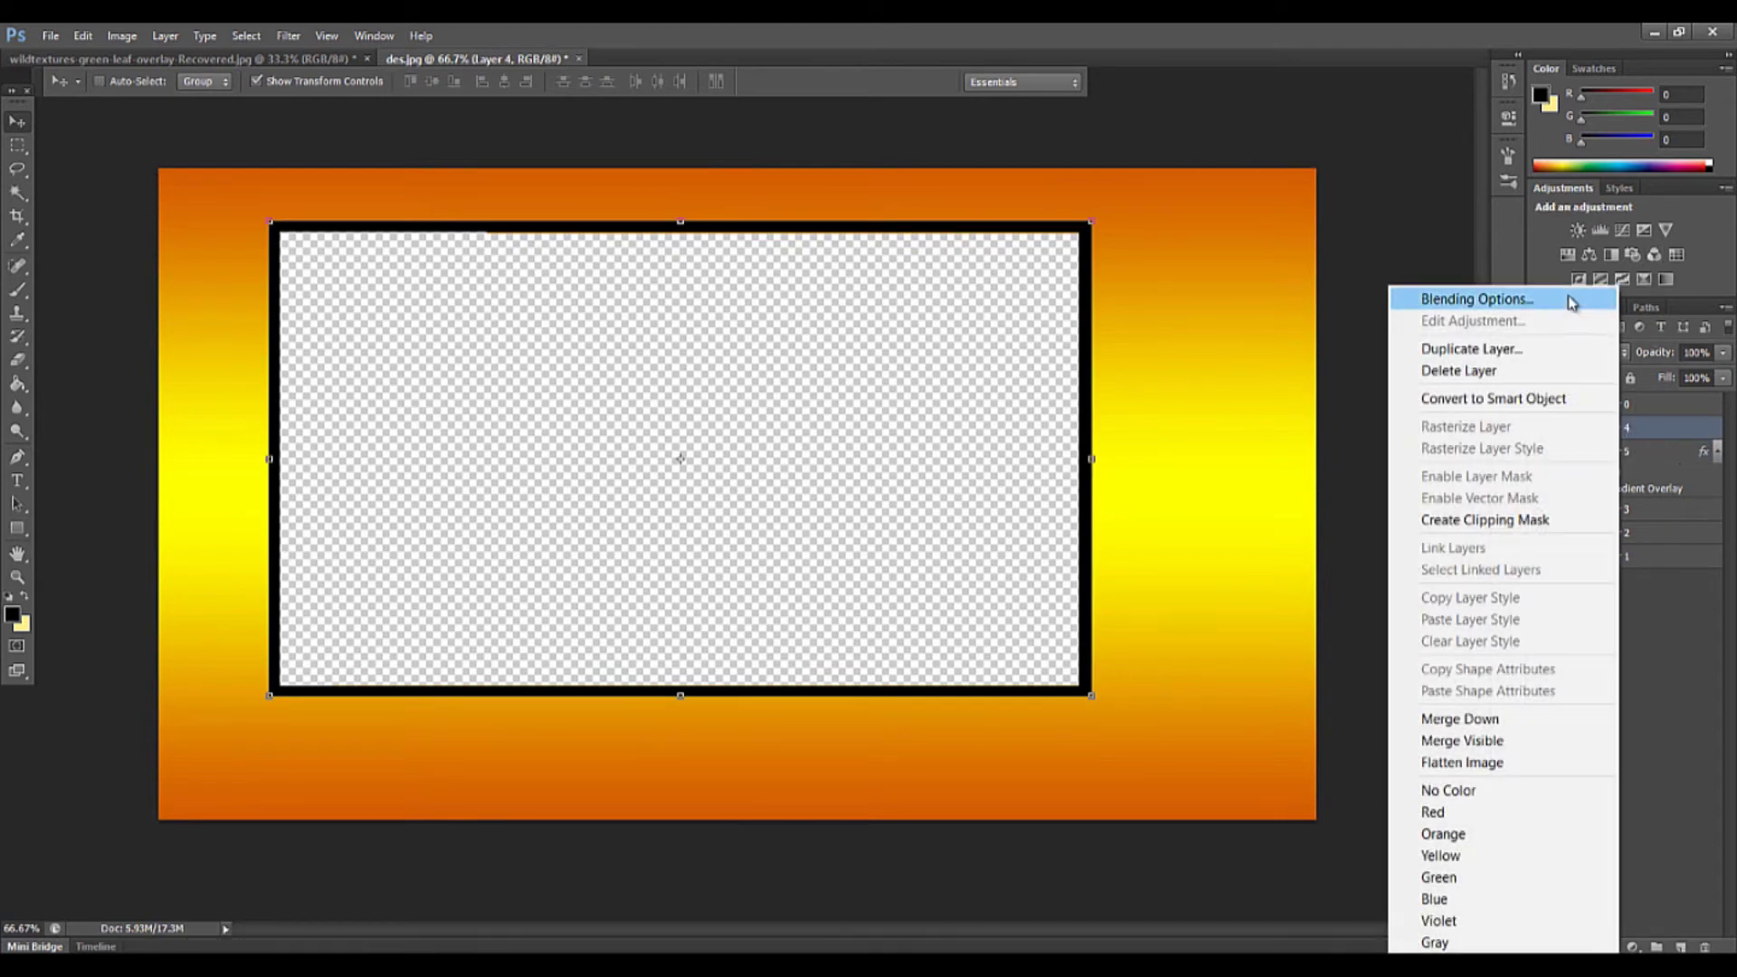
{"action": "left_click", "coordinate": [1002, 382]}
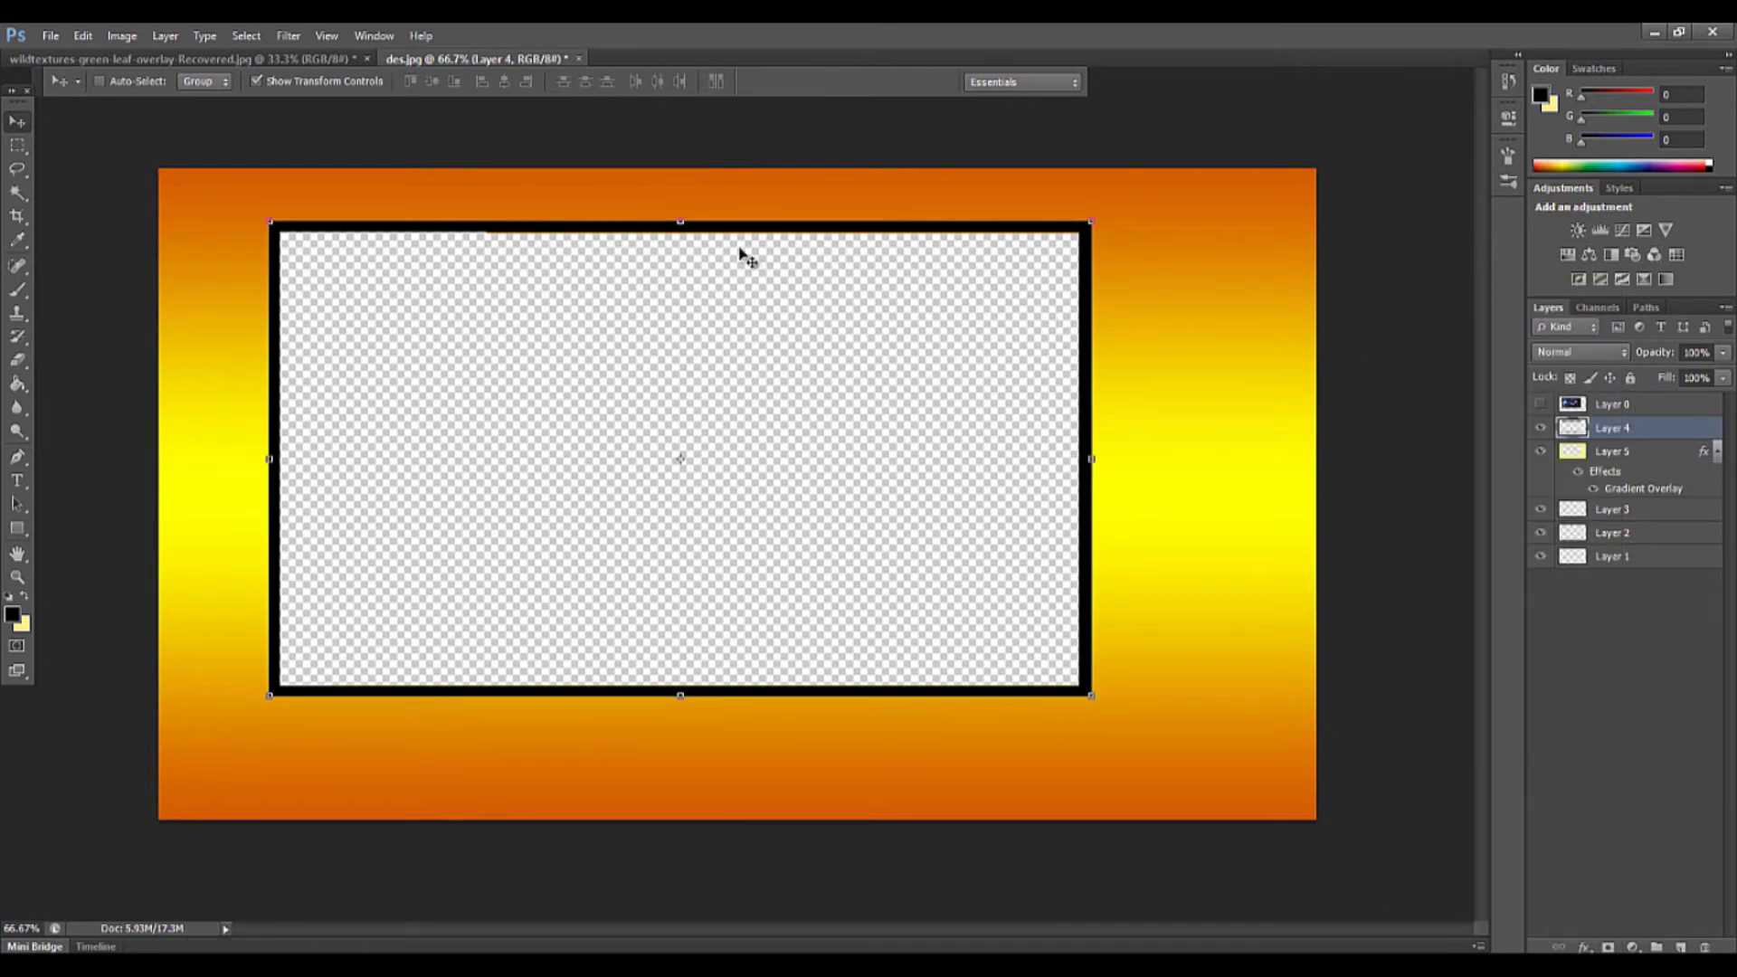
Select the upper half of the frame opening and delete that area from Layer 4
{"action": "left_click", "coordinate": [19, 147]}
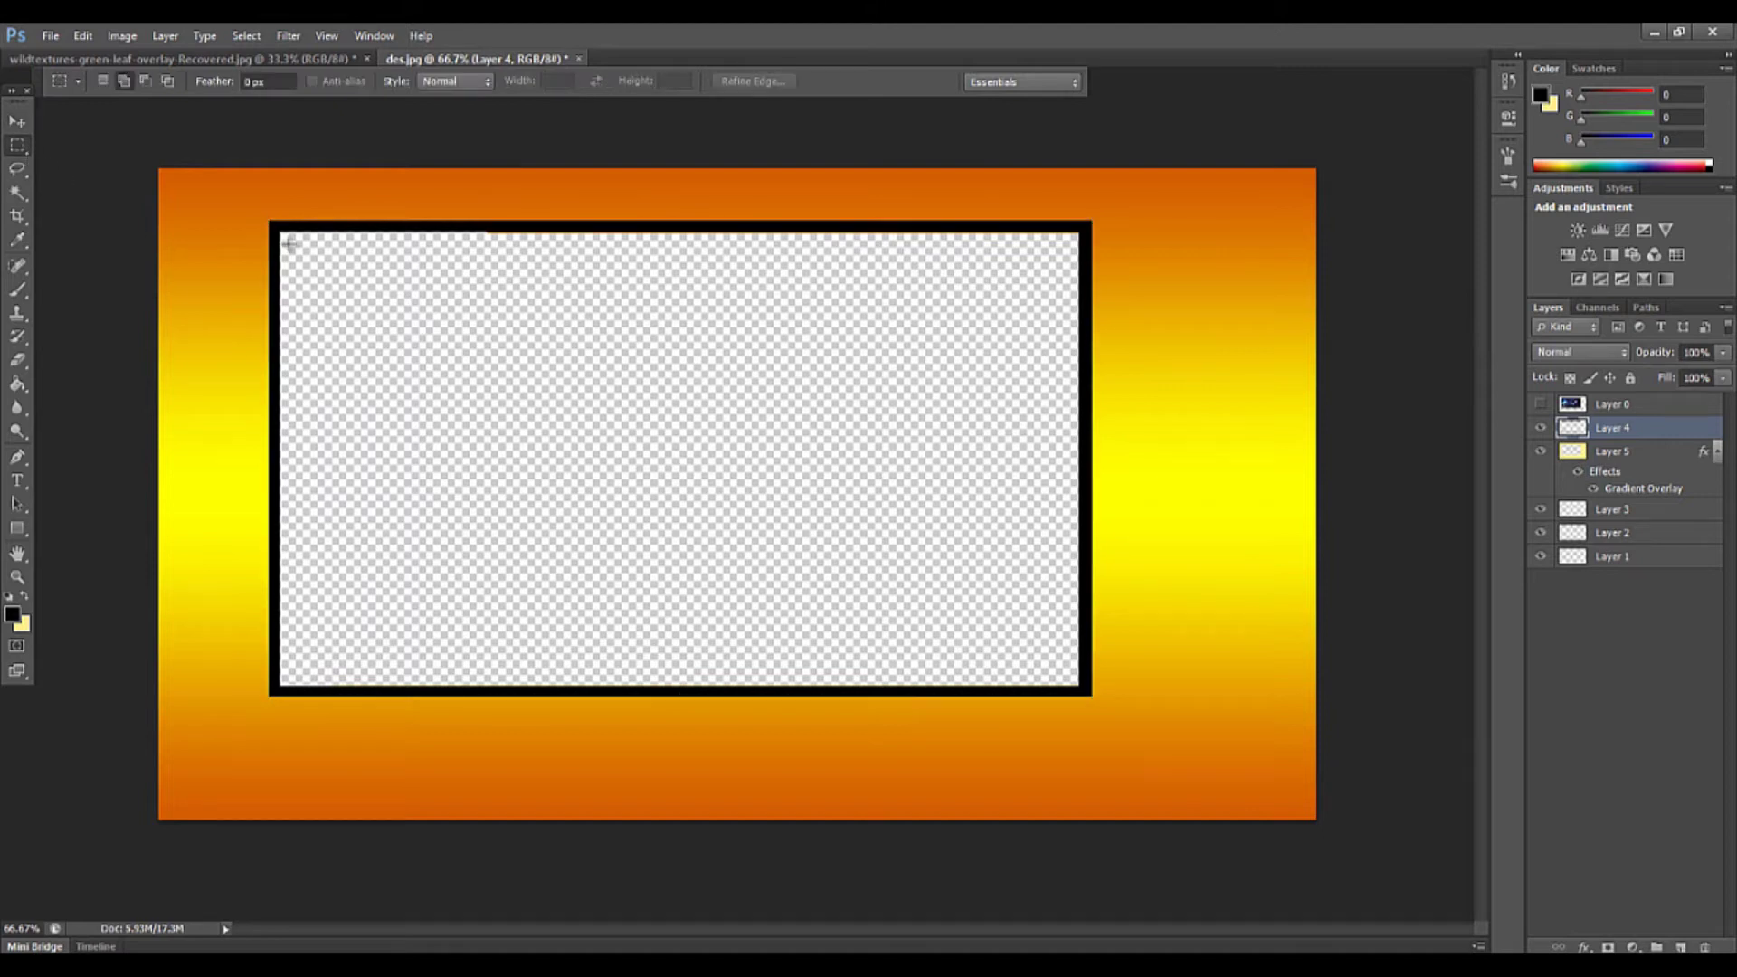
{"action": "left_click_drag", "start_coordinate": [279, 228], "coordinate": [1078, 456]}
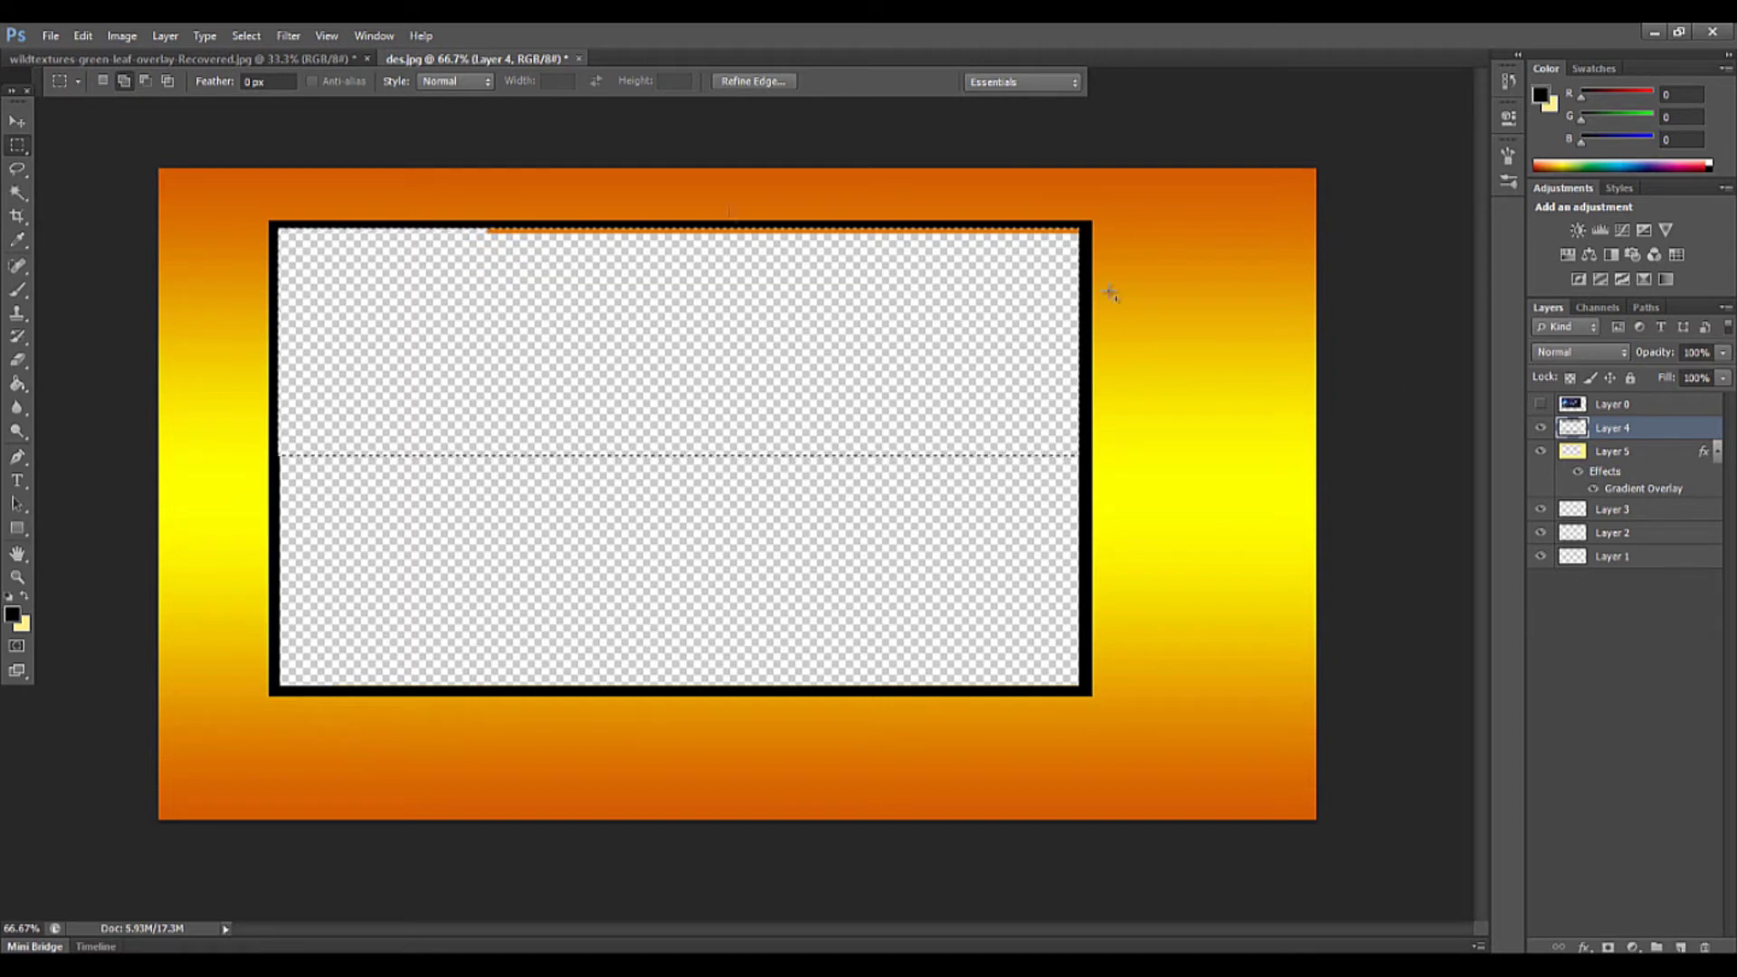
{"action": "left_click", "coordinate": [50, 35]}
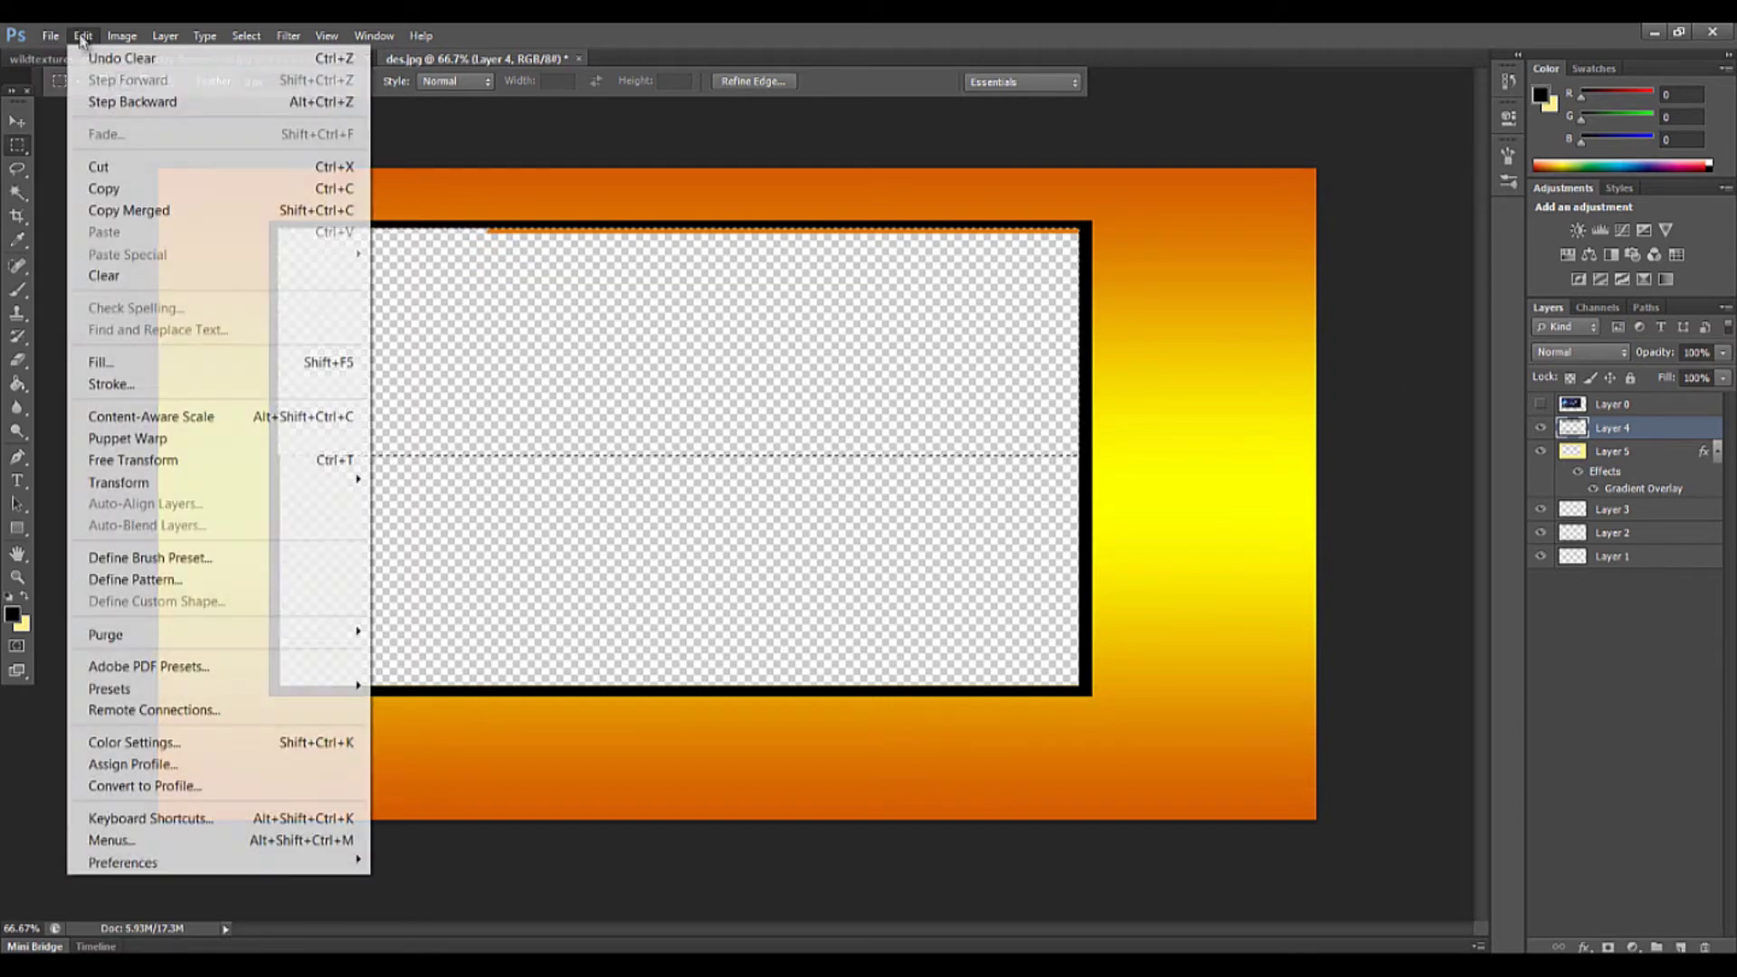
{"action": "left_click", "coordinate": [102, 59]}
{"action": "left_click", "coordinate": [83, 36]}
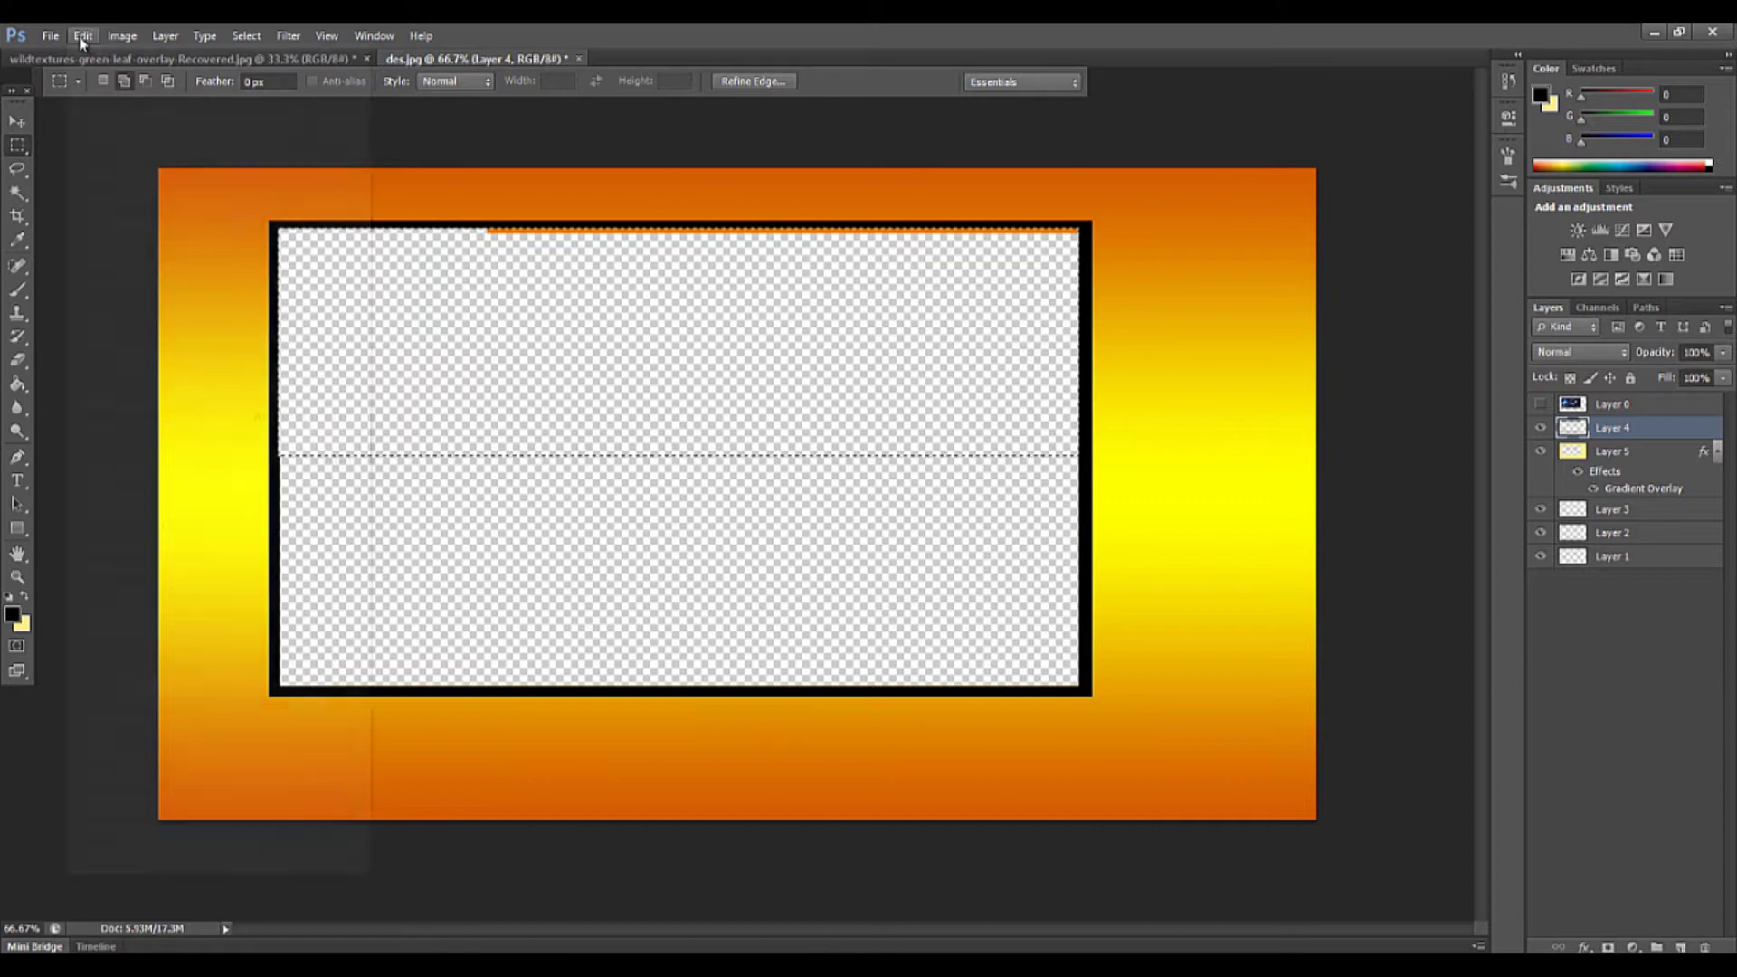
Delete the gradient strip inside the same selection from Layer 5 and deselect
{"action": "left_click", "coordinate": [1670, 460]}
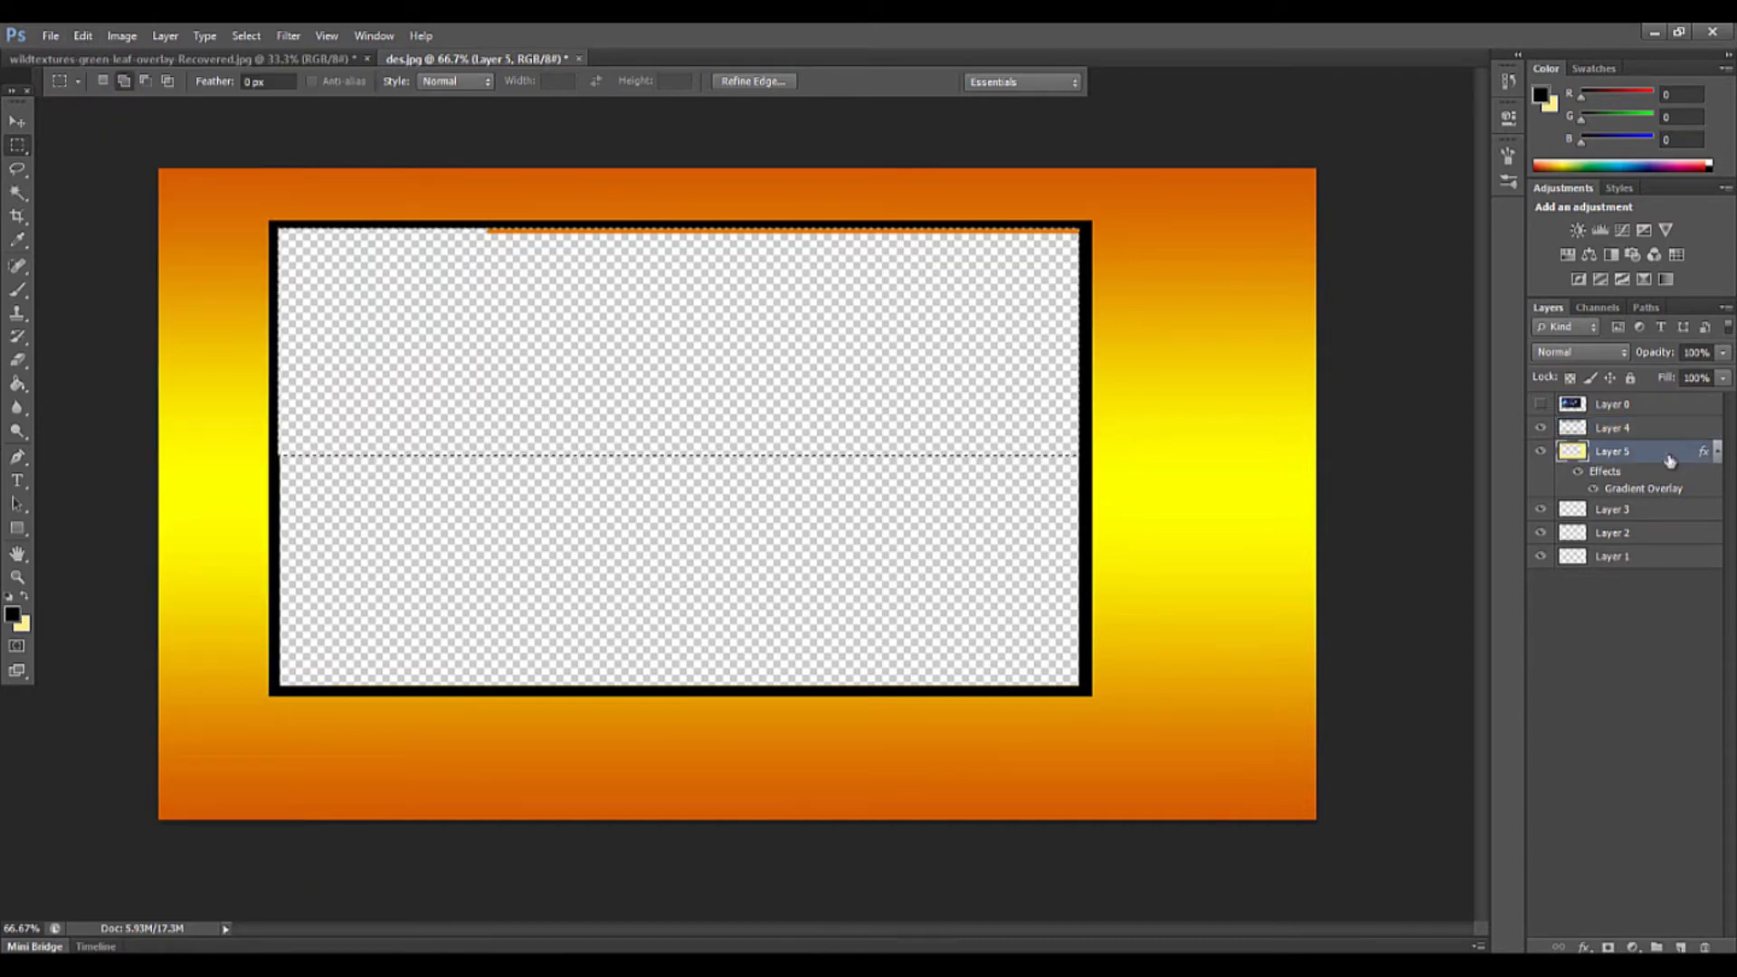
{"action": "left_click", "coordinate": [1649, 419]}
{"action": "left_click", "coordinate": [1646, 452]}
{"action": "right_click", "coordinate": [832, 521]}
{"action": "left_click", "coordinate": [905, 534]}
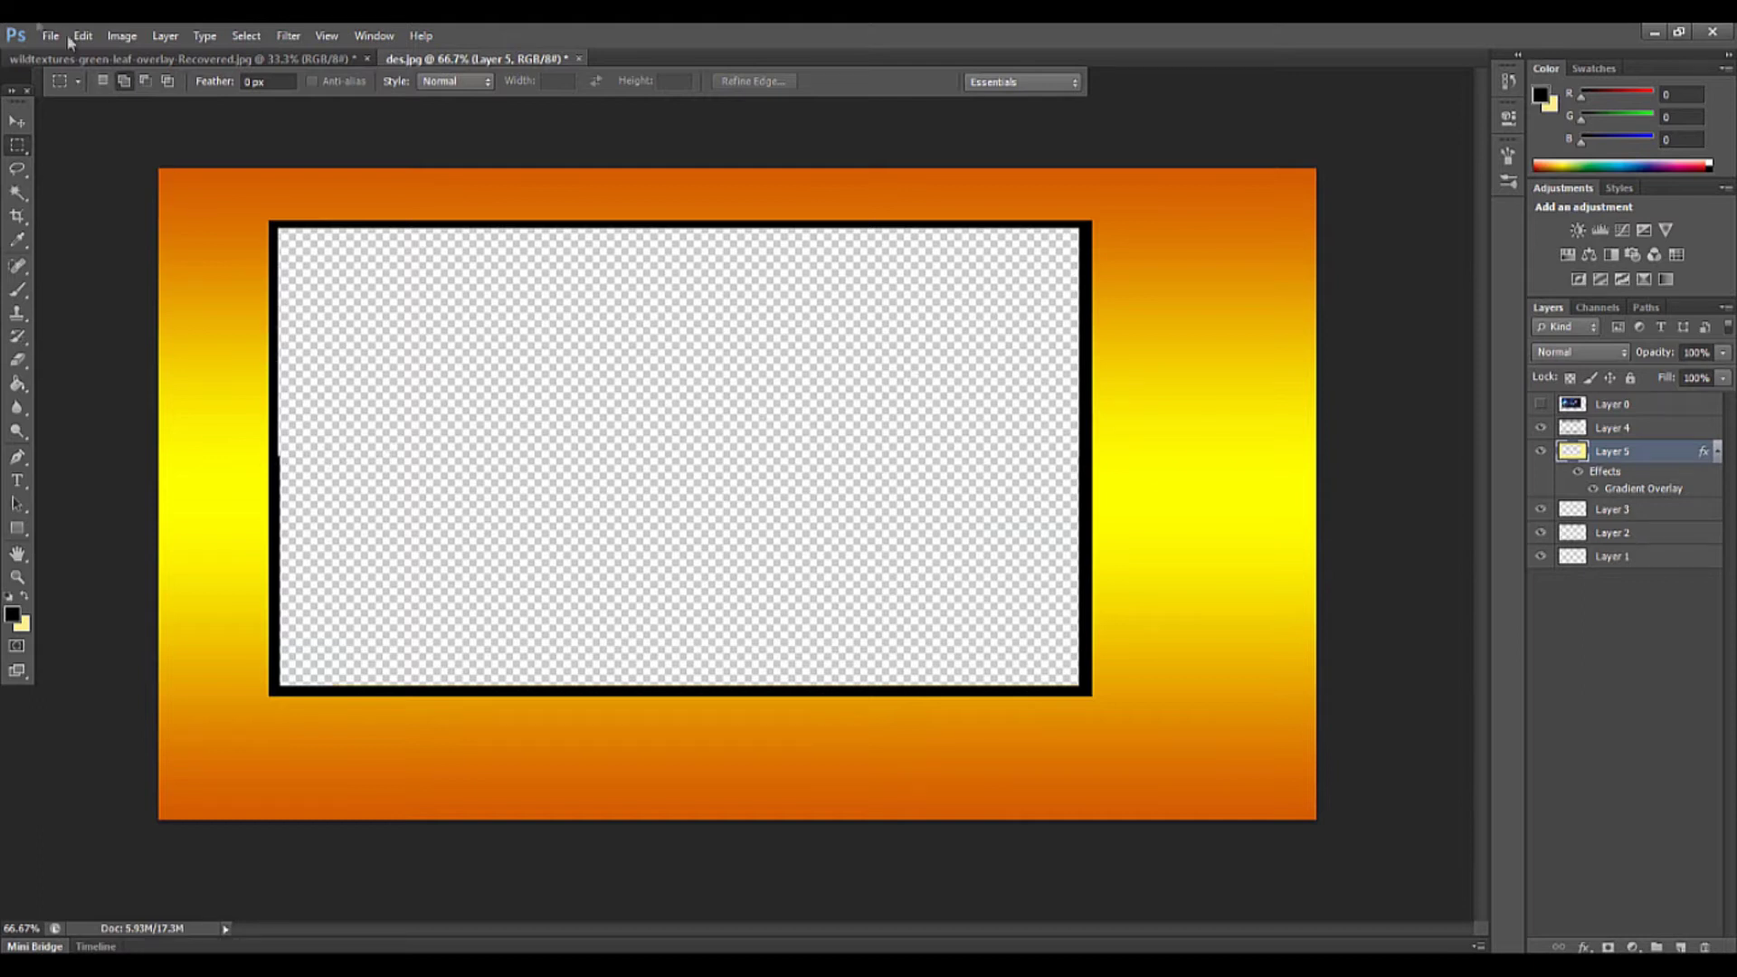
Step back through the deletions on Layer 5 and Layer 4 and the selection of the opening's upper half
{"action": "left_click", "coordinate": [51, 36]}
{"action": "left_click", "coordinate": [96, 100]}
{"action": "left_click", "coordinate": [83, 35]}
{"action": "left_click", "coordinate": [96, 101]}
{"action": "left_click", "coordinate": [83, 35]}
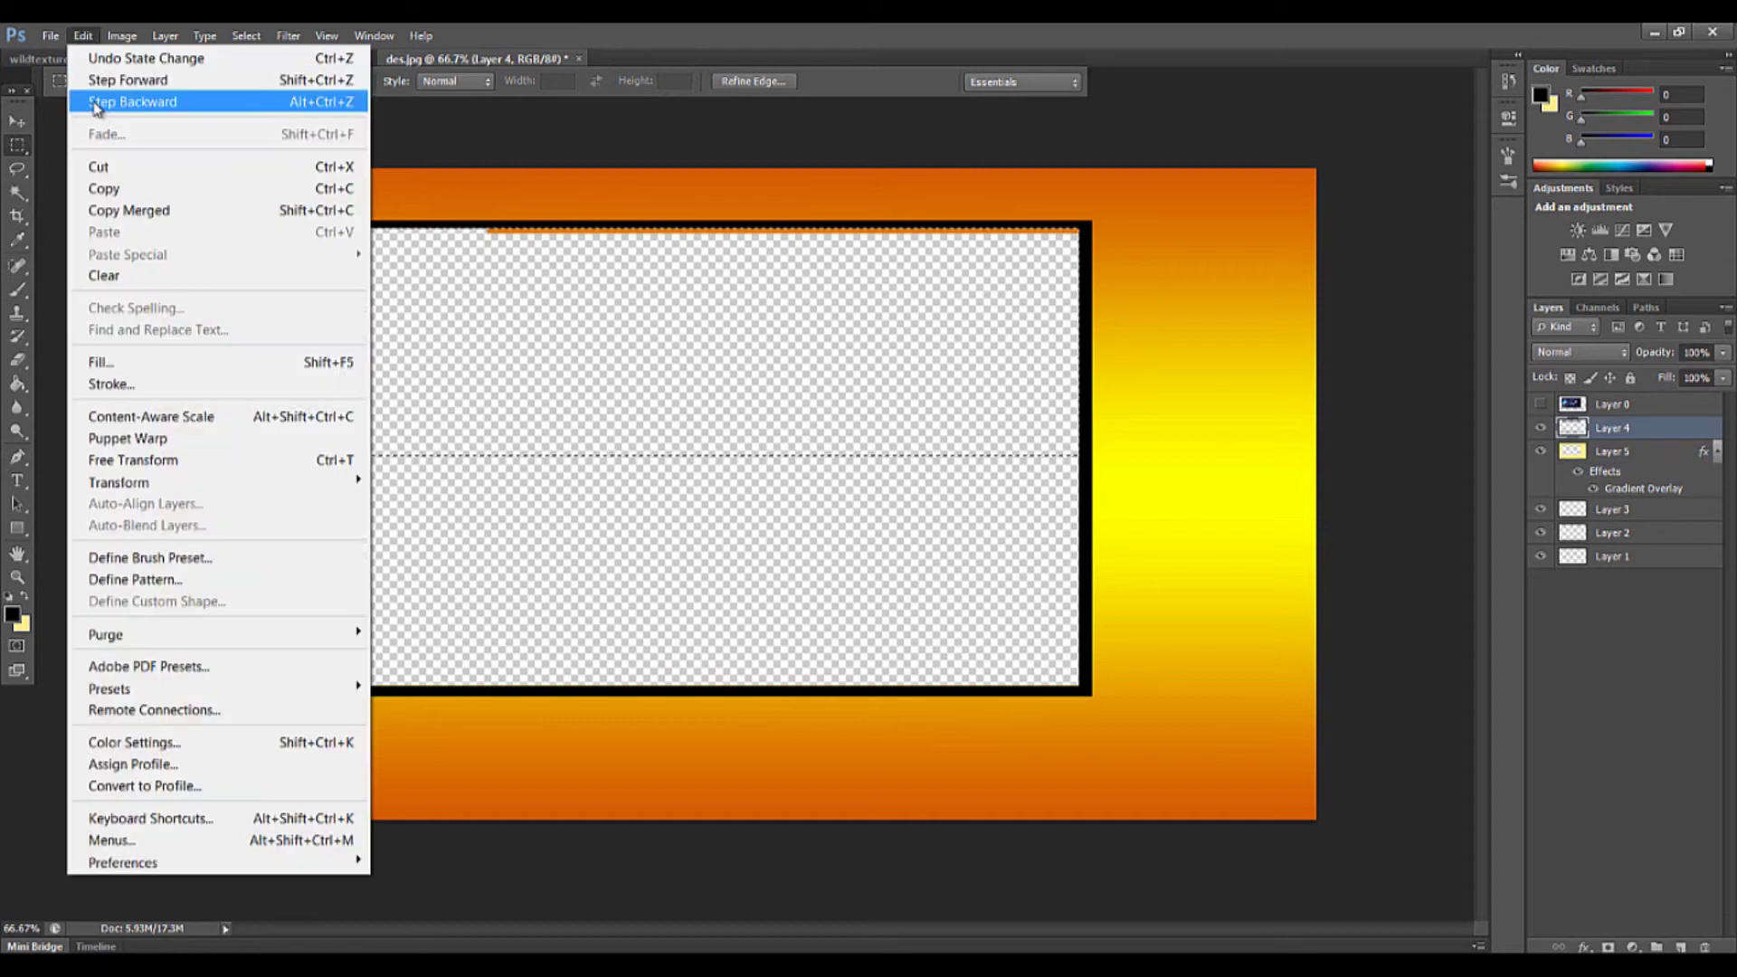
{"action": "left_click", "coordinate": [96, 102]}
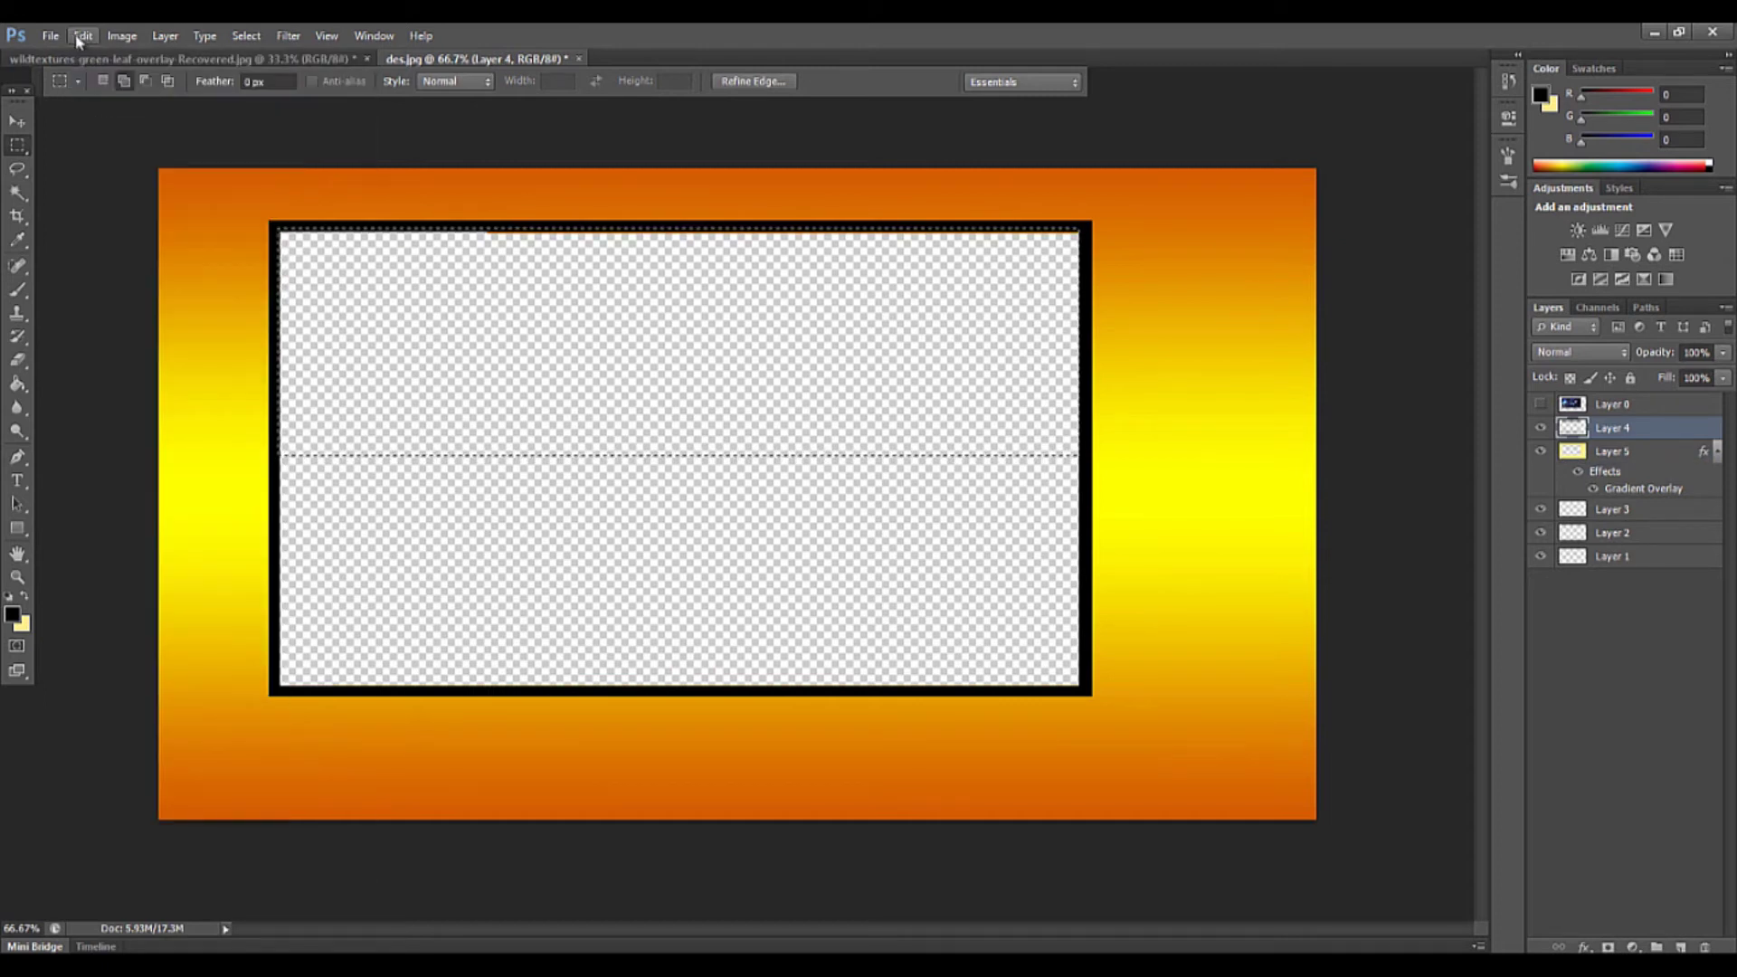
{"action": "left_click", "coordinate": [82, 36]}
{"action": "left_click", "coordinate": [97, 101]}
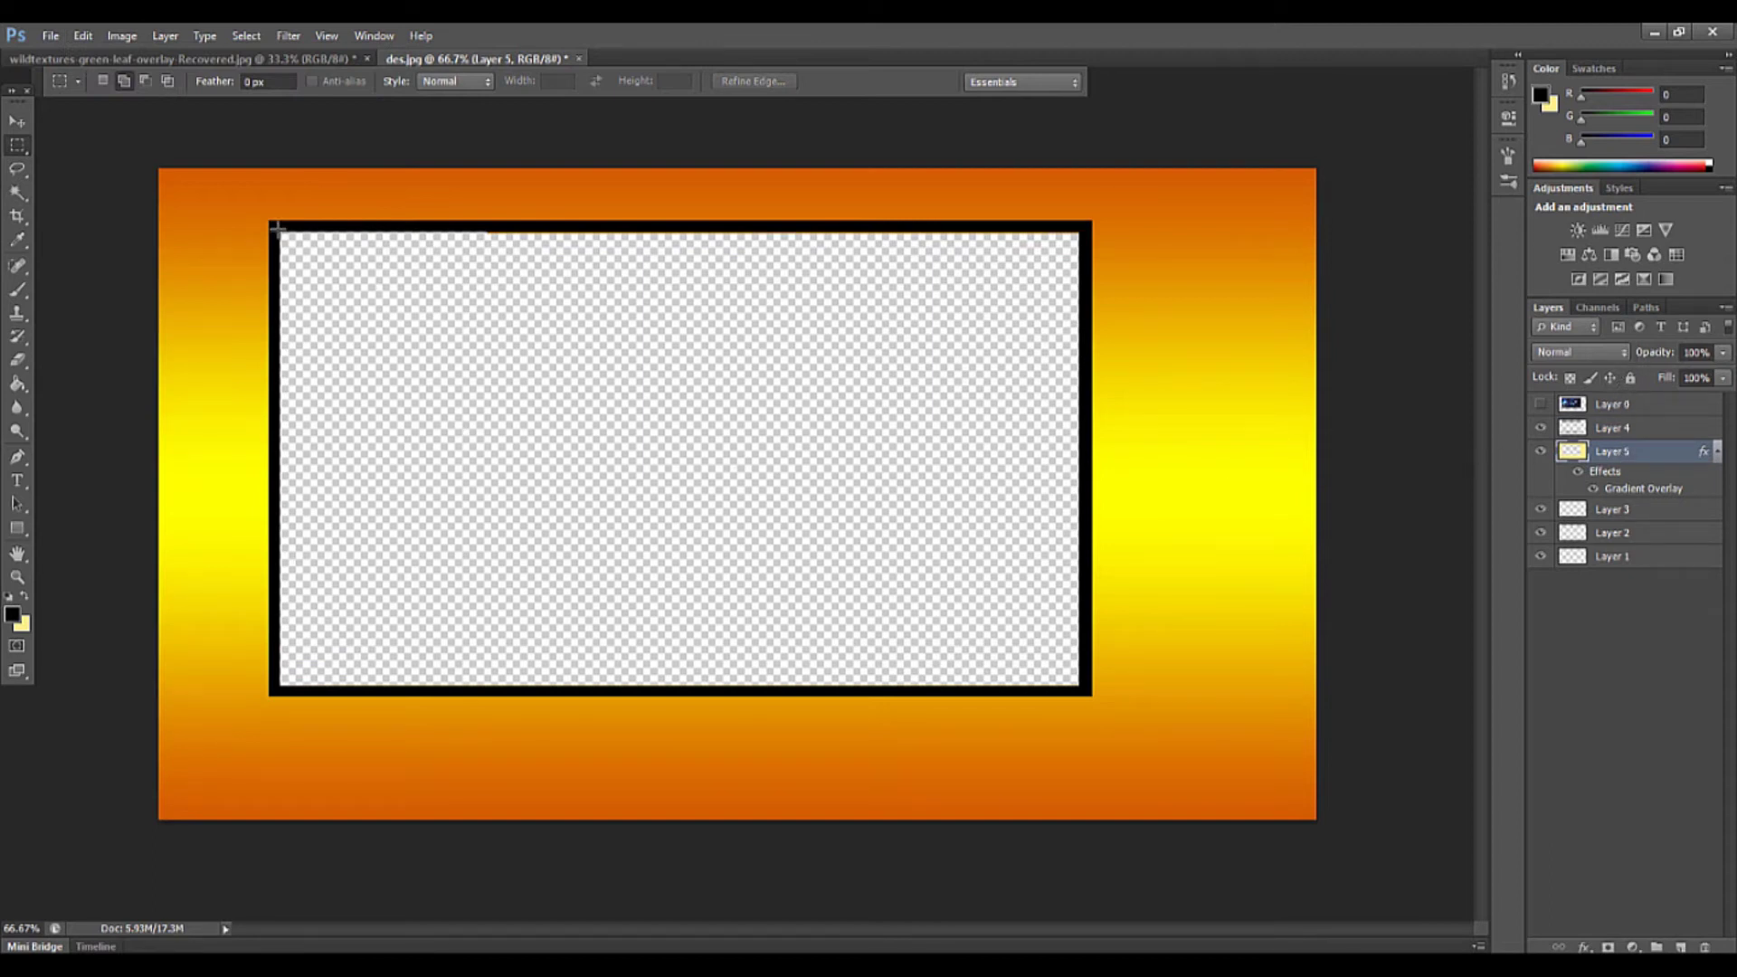
Delete the remaining thin gradient strip along the opening's top edge from Layer 5 and deselect
{"action": "left_click_drag", "start_coordinate": [280, 226], "coordinate": [493, 337]}
{"action": "left_click_drag", "start_coordinate": [528, 360], "coordinate": [826, 438]}
{"action": "right_click", "coordinate": [873, 517]}
{"action": "left_click", "coordinate": [933, 547]}
{"action": "left_click_drag", "start_coordinate": [1085, 329], "coordinate": [275, 229]}
{"action": "right_click", "coordinate": [664, 491]}
{"action": "left_click", "coordinate": [721, 497]}
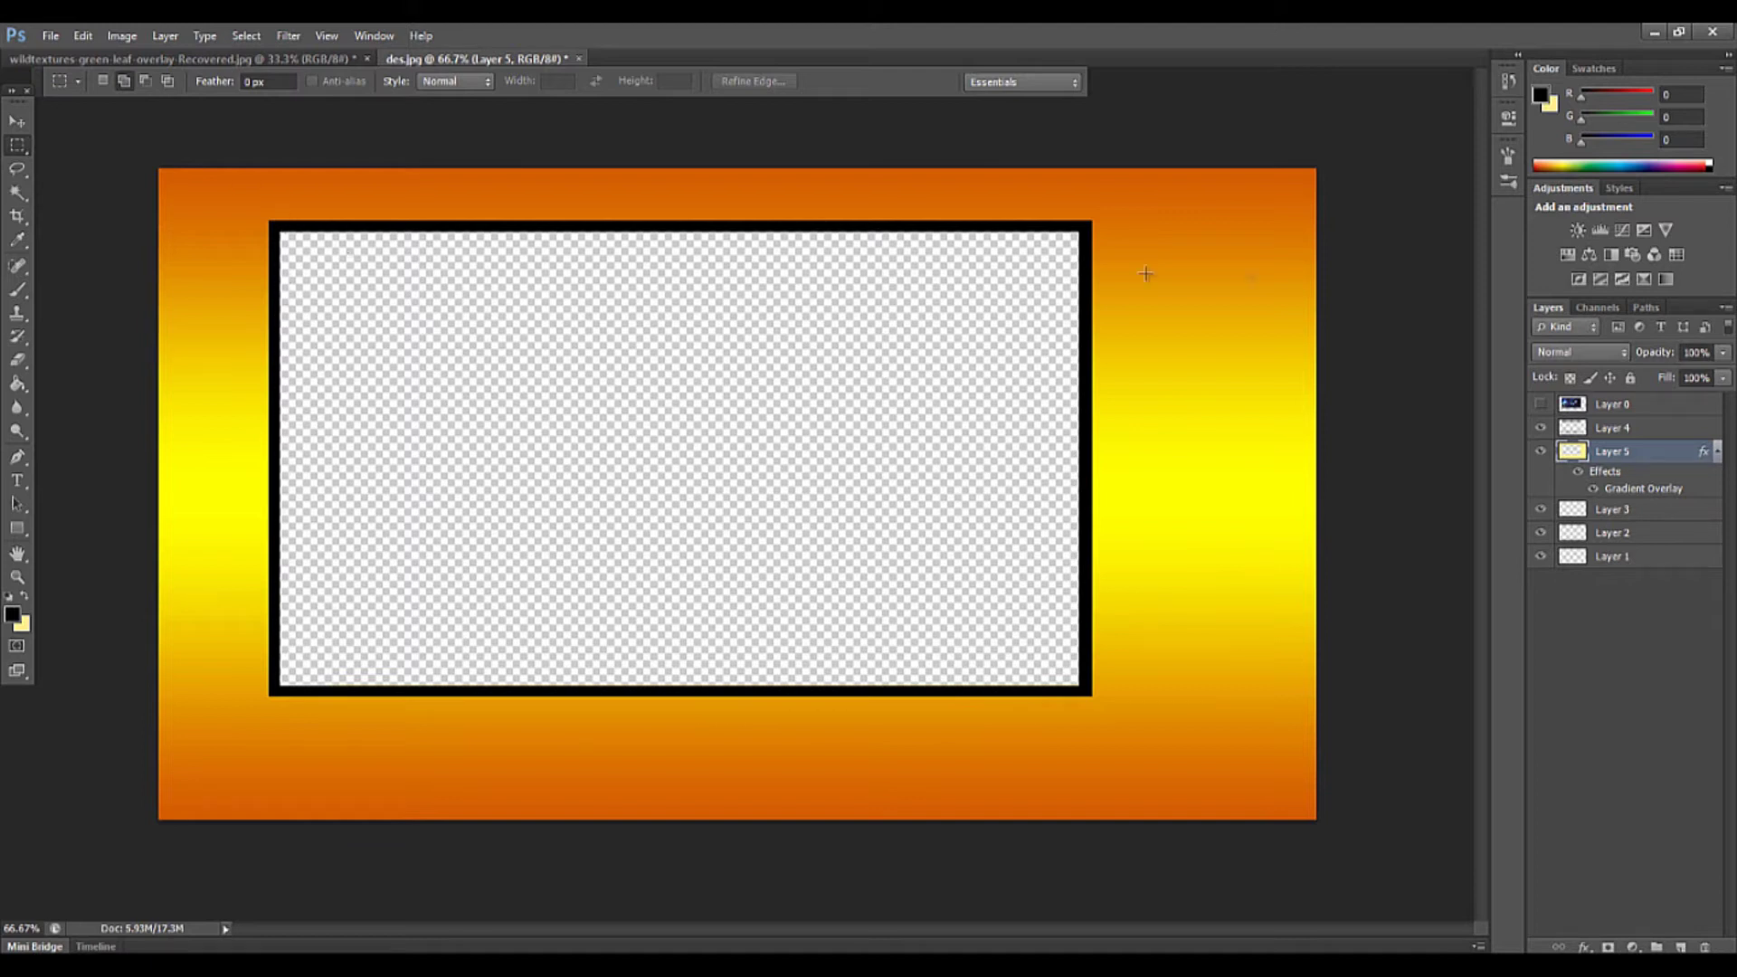
Duplicate Layer 4 within des.jpg as a new layer named webcam
{"action": "left_click", "coordinate": [1673, 431]}
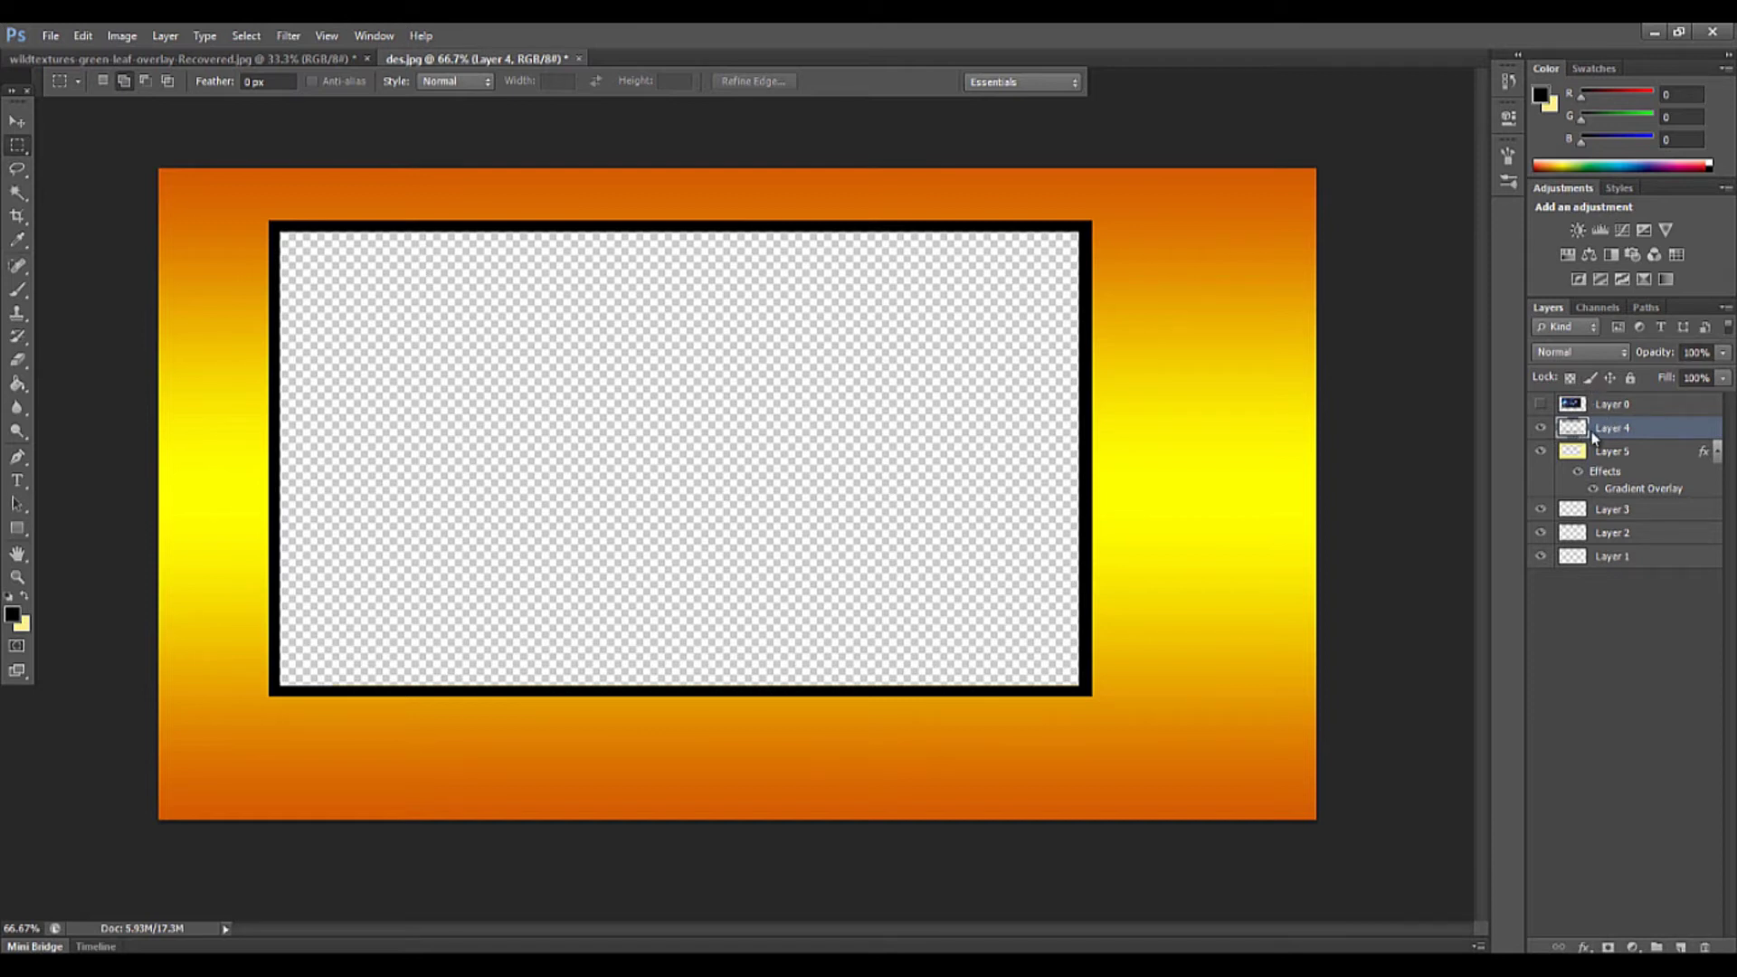
{"action": "right_click", "coordinate": [1595, 438]}
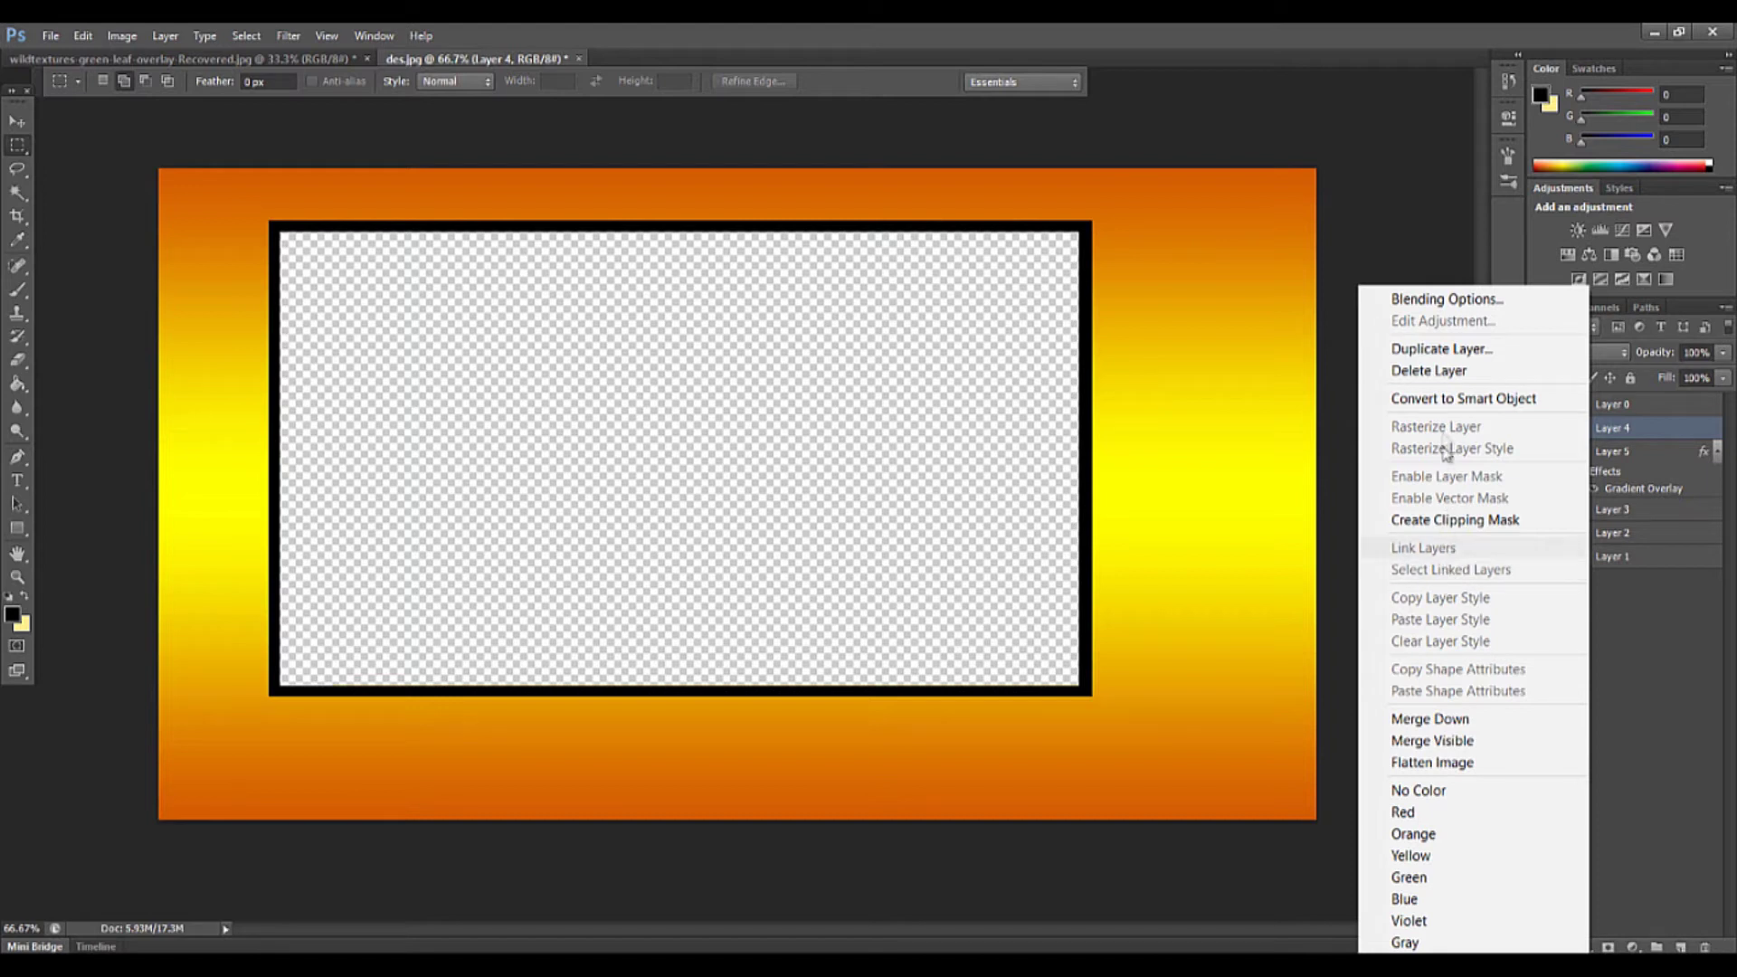
{"action": "right_click", "coordinate": [1701, 431]}
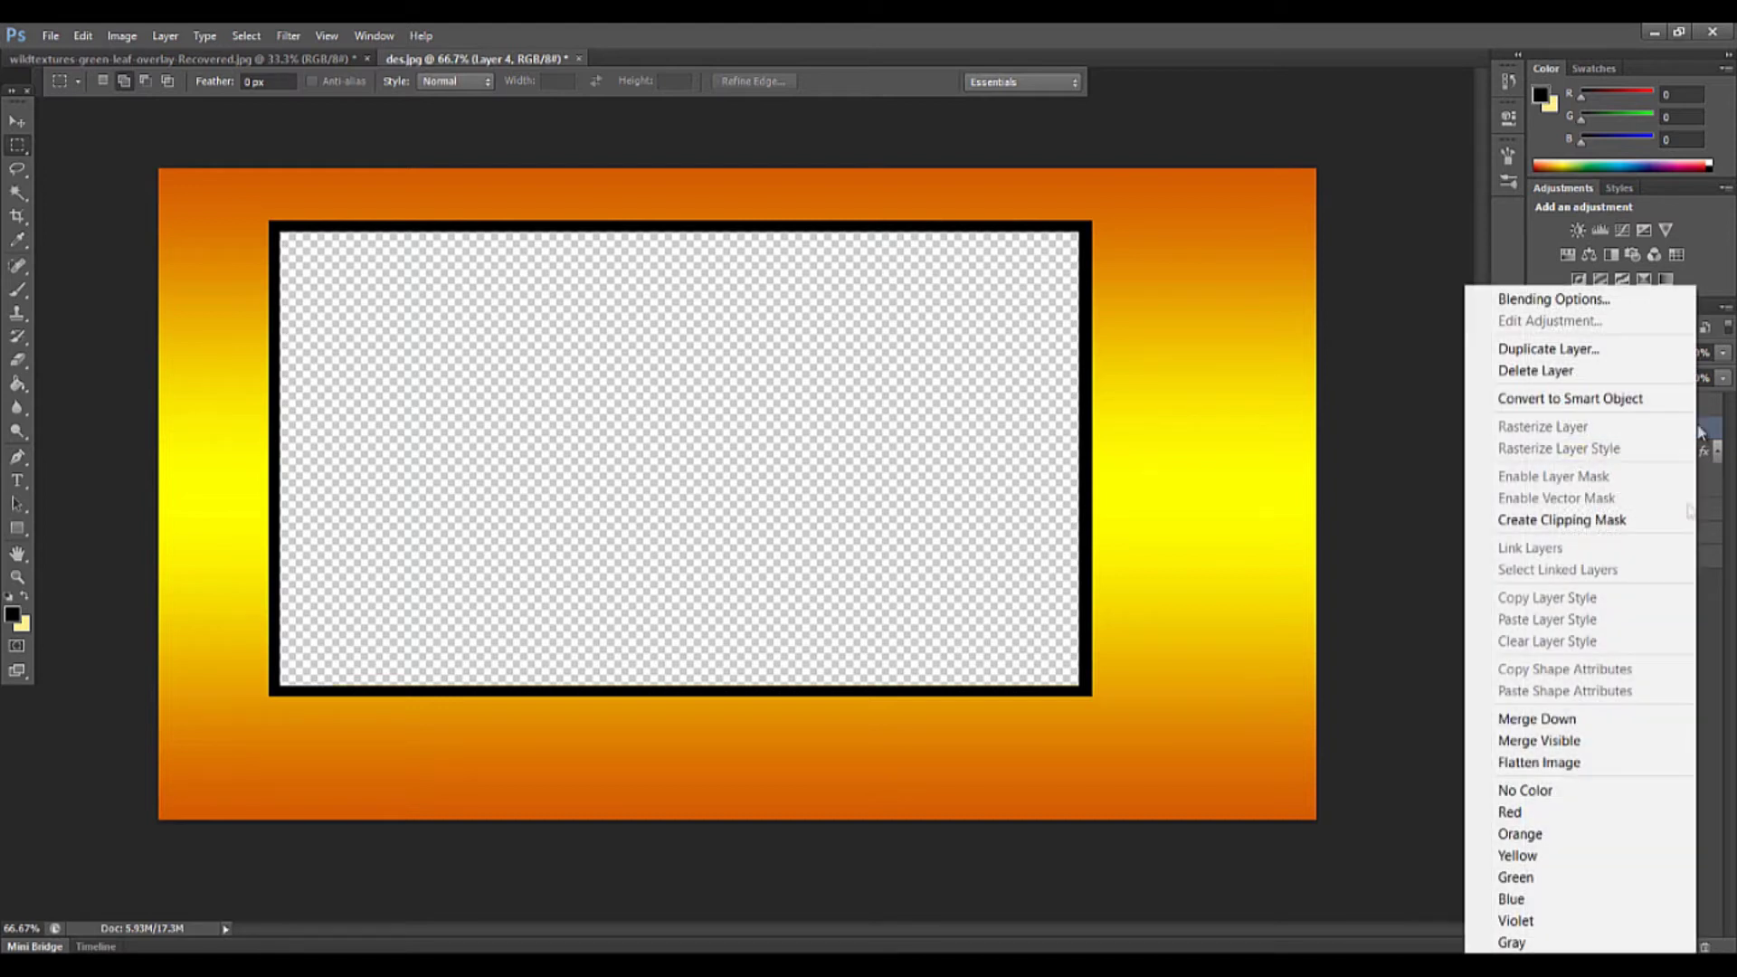
{"action": "left_click", "coordinate": [1611, 351]}
{"action": "type", "text": "3"}
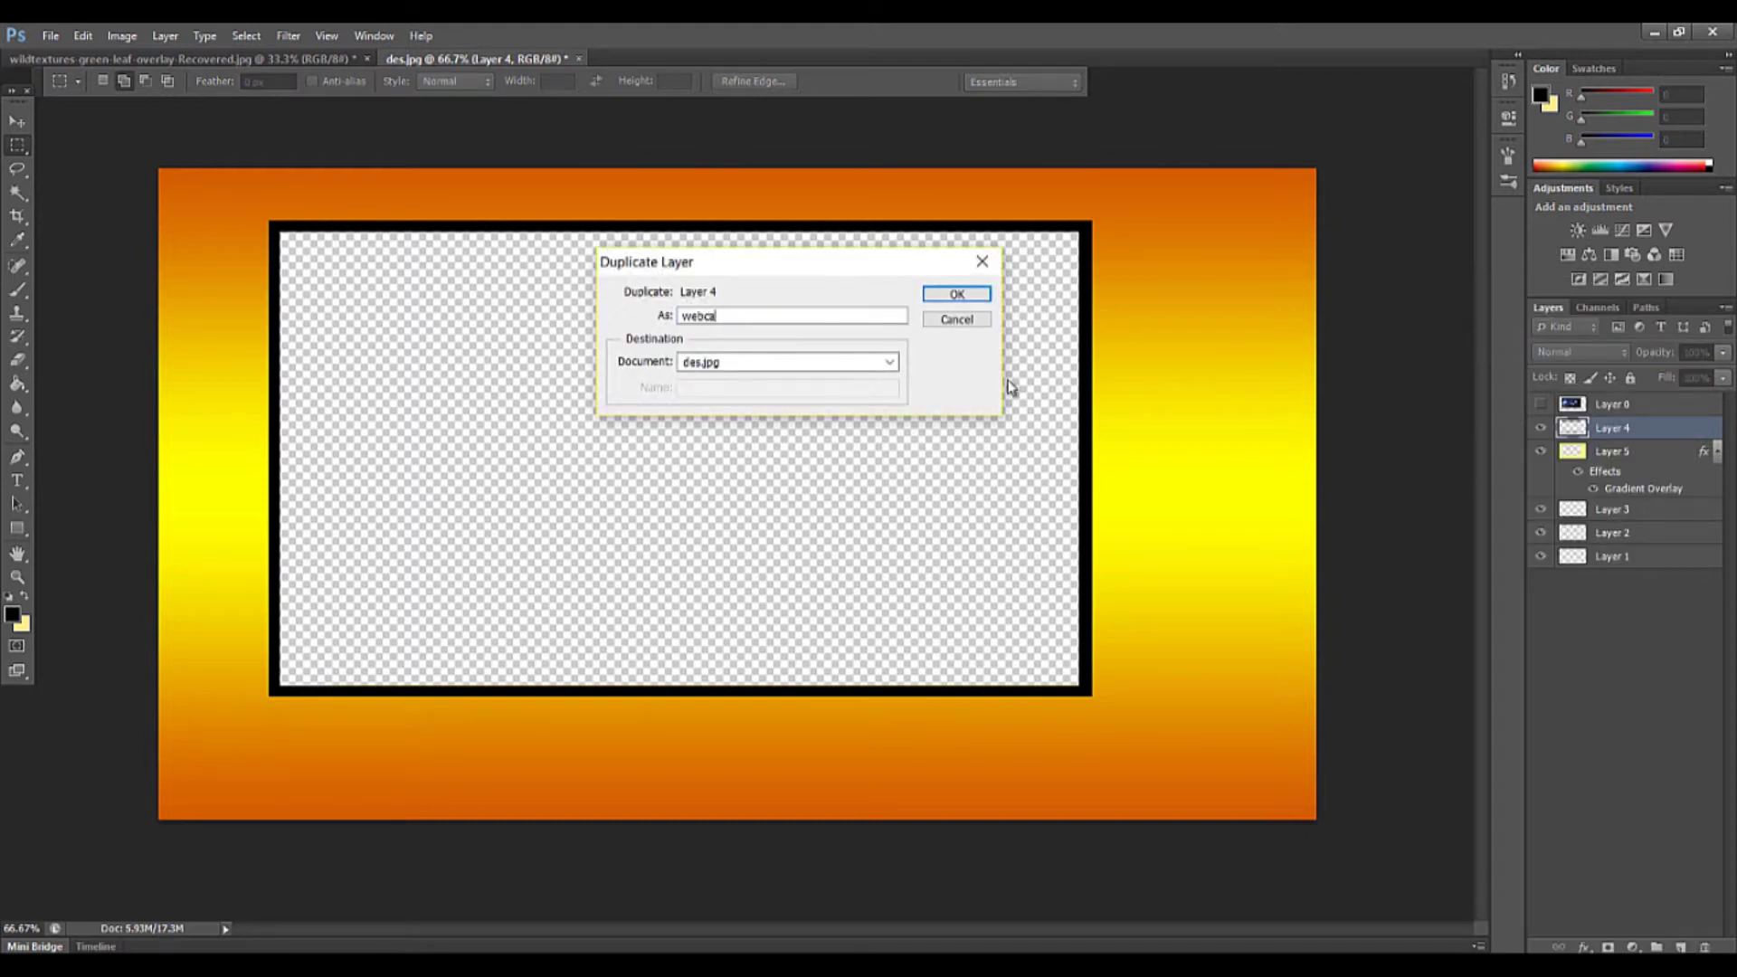
{"action": "key", "text": "Return"}
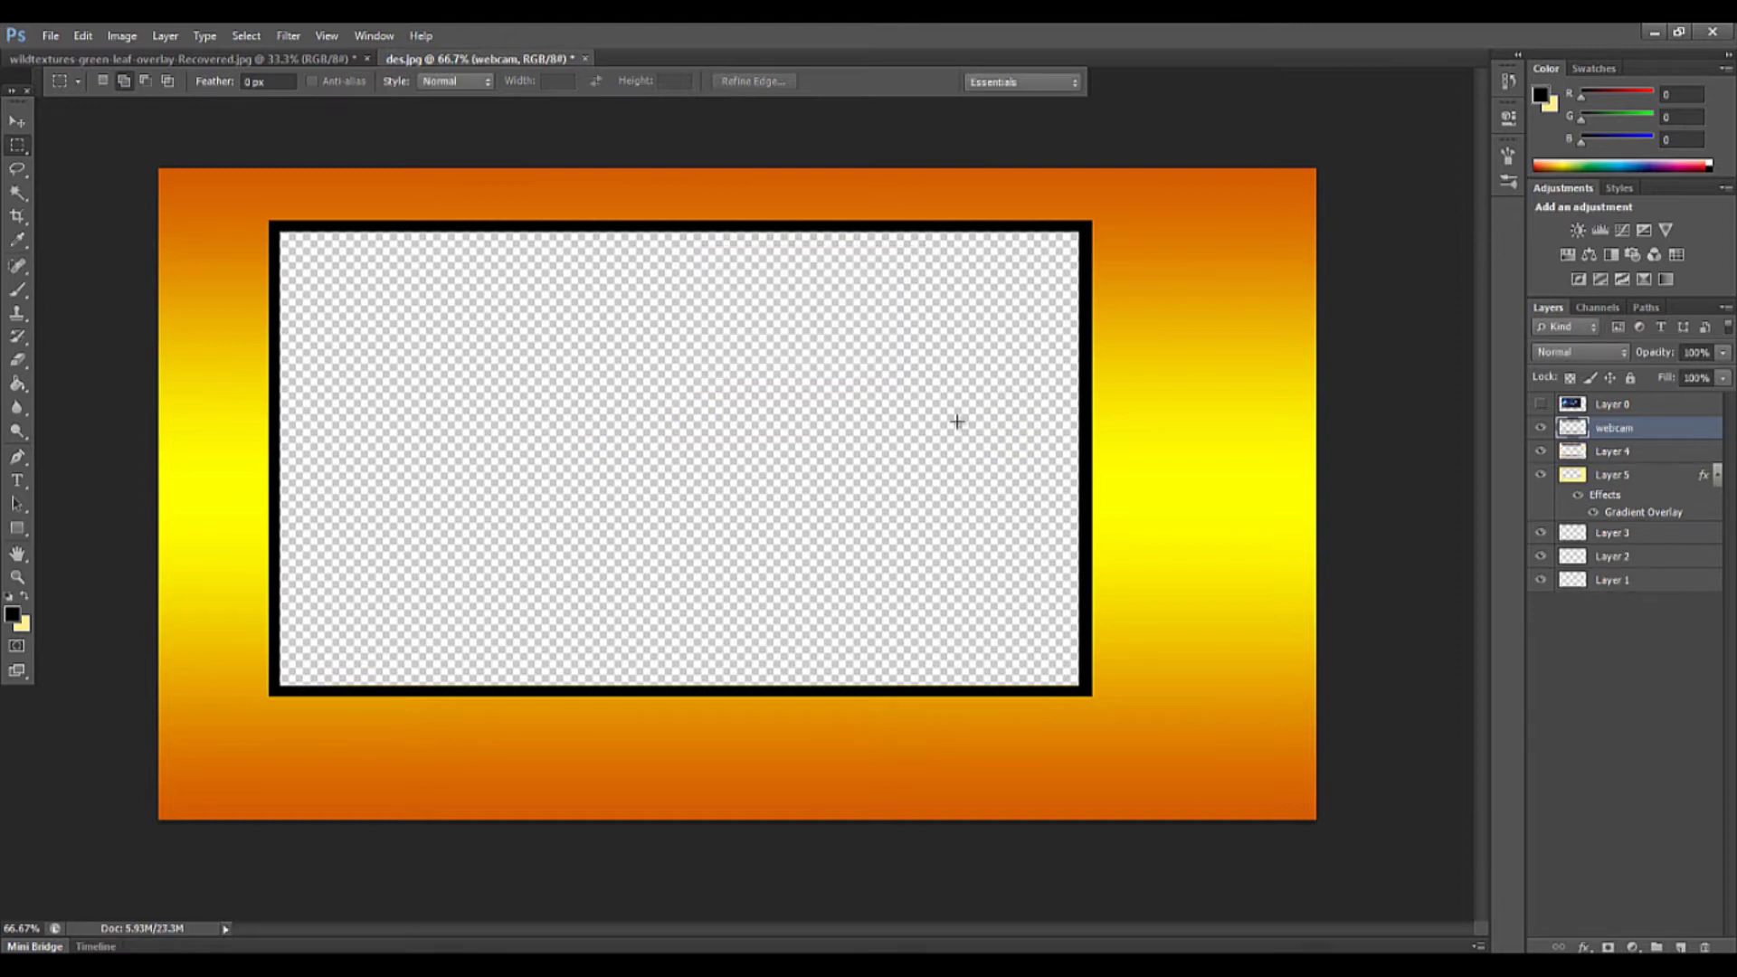
Scale the webcam layer's black frame to about 32% and place it in the canvas's lower-right corner
{"action": "right_click", "coordinate": [1600, 441]}
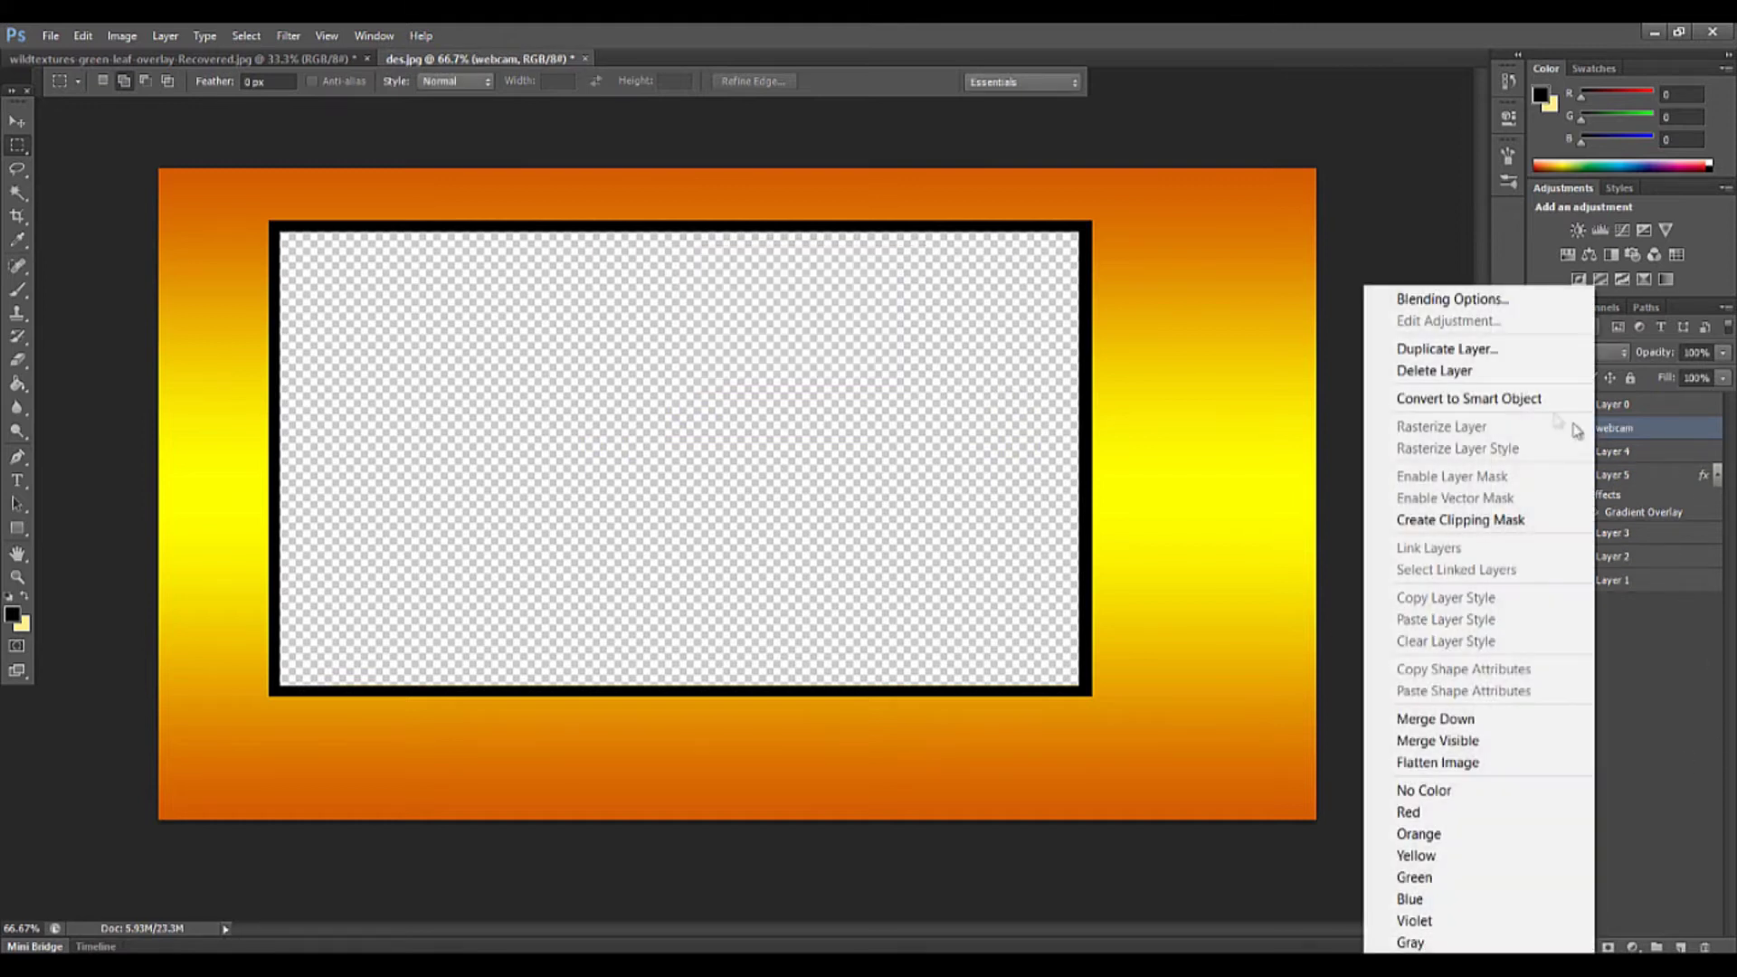
{"action": "left_click", "coordinate": [13, 136]}
{"action": "left_click", "coordinate": [13, 133]}
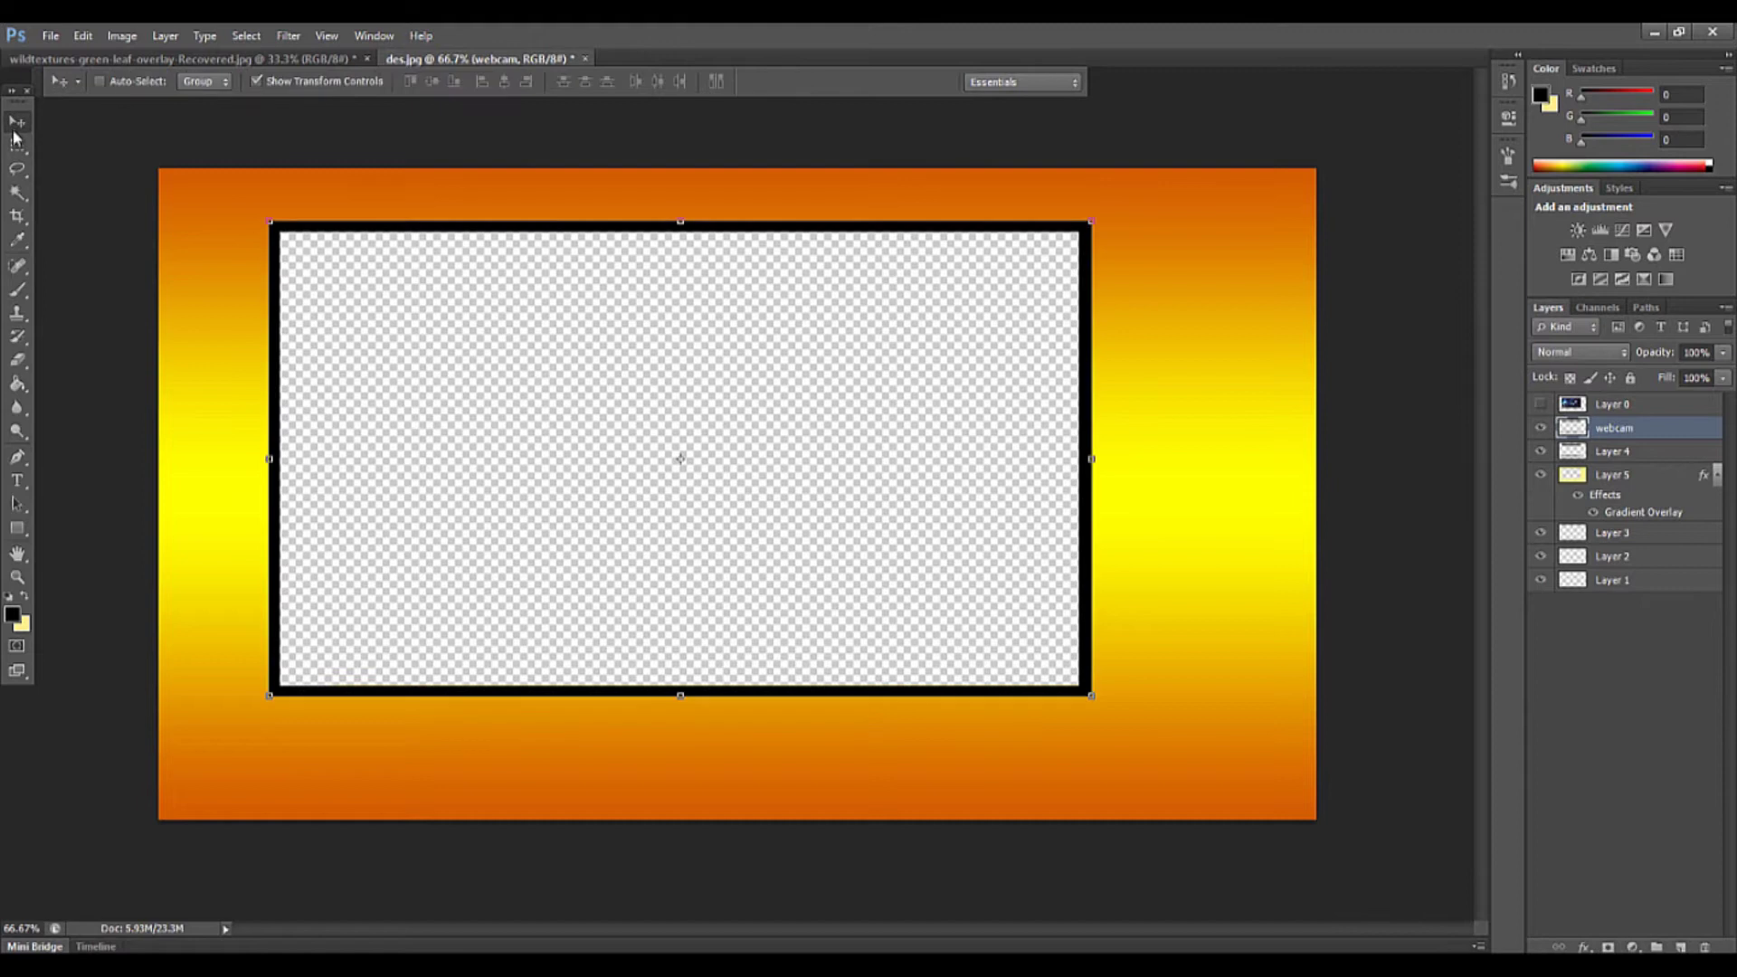
{"action": "key", "text": "ctrl+t"}
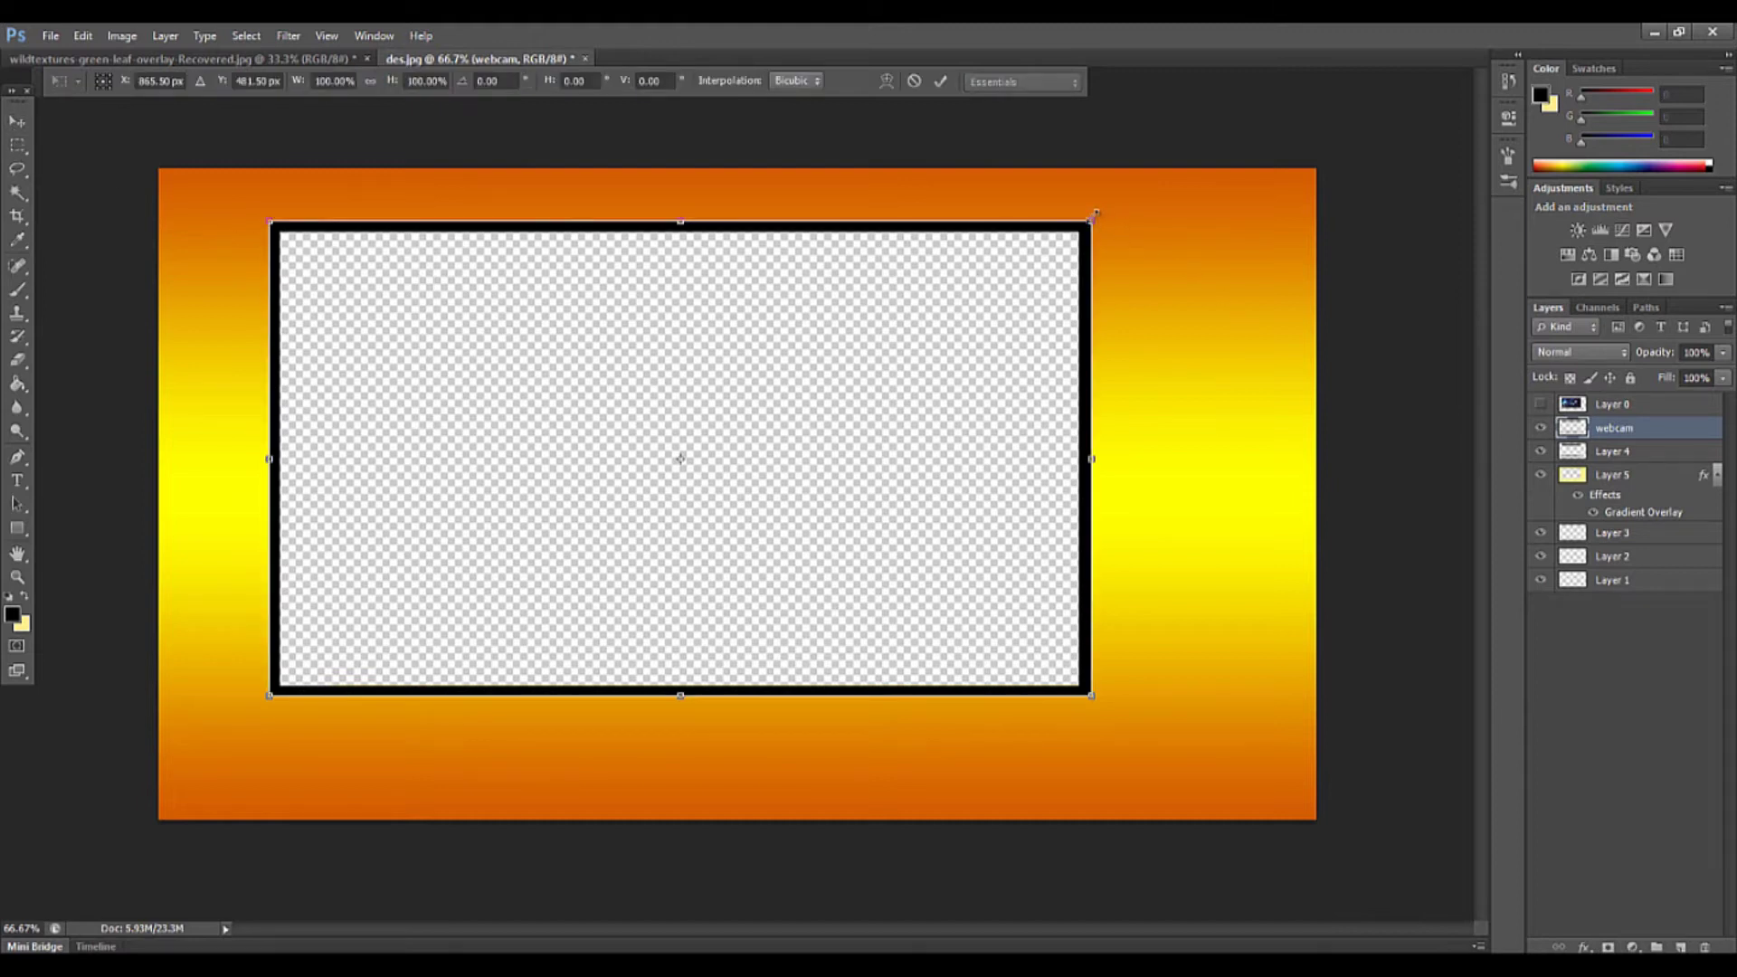
{"action": "left_click_drag", "start_coordinate": [1038, 226], "coordinate": [644, 334]}
{"action": "left_click_drag", "start_coordinate": [684, 460], "coordinate": [584, 497]}
{"action": "left_click_drag", "start_coordinate": [524, 546], "coordinate": [1216, 668]}
{"action": "left_click_drag", "start_coordinate": [983, 628], "coordinate": [1081, 690]}
{"action": "left_click_drag", "start_coordinate": [1086, 692], "coordinate": [1096, 738]}
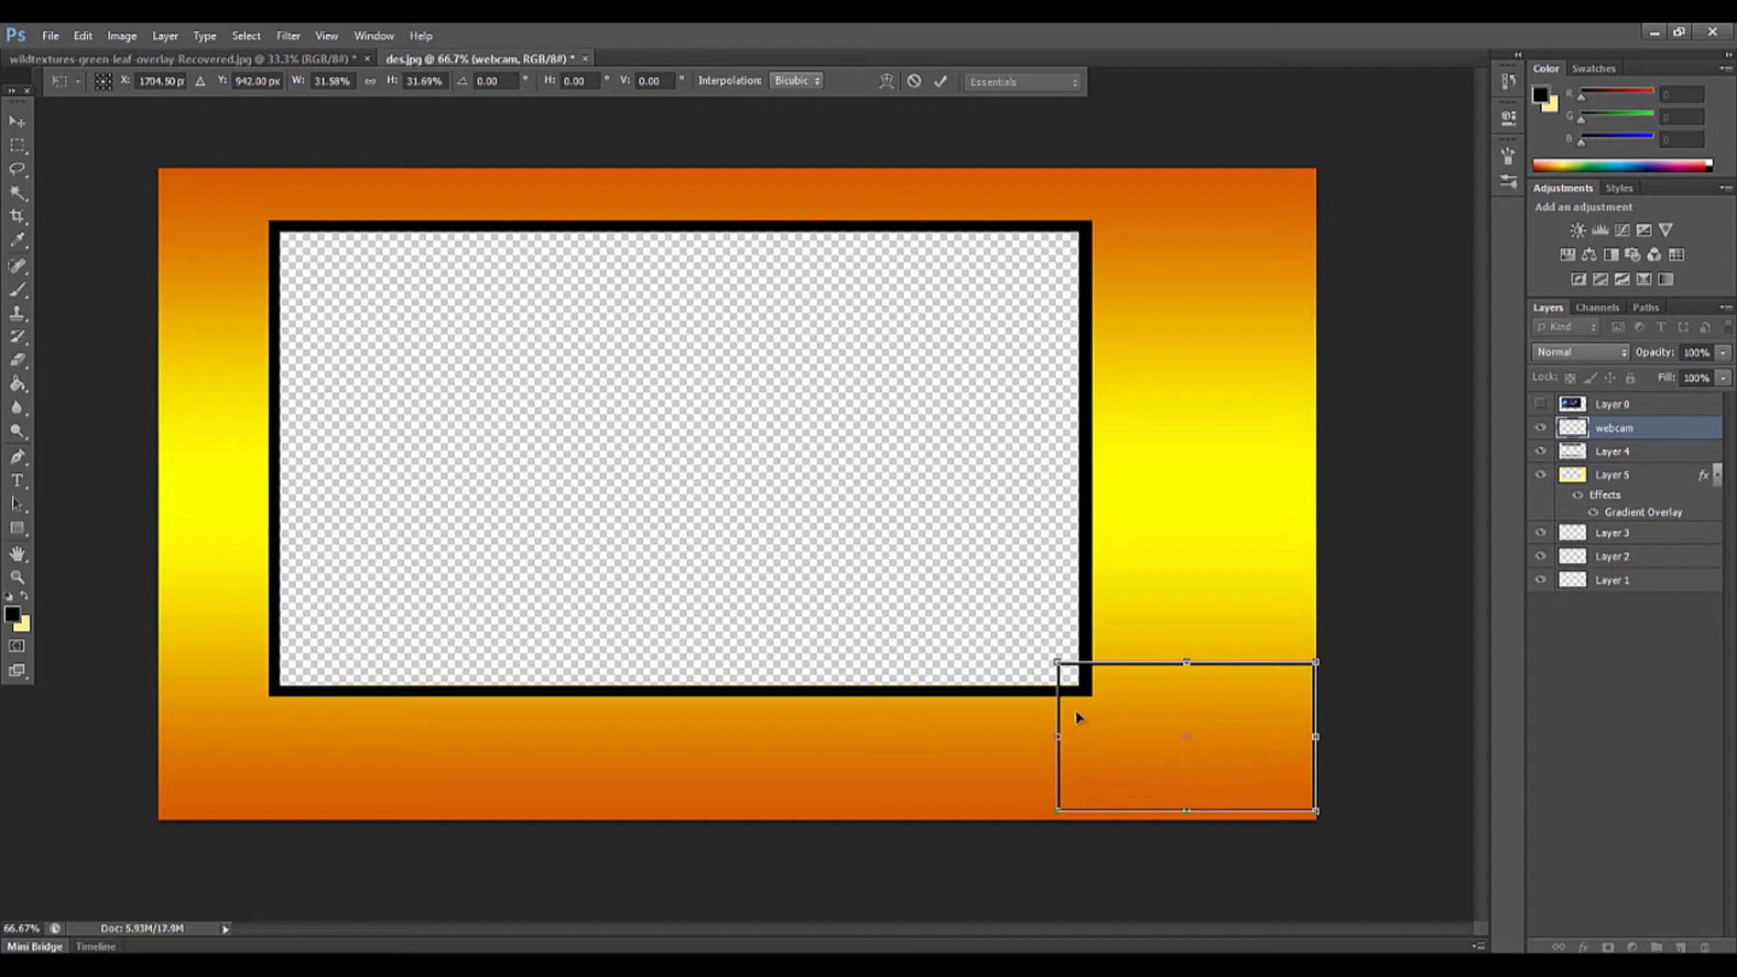
{"action": "key", "text": "Return"}
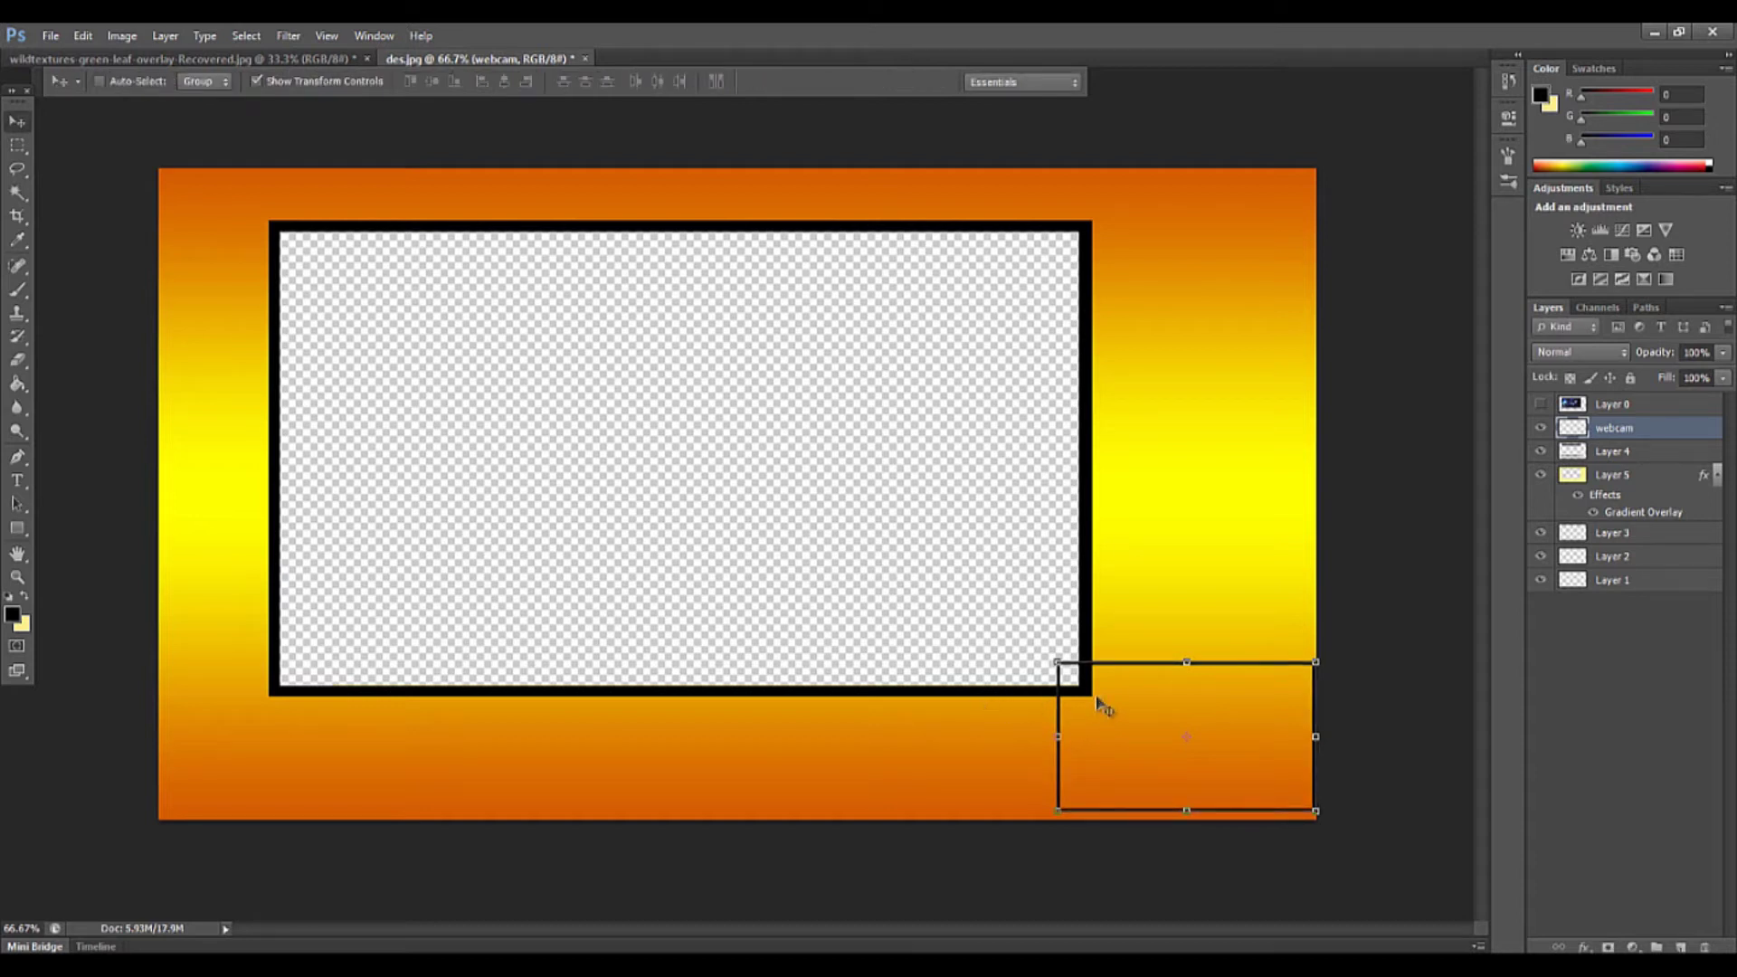
Select Layer 5 and open the computer guy image from the Pictures folder
{"action": "left_click", "coordinate": [20, 145]}
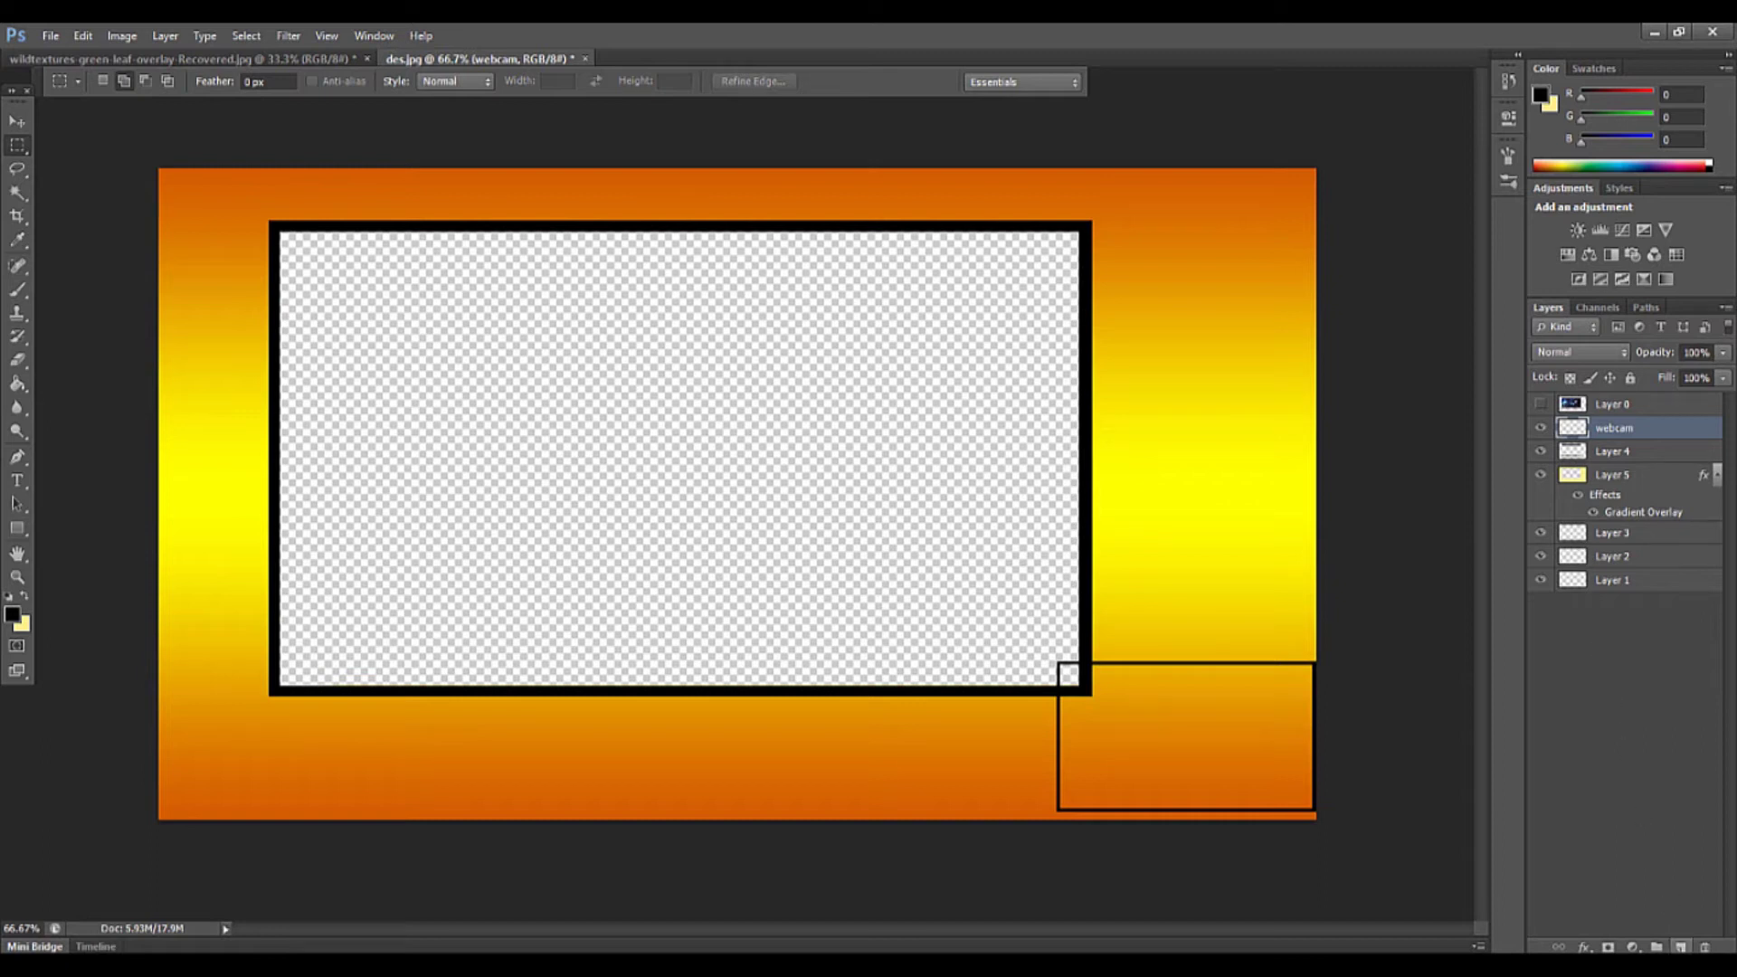
{"action": "left_click", "coordinate": [1619, 483]}
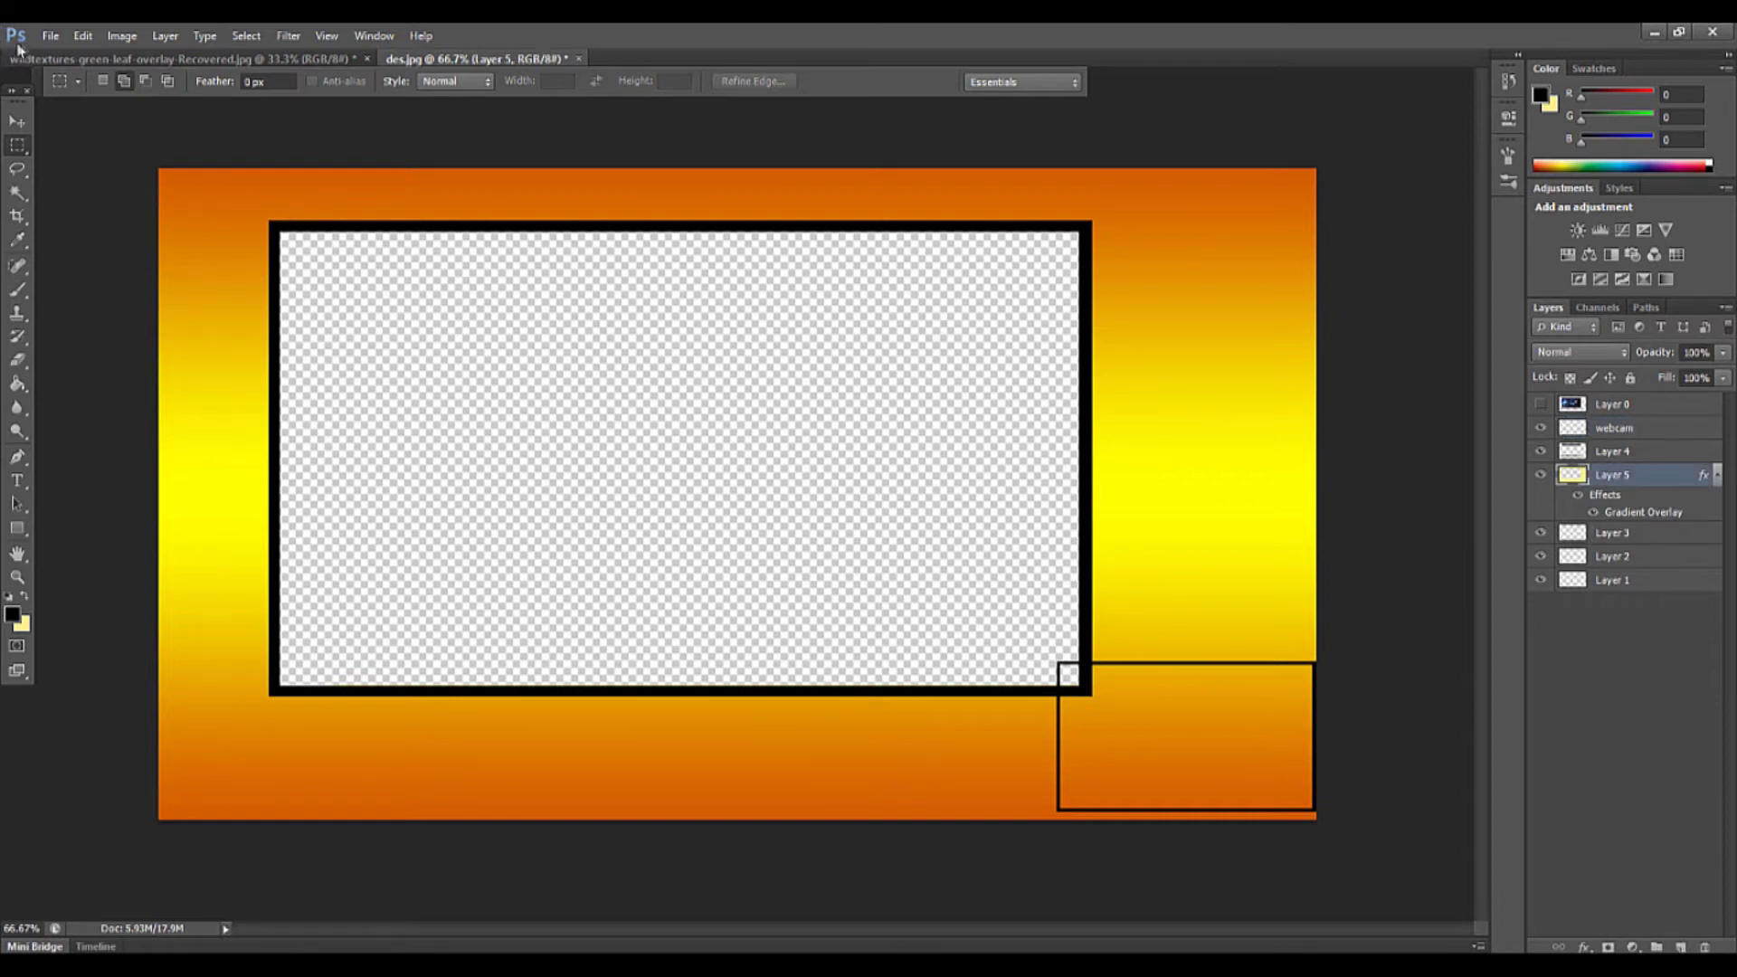
{"action": "left_click", "coordinate": [50, 35]}
{"action": "left_click", "coordinate": [64, 75]}
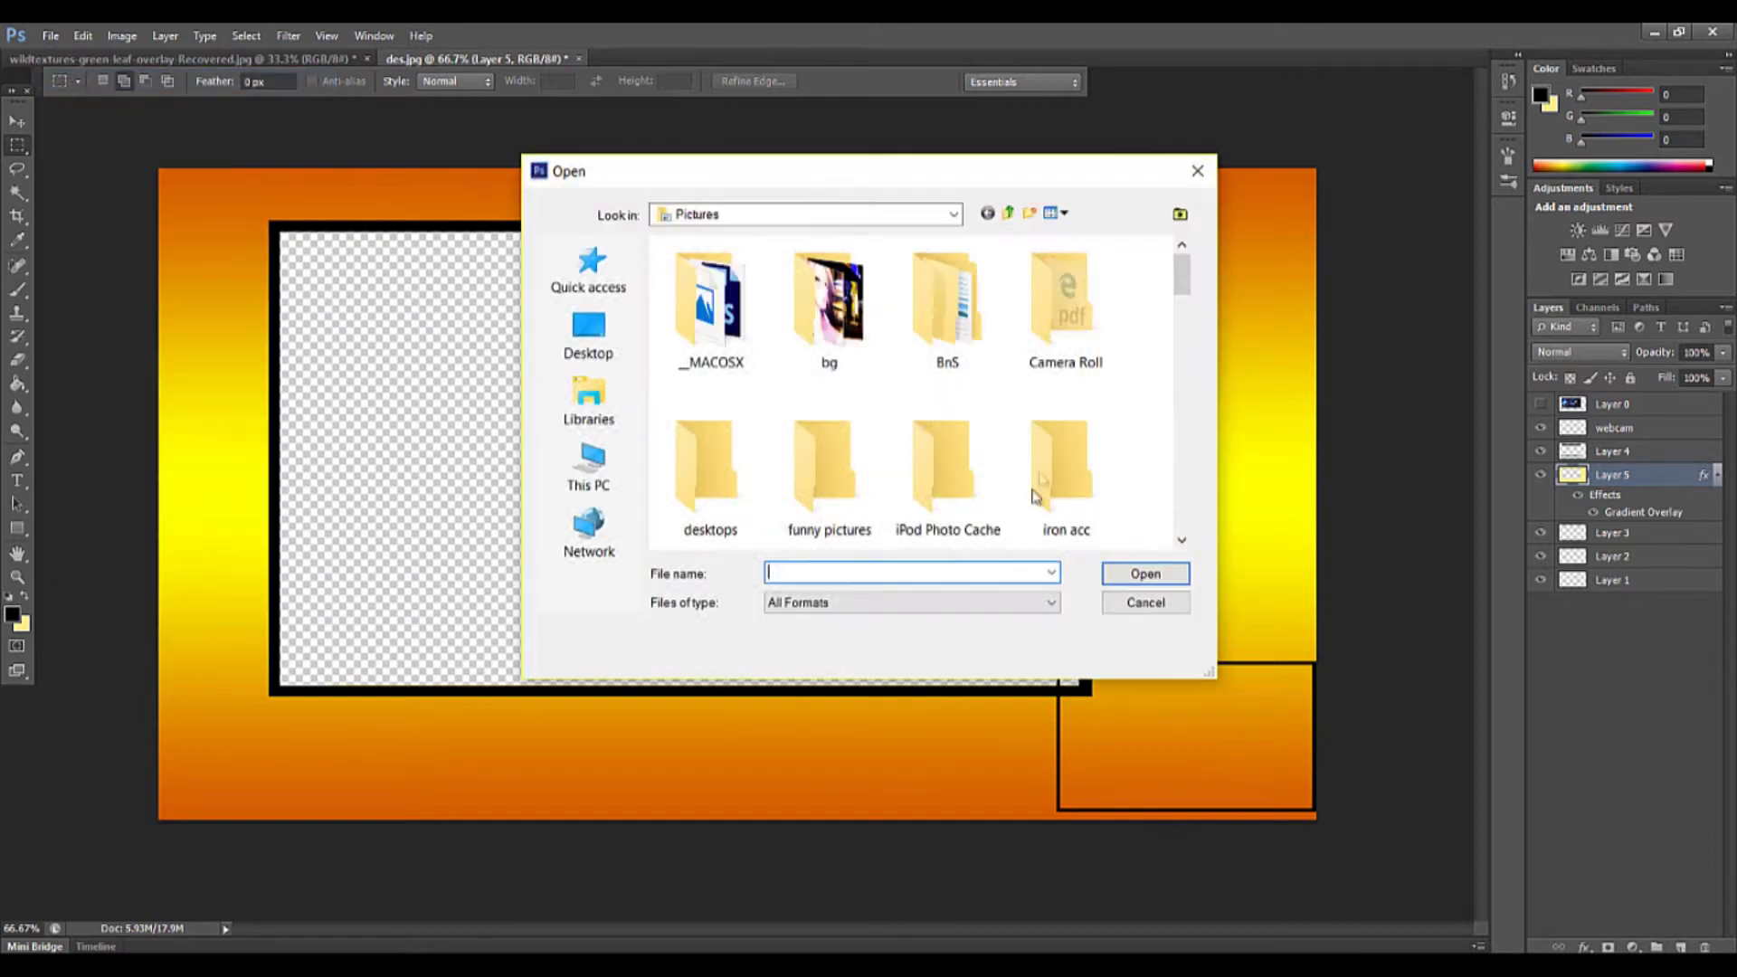
{"action": "scroll", "coordinate": [1144, 485], "scroll_direction": "down", "scroll_amount": 10}
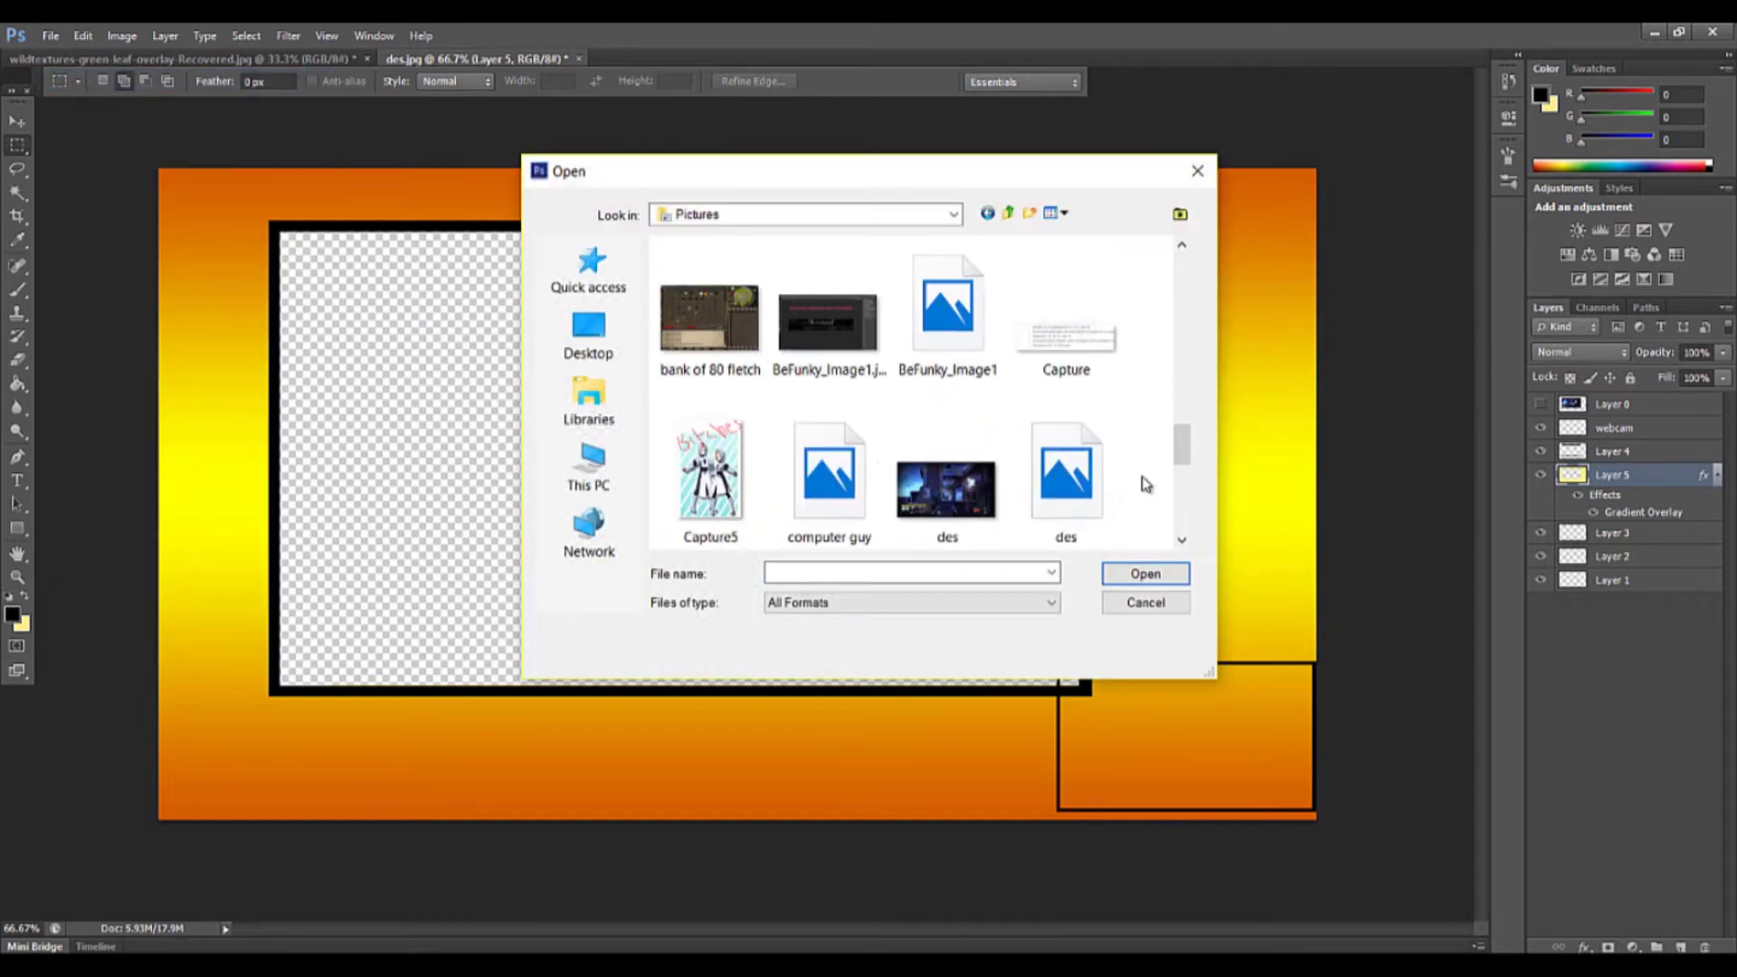
{"action": "left_click", "coordinate": [864, 511]}
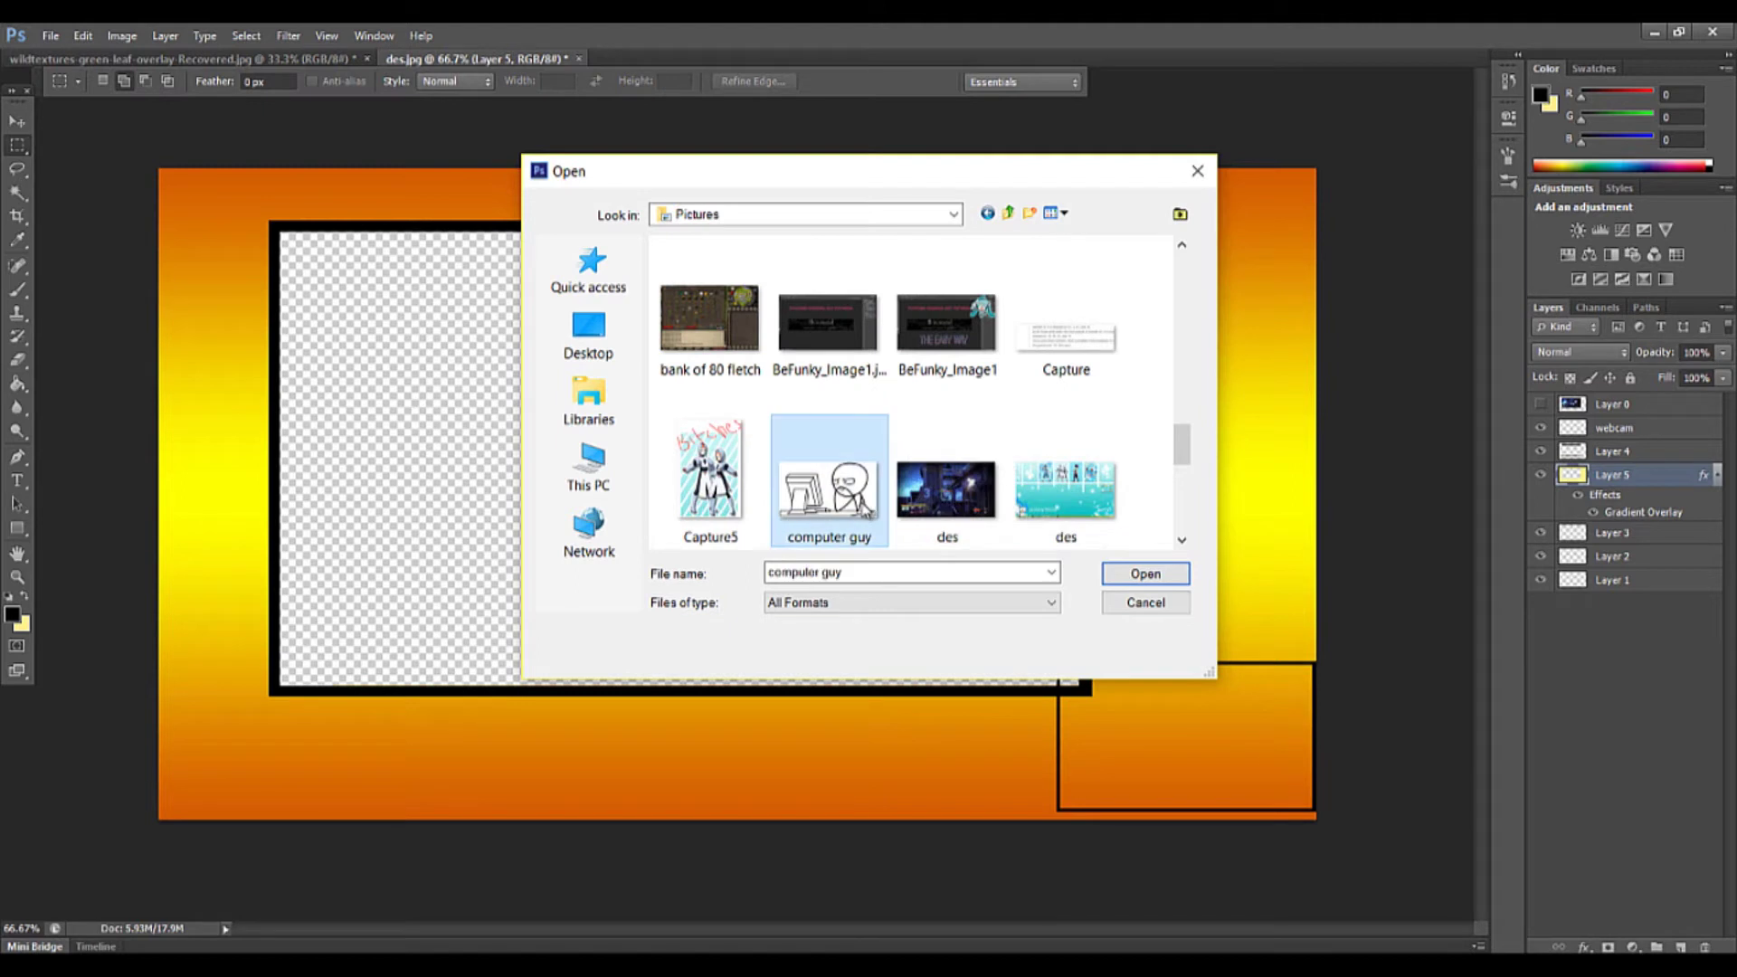
{"action": "double_click", "coordinate": [859, 498]}
Convert the computer guy image's locked background into a normal layer with the default settings
{"action": "key", "text": "v"}
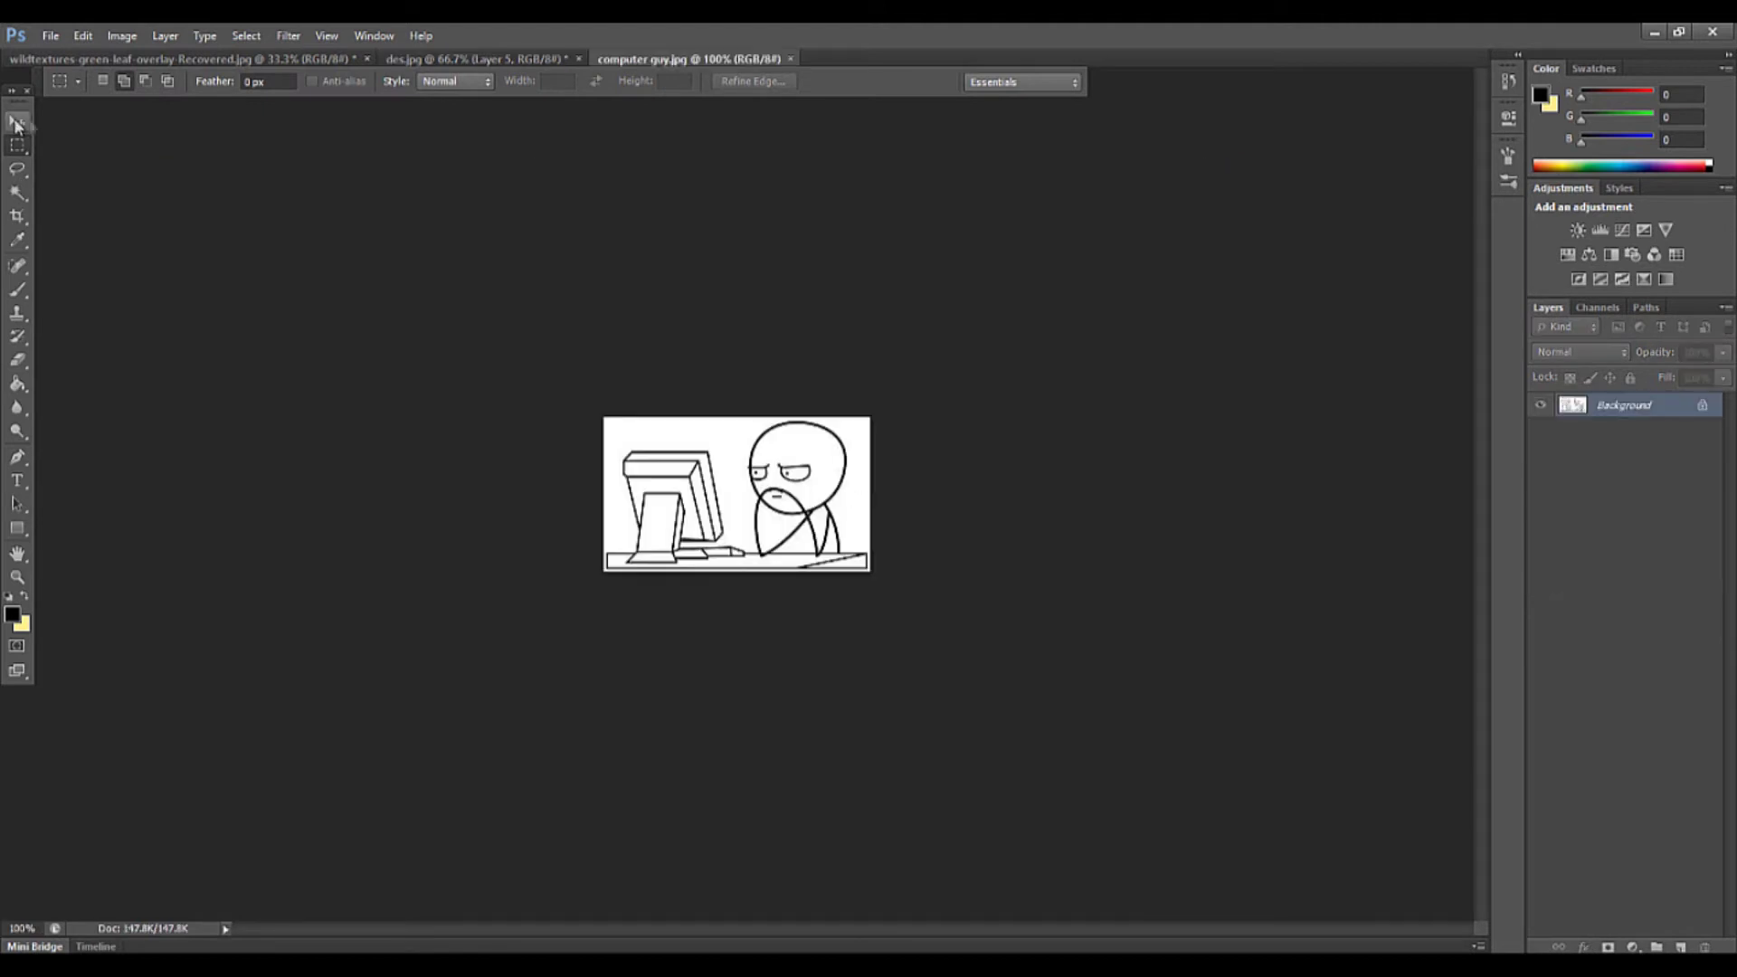
{"action": "double_click", "coordinate": [1707, 408]}
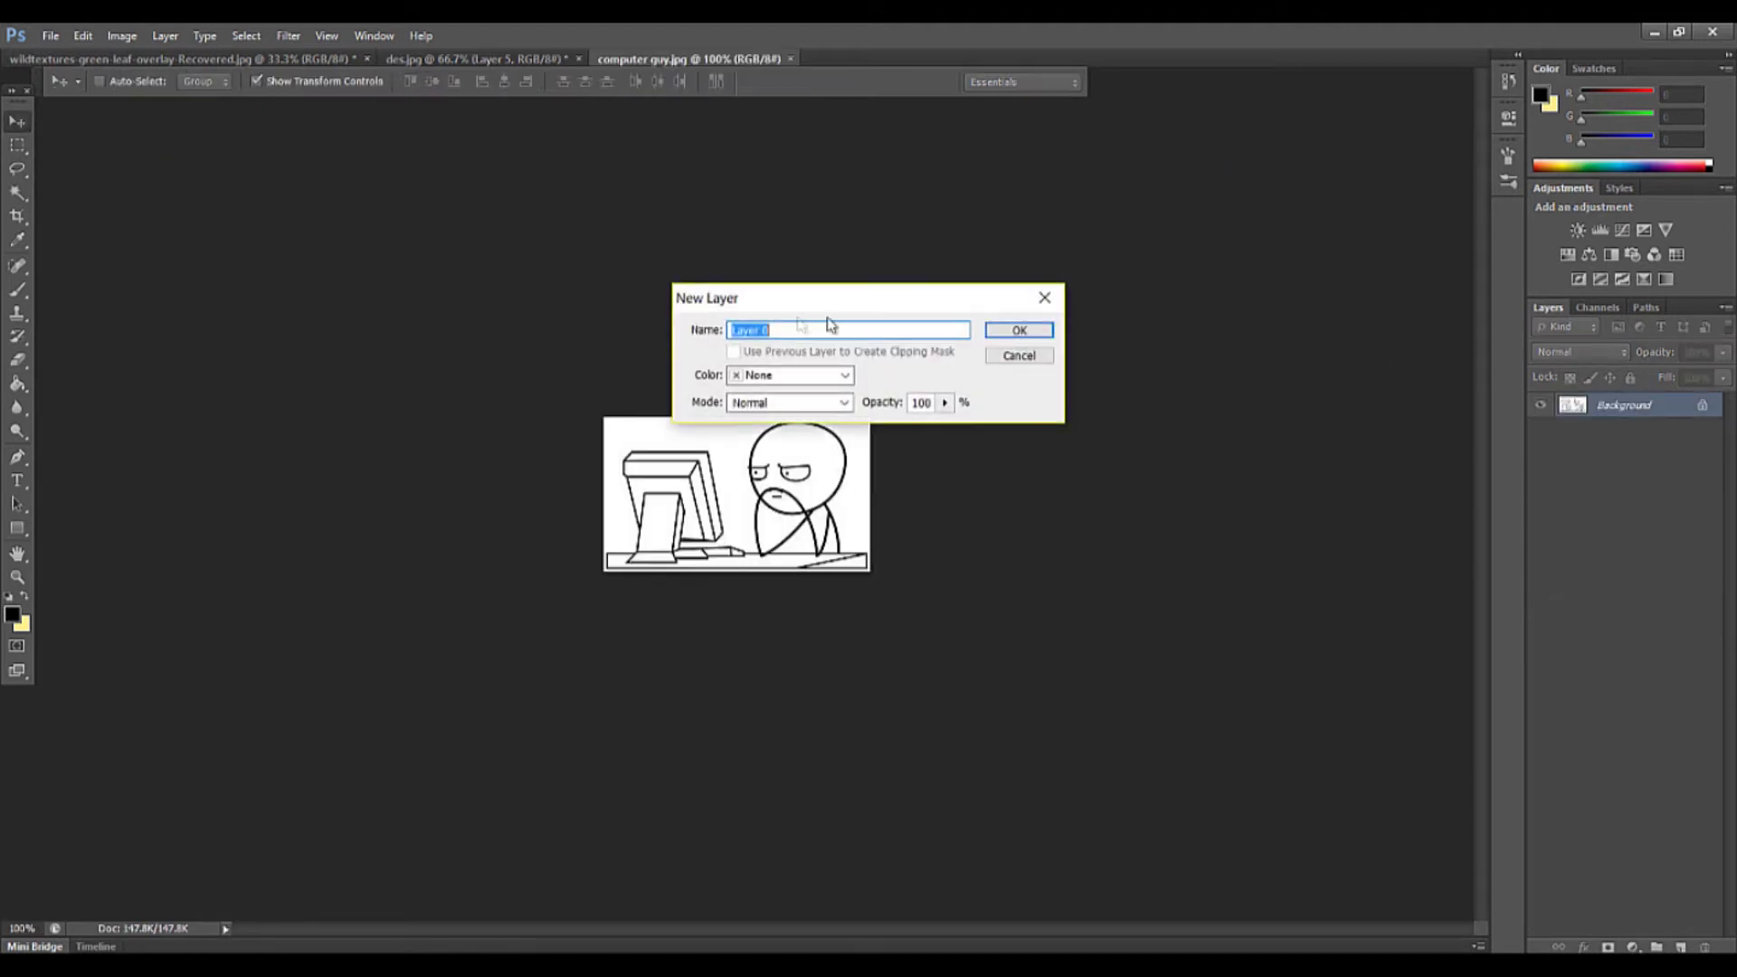
{"action": "left_click", "coordinate": [1036, 335]}
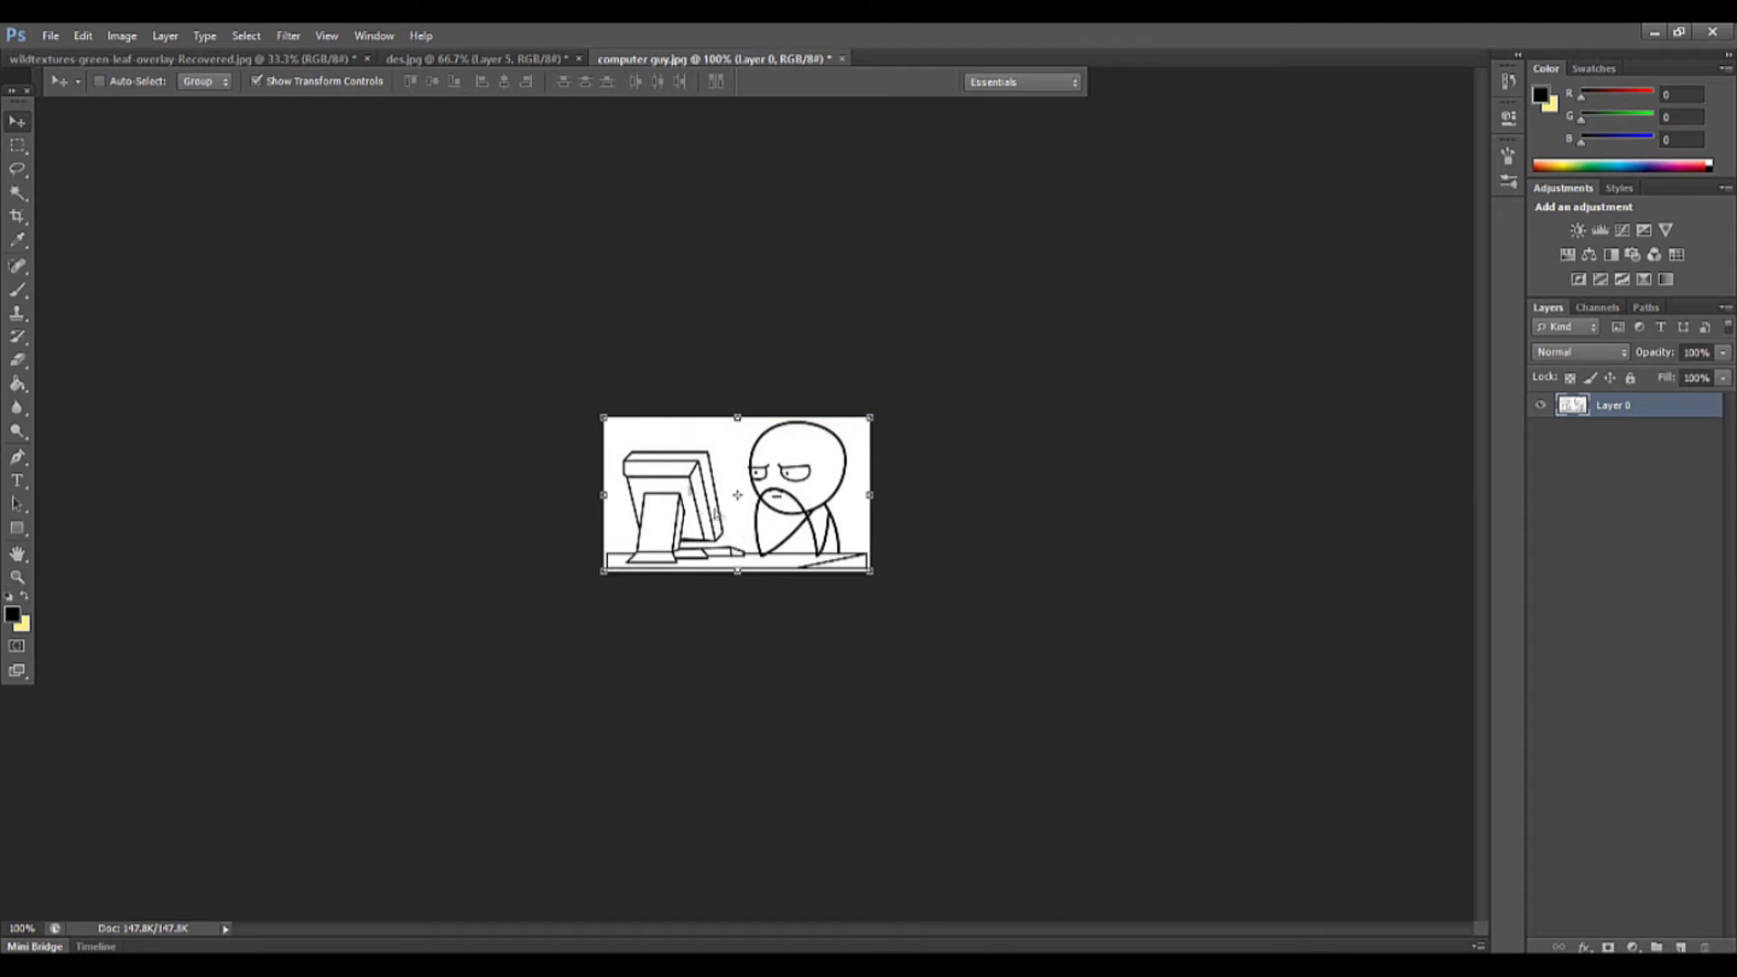
Transfer the computer guy drawing into des.jpg as a new layer over the small webcam frame
{"action": "key", "text": "ctrl+a"}
{"action": "key", "text": "ctrl+x"}
{"action": "key", "text": "ctrl+z"}
{"action": "left_click", "coordinate": [304, 60]}
{"action": "left_click", "coordinate": [746, 60]}
{"action": "key", "text": "ctrl+x"}
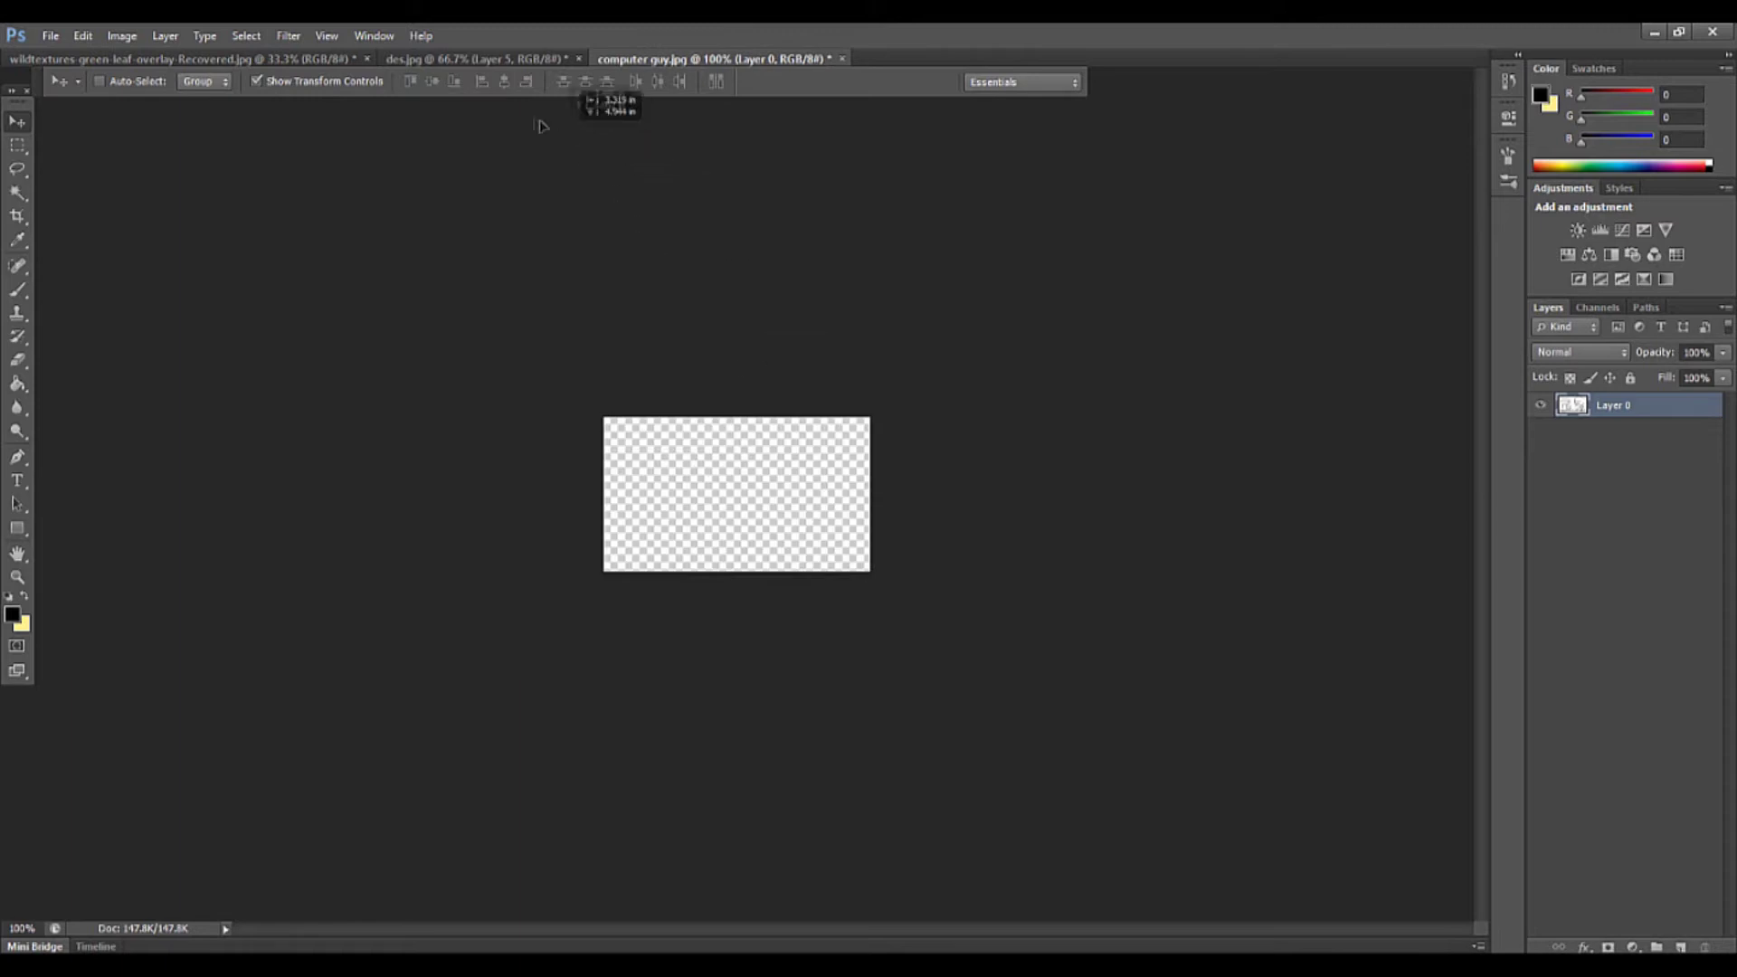
{"action": "left_click", "coordinate": [500, 60]}
{"action": "key", "text": "ctrl+v"}
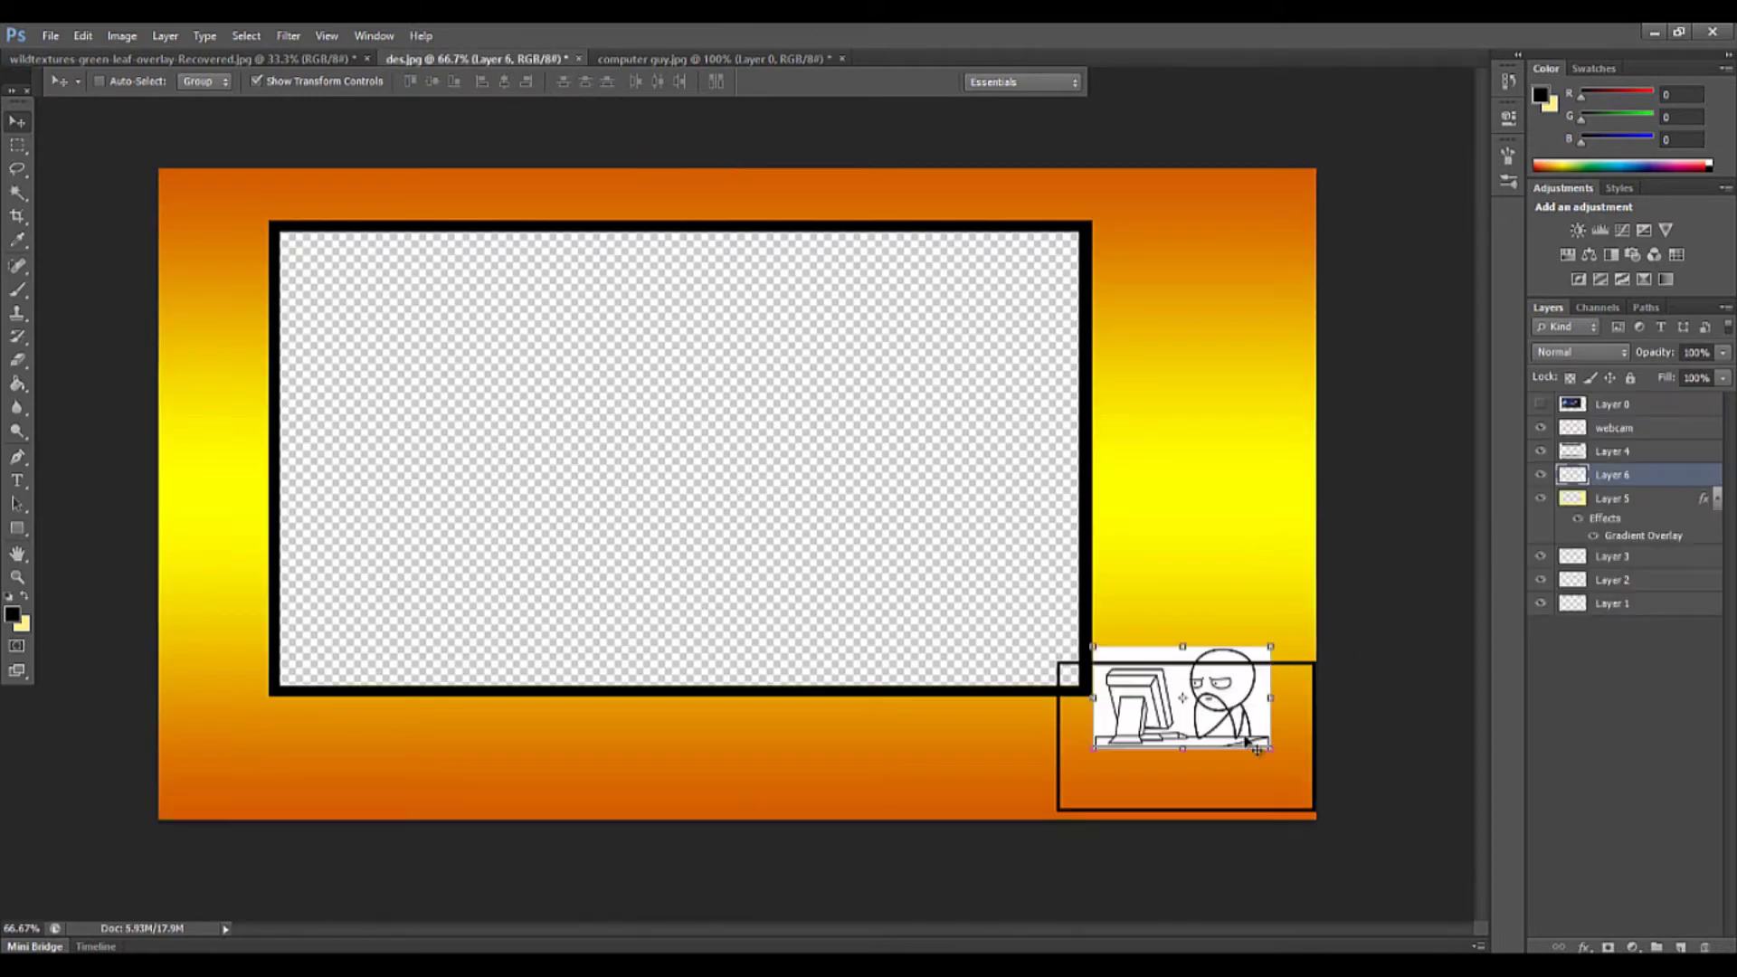
Move the drawing's layer to the top of the stack and align it with the webcam frame's upper-left corner
{"action": "mouse_move", "coordinate": [1207, 713]}
{"action": "left_mouse_down"}
{"action": "mouse_move", "coordinate": [1191, 743]}
{"action": "mouse_move", "coordinate": [1207, 739]}
{"action": "left_mouse_up"}
{"action": "left_click_drag", "start_coordinate": [1604, 479], "coordinate": [1609, 398]}
{"action": "left_click_drag", "start_coordinate": [1164, 745], "coordinate": [1129, 722]}
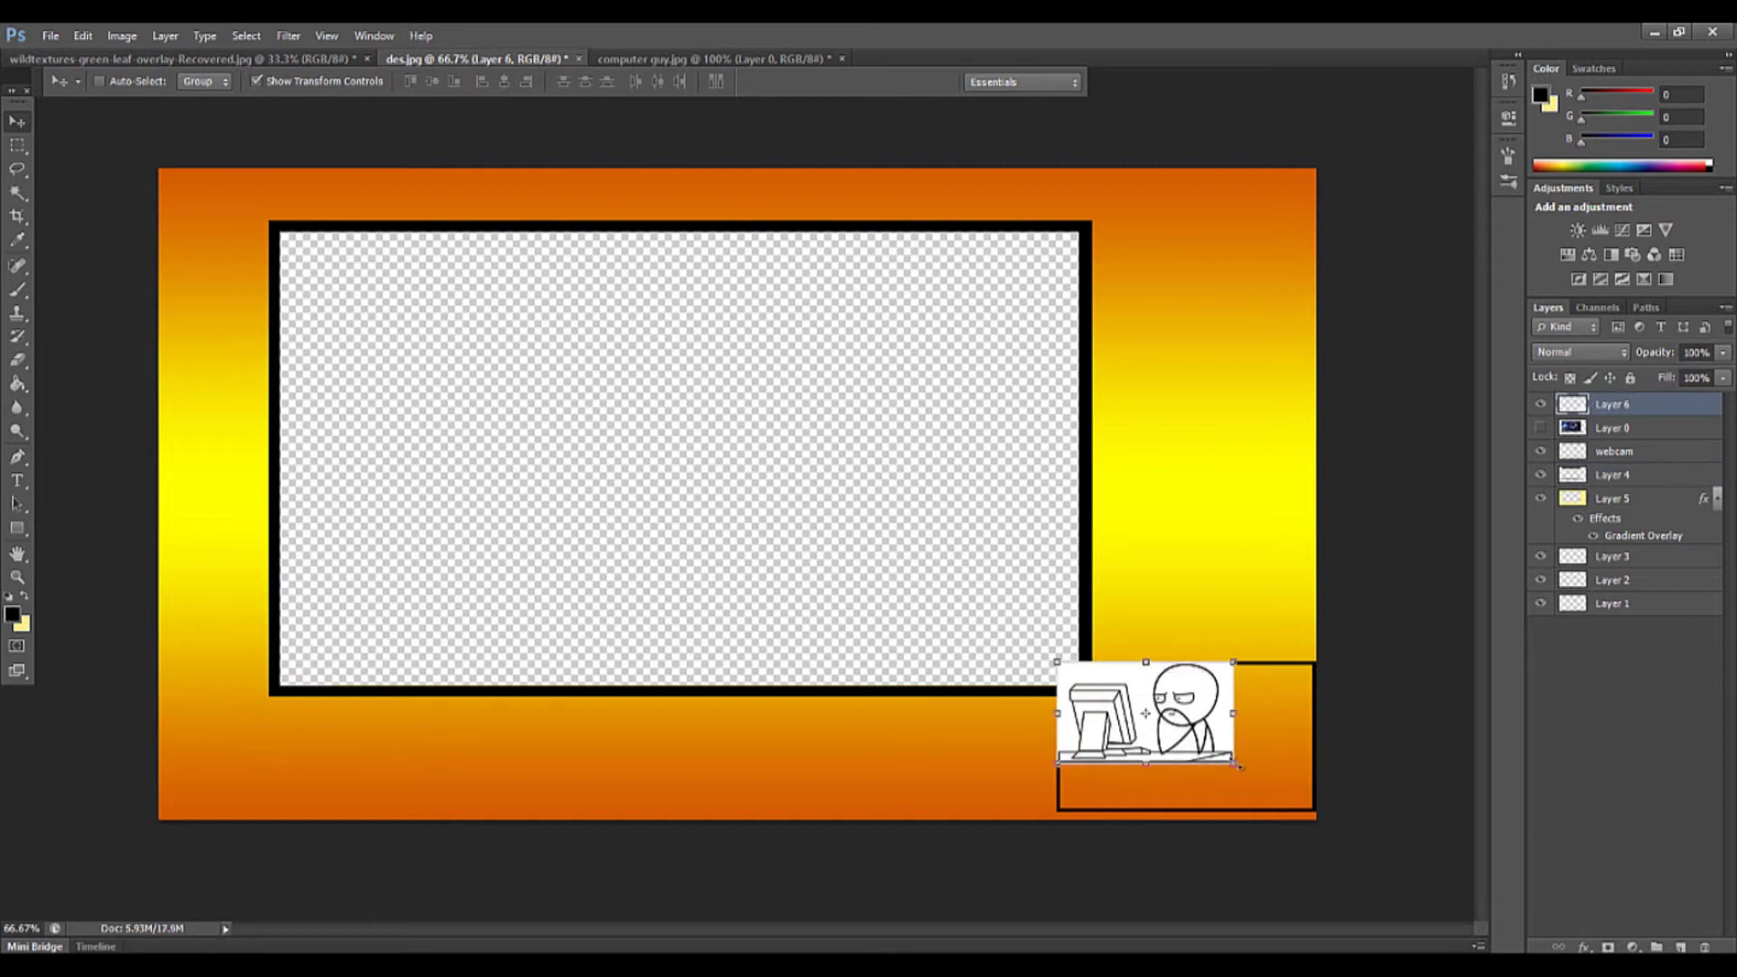
Enlarge the computer guy drawing to fill the small webcam frame and place its layer directly below the webcam layer
{"action": "left_click_drag", "start_coordinate": [1238, 764], "coordinate": [1316, 809]}
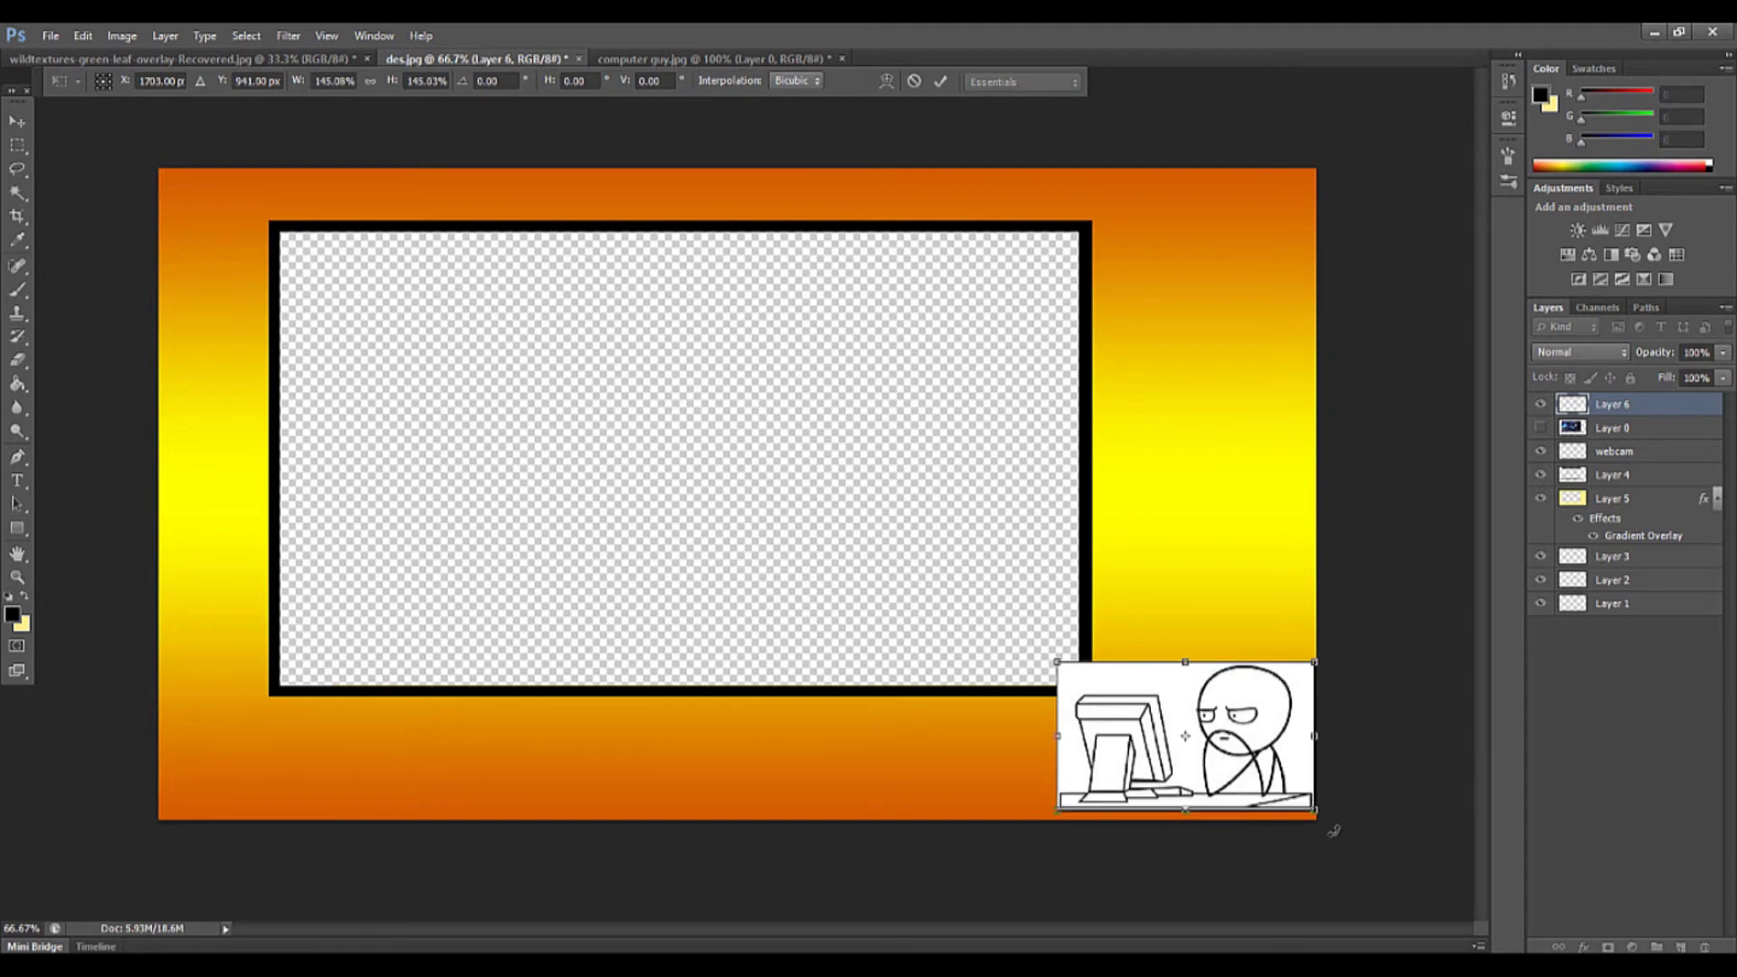
{"action": "key", "text": "Return"}
{"action": "left_click_drag", "start_coordinate": [1642, 415], "coordinate": [1643, 463]}
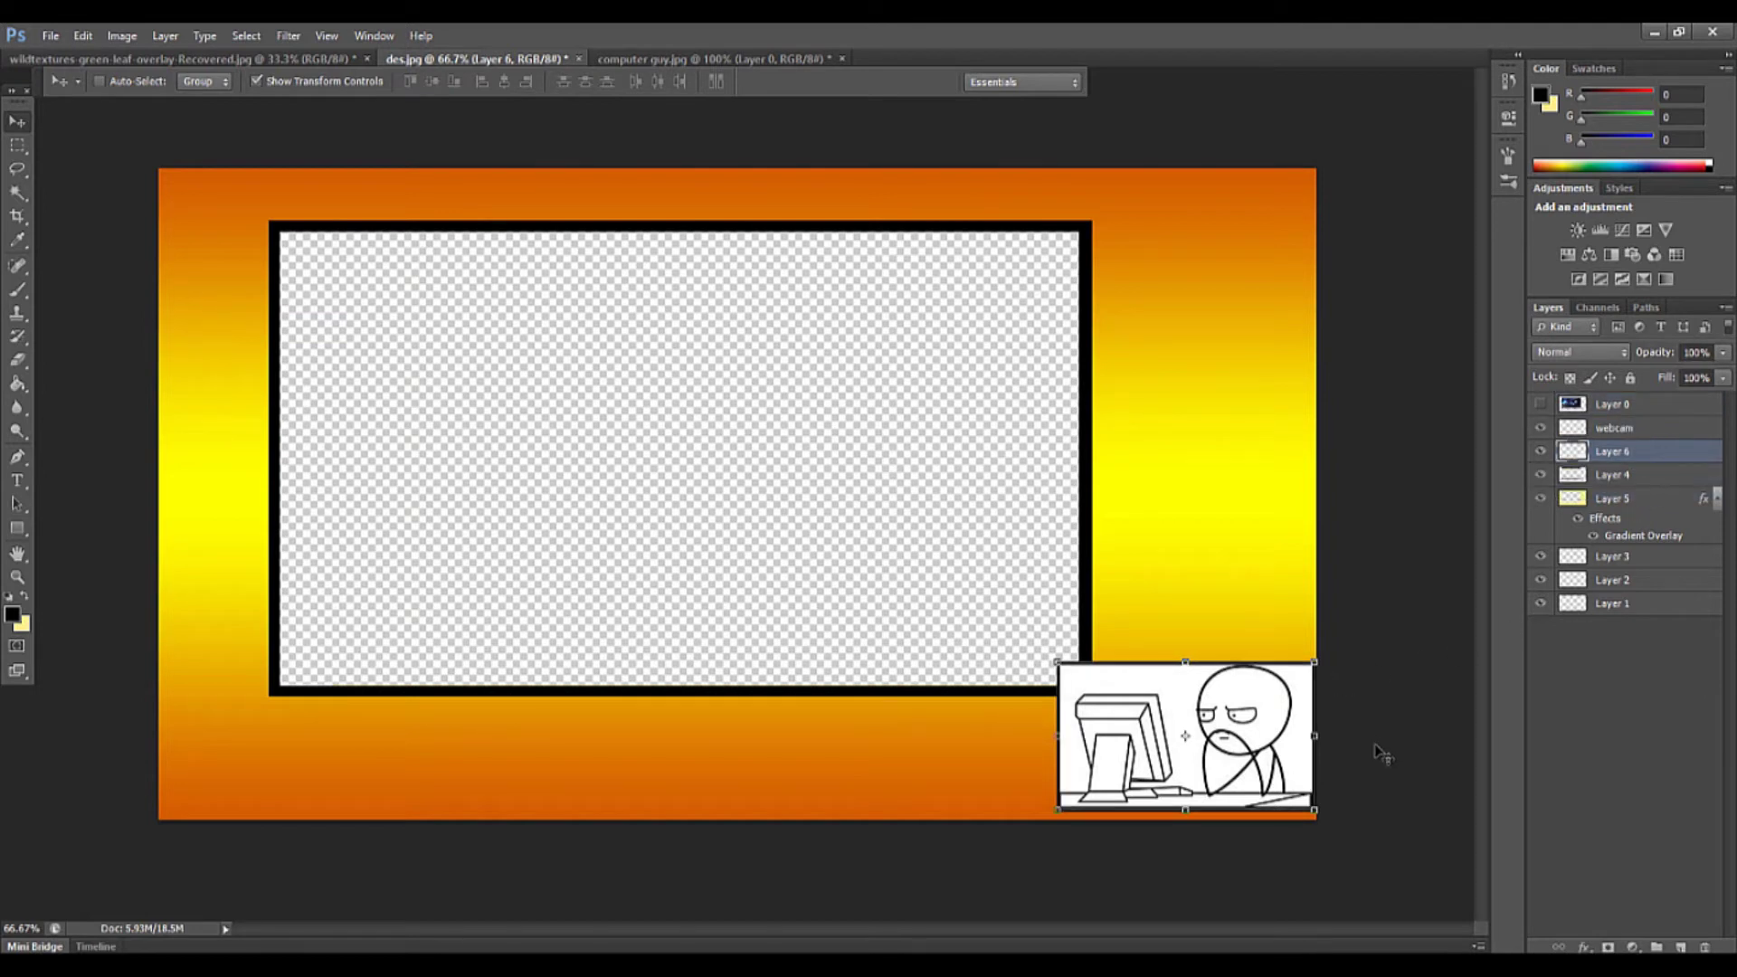
Add the text "iluvmmd" at the upper edge of the gameplay frame
{"action": "left_click", "coordinate": [13, 156]}
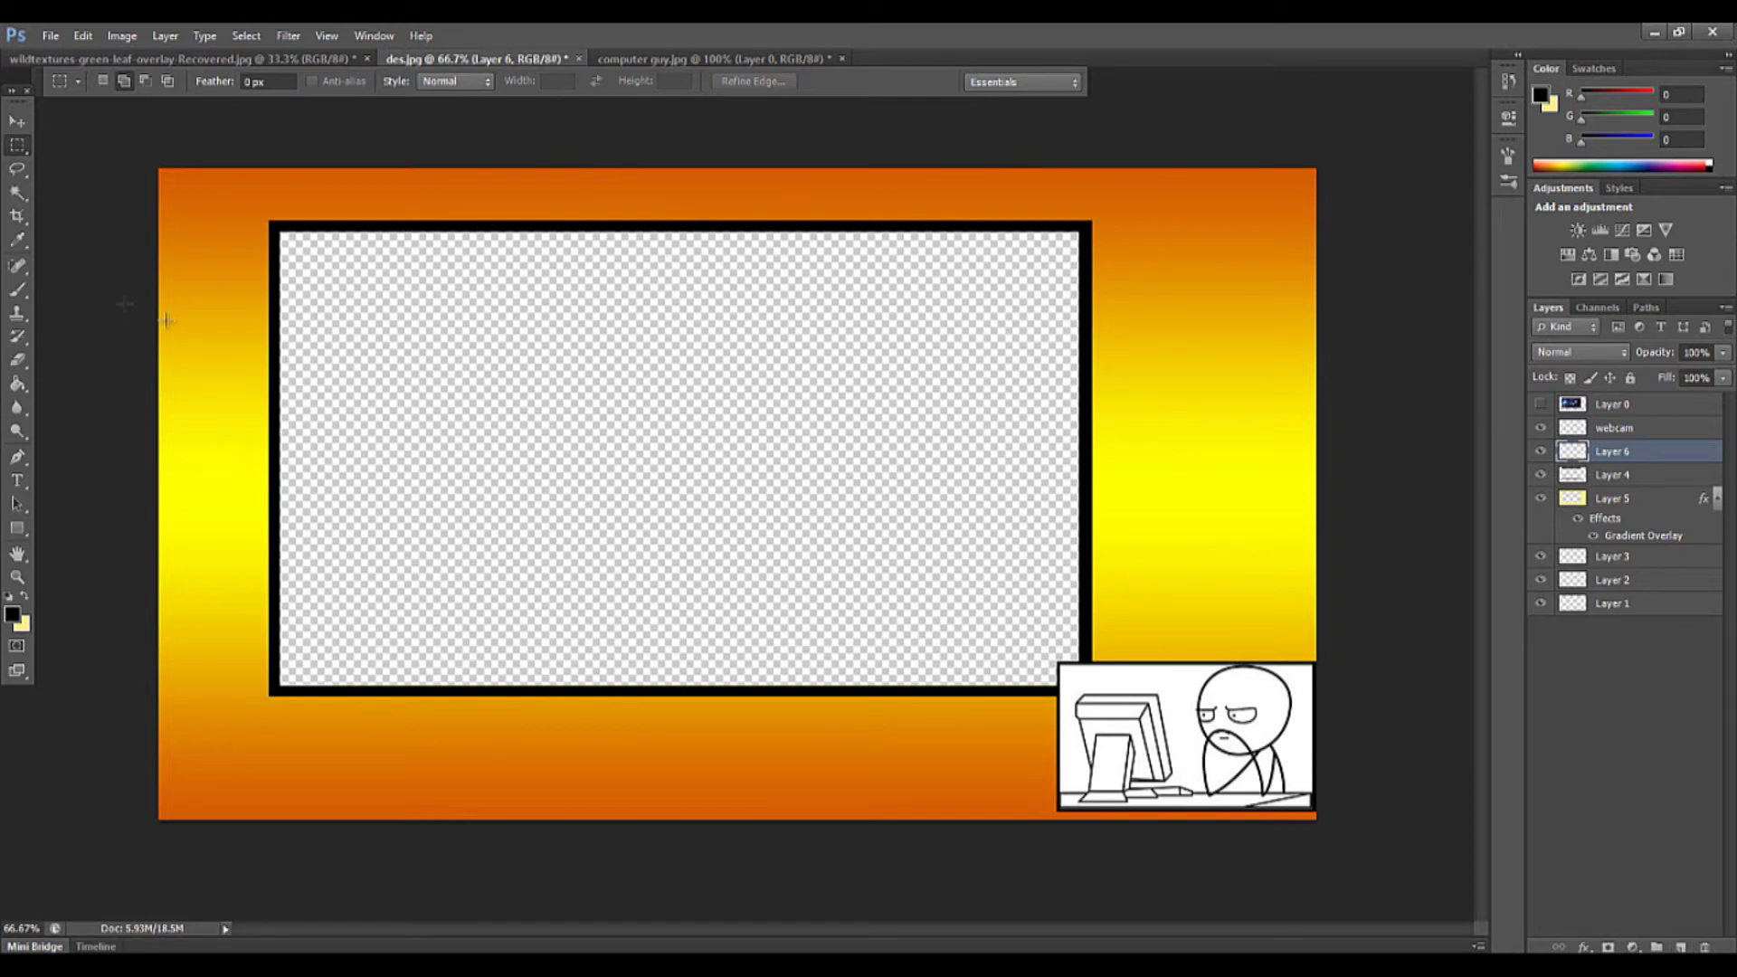
{"action": "left_click", "coordinate": [18, 481]}
{"action": "left_click", "coordinate": [480, 244]}
{"action": "type", "text": "Nuumnd"}
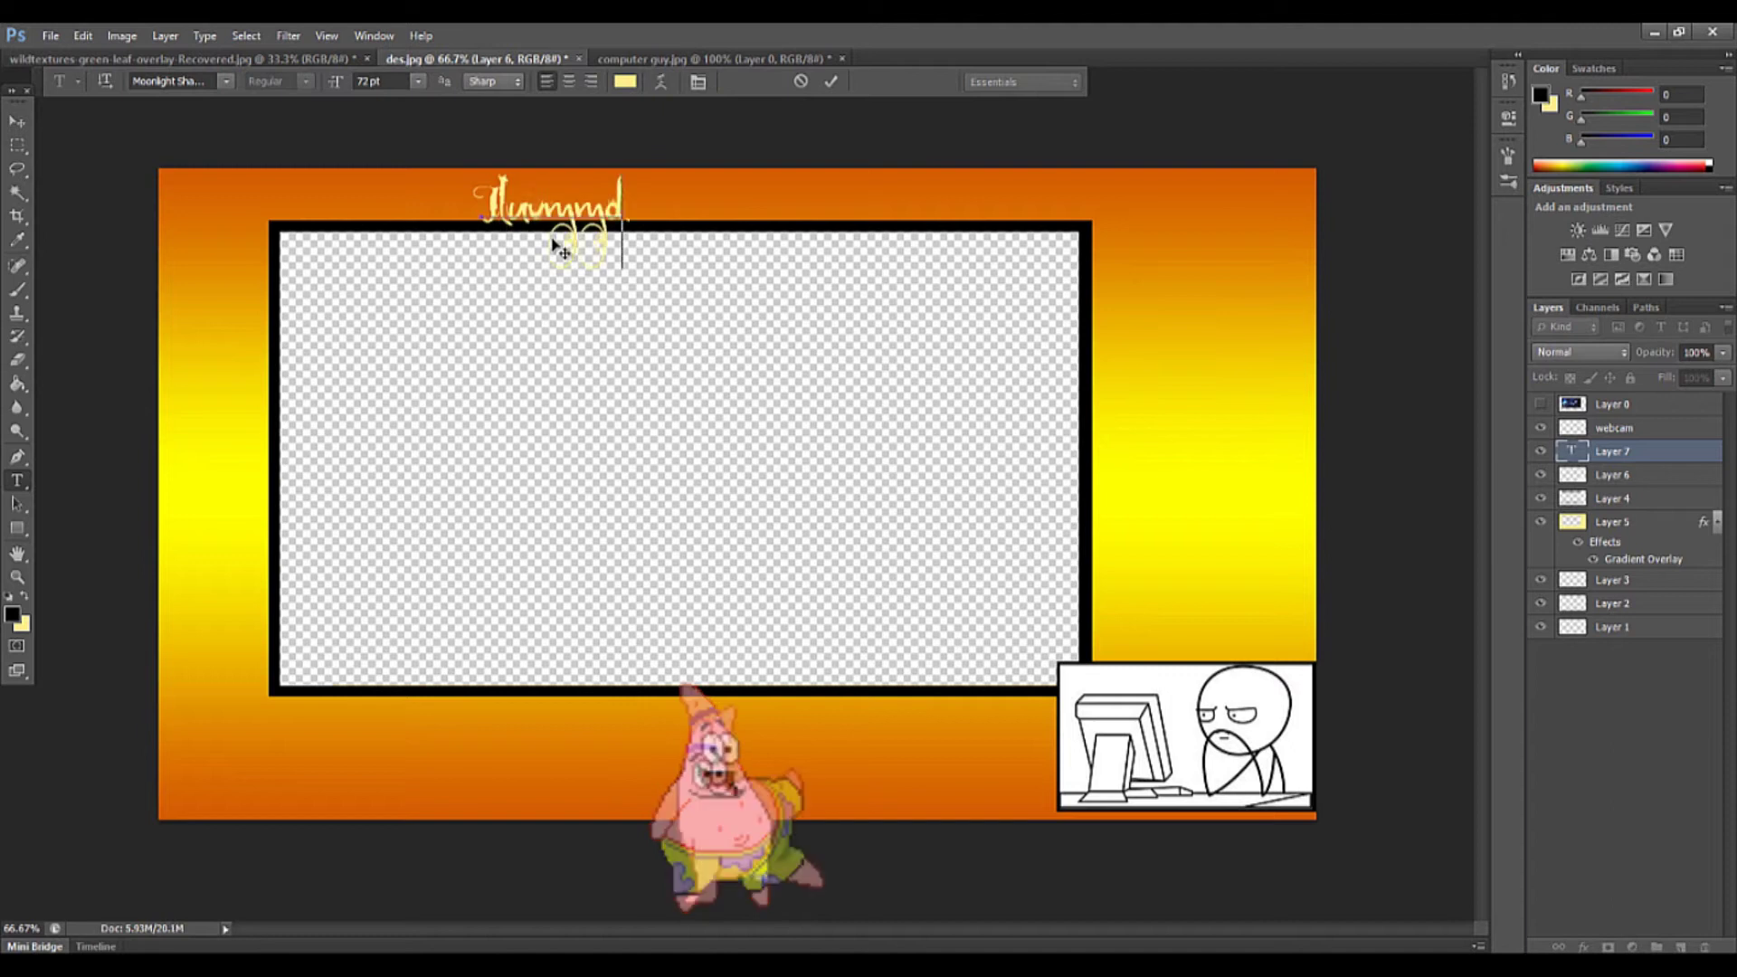
Set the iluvmmd text's font to Vermin Vibes and commit the text
{"action": "left_click", "coordinate": [226, 80]}
{"action": "scroll", "coordinate": [371, 489], "scroll_direction": "down", "scroll_amount": 2}
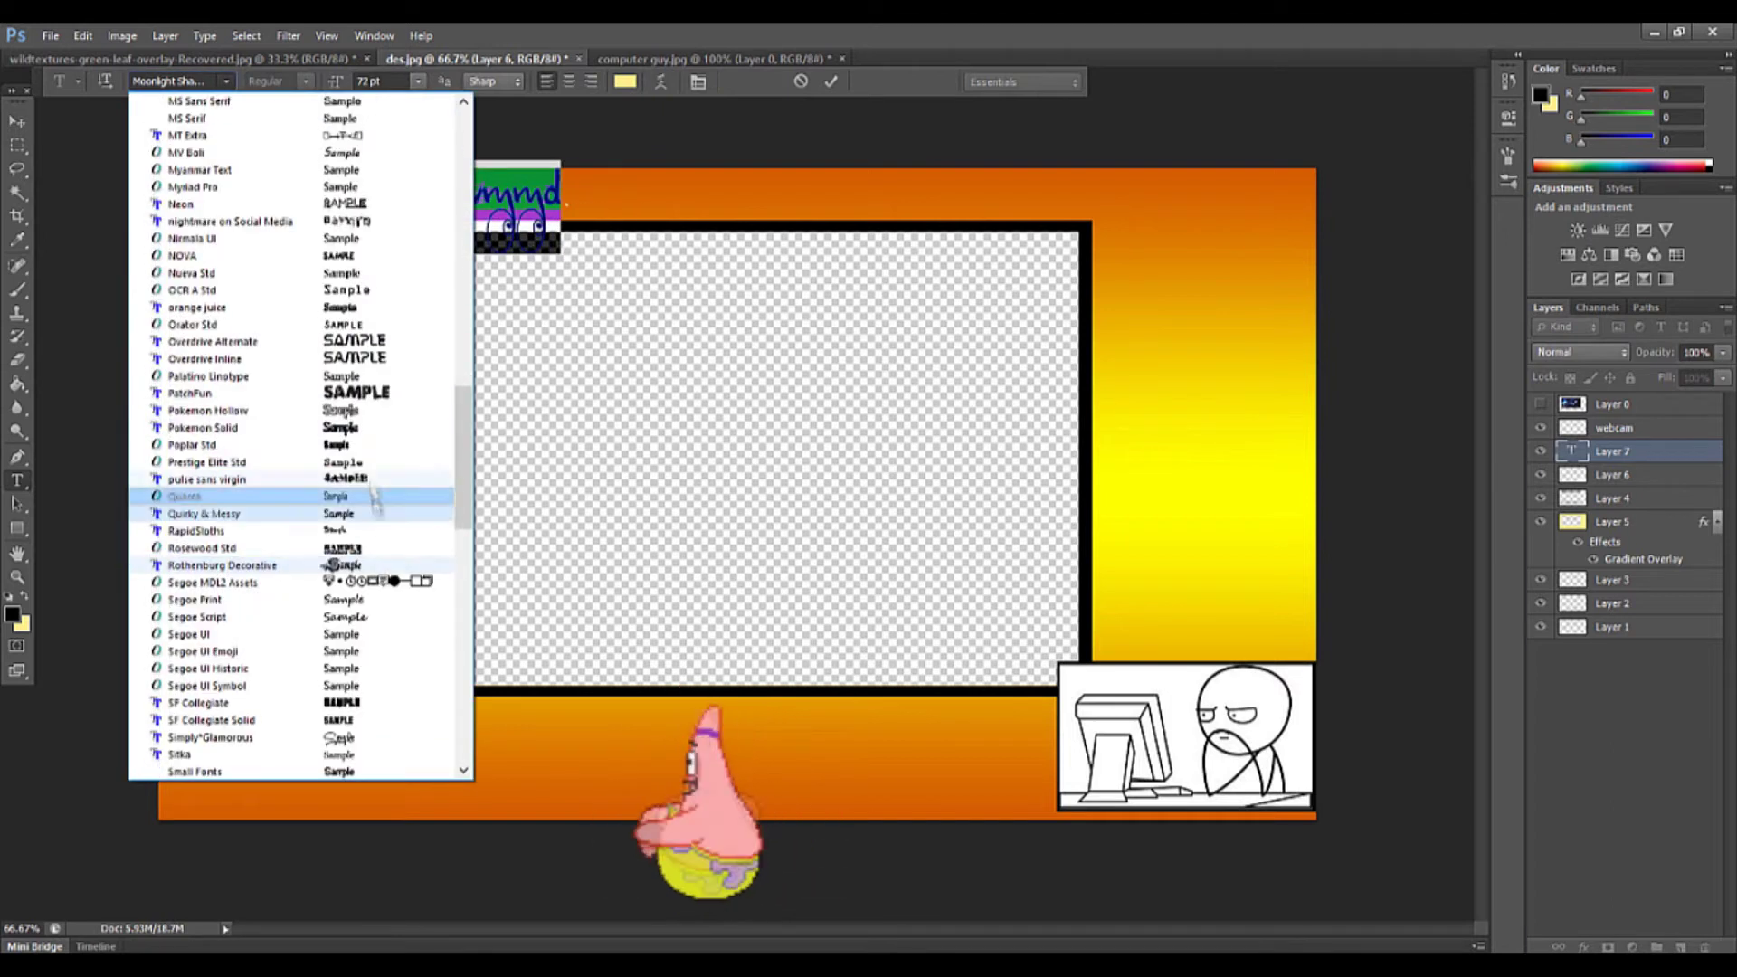
{"action": "left_click", "coordinate": [371, 432]}
{"action": "left_click", "coordinate": [226, 80]}
{"action": "scroll", "coordinate": [376, 687], "scroll_direction": "down", "scroll_amount": 4}
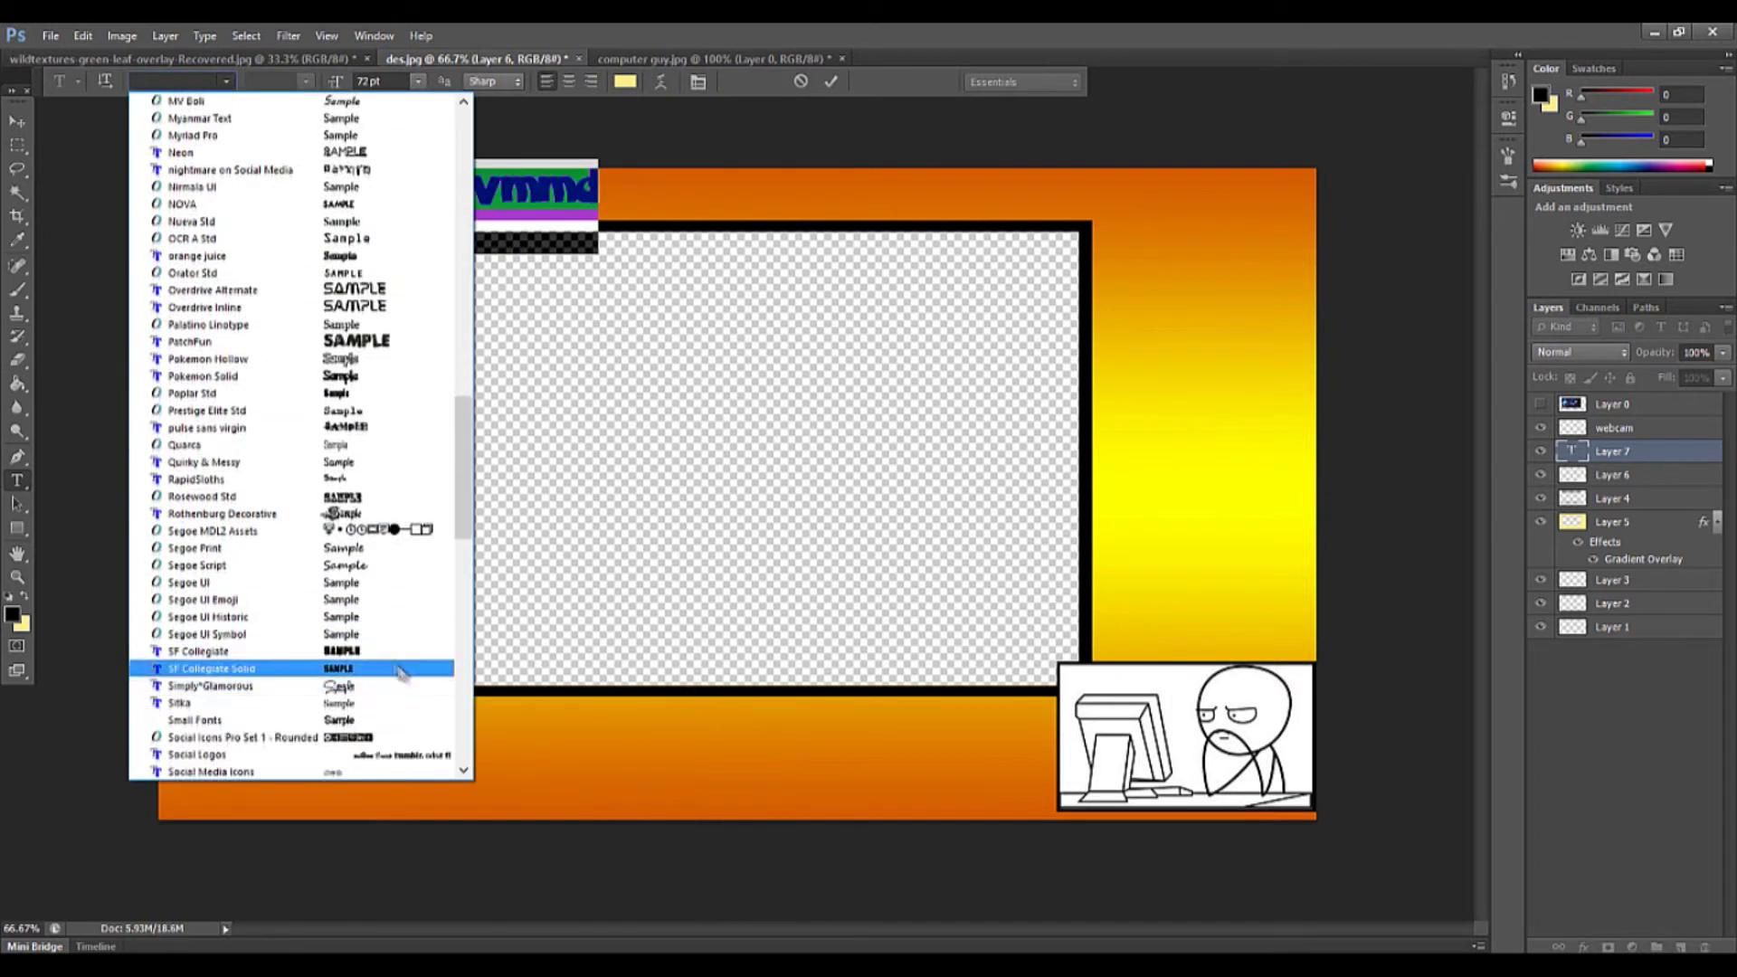
{"action": "scroll", "coordinate": [375, 724], "scroll_direction": "down", "scroll_amount": 3}
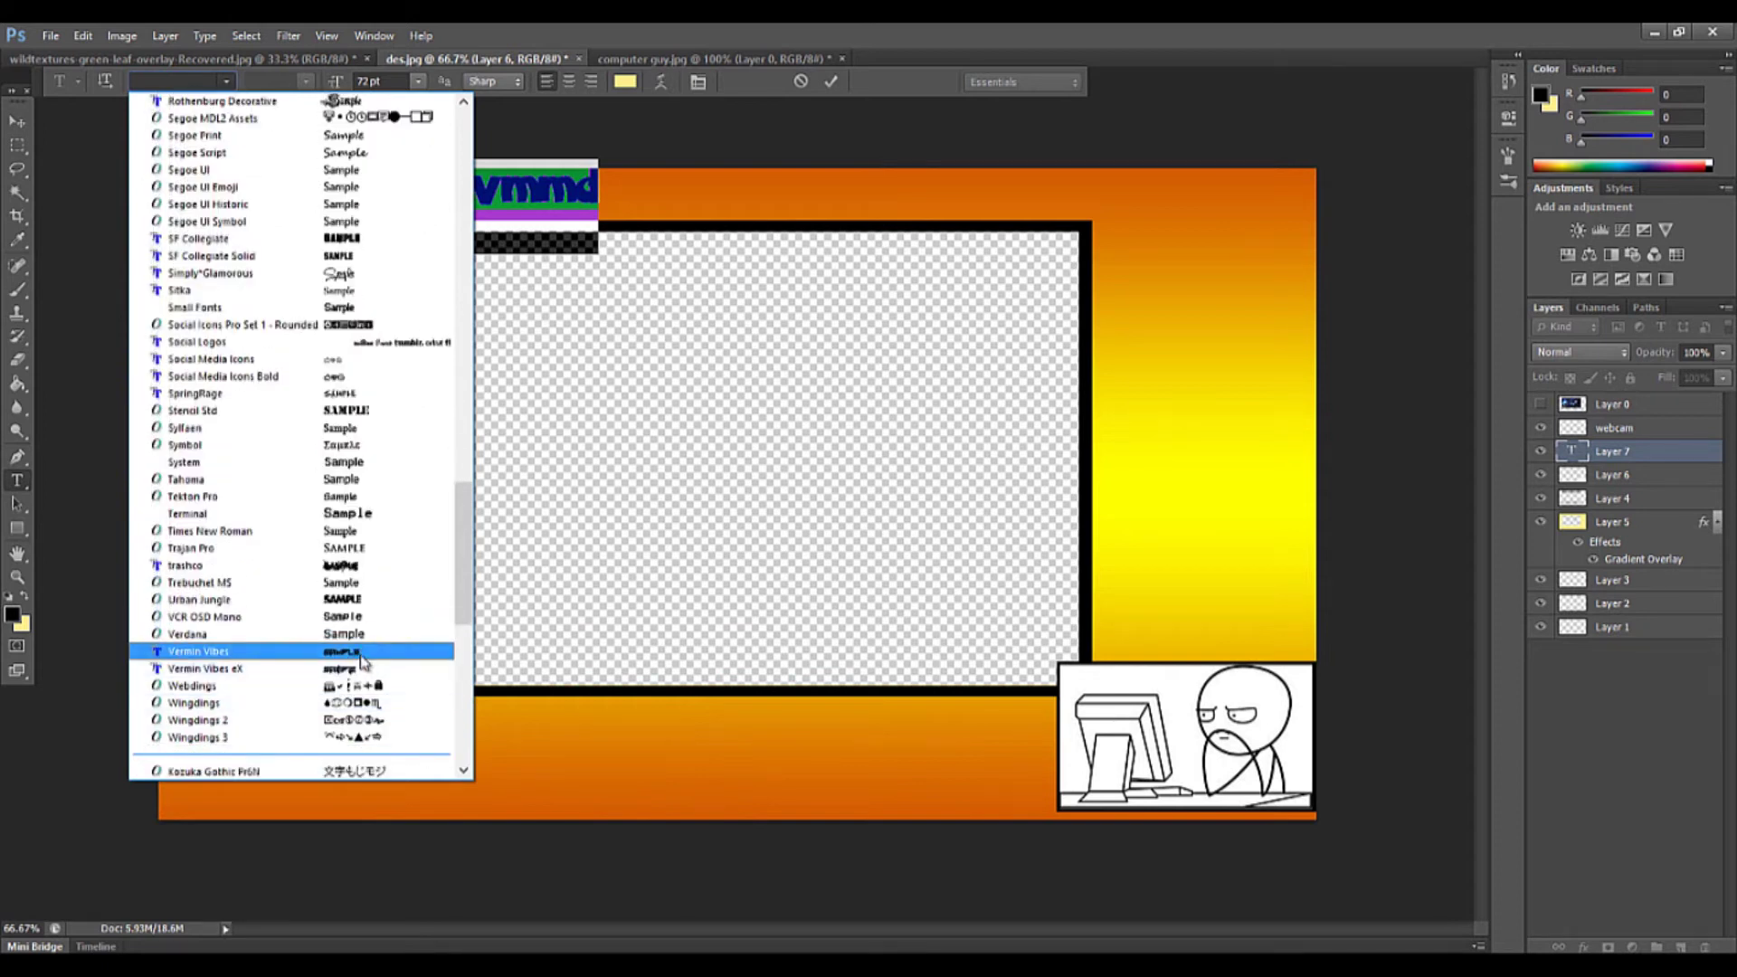
{"action": "left_click", "coordinate": [353, 651]}
{"action": "key", "text": "ctrl+Return"}
Give the iluvmmd text layer a gradient overlay running from black to dark grey
{"action": "right_click", "coordinate": [1683, 451]}
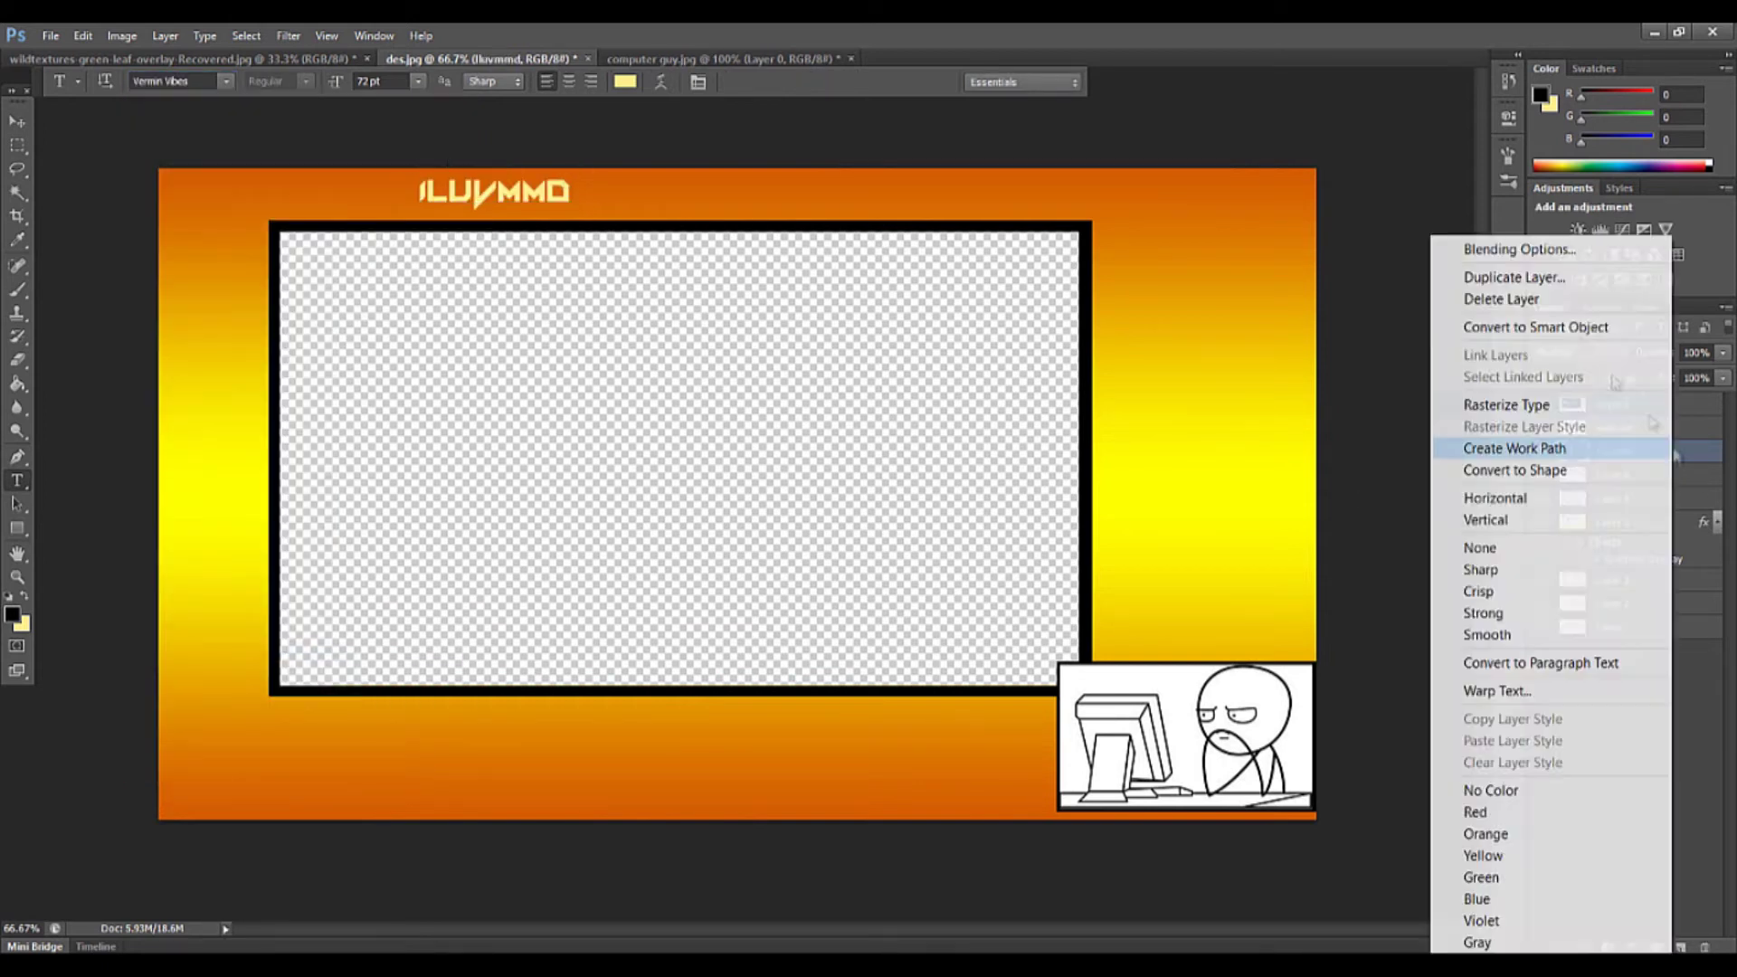
{"action": "left_click", "coordinate": [1474, 243]}
{"action": "left_click", "coordinate": [1034, 494]}
{"action": "left_click", "coordinate": [1262, 360]}
{"action": "double_click", "coordinate": [1330, 550]}
{"action": "left_click", "coordinate": [1027, 679]}
{"action": "left_click", "coordinate": [1438, 500]}
{"action": "left_click", "coordinate": [1311, 279]}
Add a black outside stroke and a softened smooth inner bevel to the iluvmmd text and apply the layer style
{"action": "left_click", "coordinate": [996, 392]}
{"action": "left_click", "coordinate": [1018, 333]}
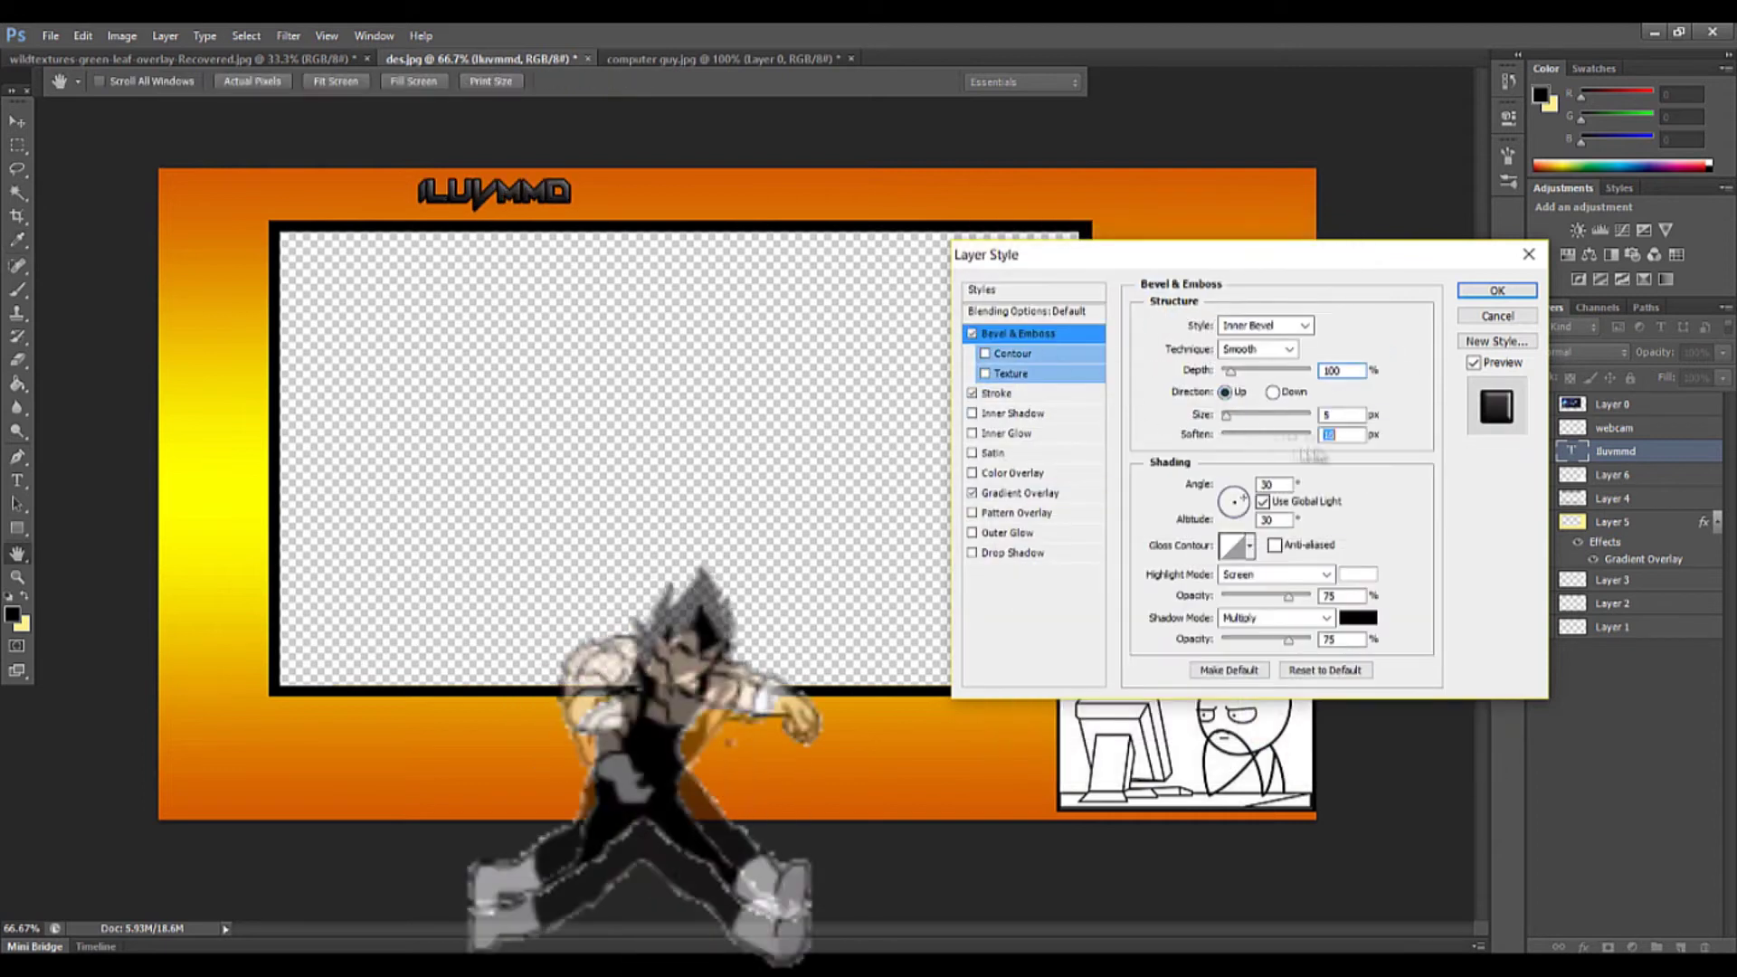
{"action": "left_click", "coordinate": [1074, 391]}
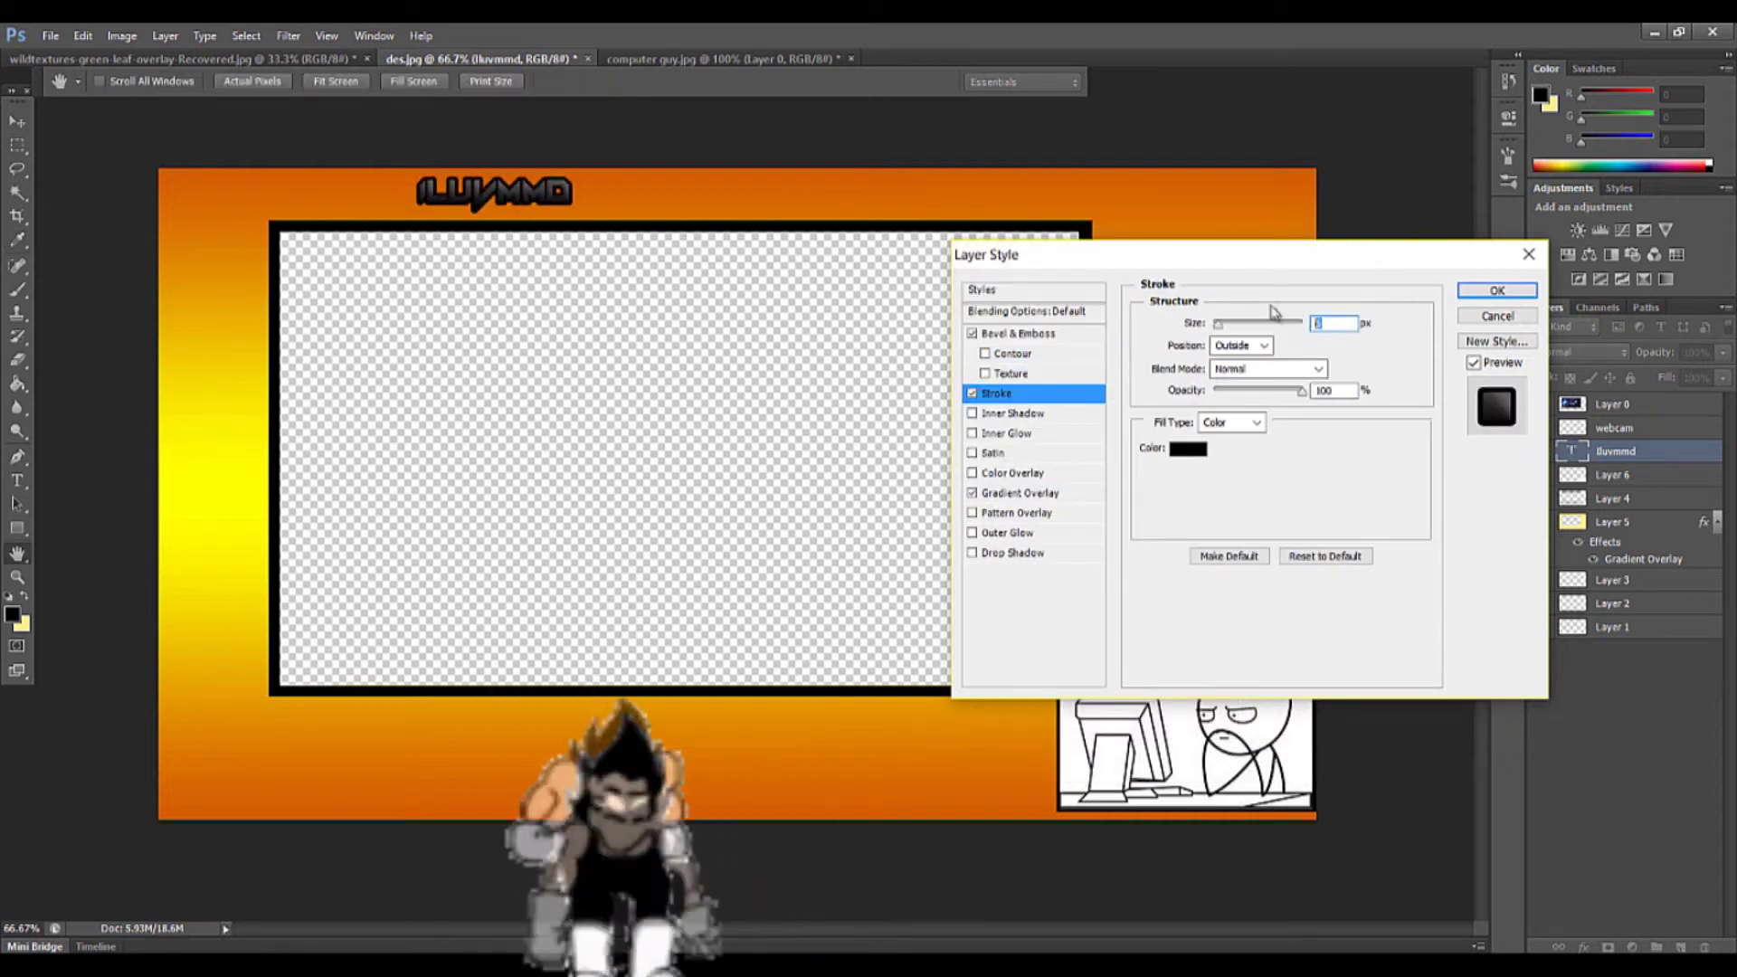
{"action": "key", "text": "Return"}
Scale the iluvmmd text to about 125% width and 110% height and centre it above the gameplay frame
{"action": "key", "text": "ctrl+t"}
{"action": "left_click_drag", "start_coordinate": [572, 162], "coordinate": [641, 161]}
{"action": "left_click_drag", "start_coordinate": [524, 192], "coordinate": [669, 197]}
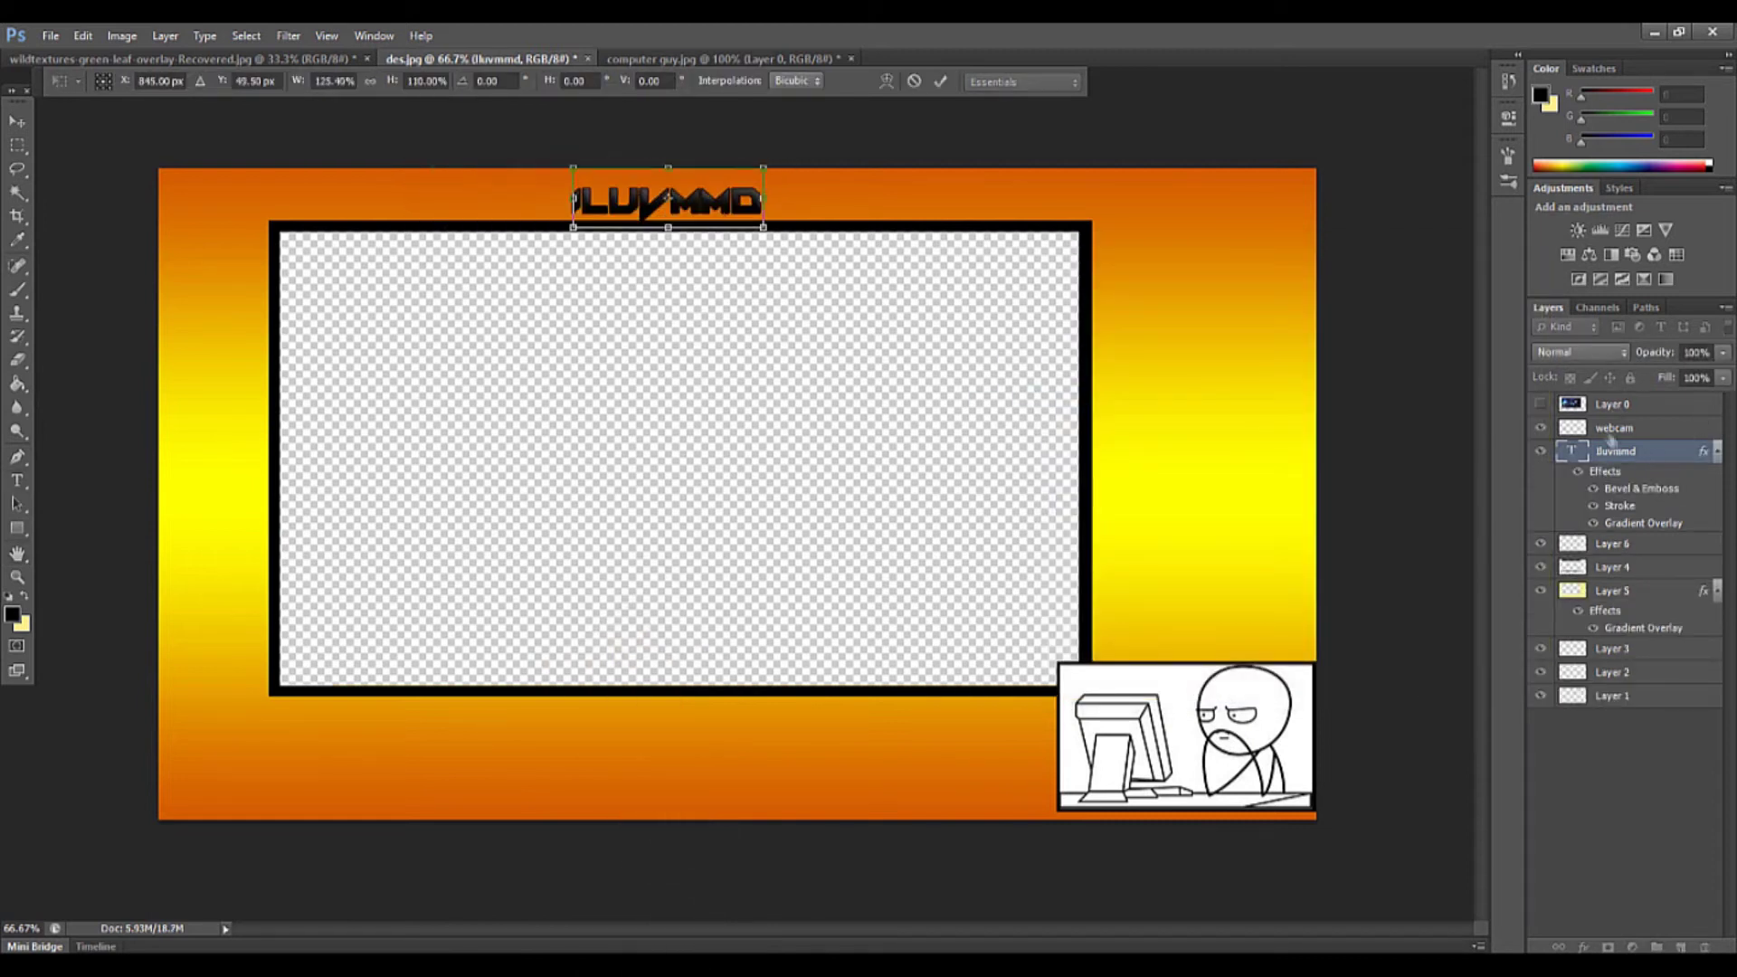
{"action": "key", "text": "Return"}
Add a gradient overlay to Layer 4, the gameplay border, and open its gradient for editing
{"action": "right_click", "coordinate": [1615, 568]}
{"action": "left_click", "coordinate": [1442, 290]}
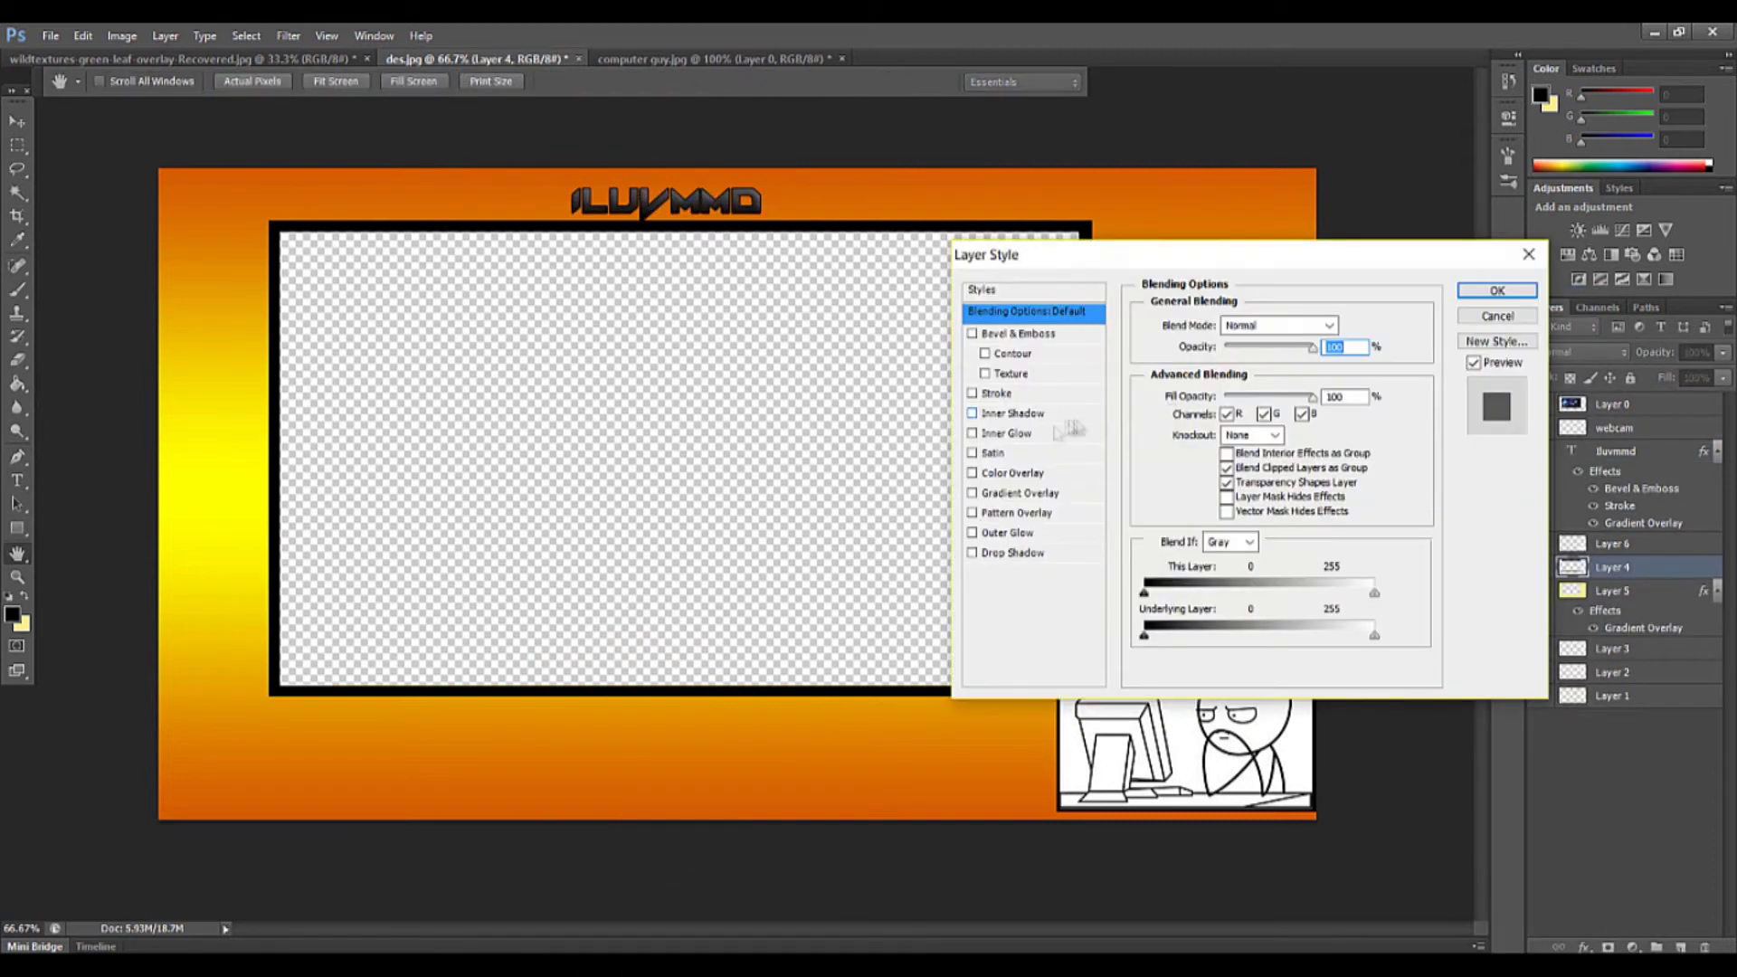
{"action": "left_click", "coordinate": [1045, 491]}
{"action": "left_click", "coordinate": [1257, 366]}
{"action": "double_click", "coordinate": [1330, 553]}
{"action": "left_click", "coordinate": [1074, 717]}
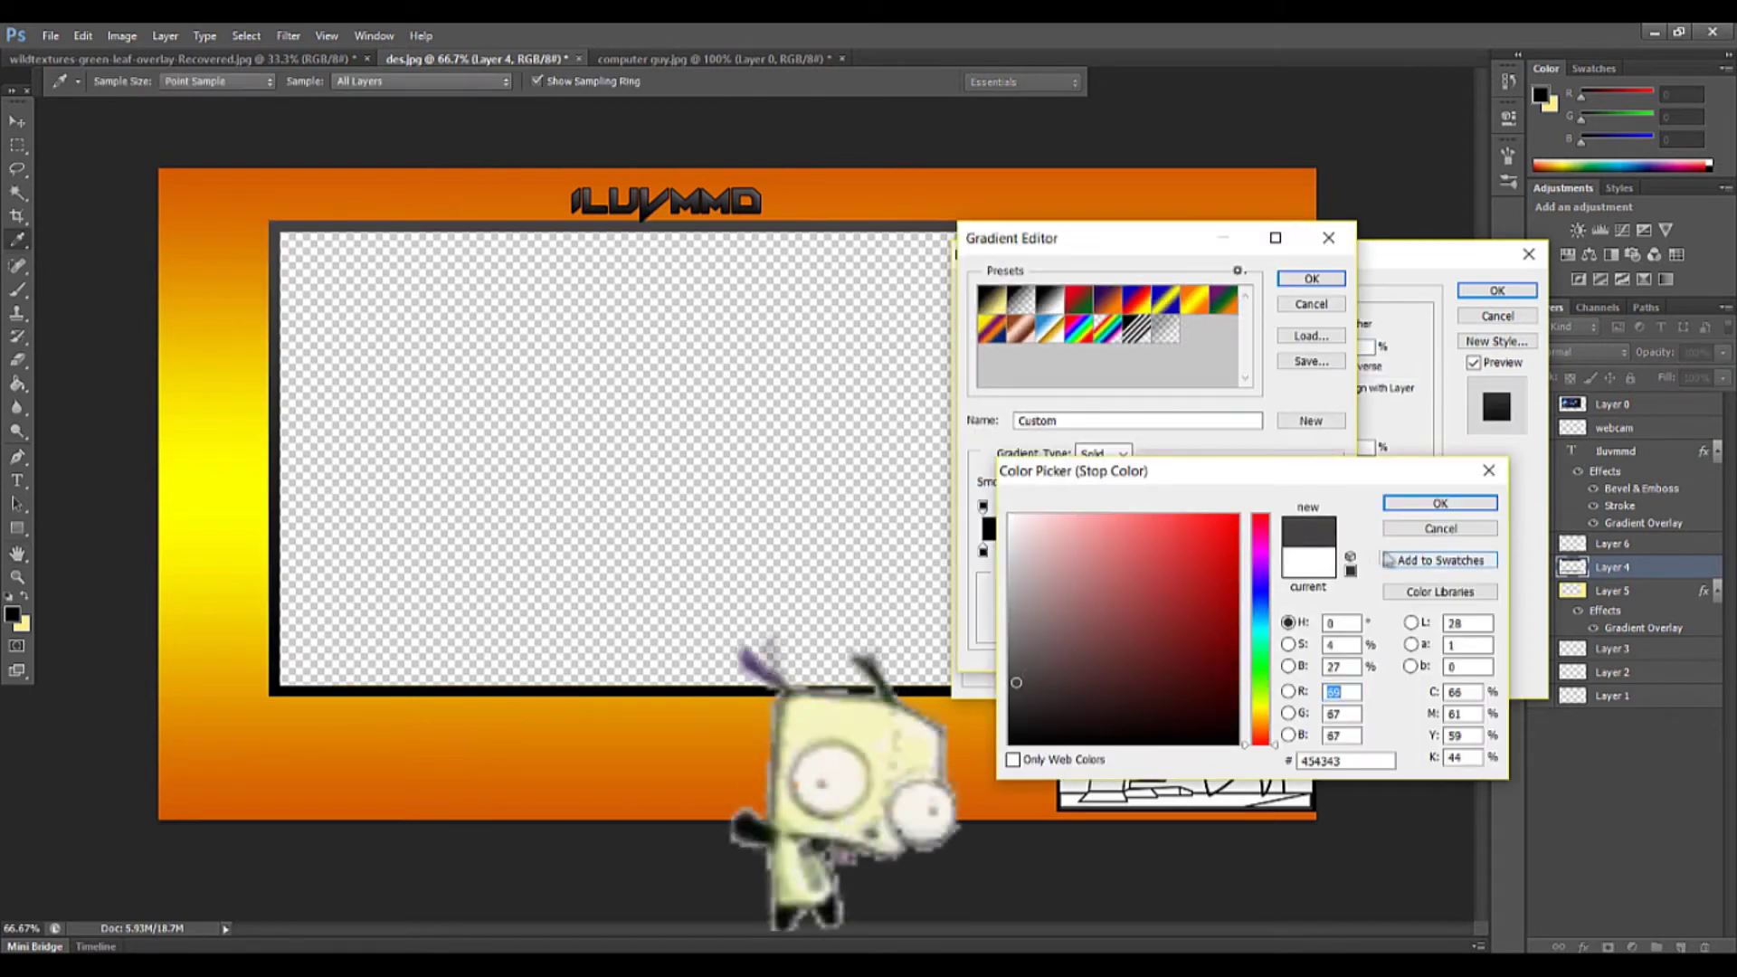
{"action": "left_click", "coordinate": [1441, 528]}
Load the Orange, Yellow, Orange gradient preset and make both end stops very dark red (R 43, G 4, B 5)
{"action": "left_click", "coordinate": [1194, 298]}
{"action": "double_click", "coordinate": [983, 549]}
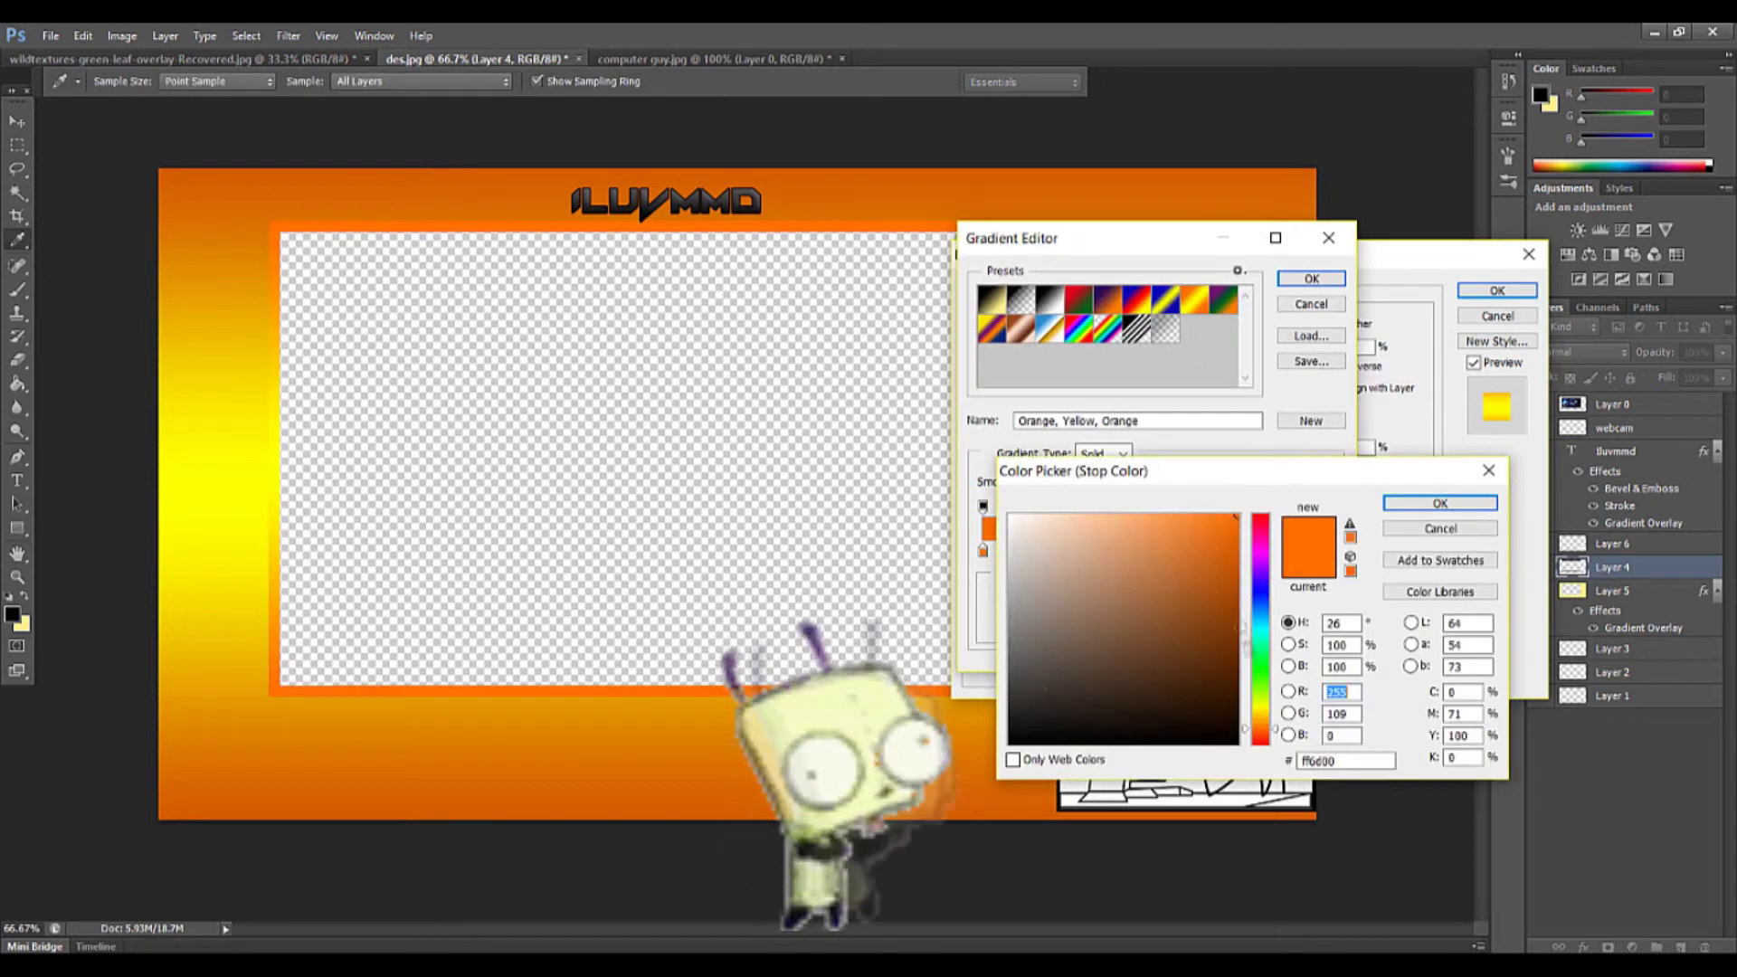
{"action": "left_click", "coordinate": [1015, 721]}
{"action": "left_click", "coordinate": [1213, 702]}
{"action": "key", "text": "Return"}
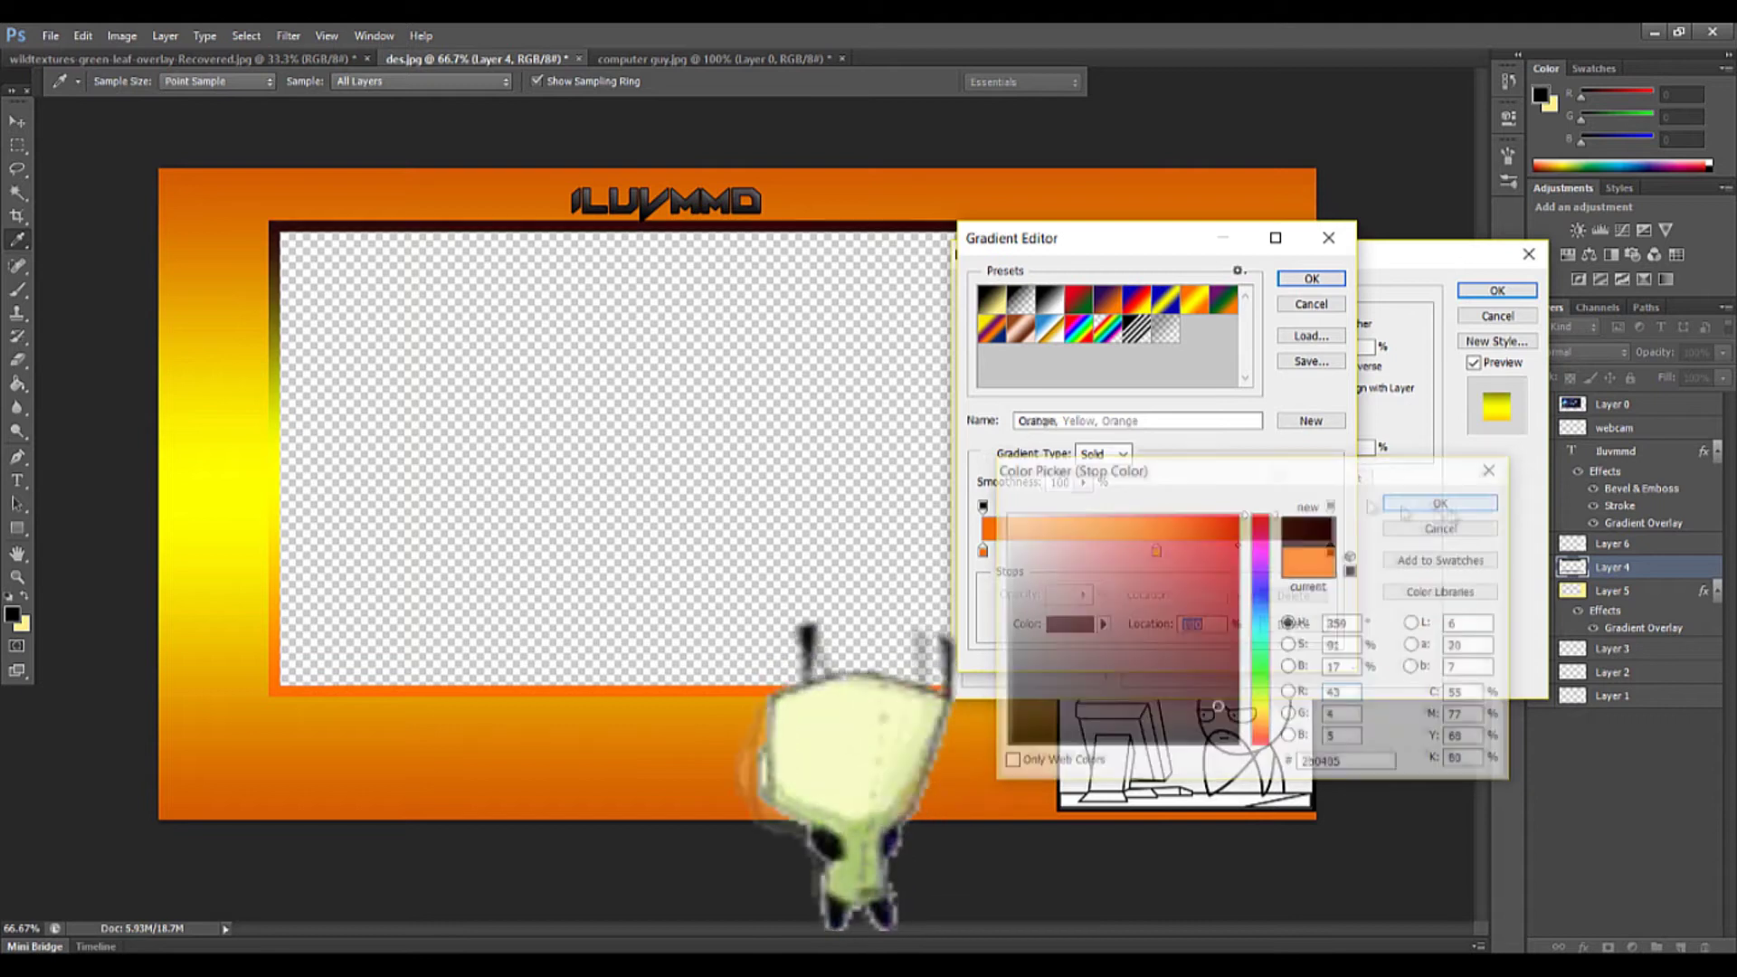
{"action": "left_click_drag", "start_coordinate": [983, 549], "coordinate": [986, 588]}
{"action": "left_click", "coordinate": [983, 551]}
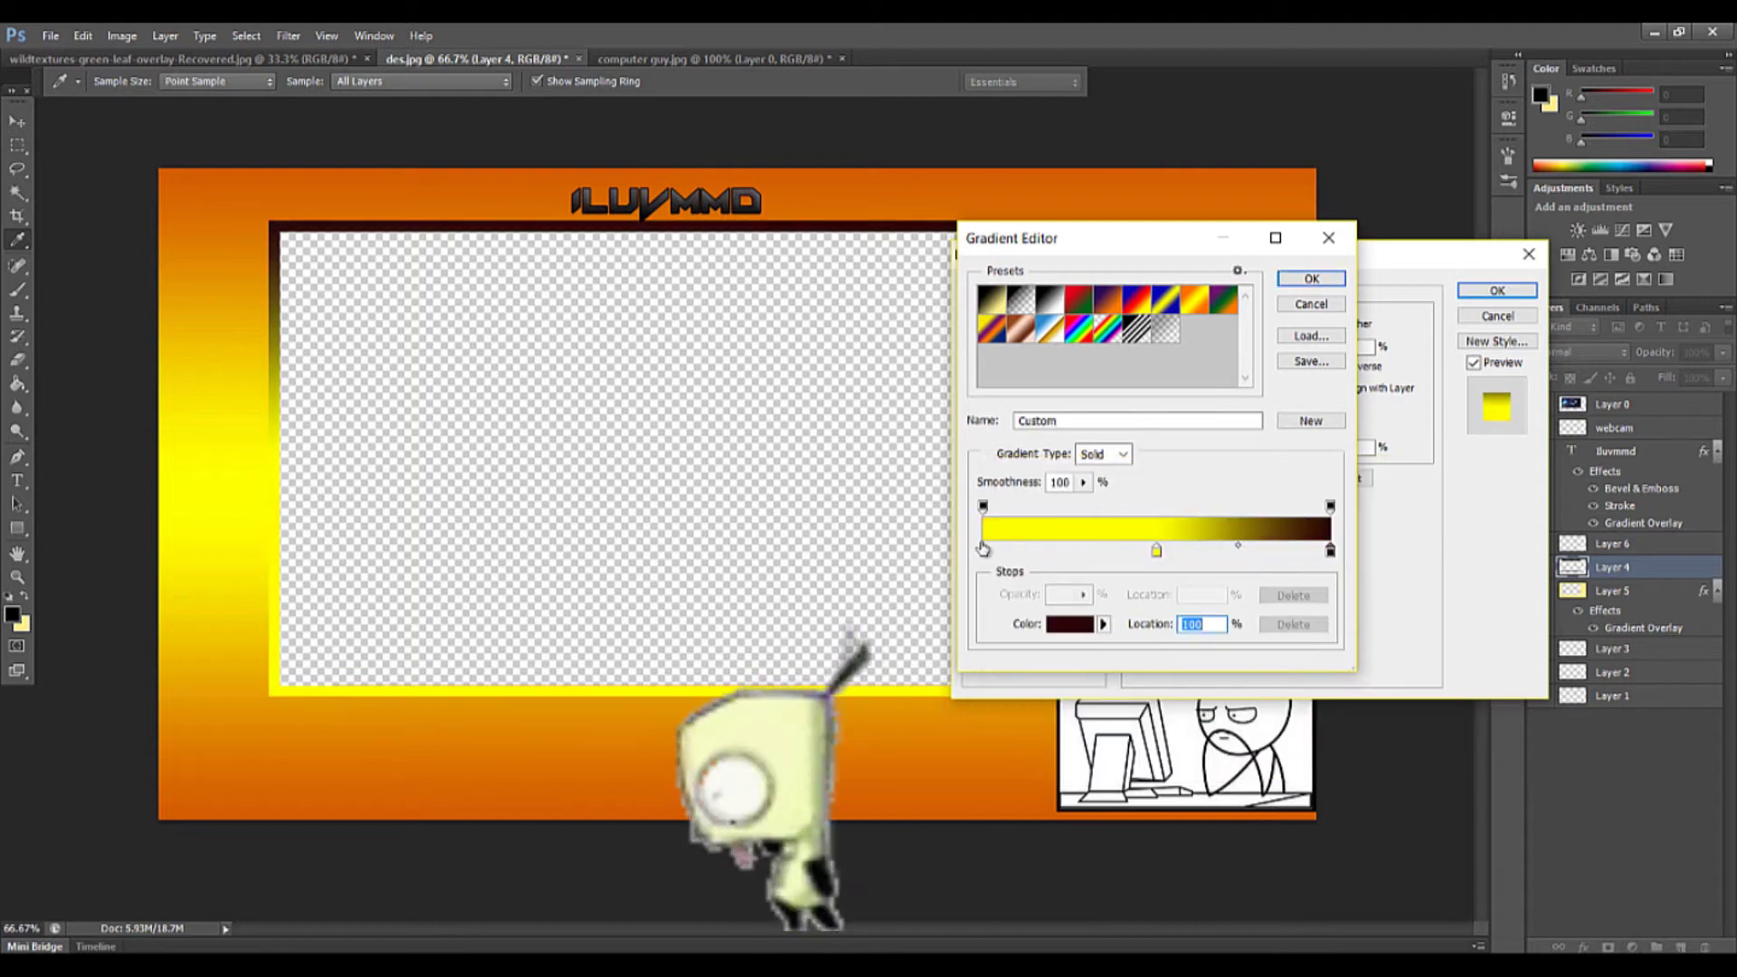
Set the gradient's middle stop to dark red 4c0c0c and accept the gradient
{"action": "double_click", "coordinate": [1157, 551]}
{"action": "left_click", "coordinate": [1156, 553]}
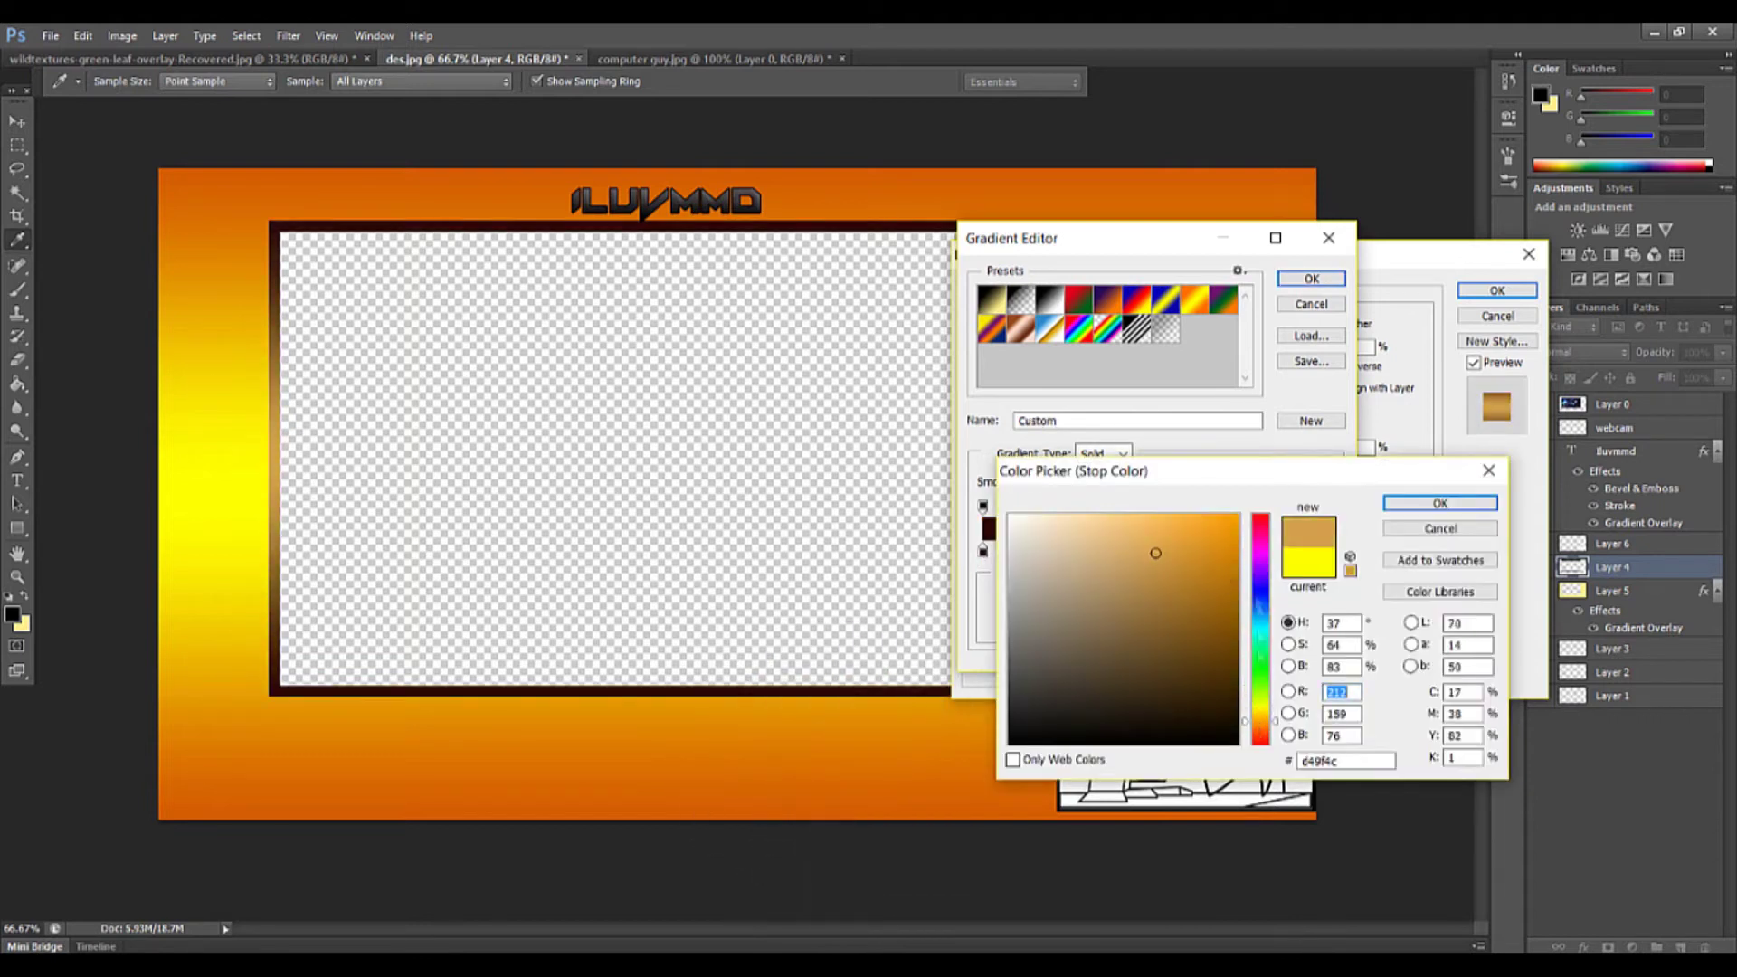
{"action": "left_click", "coordinate": [1258, 516]}
{"action": "left_click", "coordinate": [1201, 676]}
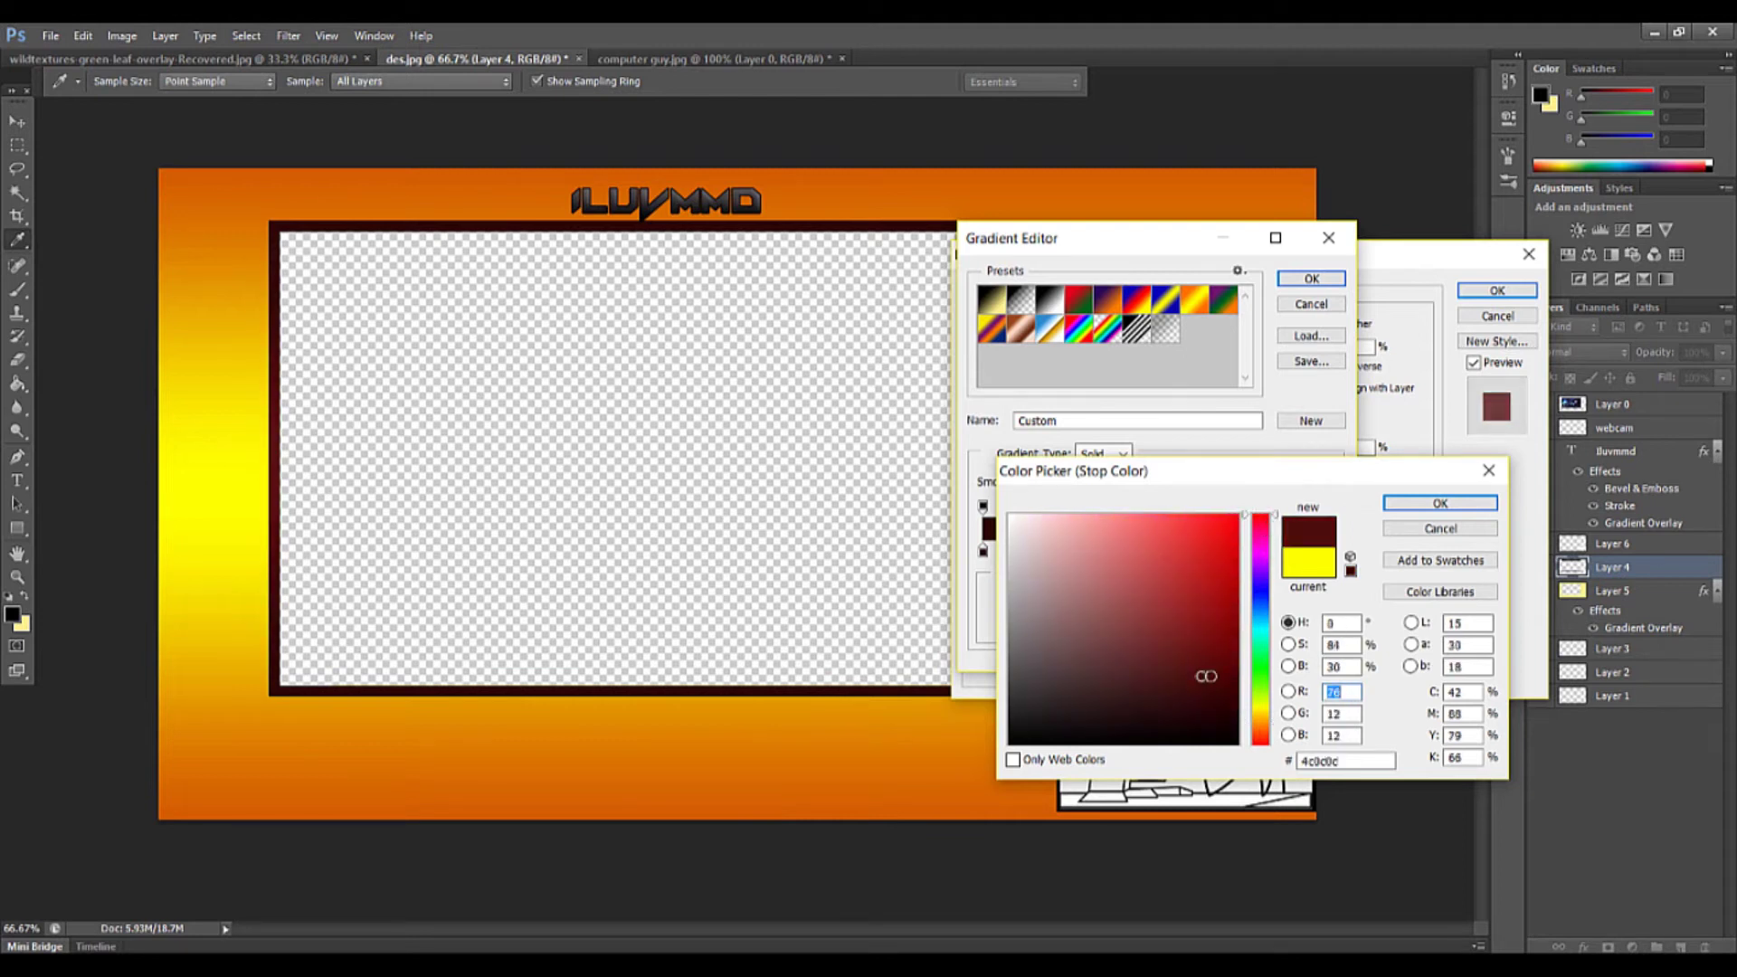
{"action": "left_click", "coordinate": [1441, 503]}
{"action": "left_click", "coordinate": [1311, 279]}
Add a black outside stroke and an inner bevel with size 202 px and soften 11 px to the gameplay border
{"action": "left_click", "coordinate": [996, 392]}
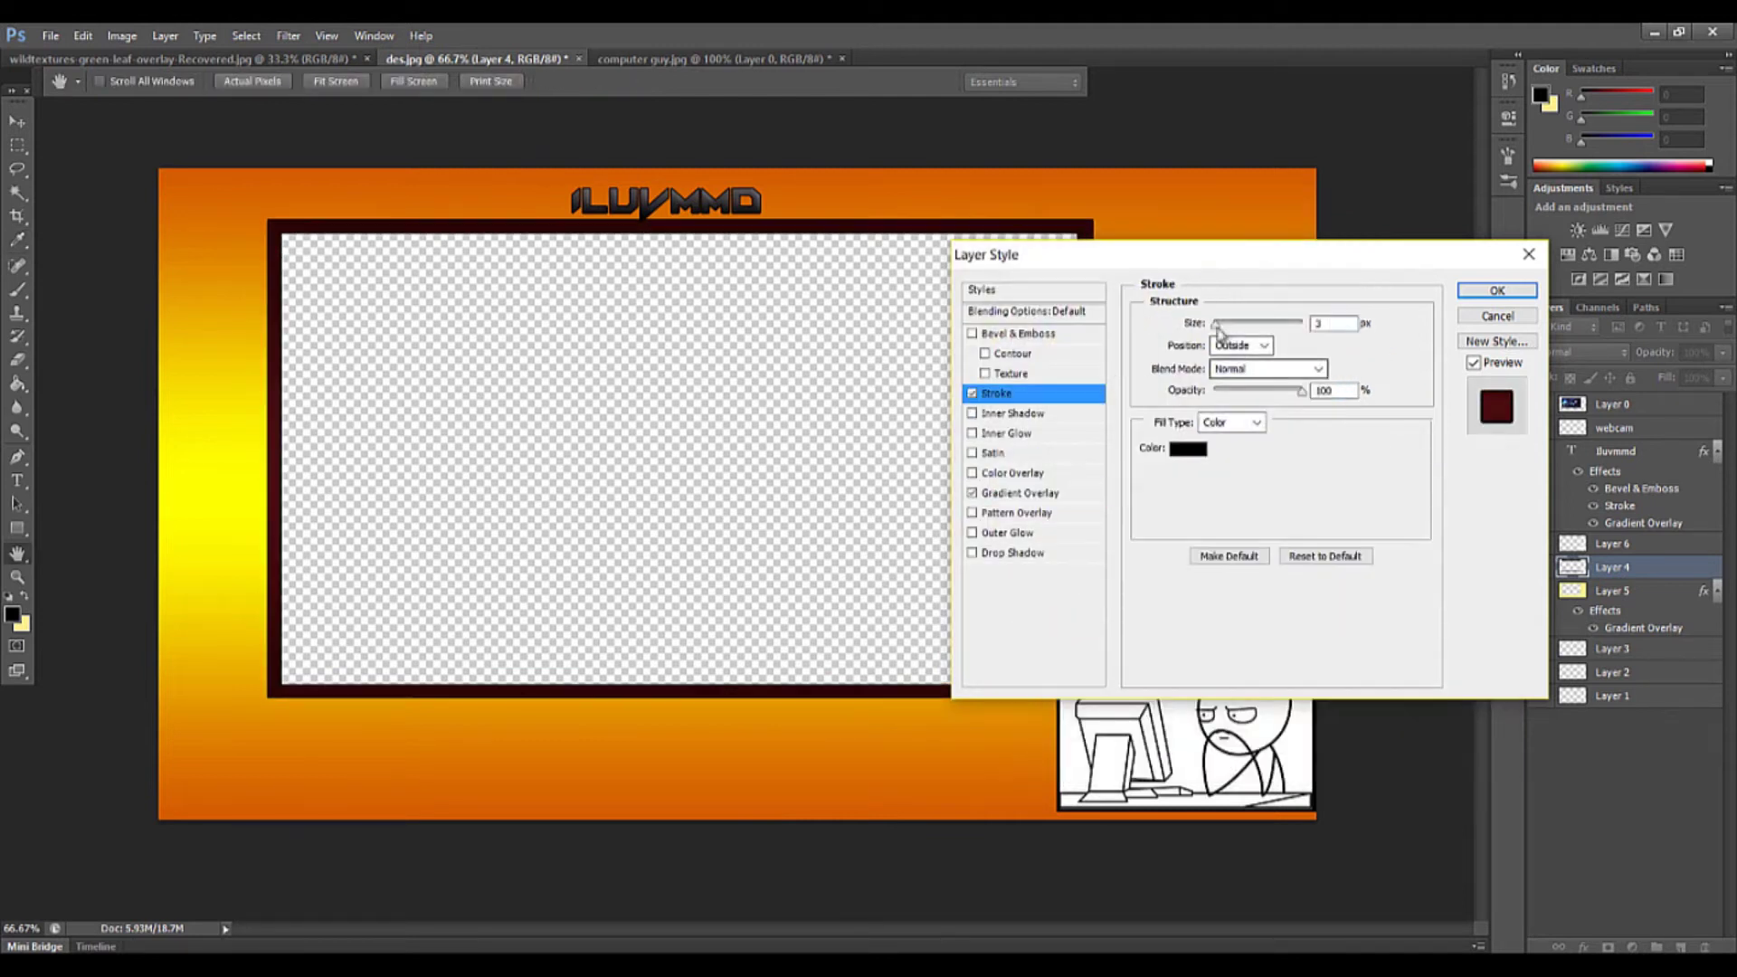
{"action": "left_click", "coordinate": [995, 334]}
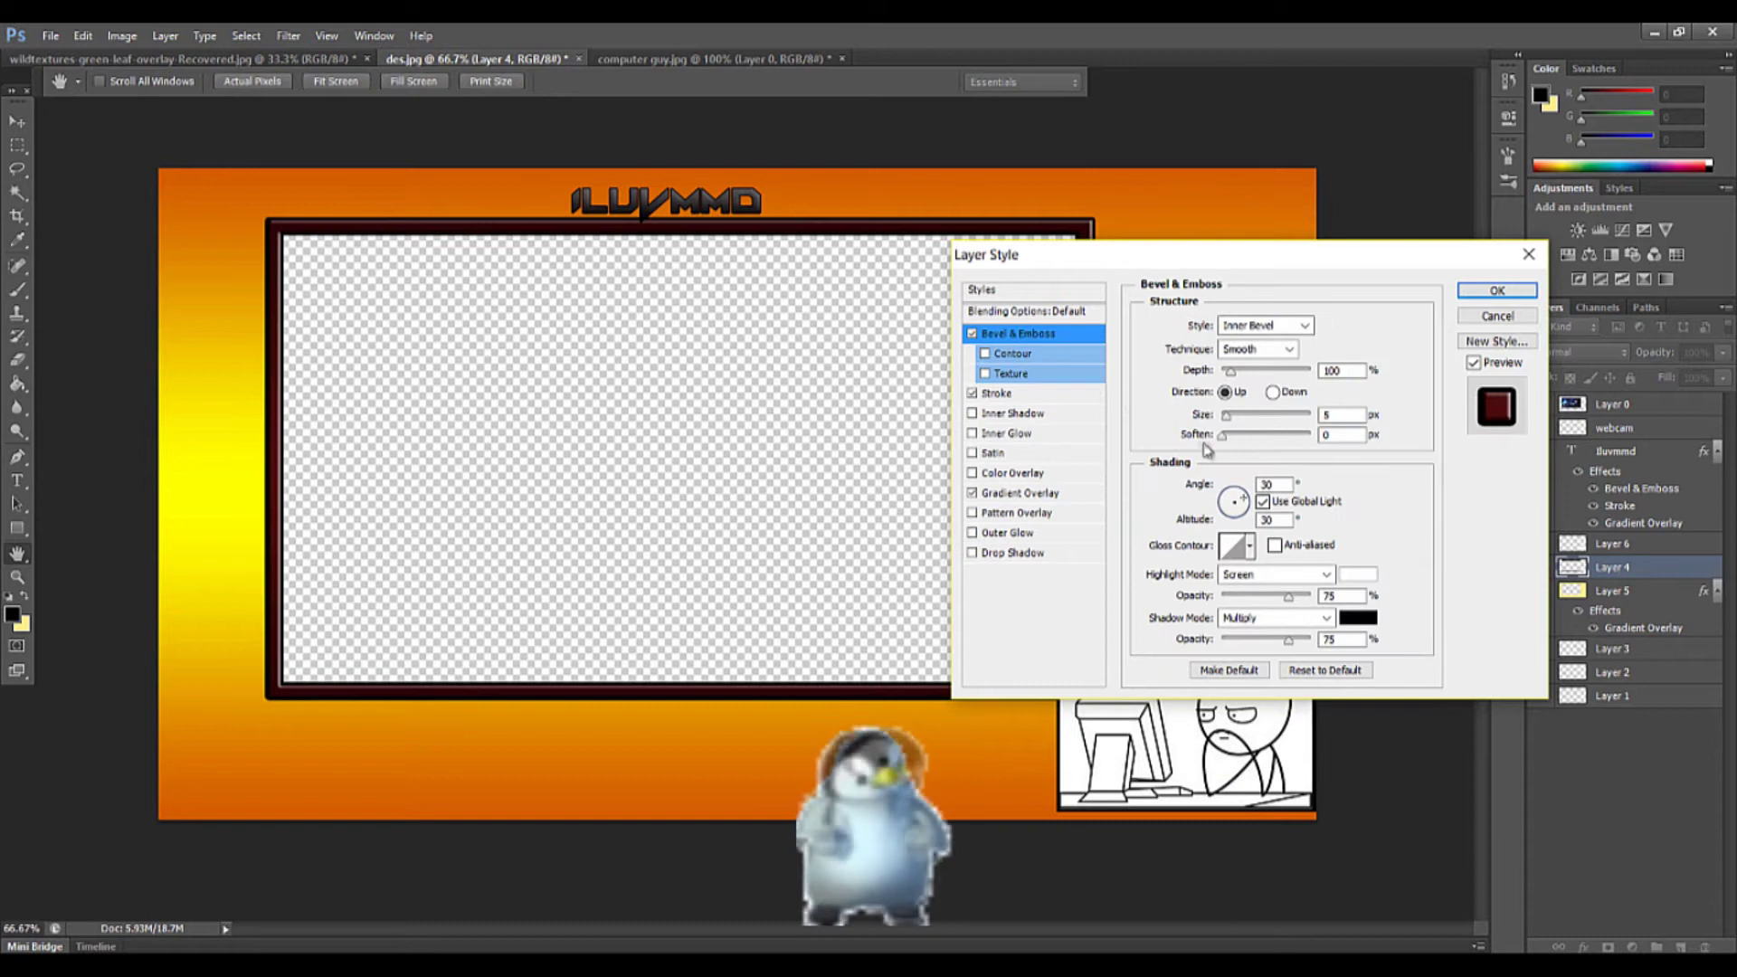
{"action": "left_click", "coordinate": [1292, 415]}
{"action": "left_click_drag", "start_coordinate": [1305, 435], "coordinate": [1284, 434]}
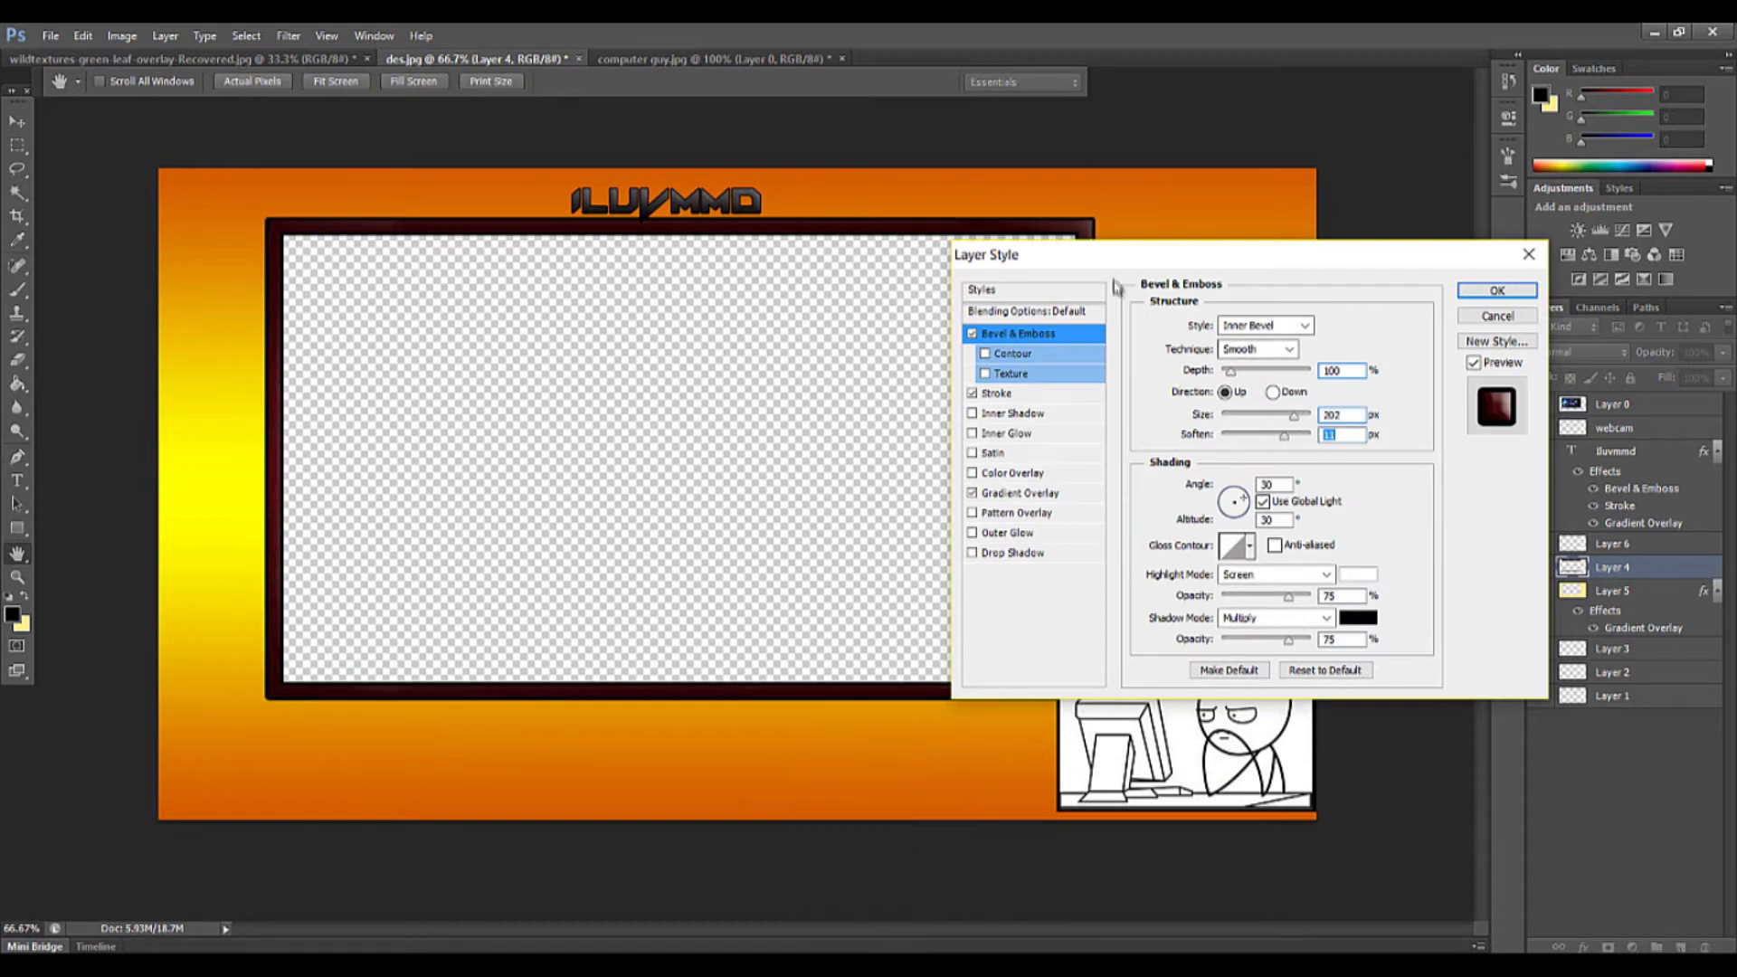
{"action": "left_click", "coordinate": [1498, 291]}
Close computer guy.jpg without saving and copy Layer 4's layer style onto the webcam layer
{"action": "left_click", "coordinate": [842, 59]}
{"action": "key", "text": "n"}
{"action": "right_click", "coordinate": [1628, 660]}
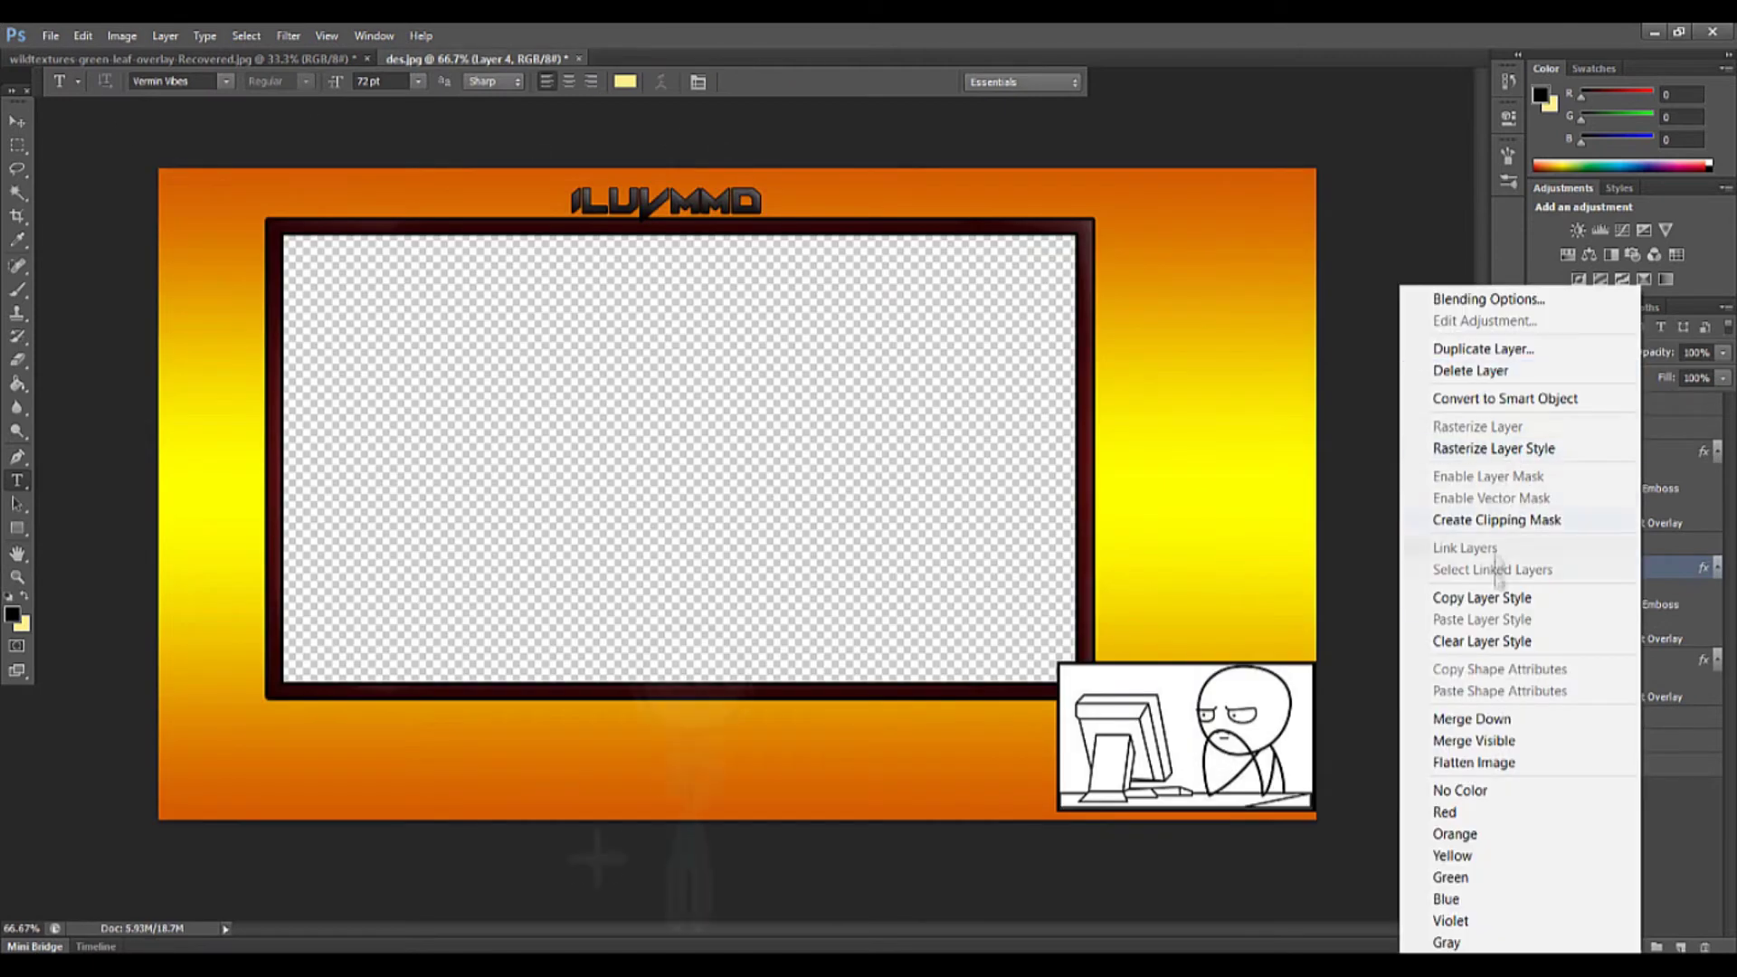
{"action": "key", "text": "Escape"}
{"action": "right_click", "coordinate": [1629, 428]}
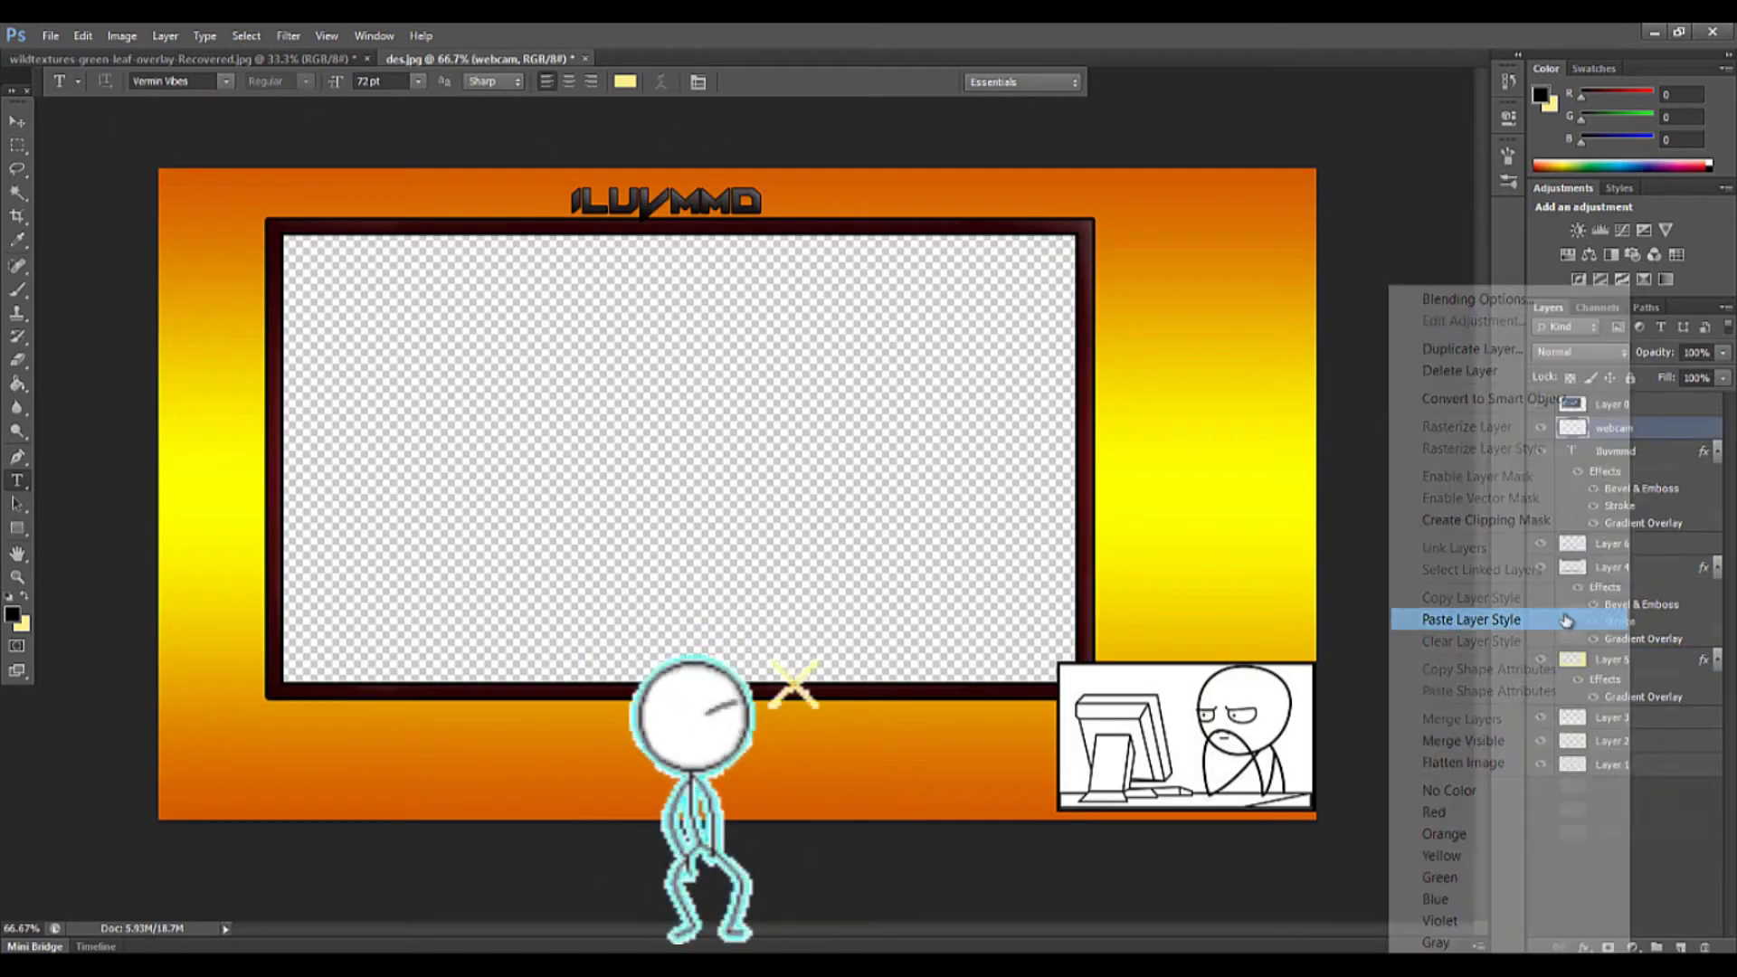
{"action": "left_click", "coordinate": [1538, 619]}
Browse the Photoshop folder's FX and overlay textures subfolders and open the overlay_texture_52 image
{"action": "left_click", "coordinate": [49, 38]}
{"action": "left_click", "coordinate": [63, 78]}
{"action": "scroll", "coordinate": [899, 425], "scroll_direction": "down", "scroll_amount": 5}
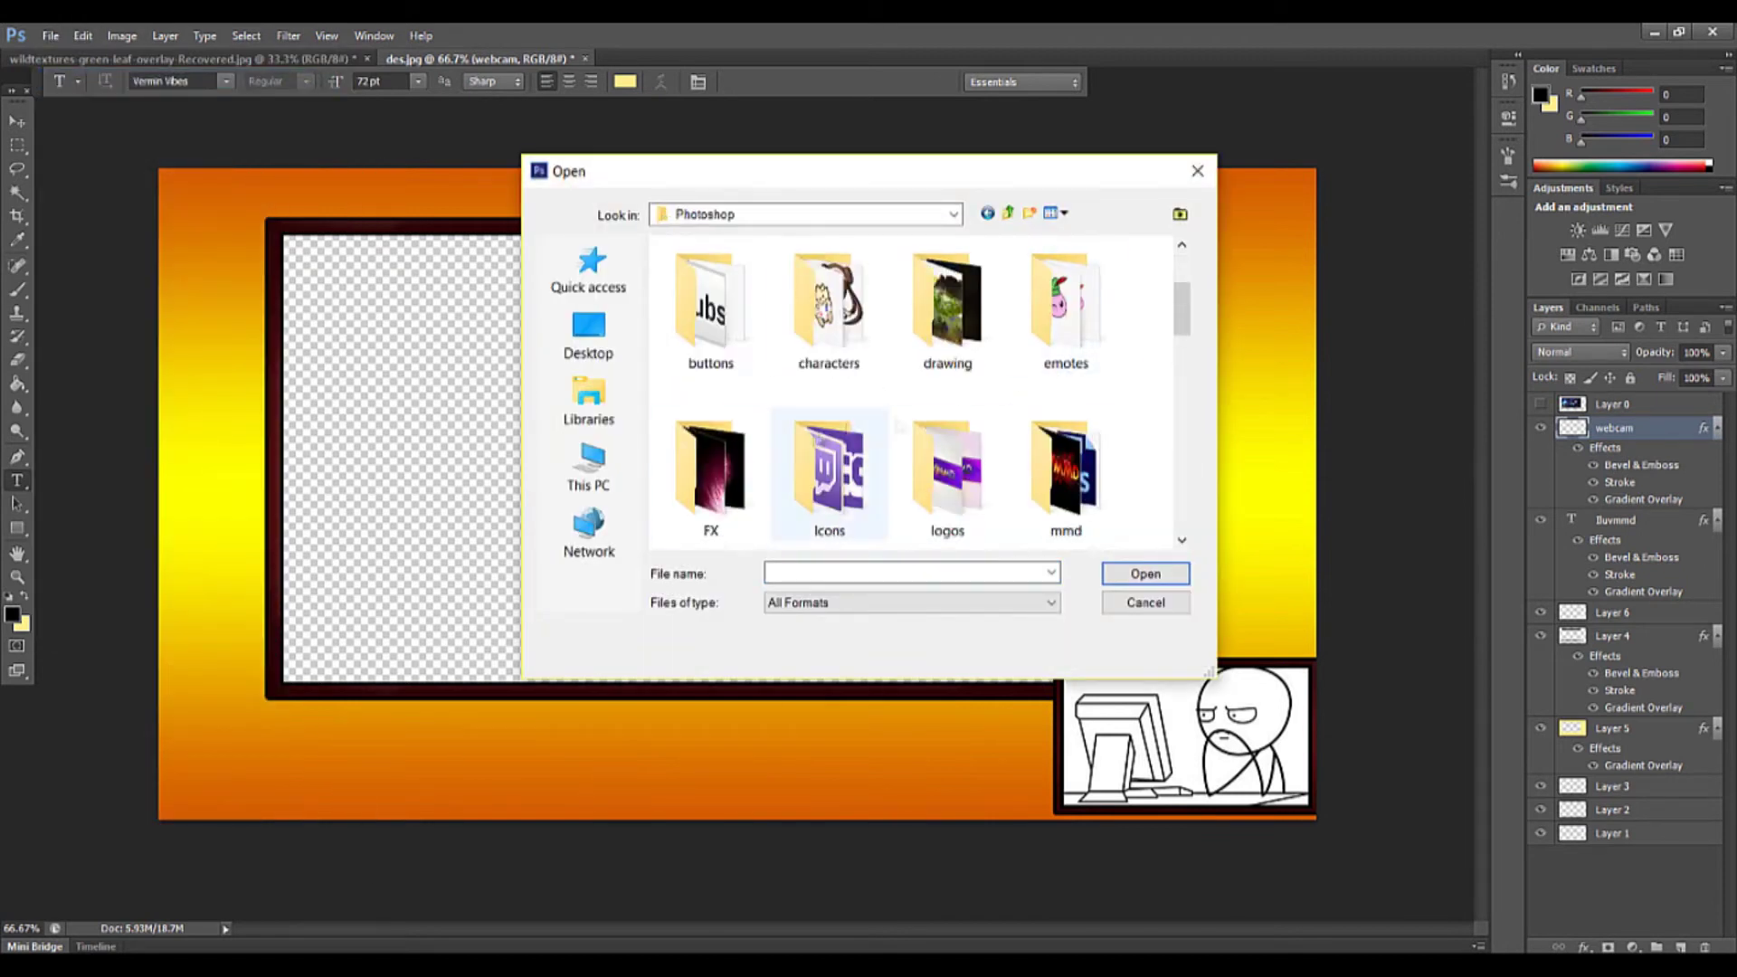
{"action": "scroll", "coordinate": [1106, 381], "scroll_direction": "down", "scroll_amount": 5}
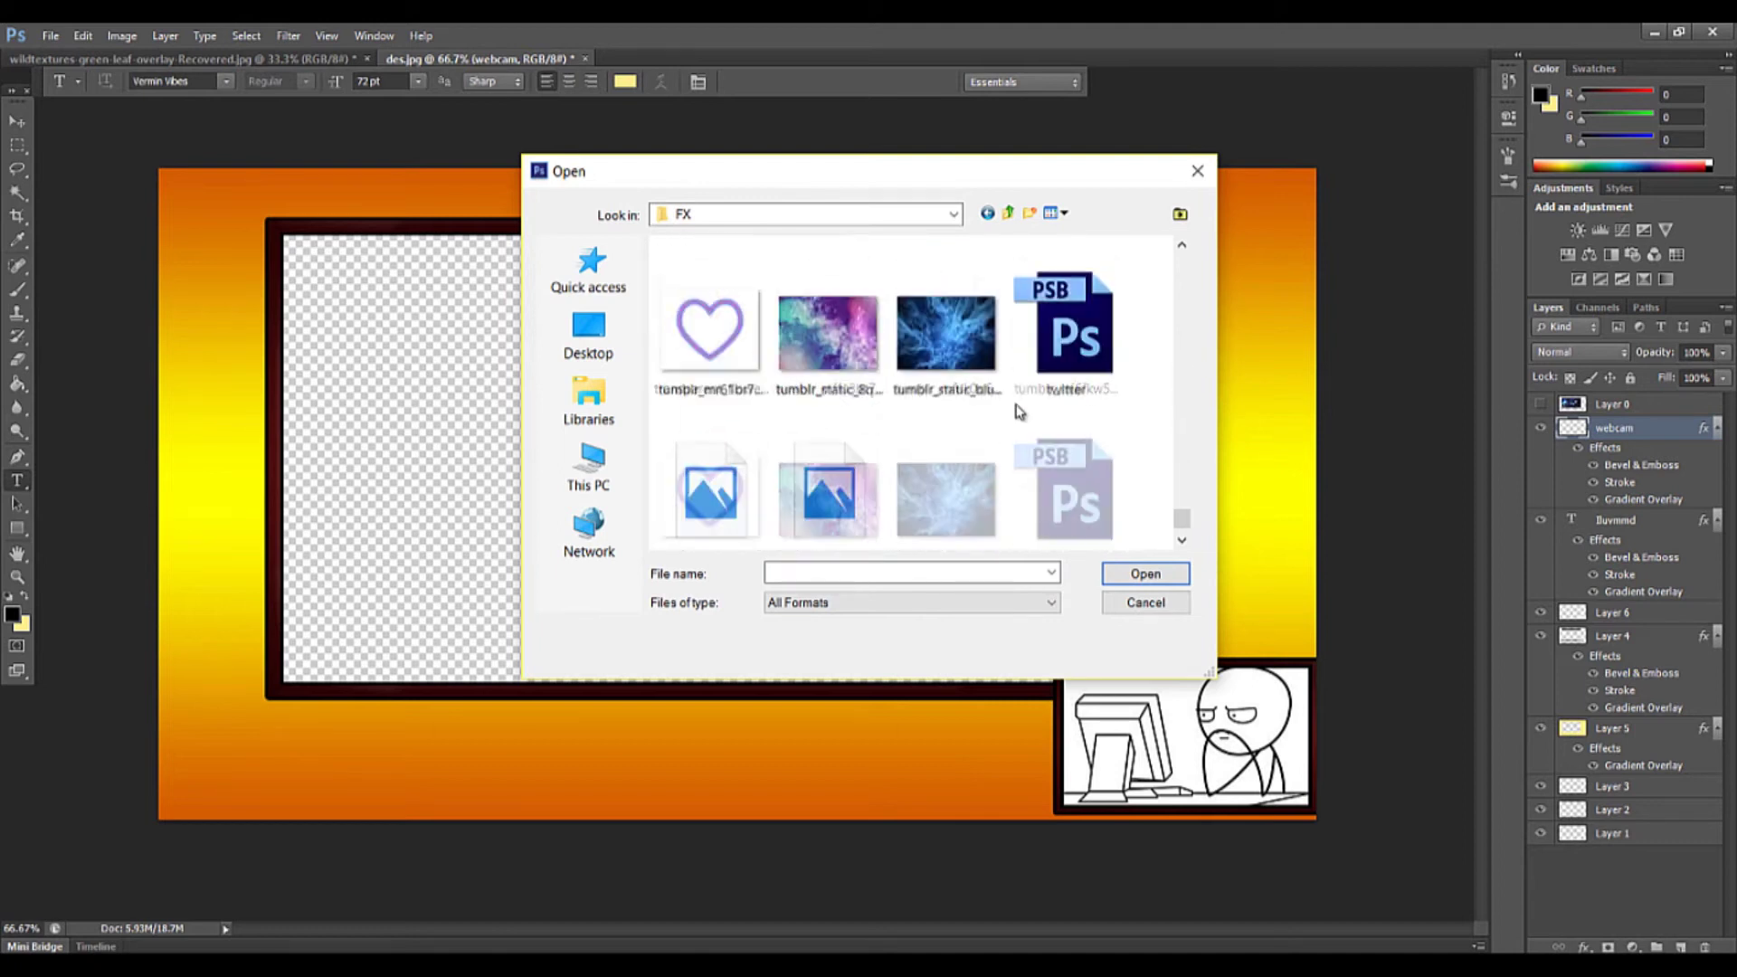
{"action": "scroll", "coordinate": [1019, 412], "scroll_direction": "up", "scroll_amount": 5}
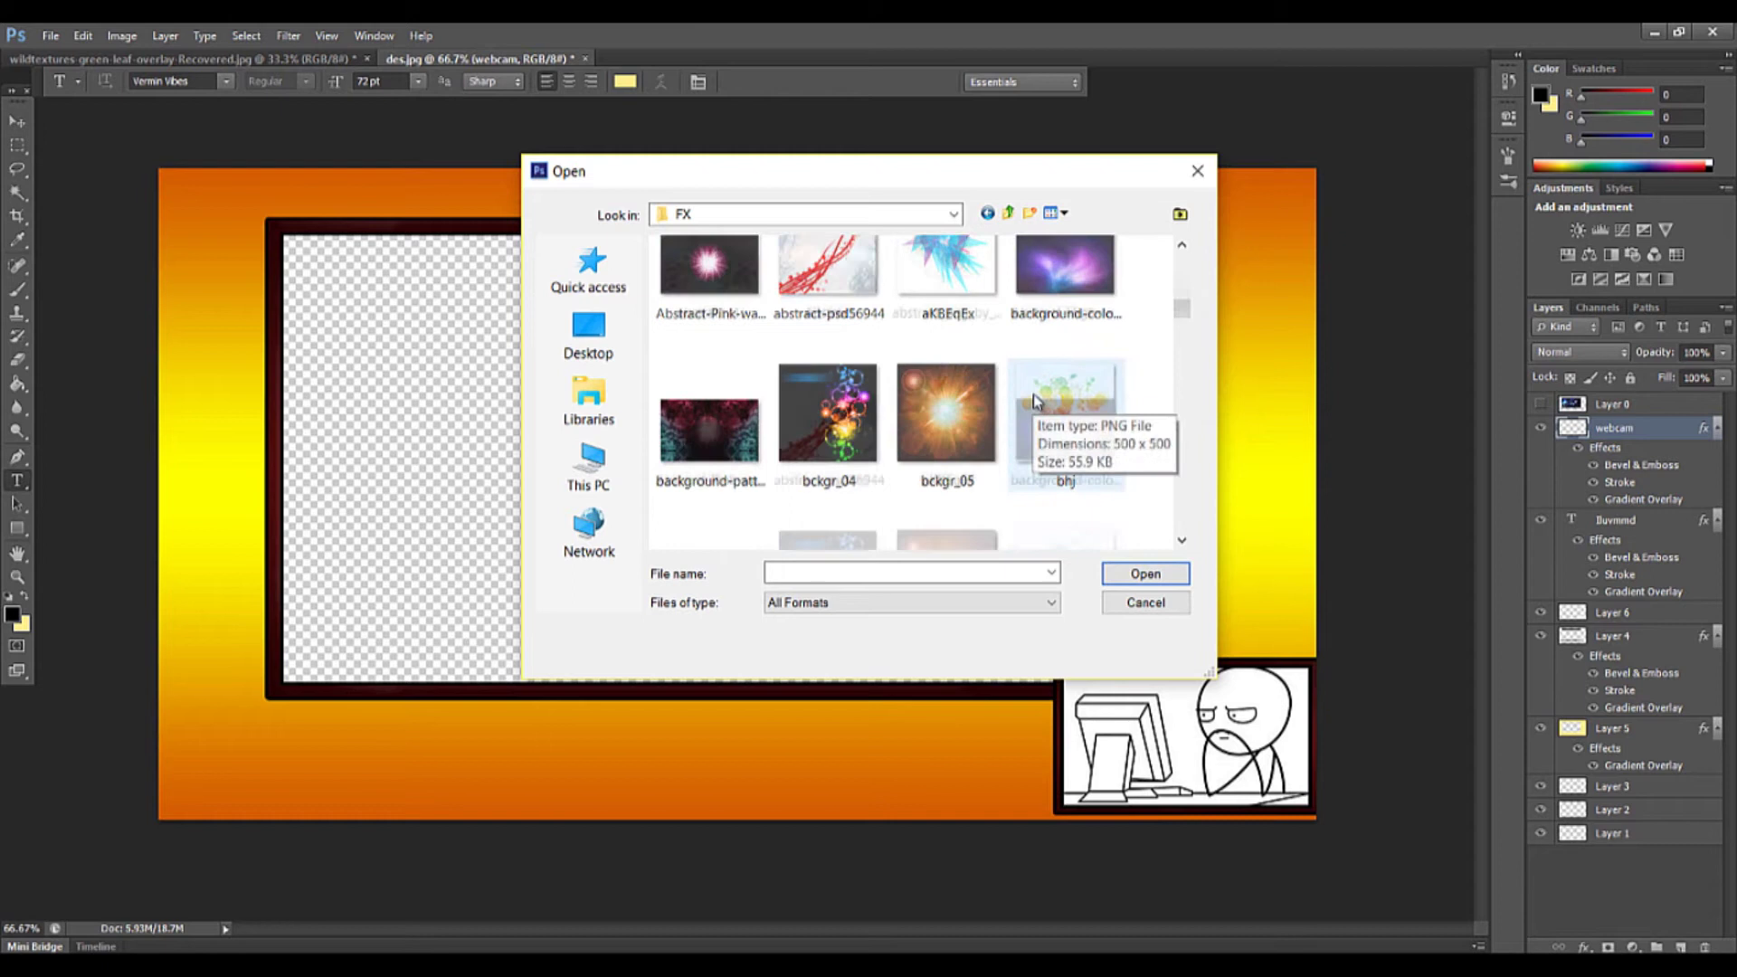
{"action": "scroll", "coordinate": [1037, 402], "scroll_direction": "up", "scroll_amount": 5}
{"action": "scroll", "coordinate": [1029, 417], "scroll_direction": "down", "scroll_amount": 1}
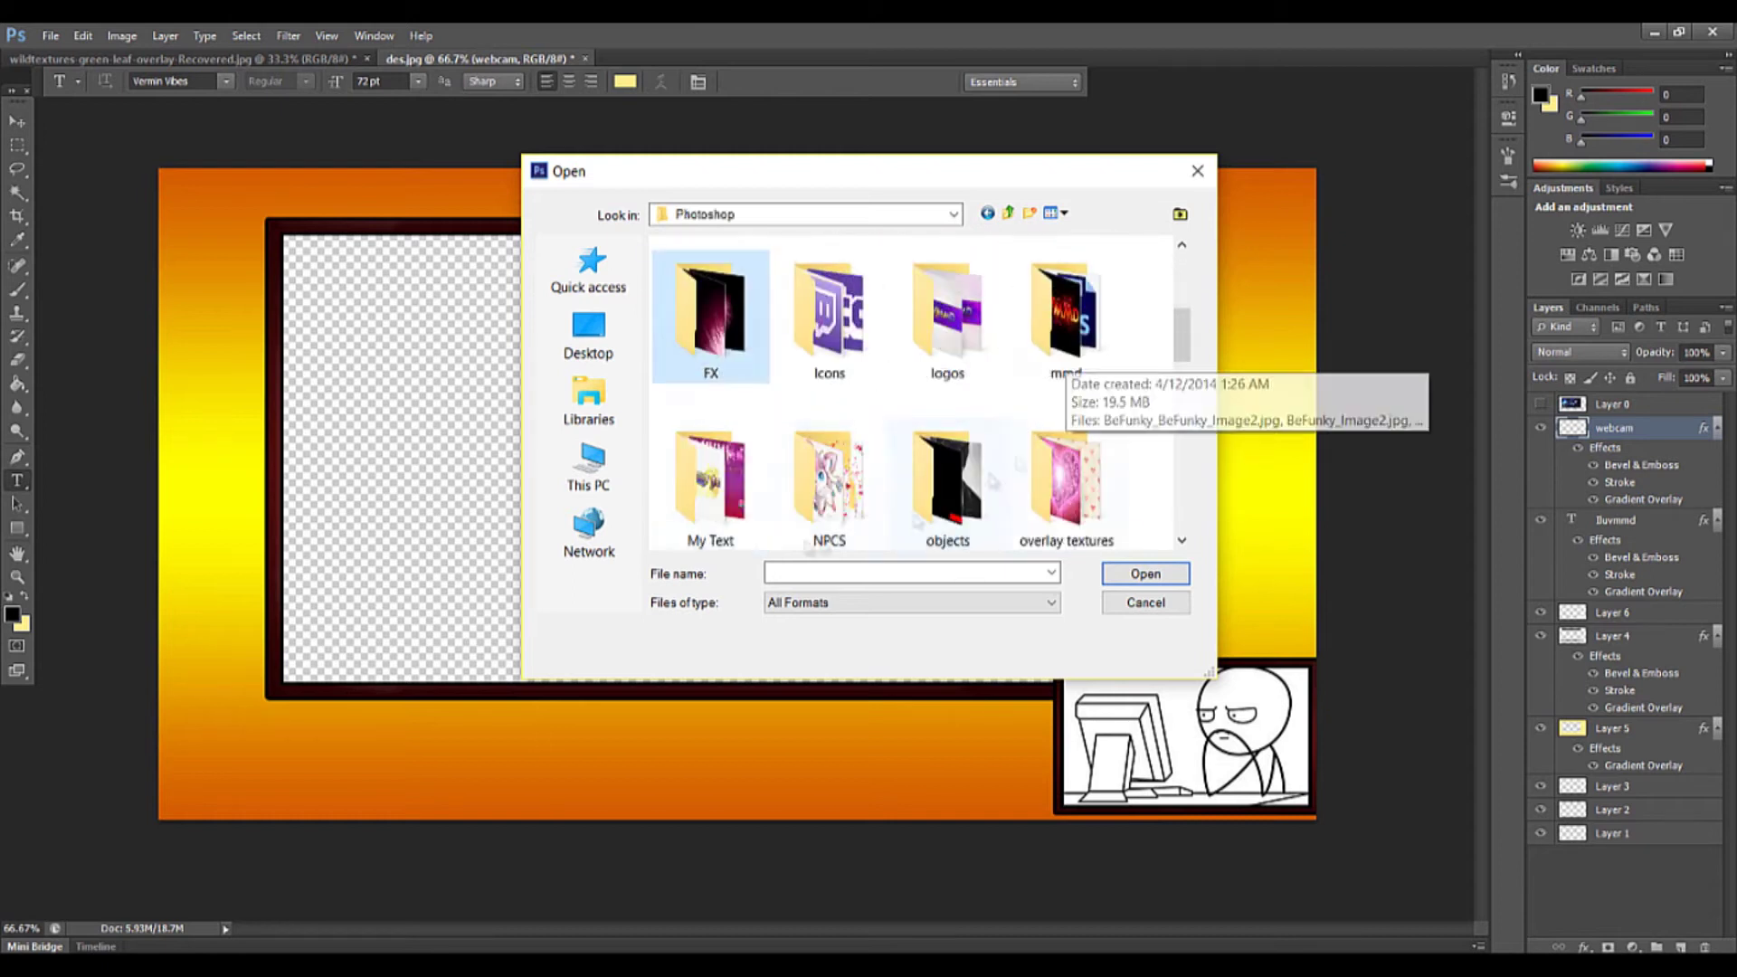
{"action": "double_click", "coordinate": [1050, 435]}
{"action": "double_click", "coordinate": [1065, 345]}
Open the cracked-earth image IMG_1265 from the overlay textures folder and convert its background into a normal layer with default settings
{"action": "key", "text": "ctrl+o"}
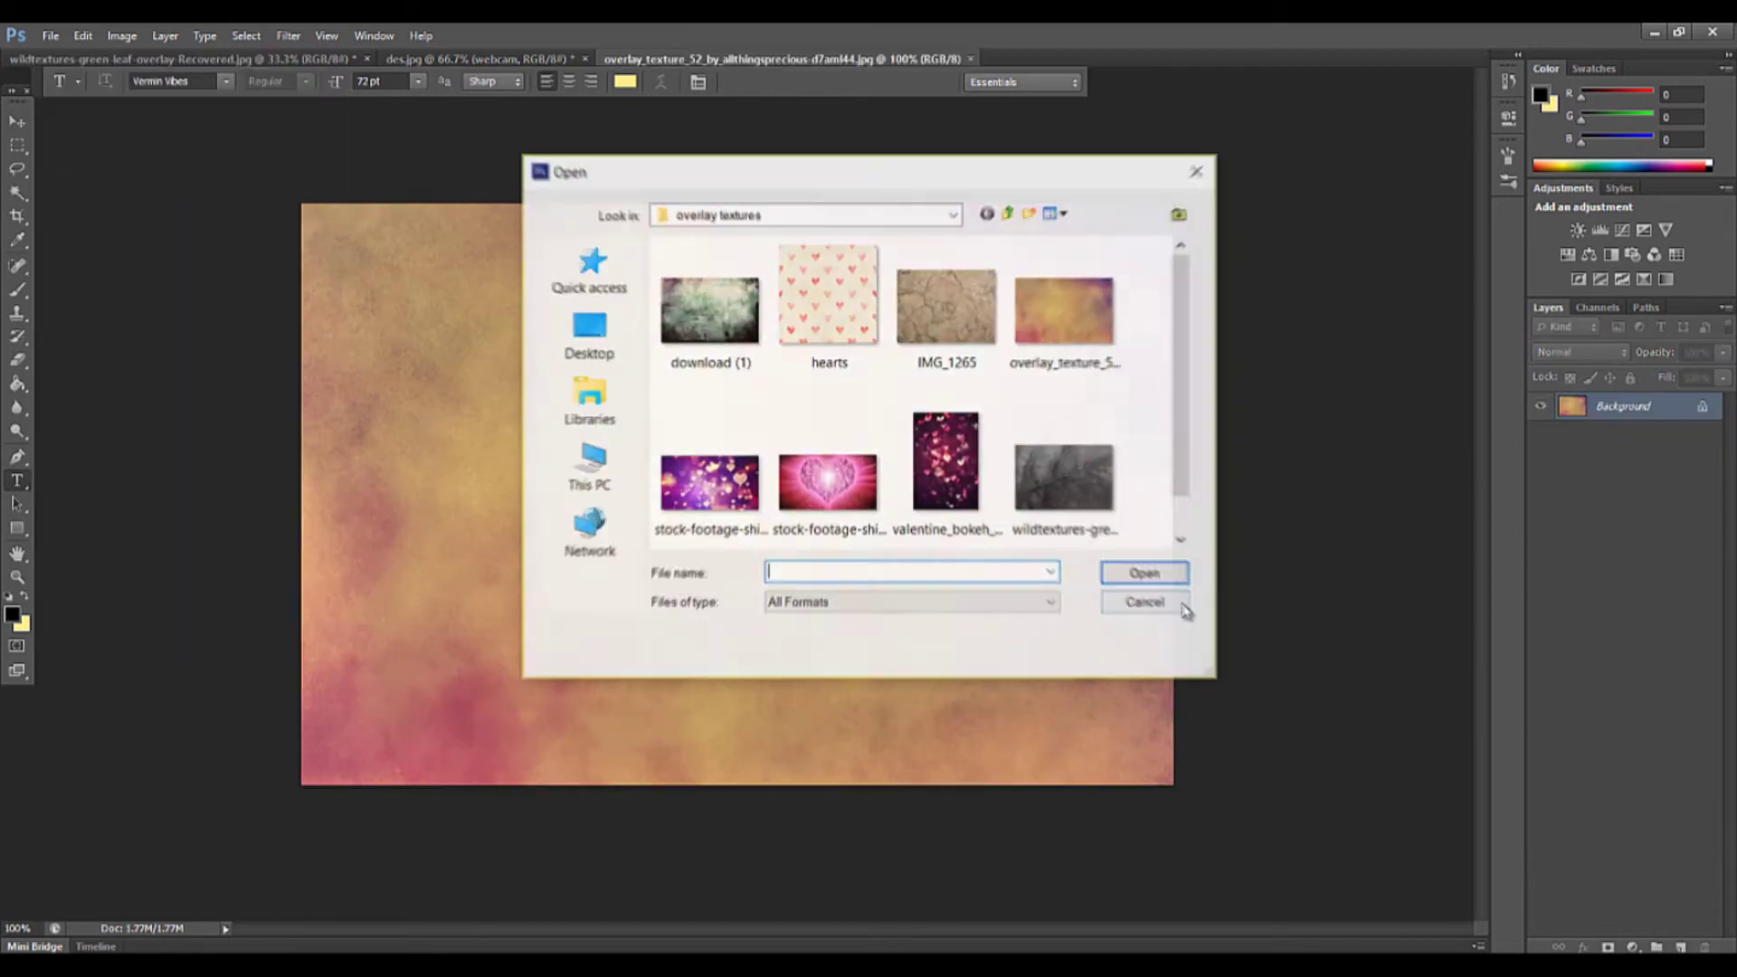
{"action": "double_click", "coordinate": [945, 461]}
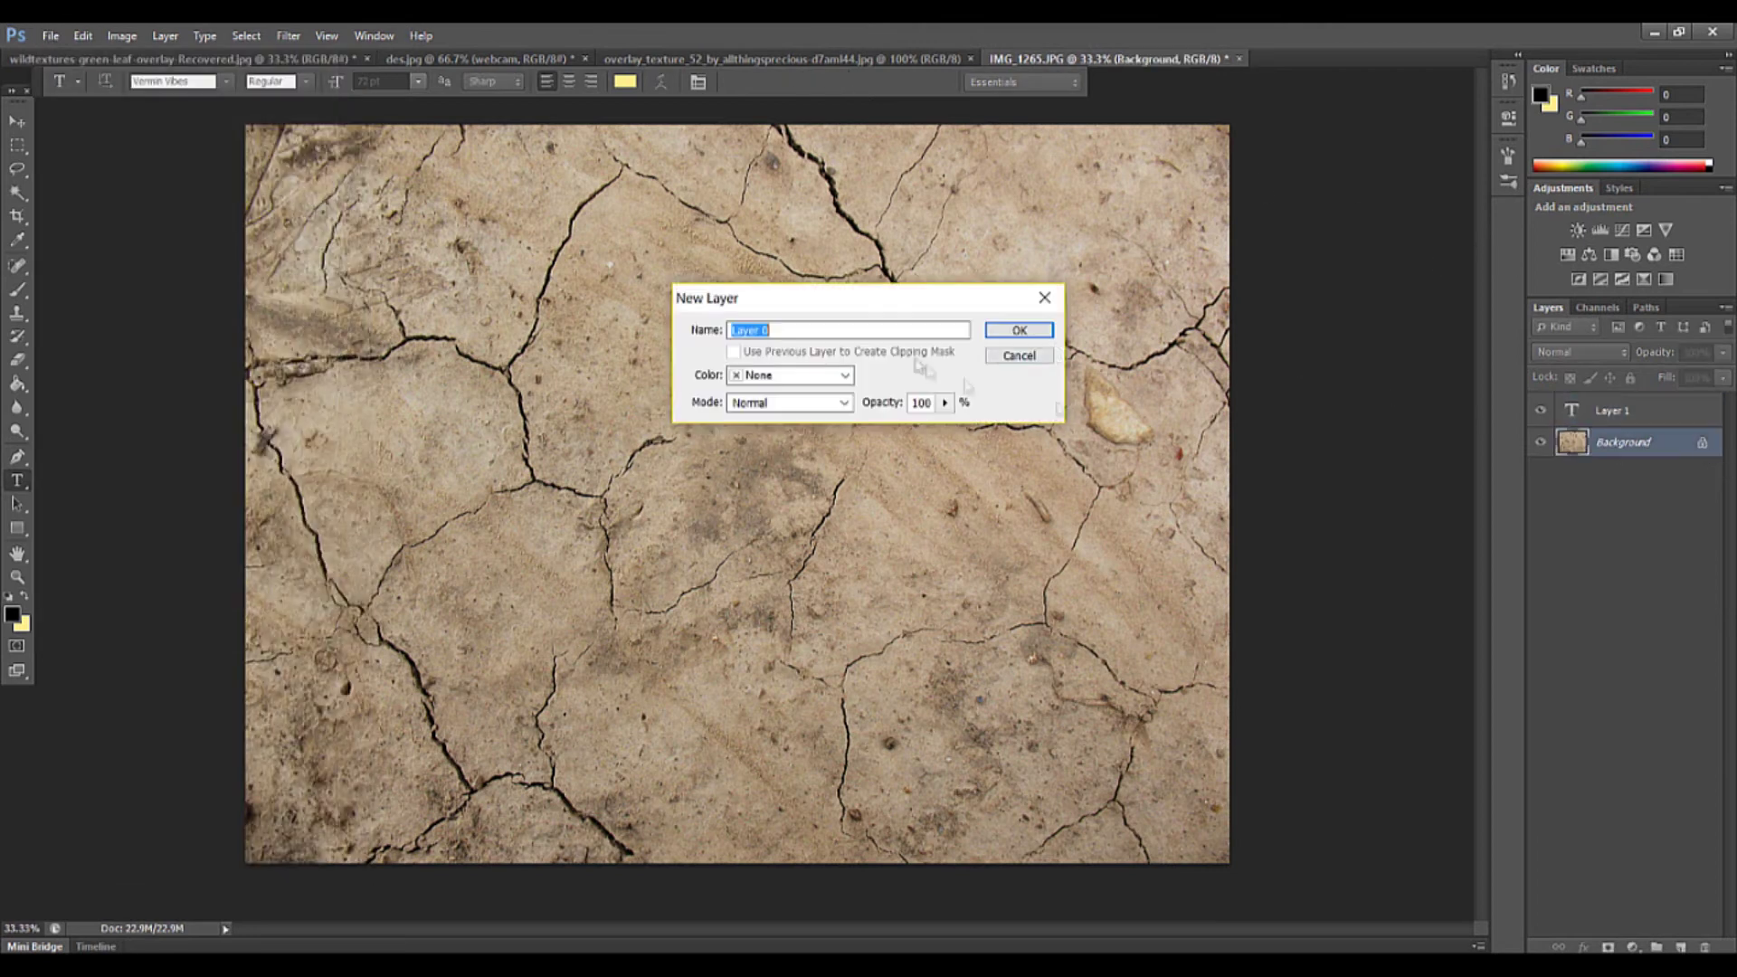
{"action": "key", "text": "Return"}
Browse the Textures folder and open the pink-floral-pattern_2515 image
{"action": "left_click", "coordinate": [50, 36]}
{"action": "left_click", "coordinate": [68, 76]}
{"action": "left_click", "coordinate": [1009, 213]}
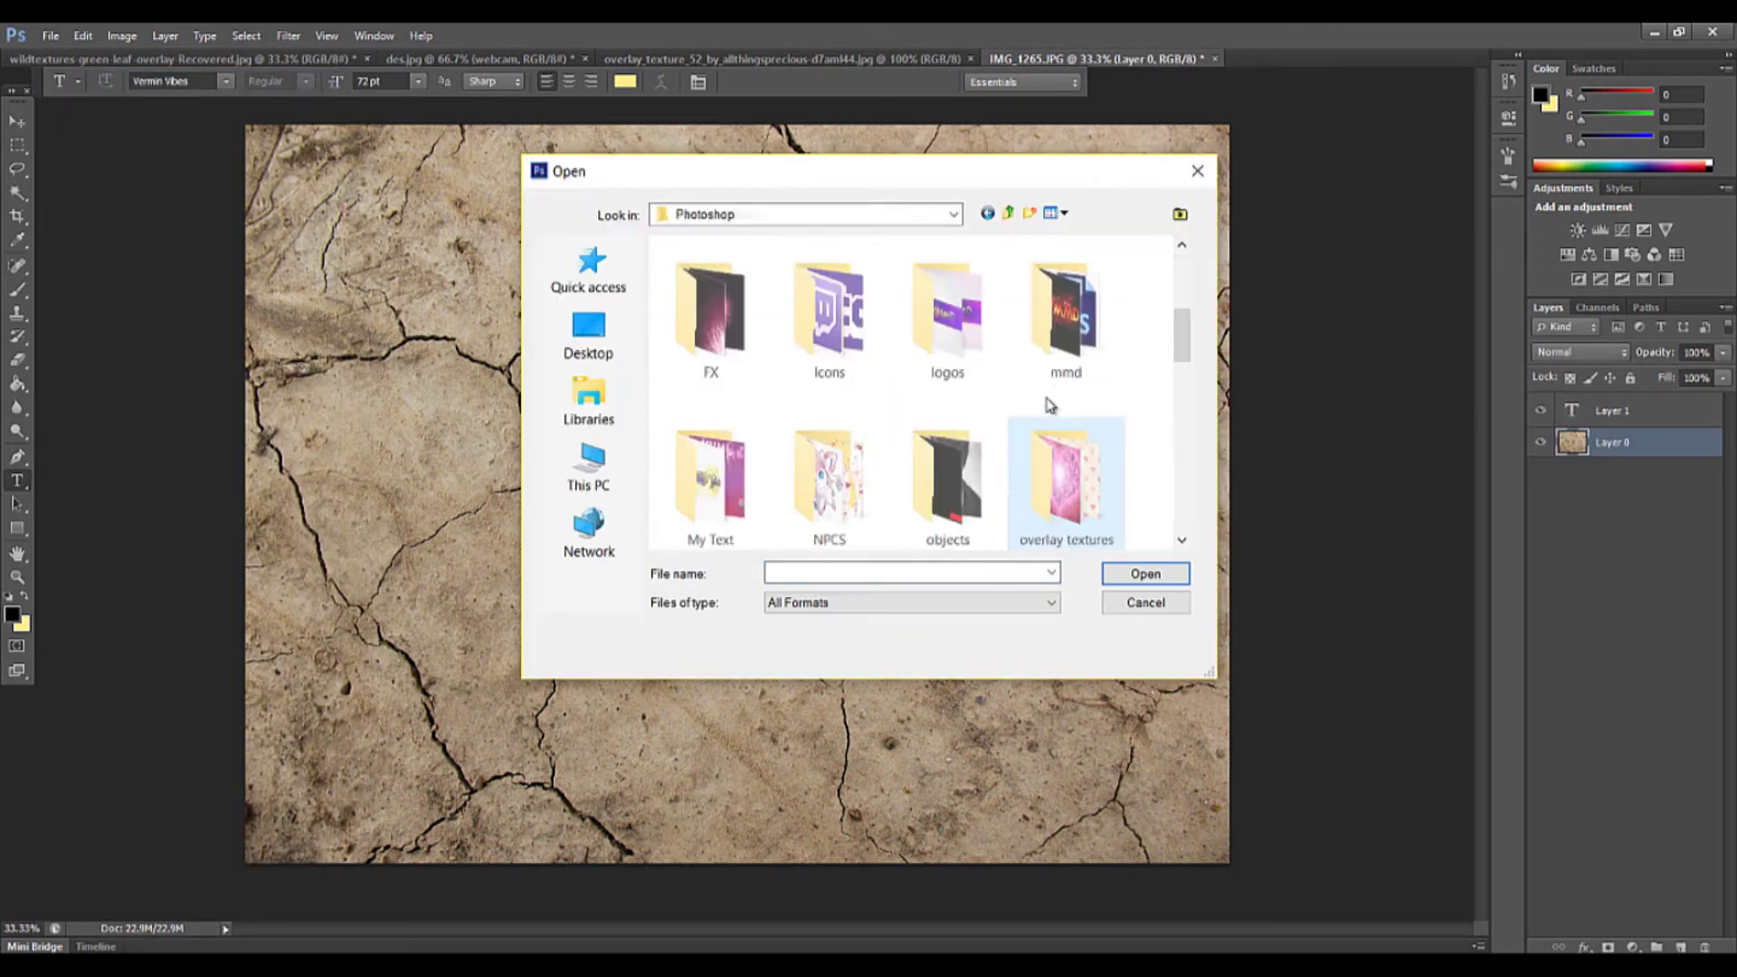
{"action": "double_click", "coordinate": [721, 368]}
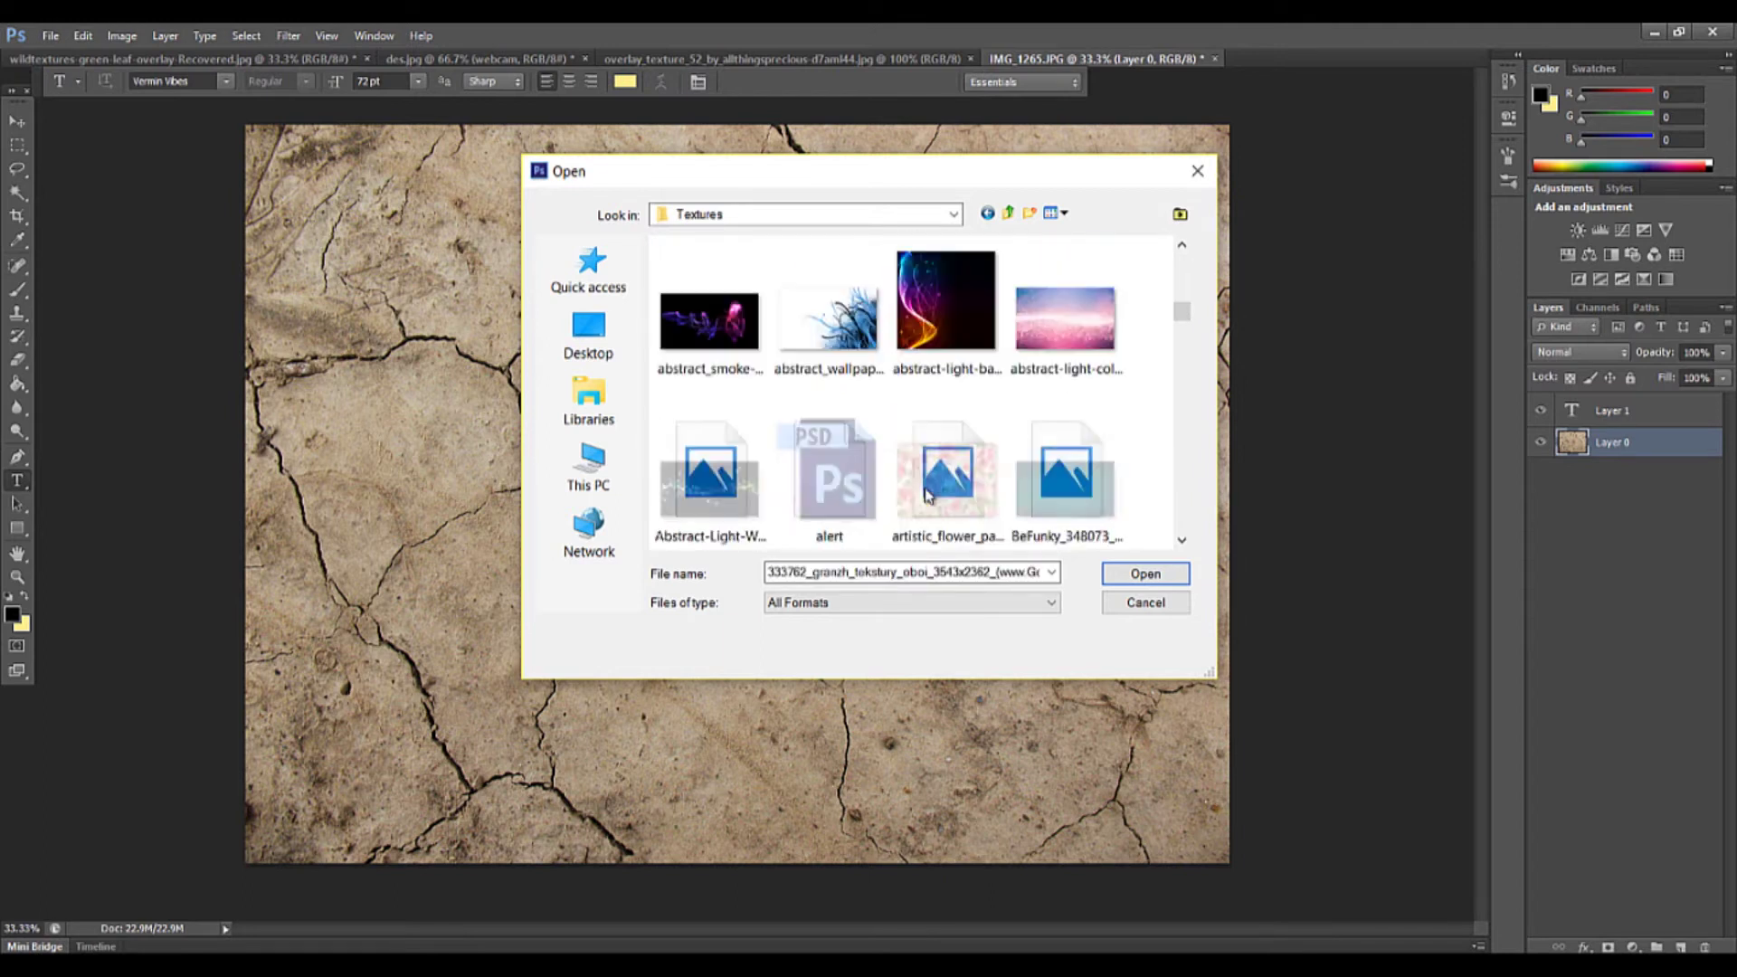
{"action": "scroll", "coordinate": [927, 493], "scroll_direction": "down", "scroll_amount": 5}
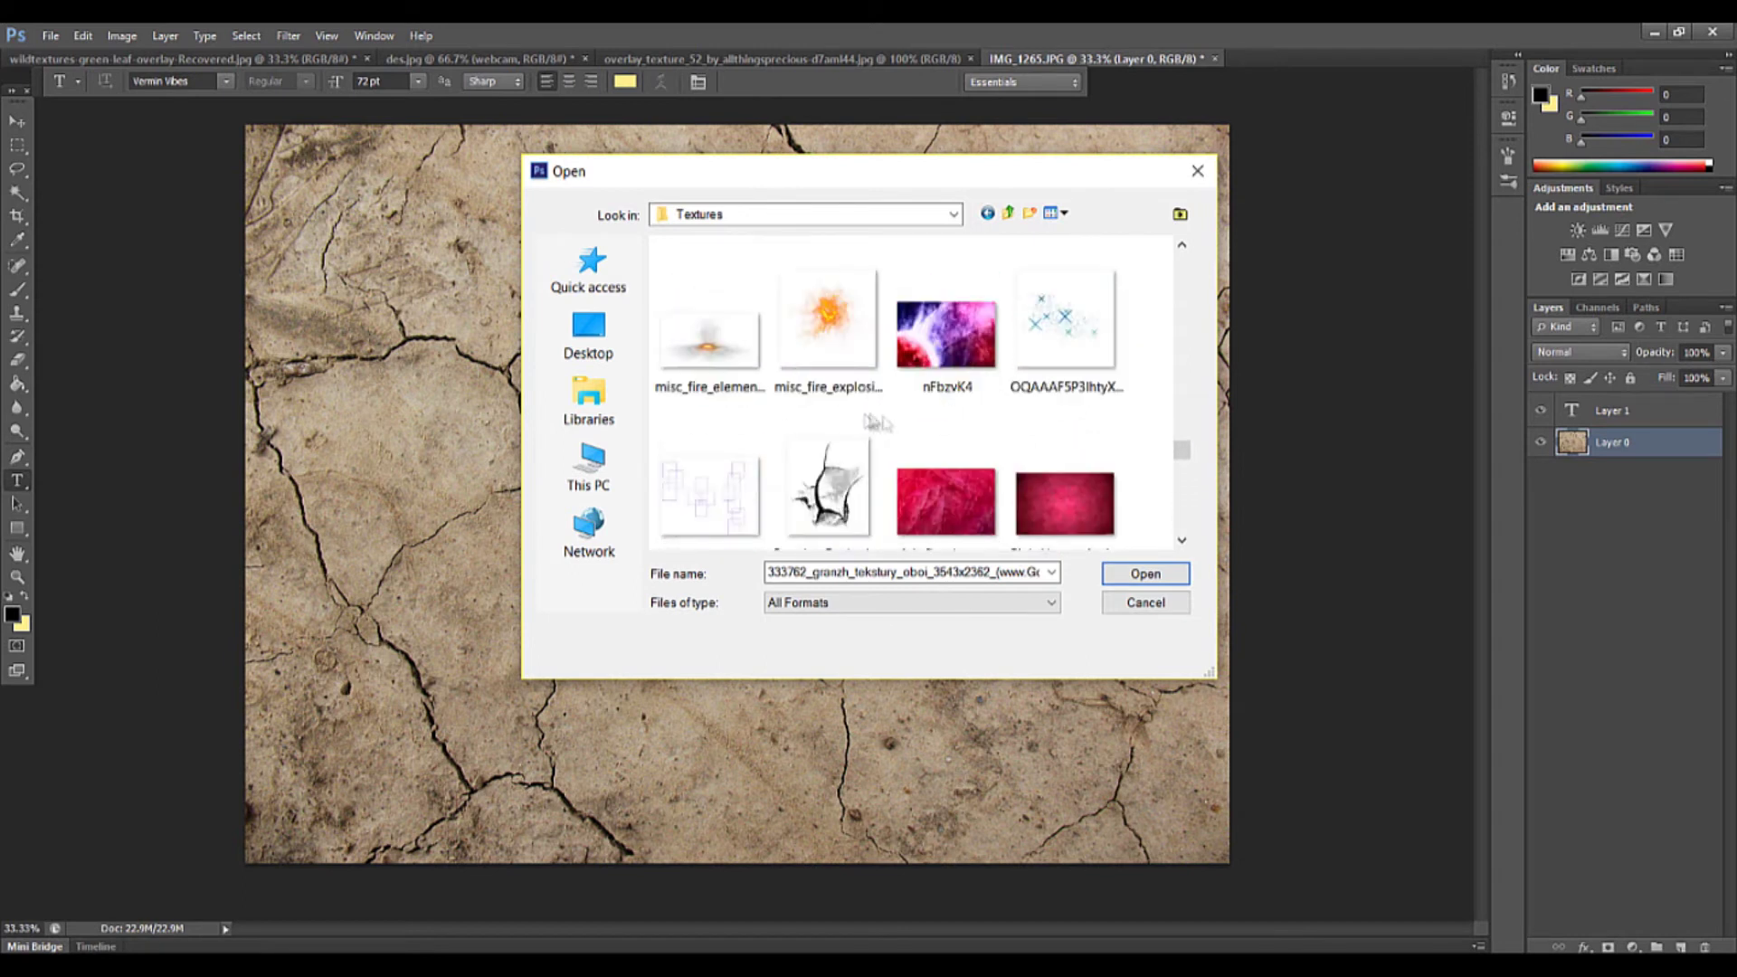
{"action": "left_click", "coordinate": [963, 504]}
{"action": "scroll", "coordinate": [793, 393], "scroll_direction": "up", "scroll_amount": 3}
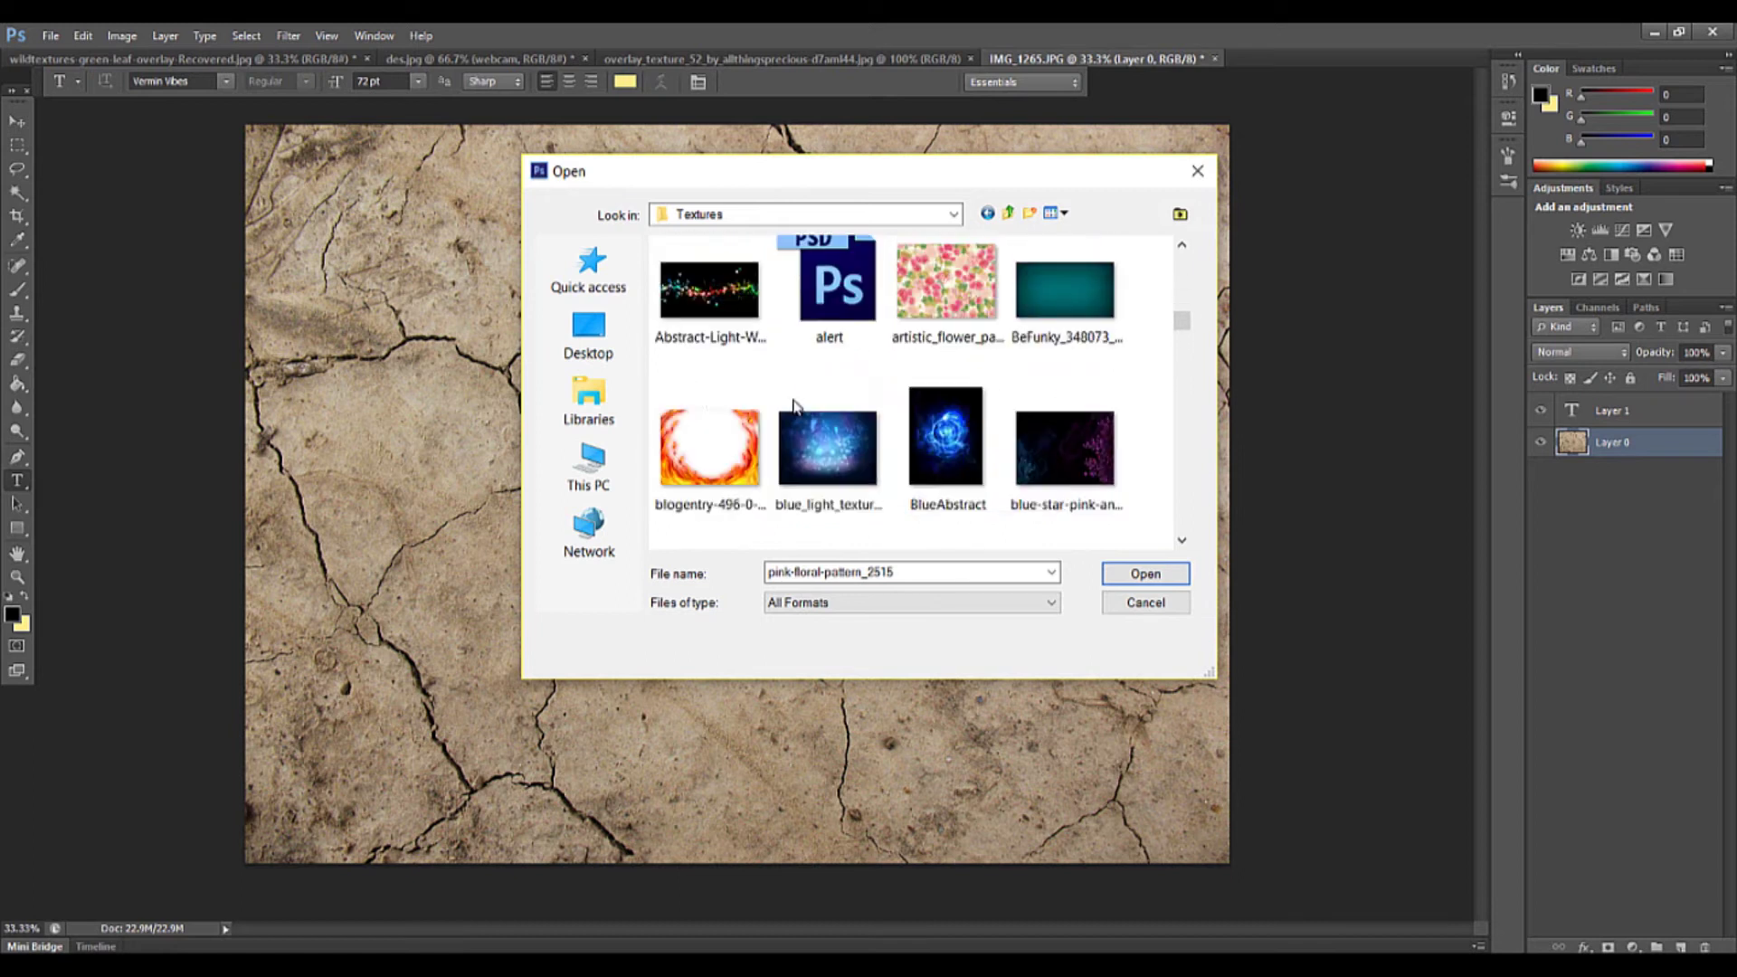
{"action": "left_click", "coordinate": [1146, 572]}
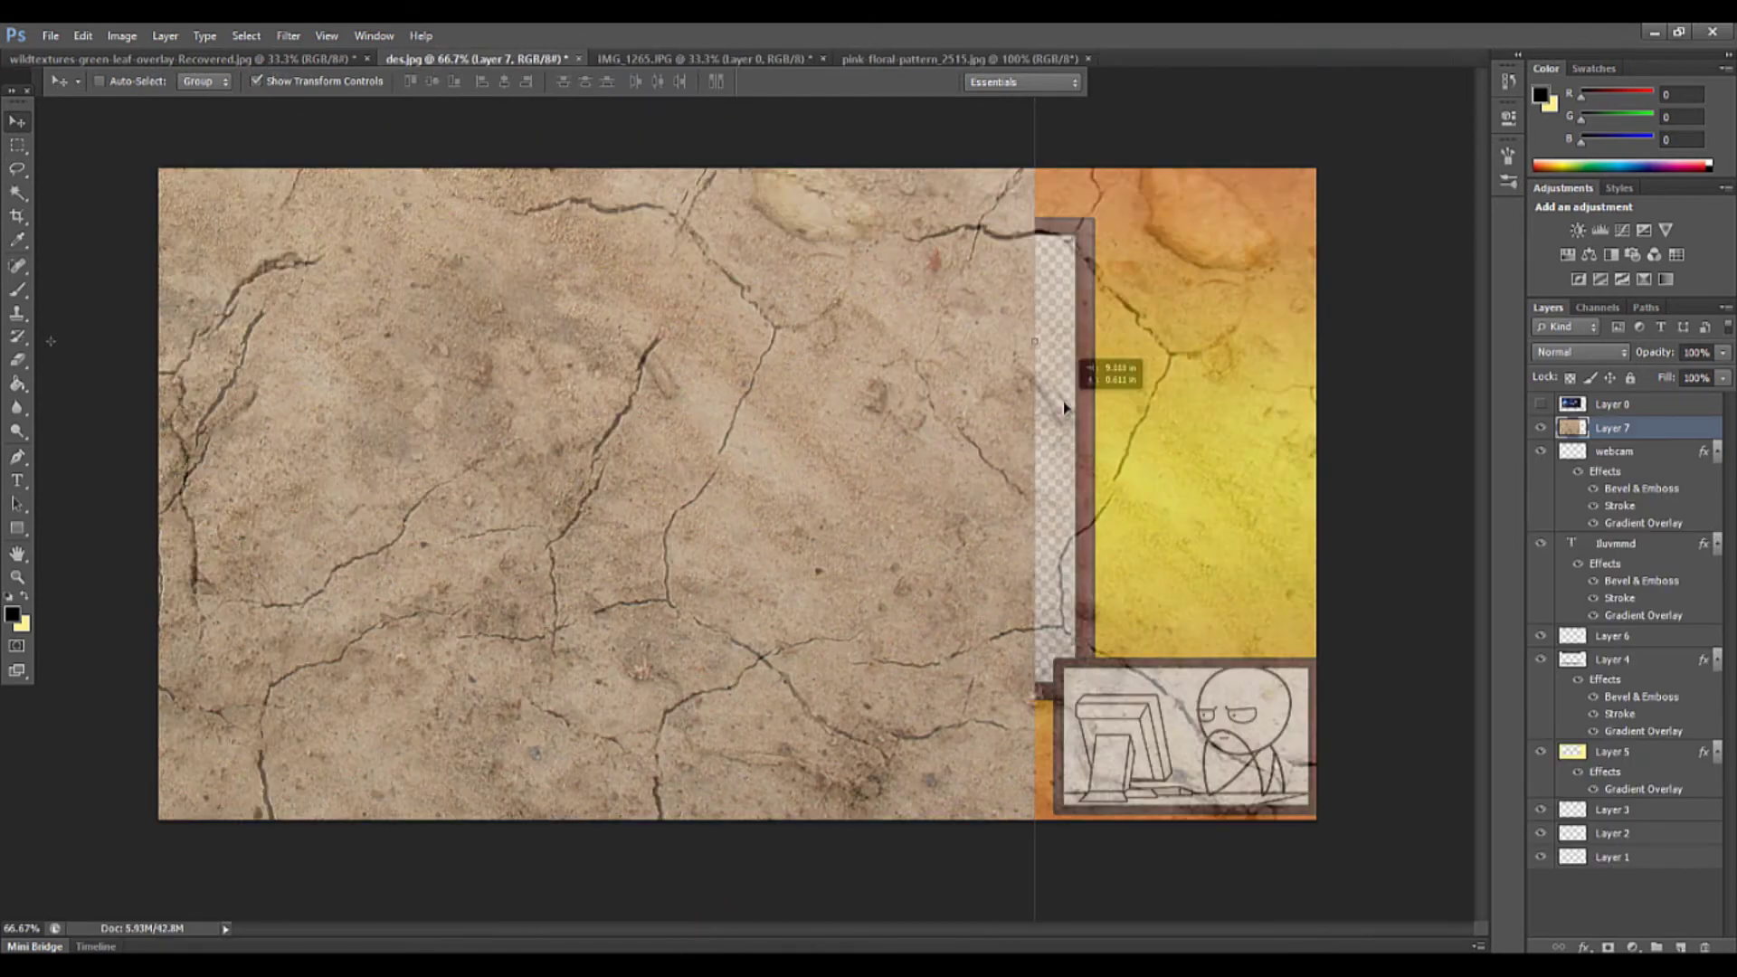
Move the cracked-earth texture layer in des.jpg so it covers the whole canvas
{"action": "left_click_drag", "start_coordinate": [1065, 408], "coordinate": [1348, 408]}
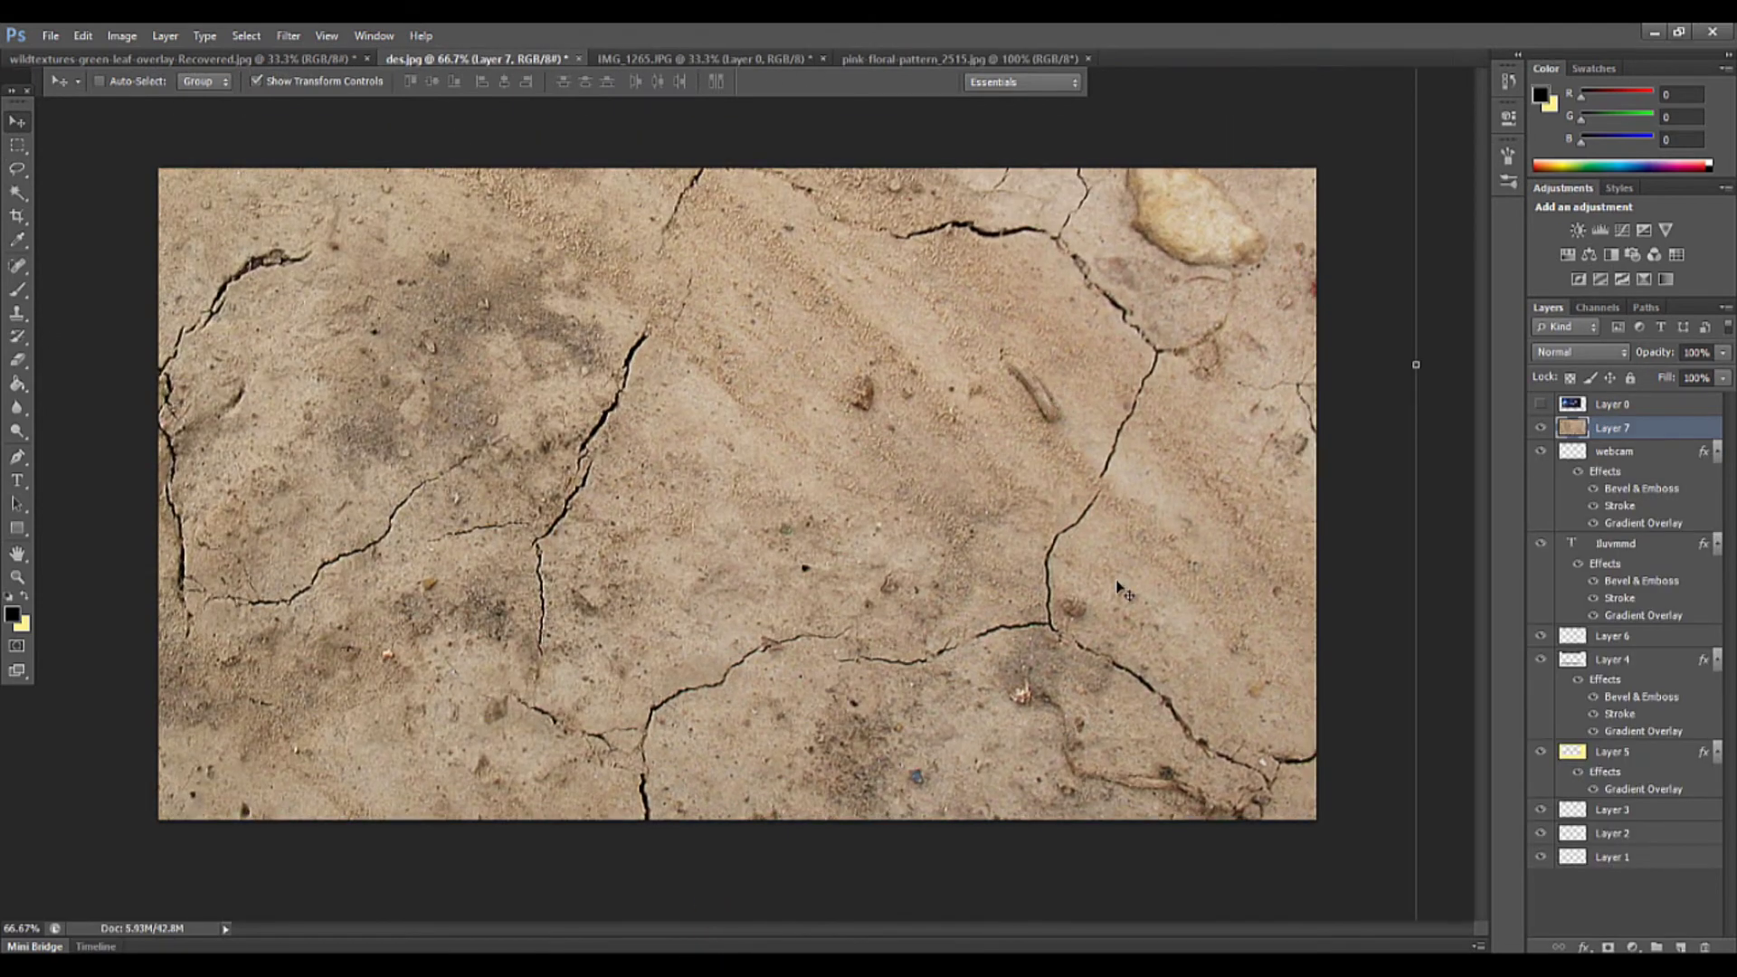
Scale the cracked-earth texture layer down to about 78% while keeping it over the whole canvas
{"action": "key", "text": "ctrl+t"}
{"action": "left_click_drag", "start_coordinate": [1316, 820], "coordinate": [1357, 833]}
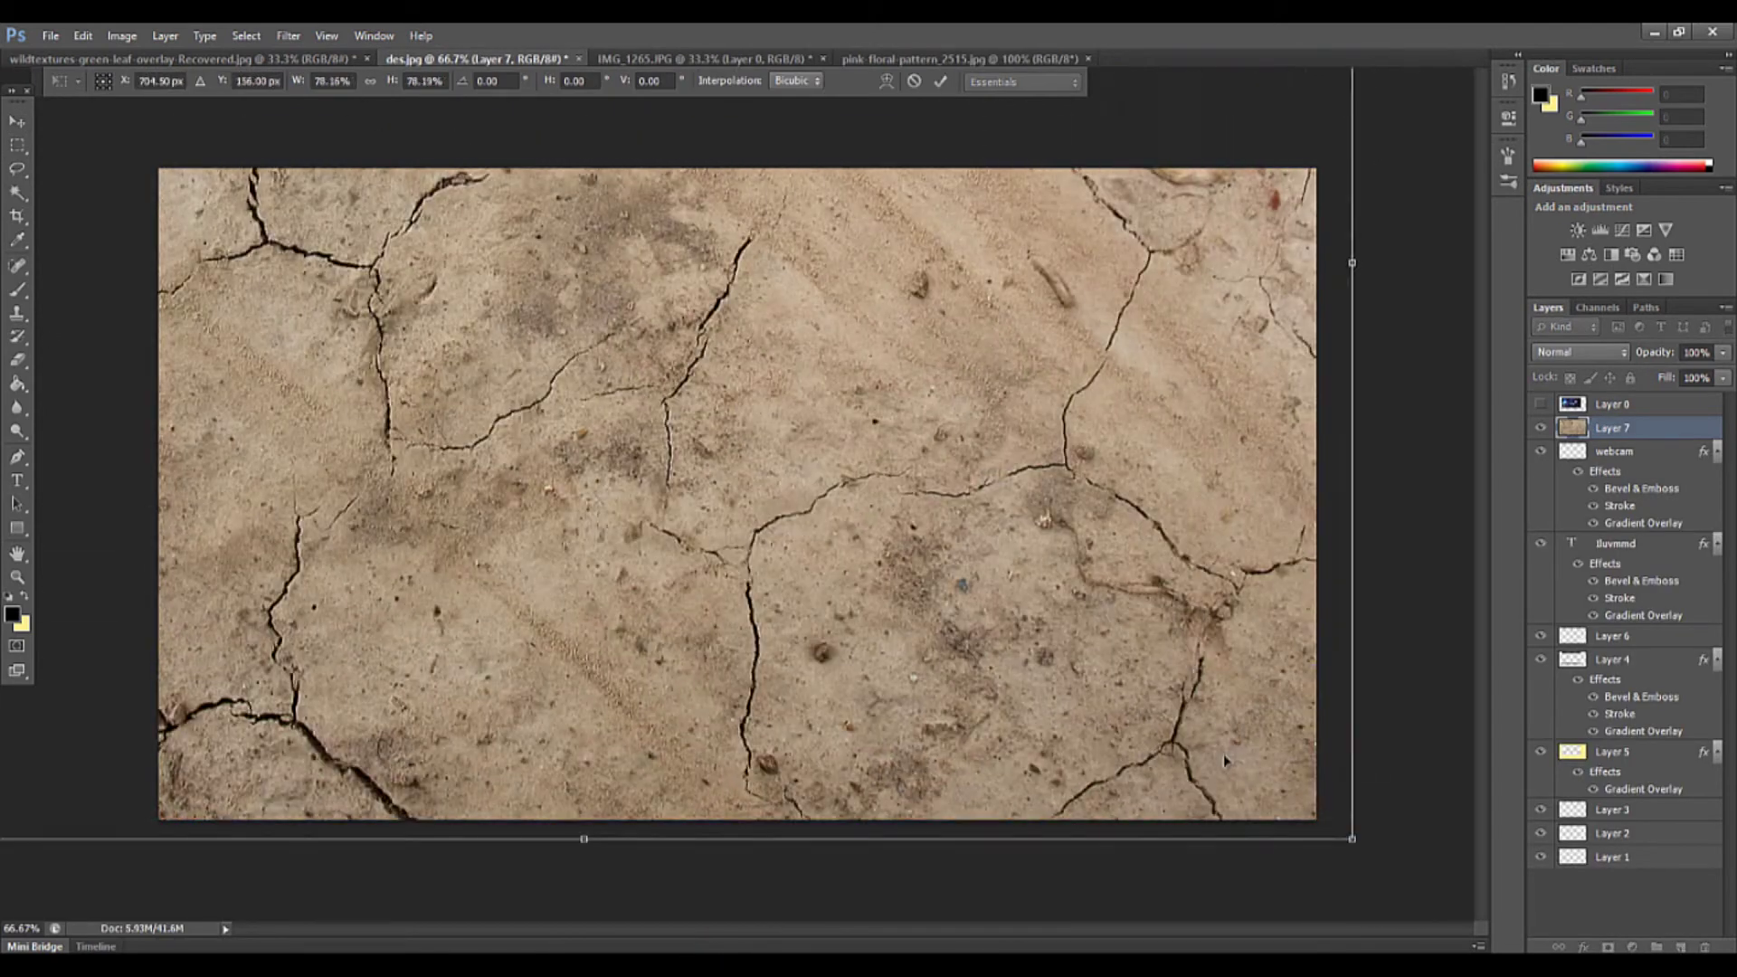
{"action": "key", "text": "Return"}
Set the cracked-earth texture layer's opacity to 13%
{"action": "left_click", "coordinate": [1693, 352]}
{"action": "type", "text": "62"}
{"action": "key", "text": "Return"}
{"action": "left_click", "coordinate": [1722, 352]}
{"action": "left_click_drag", "start_coordinate": [1693, 373], "coordinate": [1650, 380]}
{"action": "left_click", "coordinate": [1645, 686]}
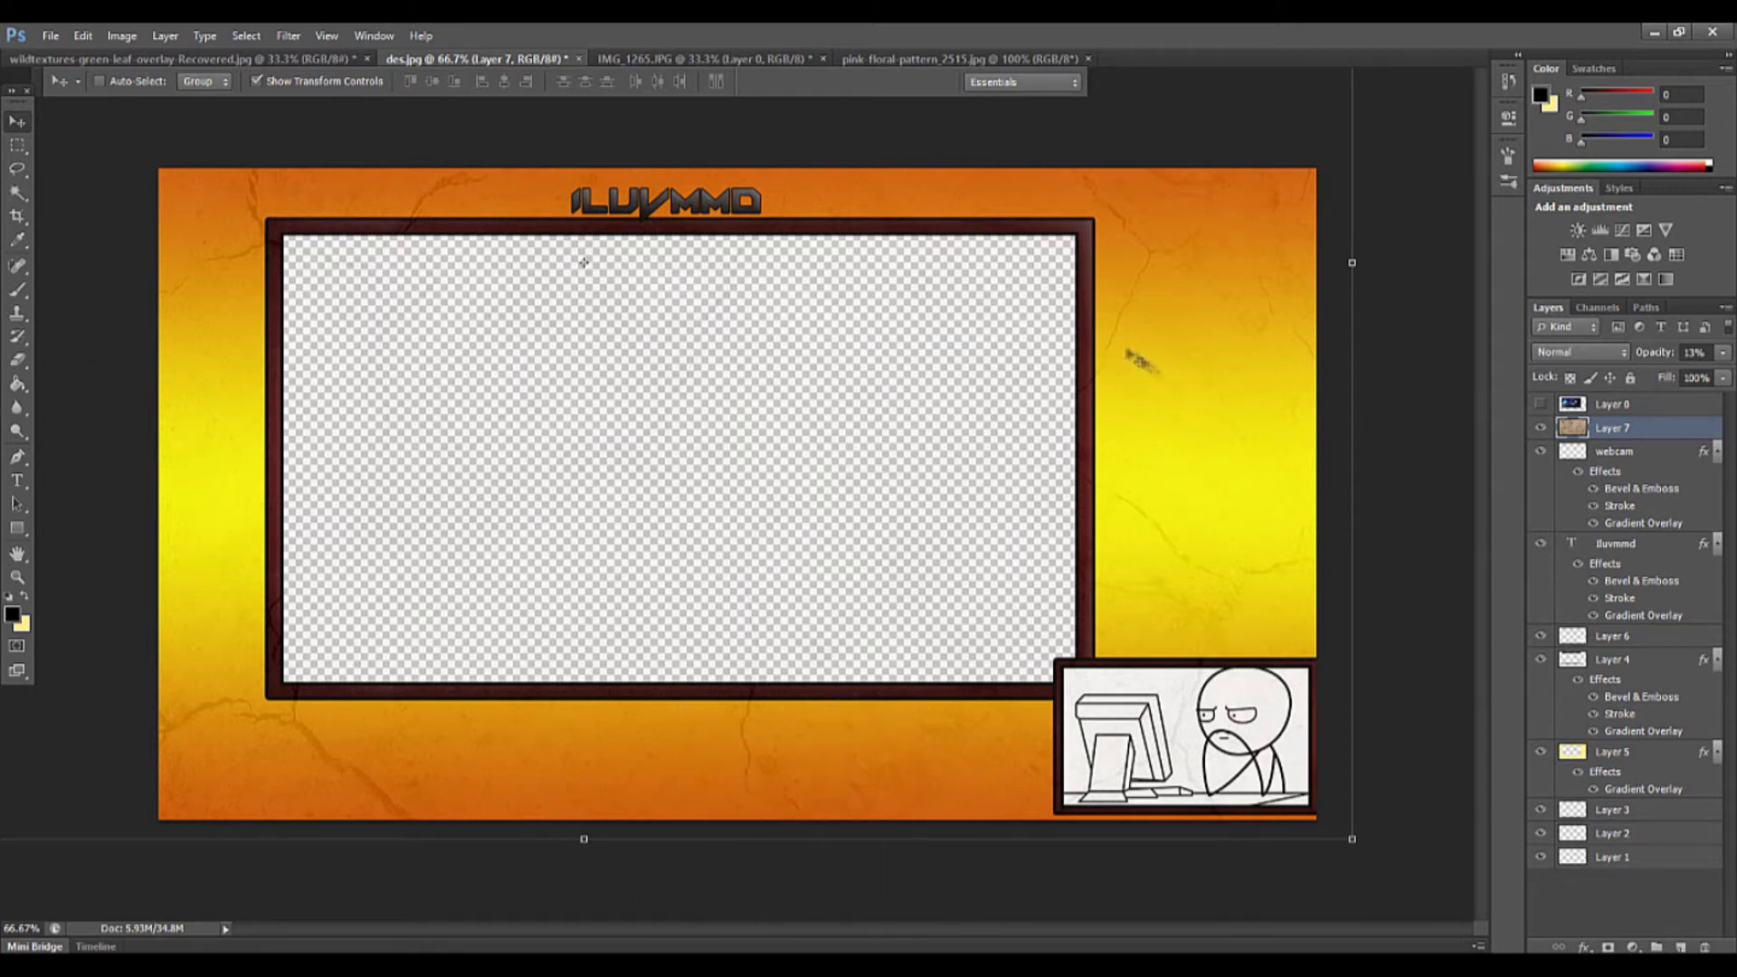
{"action": "left_click", "coordinate": [20, 149]}
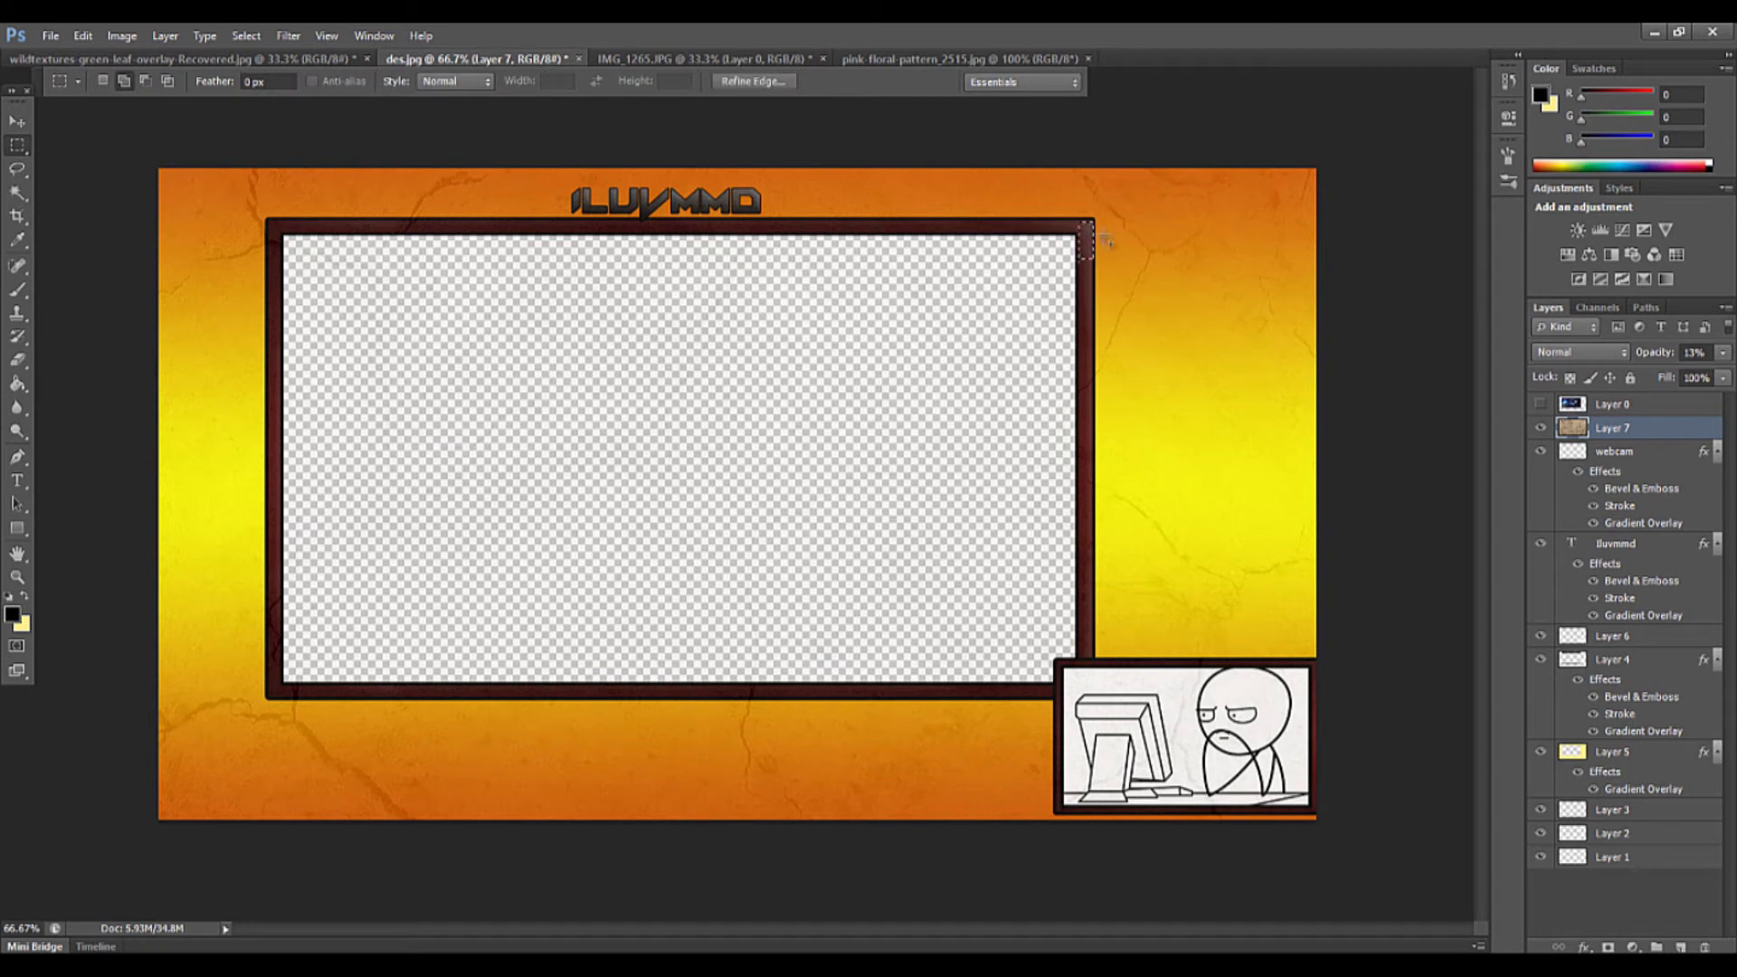
{"action": "left_click_drag", "start_coordinate": [1093, 218], "coordinate": [253, 687]}
{"action": "right_click", "coordinate": [252, 701]}
{"action": "left_click", "coordinate": [281, 342]}
{"action": "left_click_drag", "start_coordinate": [266, 217], "coordinate": [1055, 457]}
{"action": "right_click", "coordinate": [1055, 458]}
{"action": "left_click", "coordinate": [1097, 465]}
Reorder the cracked-earth texture to sit directly above the background gradient layer and delete its area inside the gameplay frame
{"action": "left_click_drag", "start_coordinate": [1613, 427], "coordinate": [1612, 740]}
{"action": "left_click_drag", "start_coordinate": [268, 698], "coordinate": [1085, 220]}
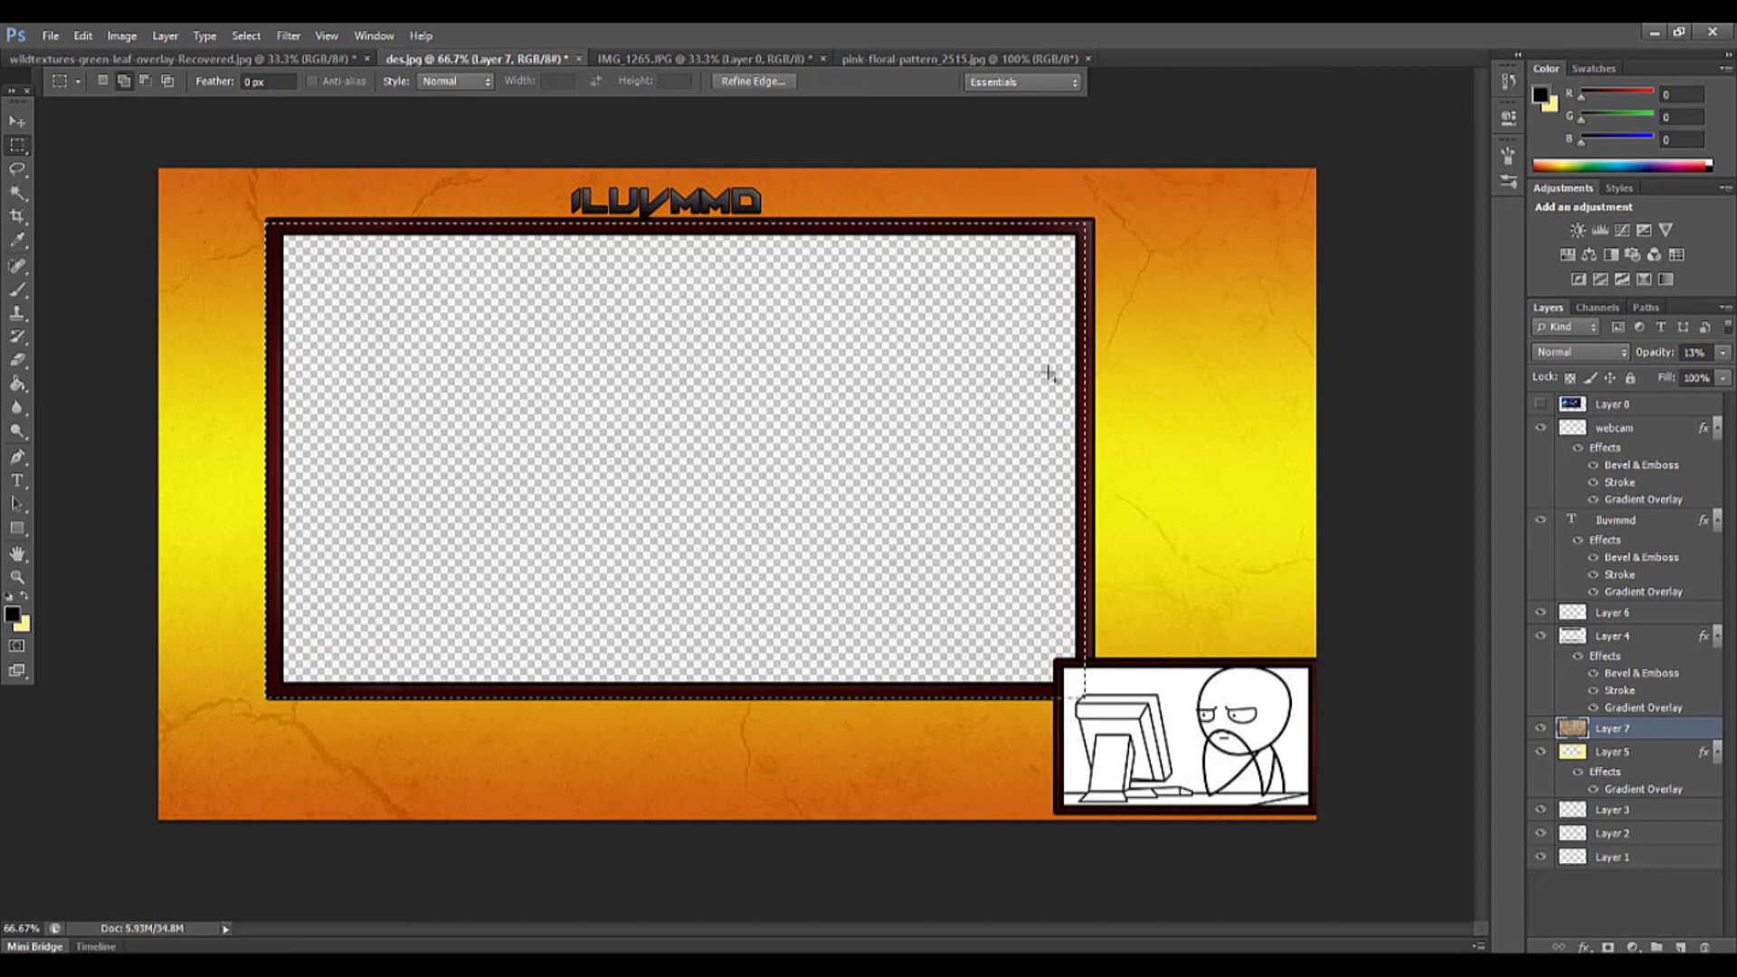
{"action": "key", "text": "Delete"}
{"action": "key", "text": "ctrl+d"}
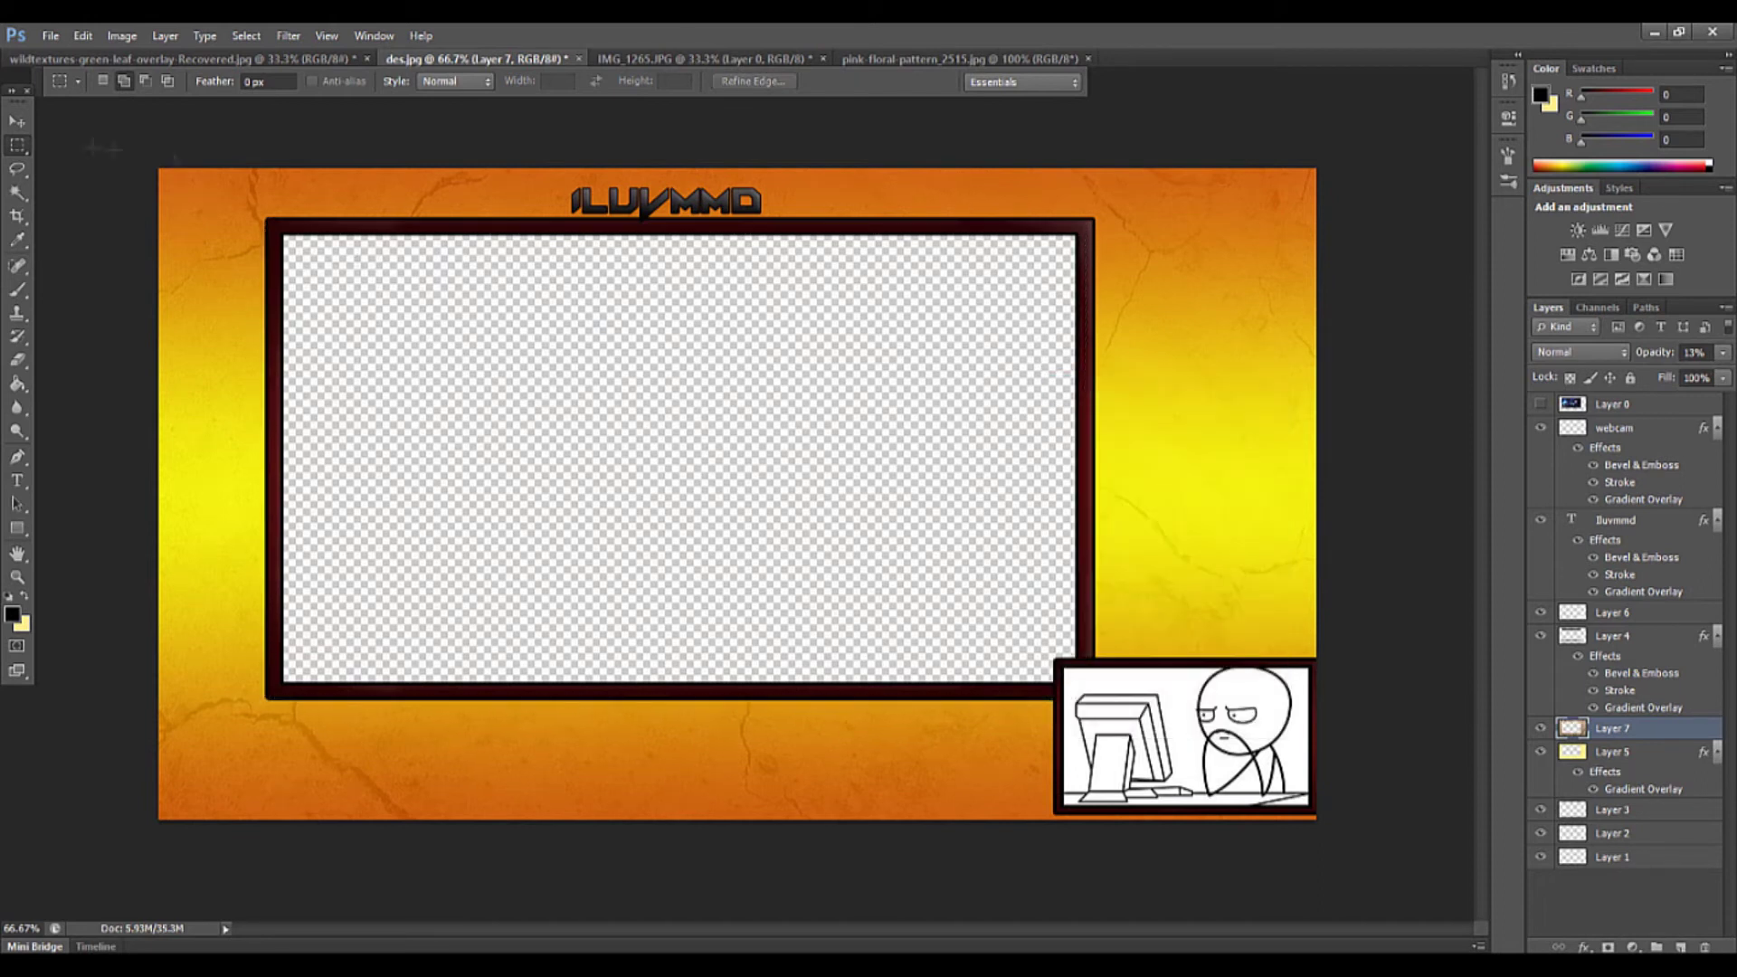
Enlarge the iluvmmd title above the gameplay frame to about 141%
{"action": "left_click", "coordinate": [17, 120]}
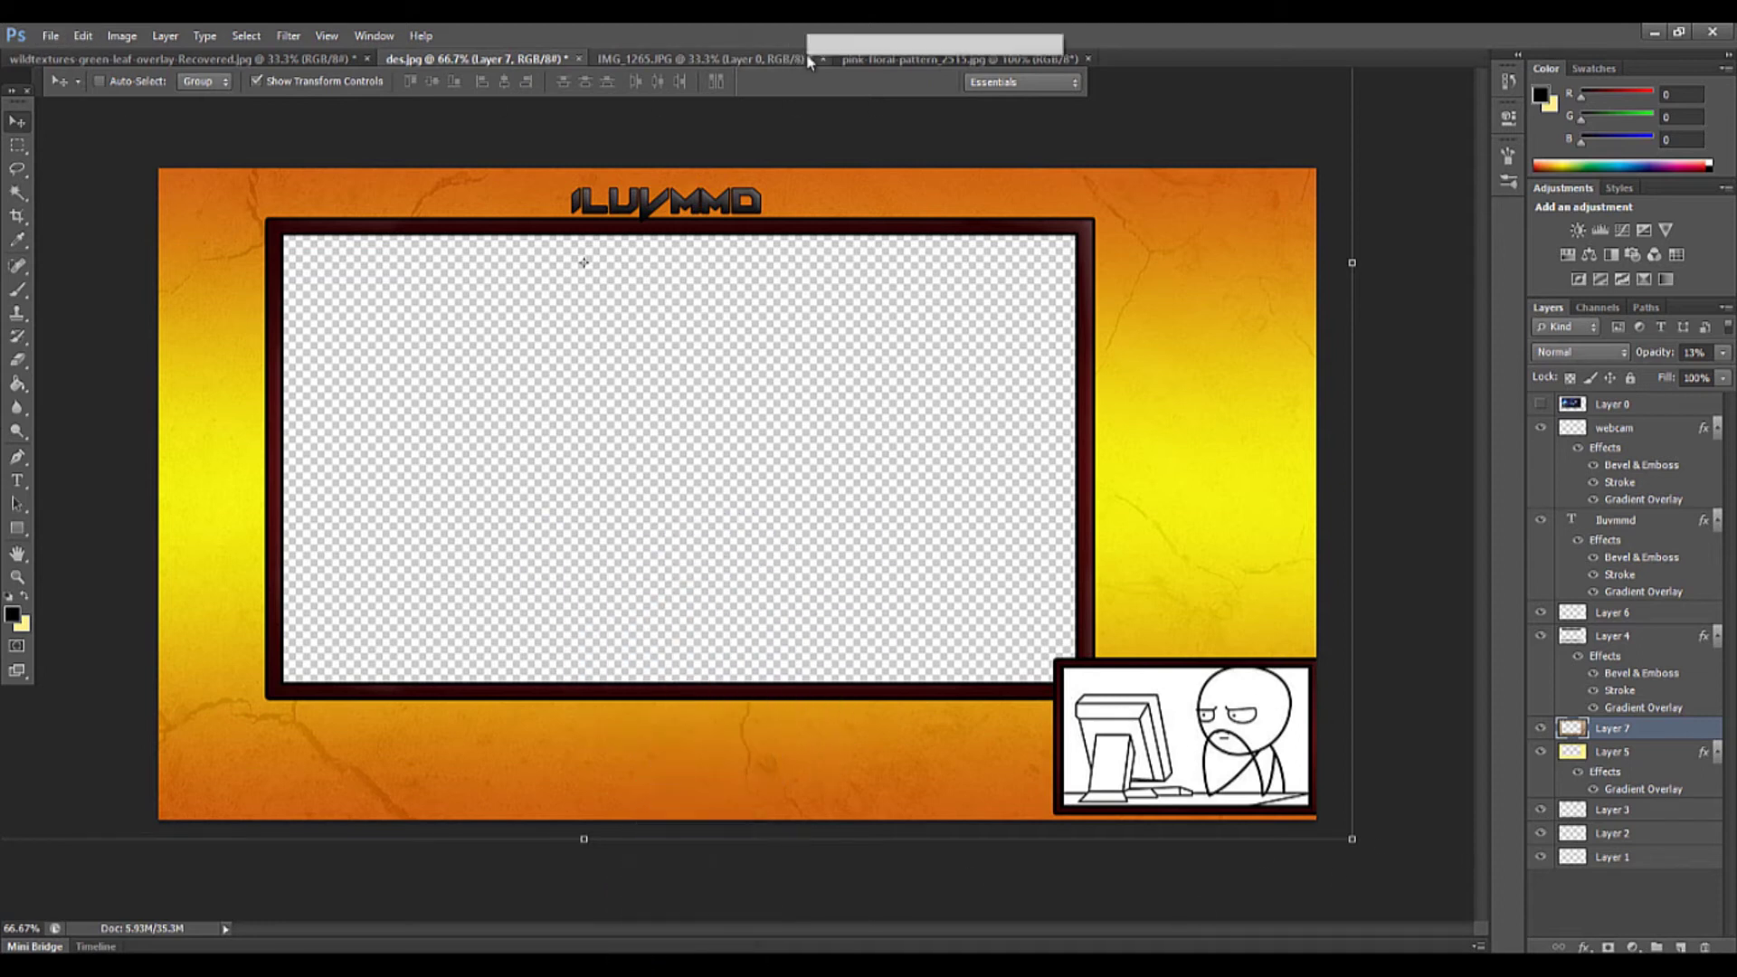
{"action": "left_click", "coordinate": [1624, 523]}
{"action": "key", "text": "ctrl+t"}
{"action": "left_click_drag", "start_coordinate": [780, 231], "coordinate": [730, 210]}
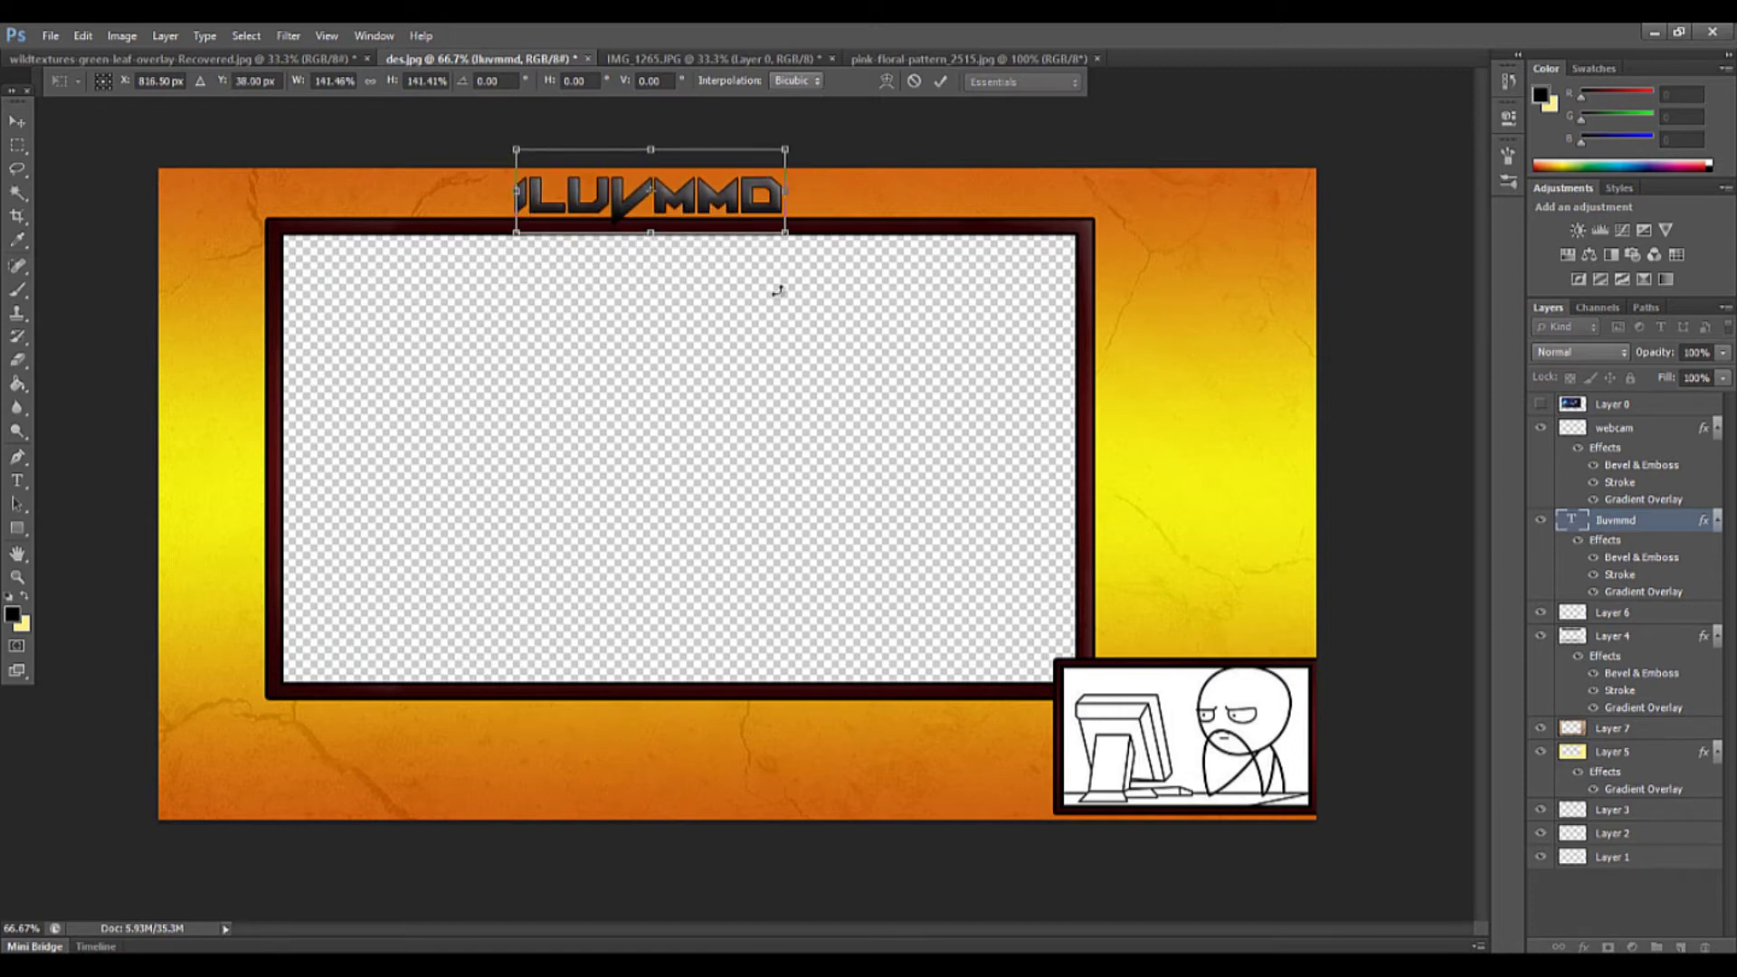
{"action": "key", "text": "Return"}
Change the stroke colour of the iluvmmd title to white
{"action": "right_click", "coordinate": [1616, 520]}
{"action": "left_click", "coordinate": [1438, 249]}
{"action": "left_click", "coordinate": [997, 393]}
{"action": "left_click", "coordinate": [1188, 448]}
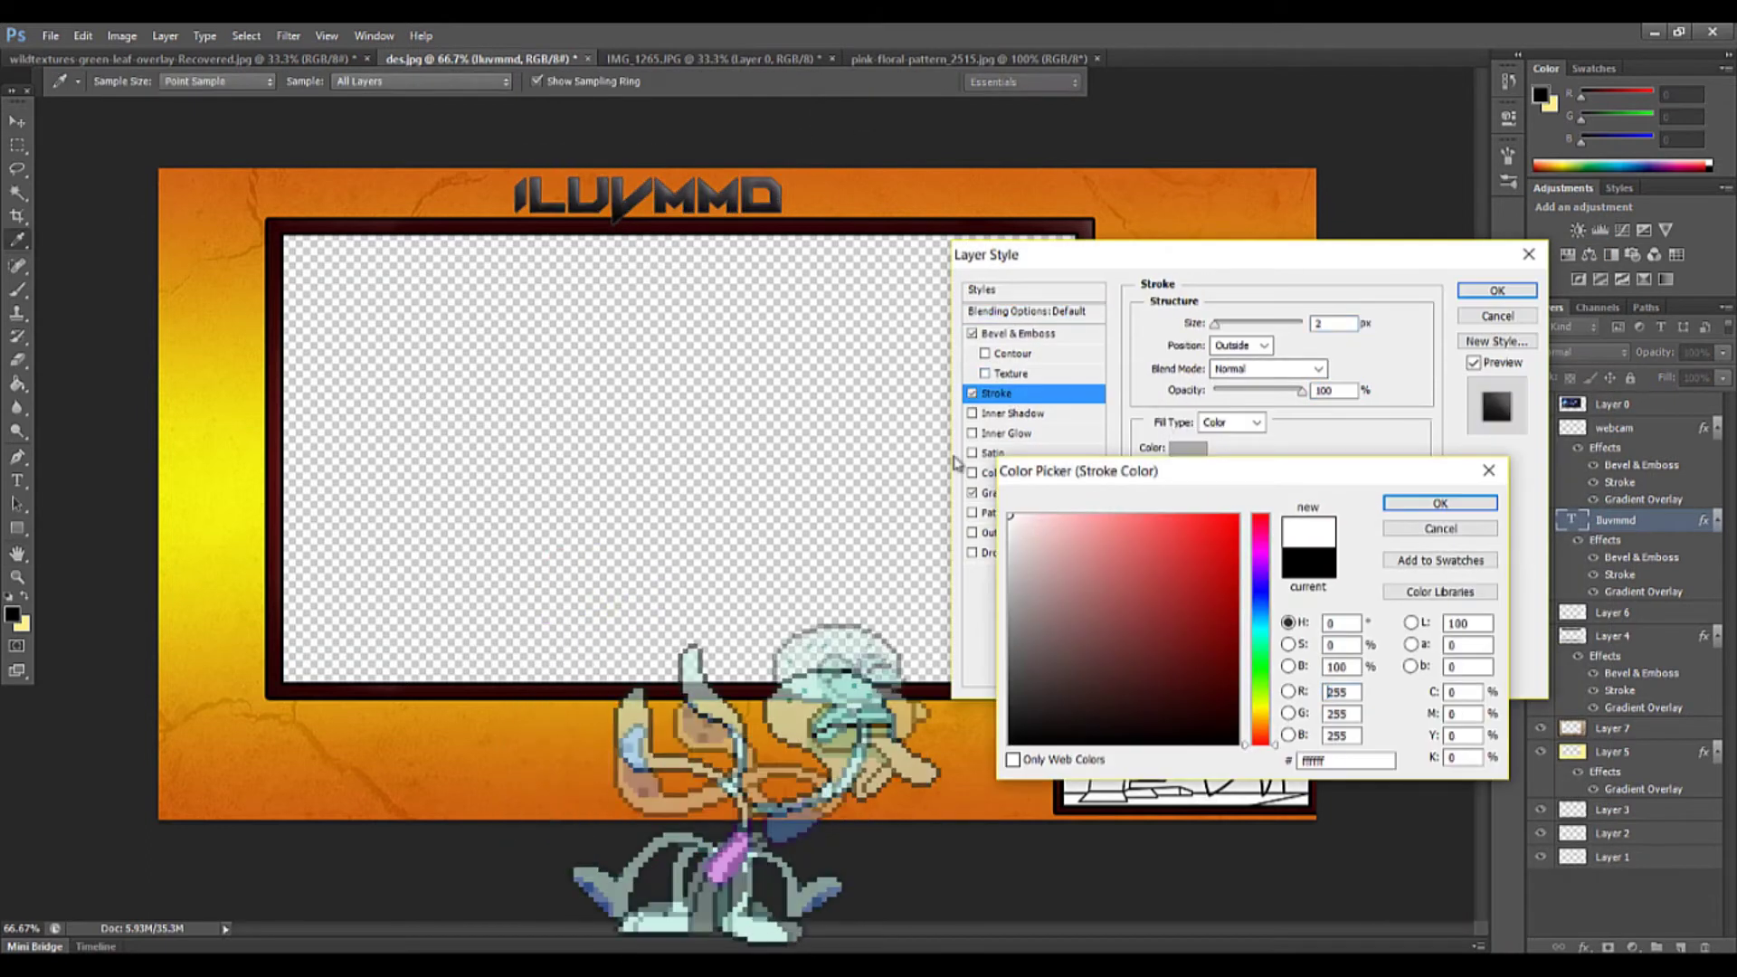
{"action": "key", "text": "Return"}
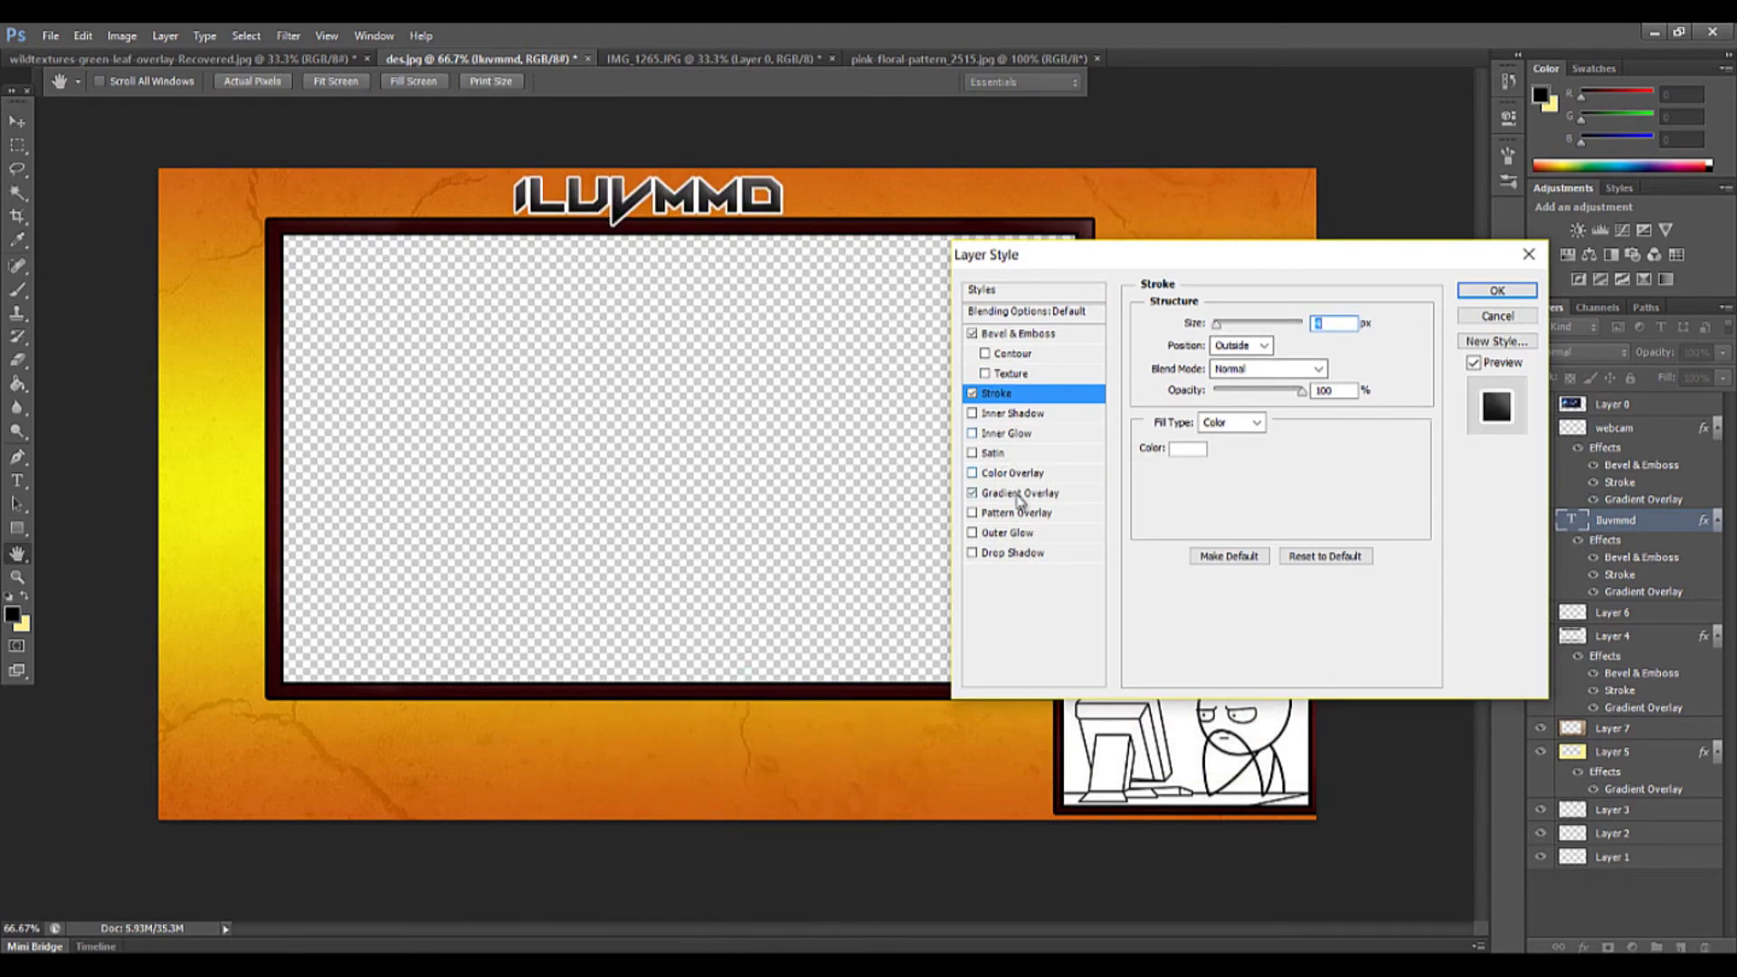
Give the iluvmmd title an orange-to-red gradient overlay and make its white stroke thinner
{"action": "left_click", "coordinate": [1019, 493]}
{"action": "left_click", "coordinate": [1249, 368]}
{"action": "double_click", "coordinate": [983, 550]}
{"action": "left_click", "coordinate": [1228, 526]}
{"action": "left_click", "coordinate": [1270, 520]}
{"action": "left_click", "coordinate": [1440, 503]}
{"action": "double_click", "coordinate": [984, 550]}
{"action": "left_click", "coordinate": [1047, 517]}
{"action": "left_click_drag", "start_coordinate": [1047, 516], "coordinate": [1230, 520]}
{"action": "left_click", "coordinate": [1416, 504]}
{"action": "key", "text": "Return"}
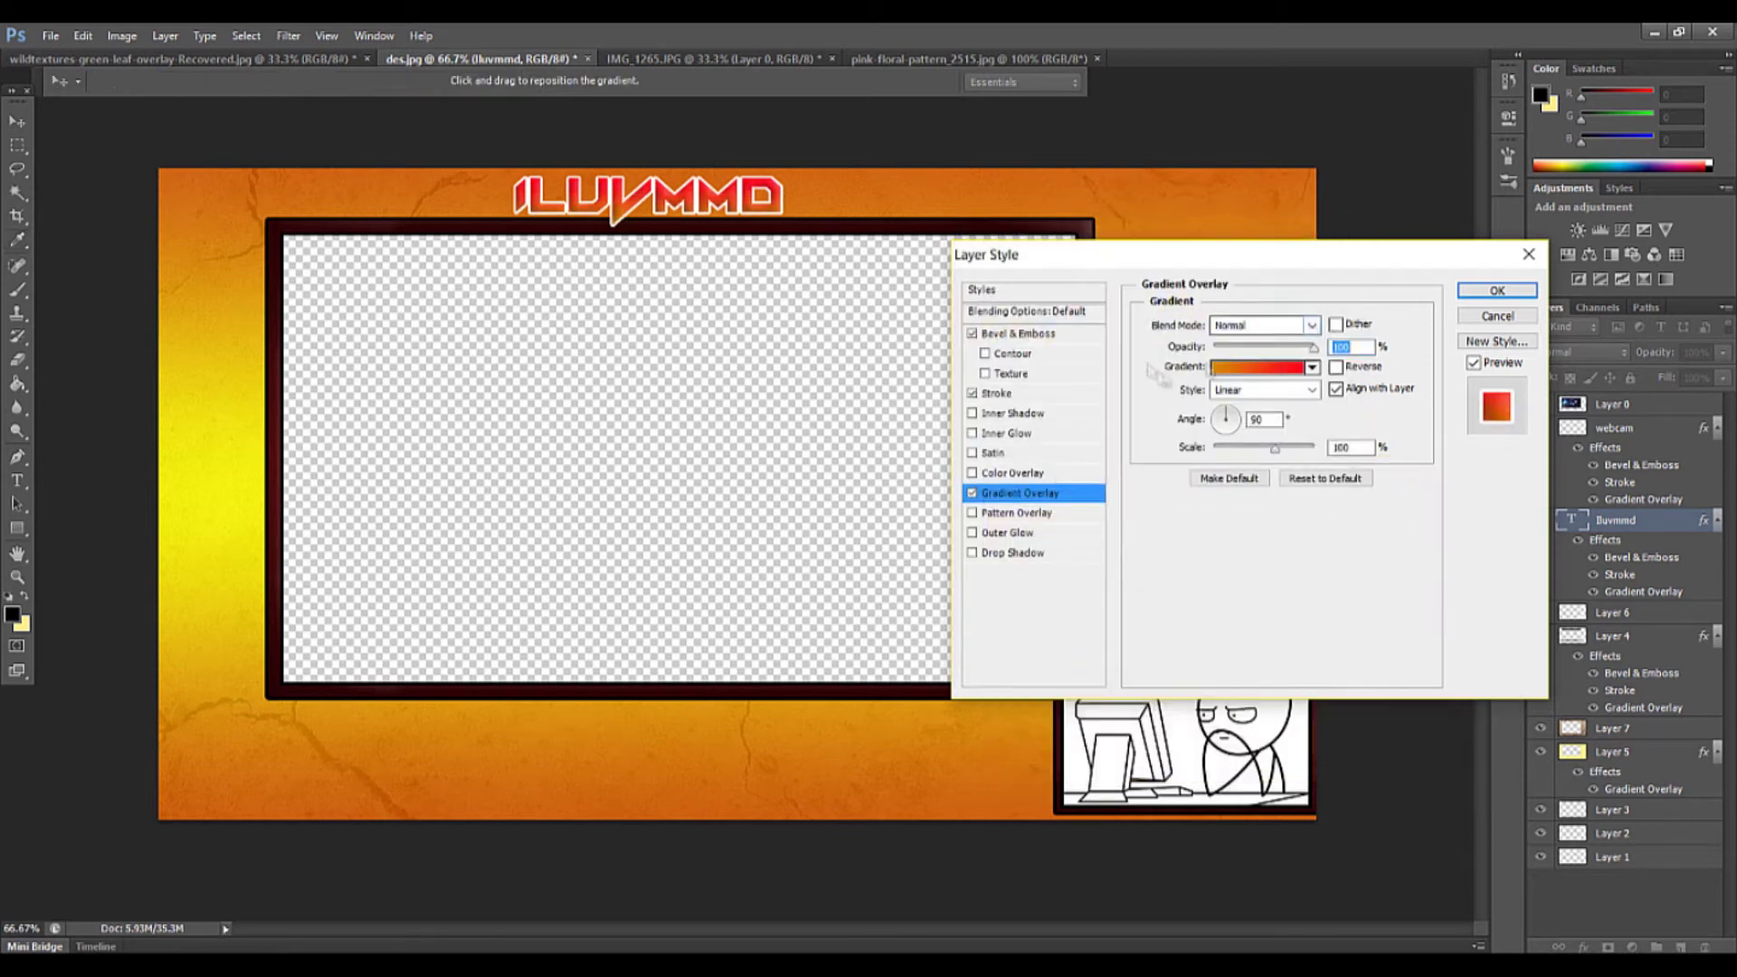
{"action": "left_click", "coordinate": [996, 392]}
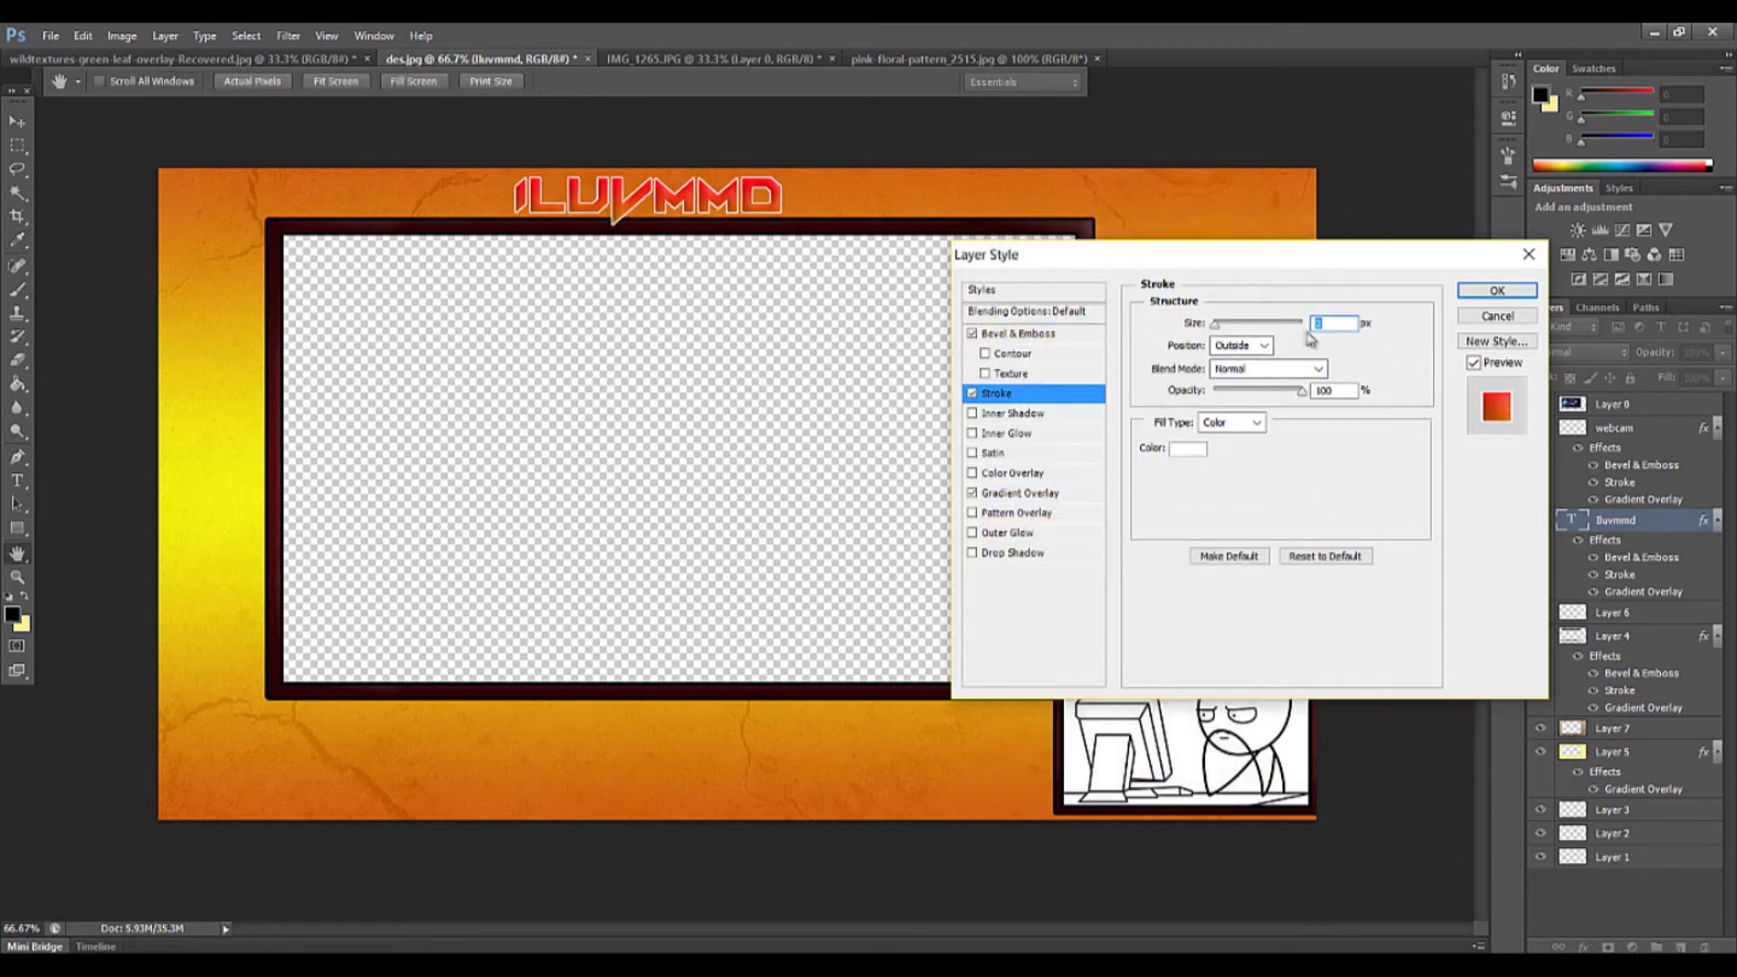
{"action": "key", "text": "Return"}
Narrow the iluvmmd title to about 94% of its width, then reposition and slightly enlarge it above the gameplay frame
{"action": "key", "text": "ctrl+t"}
{"action": "left_click_drag", "start_coordinate": [785, 191], "coordinate": [772, 191]}
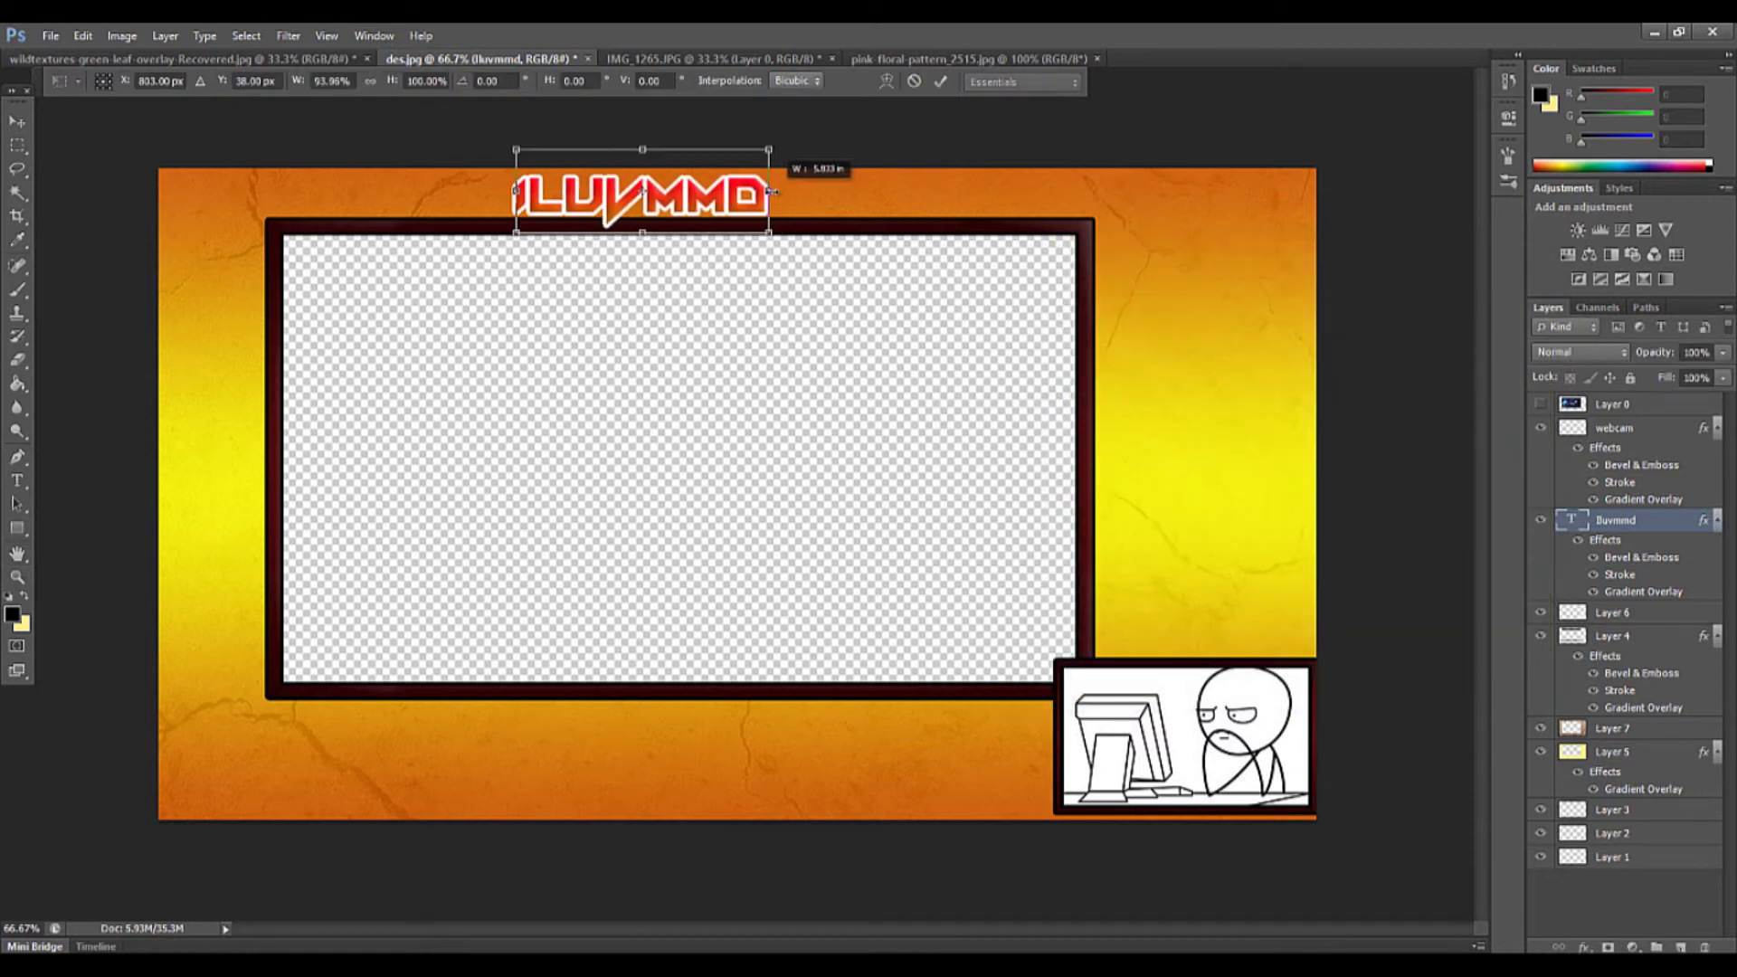
{"action": "key", "text": "Return"}
{"action": "left_click_drag", "start_coordinate": [650, 209], "coordinate": [663, 203]}
{"action": "key", "text": "ctrl+t"}
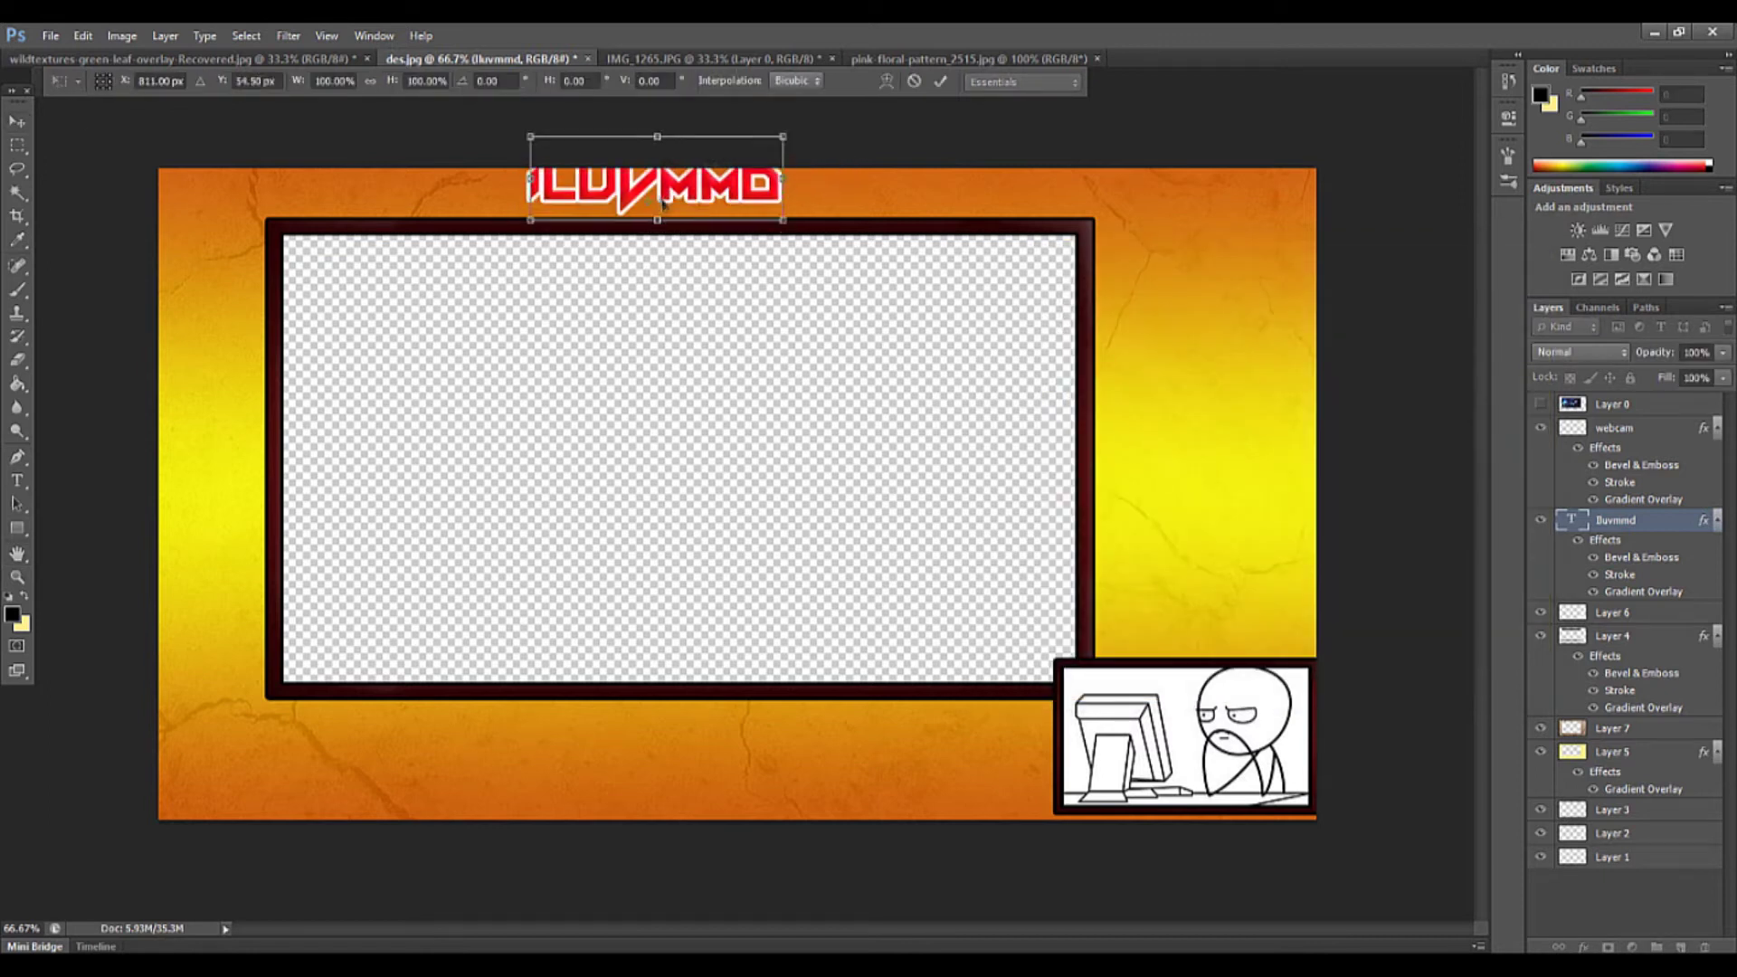
{"action": "mouse_move", "coordinate": [783, 136]}
{"action": "left_mouse_down"}
{"action": "mouse_move", "coordinate": [769, 149]}
{"action": "mouse_move", "coordinate": [796, 140]}
{"action": "left_mouse_up"}
{"action": "key", "text": "Return"}
Add two new layers above the title and name the lower one "chat box transparent"
{"action": "key", "text": "m"}
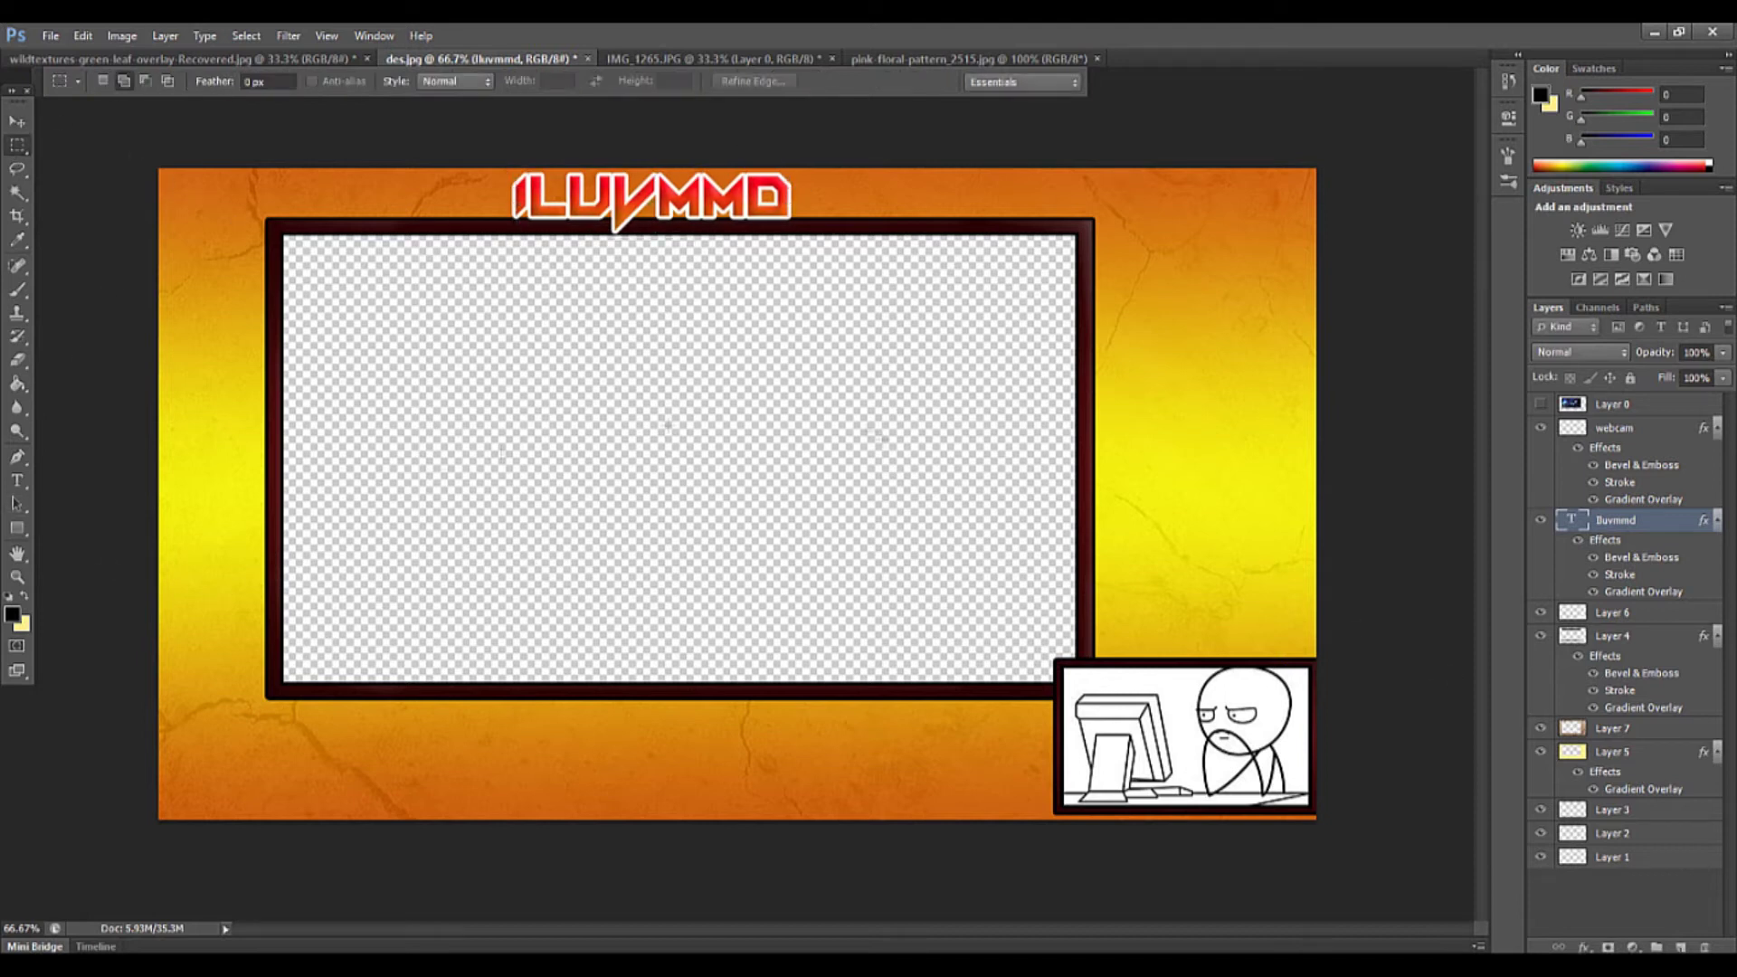
{"action": "left_click", "coordinate": [1683, 946]}
{"action": "left_click", "coordinate": [1682, 946]}
{"action": "double_click", "coordinate": [1604, 543]}
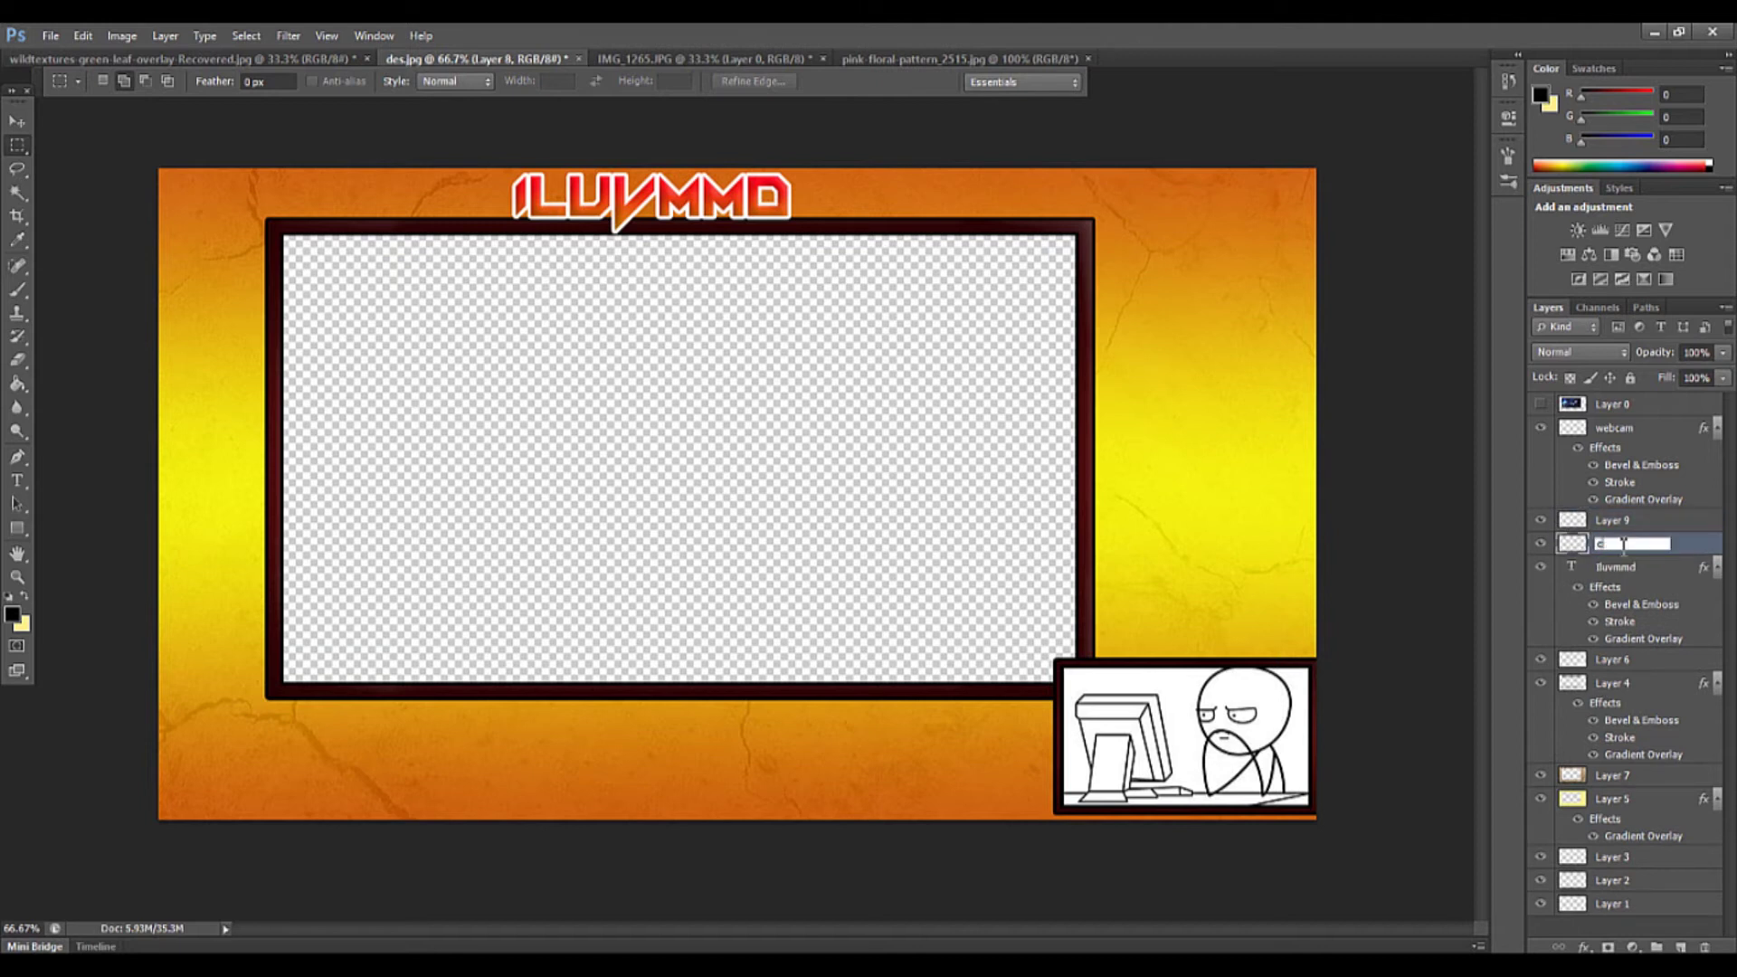
{"action": "key", "text": "Return"}
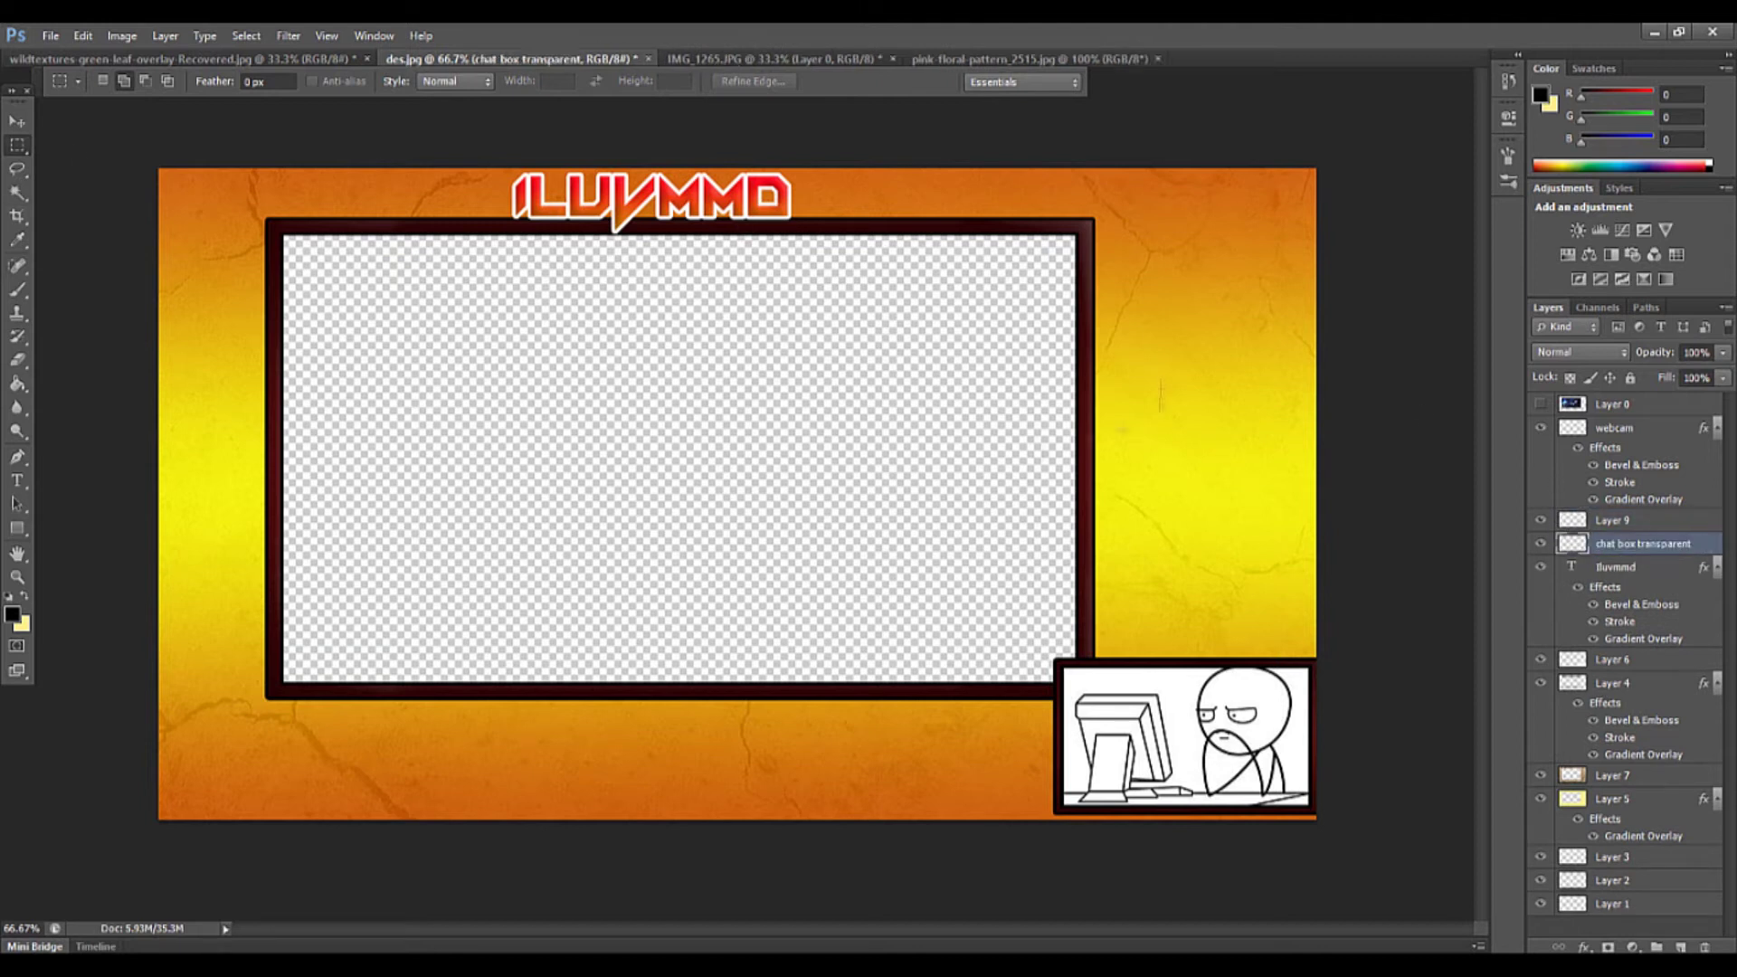
Fill a tall rectangular selection with black in the side strip between the gameplay frame and the canvas edge, above the webcam
{"action": "left_click_drag", "start_coordinate": [1304, 230], "coordinate": [1115, 634]}
{"action": "right_click", "coordinate": [1183, 414]}
{"action": "left_click", "coordinate": [1208, 425]}
{"action": "mouse_move", "coordinate": [1306, 641]}
{"action": "left_mouse_down"}
{"action": "mouse_move", "coordinate": [1110, 266]}
{"action": "mouse_move", "coordinate": [1110, 228]}
{"action": "mouse_move", "coordinate": [1300, 590]}
{"action": "mouse_move", "coordinate": [1300, 645]}
{"action": "left_mouse_up"}
{"action": "left_click", "coordinate": [1122, 258]}
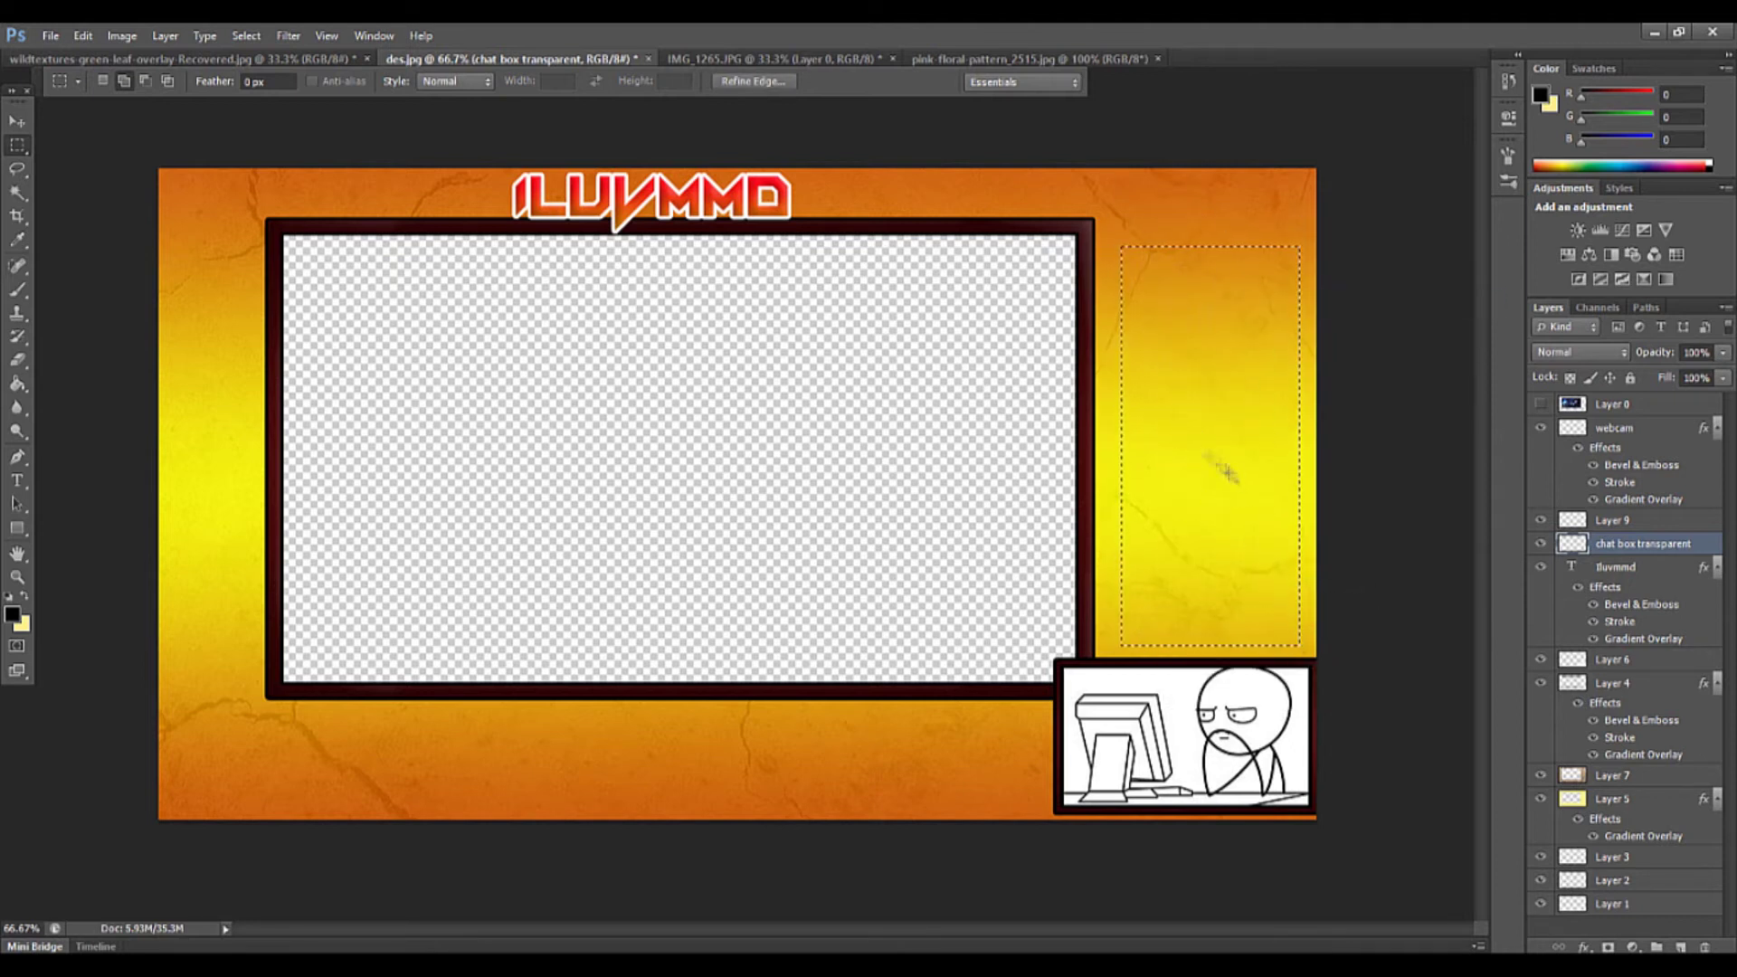
{"action": "right_click", "coordinate": [1194, 449]}
{"action": "left_click", "coordinate": [1245, 728]}
{"action": "key", "text": "Return"}
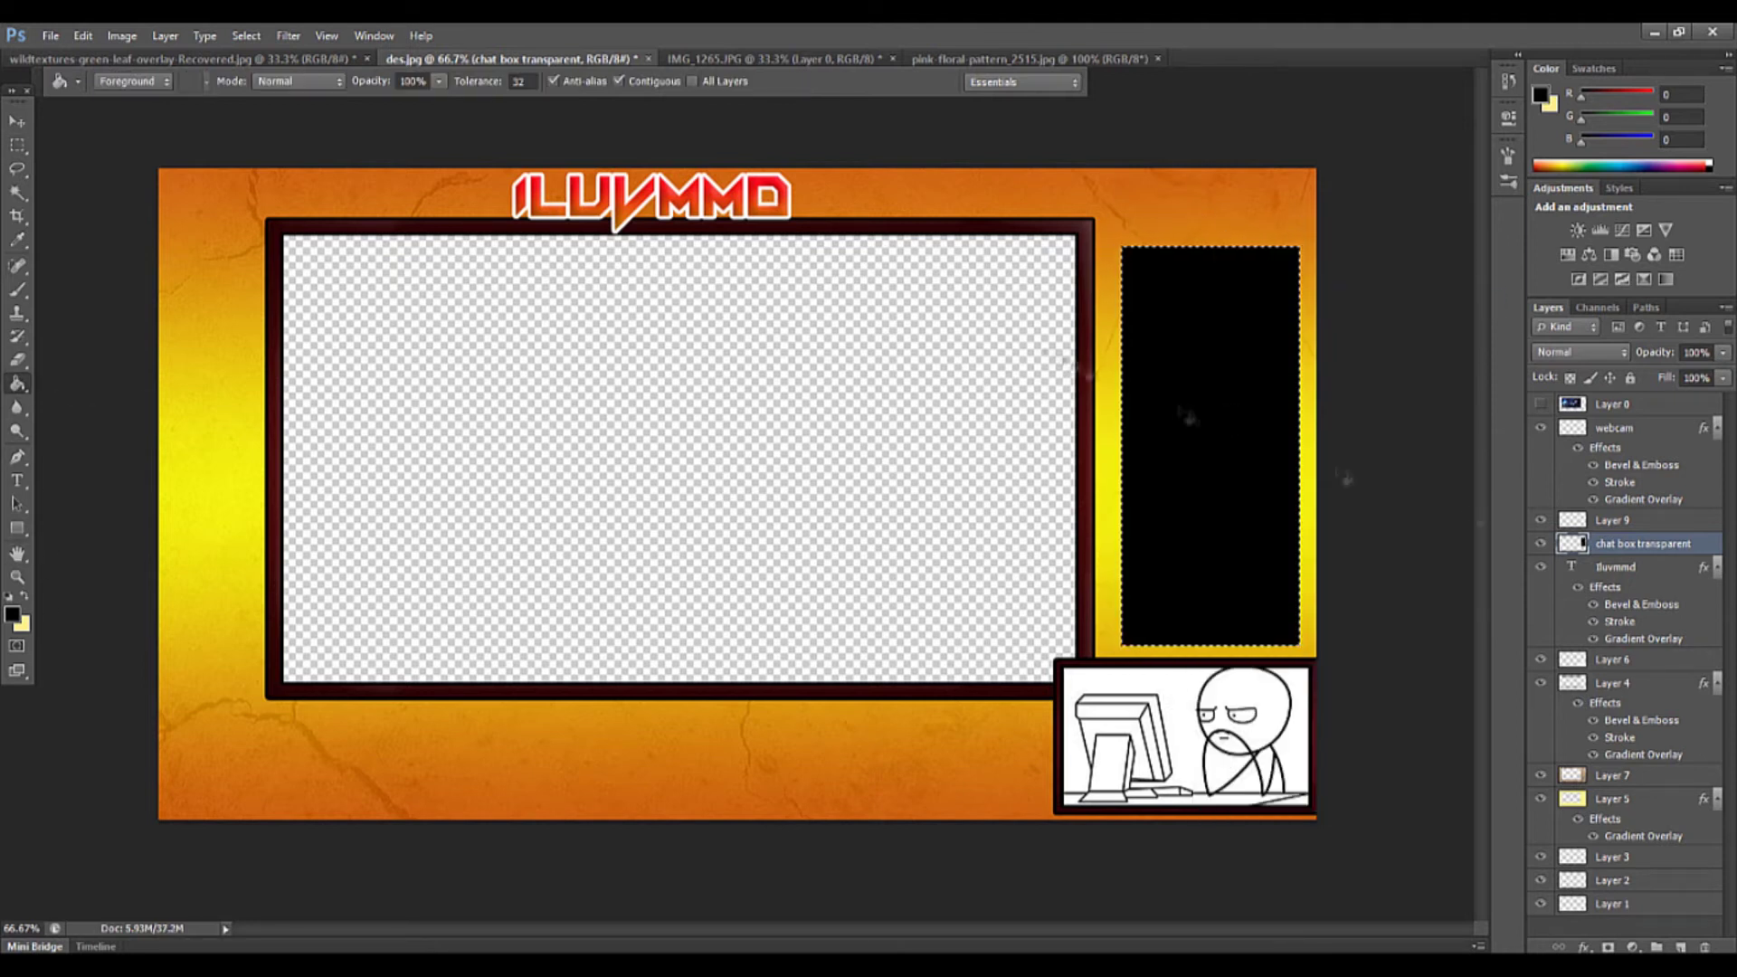
{"action": "right_click", "coordinate": [1285, 412]}
{"action": "left_click", "coordinate": [1339, 421]}
{"action": "right_click", "coordinate": [1655, 543]}
{"action": "left_click", "coordinate": [1448, 293]}
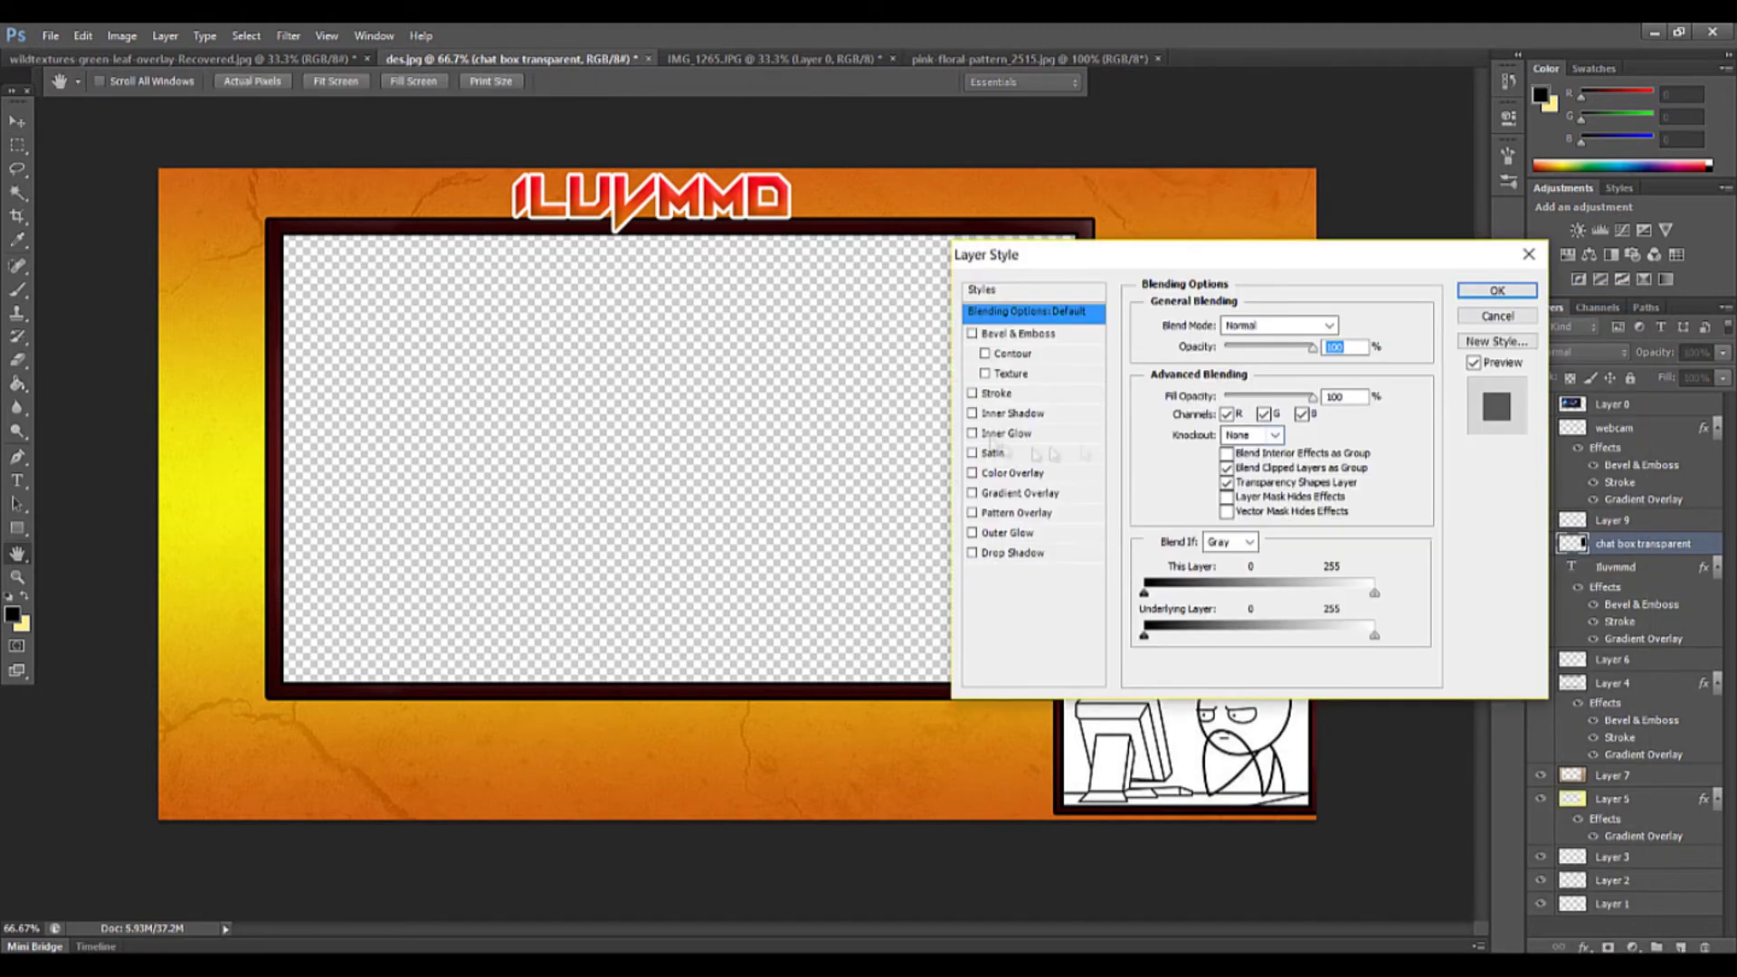
{"action": "left_click", "coordinate": [1007, 472]}
{"action": "left_click_drag", "start_coordinate": [1131, 254], "coordinate": [534, 238]}
{"action": "left_click", "coordinate": [752, 309]}
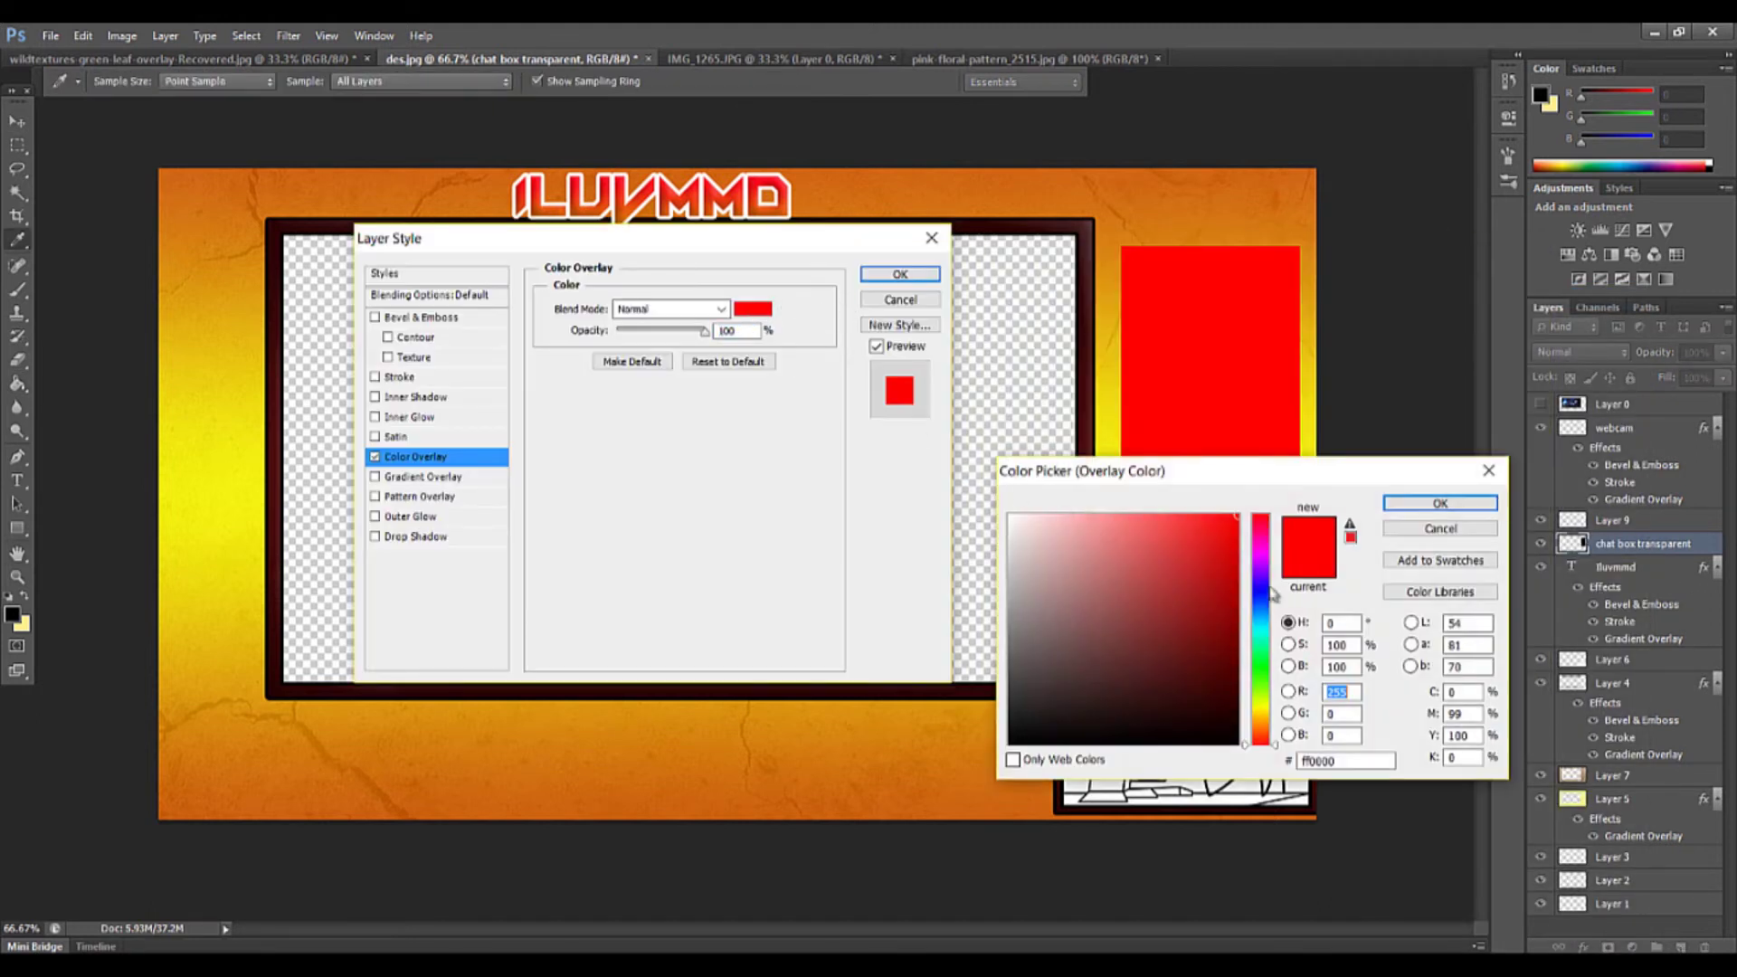
{"action": "left_click", "coordinate": [1439, 505]}
{"action": "left_click_drag", "start_coordinate": [704, 331], "coordinate": [809, 336]}
{"action": "left_click", "coordinate": [375, 457]}
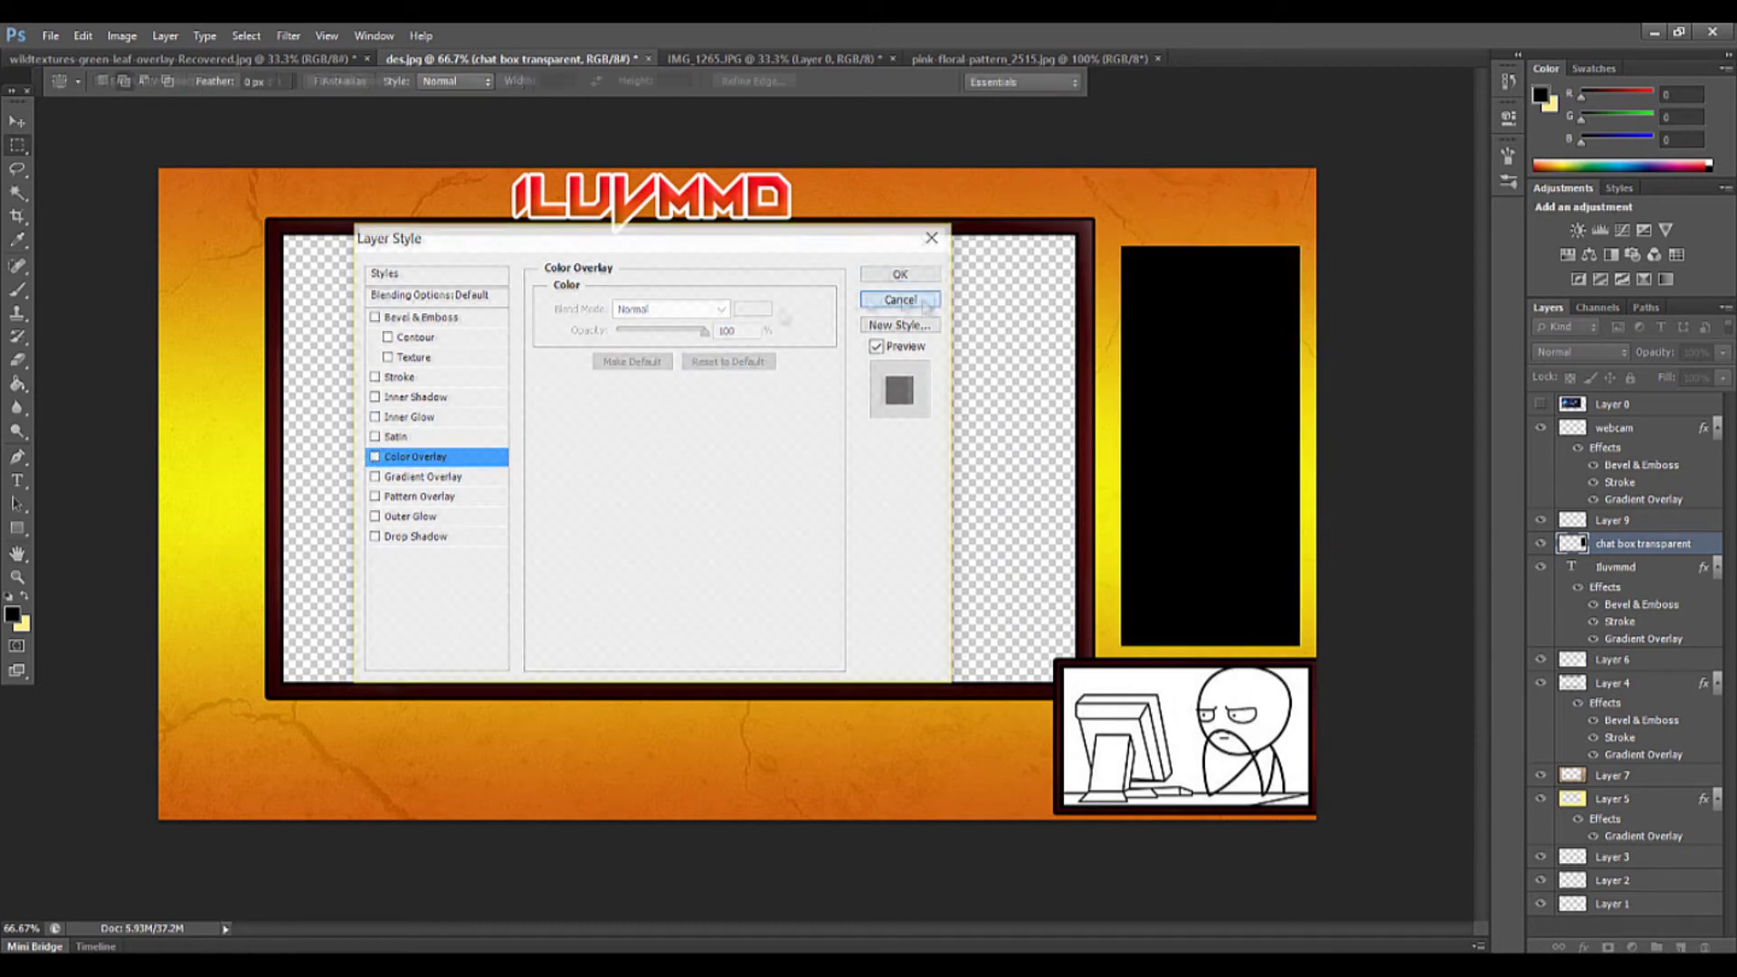
{"action": "key", "text": "Escape"}
Refill the chat box with red (RGB 250, 3, 3) and set its layer opacity to 33%
{"action": "left_click", "coordinate": [24, 595]}
{"action": "left_click", "coordinate": [11, 615]}
{"action": "left_click_drag", "start_coordinate": [1261, 711], "coordinate": [1243, 511]}
{"action": "key", "text": "Return"}
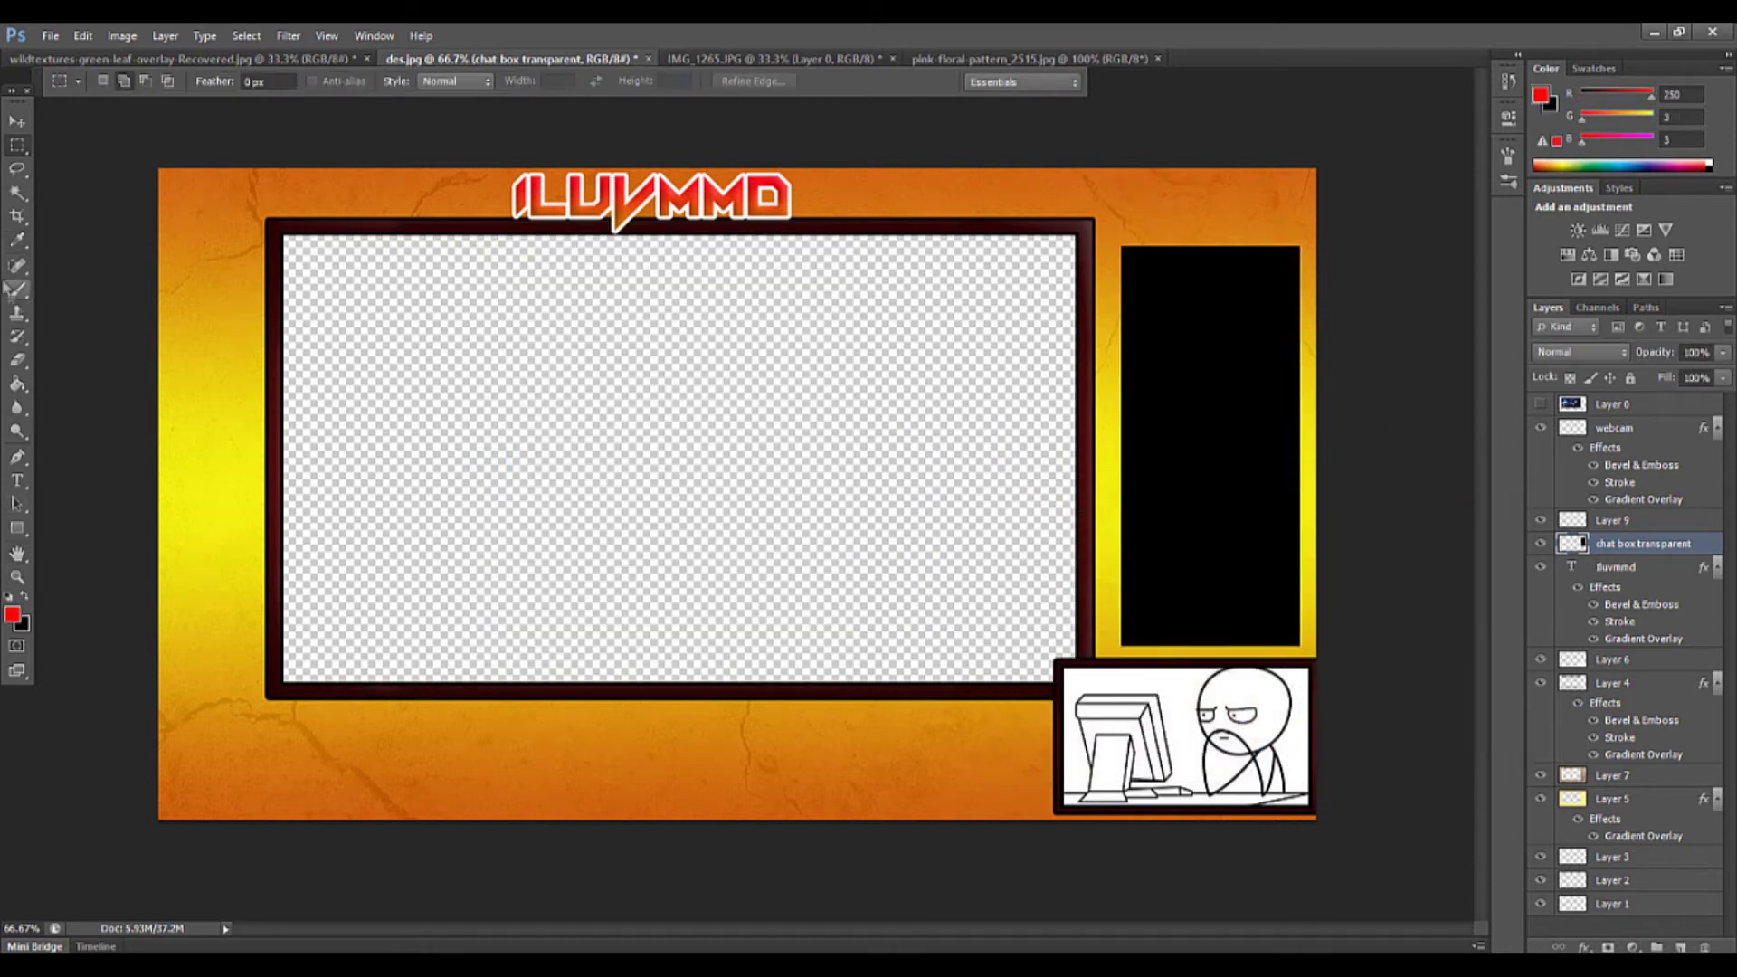
{"action": "left_click", "coordinate": [17, 382]}
{"action": "left_click", "coordinate": [1210, 446]}
{"action": "left_click", "coordinate": [1723, 352]}
{"action": "left_click_drag", "start_coordinate": [1724, 373], "coordinate": [1659, 377]}
Add the text "Chat" above the chat box in red 72 pt Vermin Vibes
{"action": "key", "text": "t"}
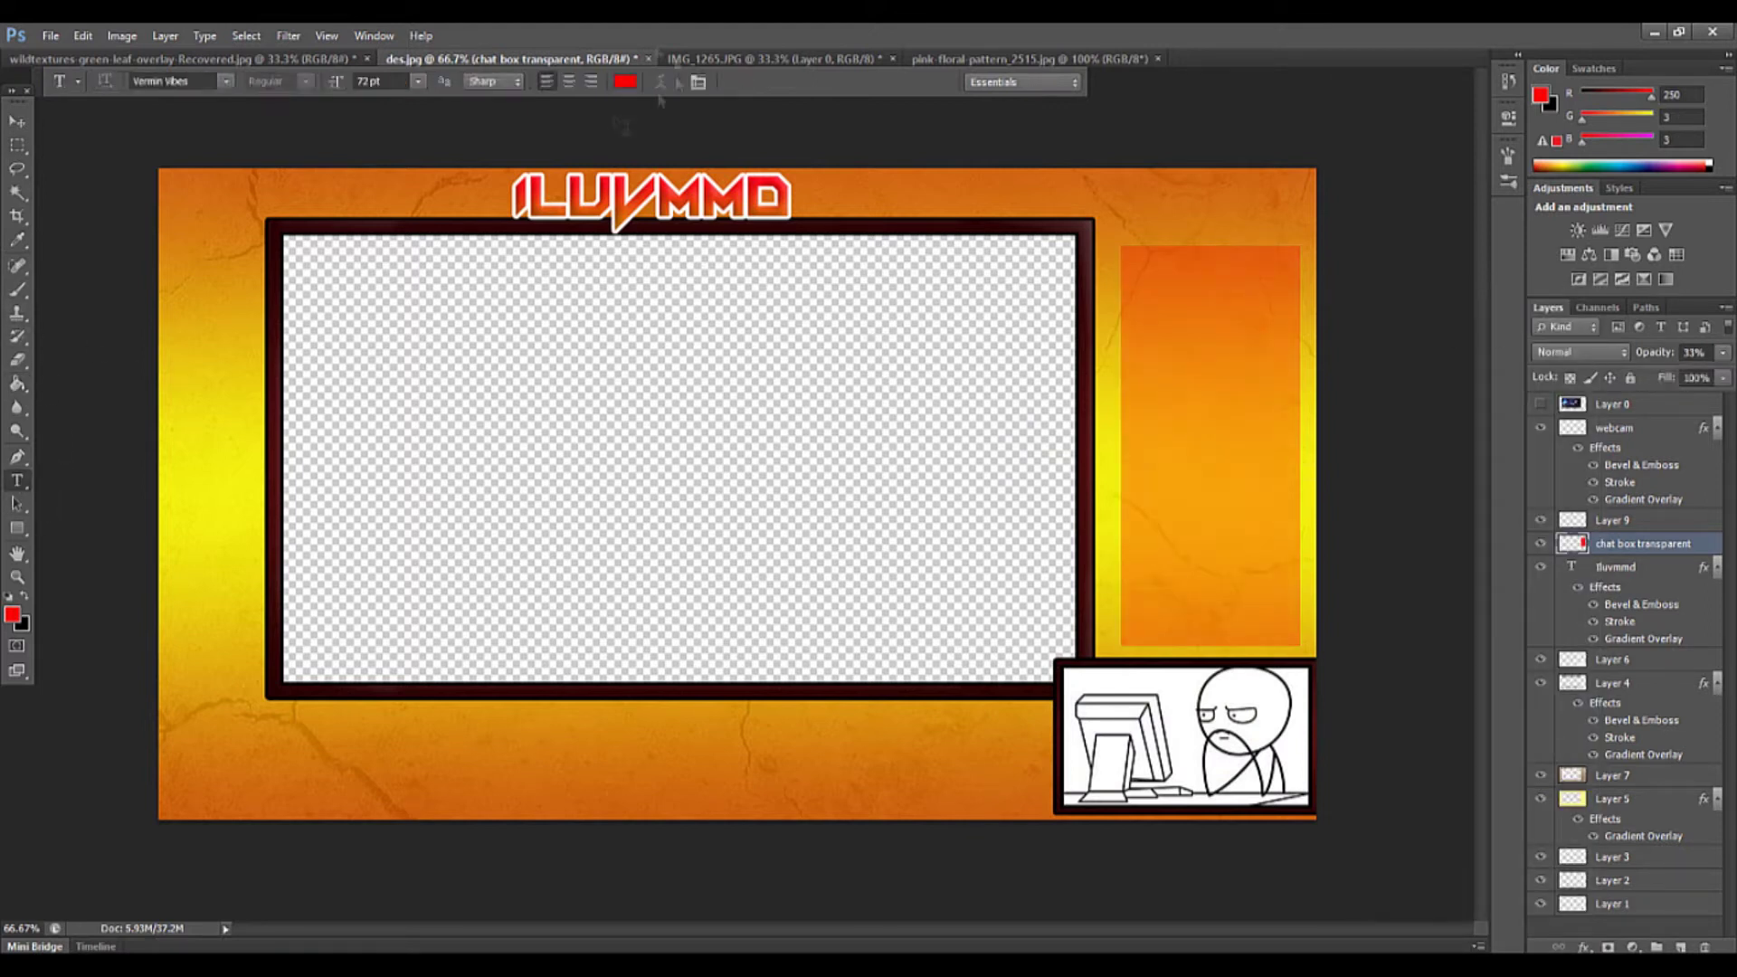
{"action": "left_click", "coordinate": [1151, 231]}
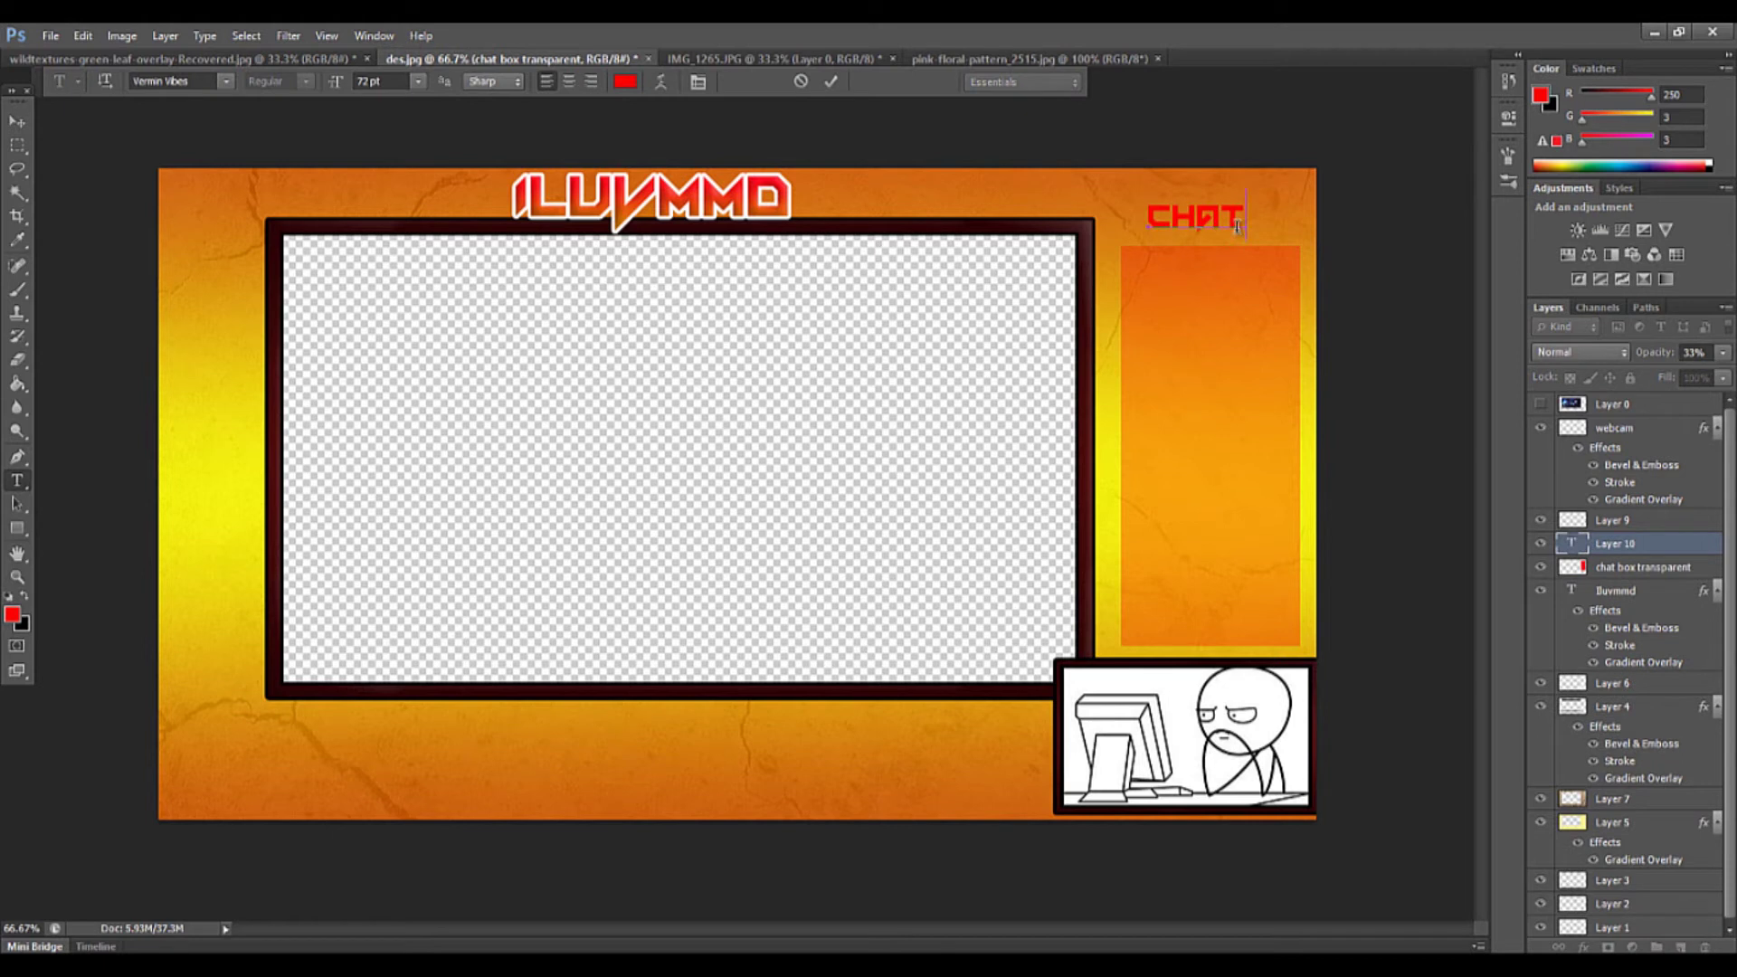
{"action": "left_click", "coordinate": [1644, 555]}
Add a white outside stroke to the Chat text
{"action": "right_click", "coordinate": [1644, 554]}
{"action": "left_click", "coordinate": [1457, 263]}
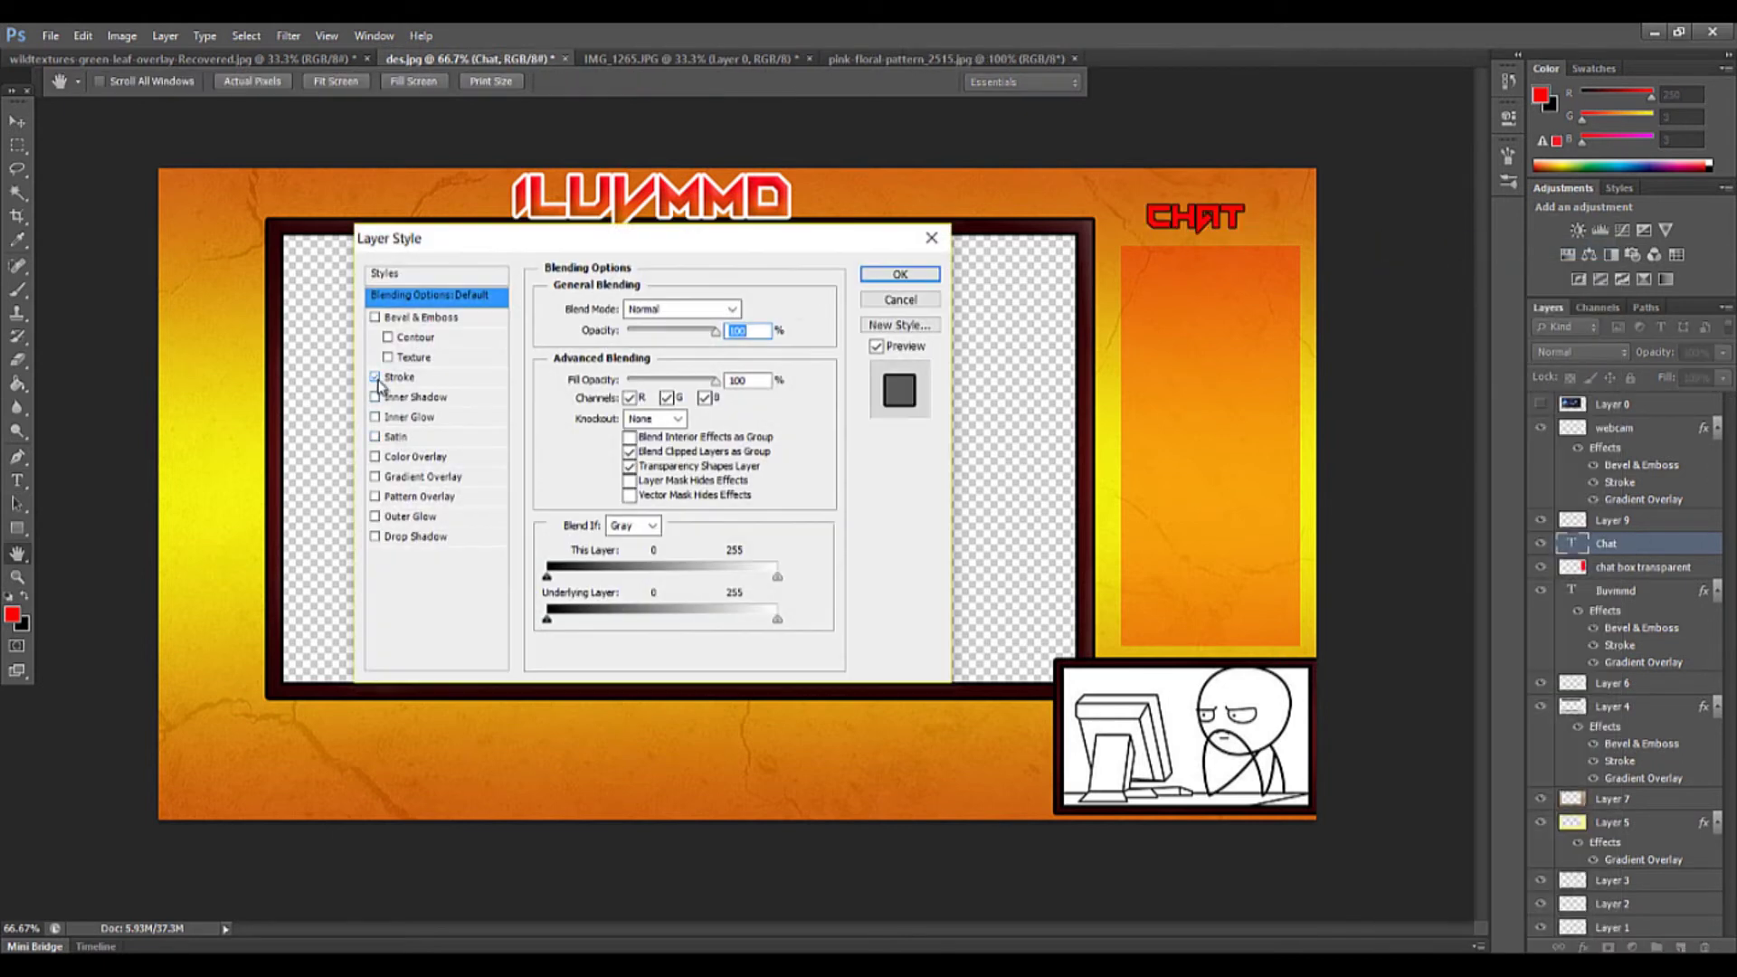
{"action": "left_click", "coordinate": [399, 376]}
{"action": "left_click", "coordinate": [585, 465]}
{"action": "left_click", "coordinate": [1438, 501]}
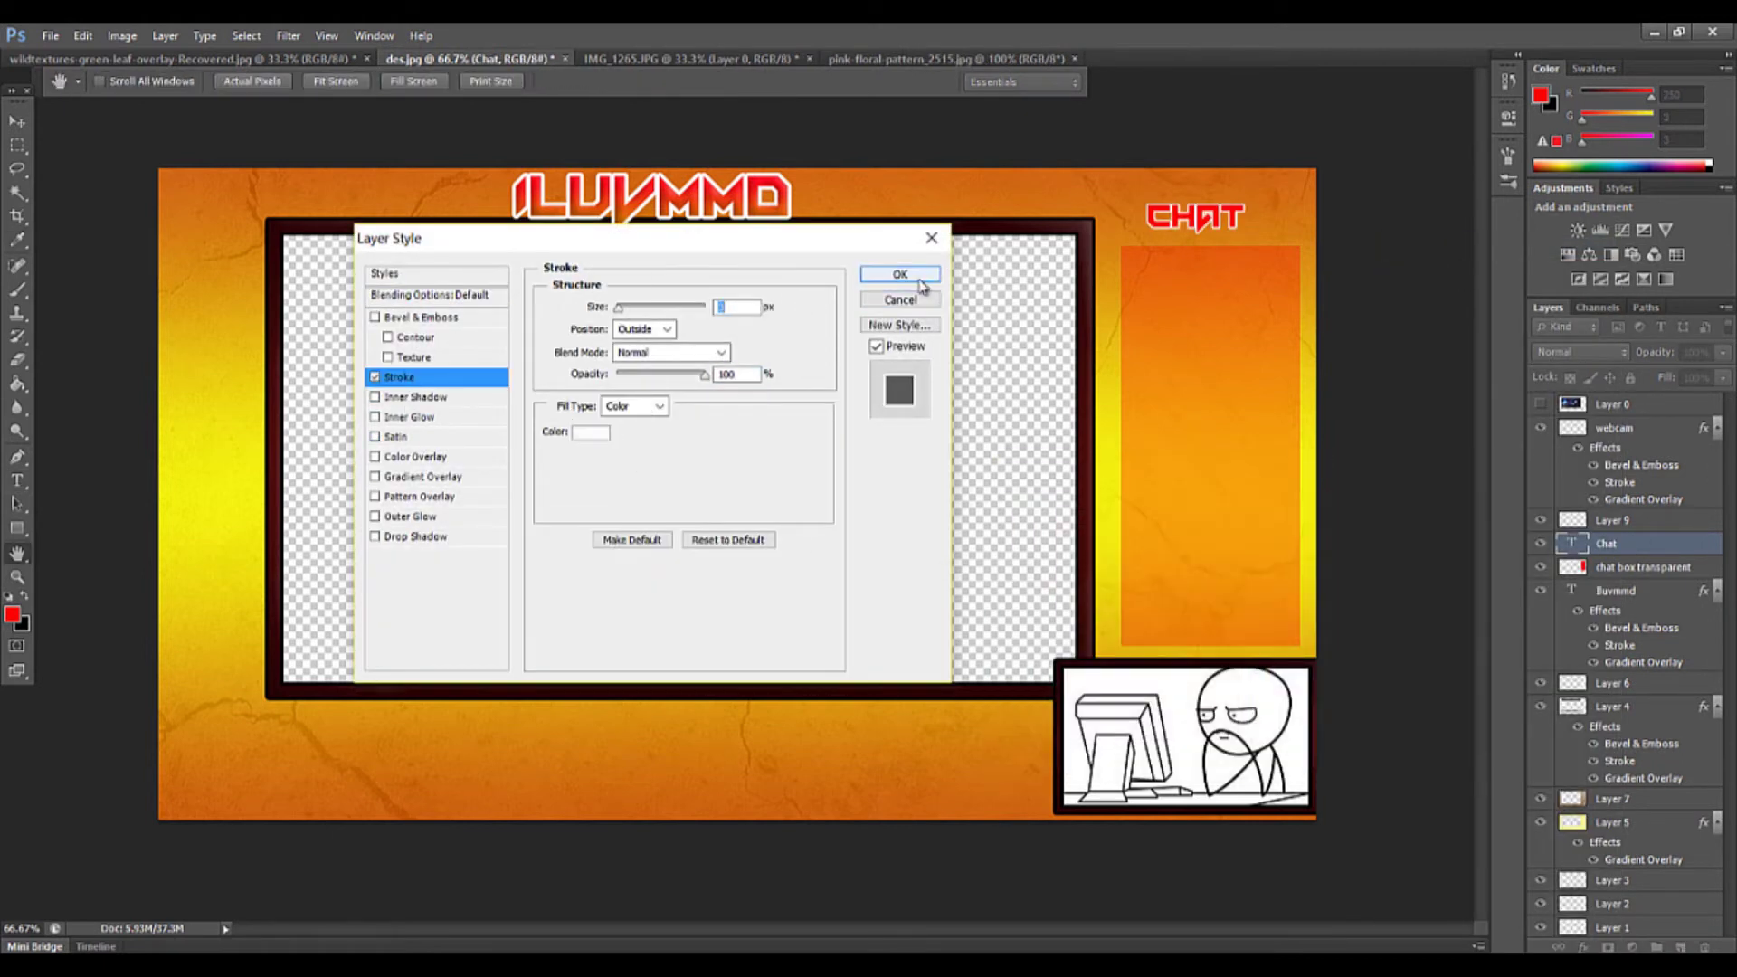
{"action": "left_click", "coordinate": [901, 274]}
Move the Chat text down to the centre of the chat box's upper edge
{"action": "key", "text": "v"}
{"action": "left_click", "coordinate": [1619, 567]}
{"action": "key", "text": "ctrl+t"}
{"action": "left_click_drag", "start_coordinate": [1197, 226], "coordinate": [1213, 245]}
{"action": "left_click", "coordinate": [18, 149]}
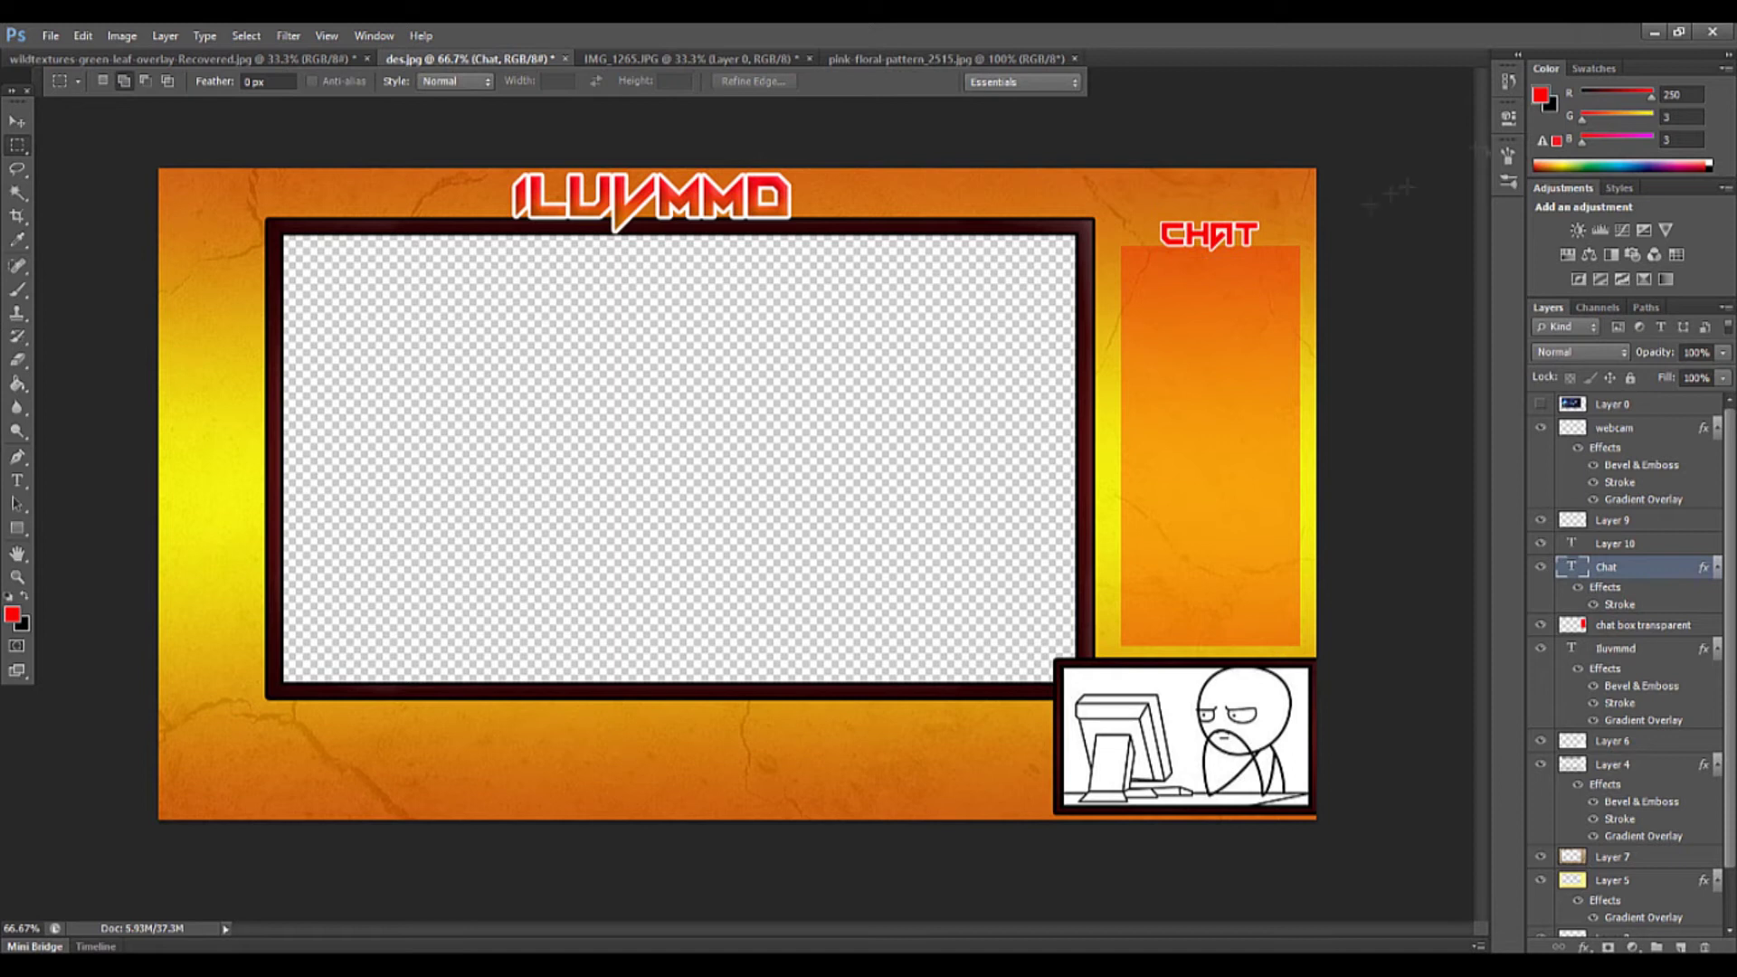
{"action": "left_click", "coordinate": [50, 36]}
{"action": "left_click", "coordinate": [54, 299]}
{"action": "left_click", "coordinate": [1156, 597]}
Rename Layer 6 as "me" and Layer 4 as "border"
{"action": "left_click", "coordinate": [1615, 742]}
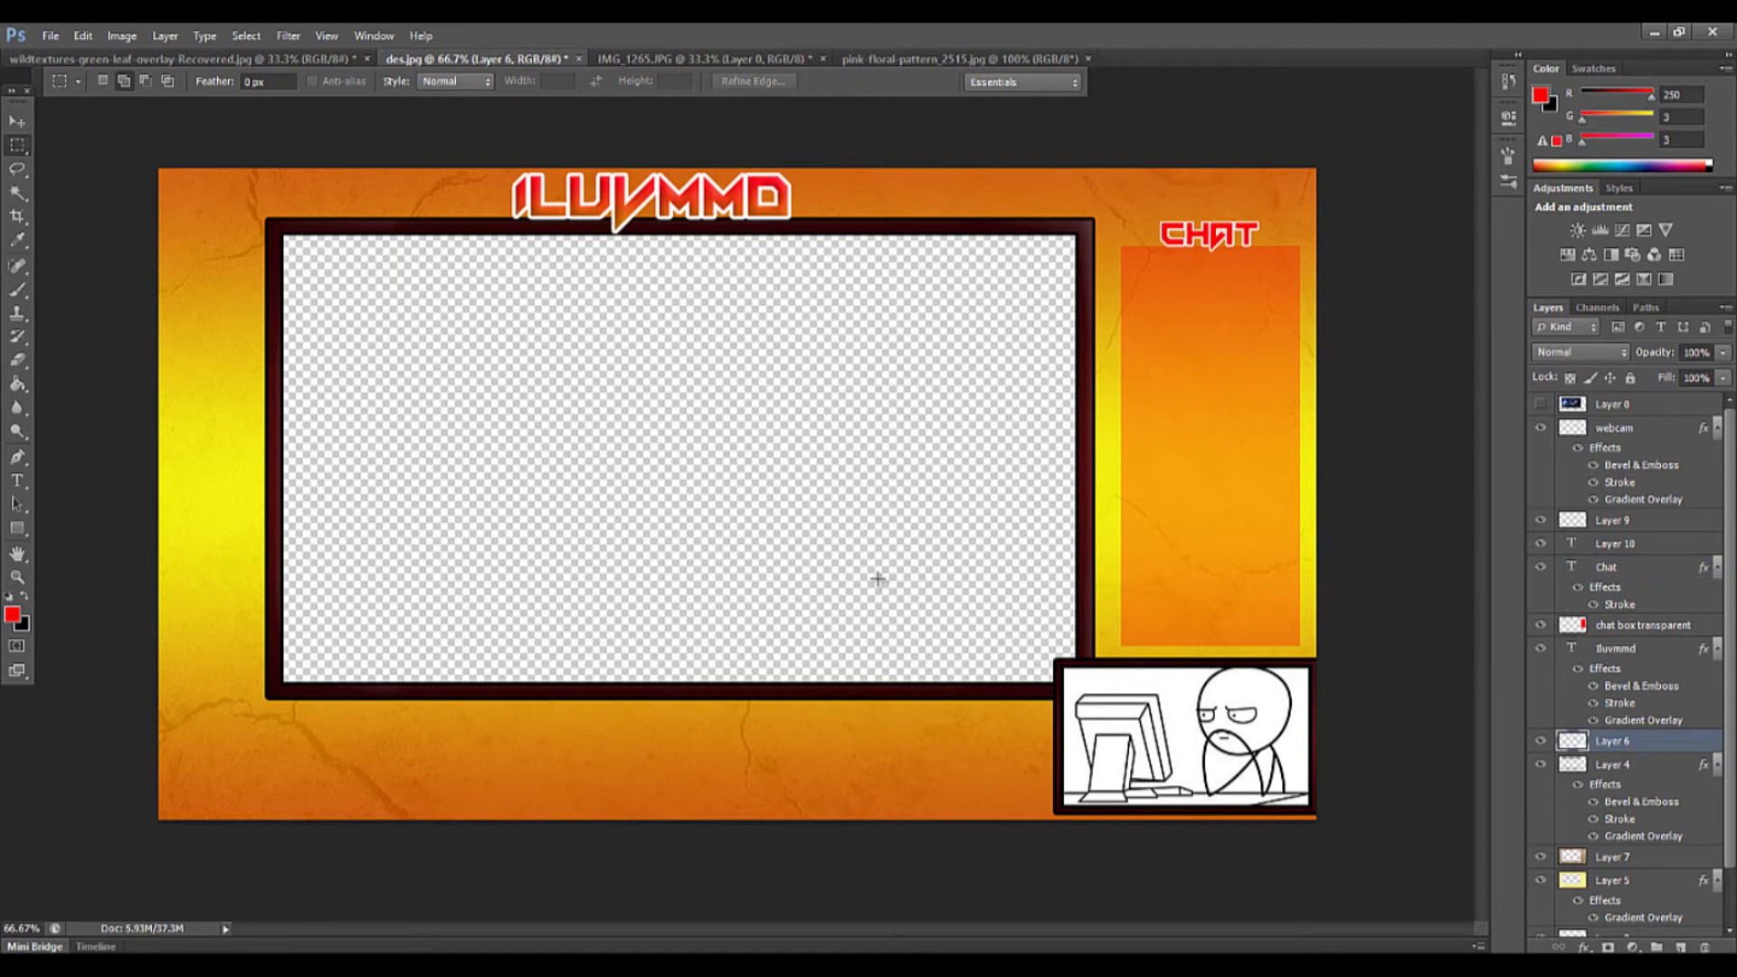
{"action": "scroll", "coordinate": [1629, 814], "scroll_direction": "down", "scroll_amount": 2}
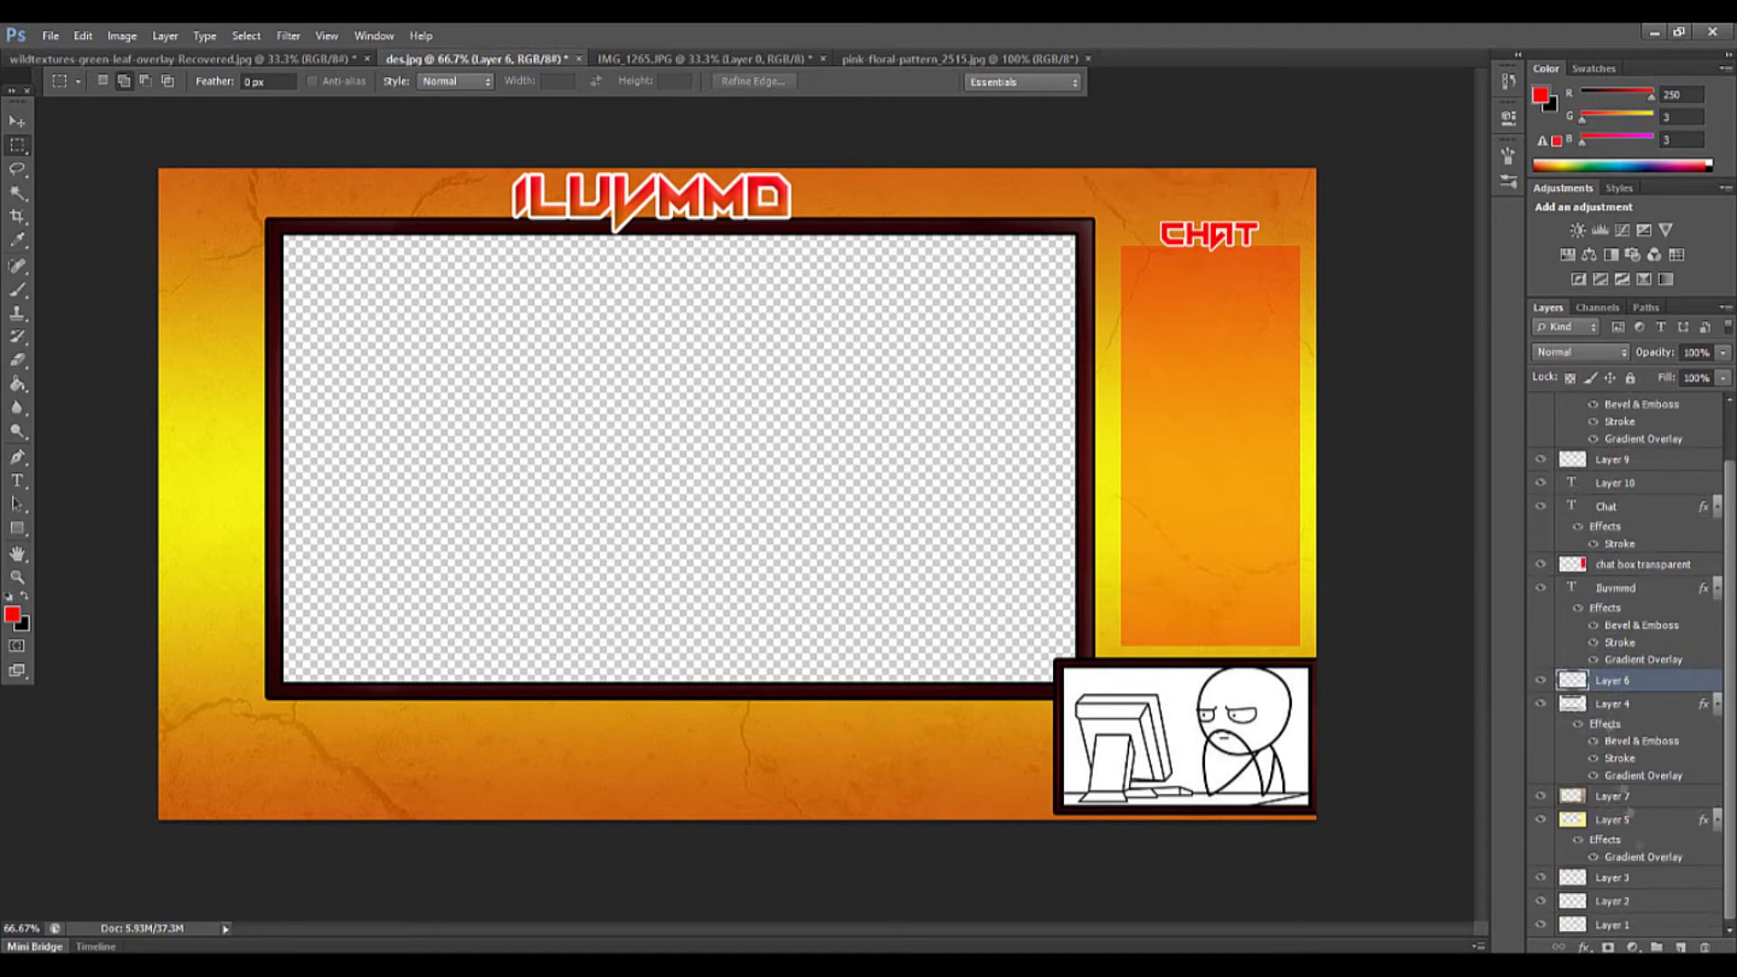
{"action": "double_click", "coordinate": [1656, 690]}
{"action": "key", "text": "Escape"}
{"action": "right_click", "coordinate": [1673, 690]}
{"action": "key", "text": "Escape"}
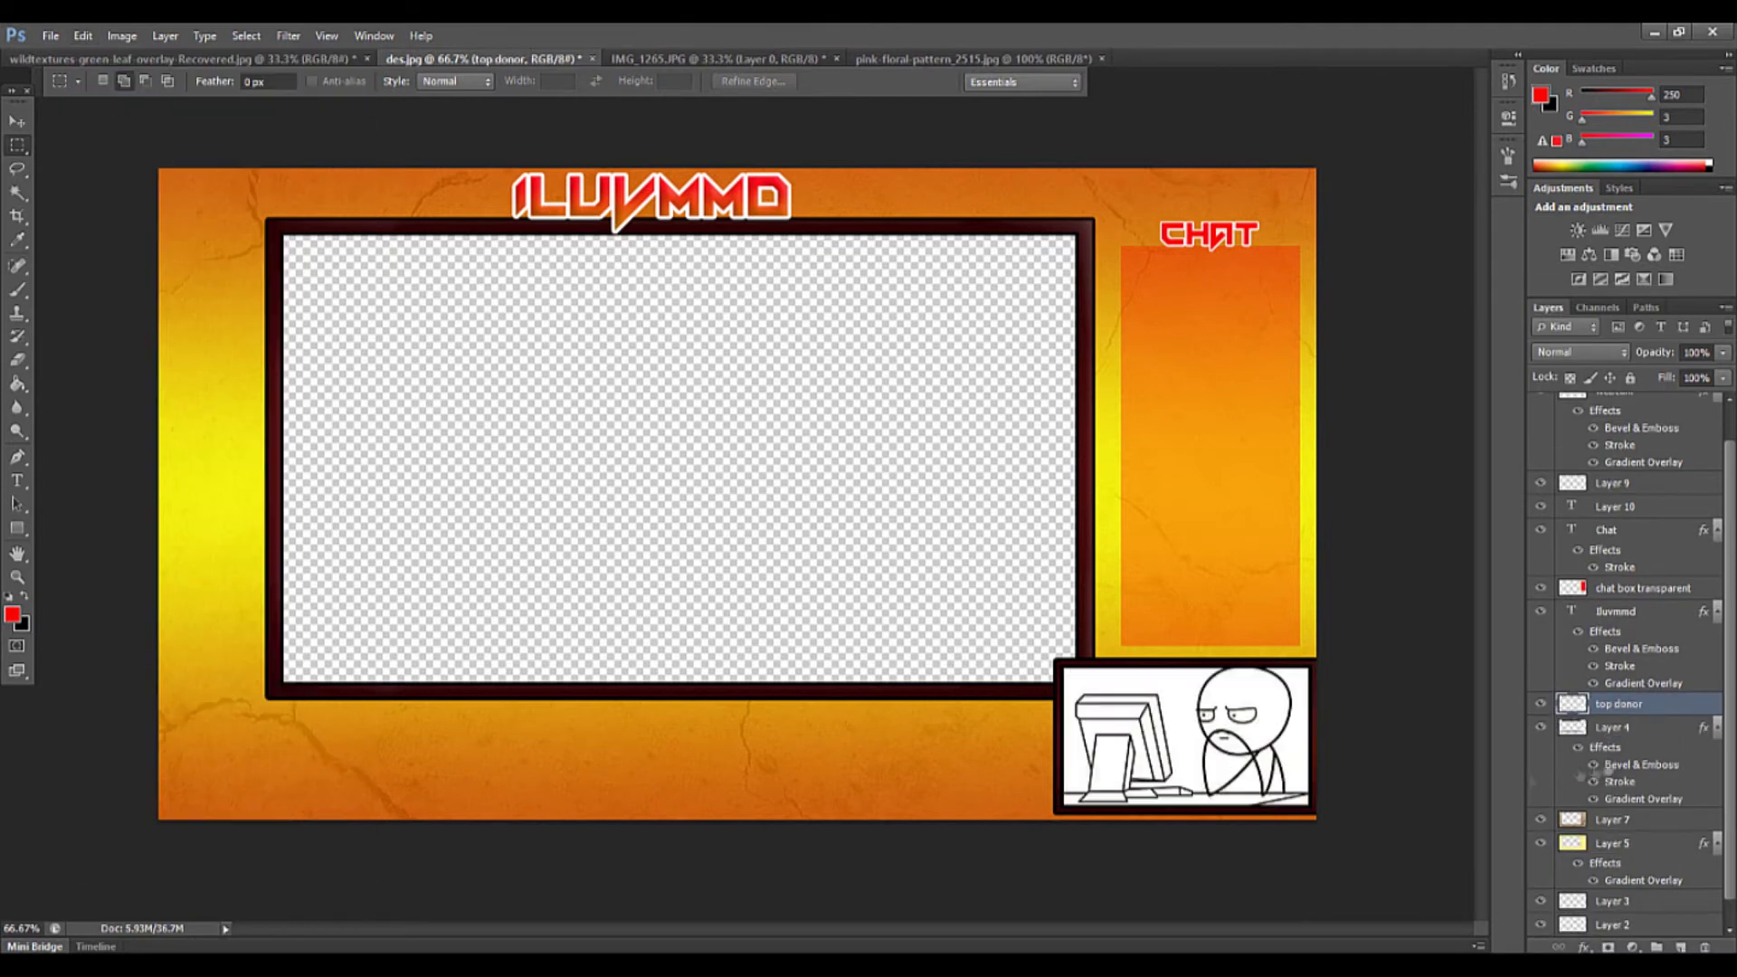
{"action": "left_click", "coordinate": [1615, 704]}
{"action": "type", "text": "me"}
{"action": "key", "text": "Tab"}
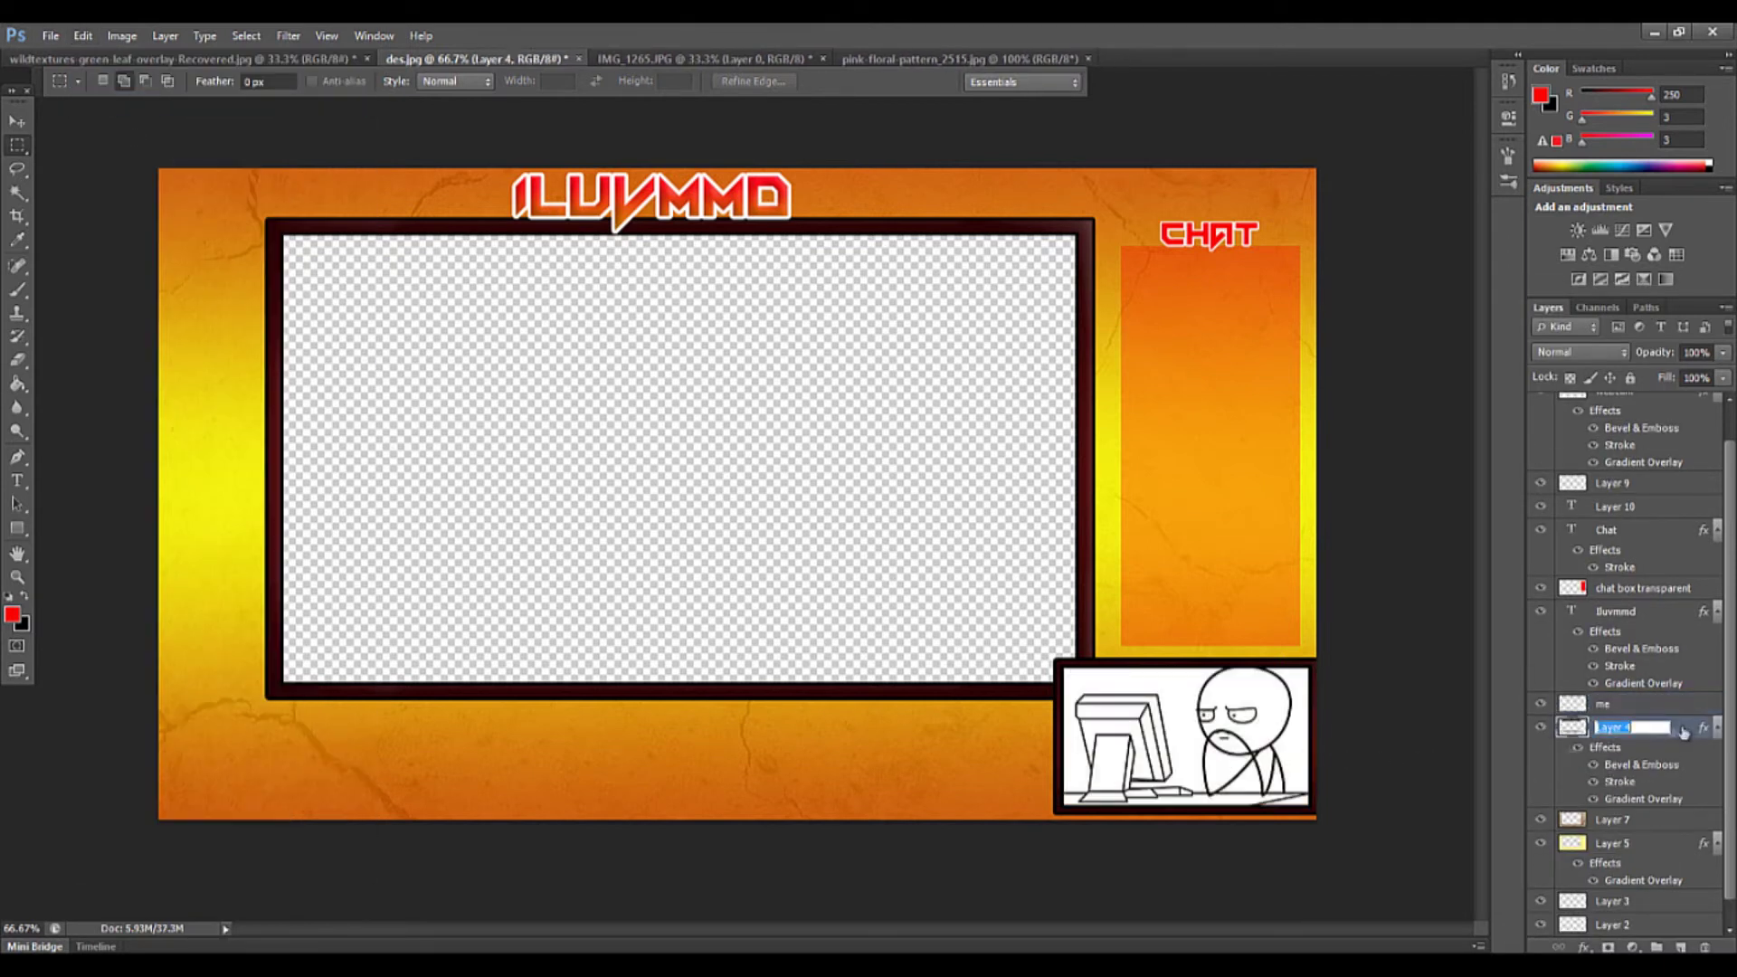
{"action": "type", "text": "border"}
{"action": "key", "text": "Return"}
{"action": "scroll", "coordinate": [1594, 590], "scroll_direction": "up", "scroll_amount": 2}
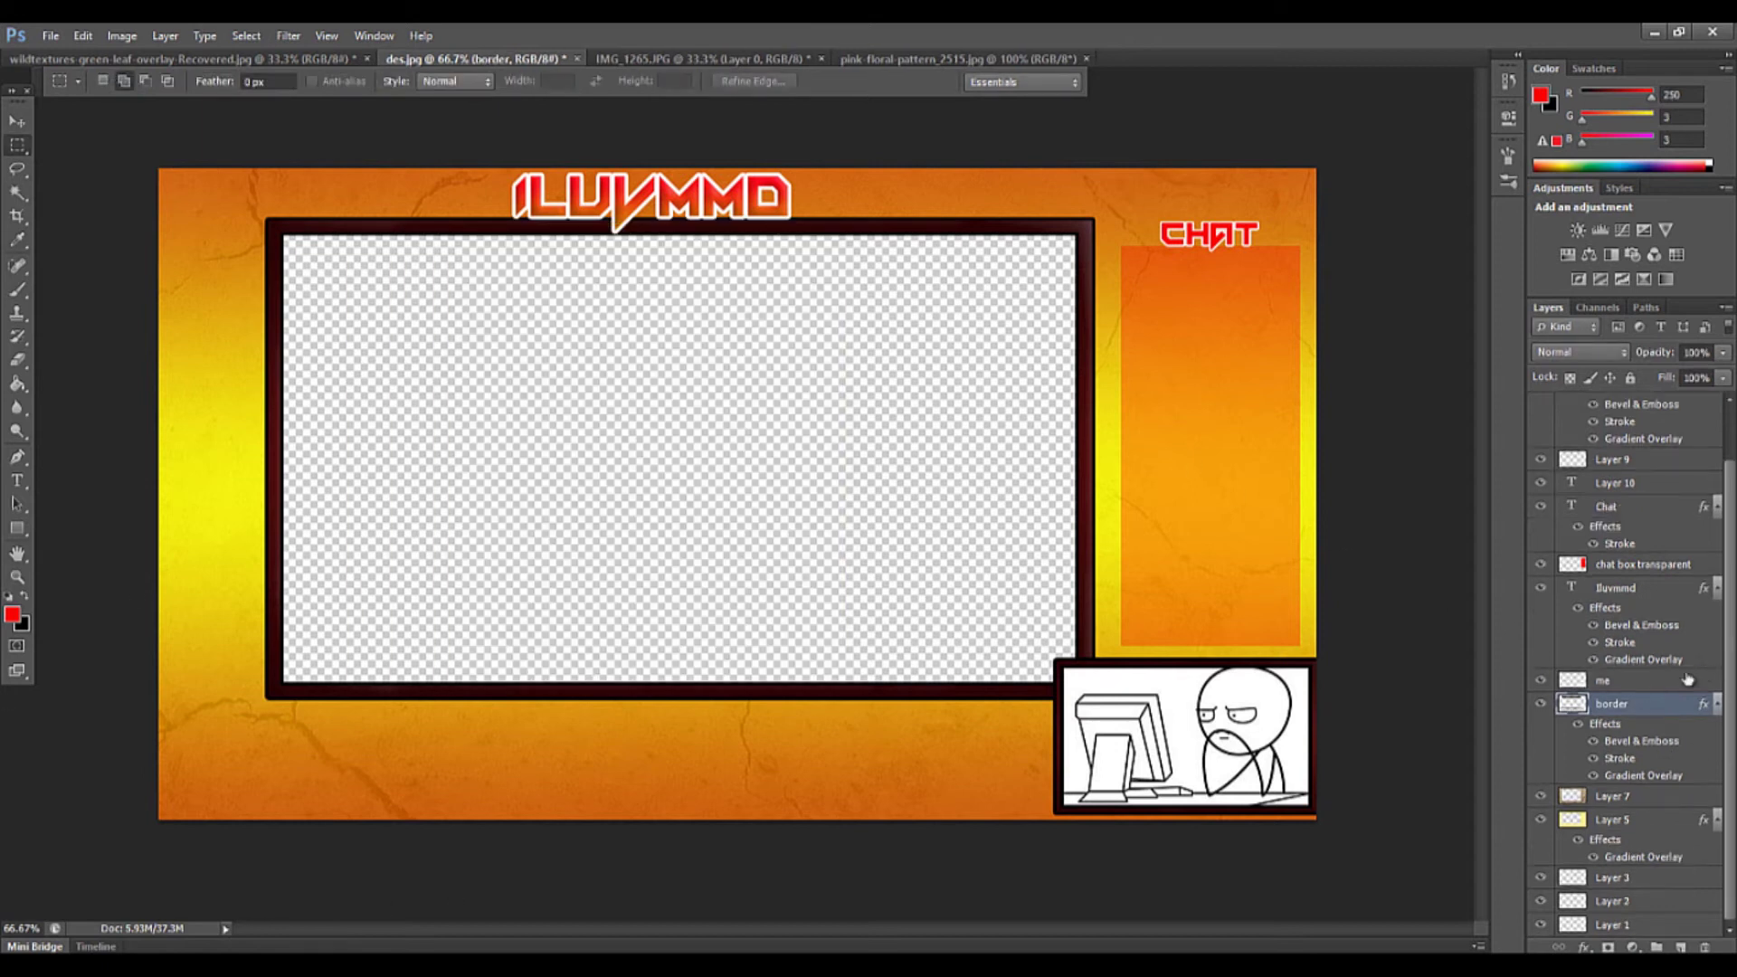
Close the pink-floral-pattern_2515 and IMG_1265 images without saving them
{"action": "scroll", "coordinate": [1590, 796], "scroll_direction": "down", "scroll_amount": 2}
{"action": "left_click", "coordinate": [1087, 59]}
{"action": "left_click", "coordinate": [822, 59]}
{"action": "left_click", "coordinate": [787, 346]}
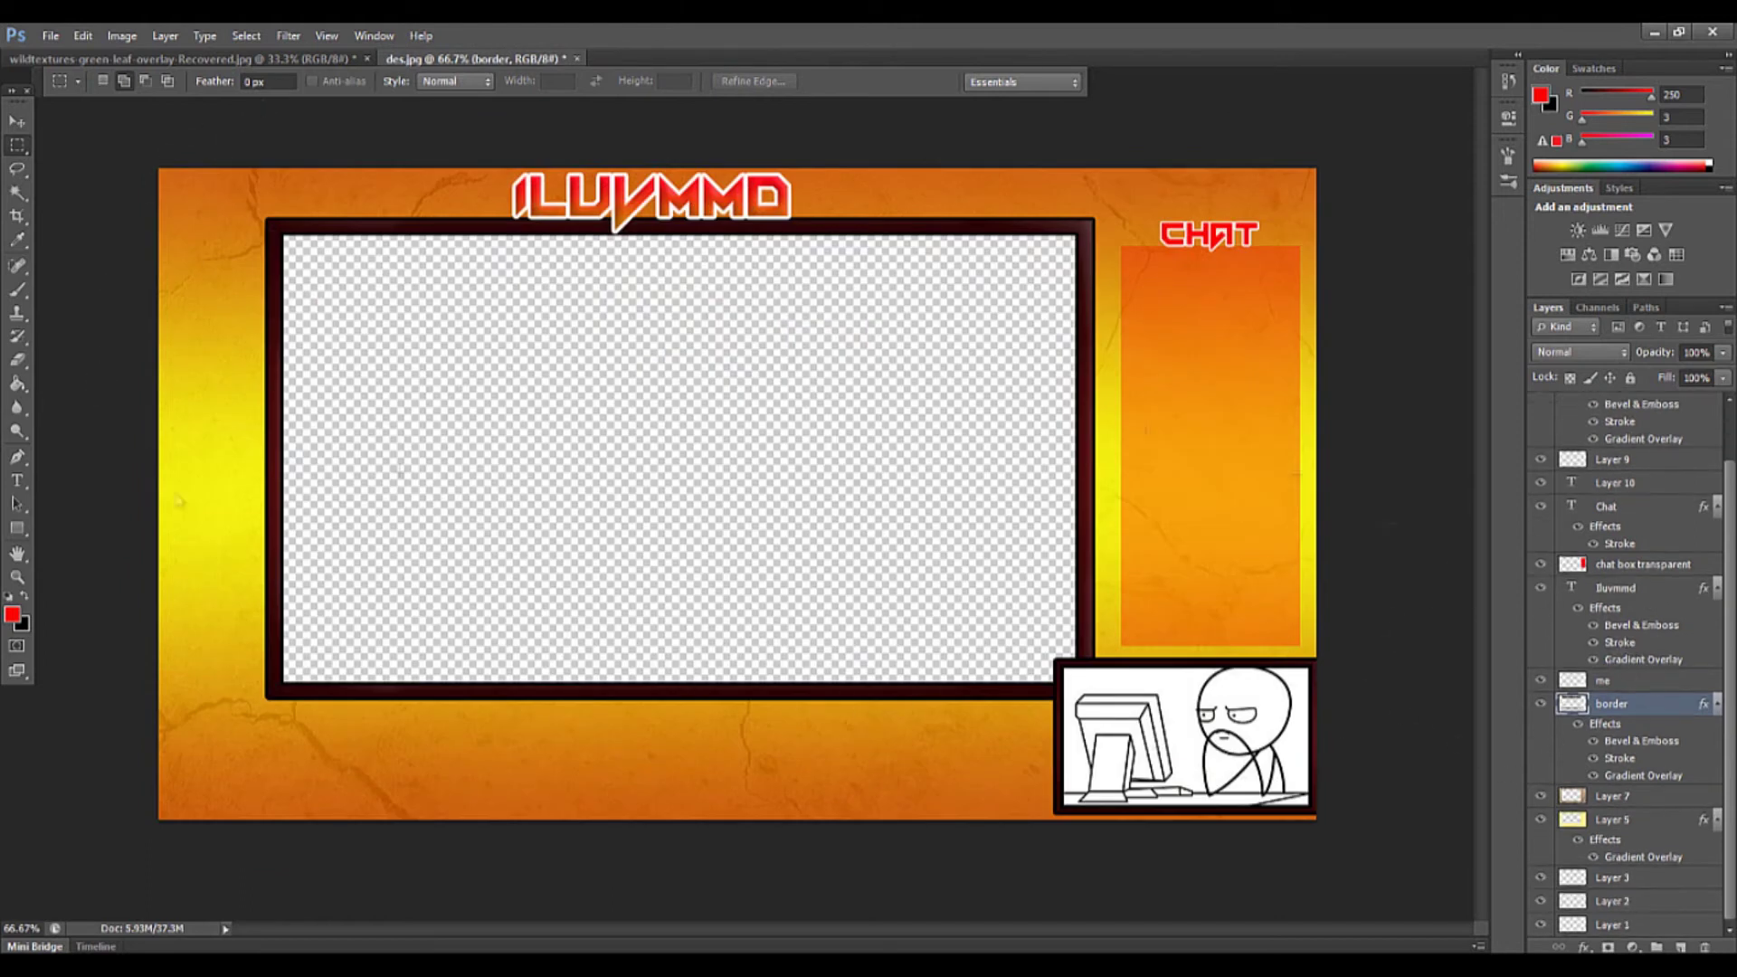
Add the text "Top donator" in red 72 pt Vermin Vibes beneath the lower-left corner of the gameplay frame
{"action": "scroll", "coordinate": [1689, 677], "scroll_direction": "up", "scroll_amount": 2}
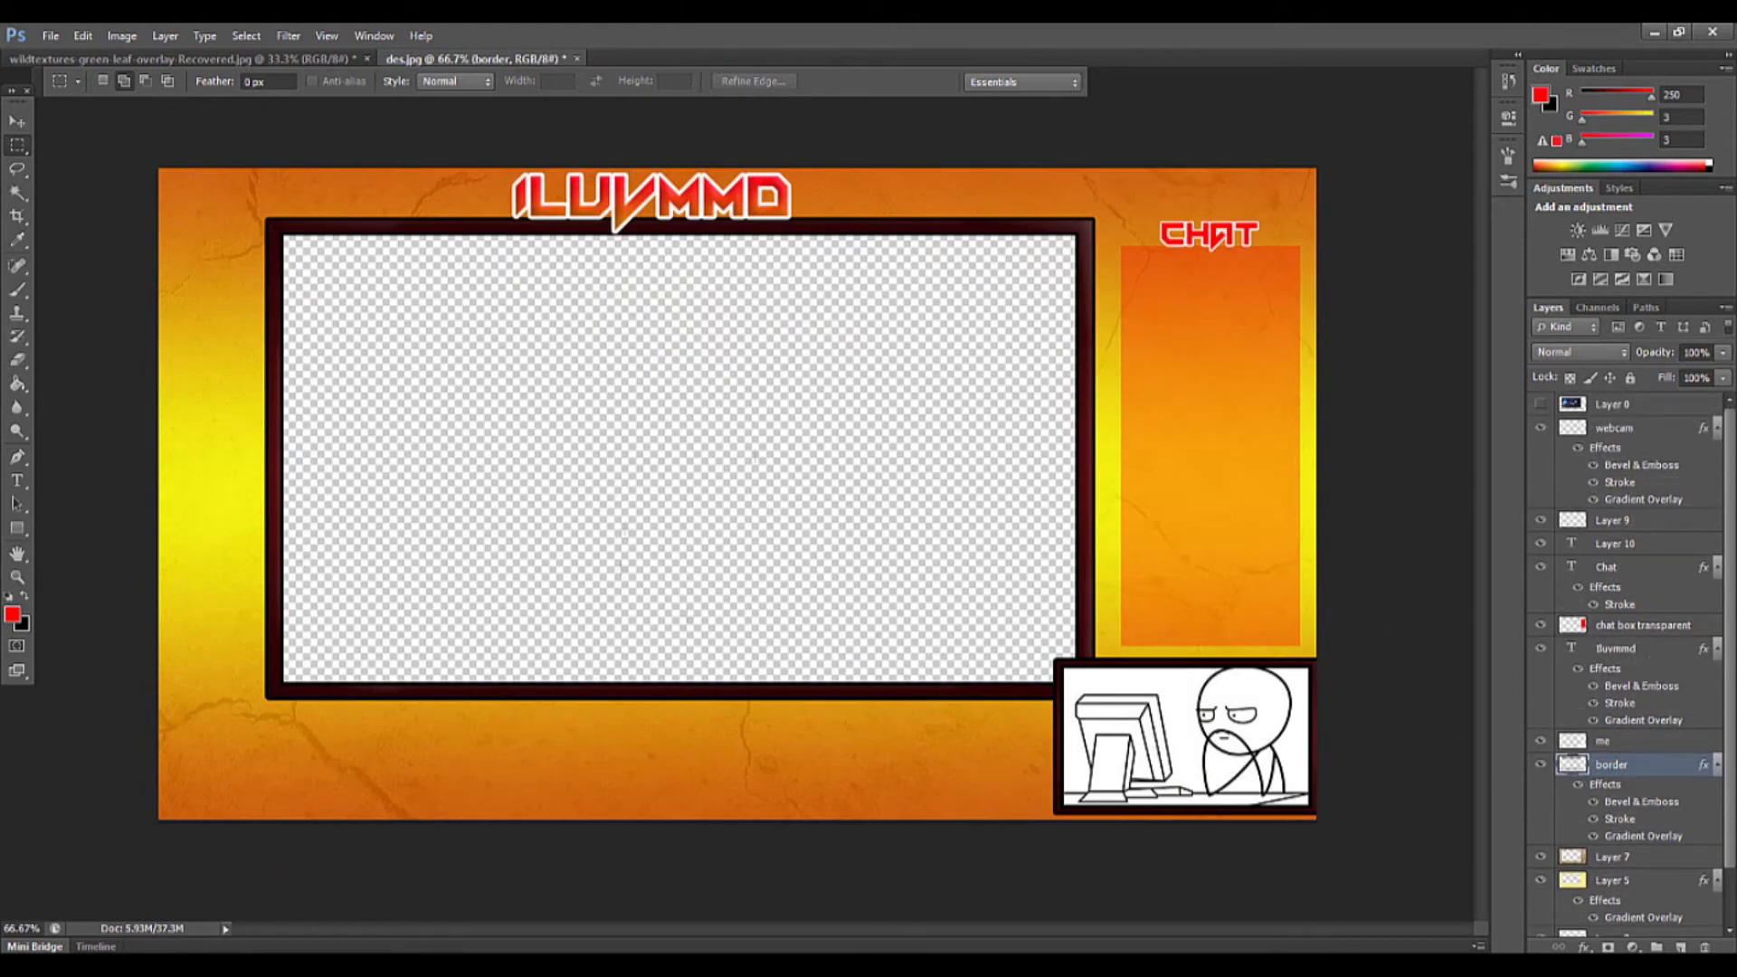
{"action": "left_click", "coordinate": [17, 480]}
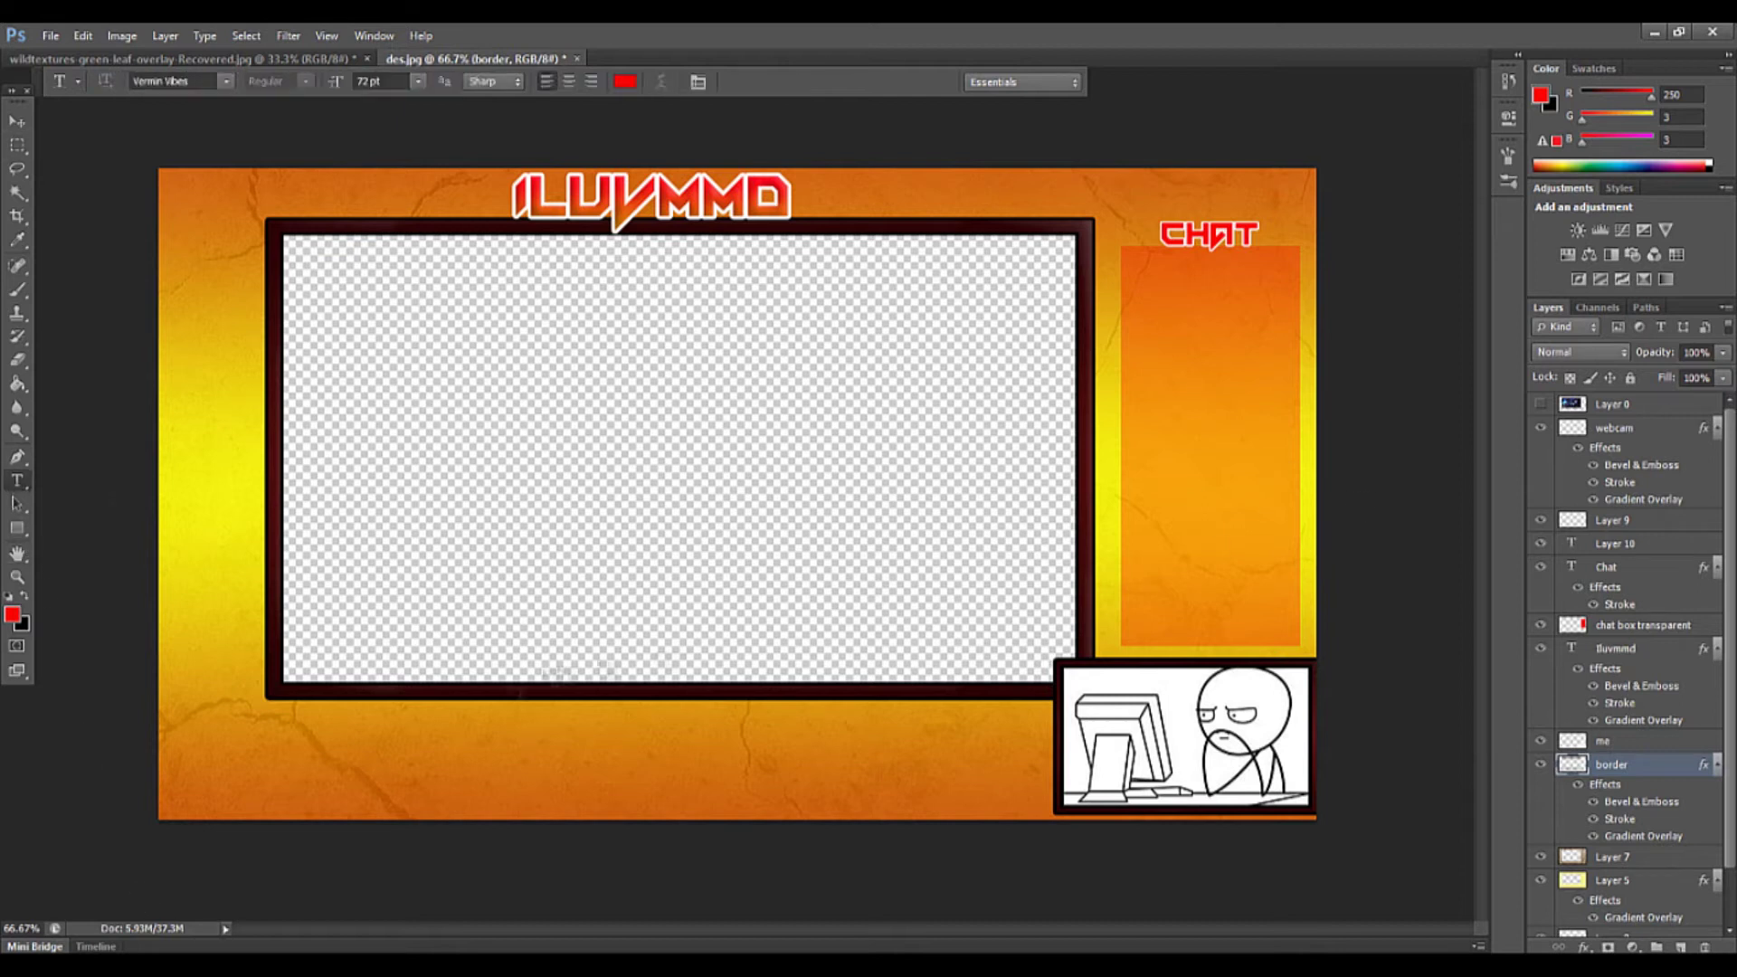
{"action": "left_click", "coordinate": [250, 720]}
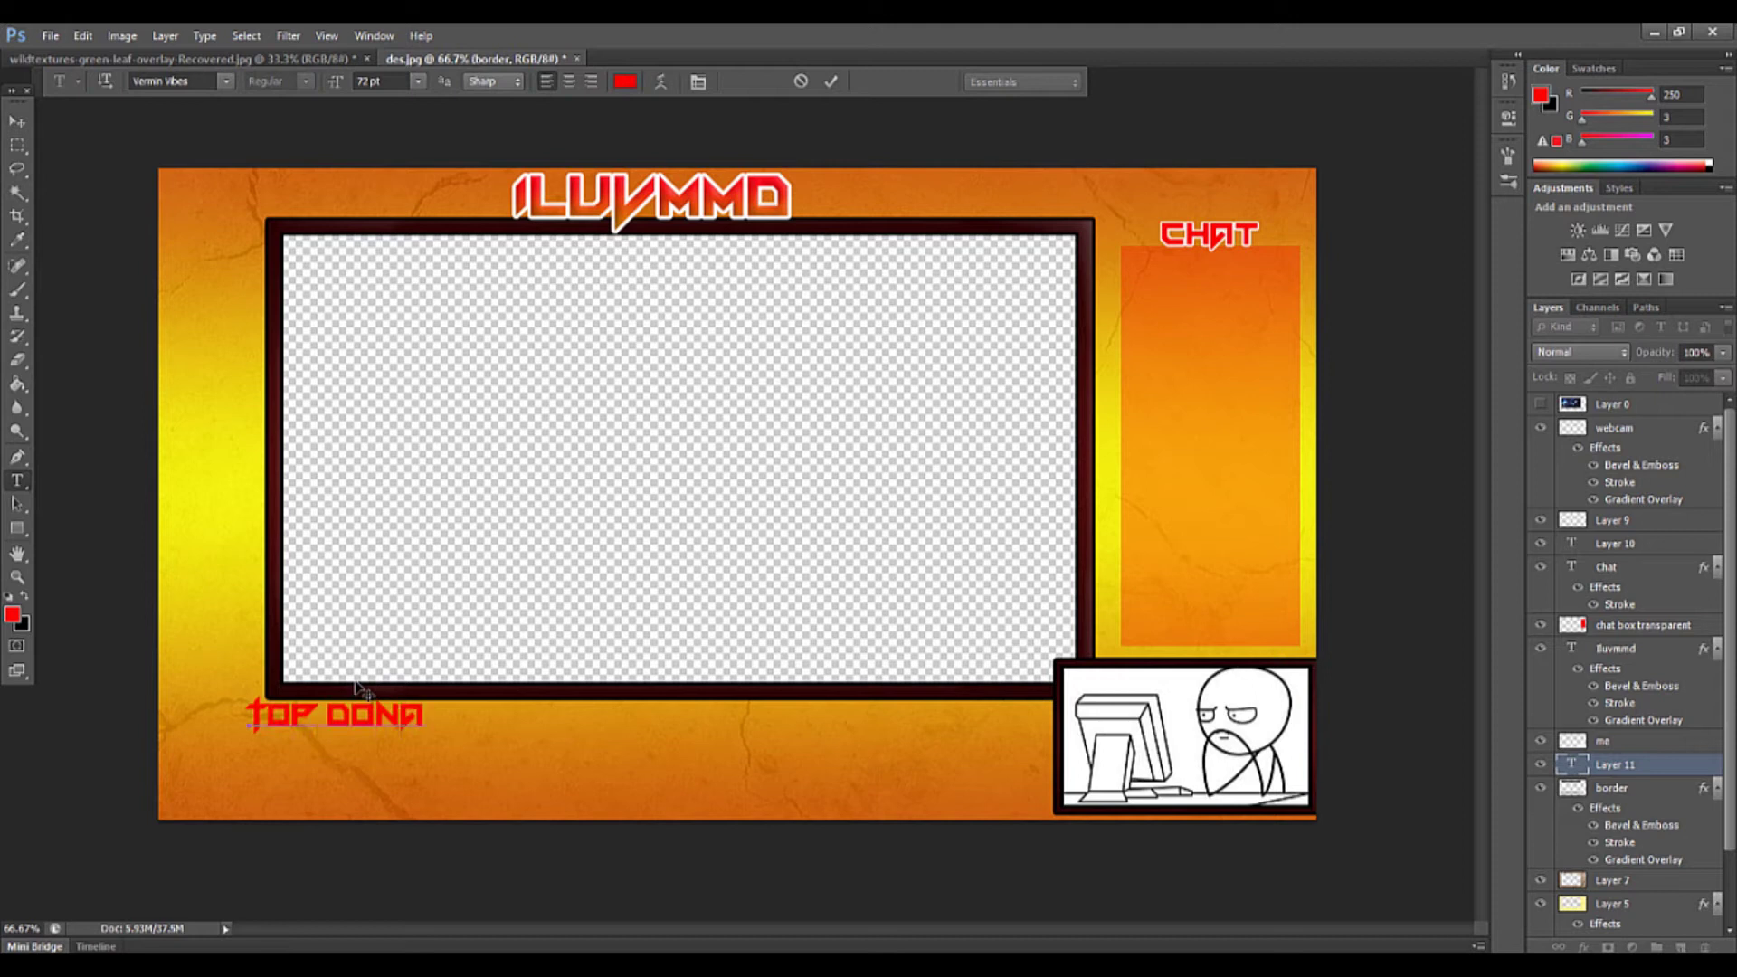
Give the Top donator text a white outside stroke
{"action": "right_click", "coordinate": [1625, 764]}
{"action": "left_click", "coordinate": [1565, 51]}
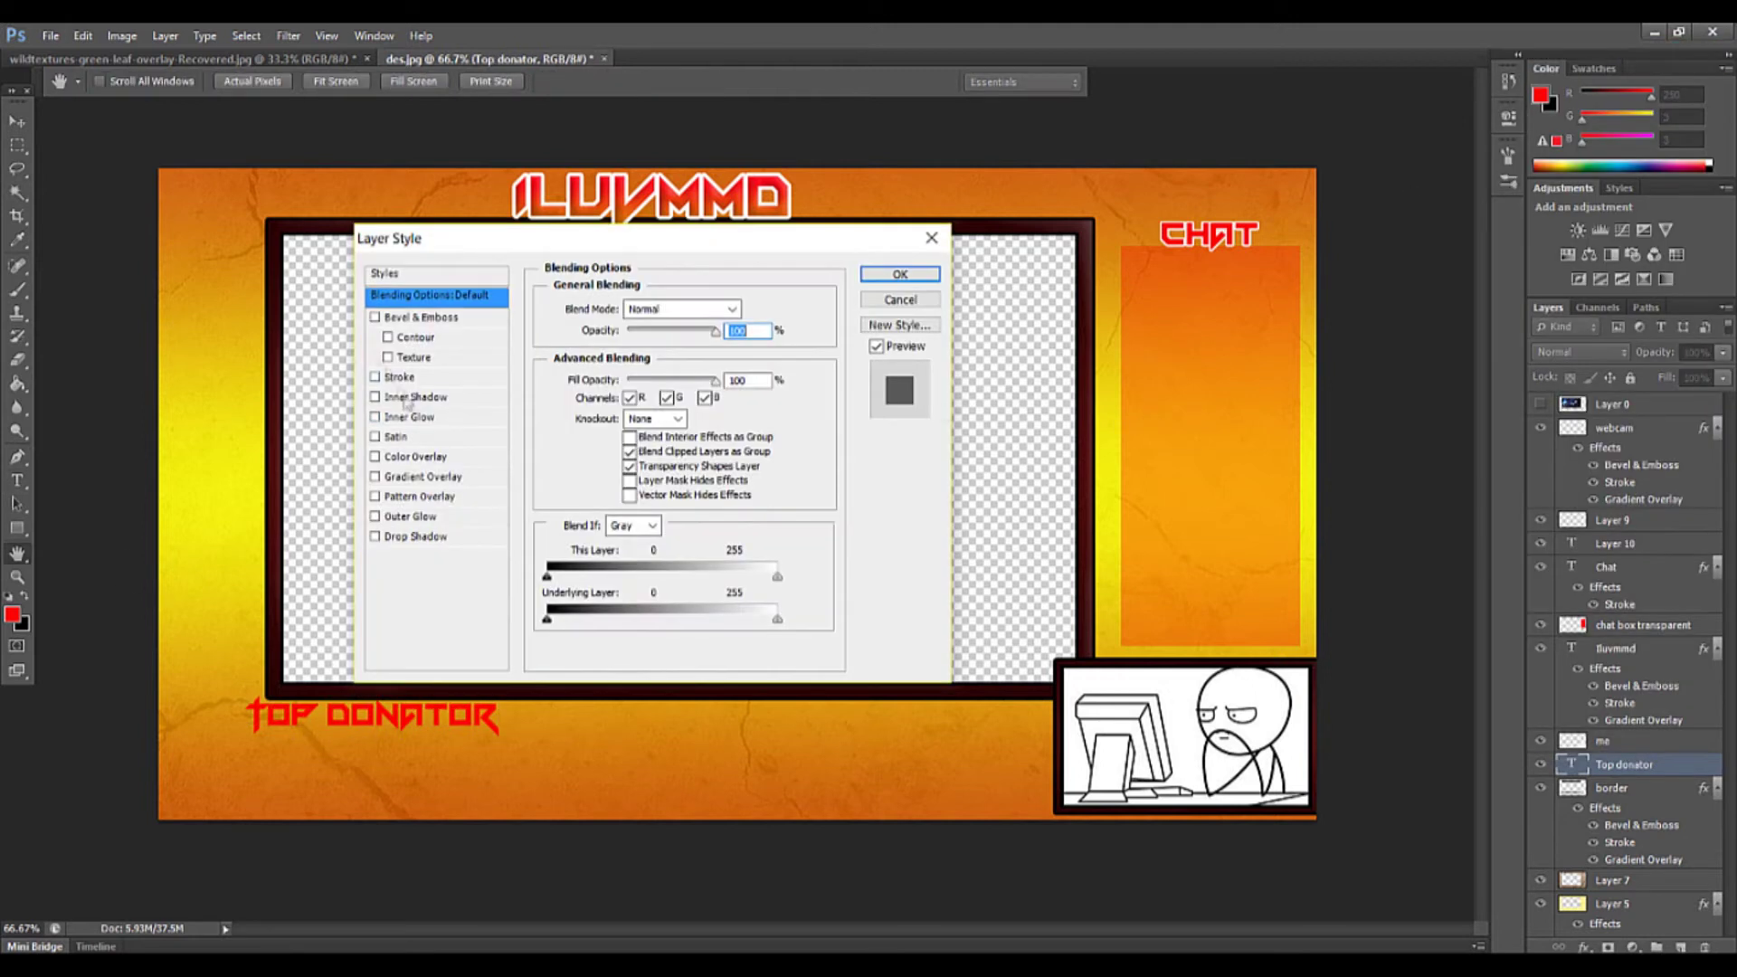
{"action": "left_click", "coordinate": [399, 376]}
{"action": "left_click", "coordinate": [591, 432]}
{"action": "left_click", "coordinate": [1434, 504]}
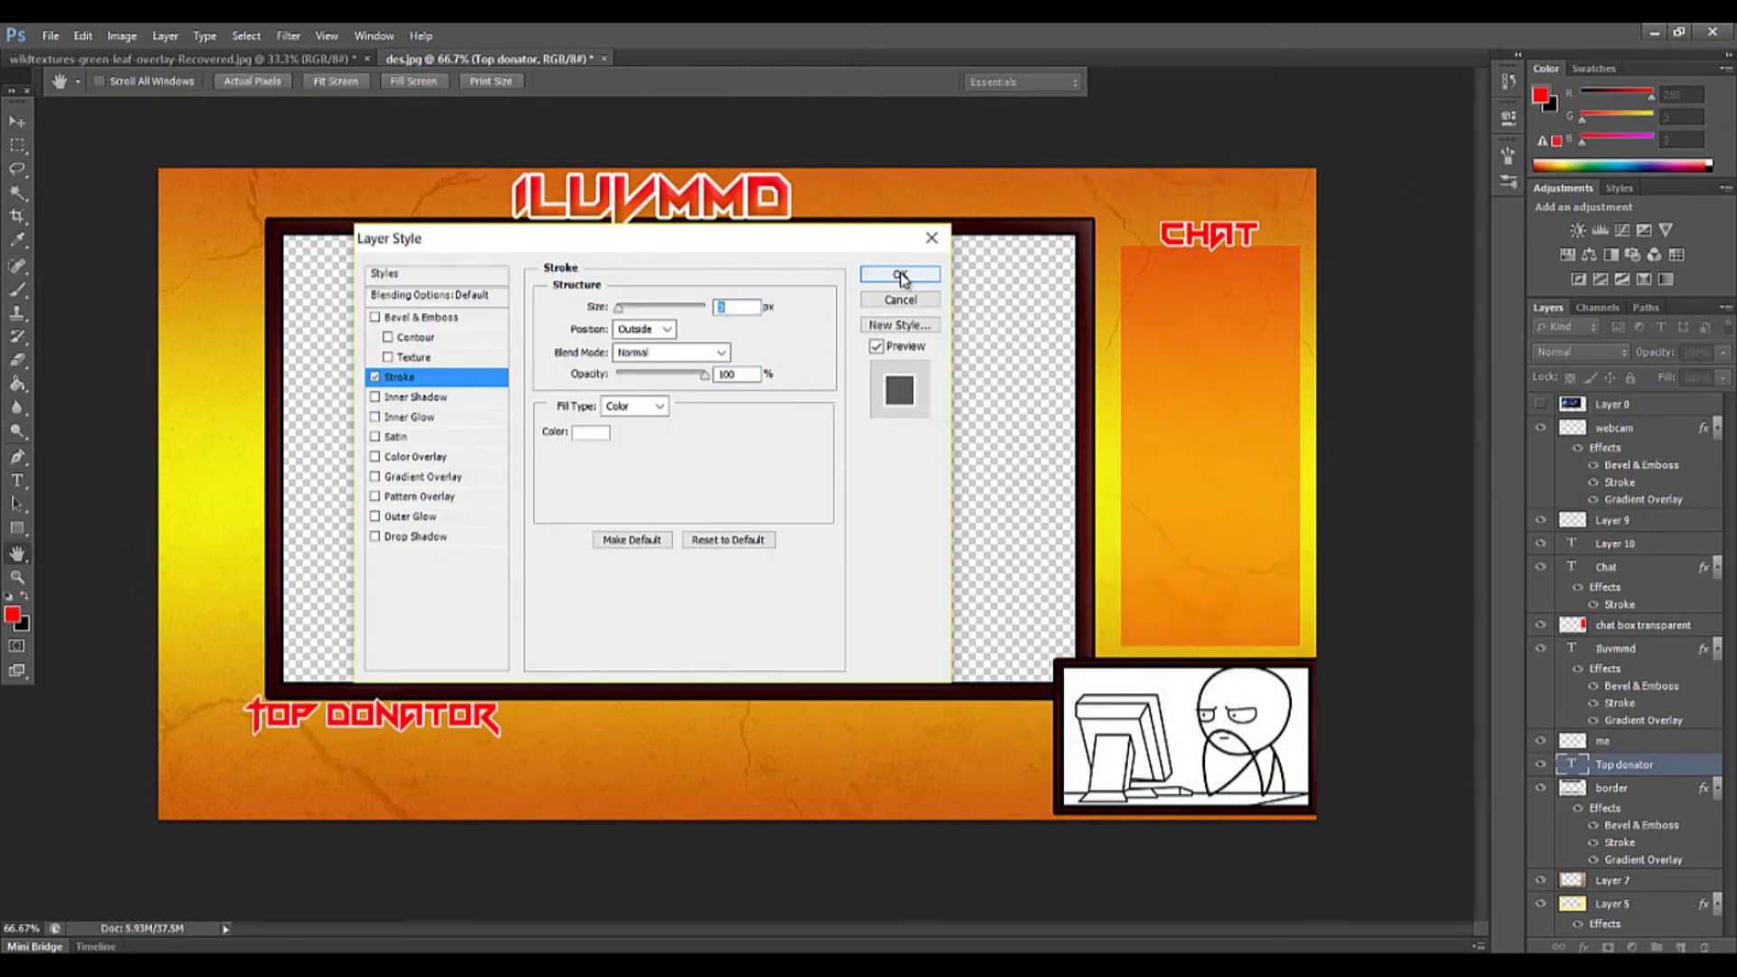
{"action": "left_click", "coordinate": [901, 274]}
Shrink the Top donator text to 59.2 pt and shift it slightly down and left under the gameplay frame
{"action": "mouse_move", "coordinate": [450, 731]}
{"action": "left_mouse_down"}
{"action": "mouse_move", "coordinate": [426, 738]}
{"action": "mouse_move", "coordinate": [469, 750]}
{"action": "mouse_move", "coordinate": [419, 751]}
{"action": "mouse_move", "coordinate": [454, 751]}
{"action": "mouse_move", "coordinate": [435, 748]}
{"action": "left_mouse_up"}
{"action": "right_click", "coordinate": [1671, 769]}
{"action": "key", "text": "Return"}
{"action": "key", "text": "m"}
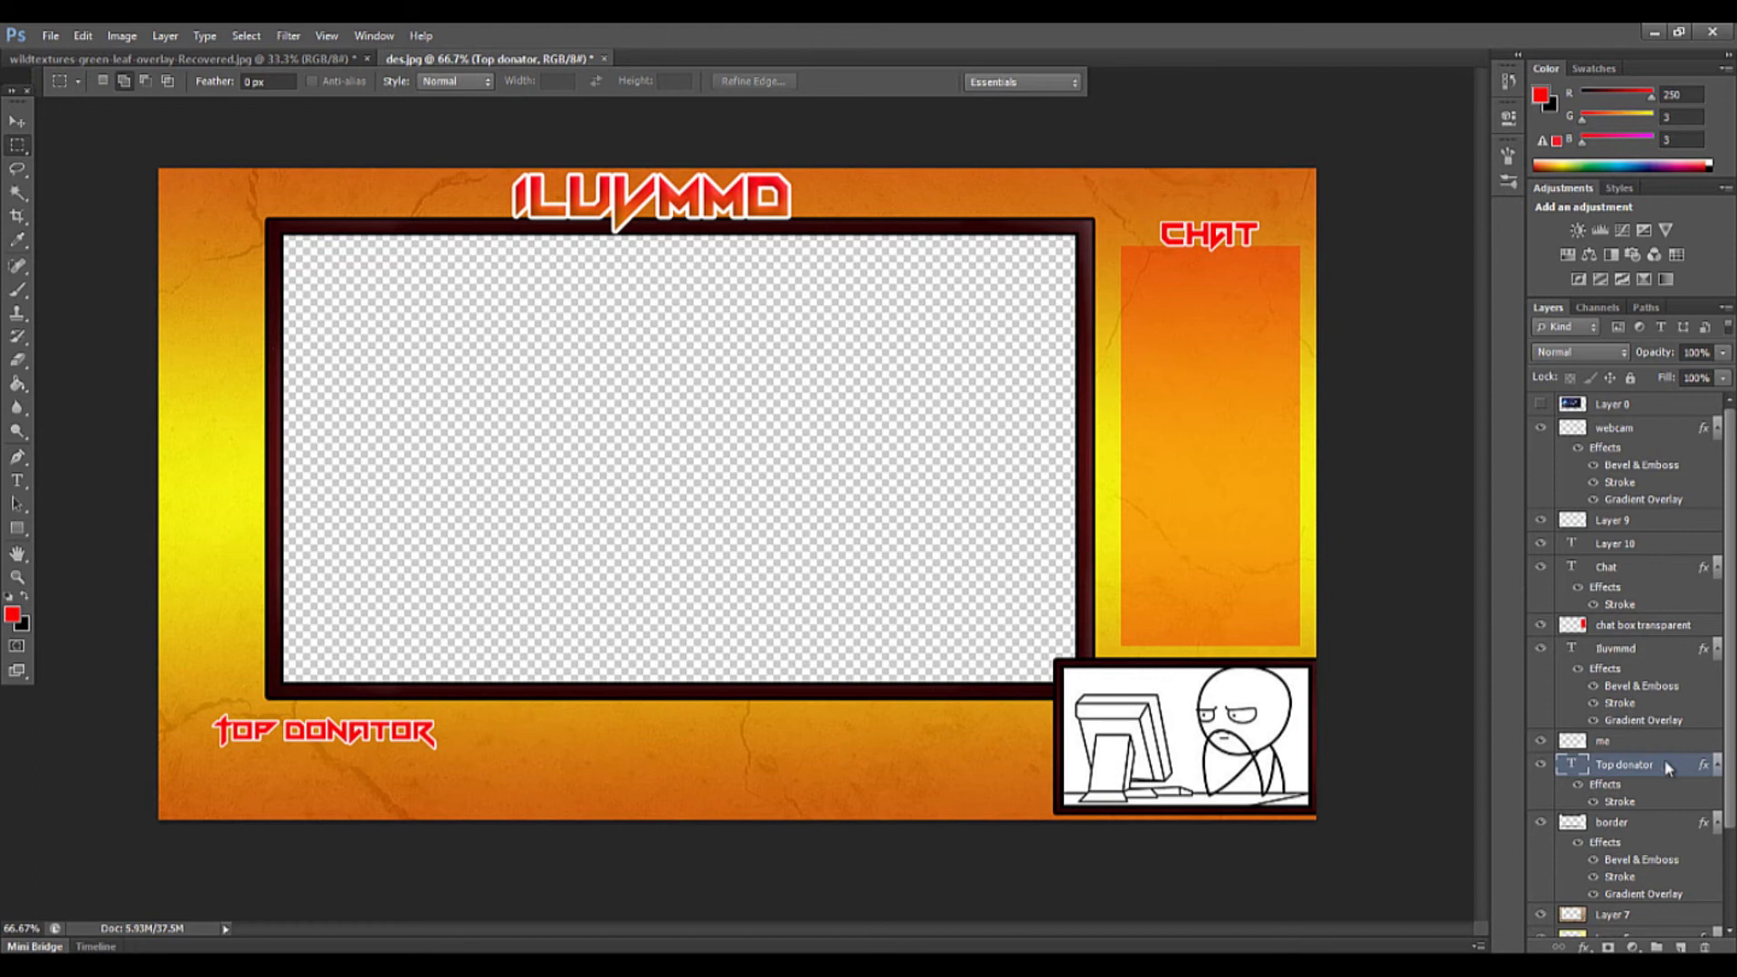
Duplicate the Top donator text layer under the name "recent"
{"action": "right_click", "coordinate": [1624, 765]}
{"action": "left_click", "coordinate": [1556, 113]}
{"action": "type", "text": "recent"}
{"action": "left_click", "coordinate": [924, 293]}
Change the duplicated text to "Recent donator" and move it directly below the Top donator text
{"action": "double_click", "coordinate": [1572, 767]}
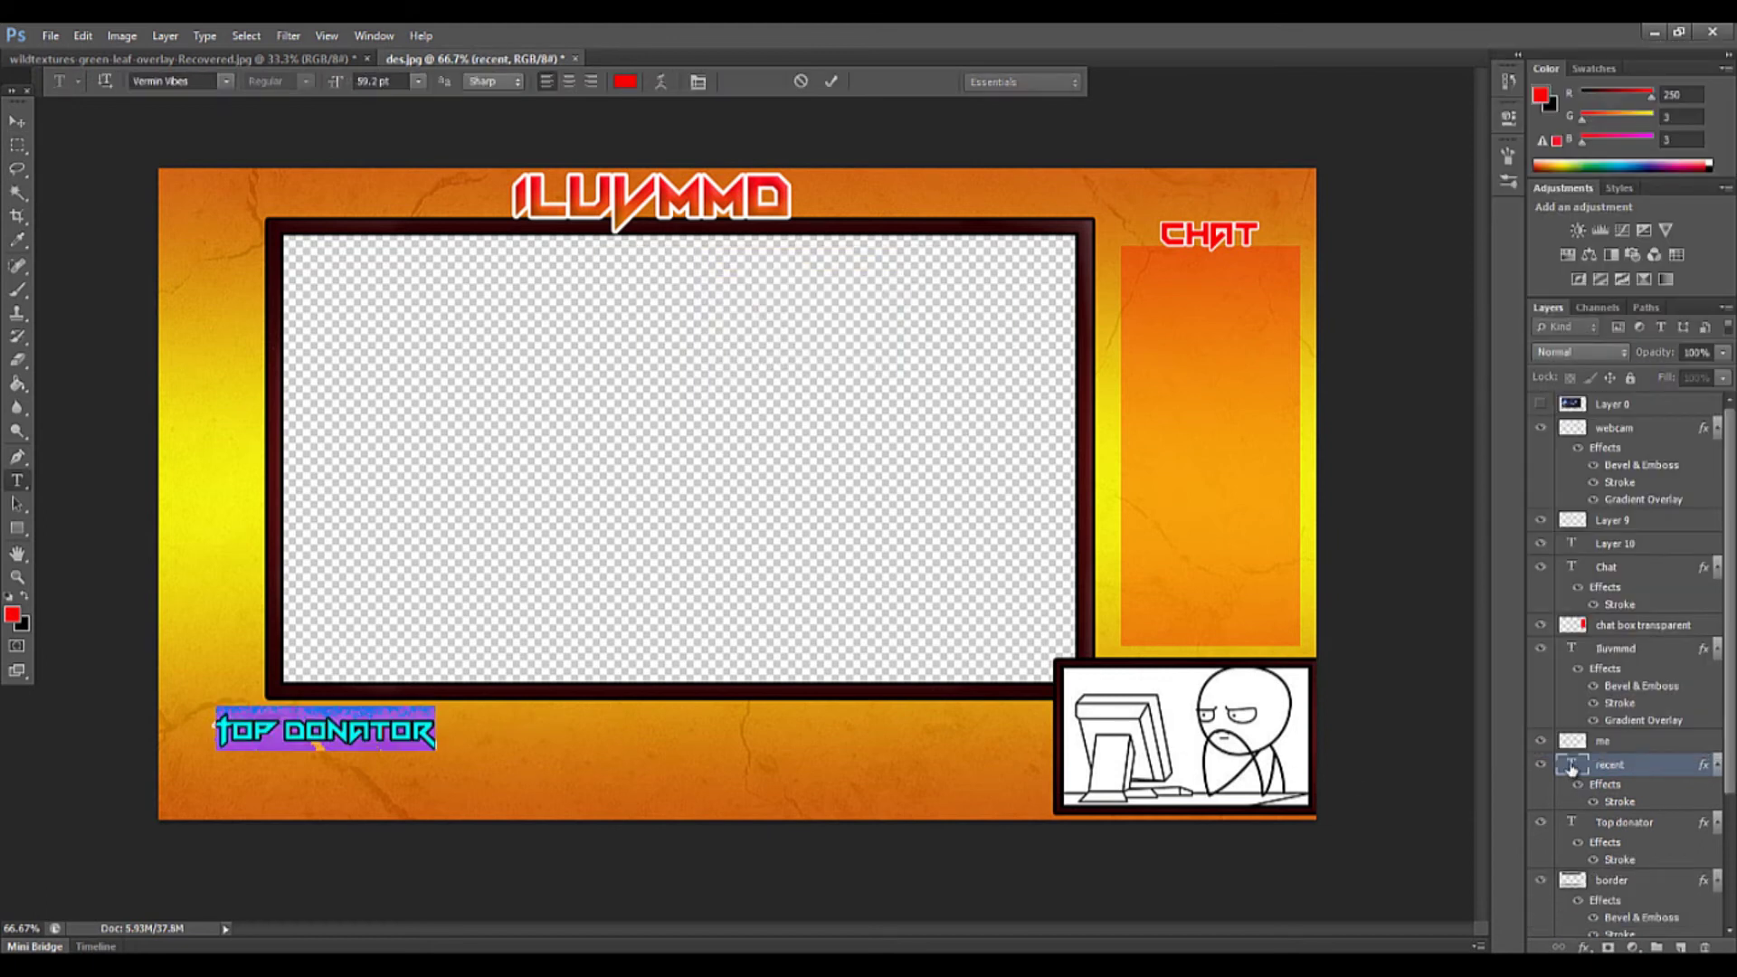
{"action": "type", "text": "A"}
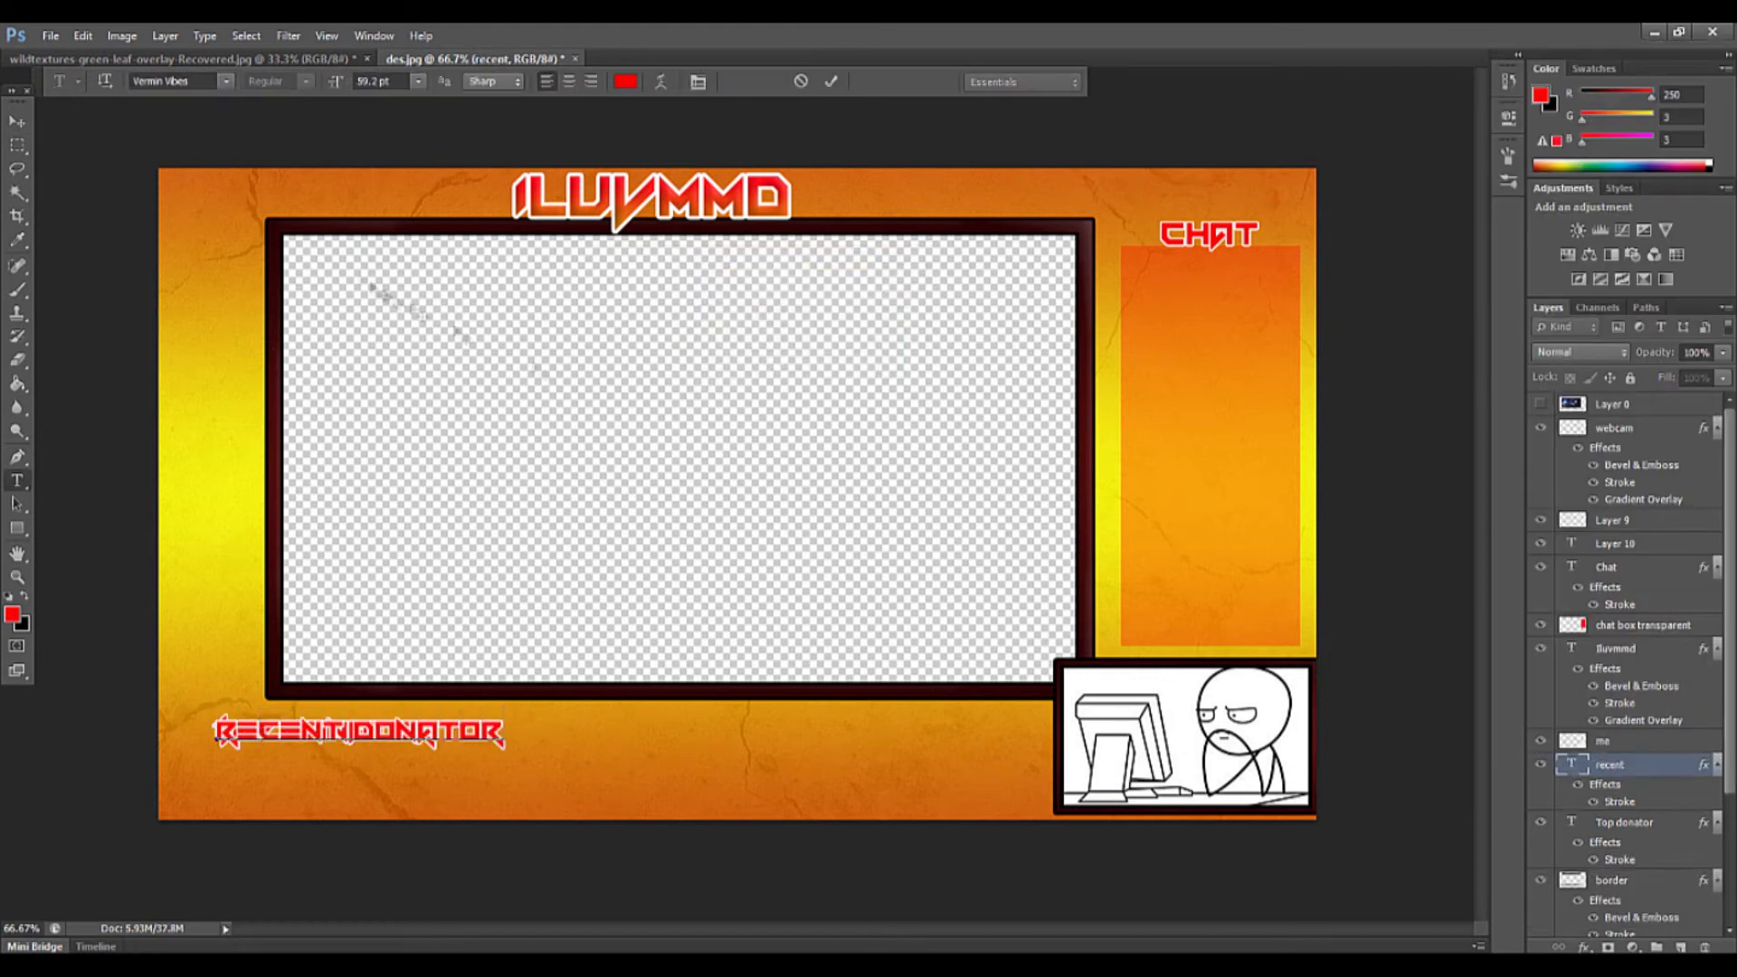
{"action": "left_click_drag", "start_coordinate": [411, 681], "coordinate": [412, 719]}
Add a colon at the end of the Recent donator text and the Top donator text
{"action": "key", "text": "m"}
{"action": "double_click", "coordinate": [1572, 764]}
{"action": "left_click", "coordinate": [505, 801]}
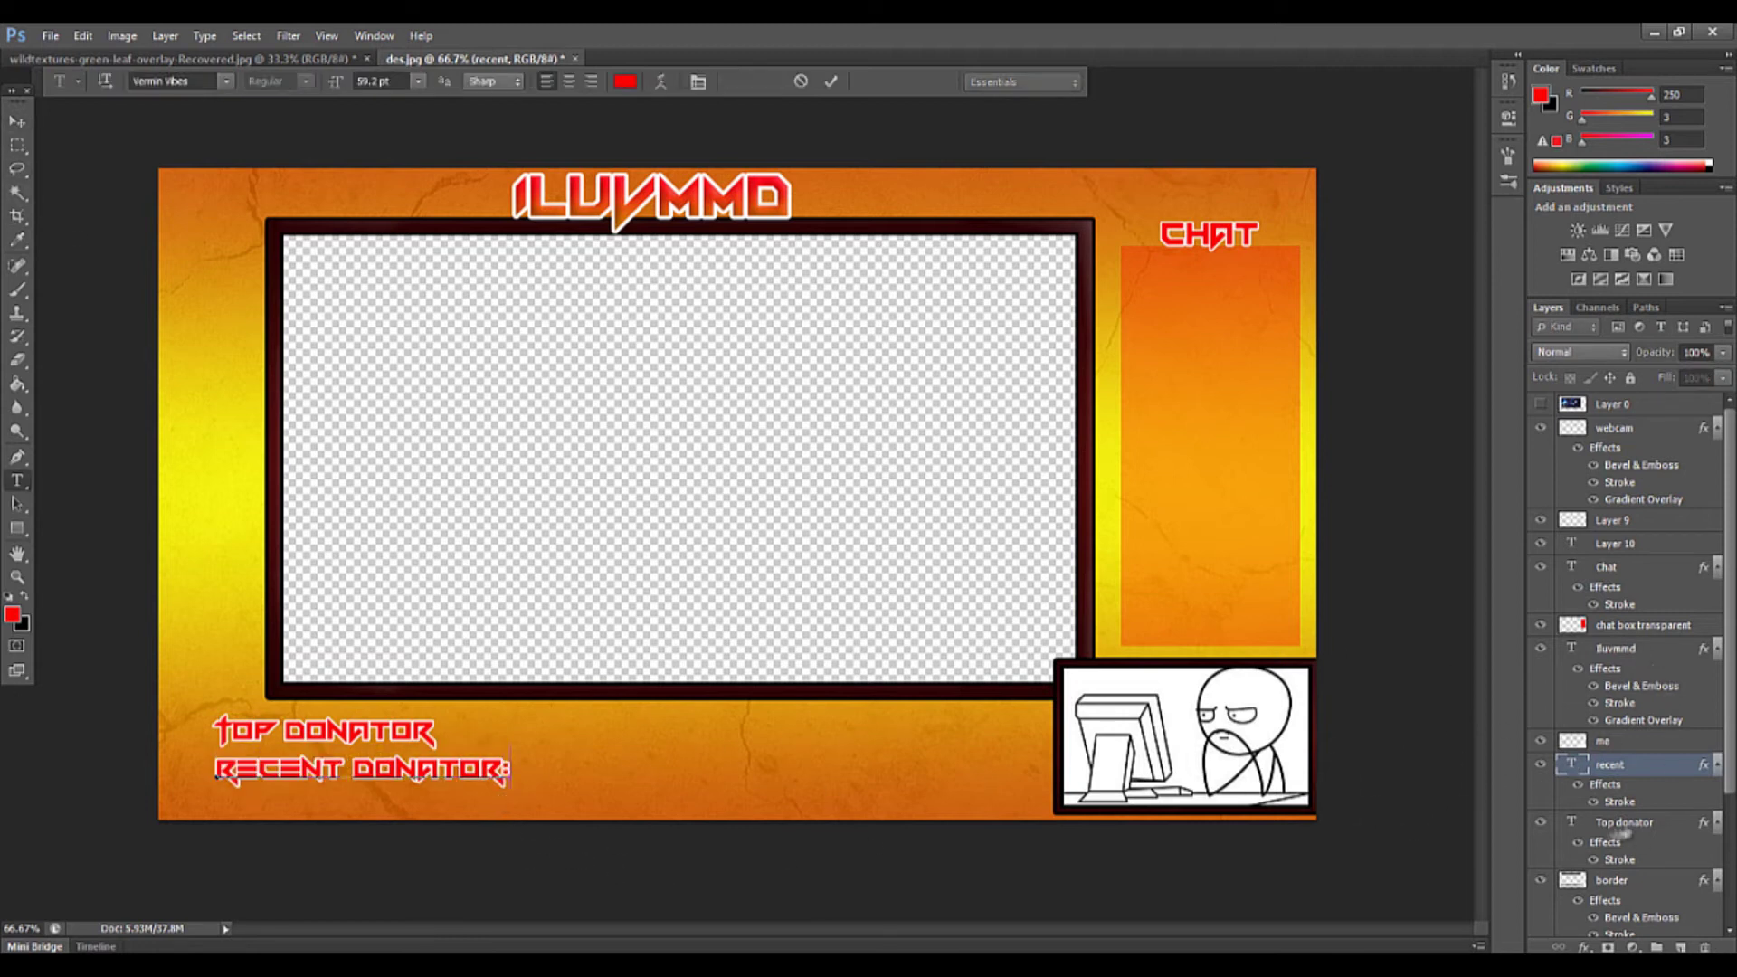
{"action": "double_click", "coordinate": [1573, 822]}
{"action": "left_click", "coordinate": [435, 733]}
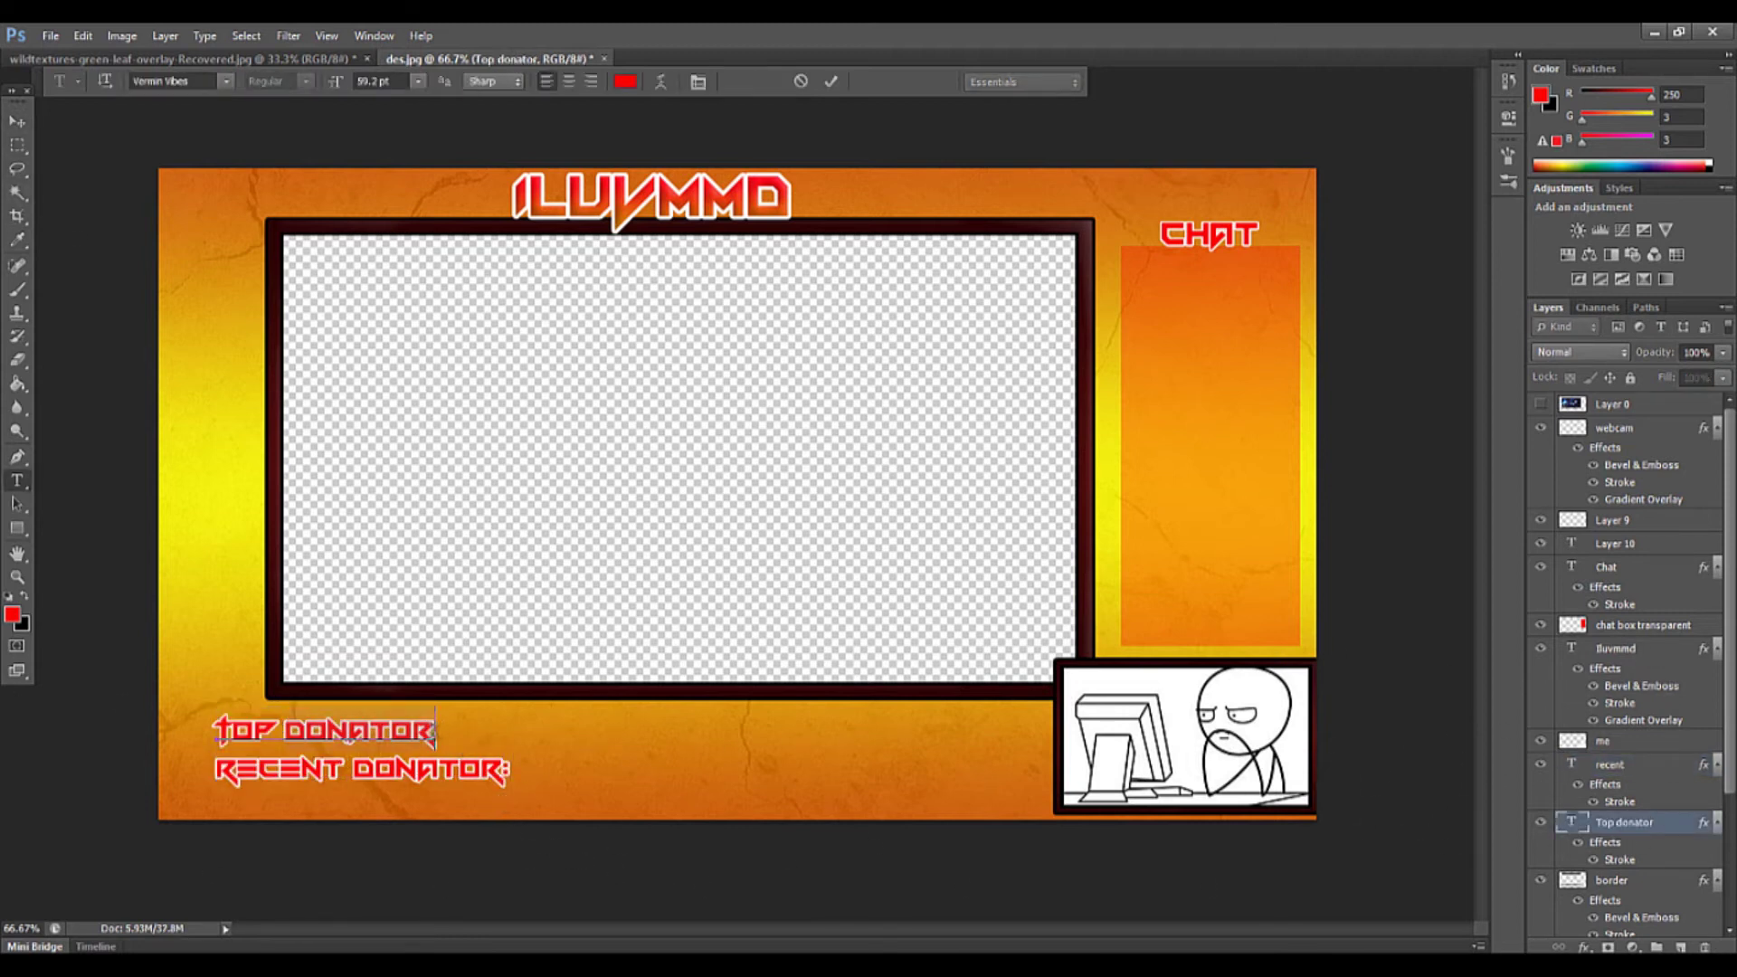
{"action": "type", "text": ":"}
{"action": "left_click", "coordinate": [16, 122]}
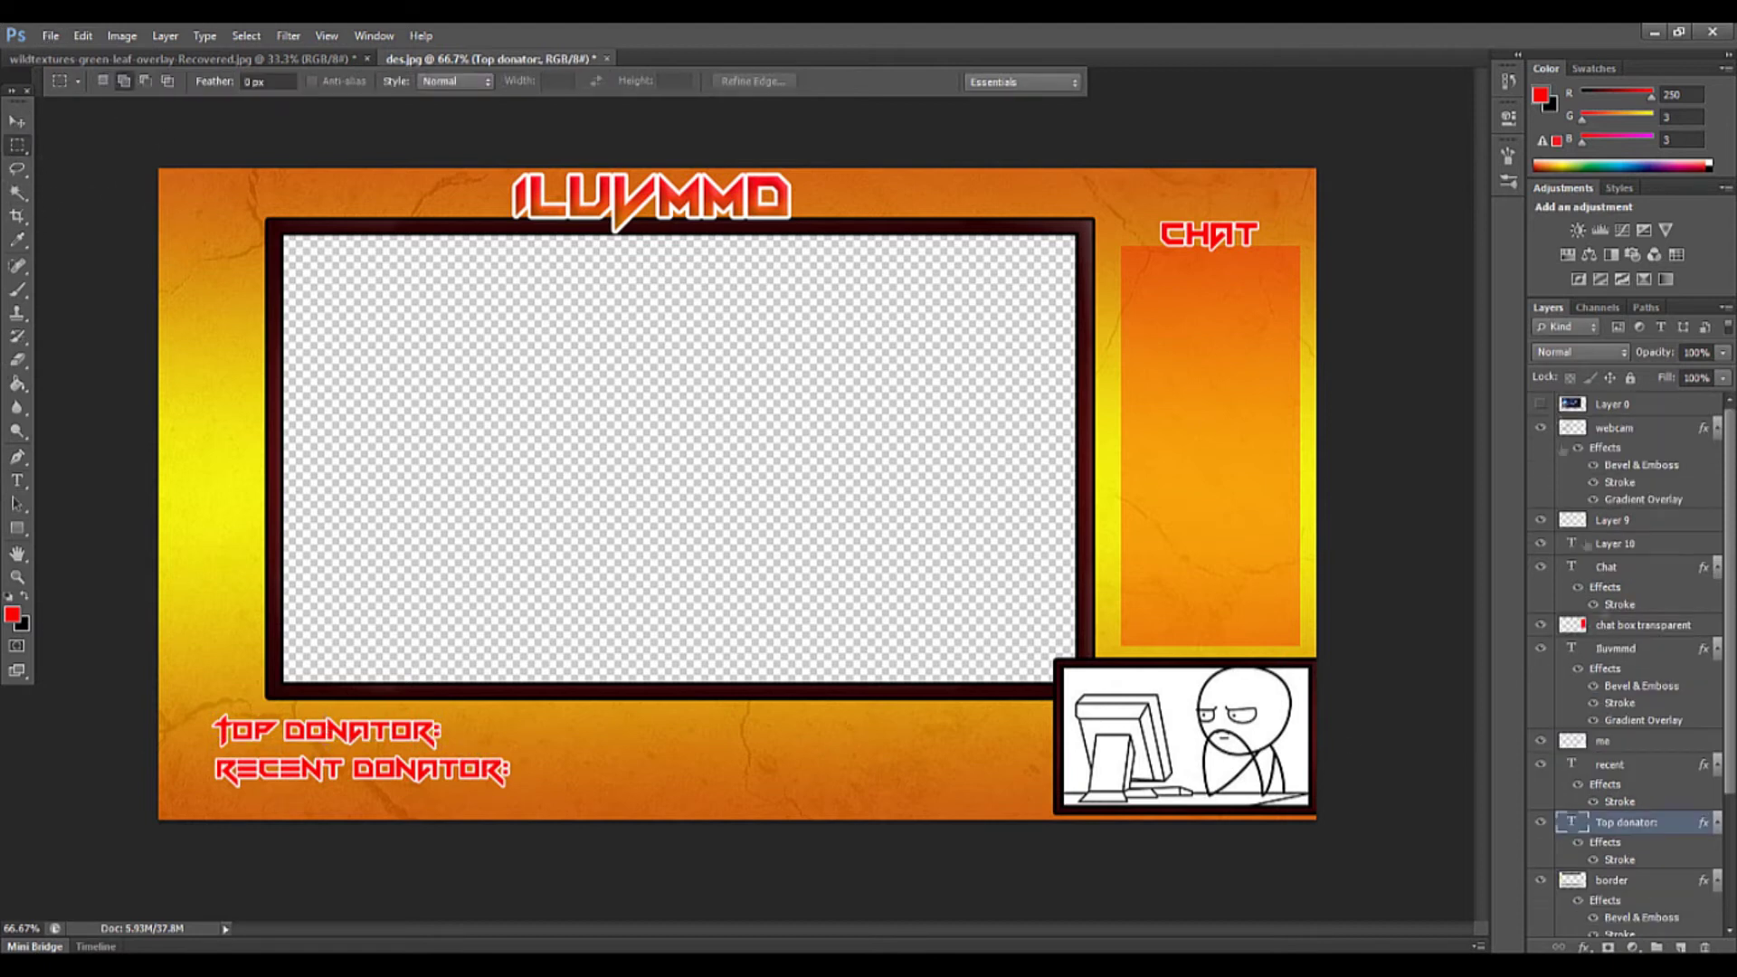
Show the gameplay screenshot layer and move it below the border layer in the layer stack
{"action": "left_click", "coordinate": [1540, 403]}
{"action": "left_click_drag", "start_coordinate": [1615, 404], "coordinate": [1600, 900]}
{"action": "scroll", "coordinate": [1630, 699], "scroll_direction": "down", "scroll_amount": 3}
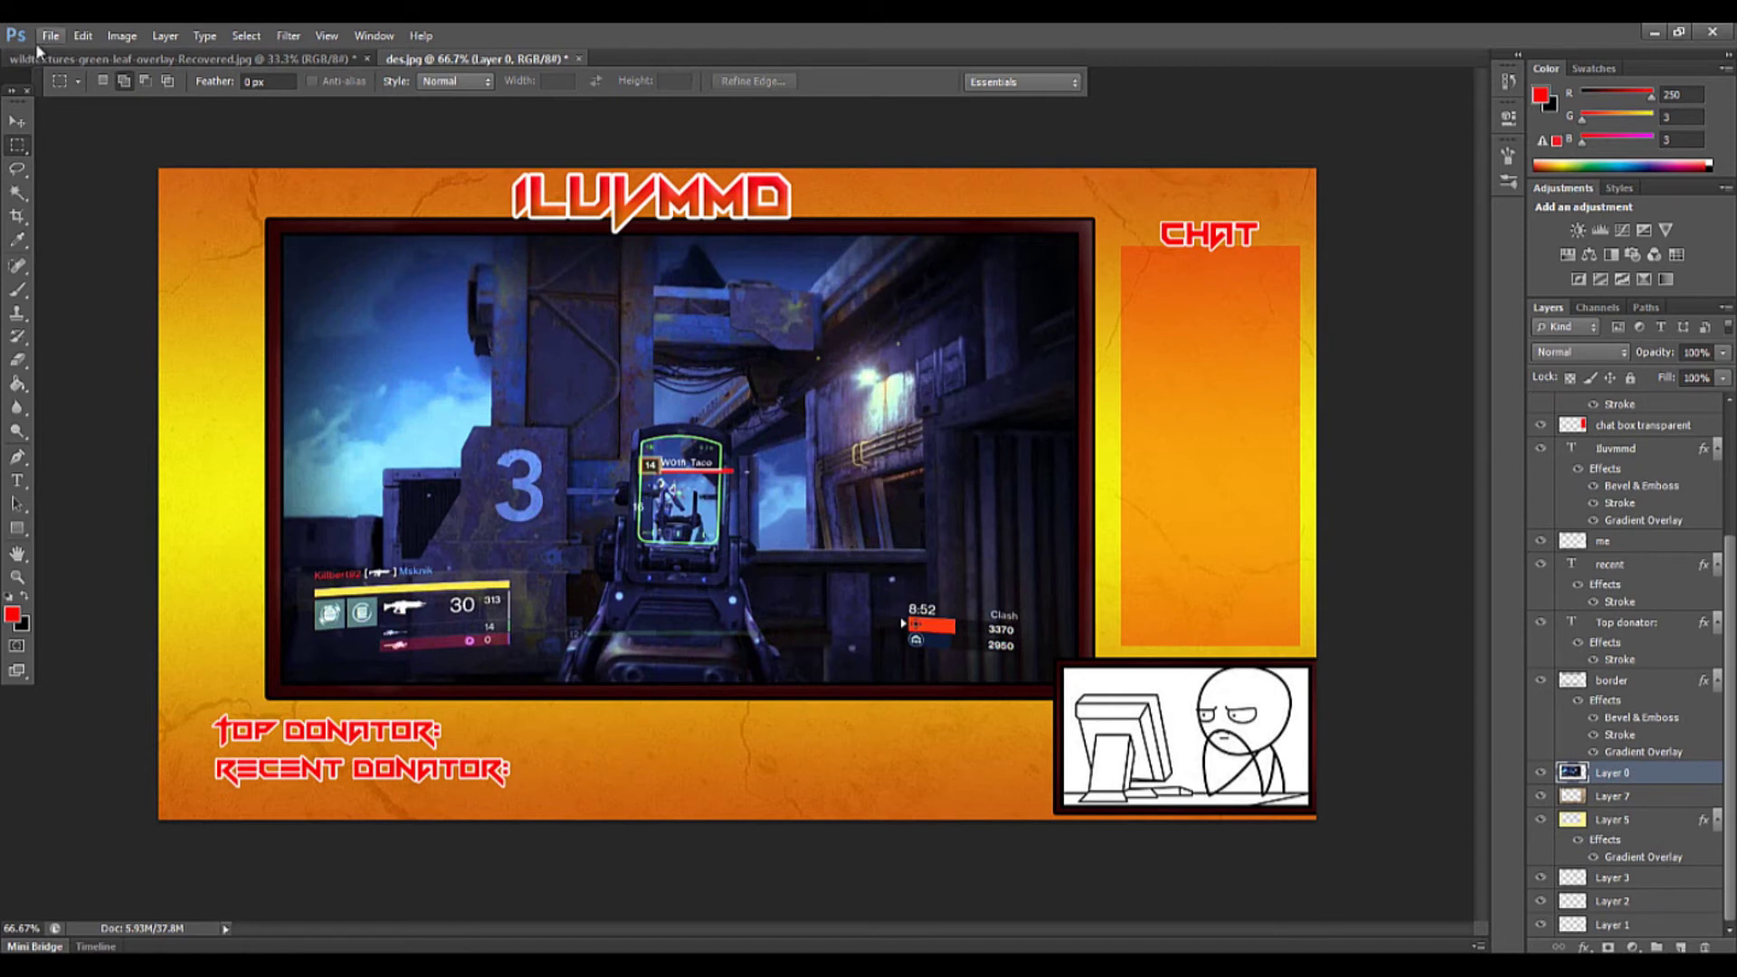
Browse the pngs folder for an image to add, and close the file browser without opening anything
{"action": "left_click", "coordinate": [38, 50]}
{"action": "left_click", "coordinate": [56, 74]}
{"action": "double_click", "coordinate": [1109, 422]}
{"action": "scroll", "coordinate": [770, 503], "scroll_direction": "down", "scroll_amount": 15}
{"action": "scroll", "coordinate": [763, 505], "scroll_direction": "down", "scroll_amount": 10}
{"action": "scroll", "coordinate": [763, 499], "scroll_direction": "up", "scroll_amount": 3}
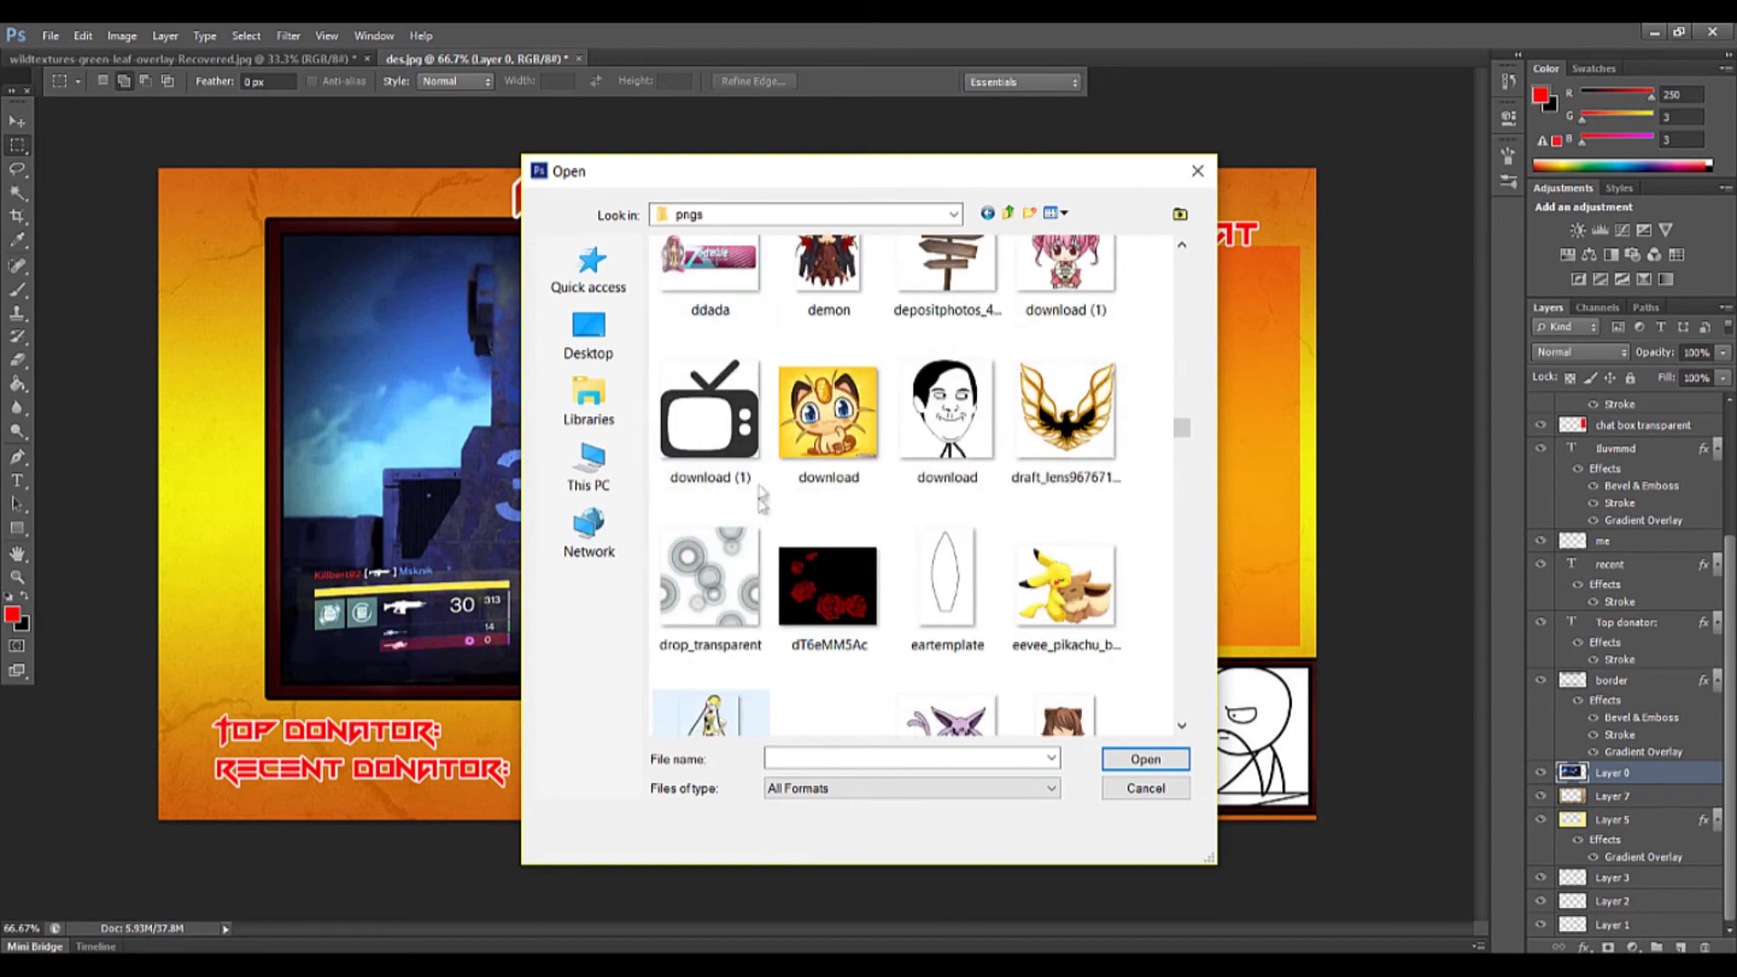
{"action": "scroll", "coordinate": [1050, 479], "scroll_direction": "down", "scroll_amount": 10}
{"action": "scroll", "coordinate": [1049, 462], "scroll_direction": "down", "scroll_amount": 15}
{"action": "scroll", "coordinate": [1025, 453], "scroll_direction": "down", "scroll_amount": 15}
{"action": "scroll", "coordinate": [960, 298], "scroll_direction": "down", "scroll_amount": 20}
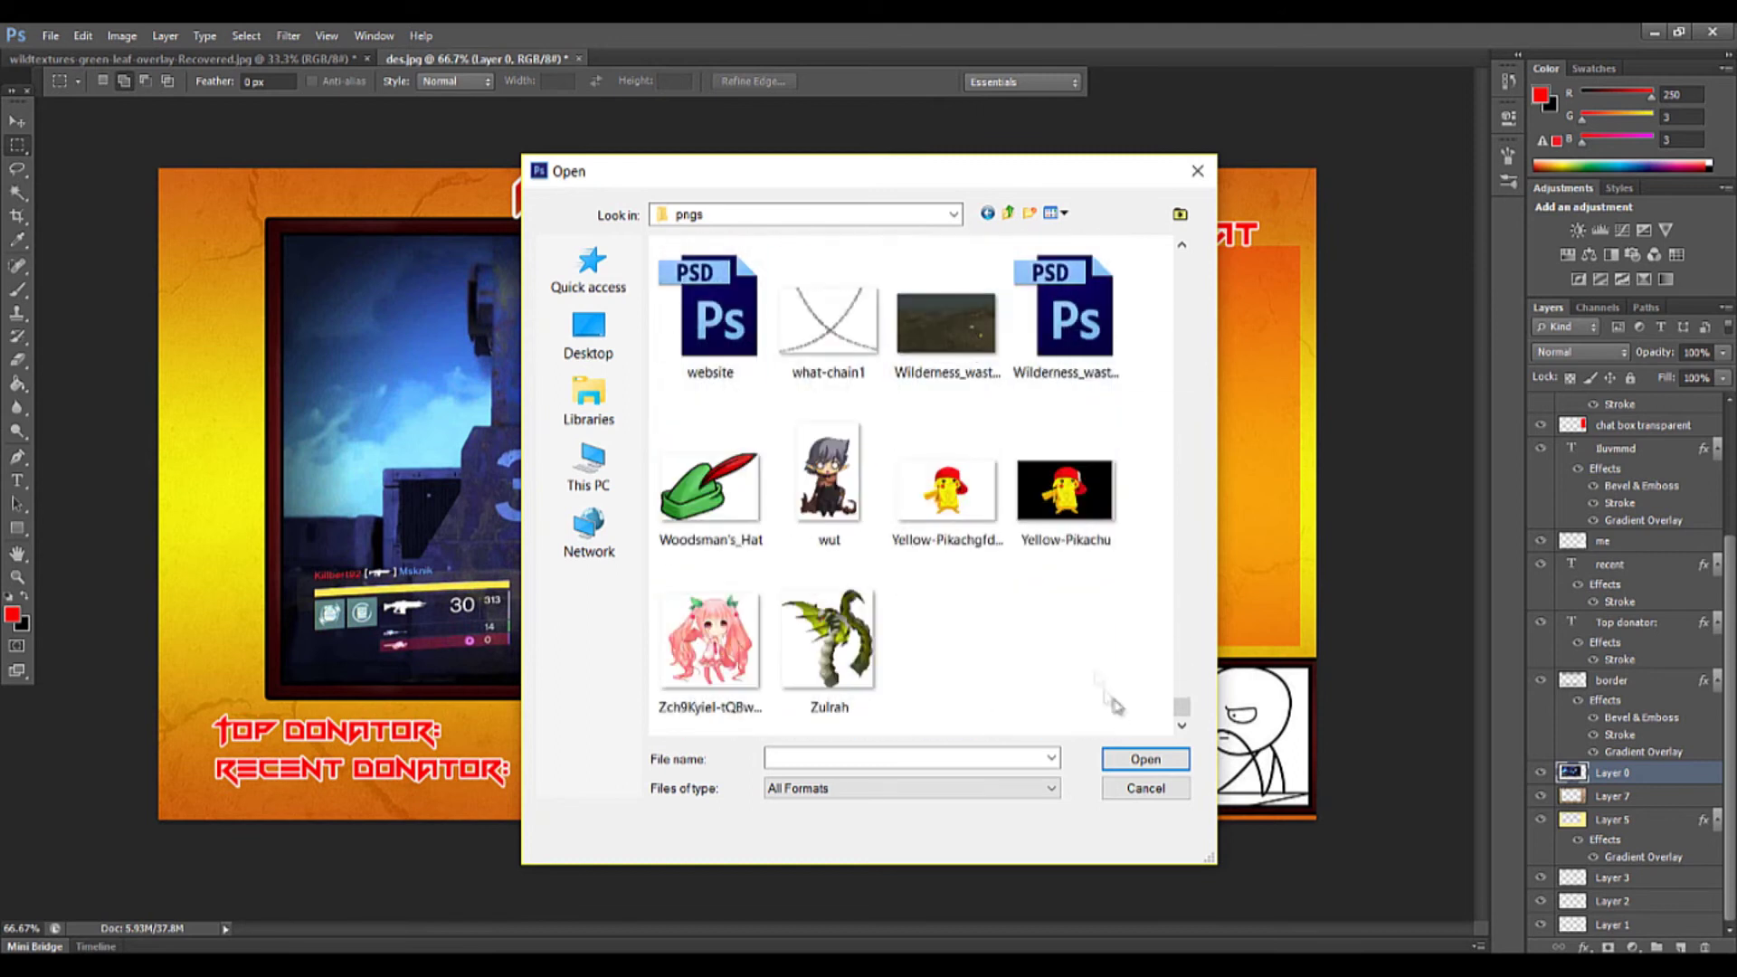
{"action": "left_click", "coordinate": [1145, 789]}
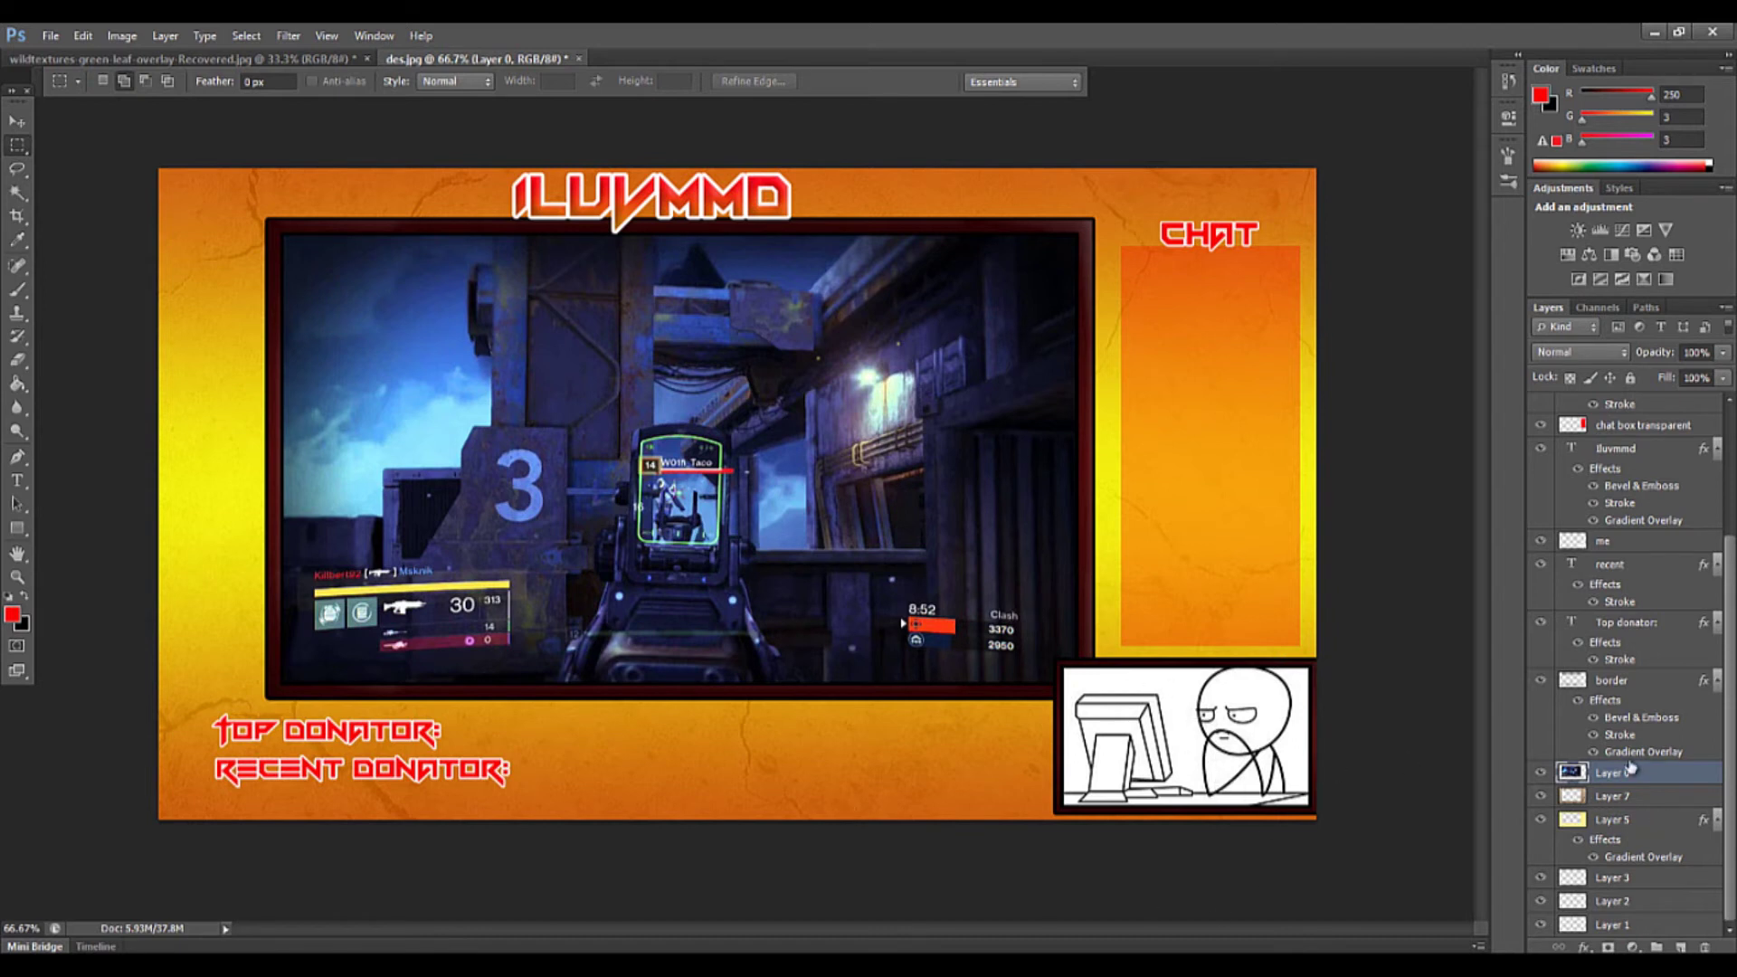
Hide the gameplay screenshot layer and the "me" webcam picture layer
{"action": "left_click", "coordinate": [1541, 775]}
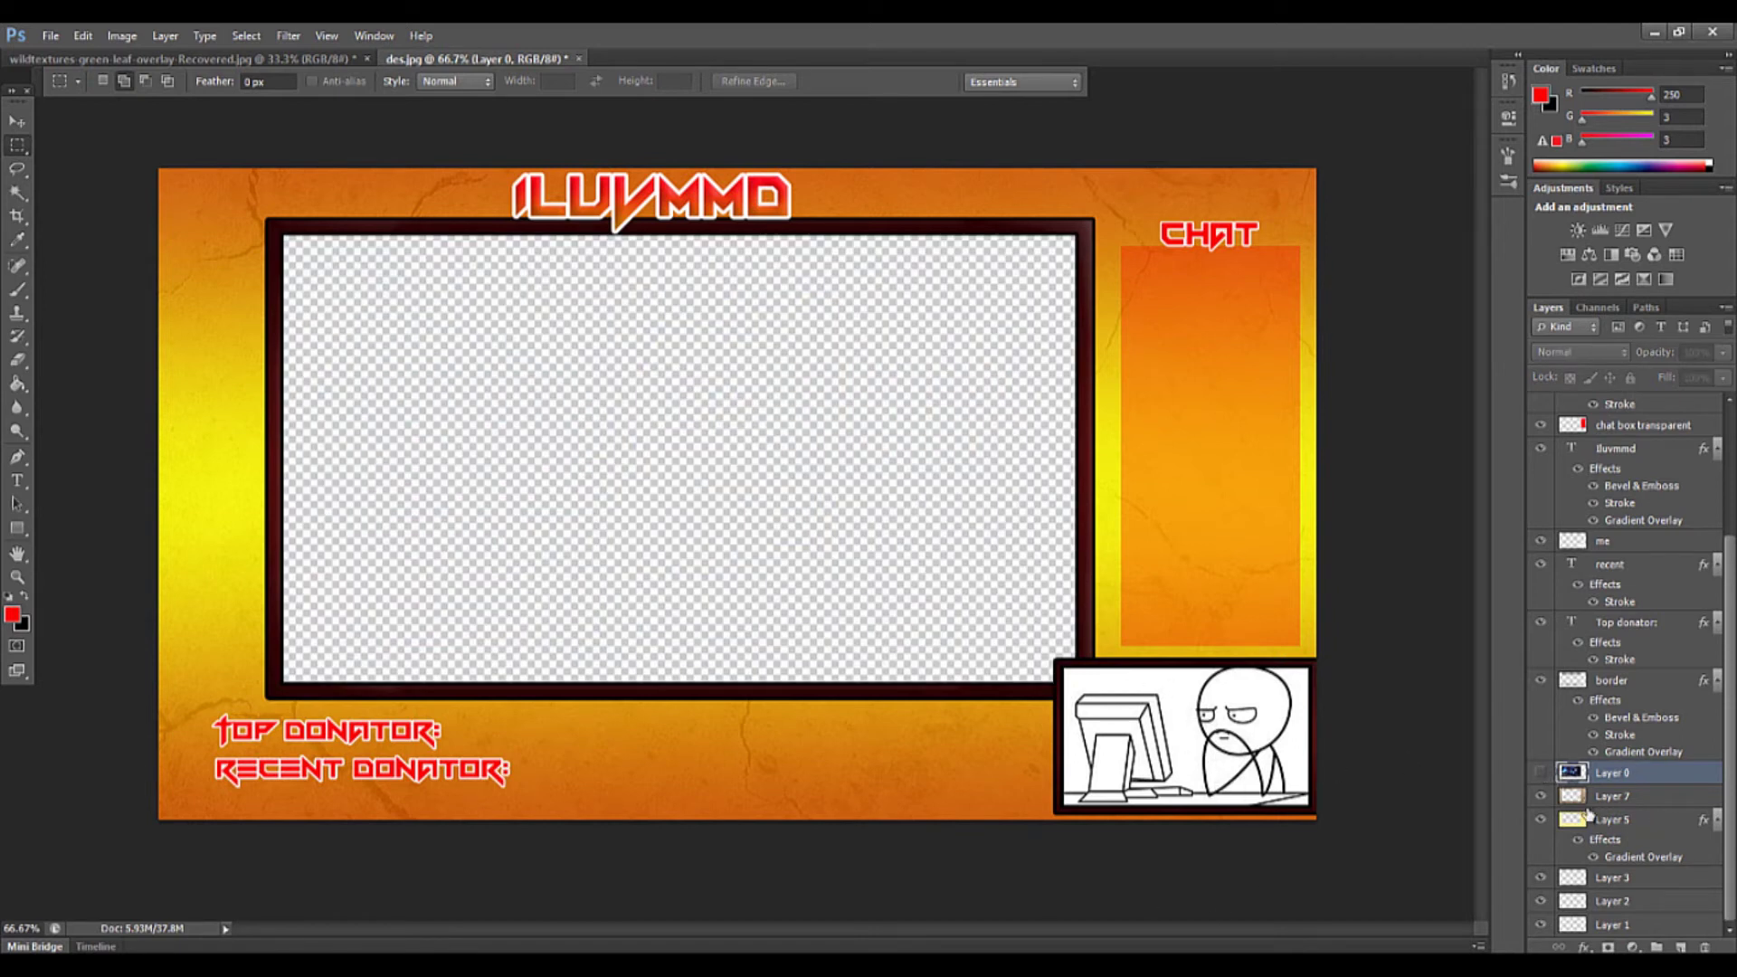
{"action": "scroll", "coordinate": [1592, 832], "scroll_direction": "up", "scroll_amount": 3}
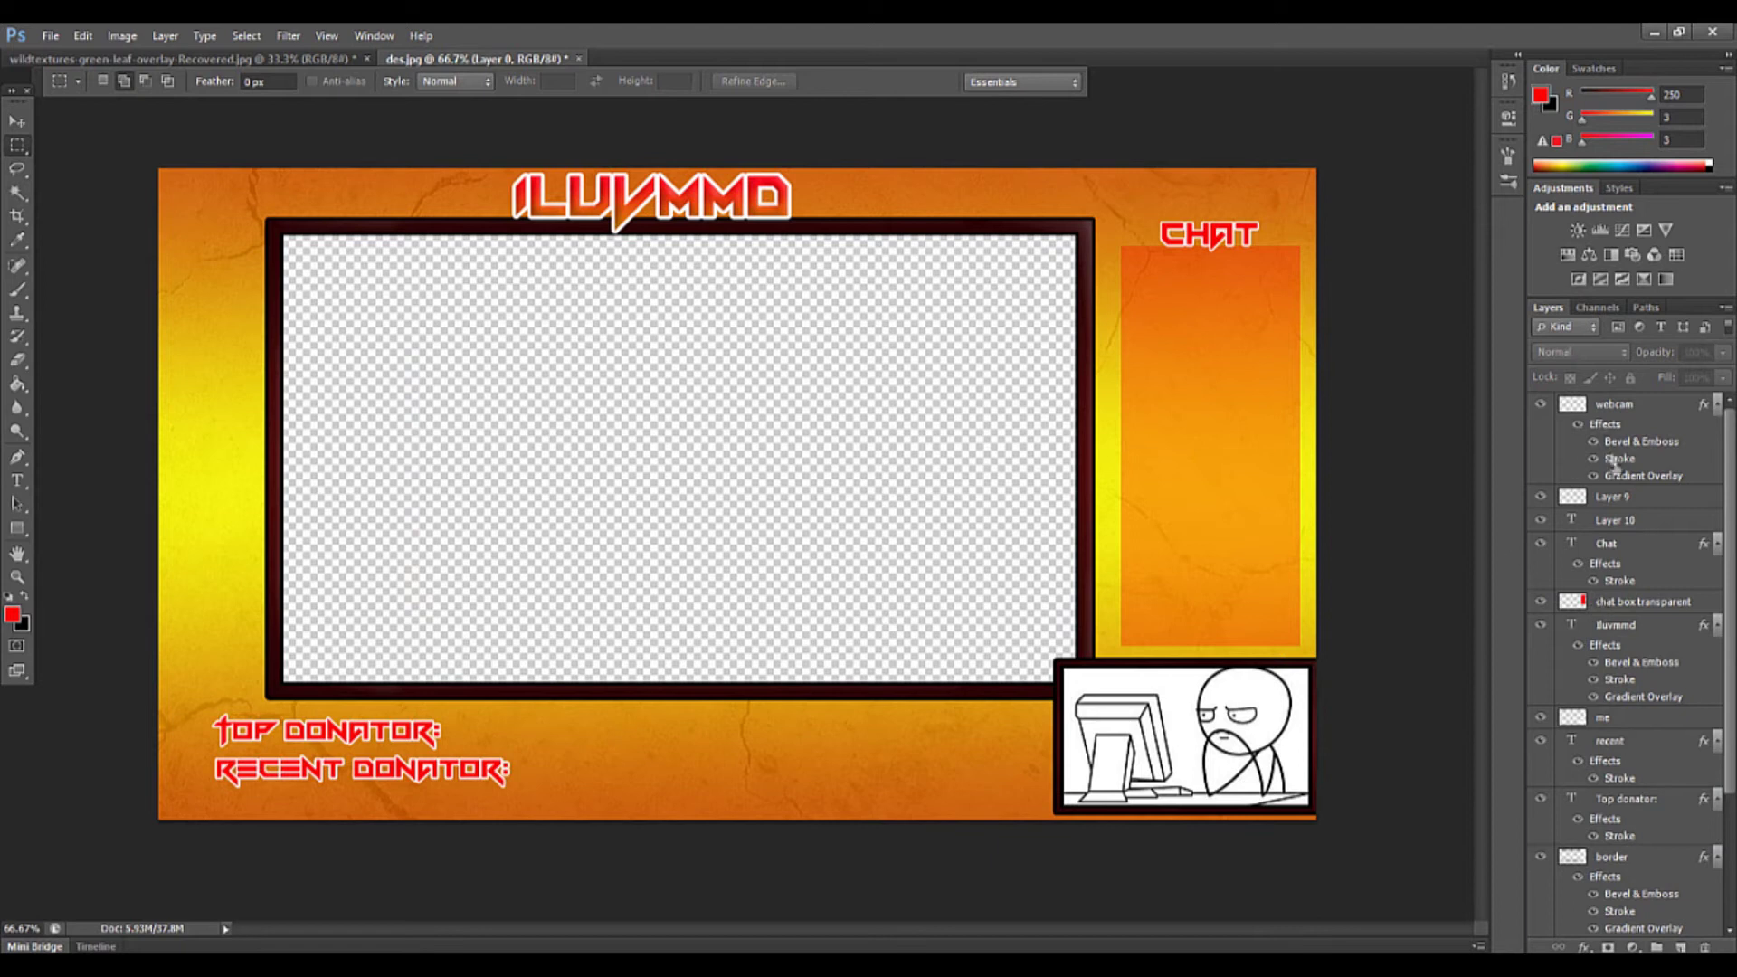
{"action": "left_click", "coordinate": [1540, 718]}
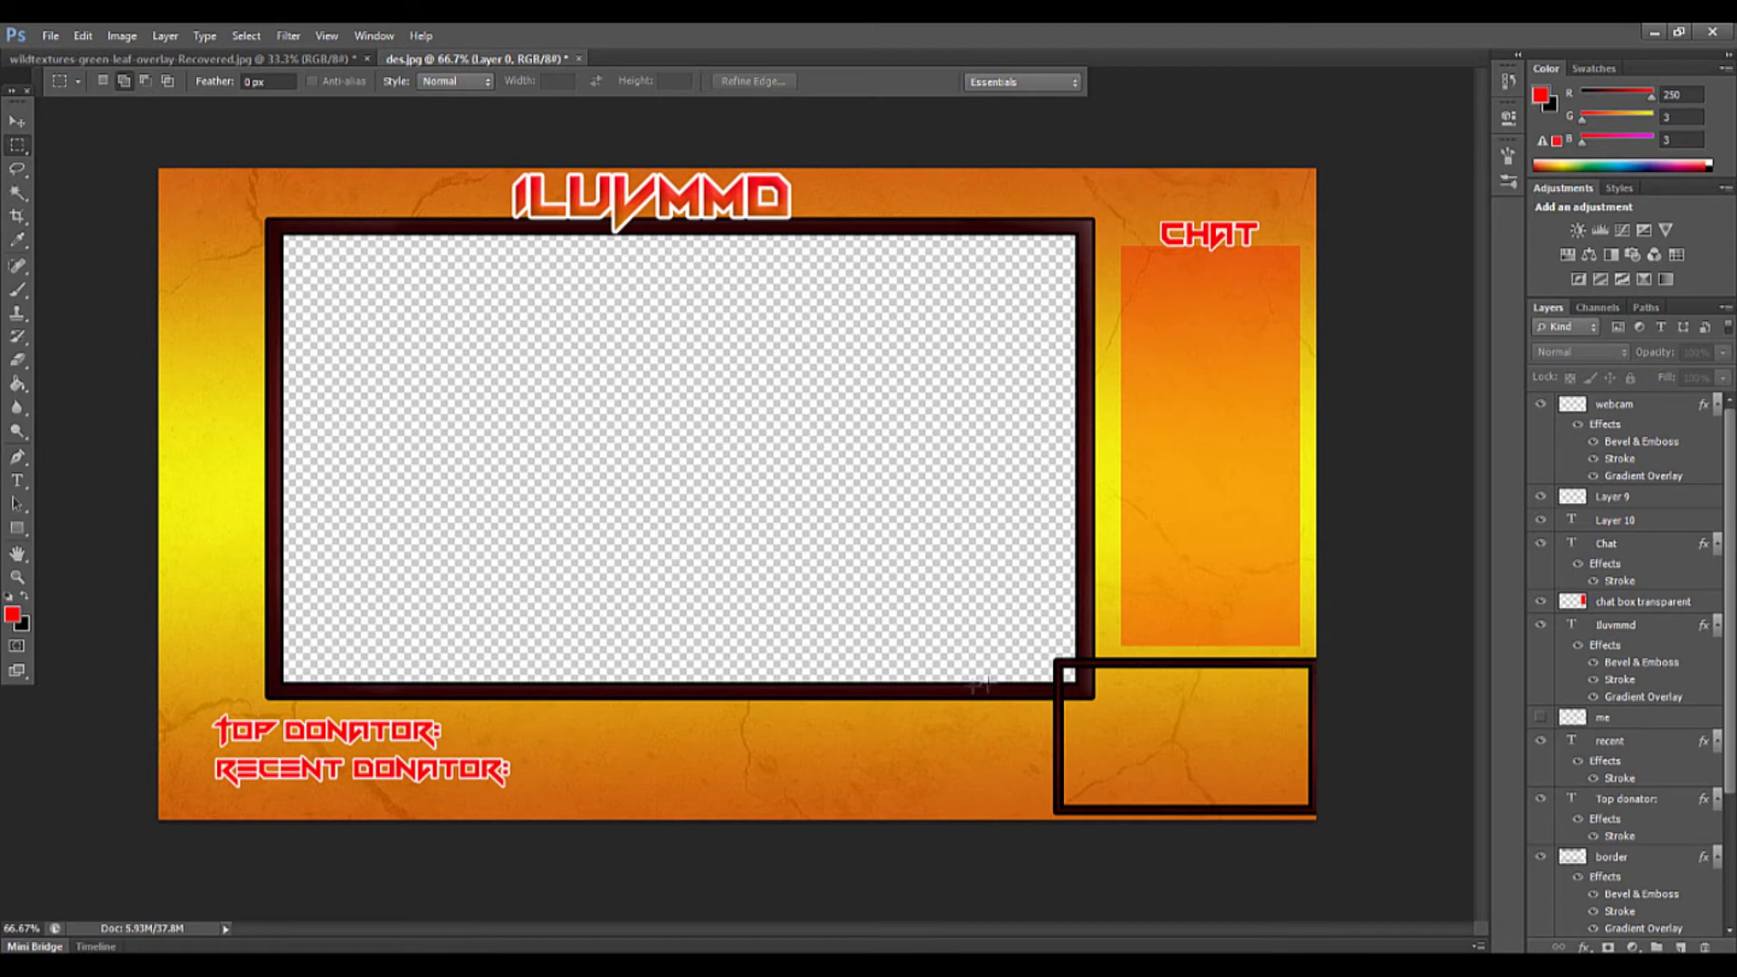
On the border layer, delete the corner of the gameplay frame that overlaps the inside of the webcam frame
{"action": "scroll", "coordinate": [1652, 492], "scroll_direction": "down", "scroll_amount": 4}
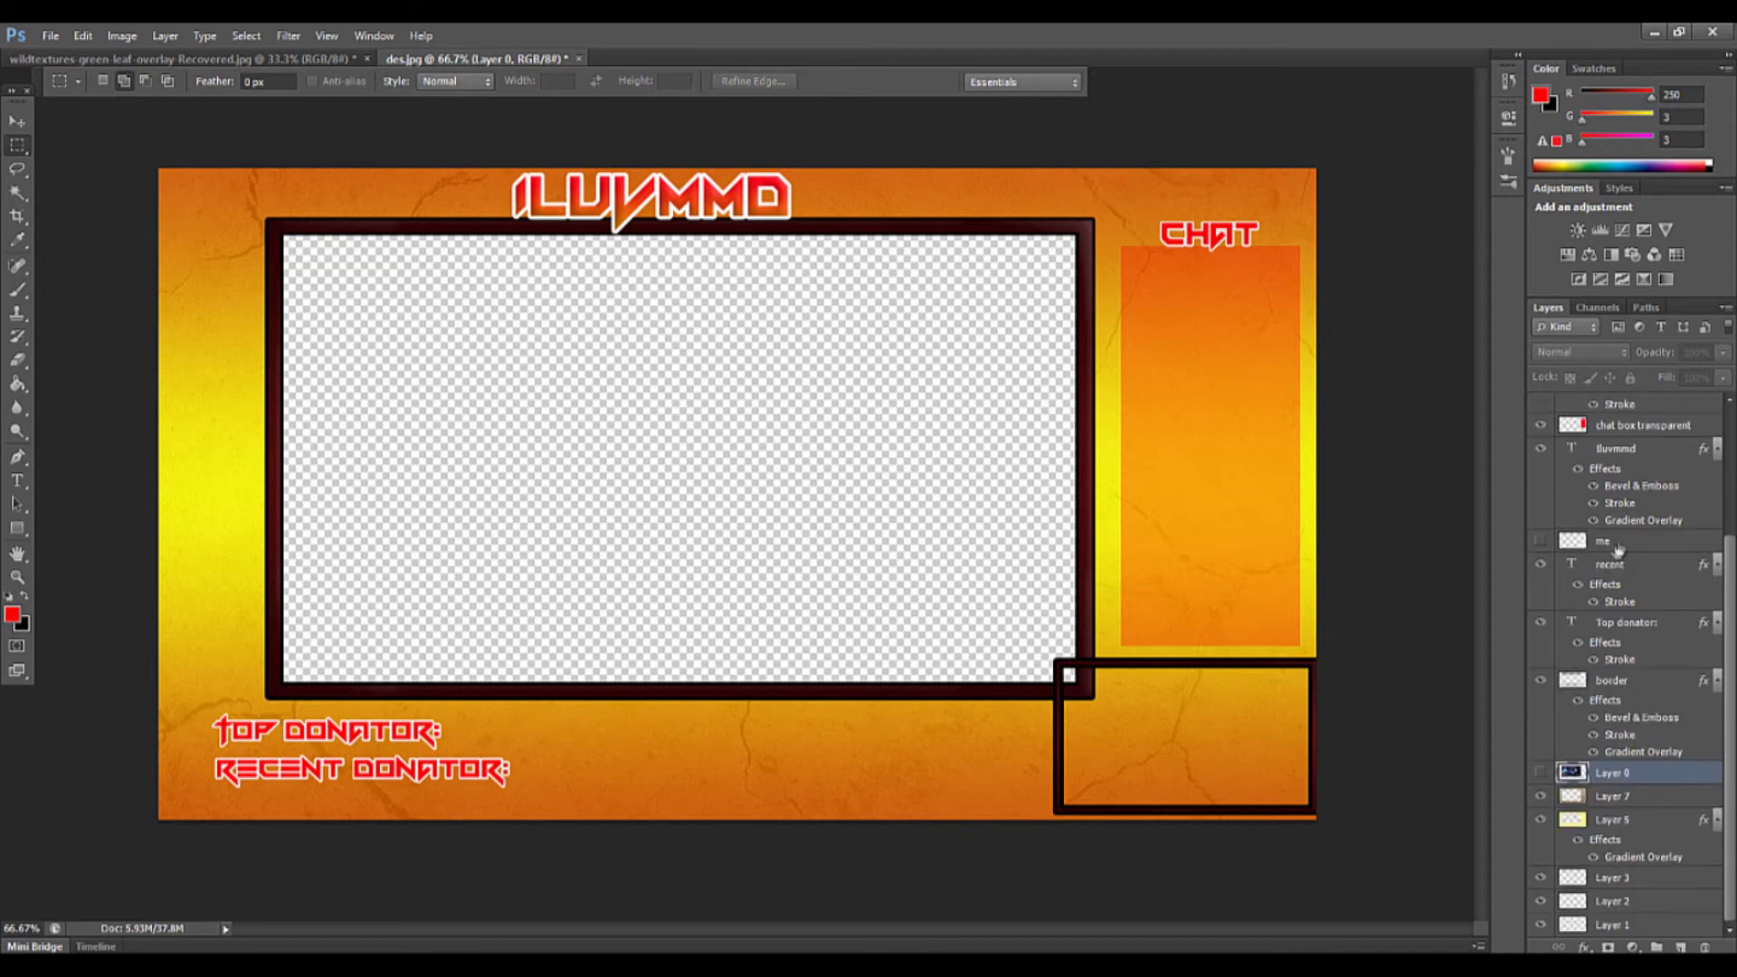
{"action": "double_click", "coordinate": [1633, 697]}
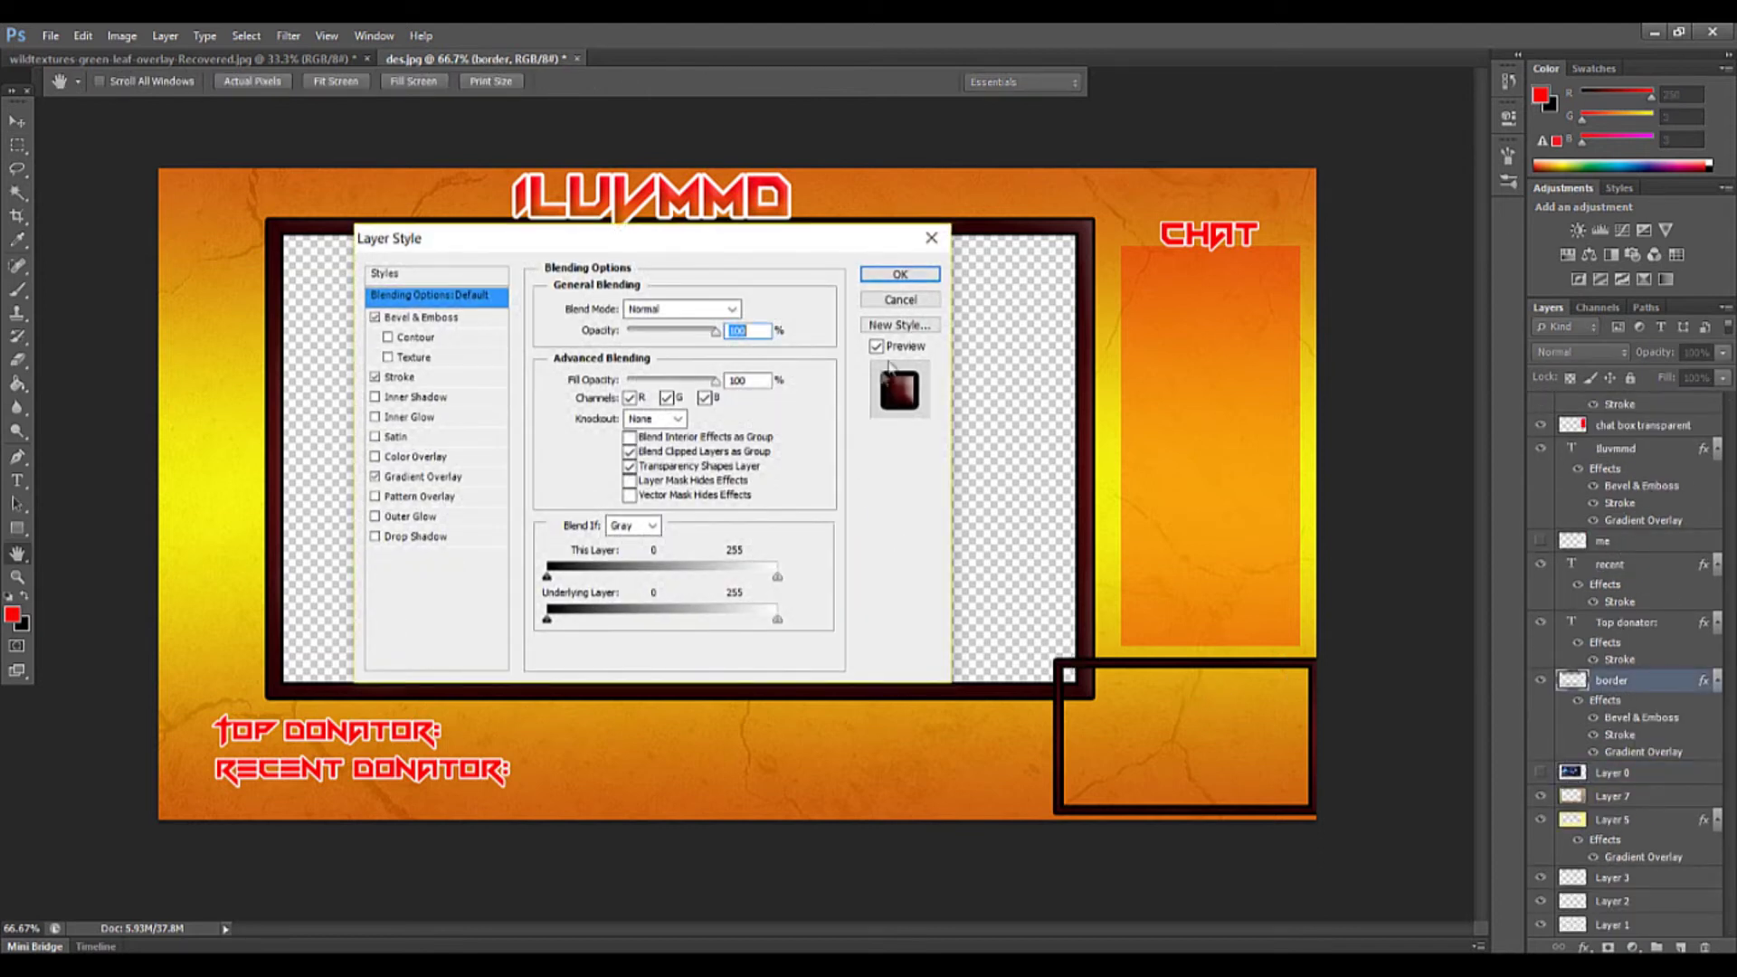
{"action": "left_click", "coordinate": [917, 304]}
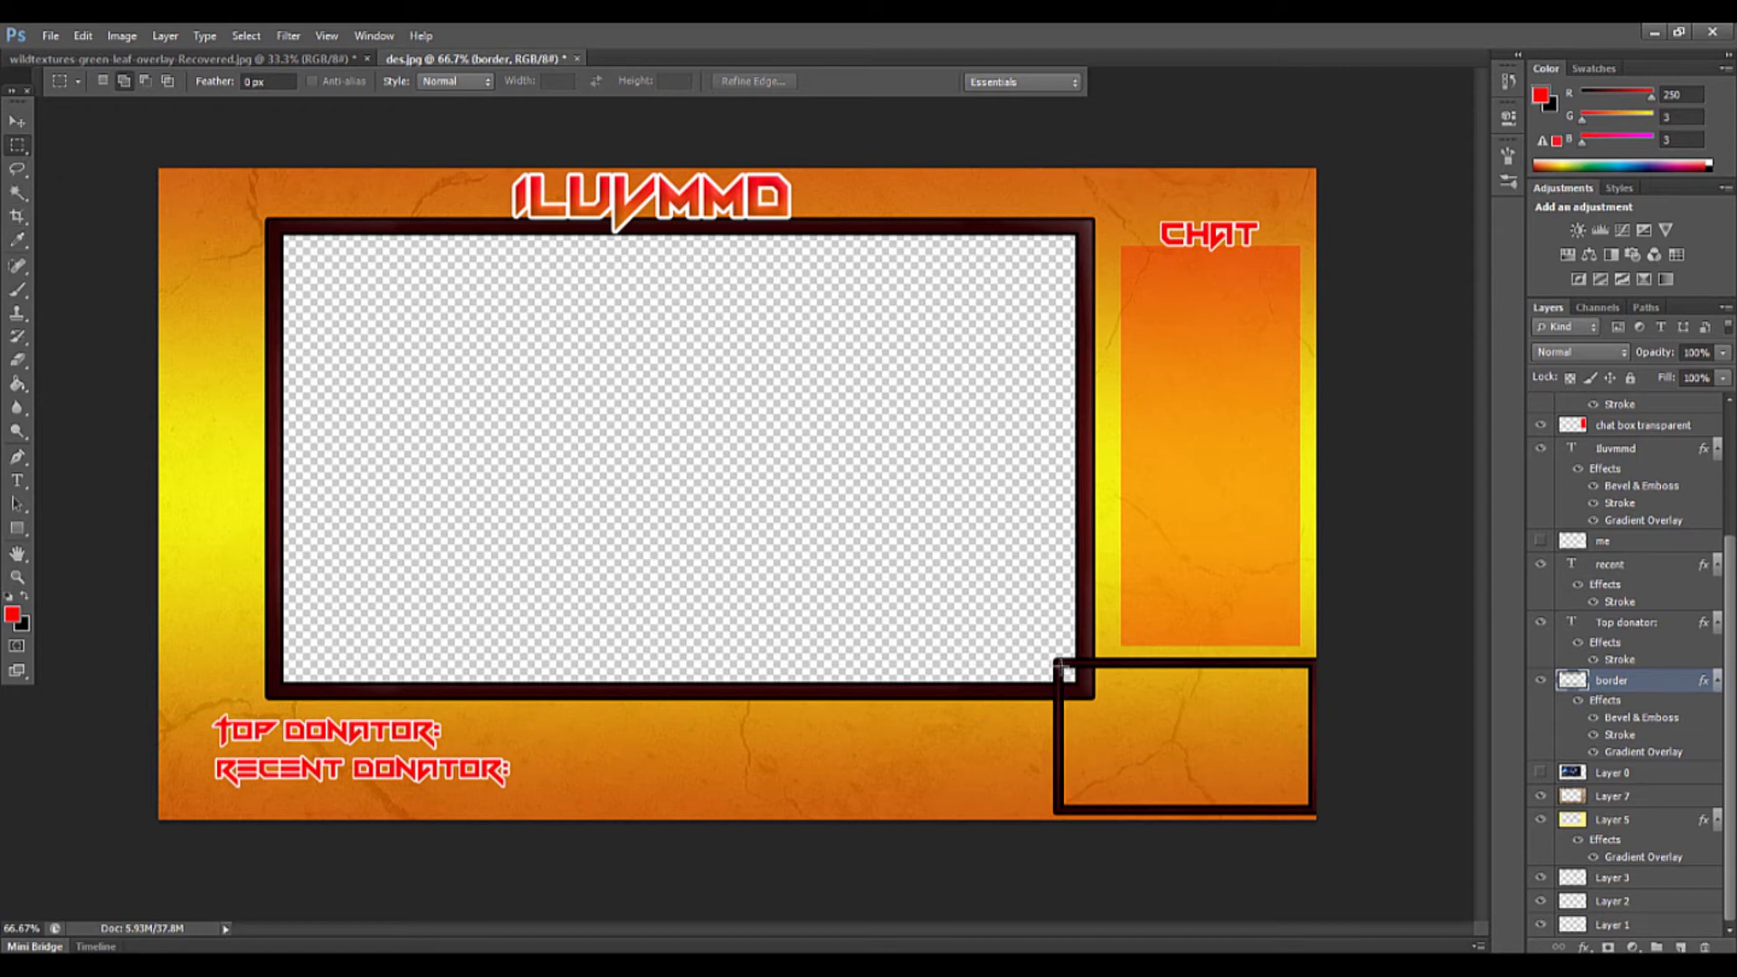
{"action": "left_click_drag", "start_coordinate": [1063, 673], "coordinate": [1208, 810]}
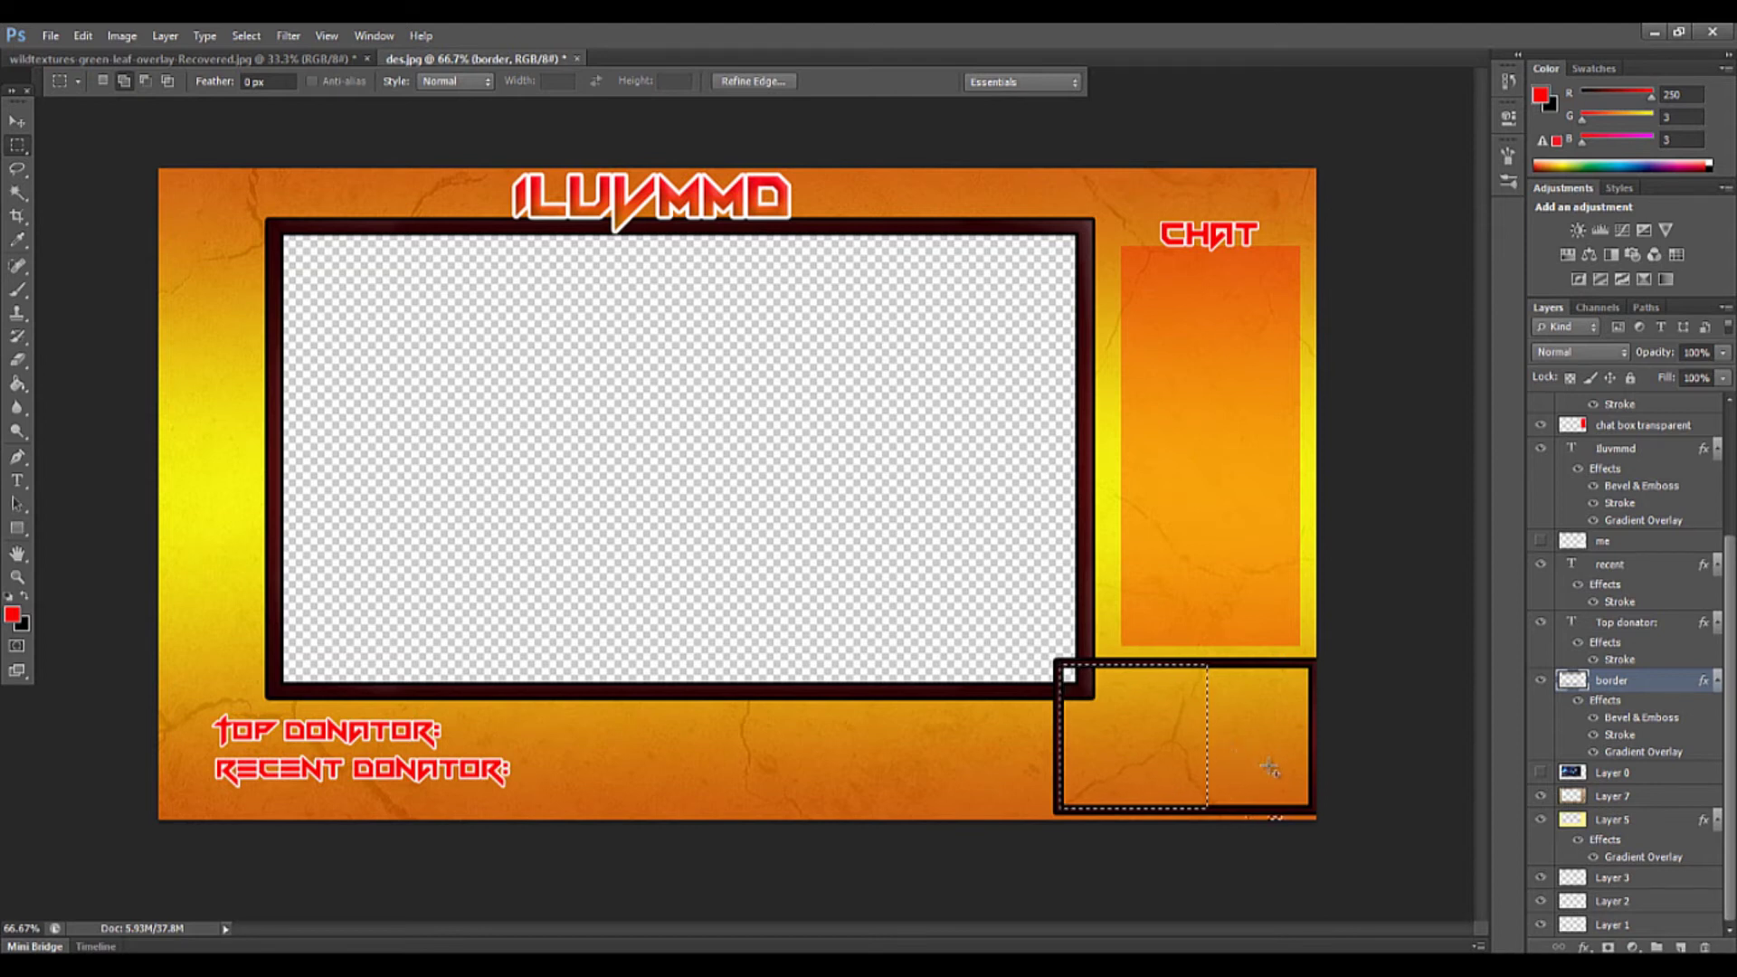
{"action": "left_click", "coordinate": [17, 120]}
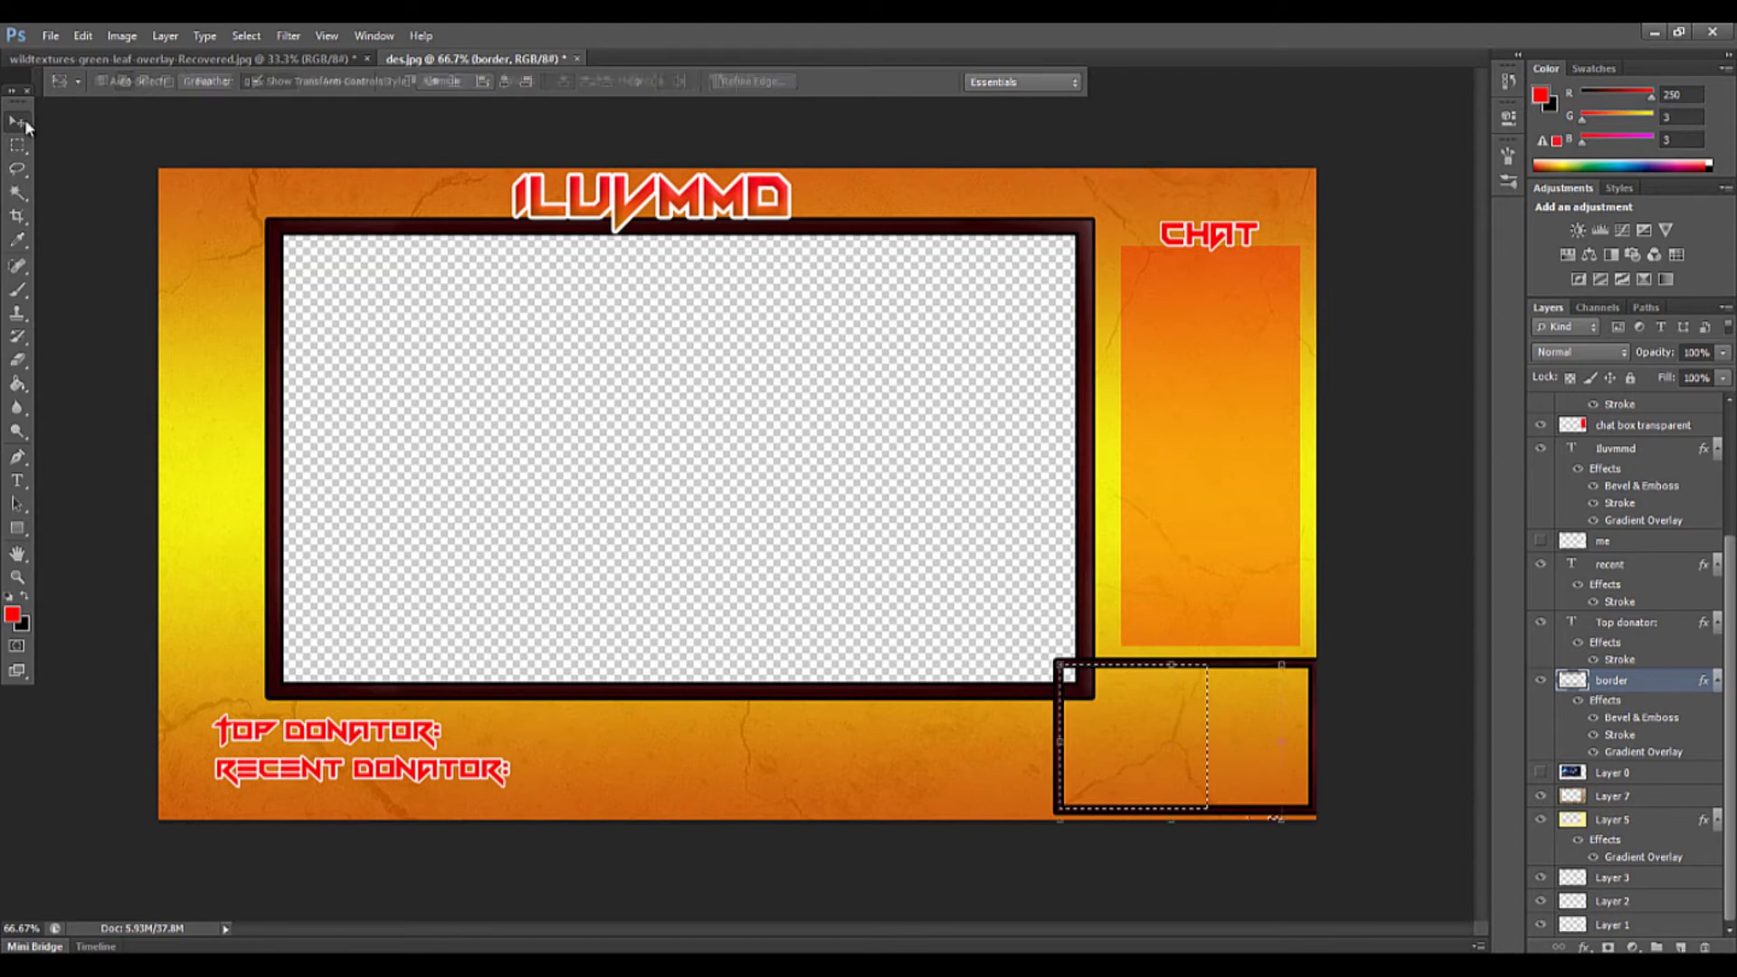
{"action": "double_click", "coordinate": [1639, 687]}
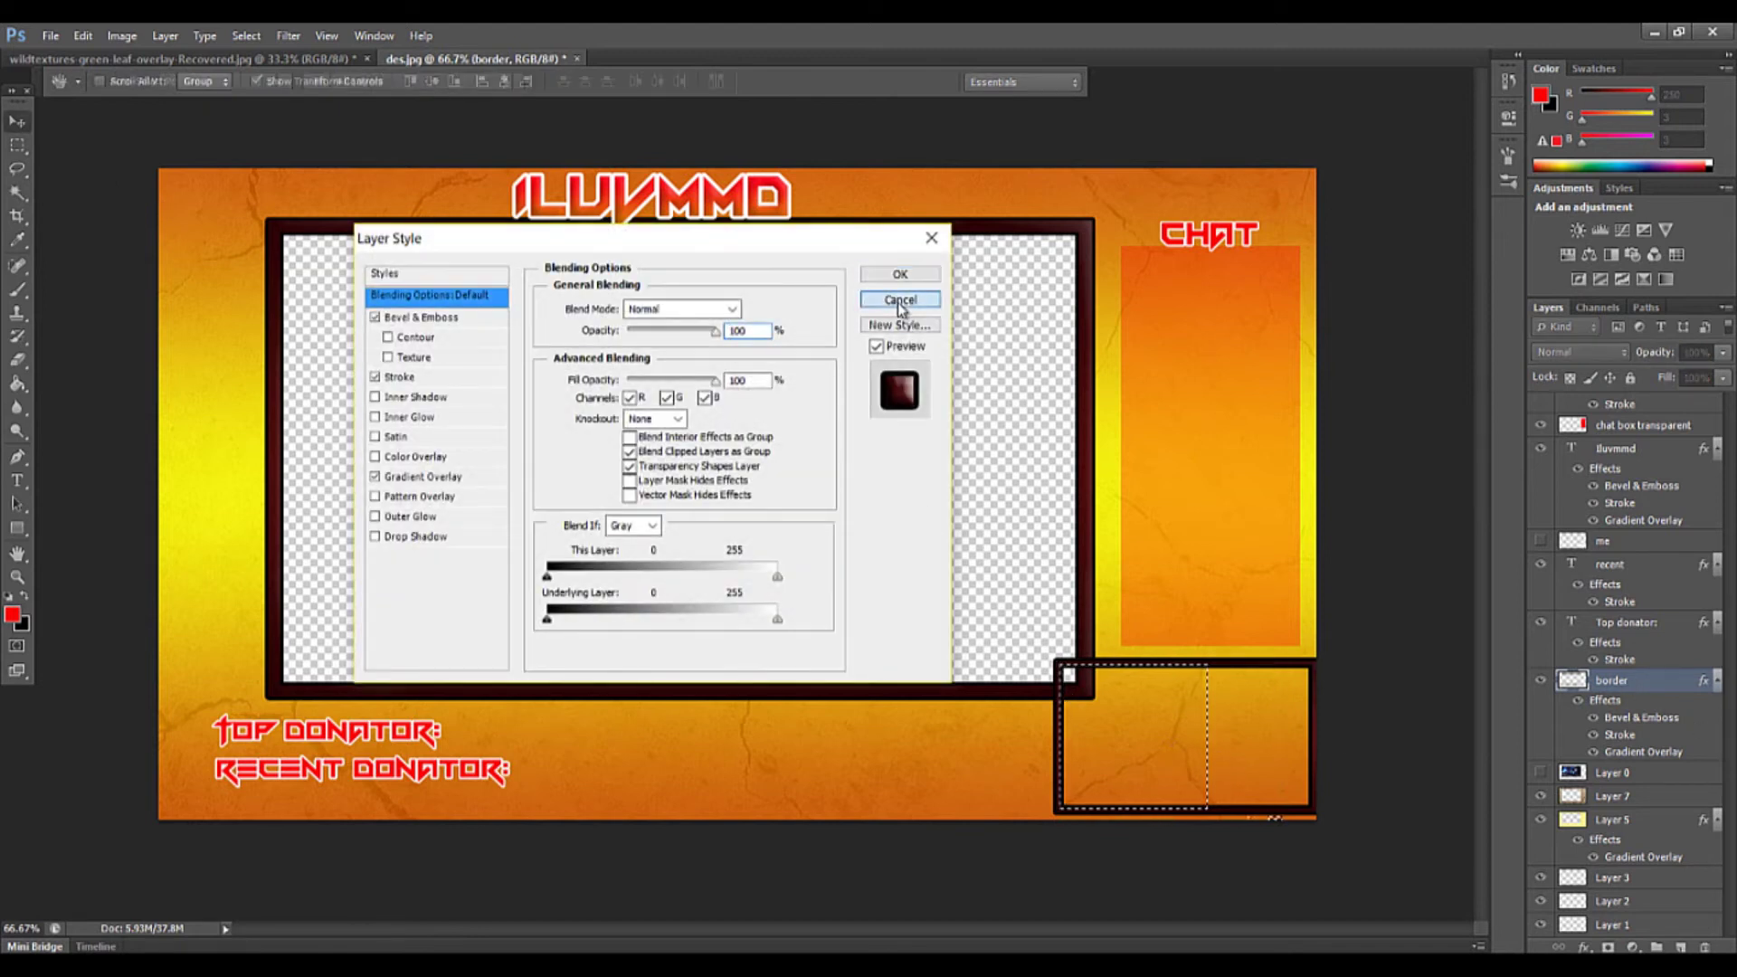
{"action": "left_click", "coordinate": [900, 302]}
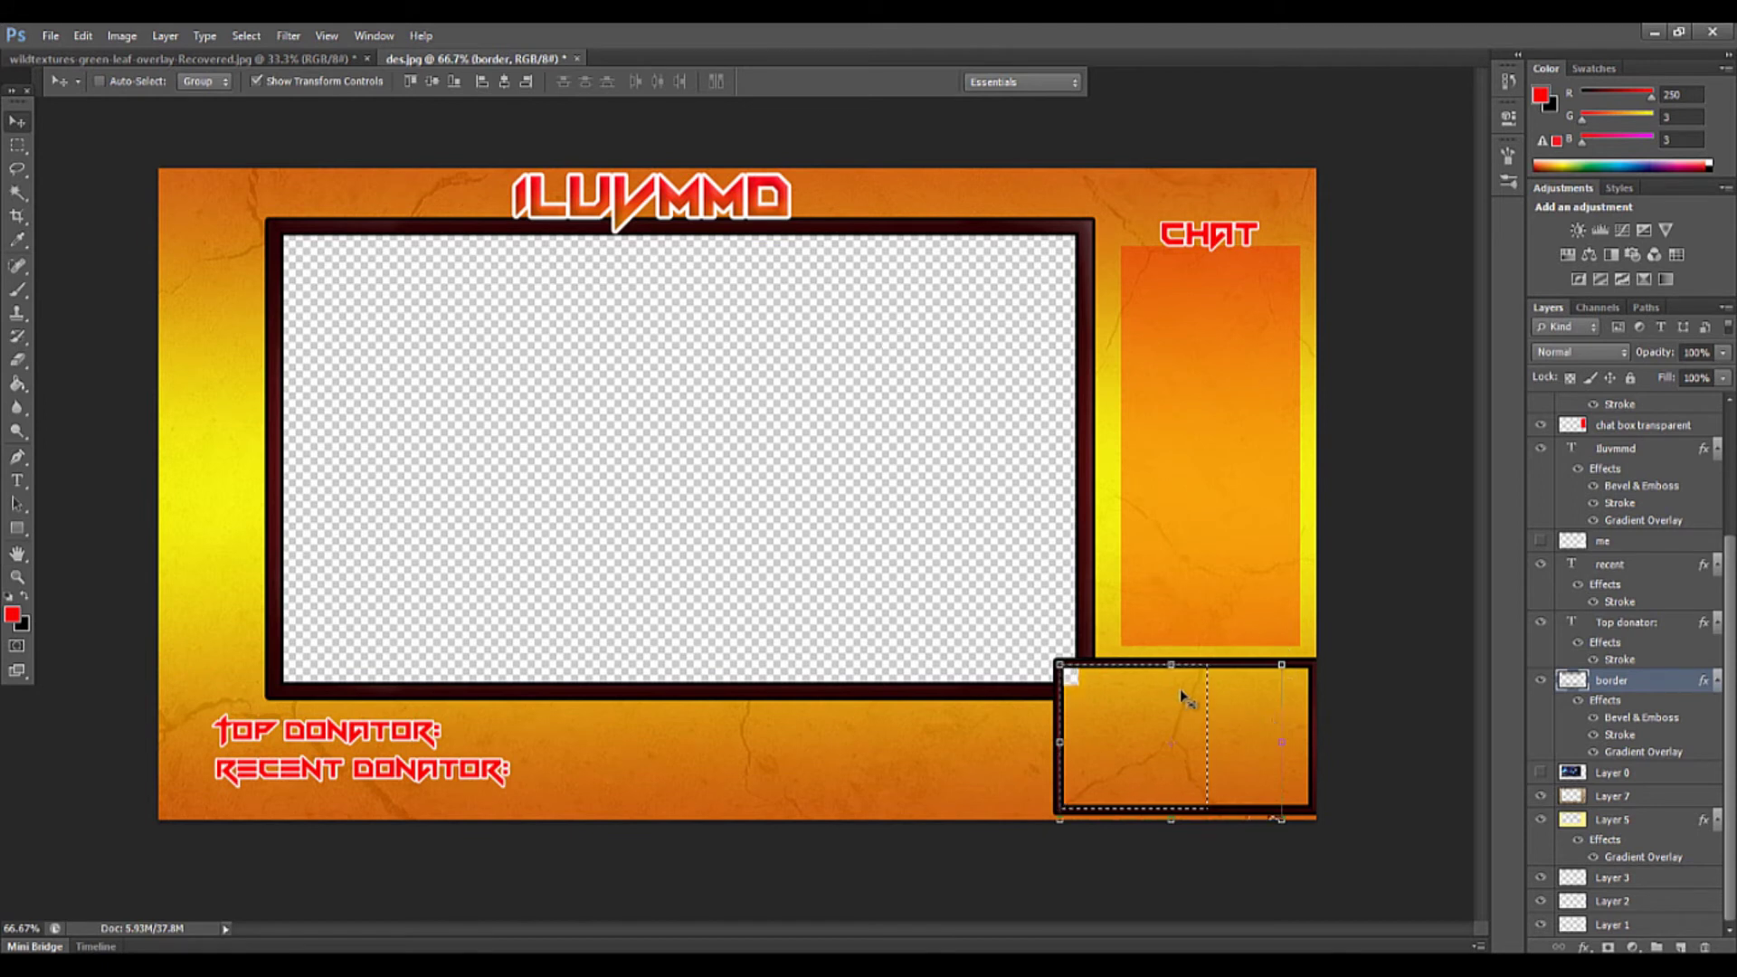
Check which layers lie beneath the webcam opening, and clear the selection
{"action": "right_click", "coordinate": [1247, 731]}
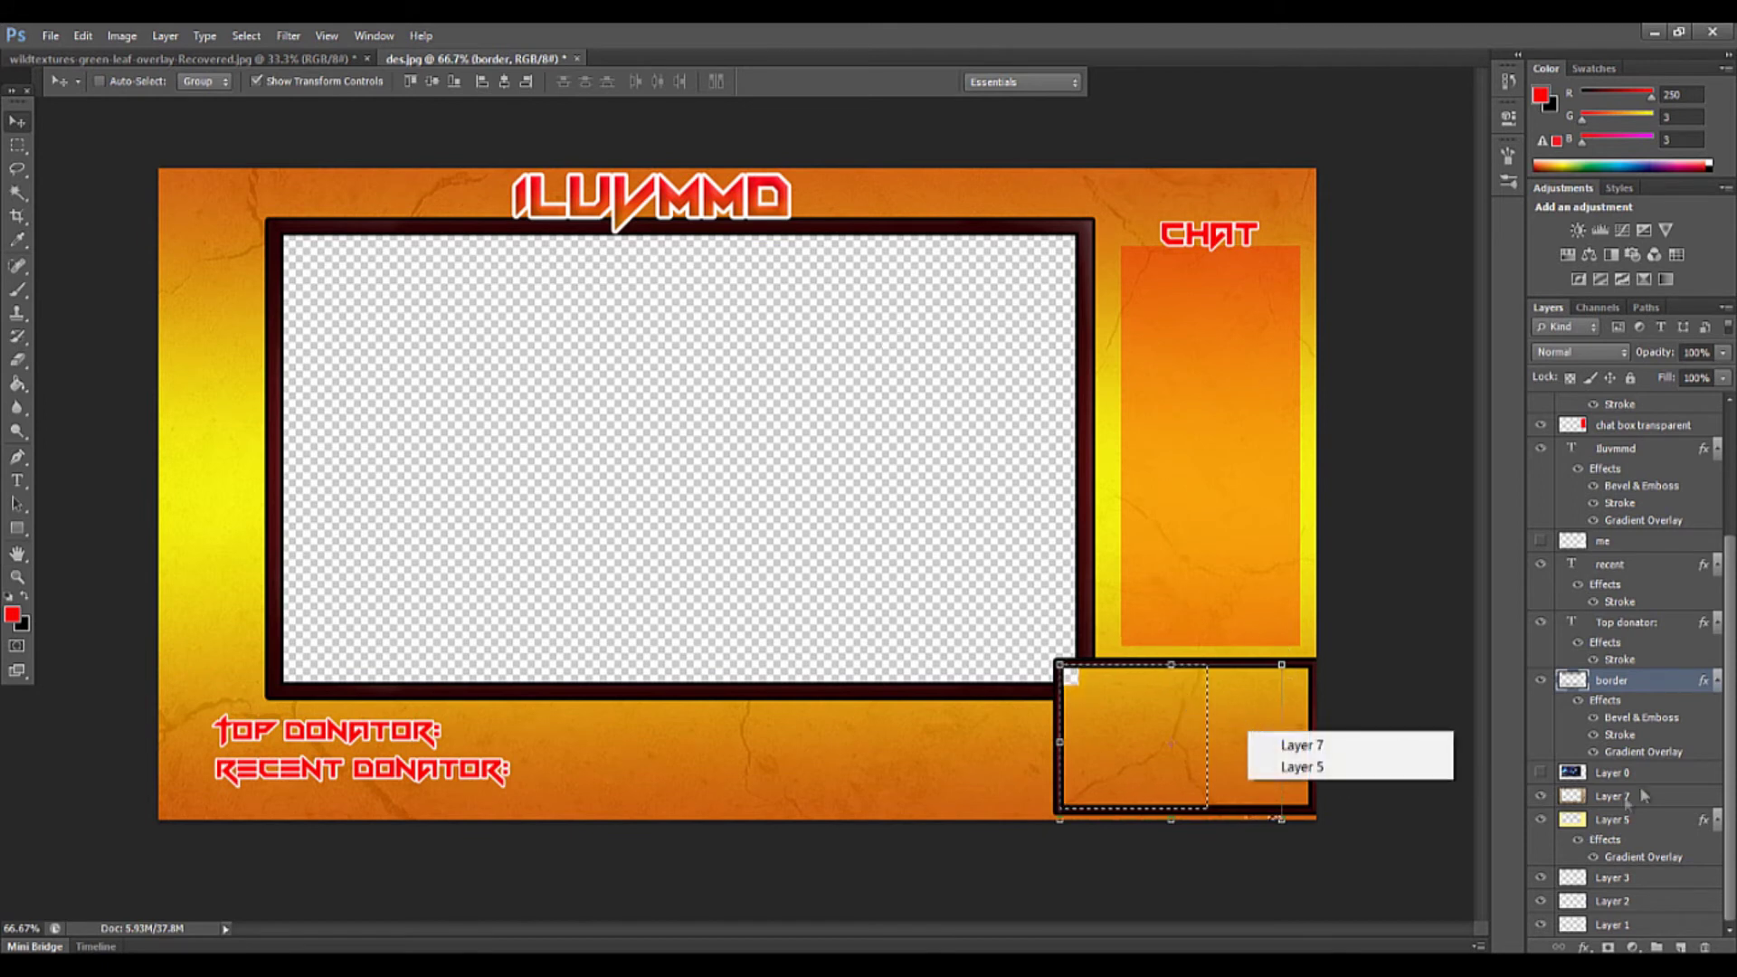
{"action": "left_click", "coordinate": [1106, 709]}
{"action": "left_click", "coordinate": [759, 348]}
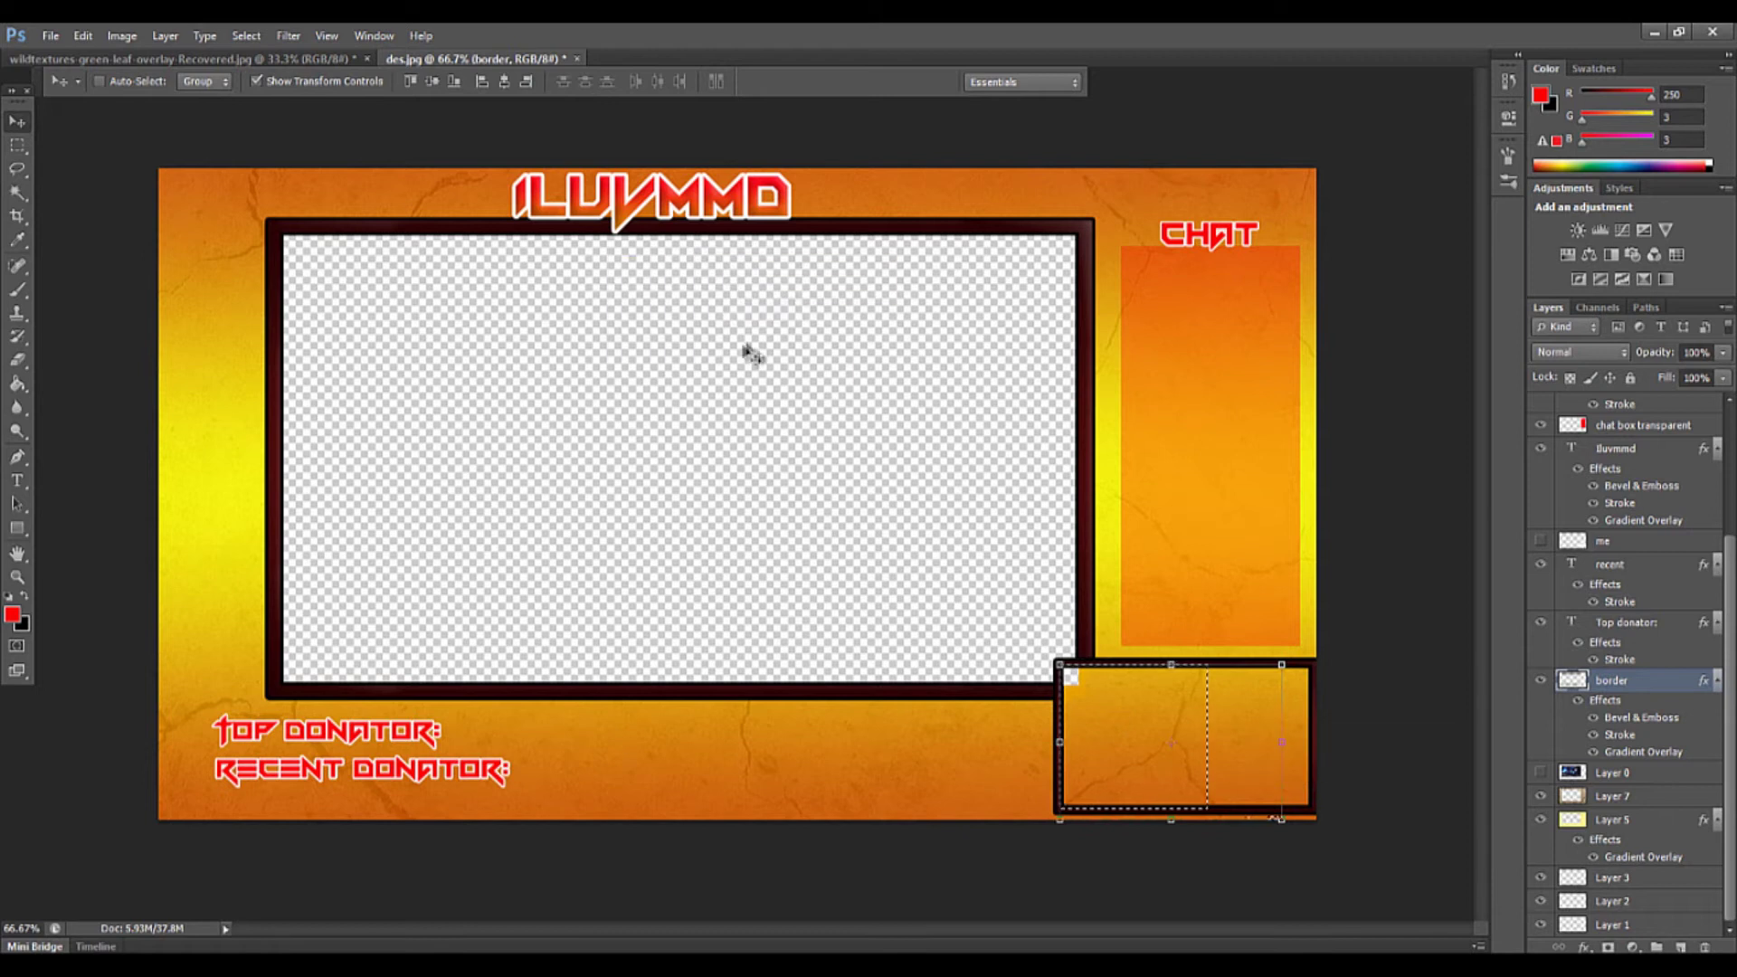
{"action": "left_click", "coordinate": [13, 149]}
{"action": "right_click", "coordinate": [338, 387]}
{"action": "left_click", "coordinate": [371, 399]}
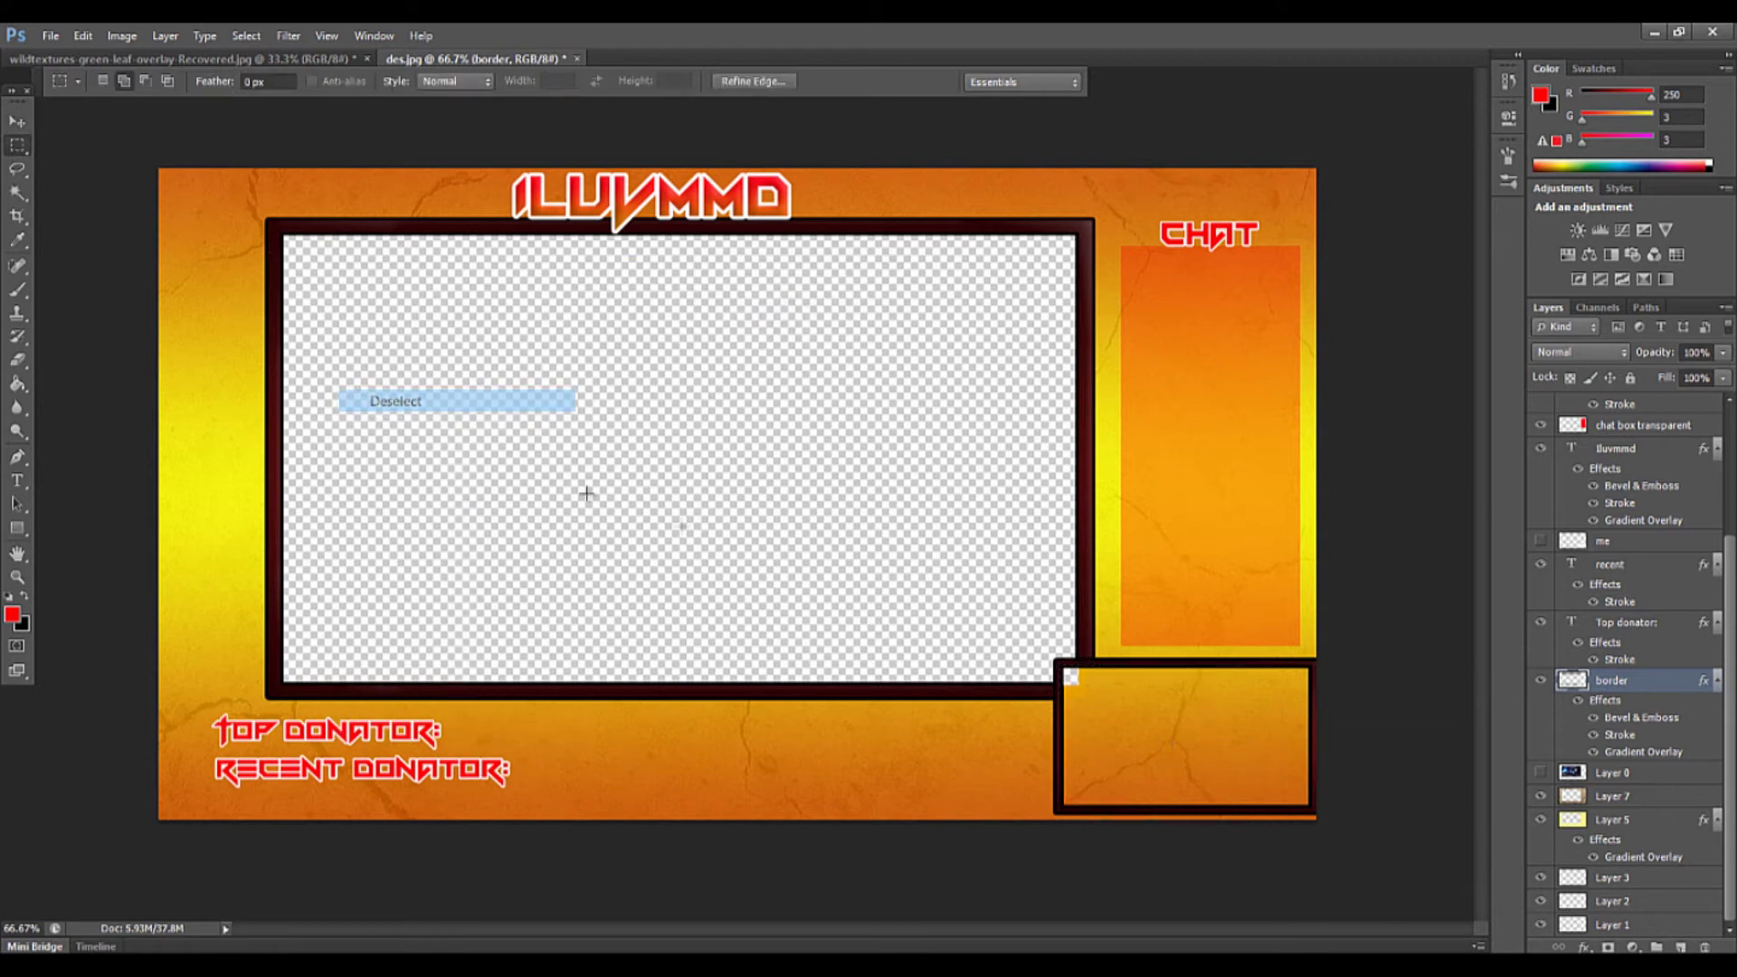
Delete the background inside the webcam frame to make the opening transparent, and clear the selection
{"action": "double_click", "coordinate": [1634, 834]}
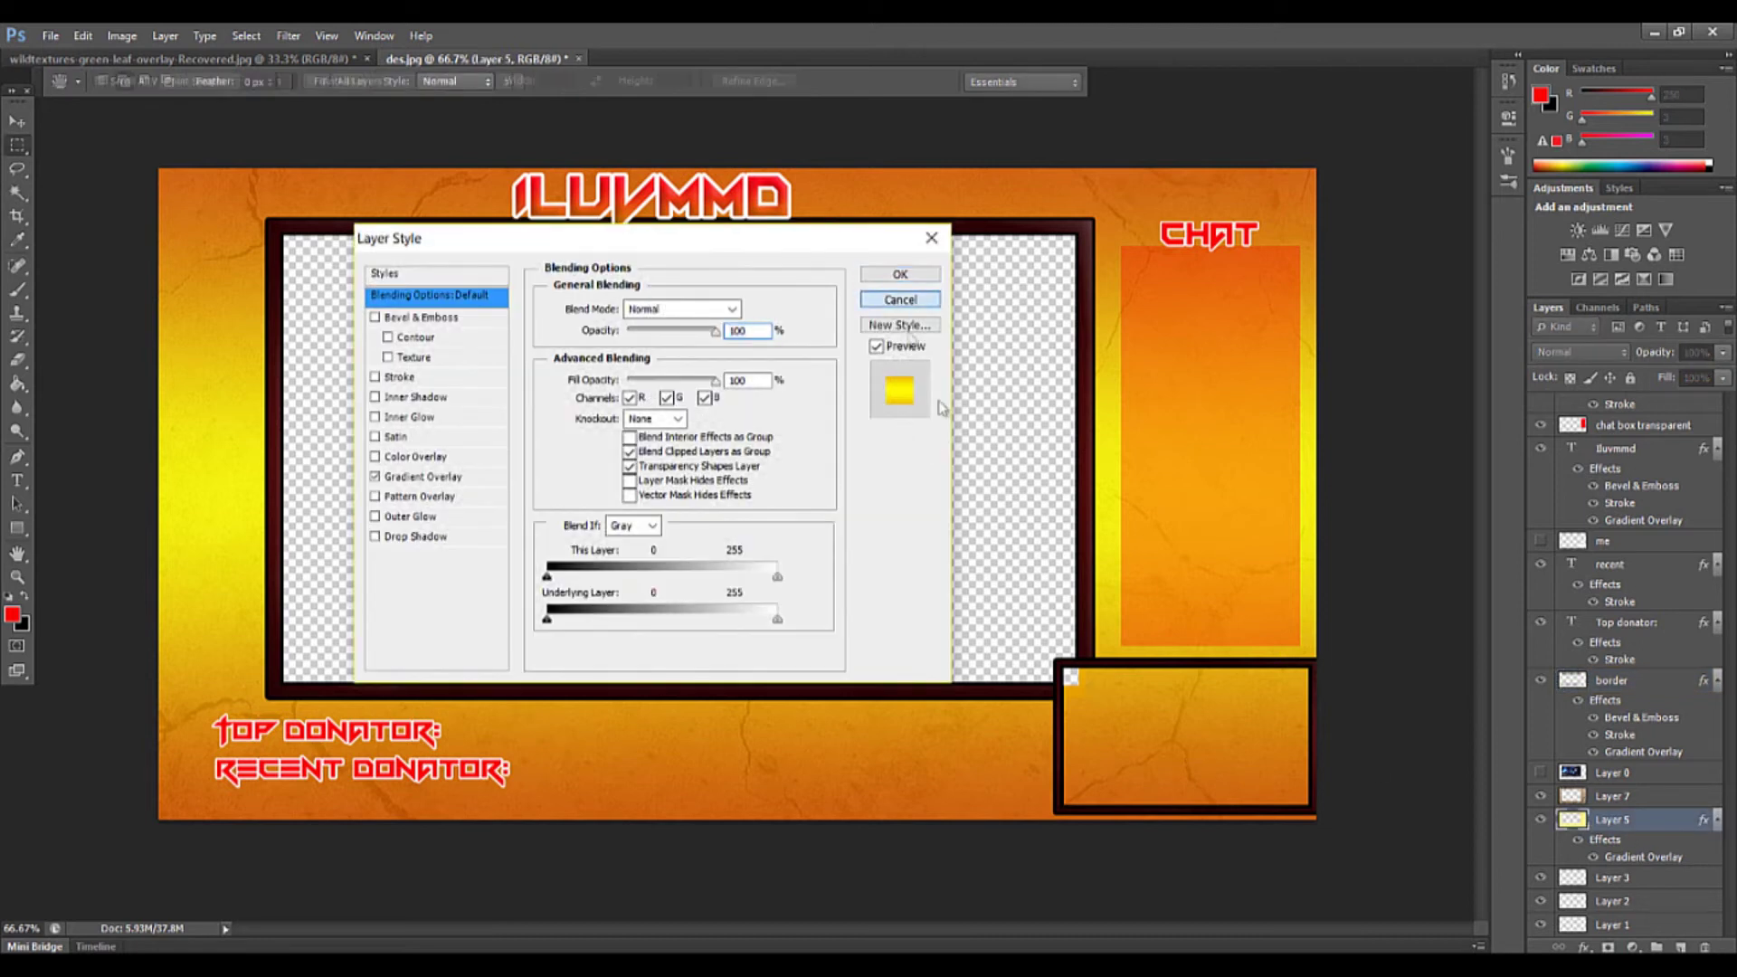
{"action": "key", "text": "Escape"}
{"action": "left_click_drag", "start_coordinate": [1060, 665], "coordinate": [1315, 808]}
{"action": "key", "text": "Delete"}
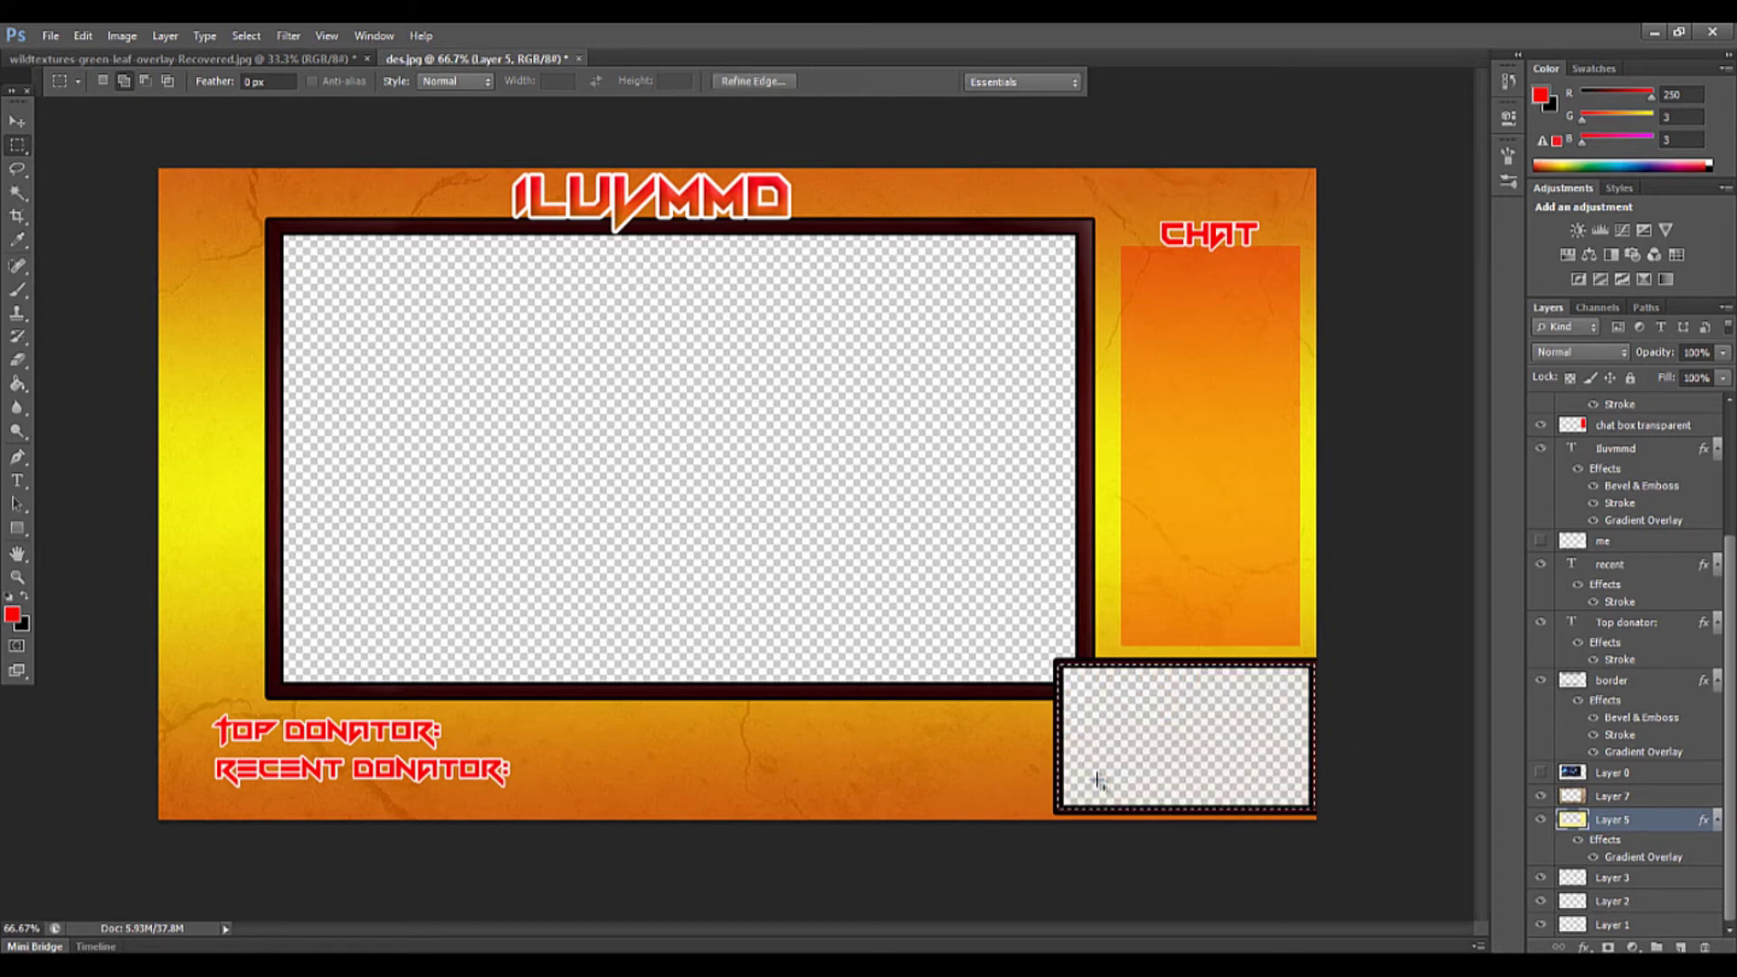
{"action": "right_click", "coordinate": [1080, 760]}
{"action": "left_click", "coordinate": [1140, 410]}
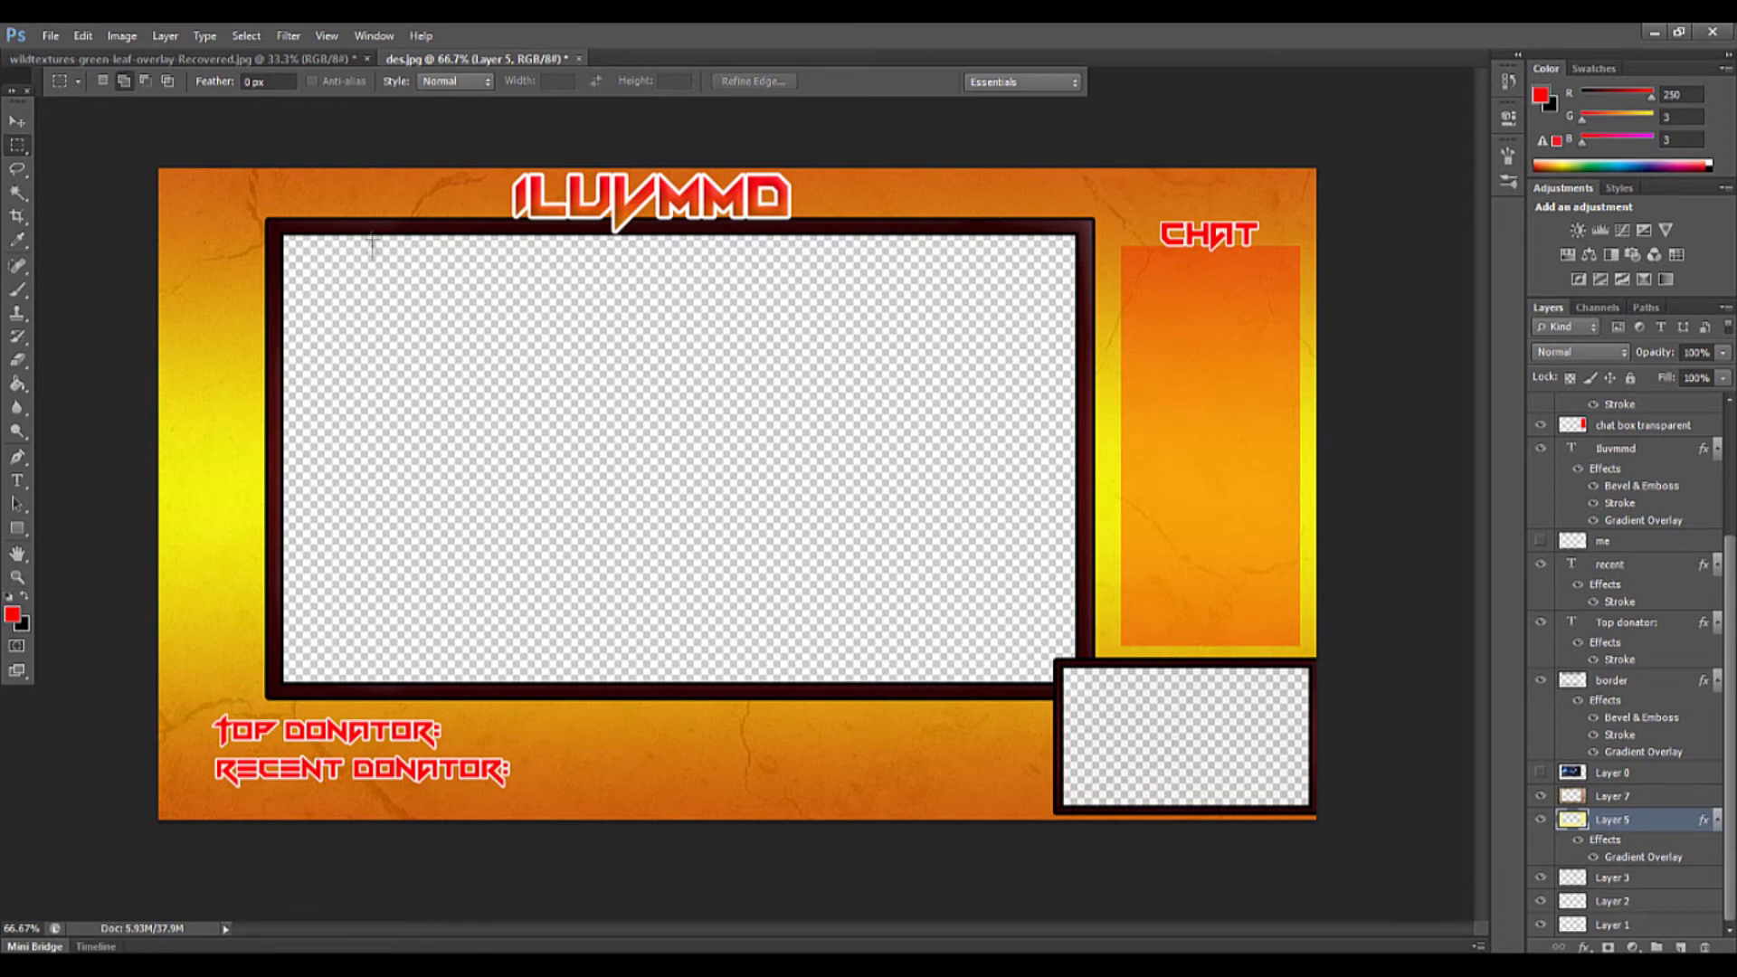
Begin saving the overlay as a new file and open the Photoshop folder inside Pictures as the destination
{"action": "left_click", "coordinate": [52, 36]}
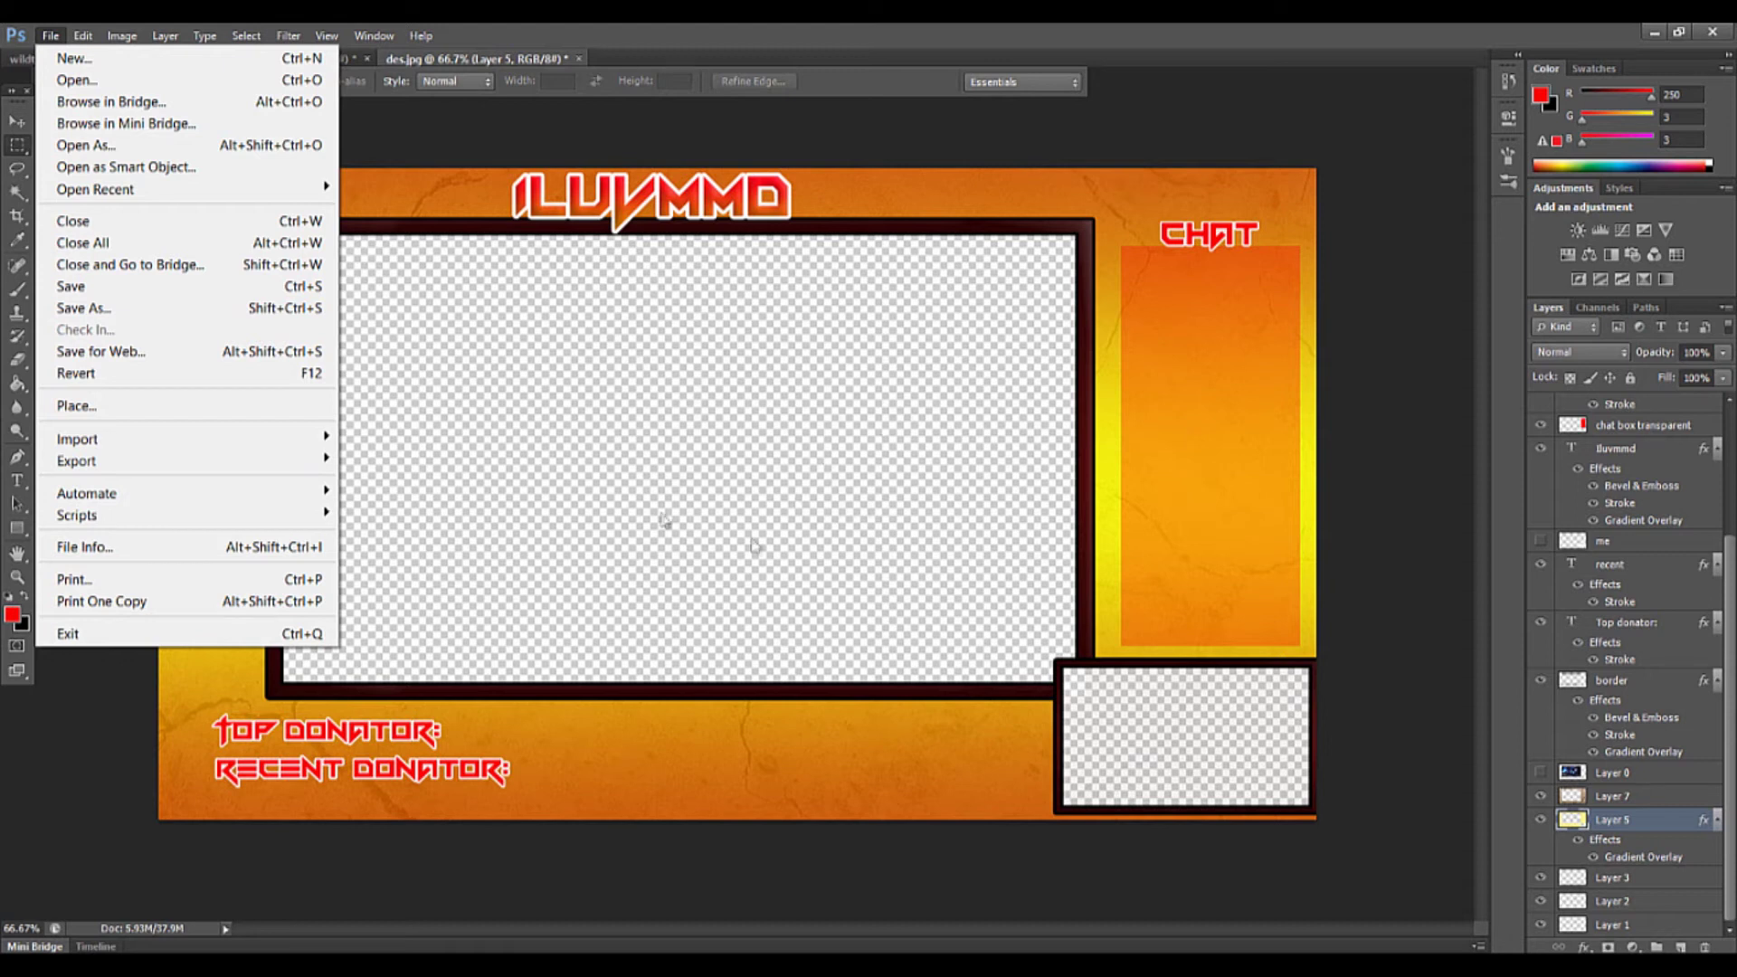
{"action": "left_click", "coordinate": [84, 309]}
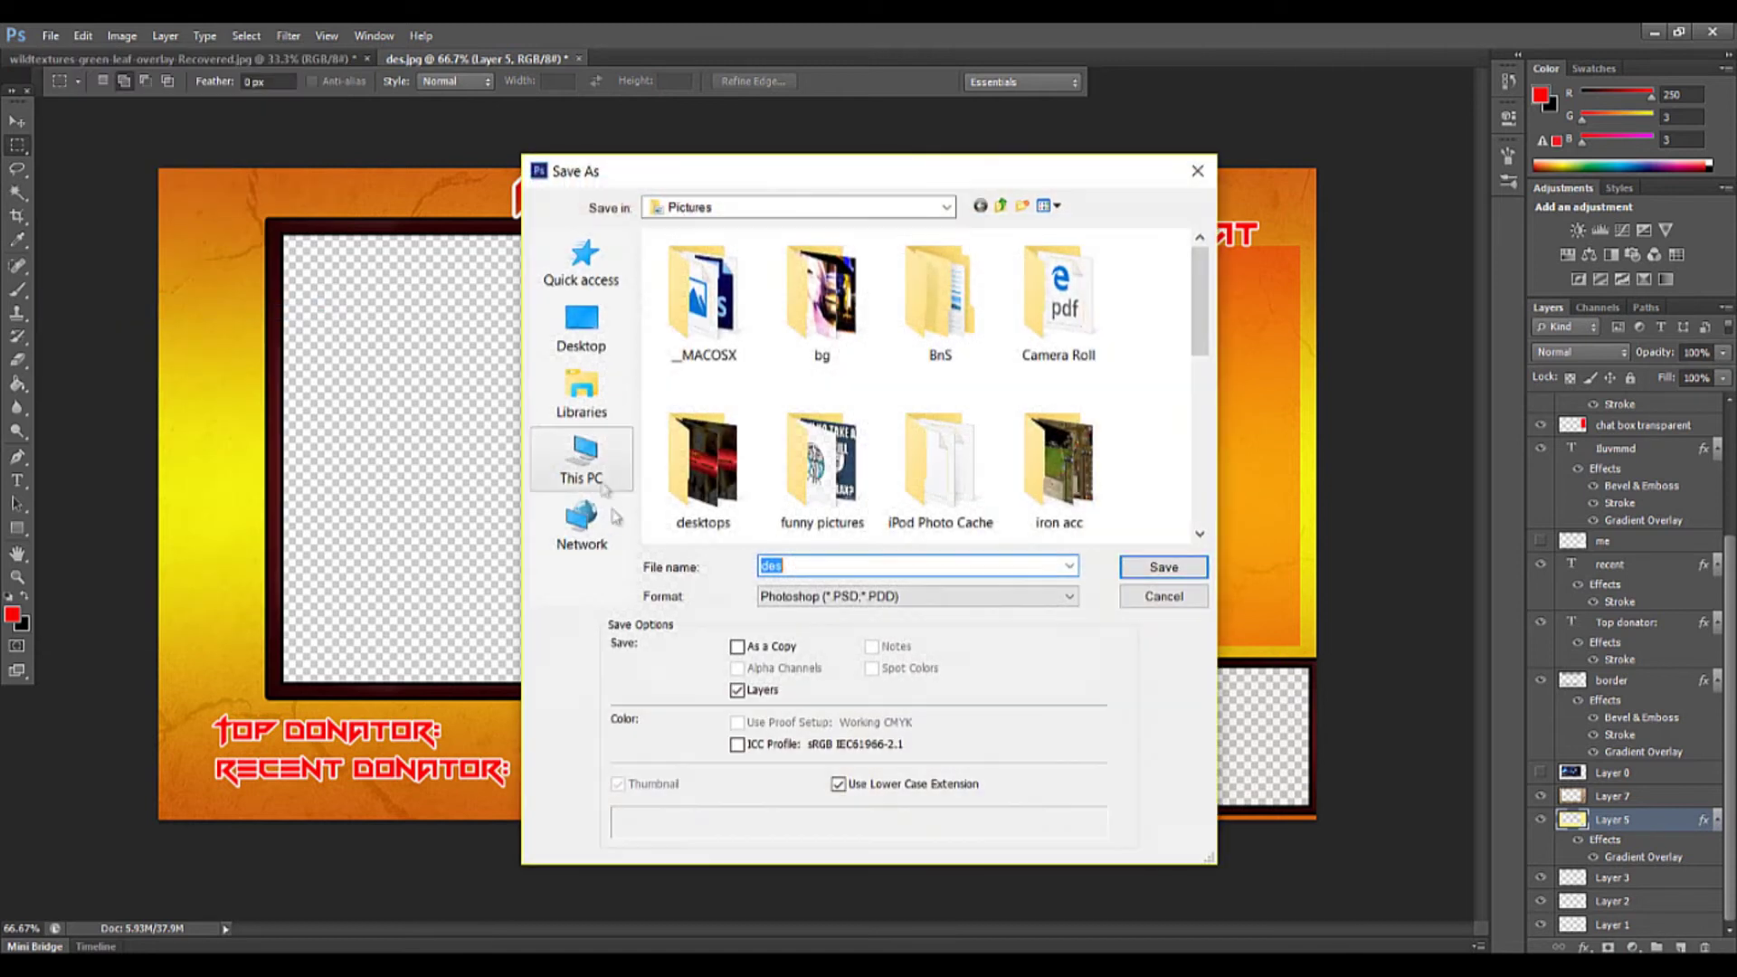
{"action": "scroll", "coordinate": [860, 271], "scroll_direction": "down", "scroll_amount": 3}
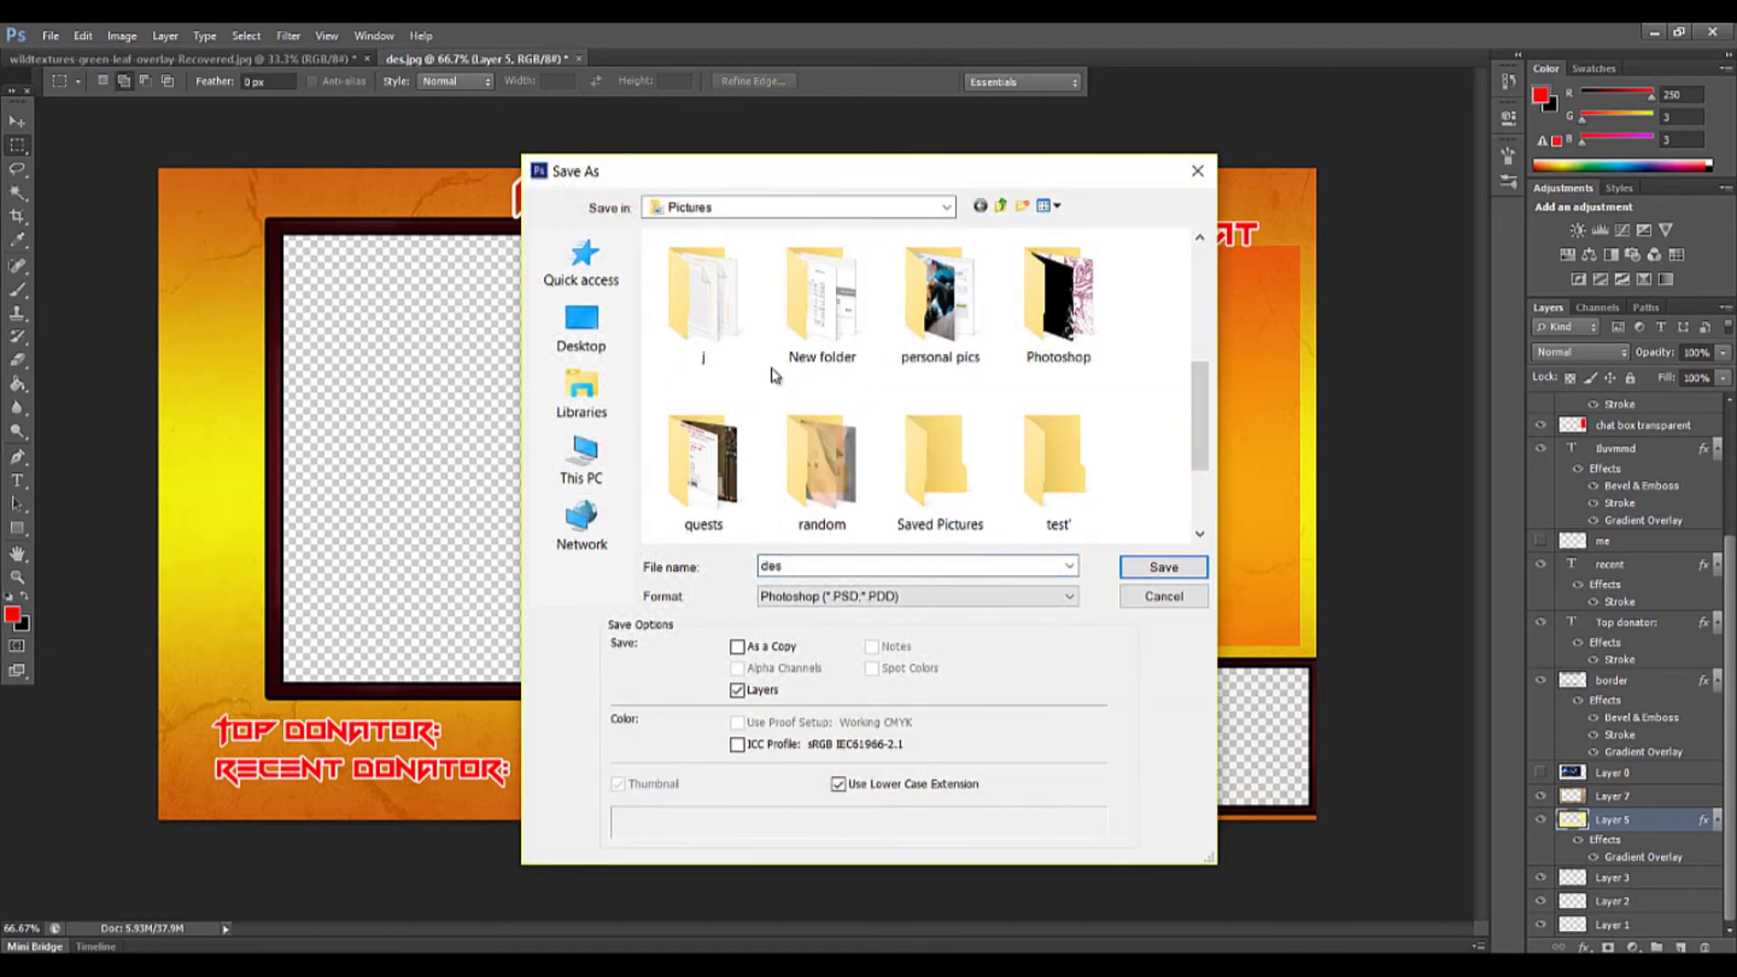
{"action": "scroll", "coordinate": [966, 425], "scroll_direction": "down", "scroll_amount": 2}
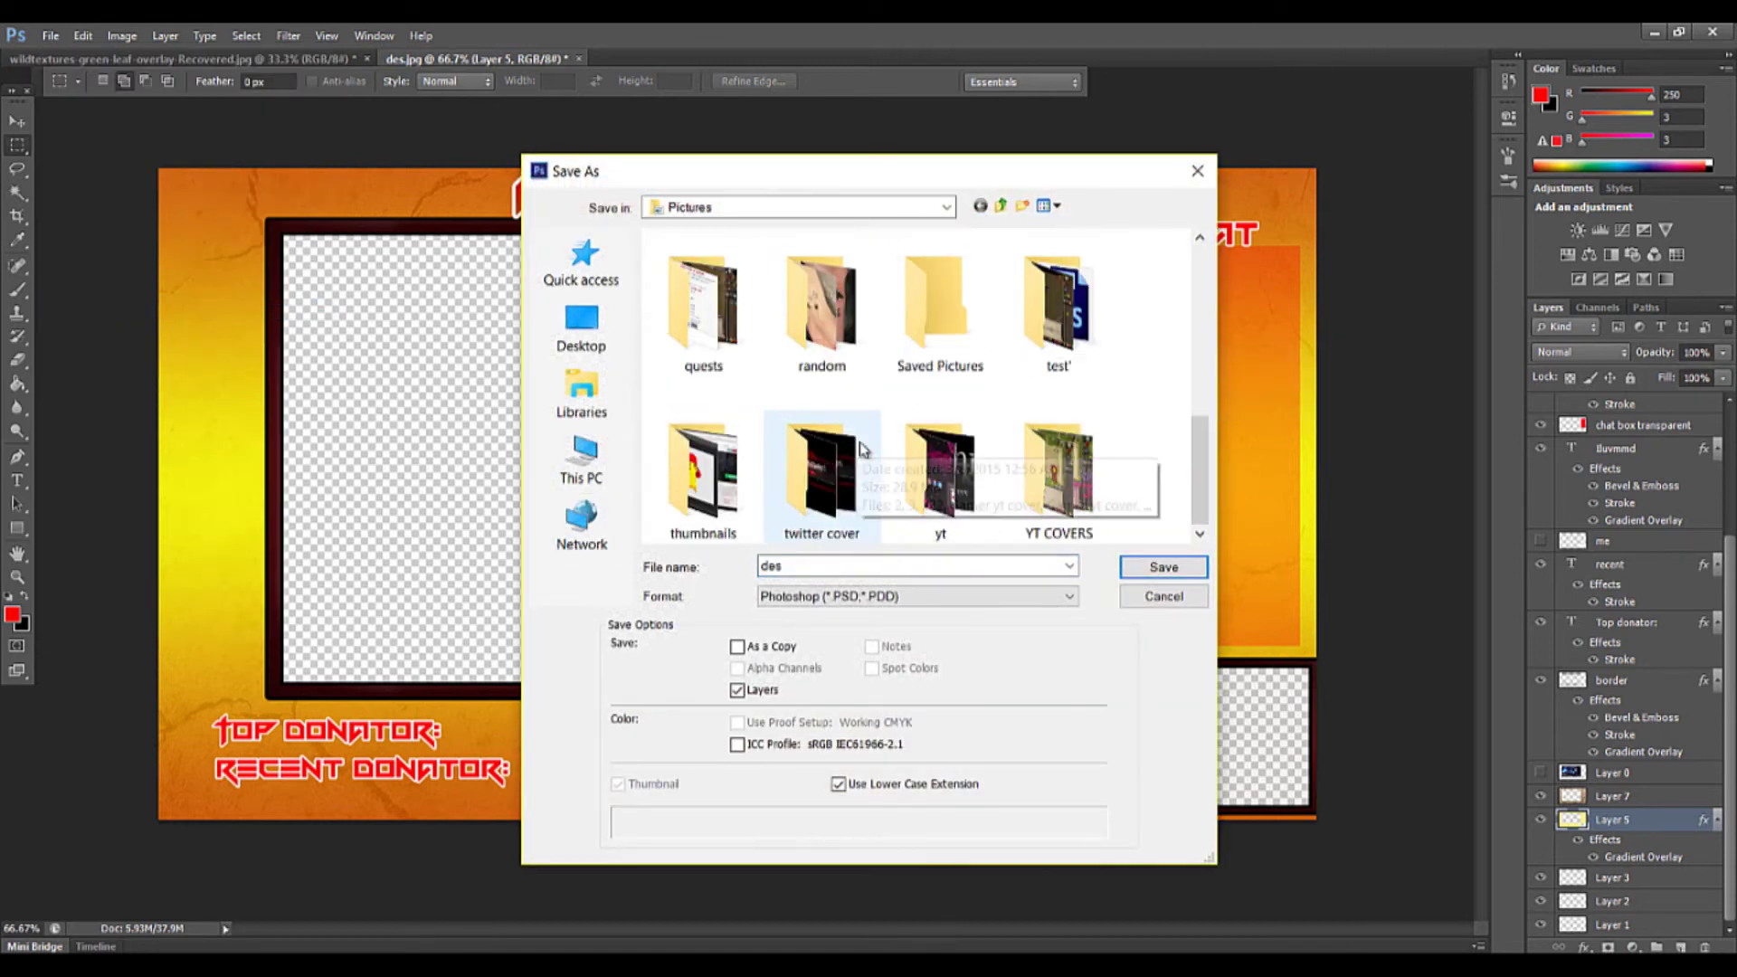
{"action": "scroll", "coordinate": [1128, 416], "scroll_direction": "up", "scroll_amount": 10}
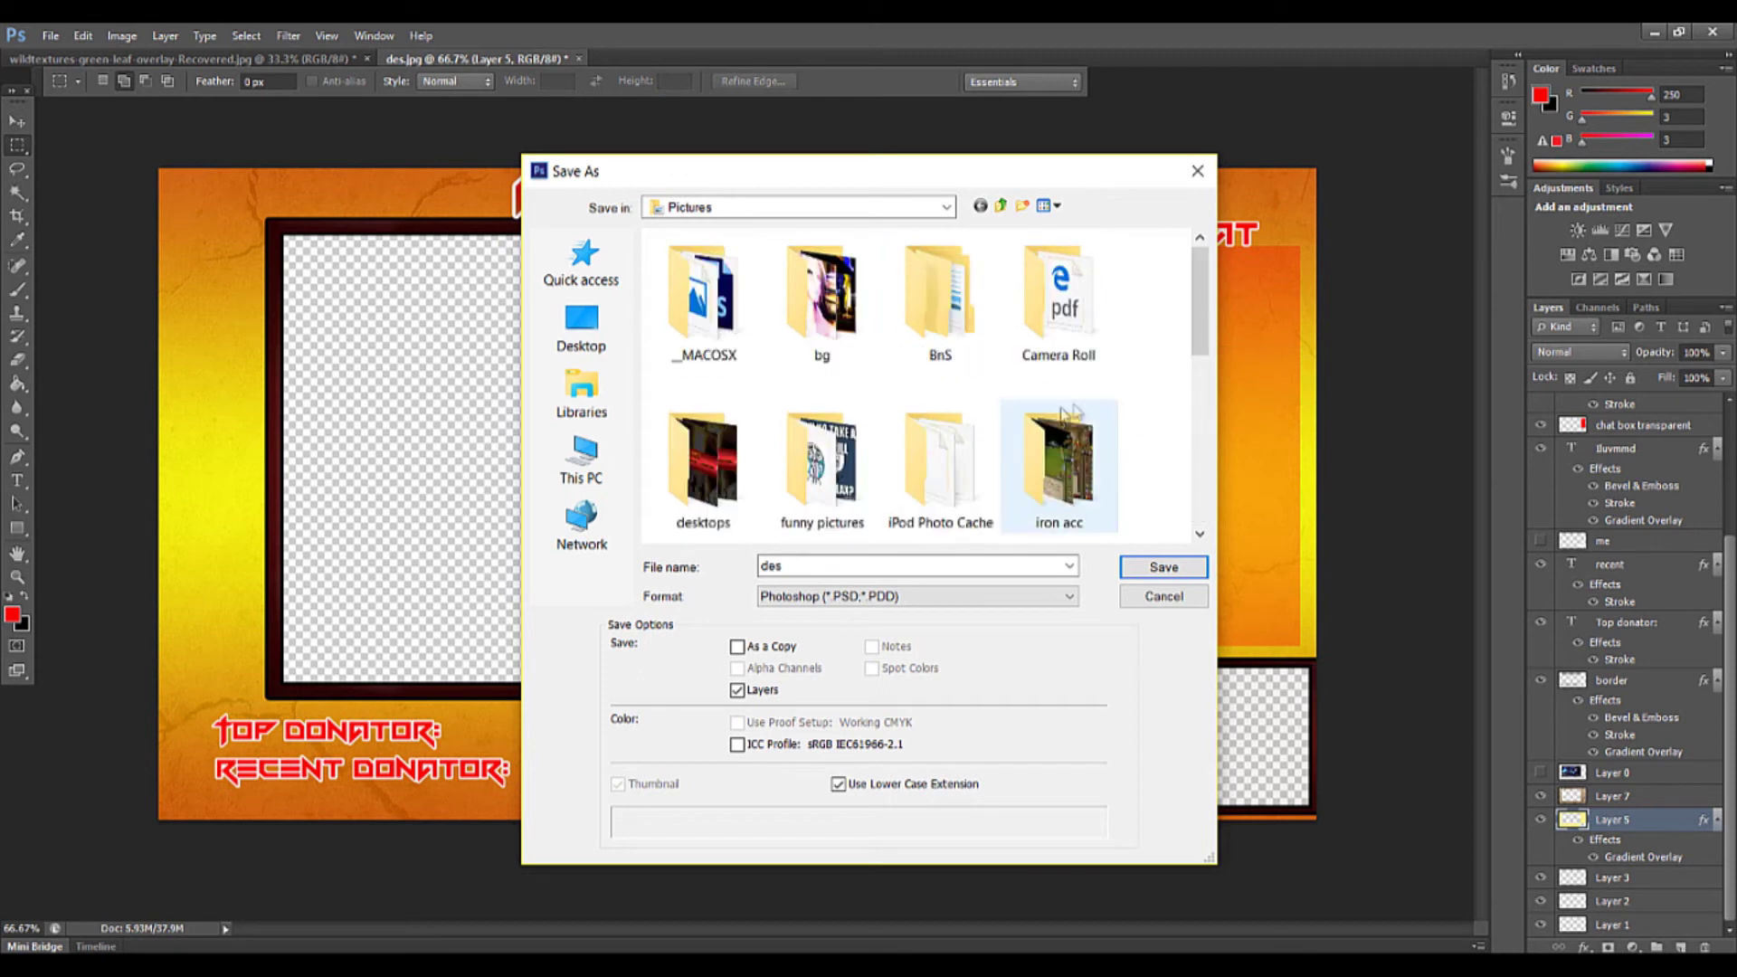
{"action": "scroll", "coordinate": [829, 385], "scroll_direction": "down", "scroll_amount": 3}
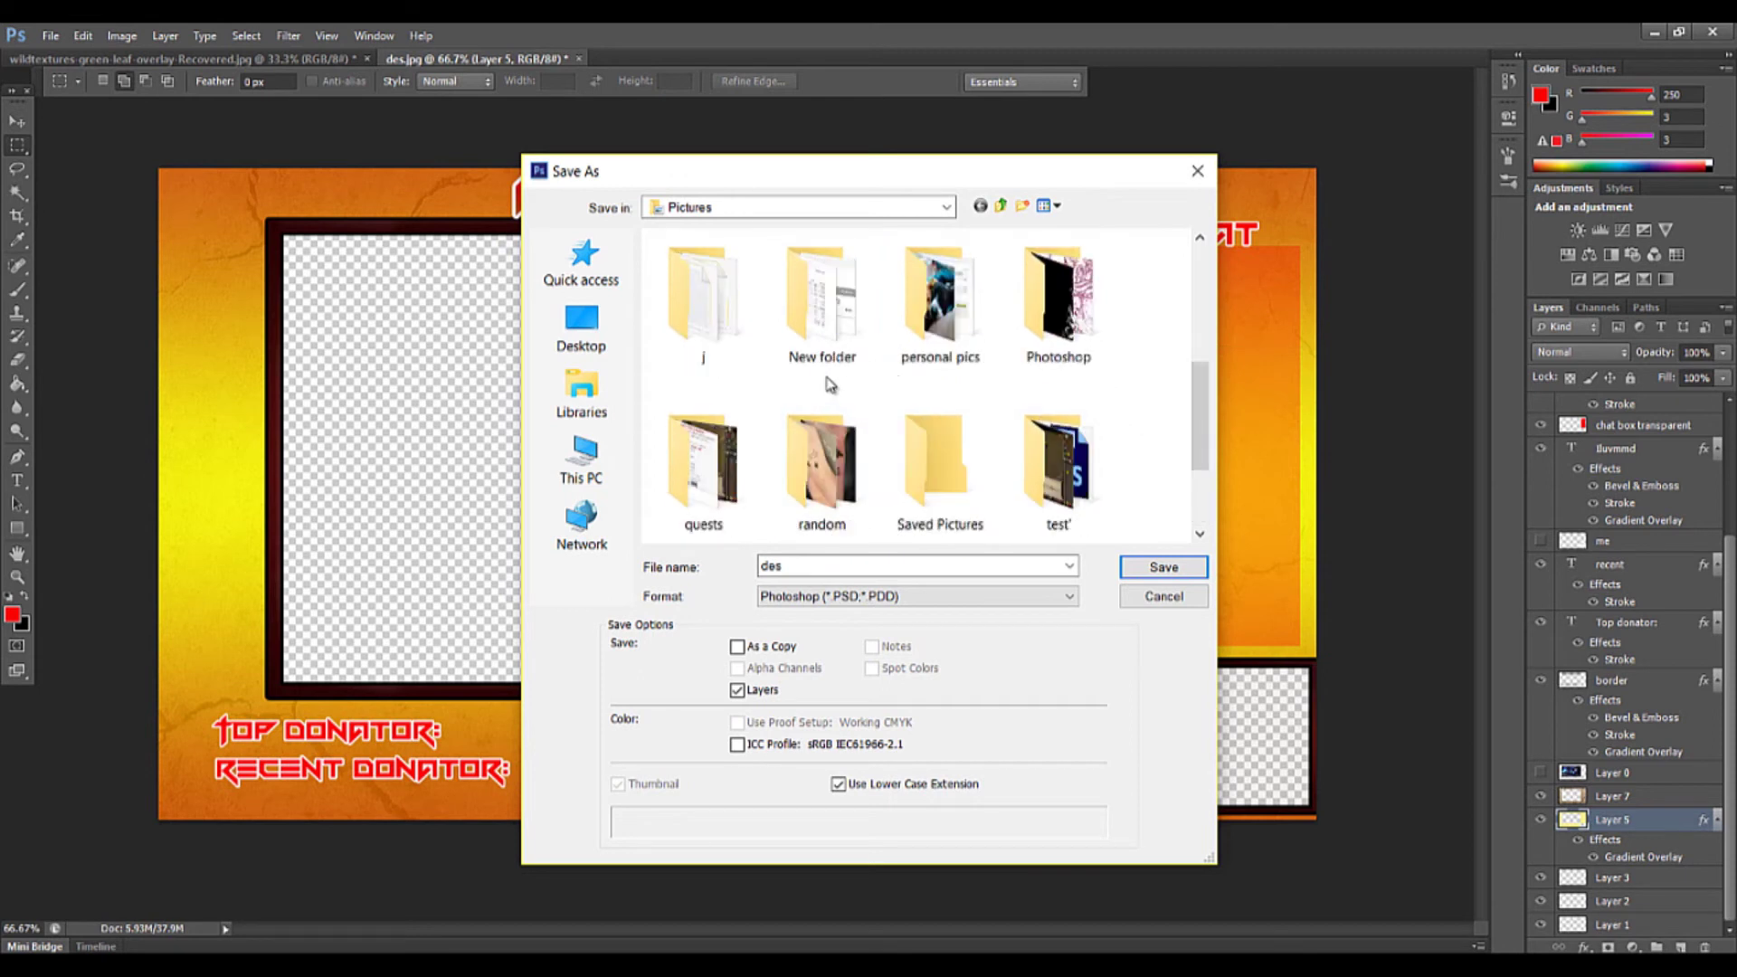
{"action": "left_click", "coordinate": [1049, 337]}
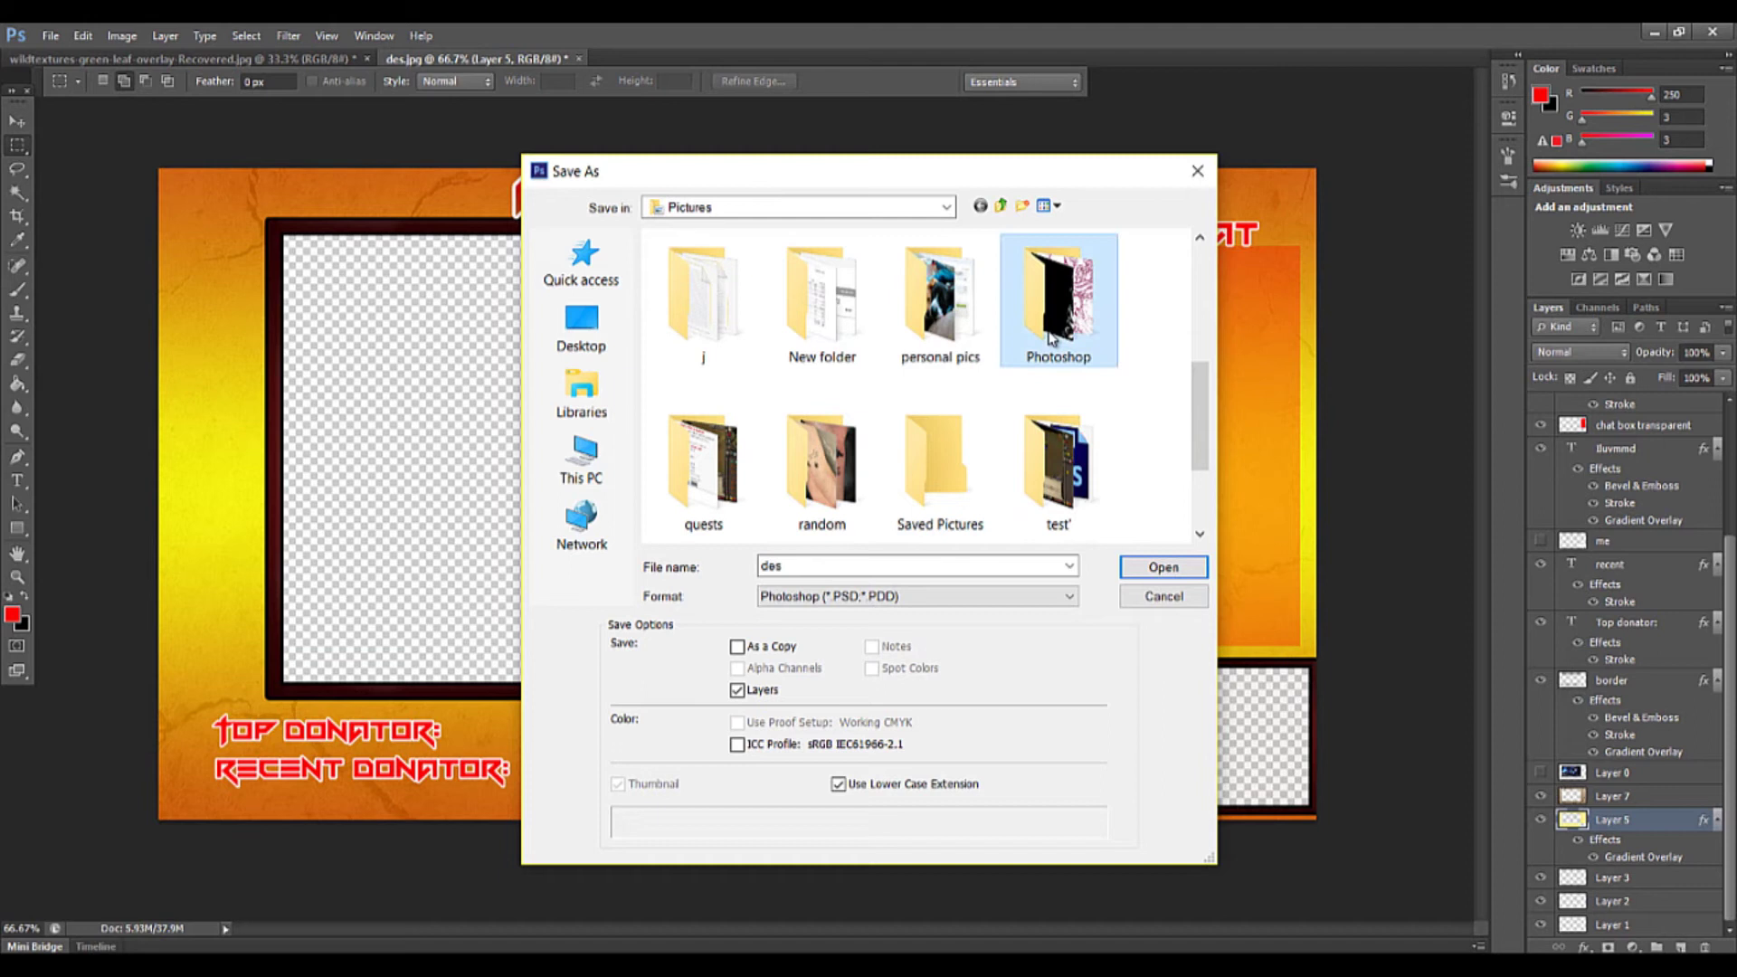
{"action": "double_click", "coordinate": [1050, 338]}
Open the overlay textures folder as the save location and set the file format to PNG
{"action": "scroll", "coordinate": [1047, 337], "scroll_direction": "down", "scroll_amount": 3}
{"action": "scroll", "coordinate": [995, 360], "scroll_direction": "up", "scroll_amount": 3}
{"action": "scroll", "coordinate": [891, 398], "scroll_direction": "down", "scroll_amount": 2}
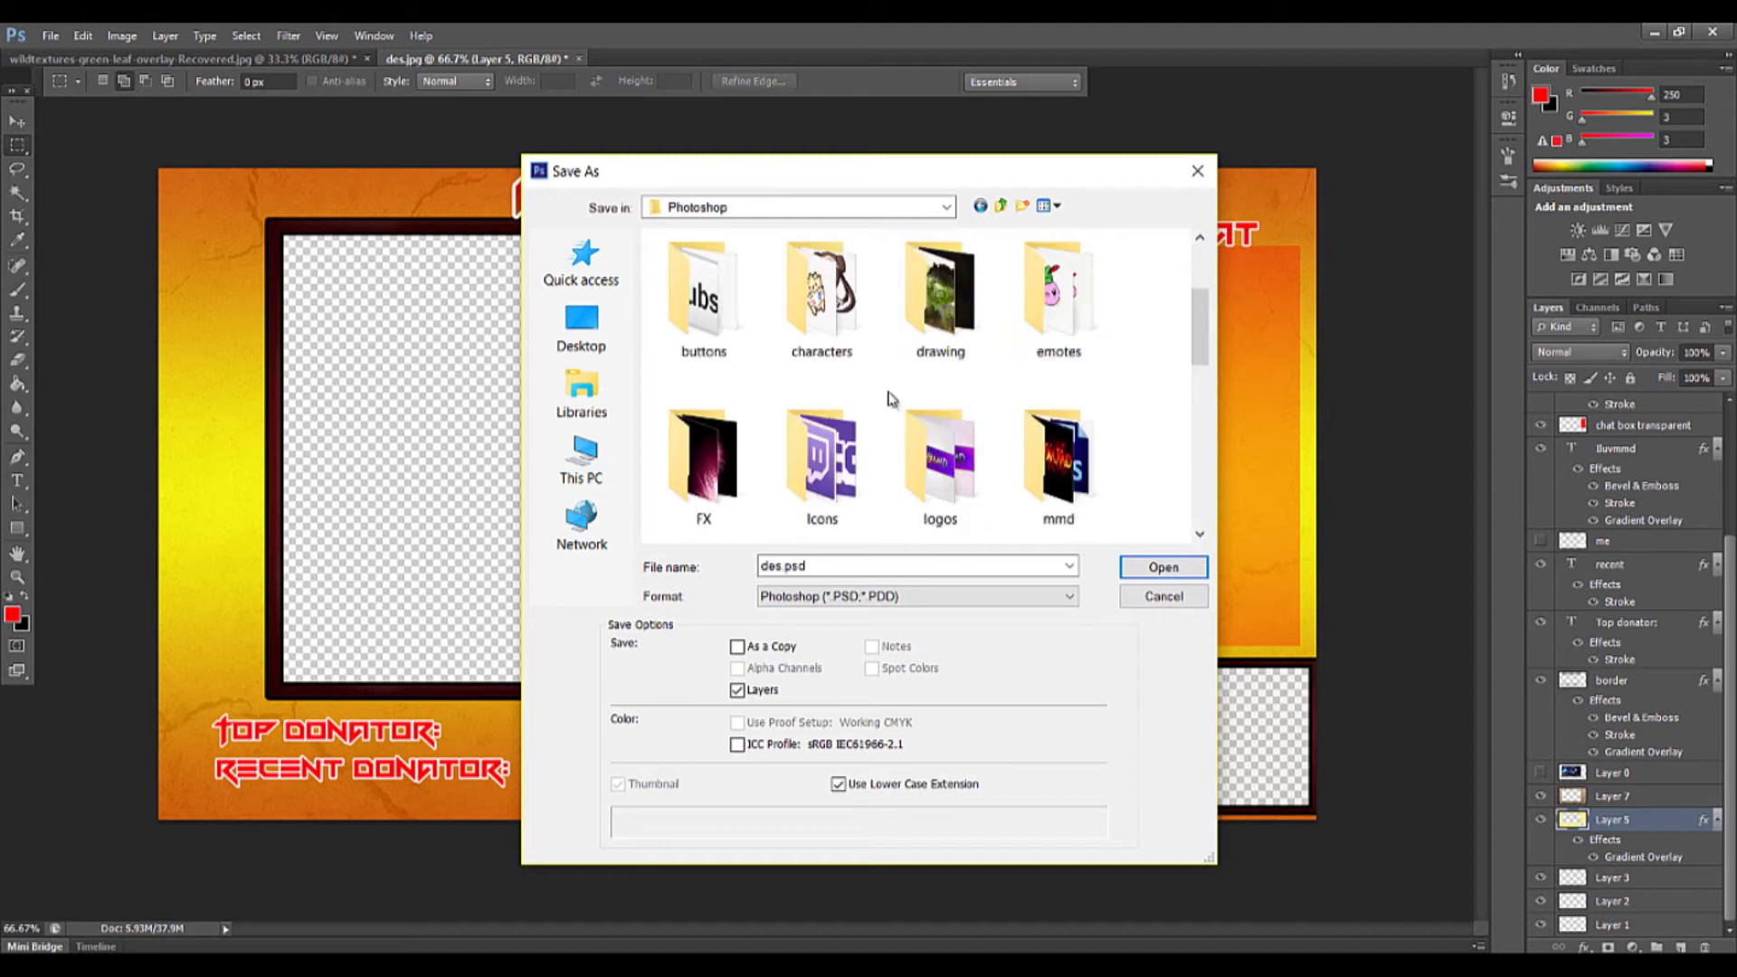
{"action": "scroll", "coordinate": [896, 471], "scroll_direction": "down", "scroll_amount": 1}
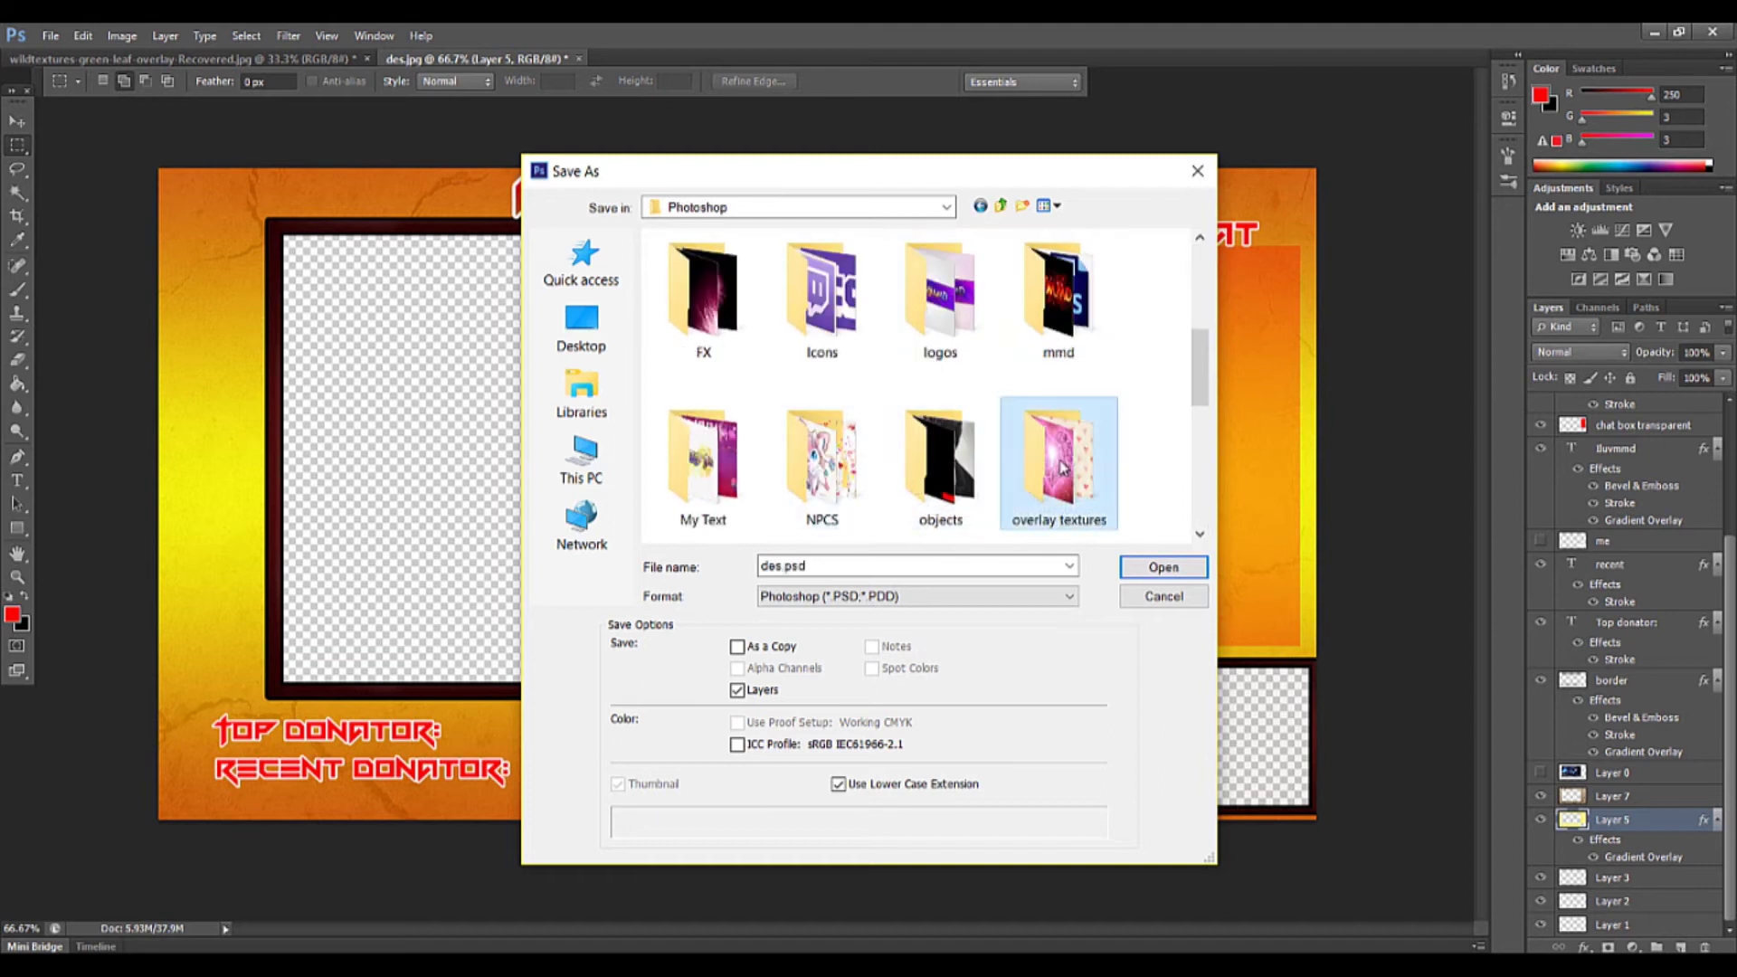
{"action": "double_click", "coordinate": [1064, 468]}
{"action": "left_click", "coordinate": [997, 605]}
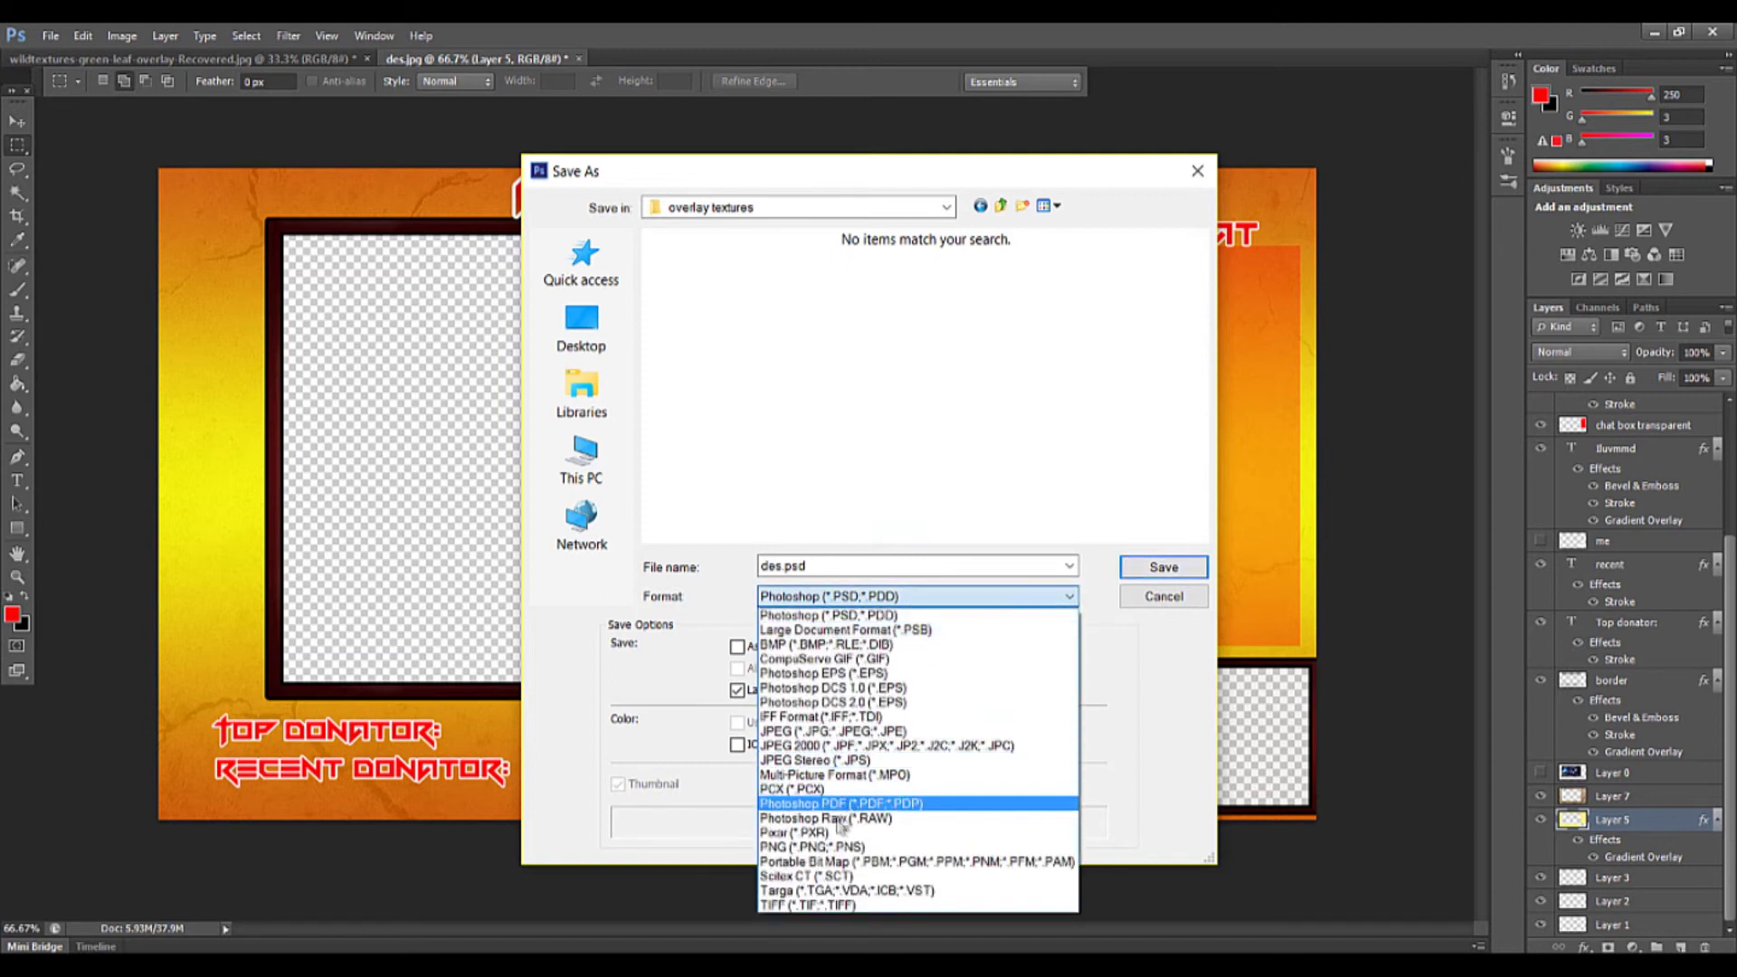
{"action": "left_click", "coordinate": [815, 847]}
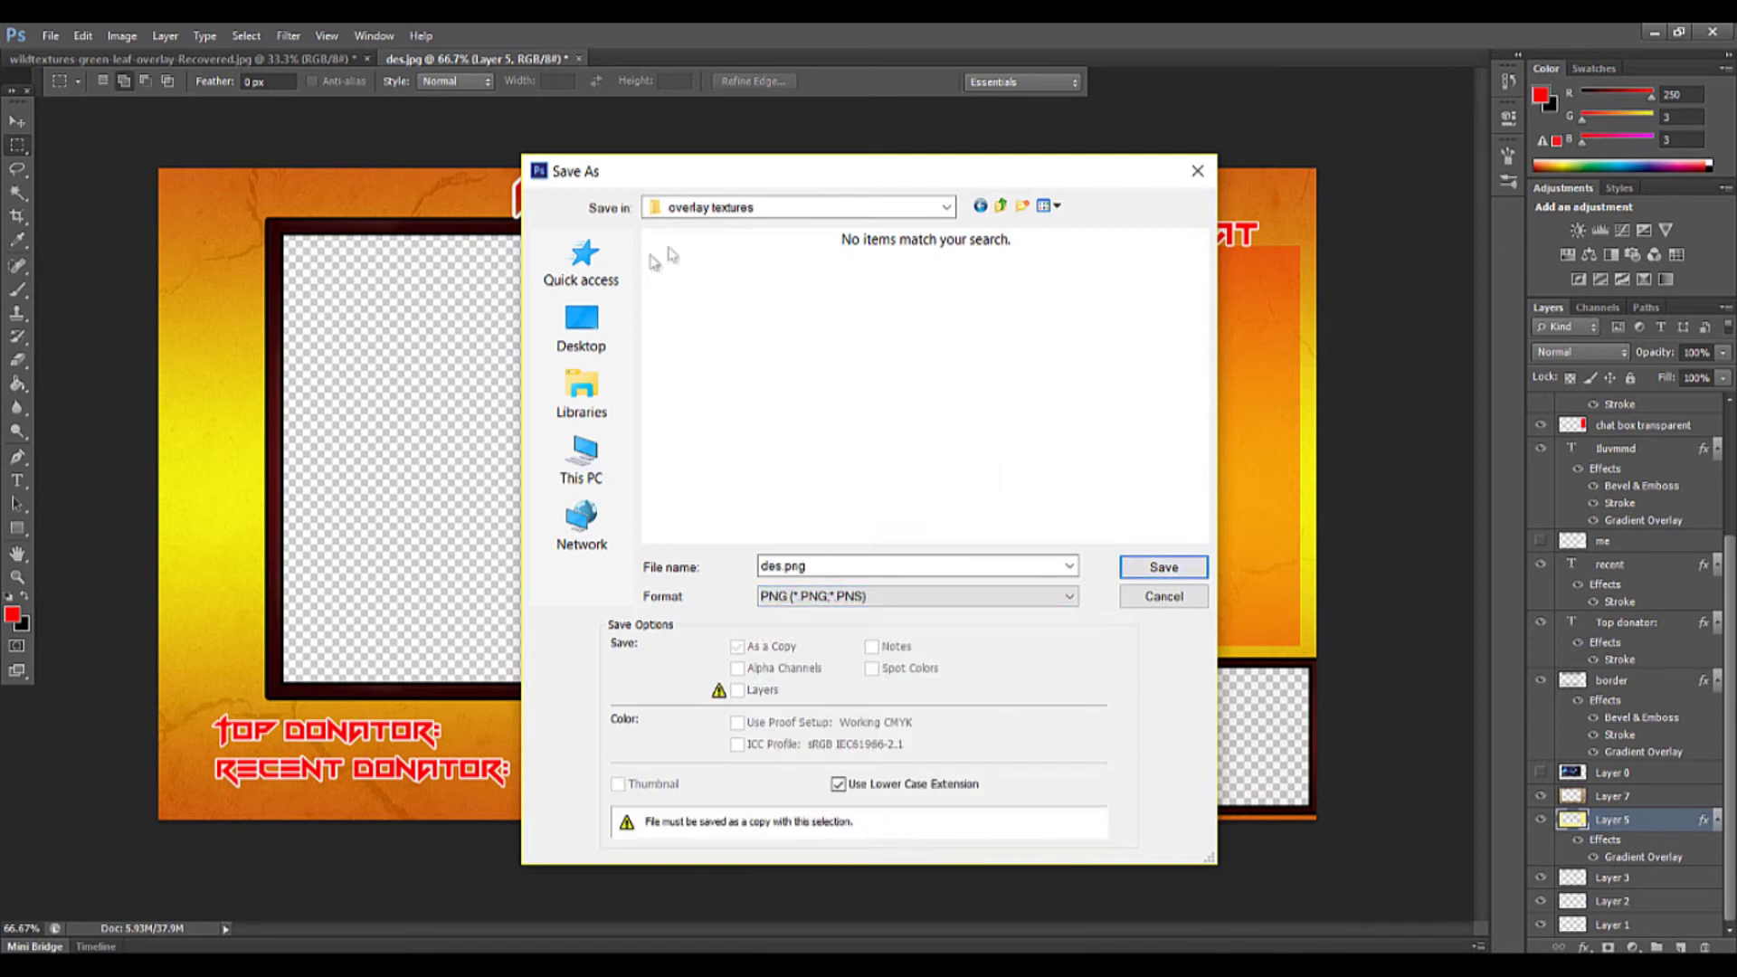
Change the save location to the Overlays folder within Photoshop and save the PNG copy as des.png
{"action": "key", "text": "BackSpace"}
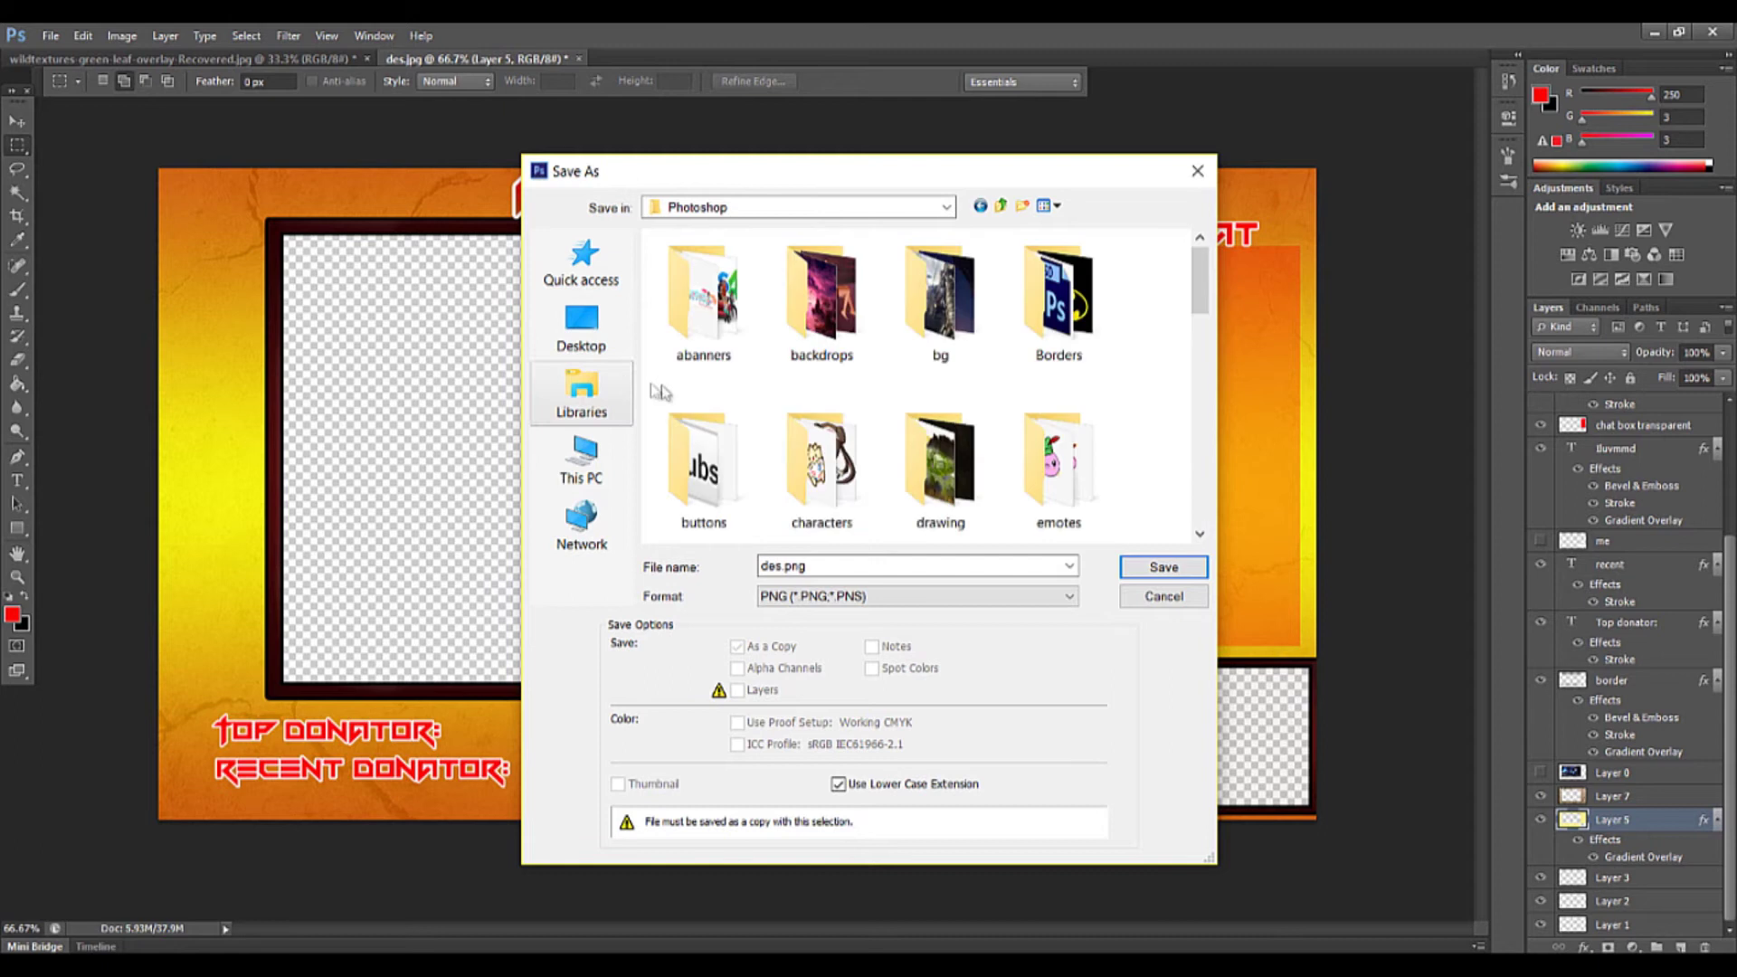
{"action": "scroll", "coordinate": [1125, 419], "scroll_direction": "down", "scroll_amount": 1}
{"action": "scroll", "coordinate": [1122, 419], "scroll_direction": "up", "scroll_amount": 1}
{"action": "scroll", "coordinate": [995, 389], "scroll_direction": "down", "scroll_amount": 2}
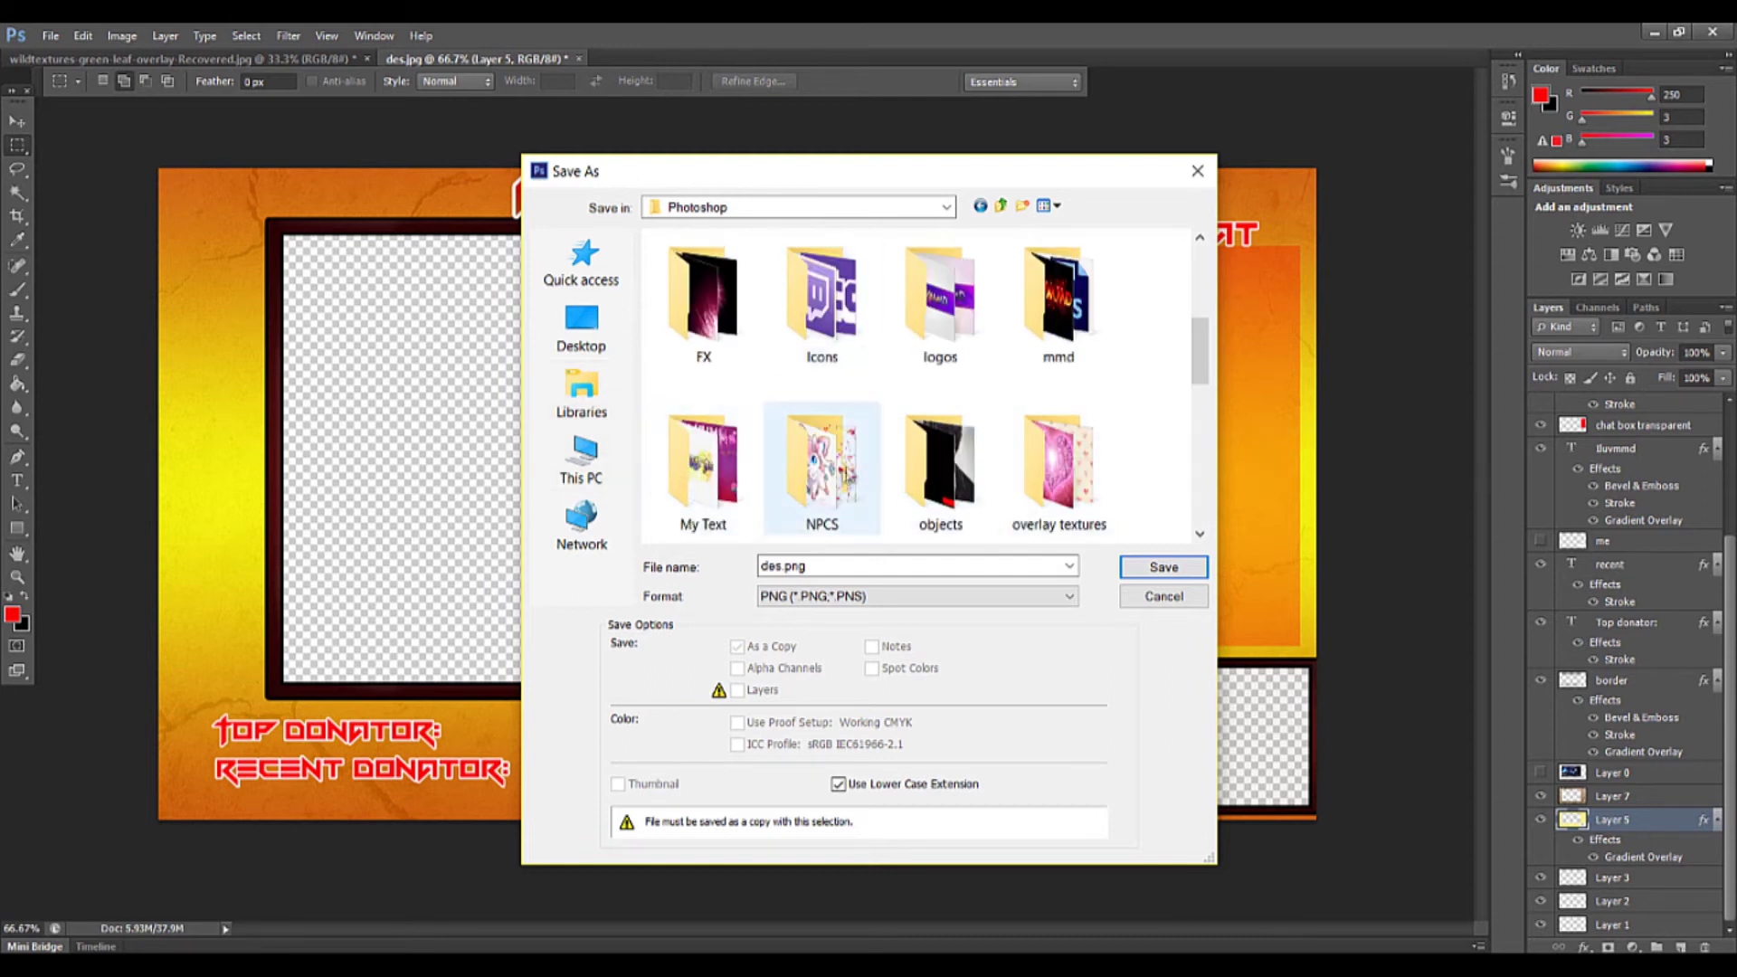
{"action": "scroll", "coordinate": [744, 381], "scroll_direction": "down", "scroll_amount": 2}
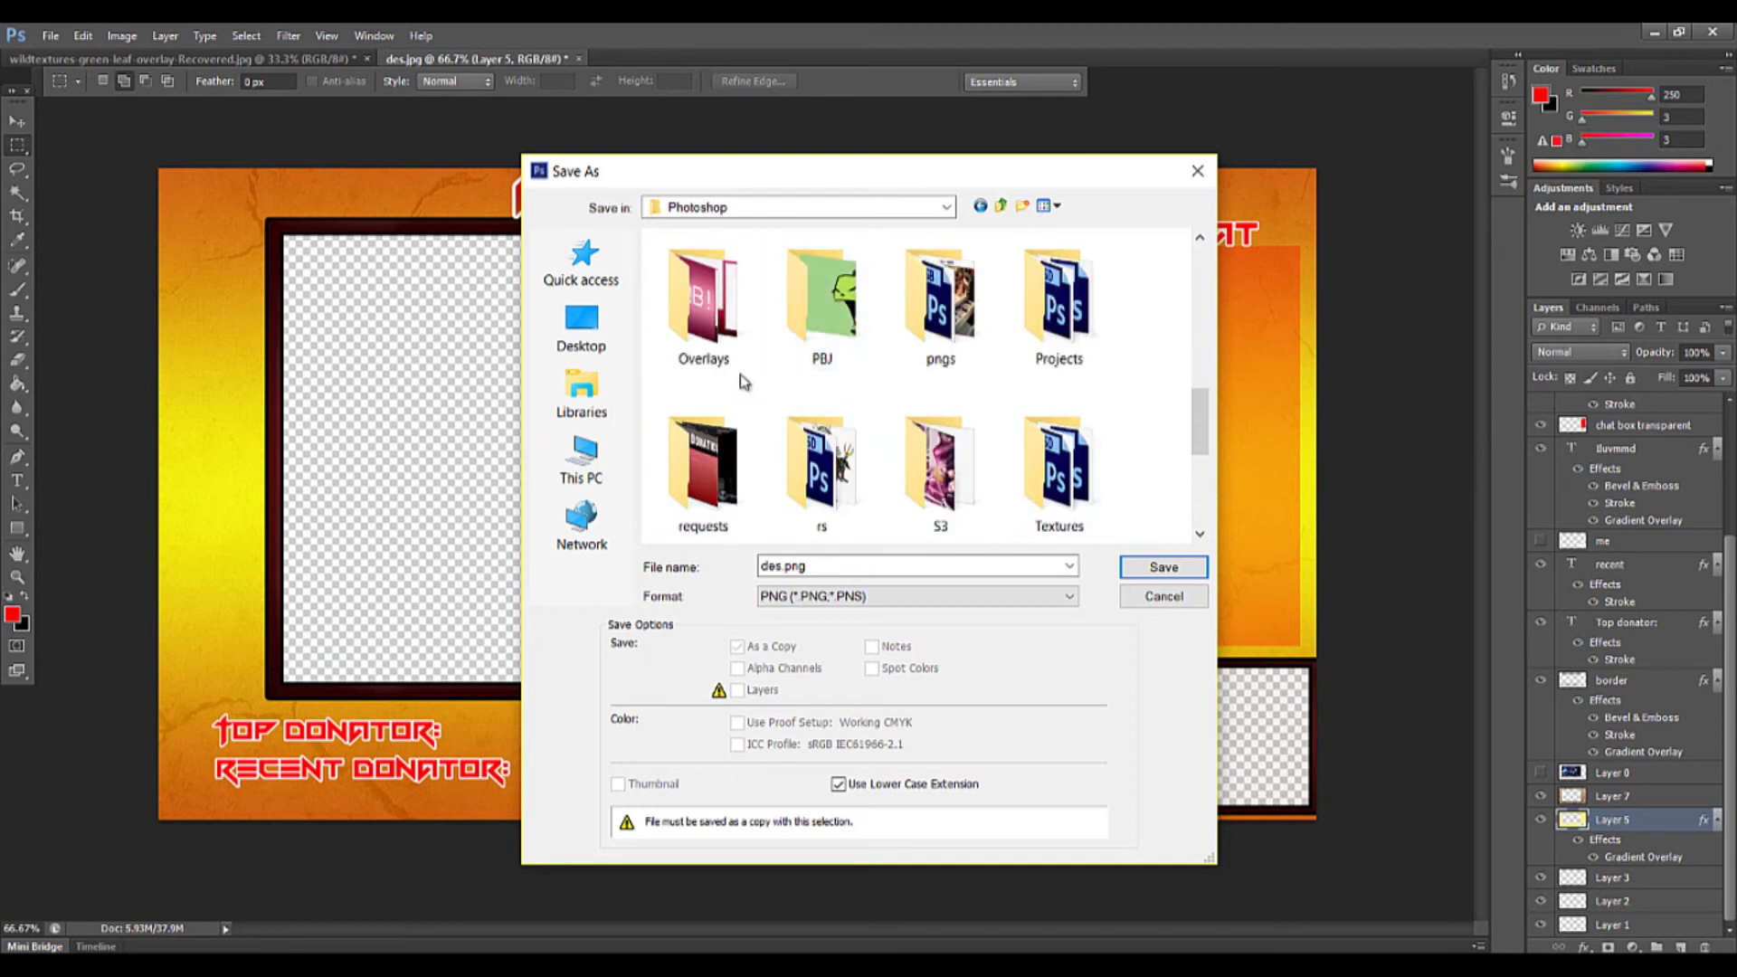
{"action": "double_click", "coordinate": [724, 327]}
{"action": "double_click", "coordinate": [724, 328]}
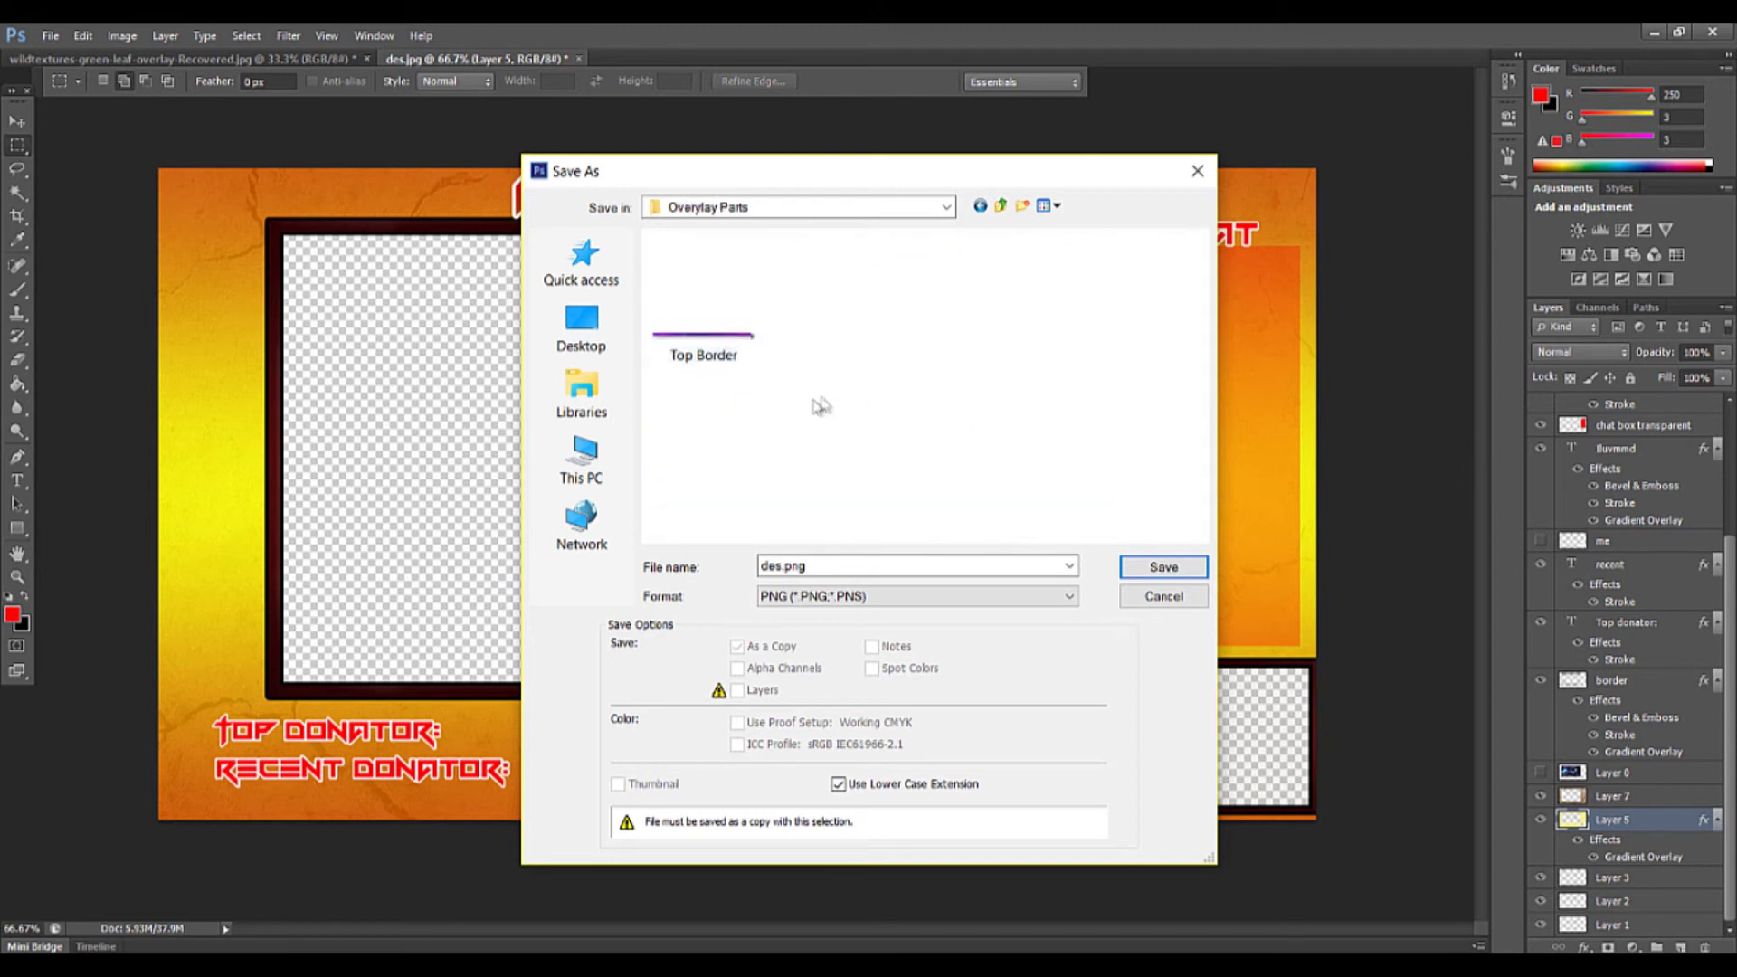
{"action": "key", "text": "BackSpace"}
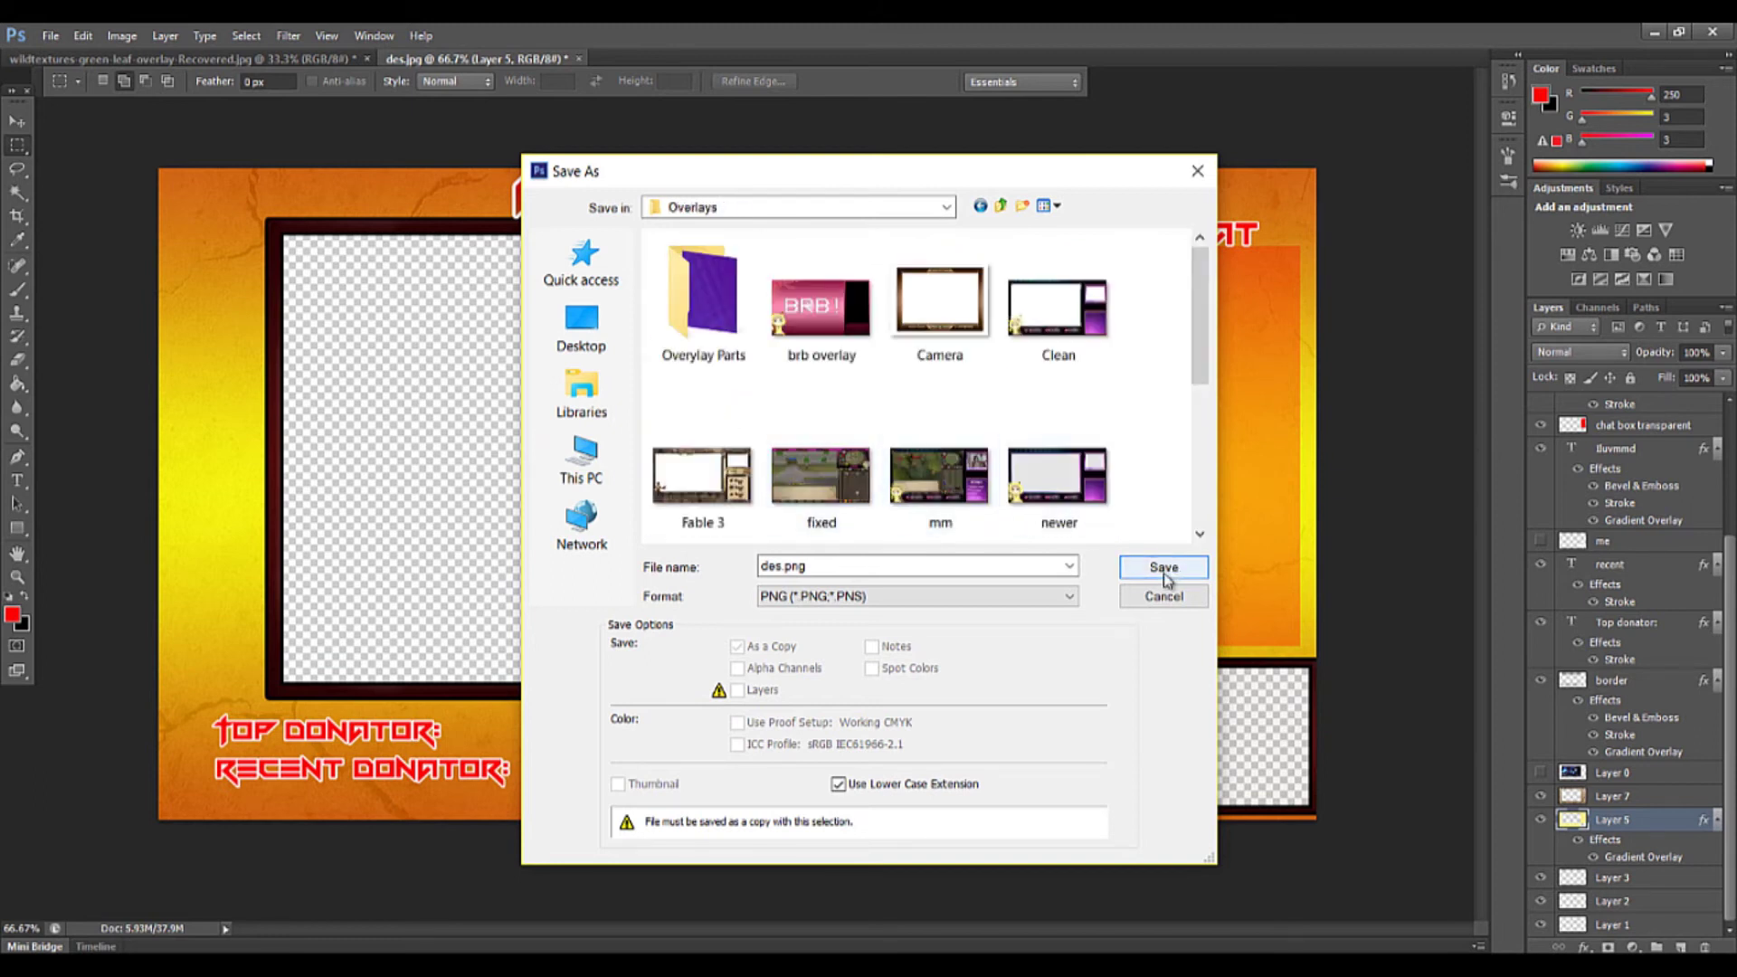
{"action": "left_click", "coordinate": [1165, 575]}
{"action": "left_click", "coordinate": [935, 327]}
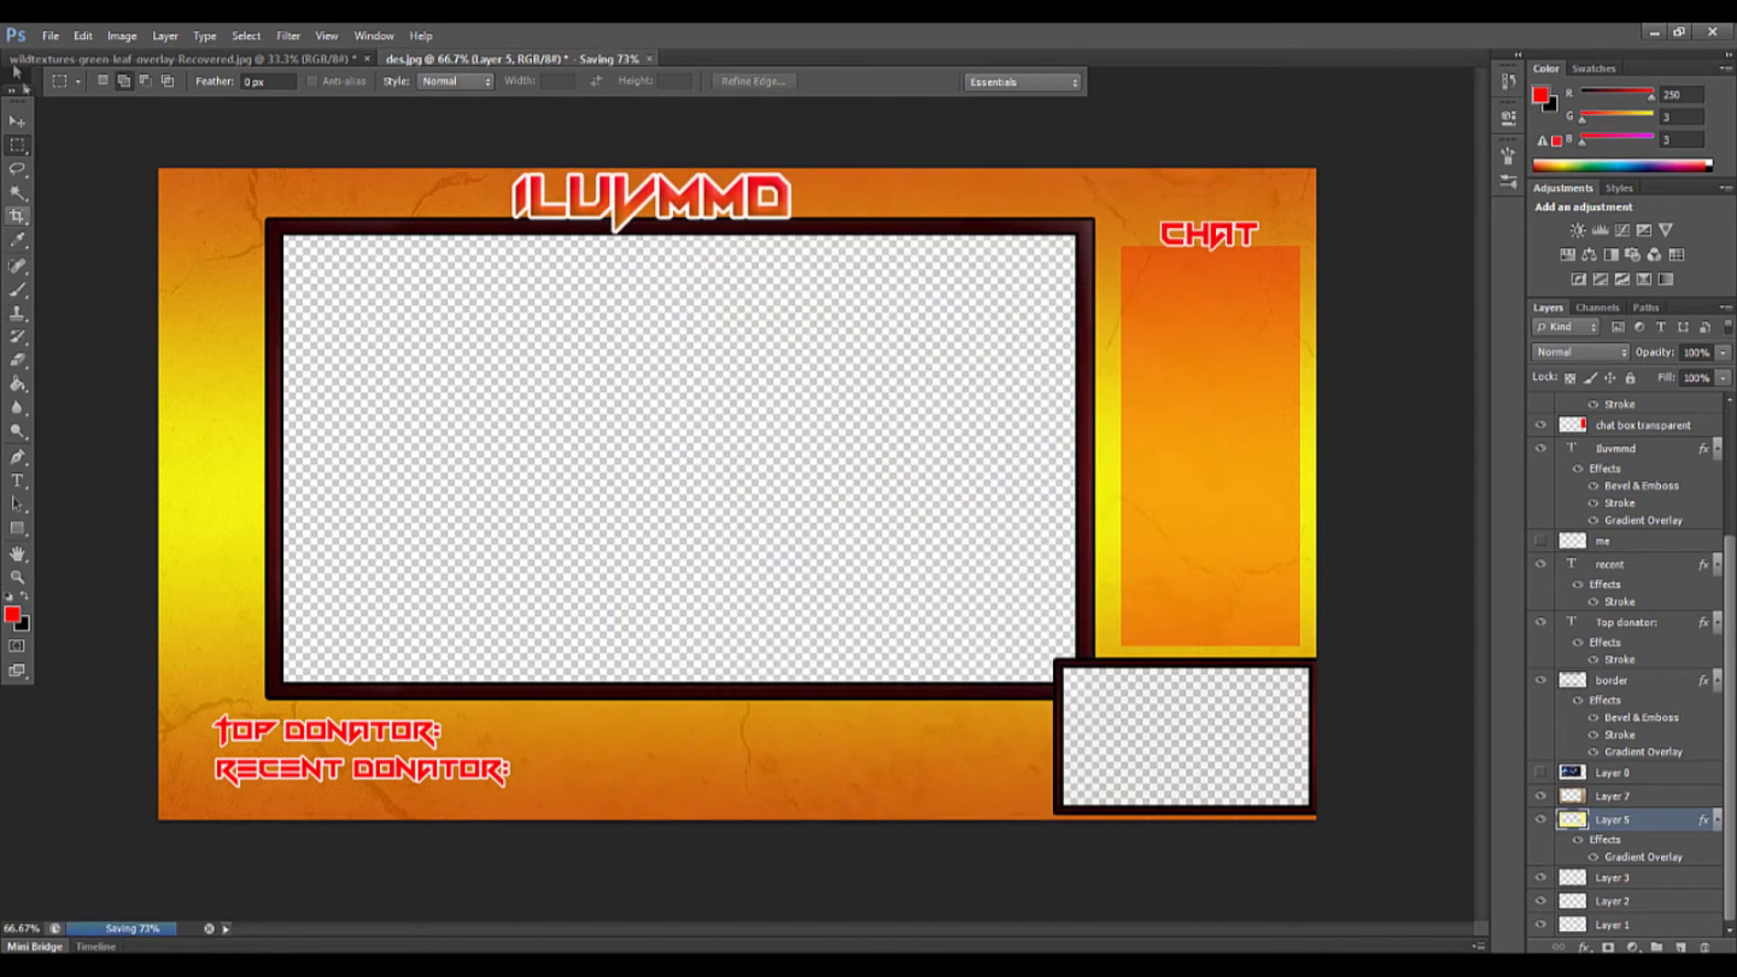
Browse the Overlays folder for earlier overlay designs and open the overlay image
{"action": "left_click", "coordinate": [50, 36]}
{"action": "left_click", "coordinate": [82, 81]}
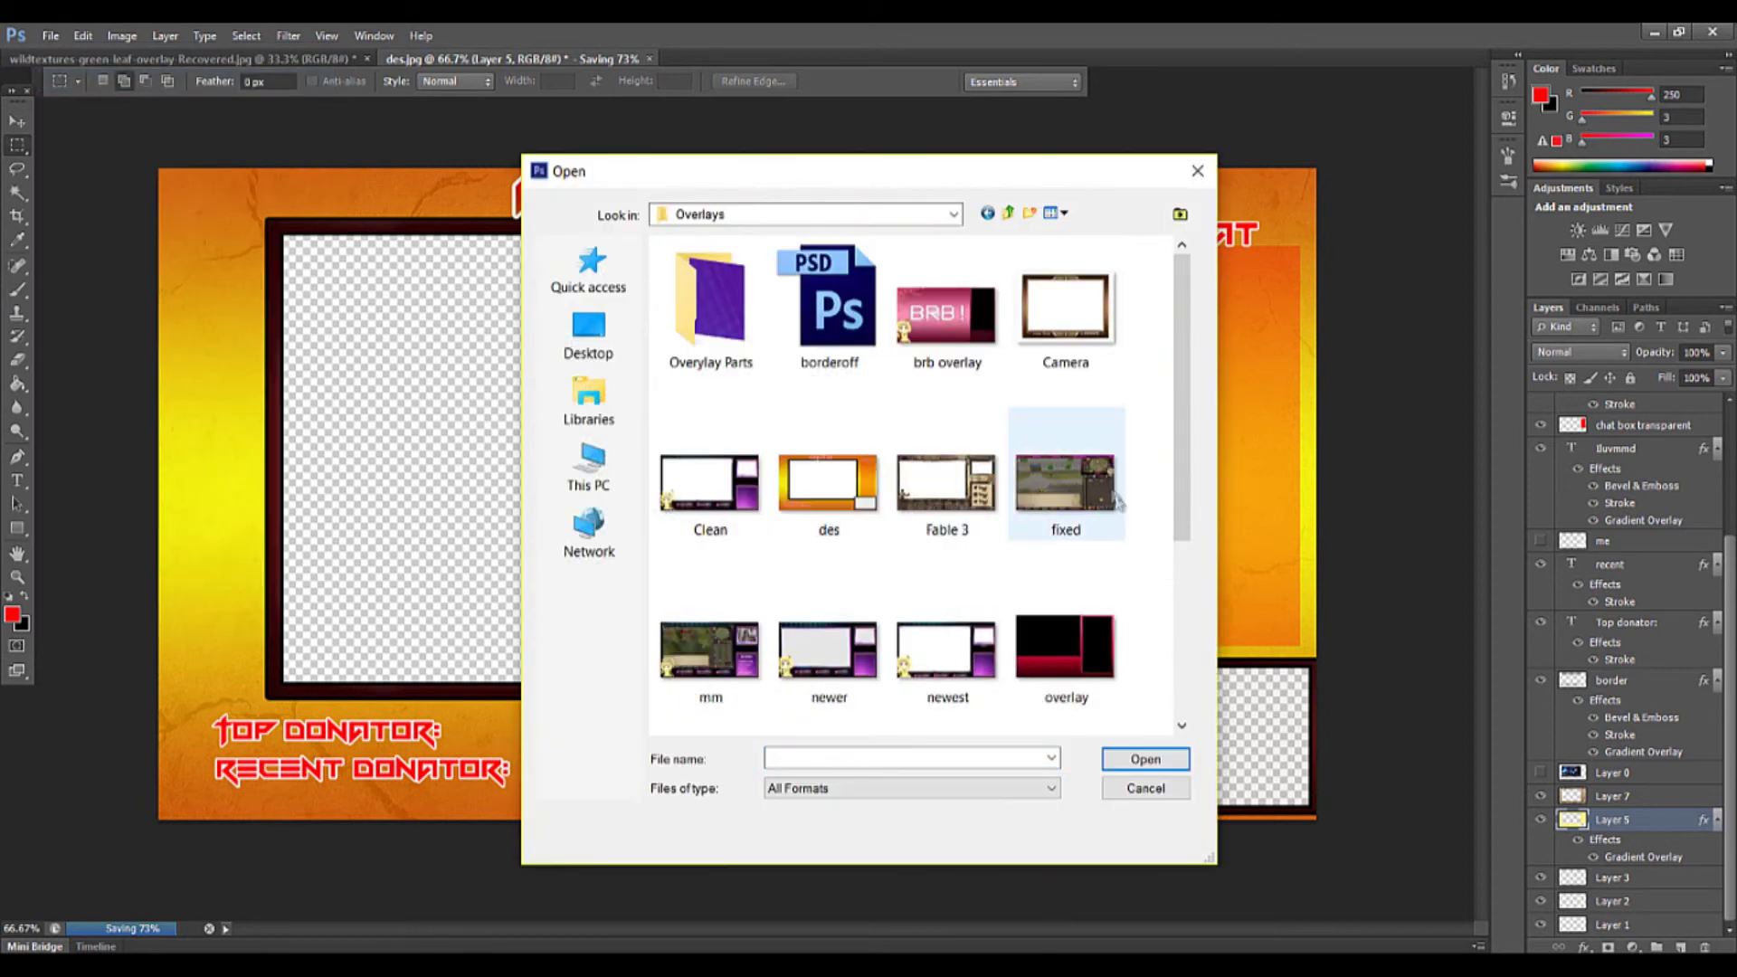
{"action": "scroll", "coordinate": [1120, 508], "scroll_direction": "down", "scroll_amount": 3}
{"action": "scroll", "coordinate": [846, 457], "scroll_direction": "up", "scroll_amount": 3}
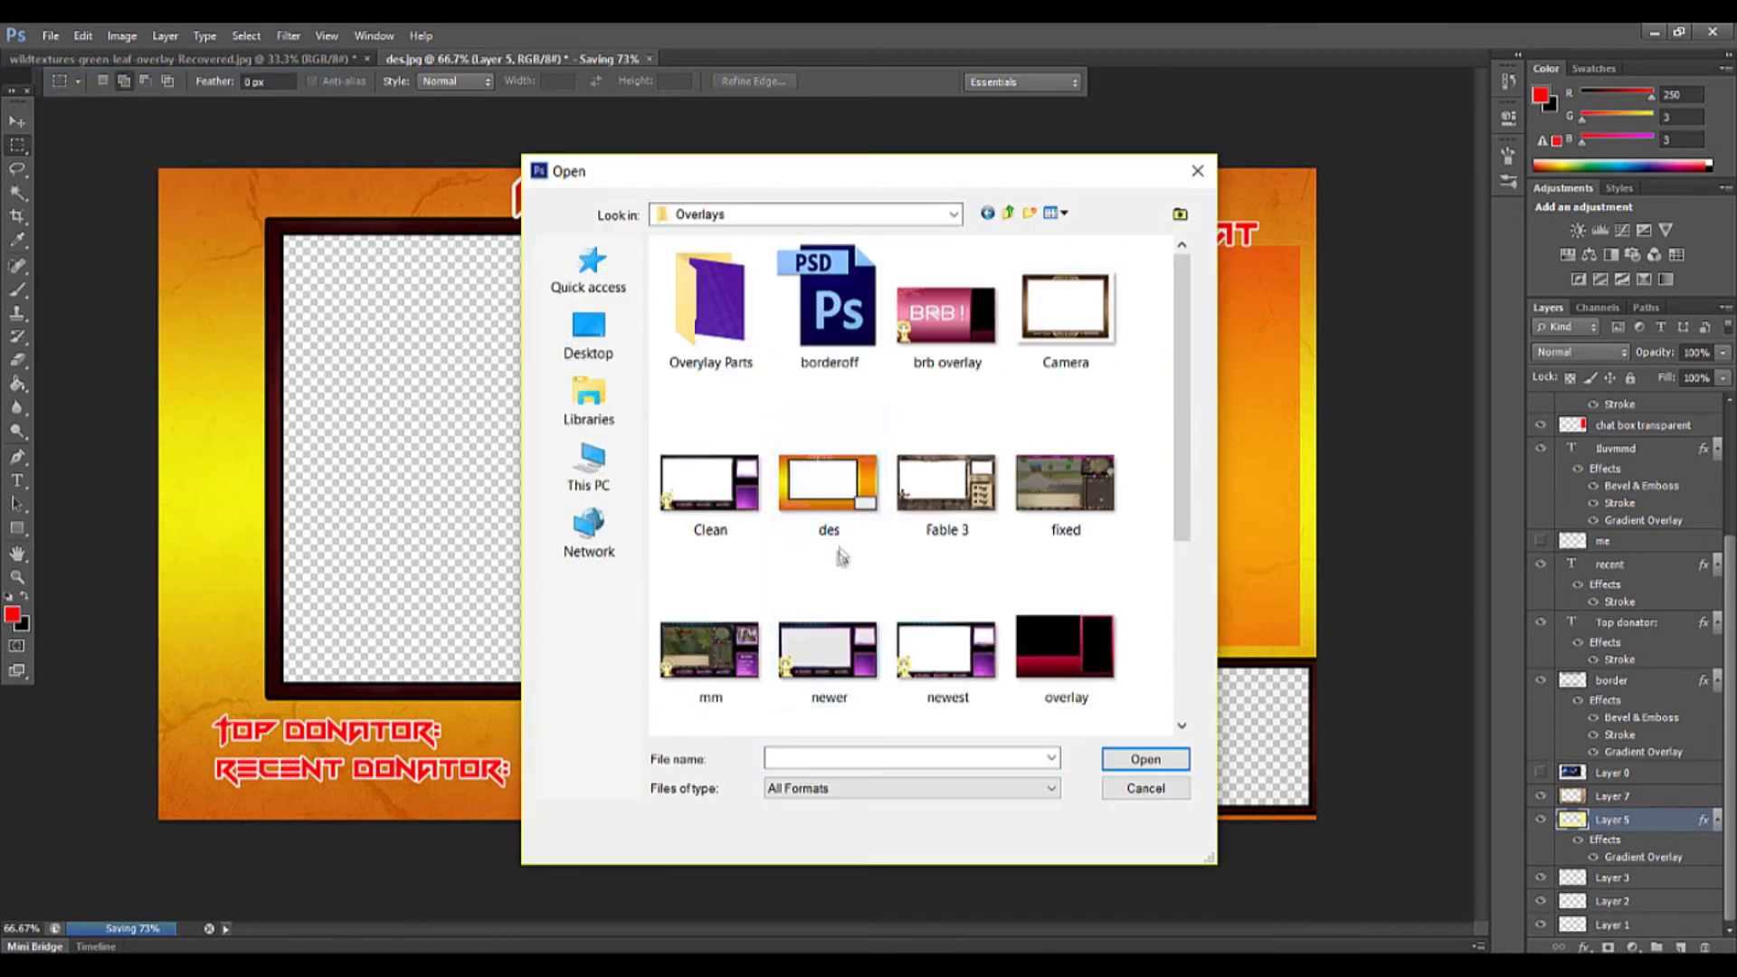
{"action": "scroll", "coordinate": [848, 597], "scroll_direction": "down", "scroll_amount": 3}
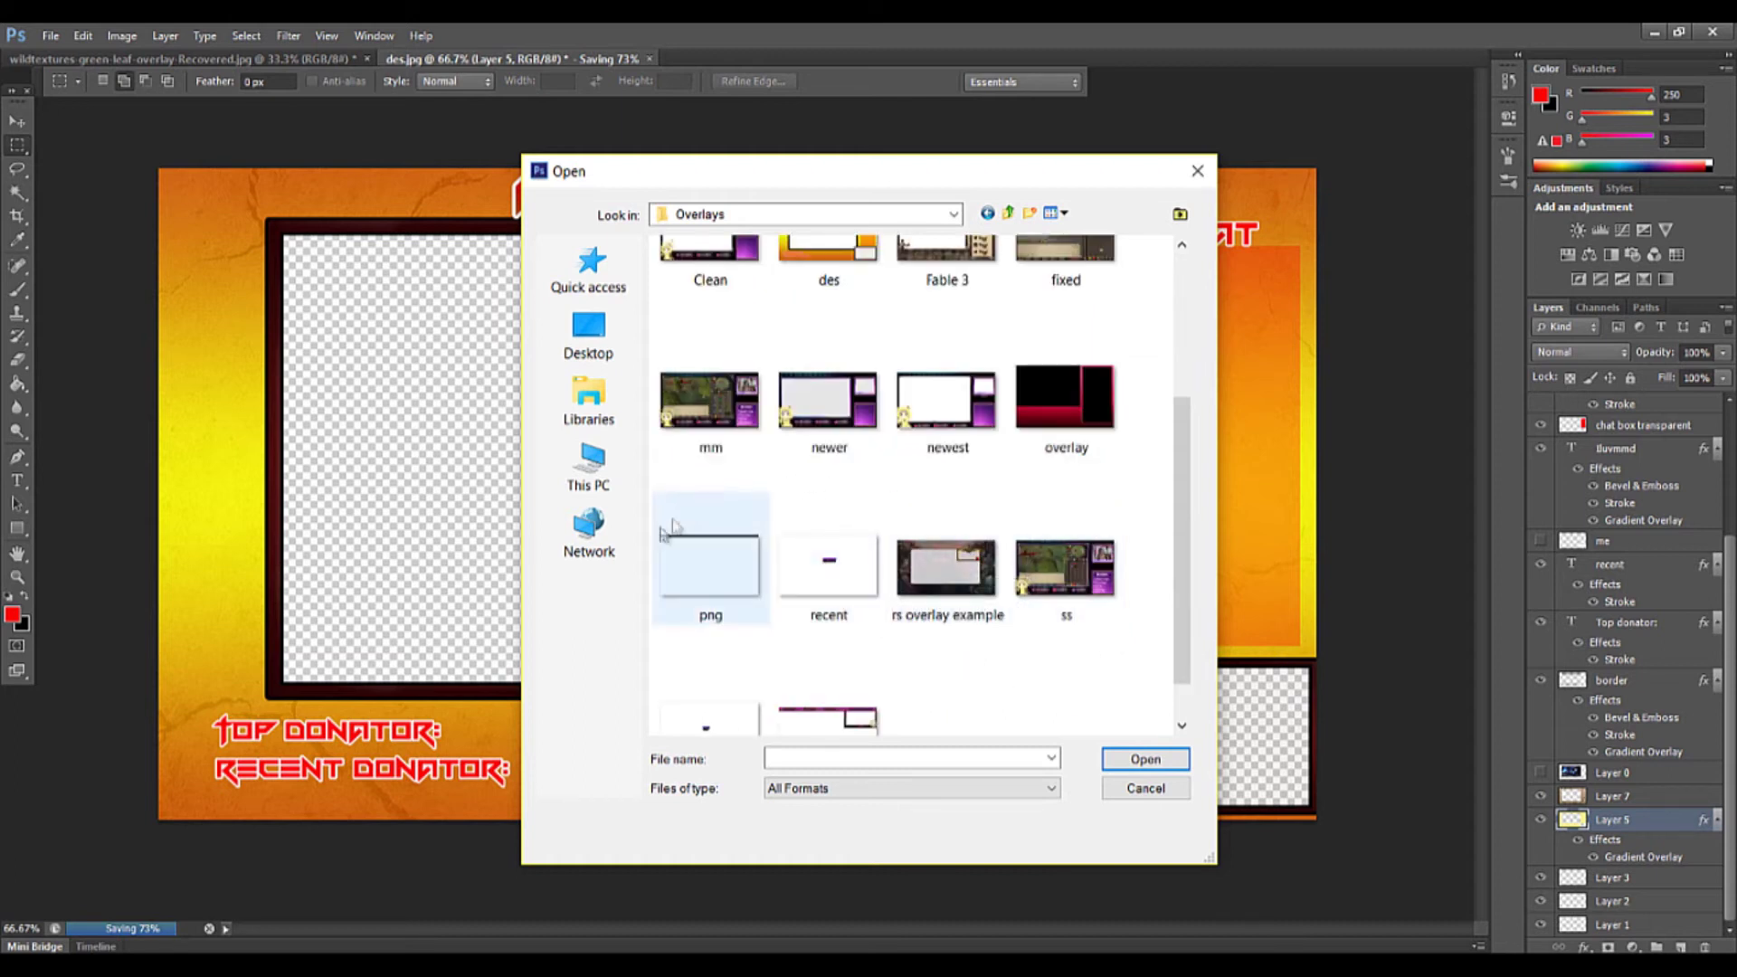
{"action": "scroll", "coordinate": [967, 731], "scroll_direction": "down", "scroll_amount": 1}
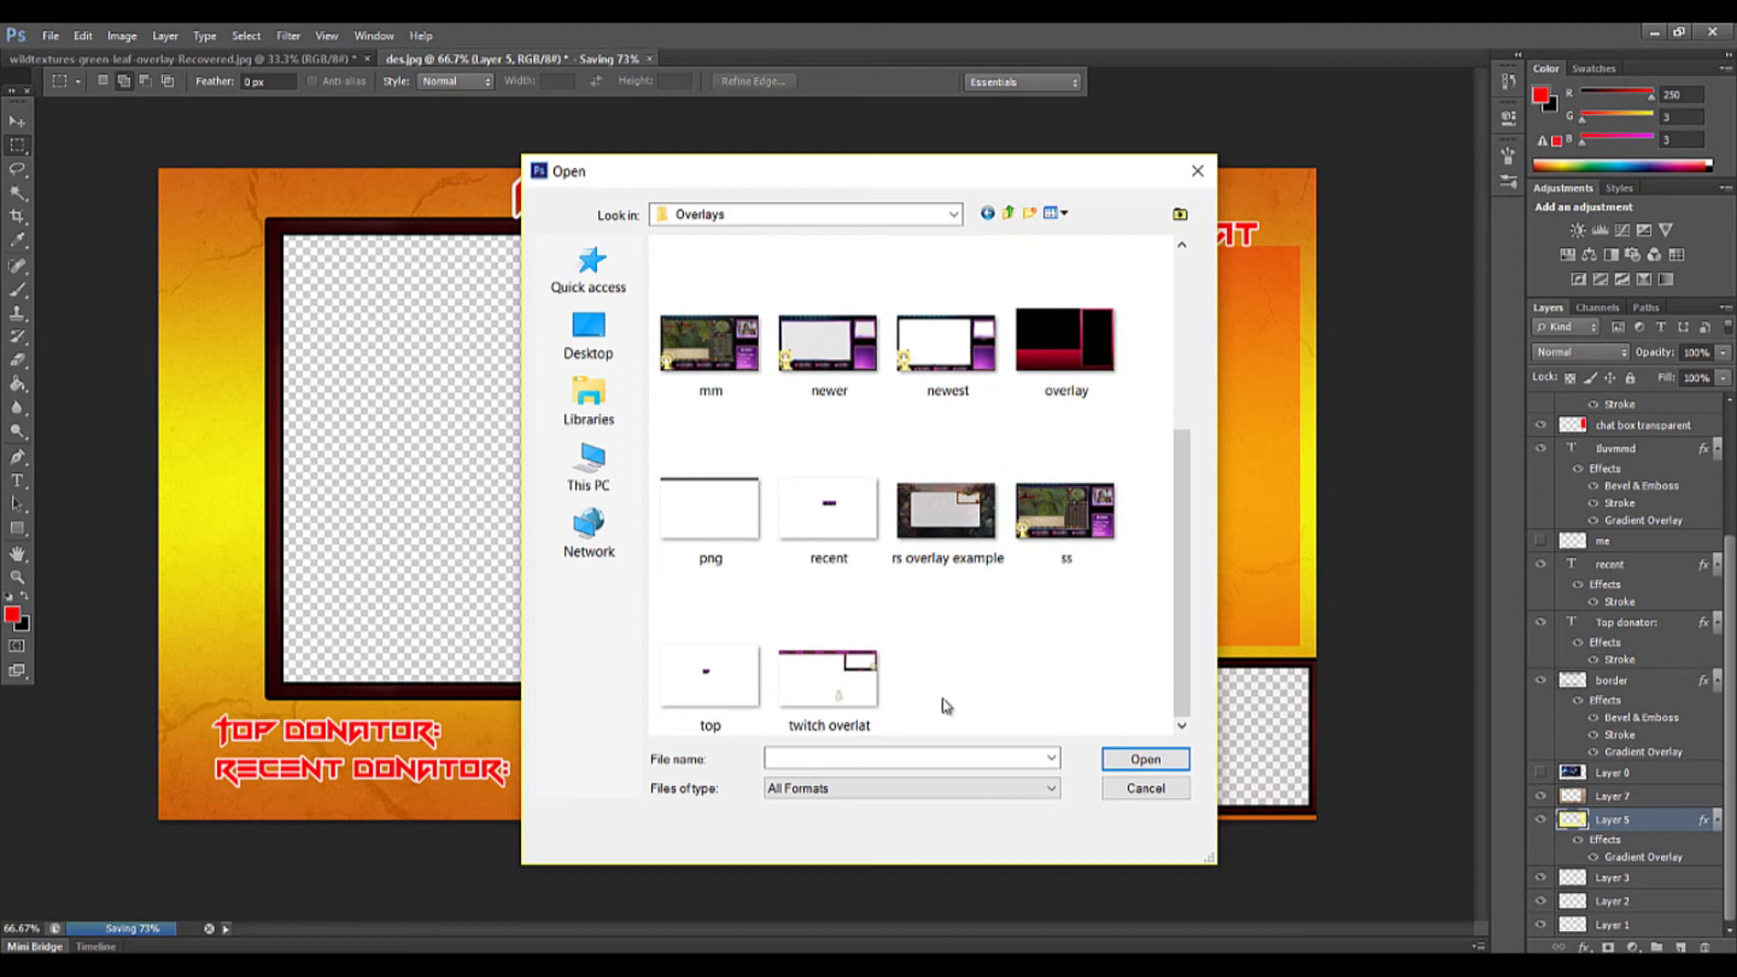
{"action": "scroll", "coordinate": [733, 643], "scroll_direction": "up", "scroll_amount": 5}
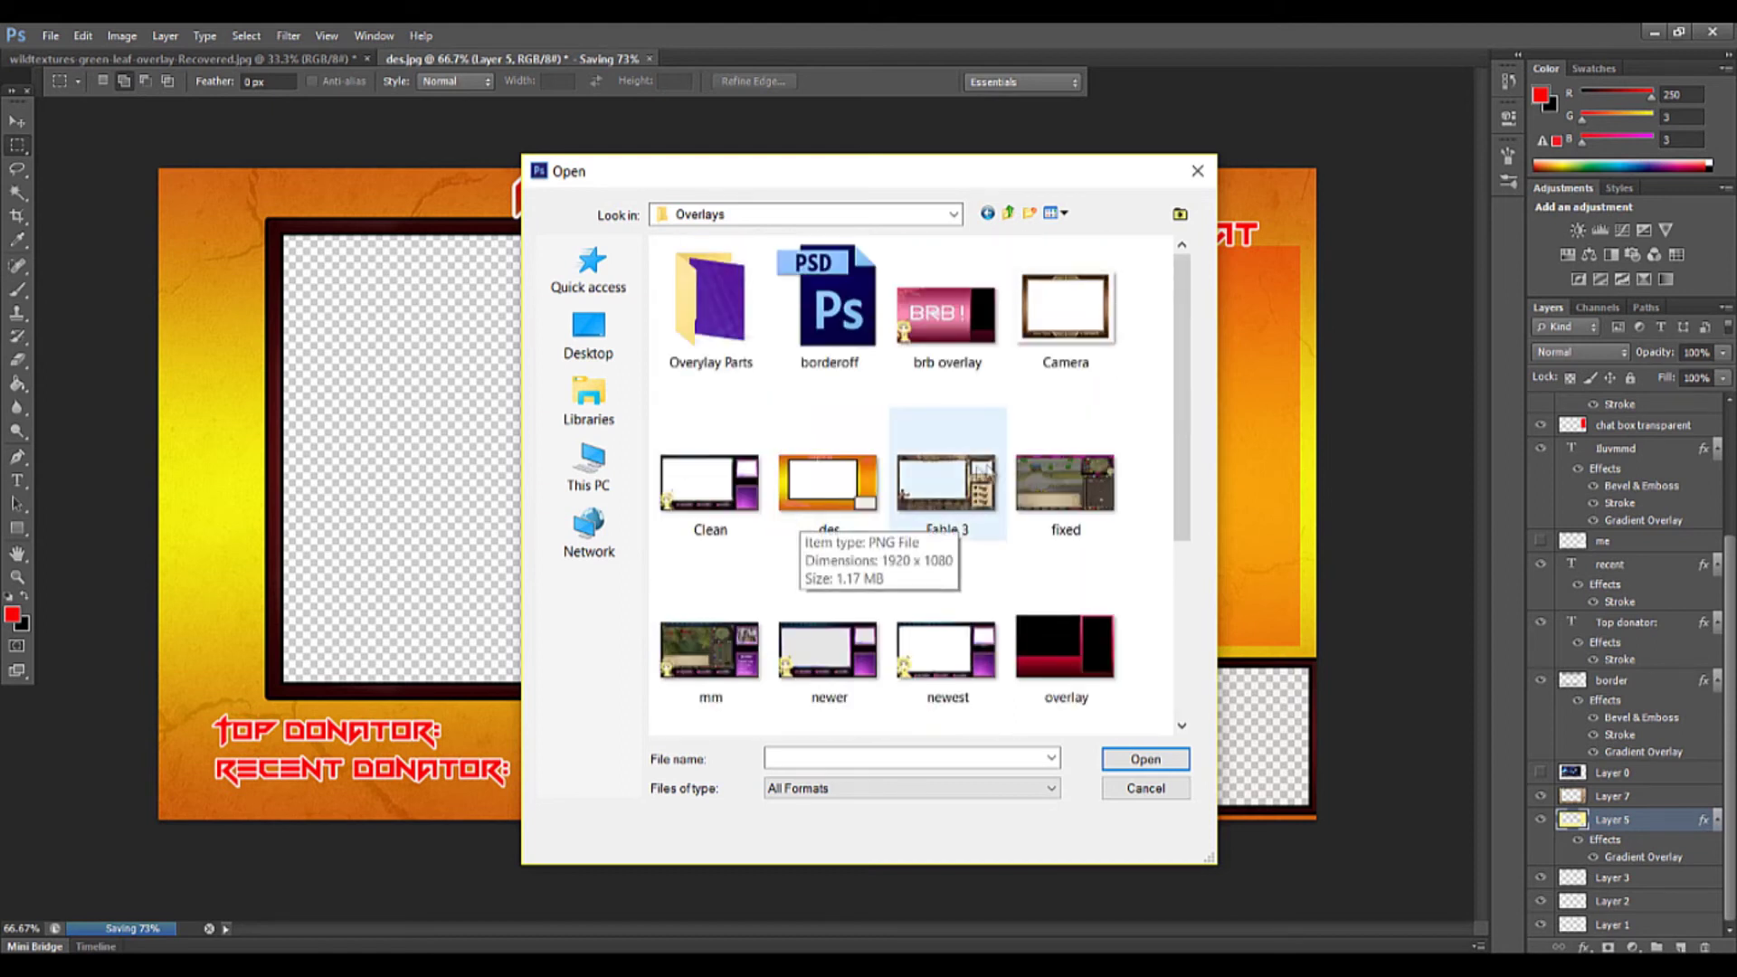
{"action": "scroll", "coordinate": [1124, 349], "scroll_direction": "down", "scroll_amount": 4}
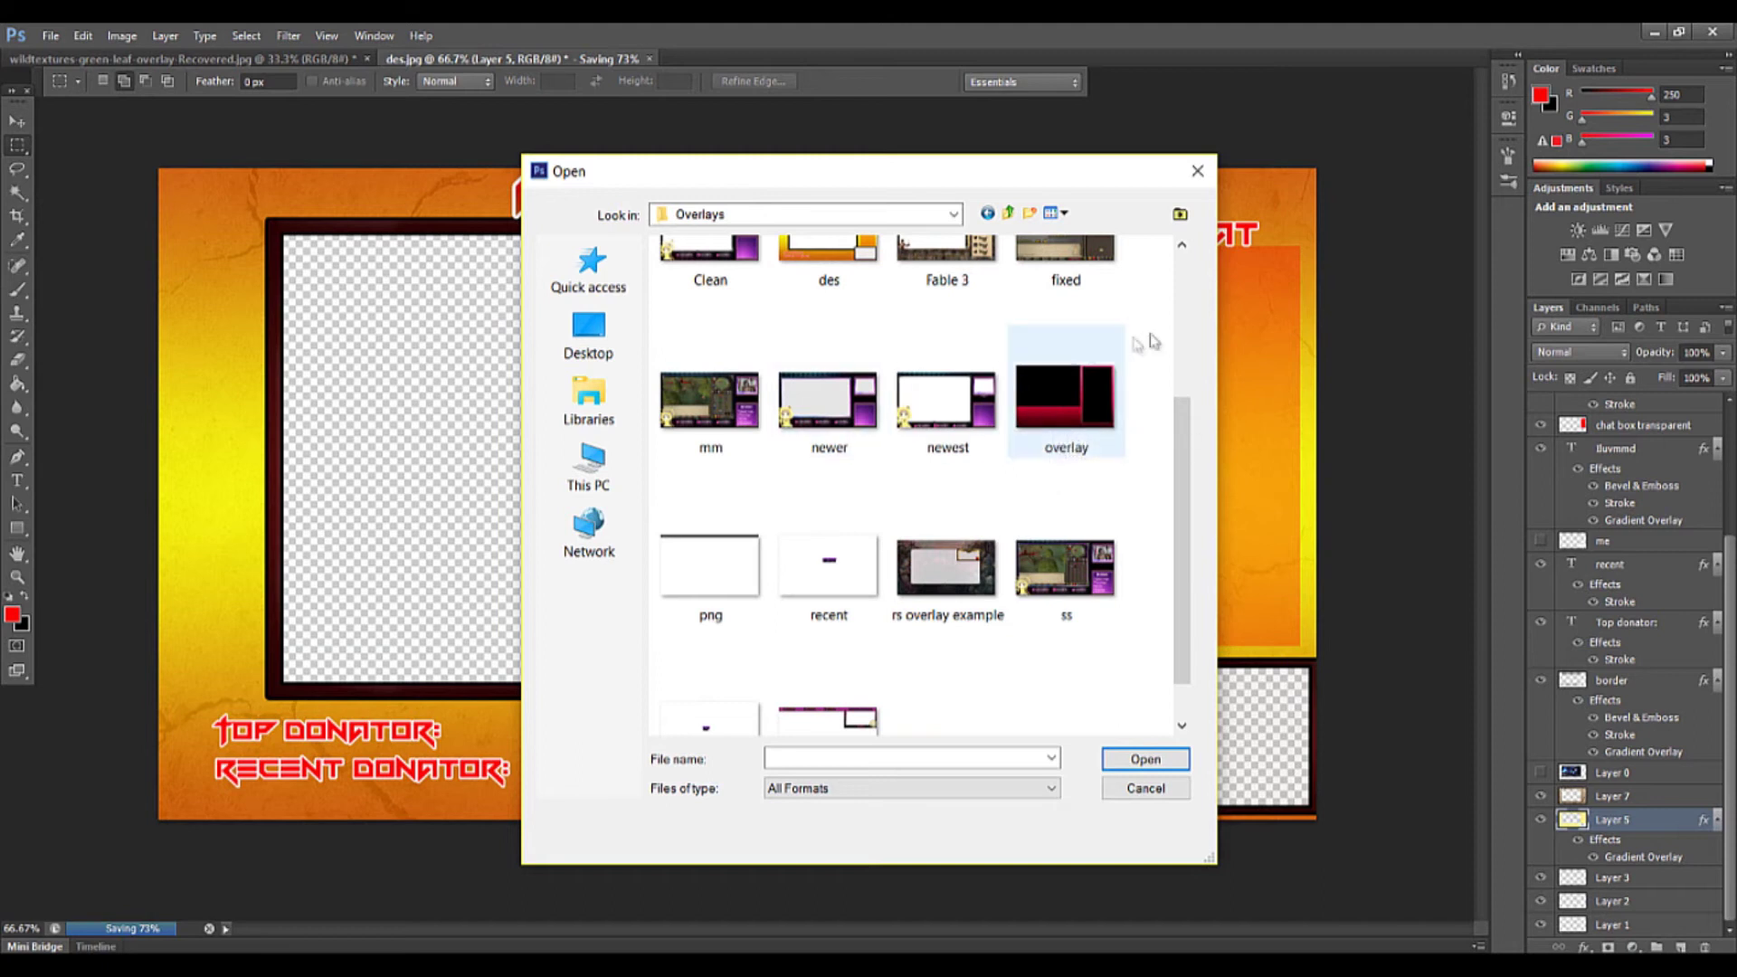
{"action": "double_click", "coordinate": [1072, 417]}
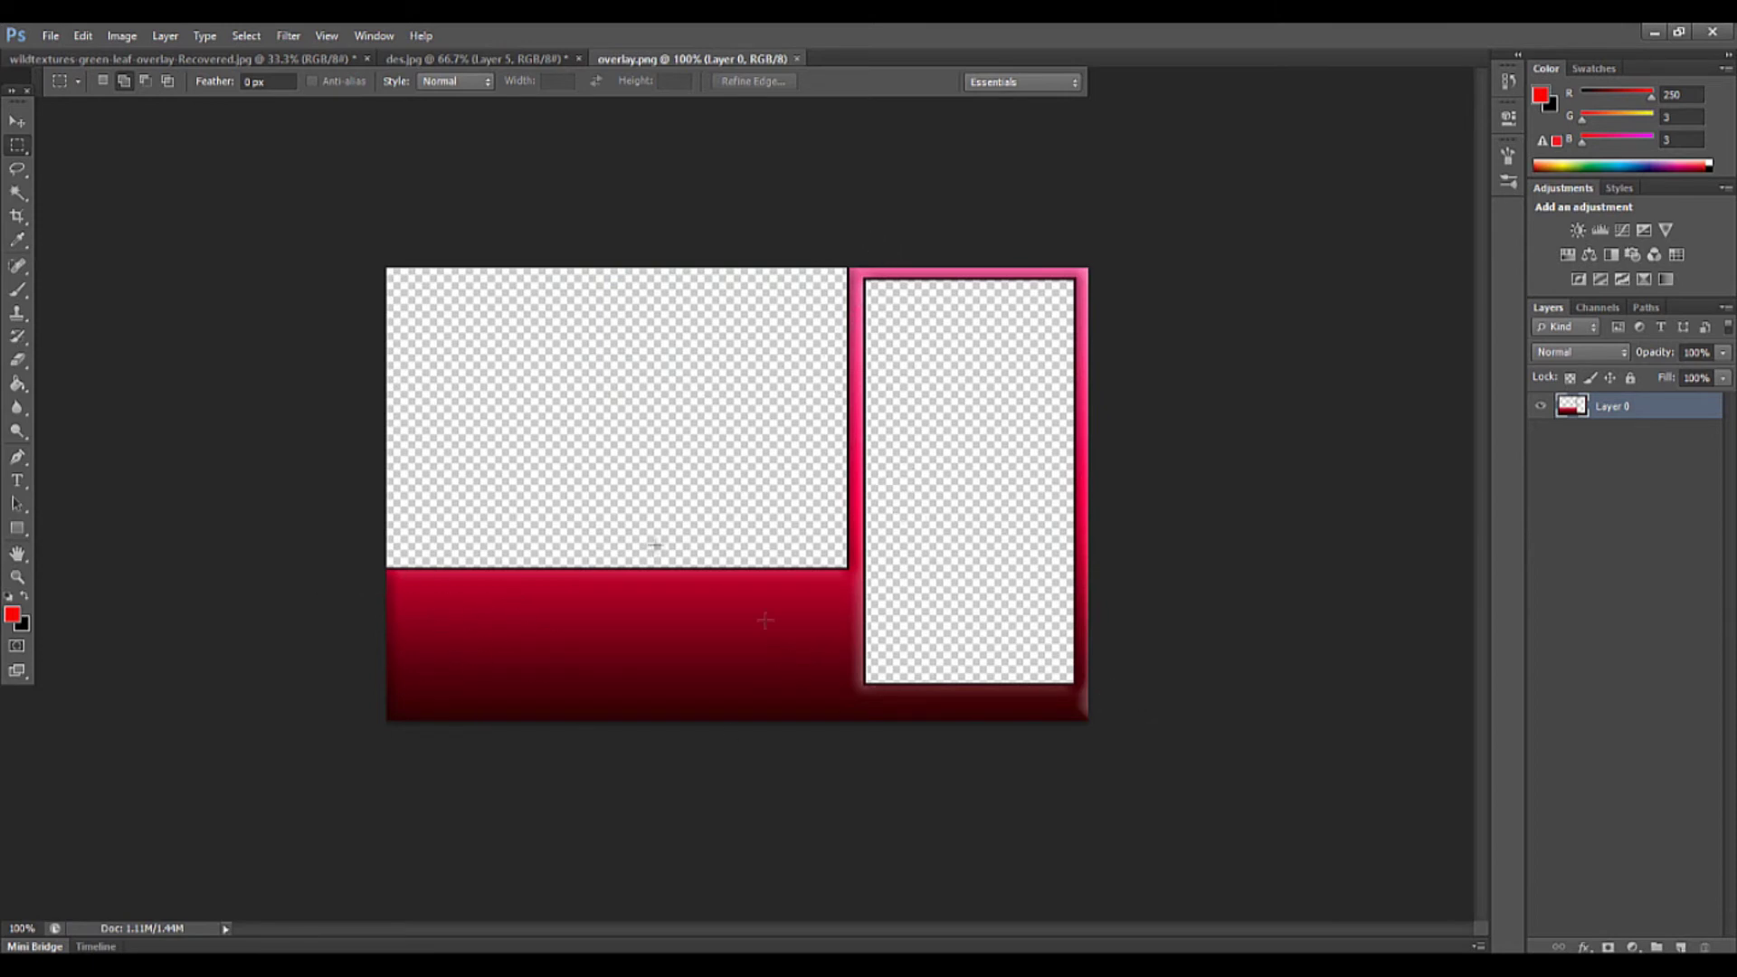
Start opening another file and browse from the Overlays folder to the Projects folder within Photoshop
{"action": "left_click", "coordinate": [51, 35]}
{"action": "left_click", "coordinate": [72, 74]}
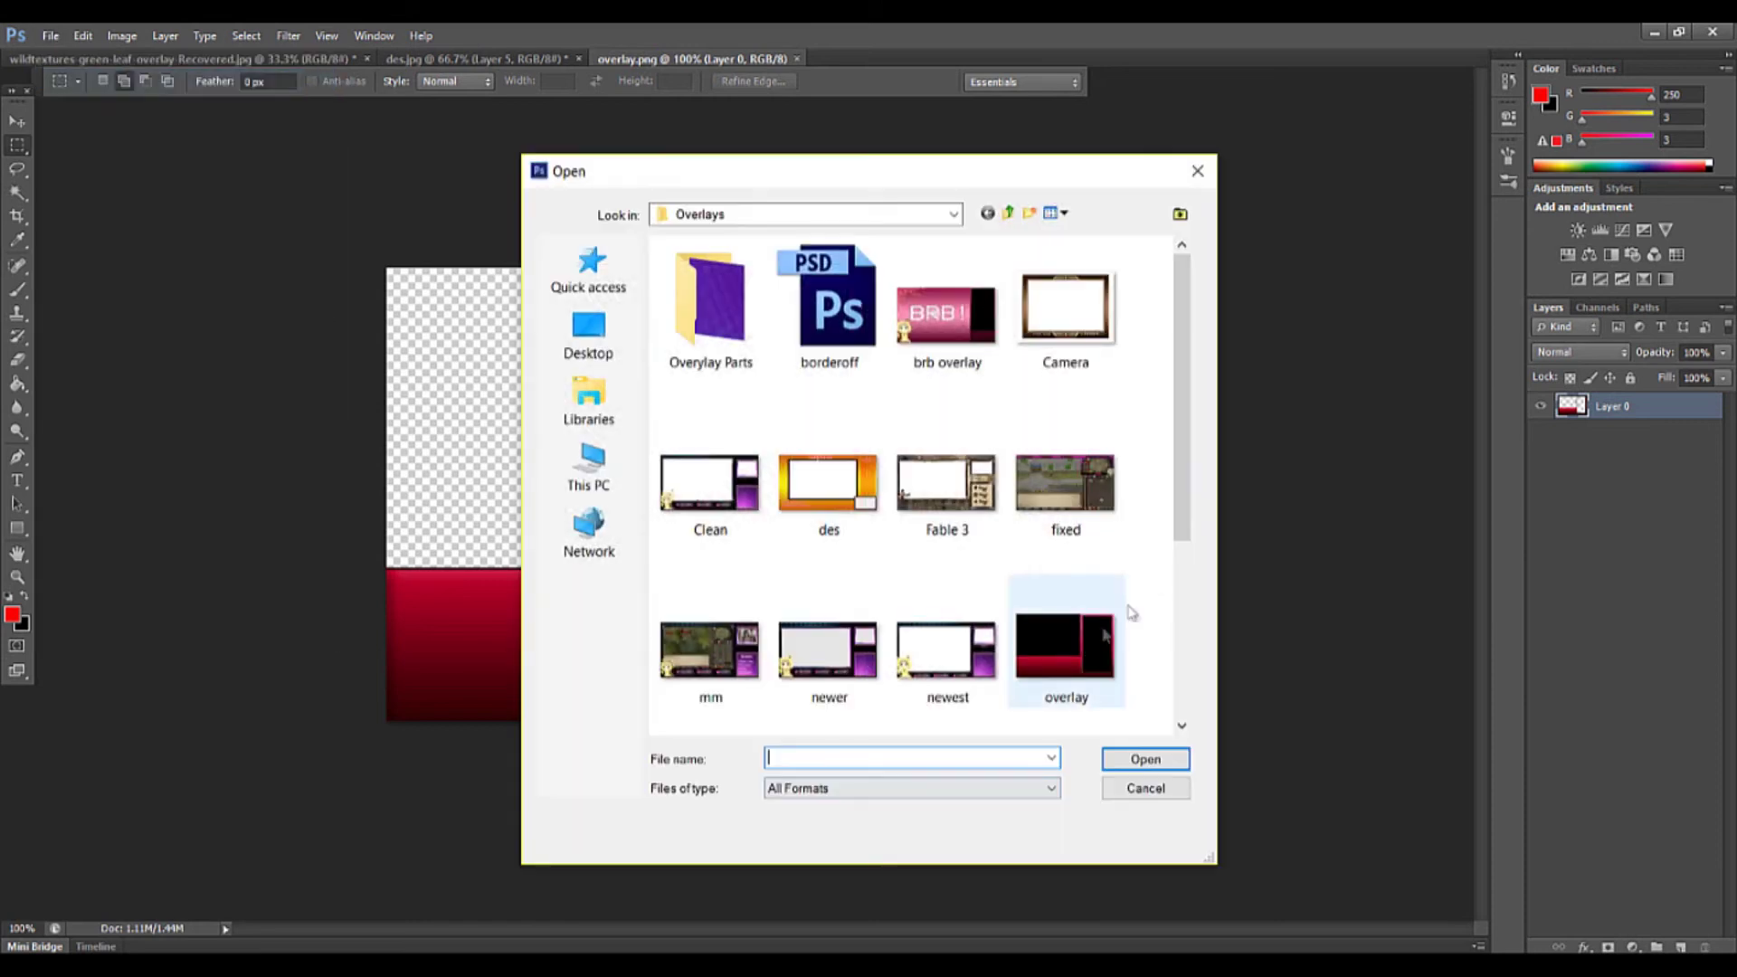
{"action": "scroll", "coordinate": [1140, 579], "scroll_direction": "down", "scroll_amount": 3}
{"action": "scroll", "coordinate": [1142, 544], "scroll_direction": "up", "scroll_amount": 3}
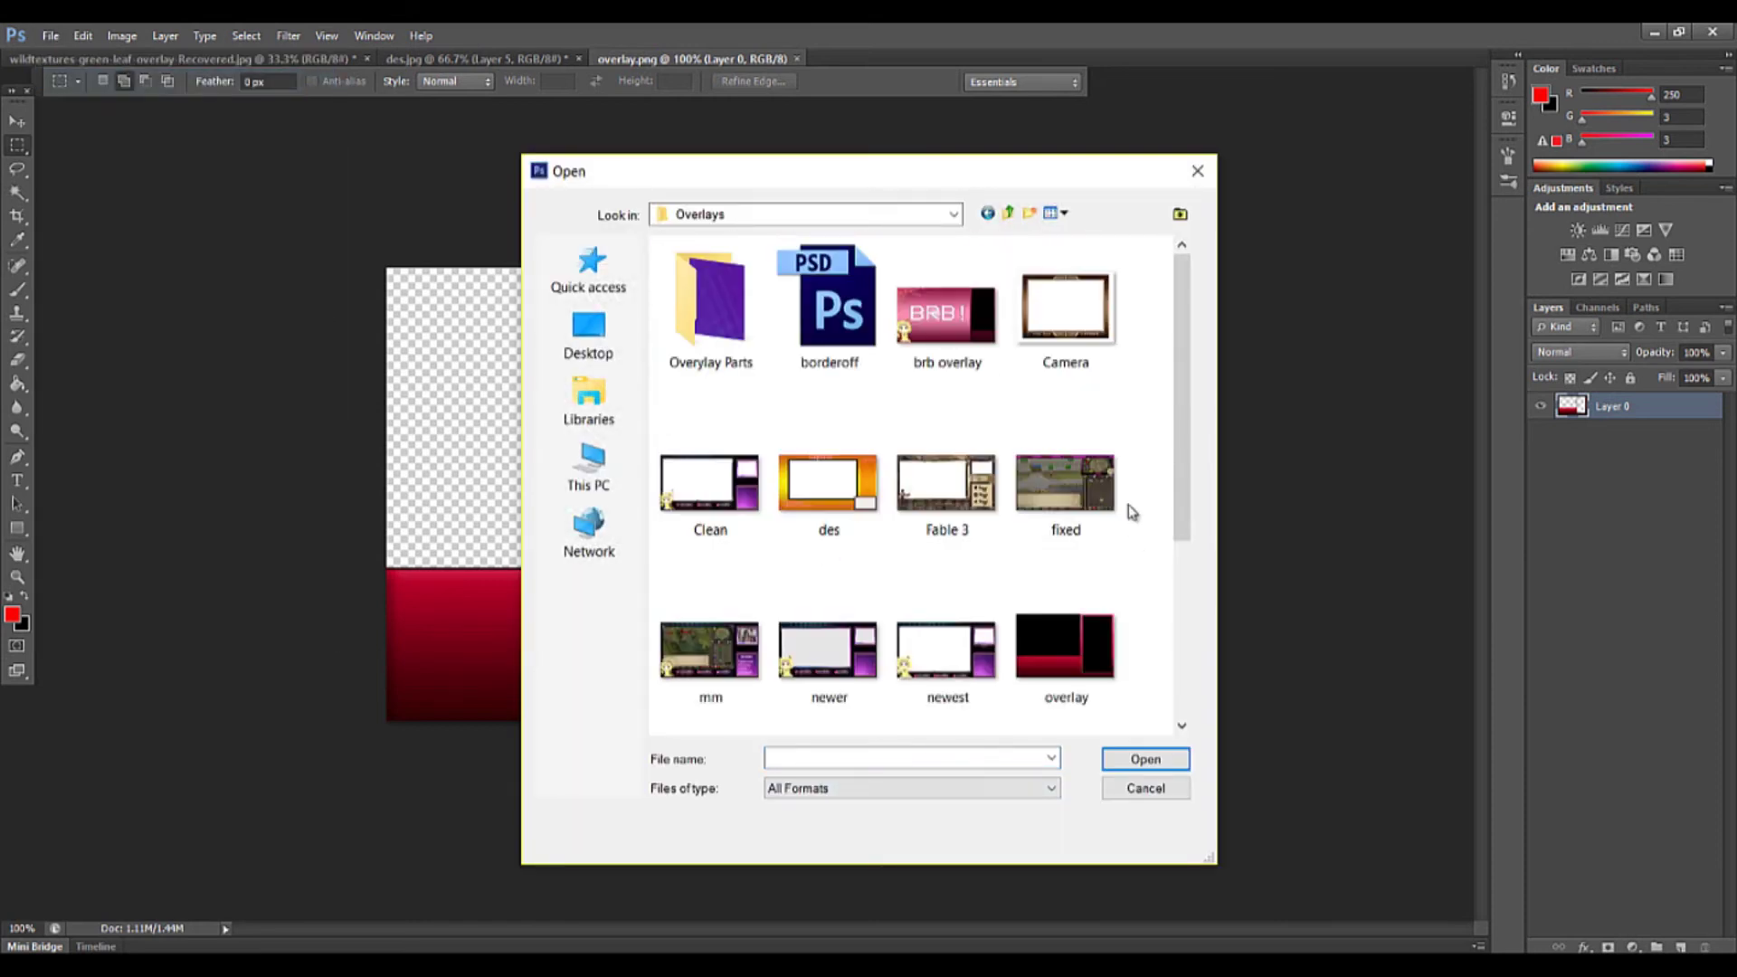
{"action": "scroll", "coordinate": [796, 593], "scroll_direction": "down", "scroll_amount": 3}
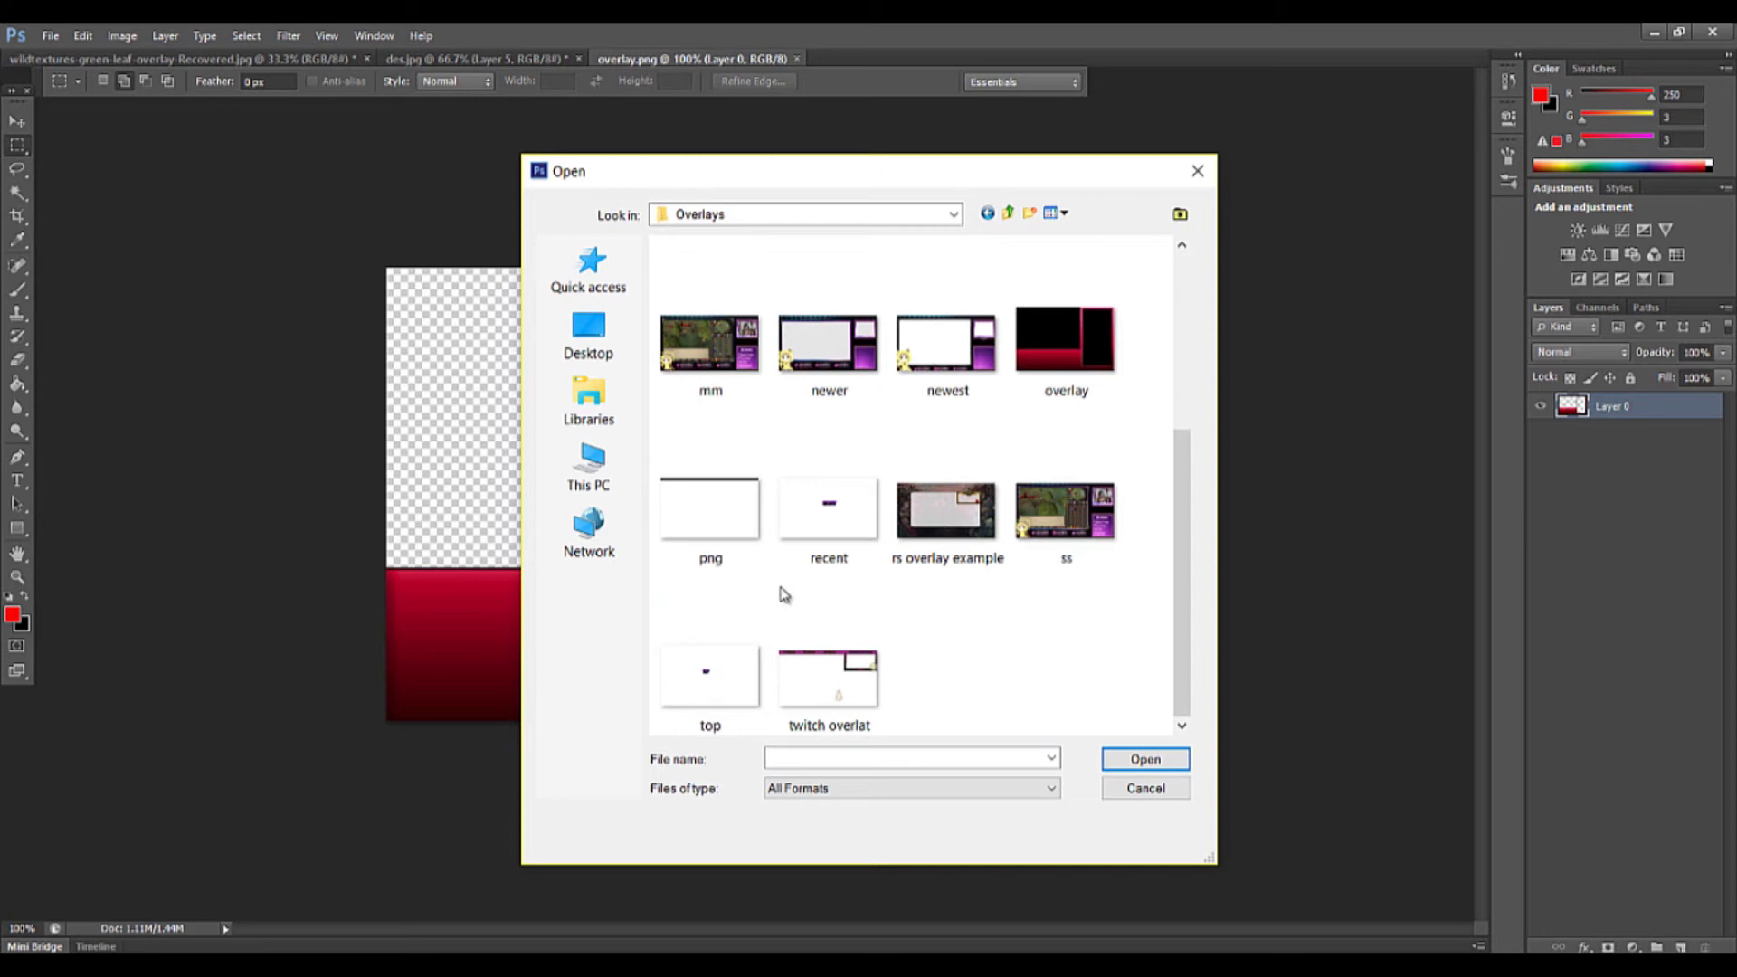
{"action": "key", "text": "BackSpace"}
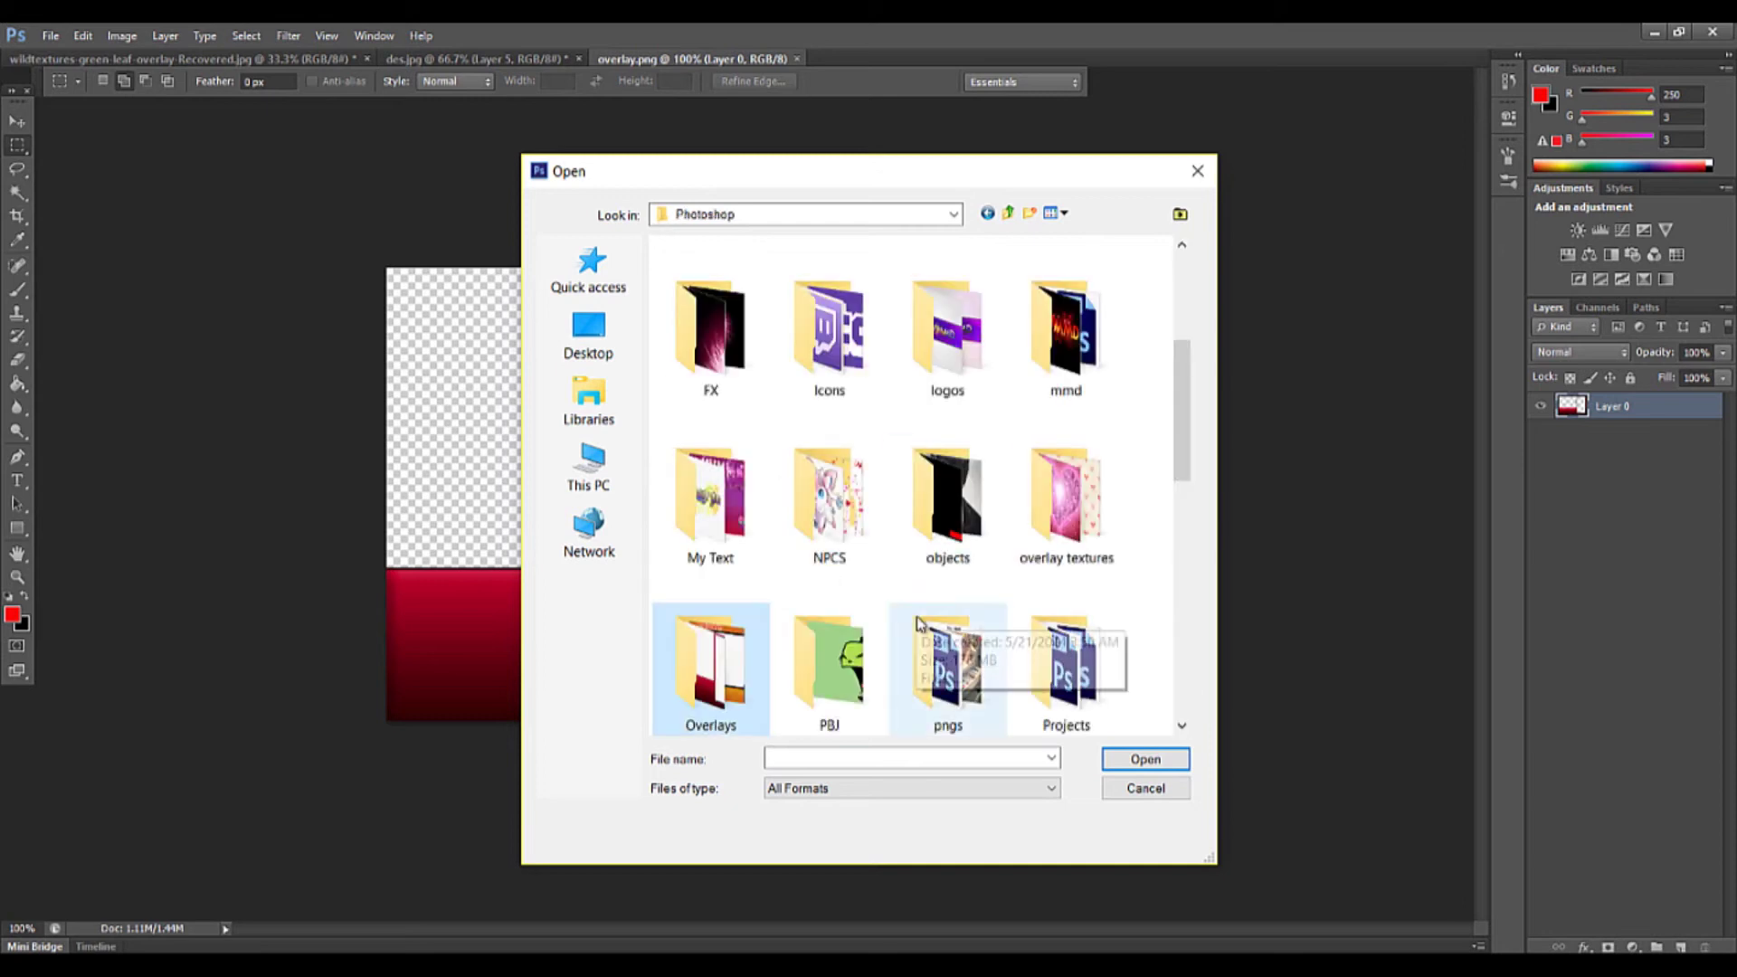
{"action": "scroll", "coordinate": [1115, 552], "scroll_direction": "down", "scroll_amount": 5}
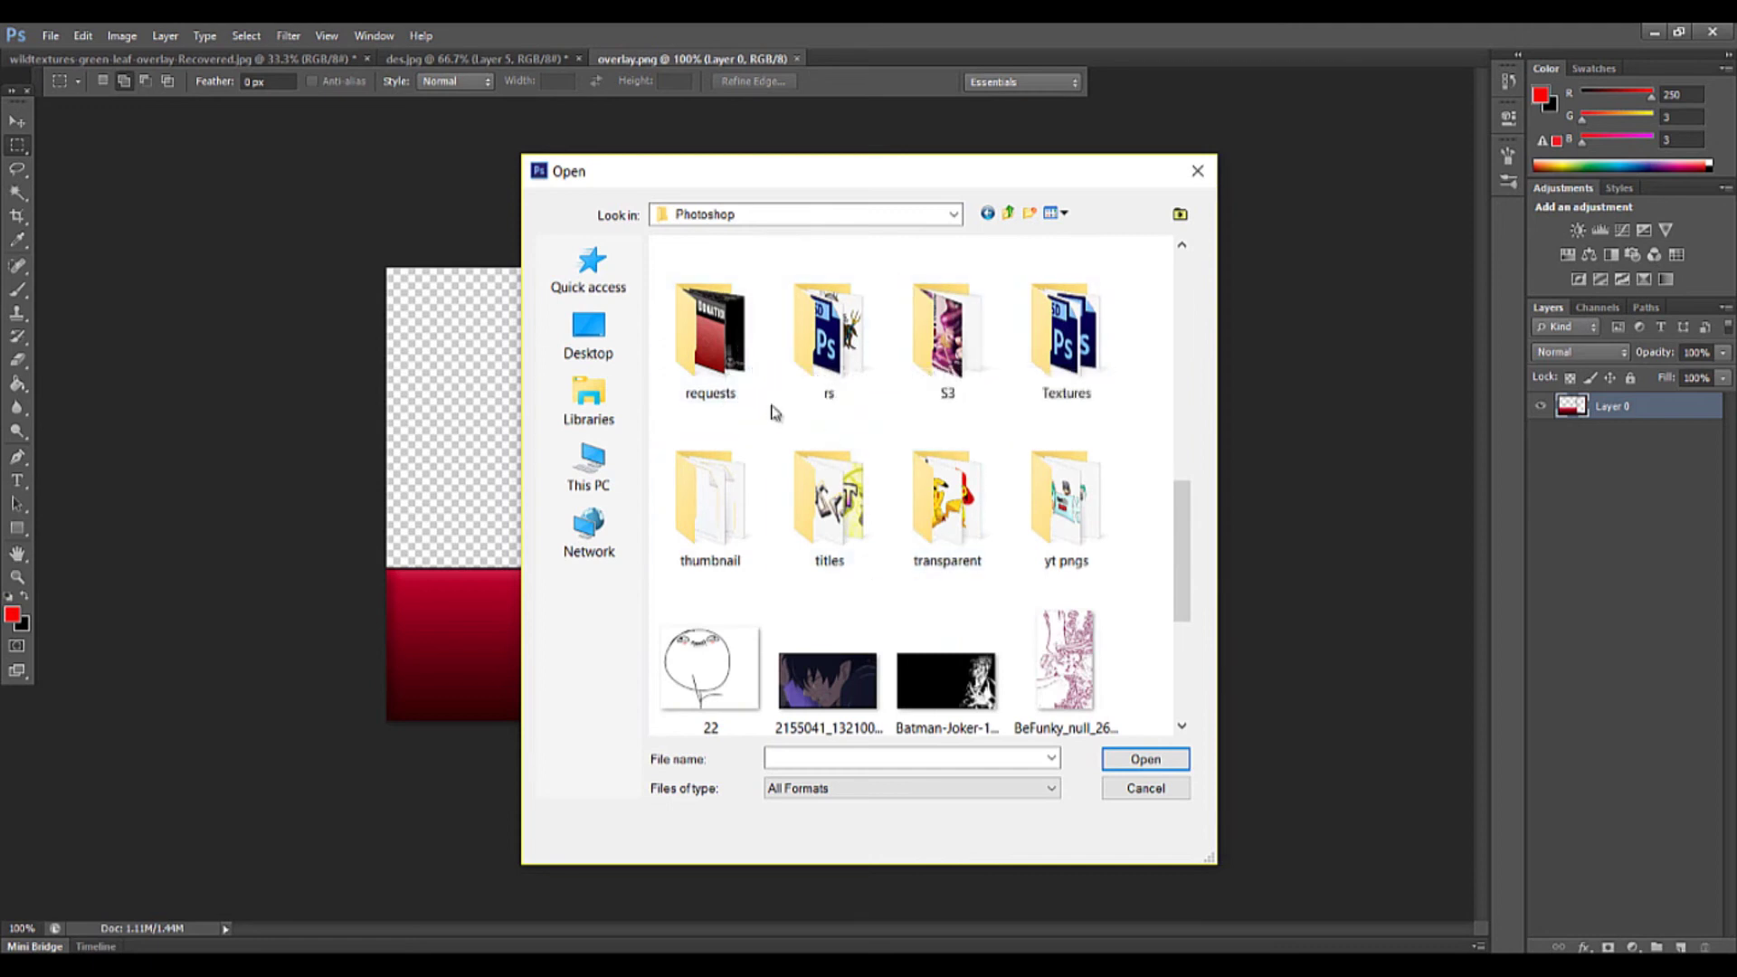
{"action": "scroll", "coordinate": [776, 408], "scroll_direction": "up", "scroll_amount": 3}
{"action": "double_click", "coordinate": [1042, 436]}
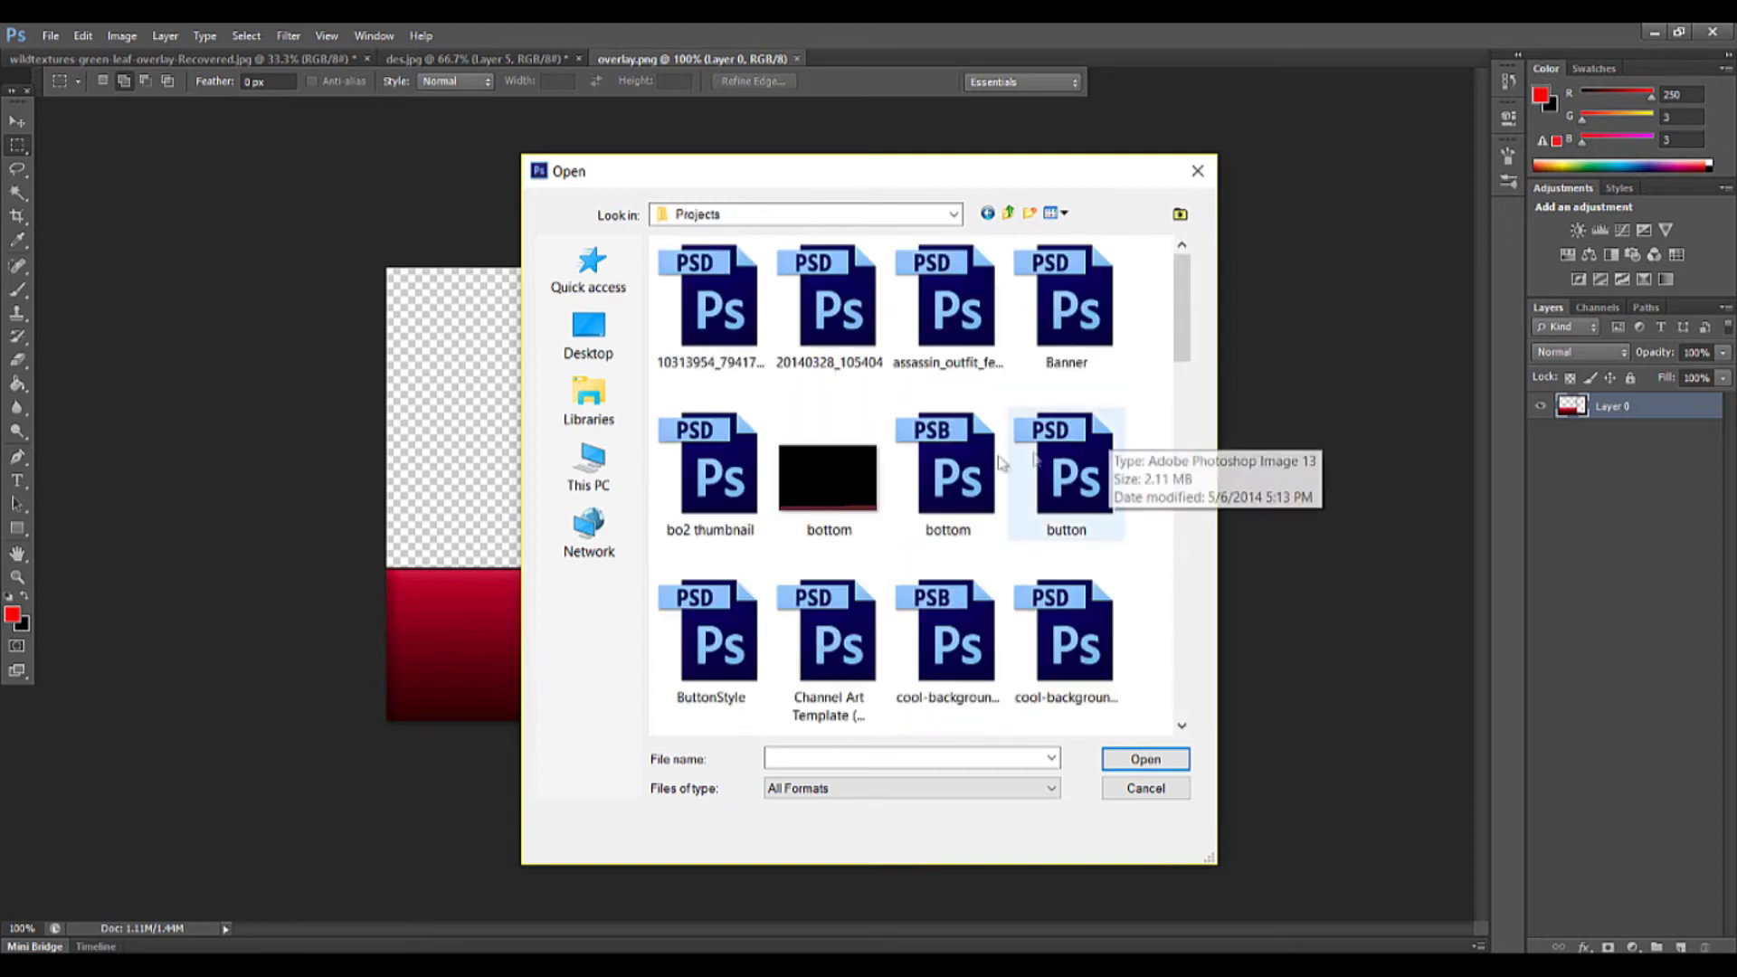
Find the new rs overlay PSB file among the saved projects and open it
{"action": "scroll", "coordinate": [1116, 444], "scroll_direction": "down", "scroll_amount": 5}
{"action": "scroll", "coordinate": [1115, 593], "scroll_direction": "down", "scroll_amount": 10}
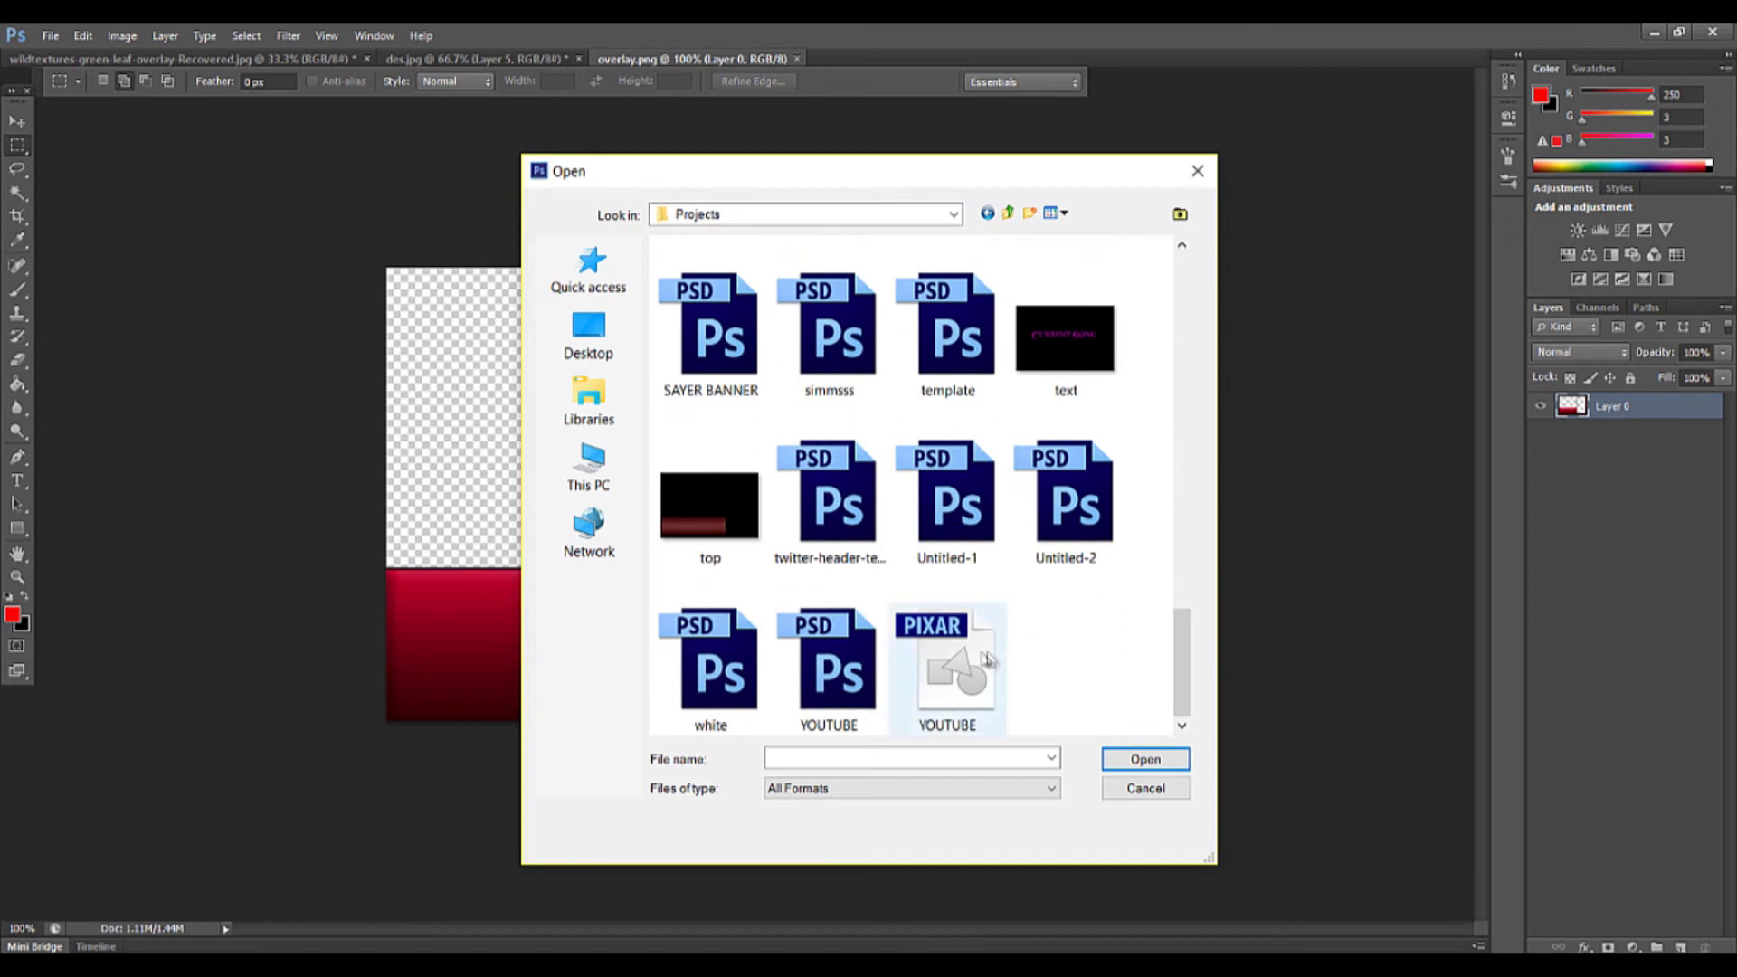
{"action": "scroll", "coordinate": [695, 478], "scroll_direction": "up", "scroll_amount": 3}
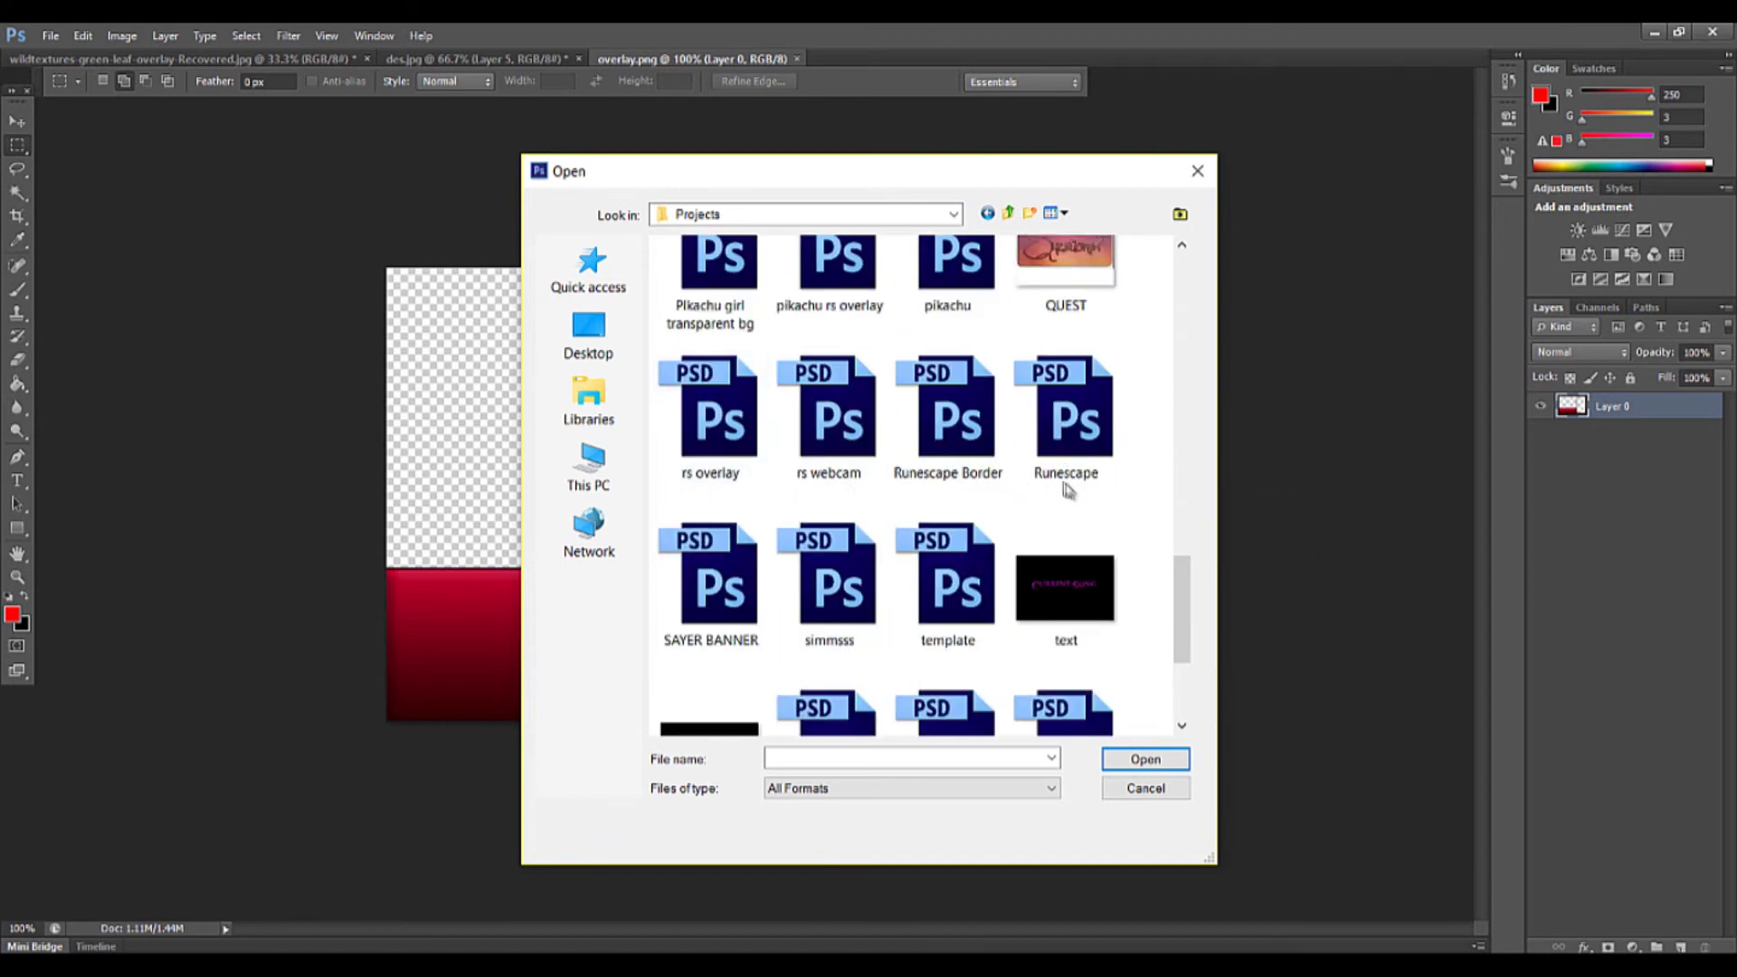
{"action": "scroll", "coordinate": [1066, 485], "scroll_direction": "up", "scroll_amount": 3}
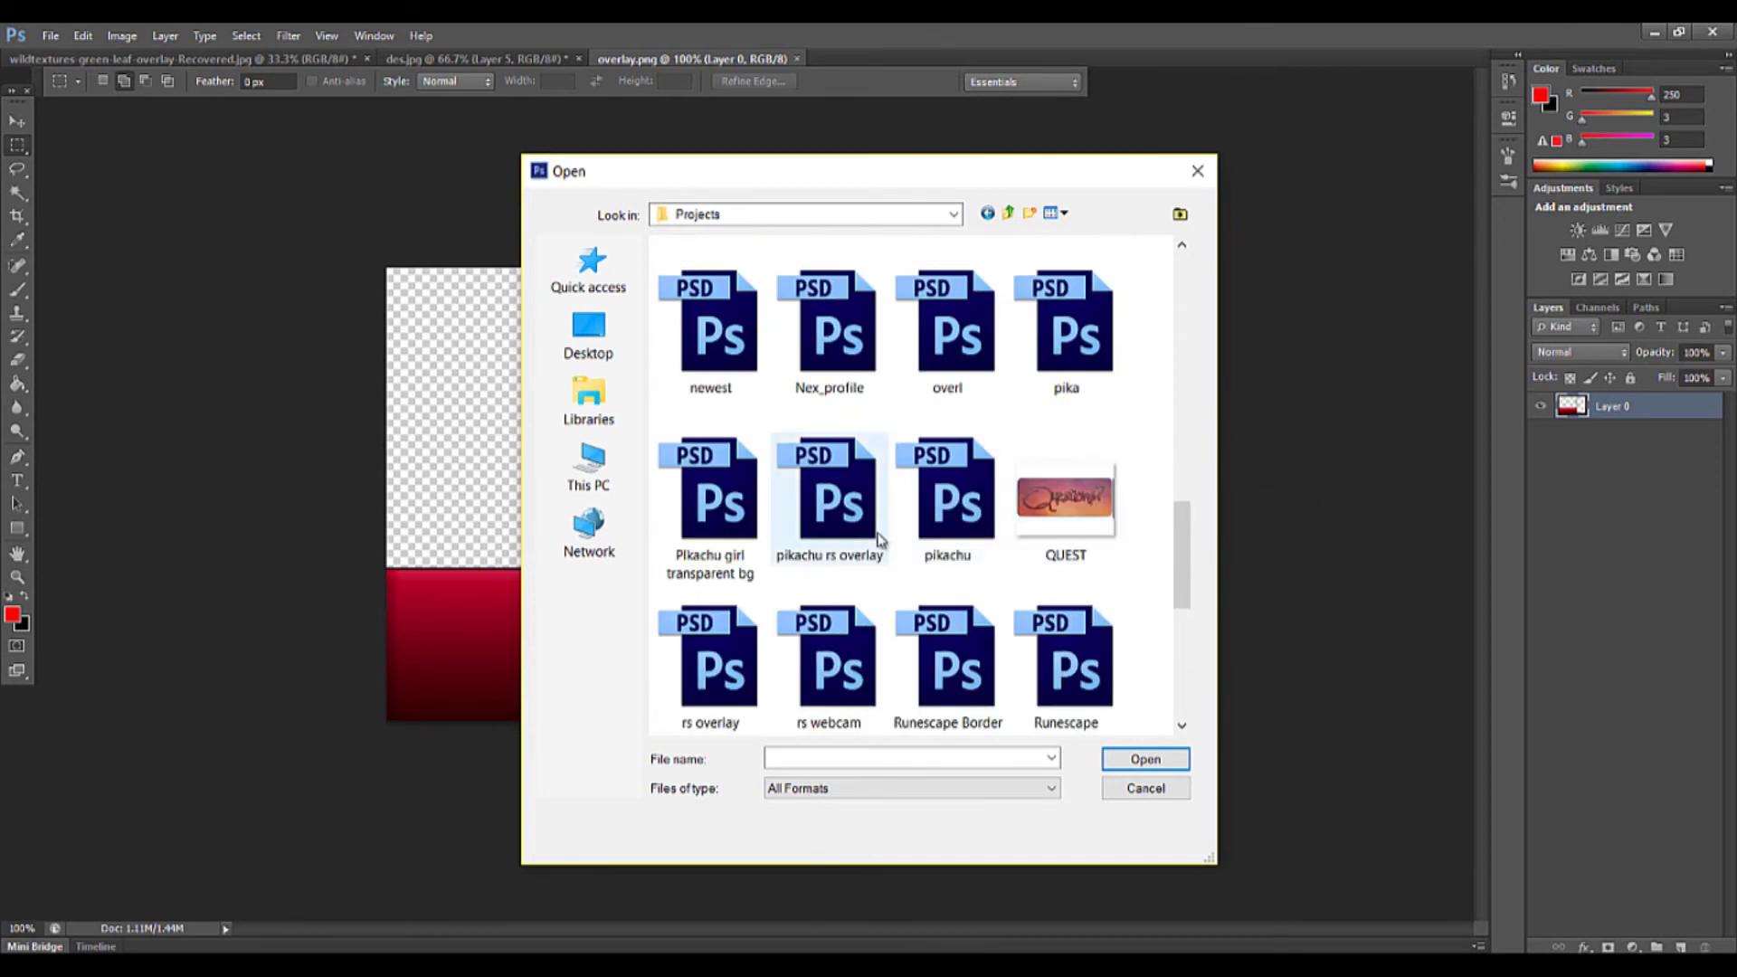
{"action": "scroll", "coordinate": [903, 492], "scroll_direction": "up", "scroll_amount": 3}
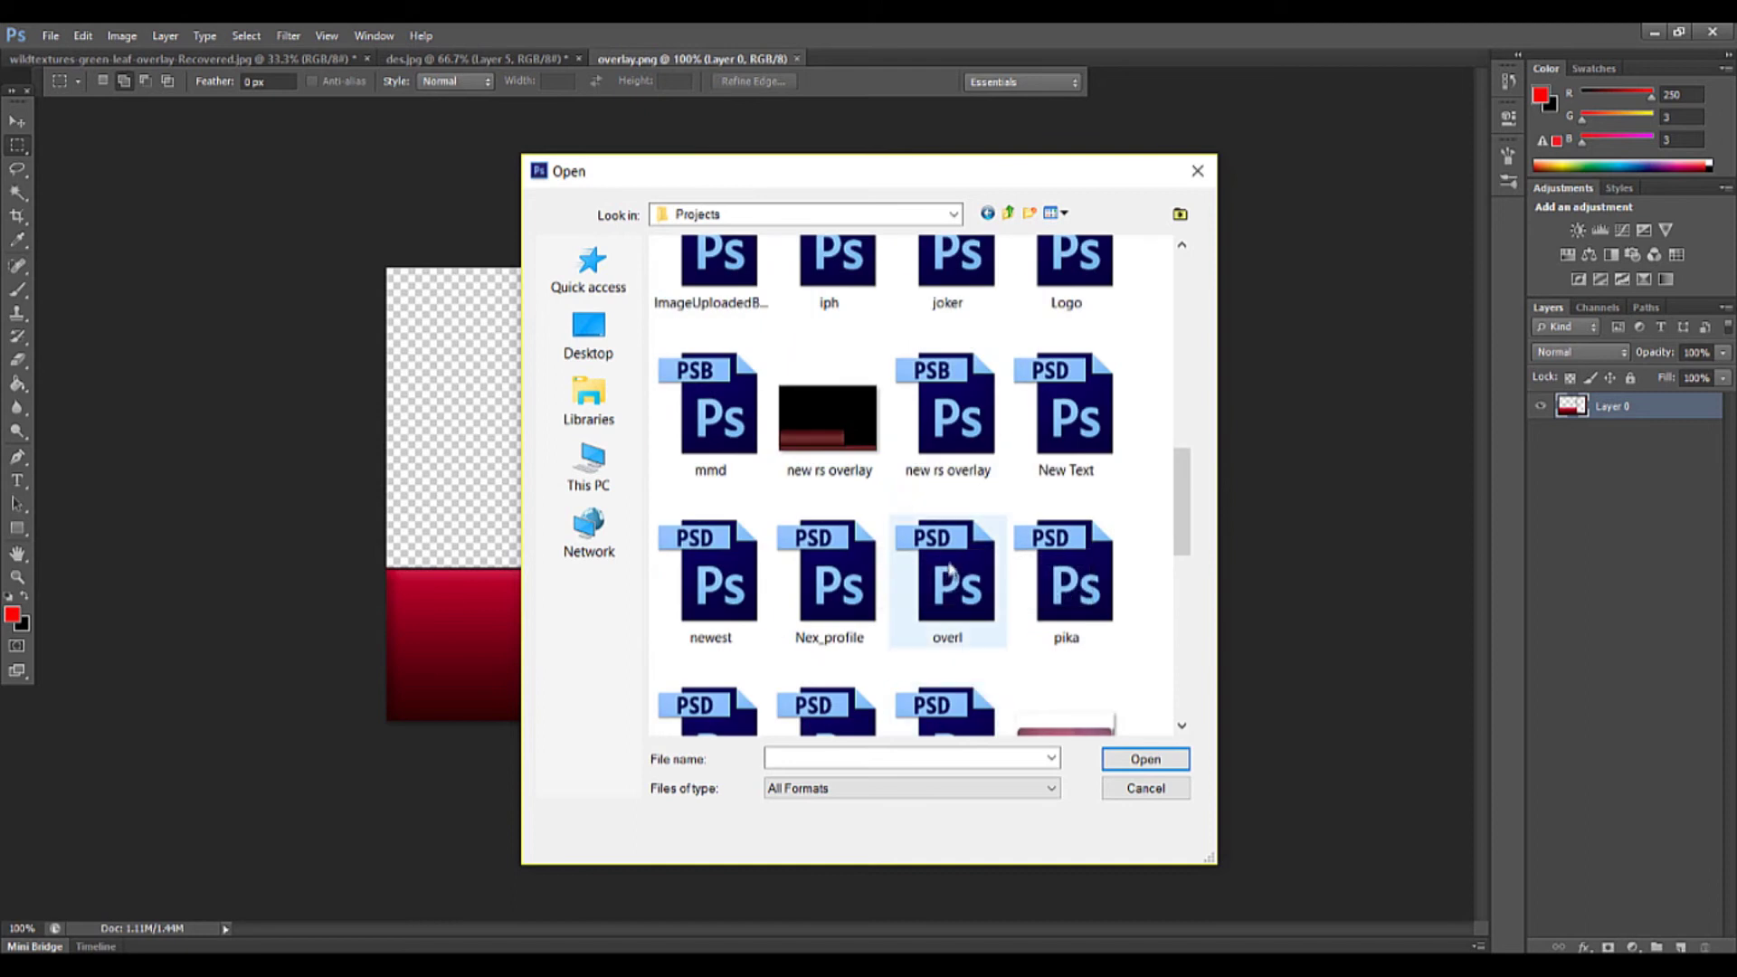
{"action": "double_click", "coordinate": [956, 468]}
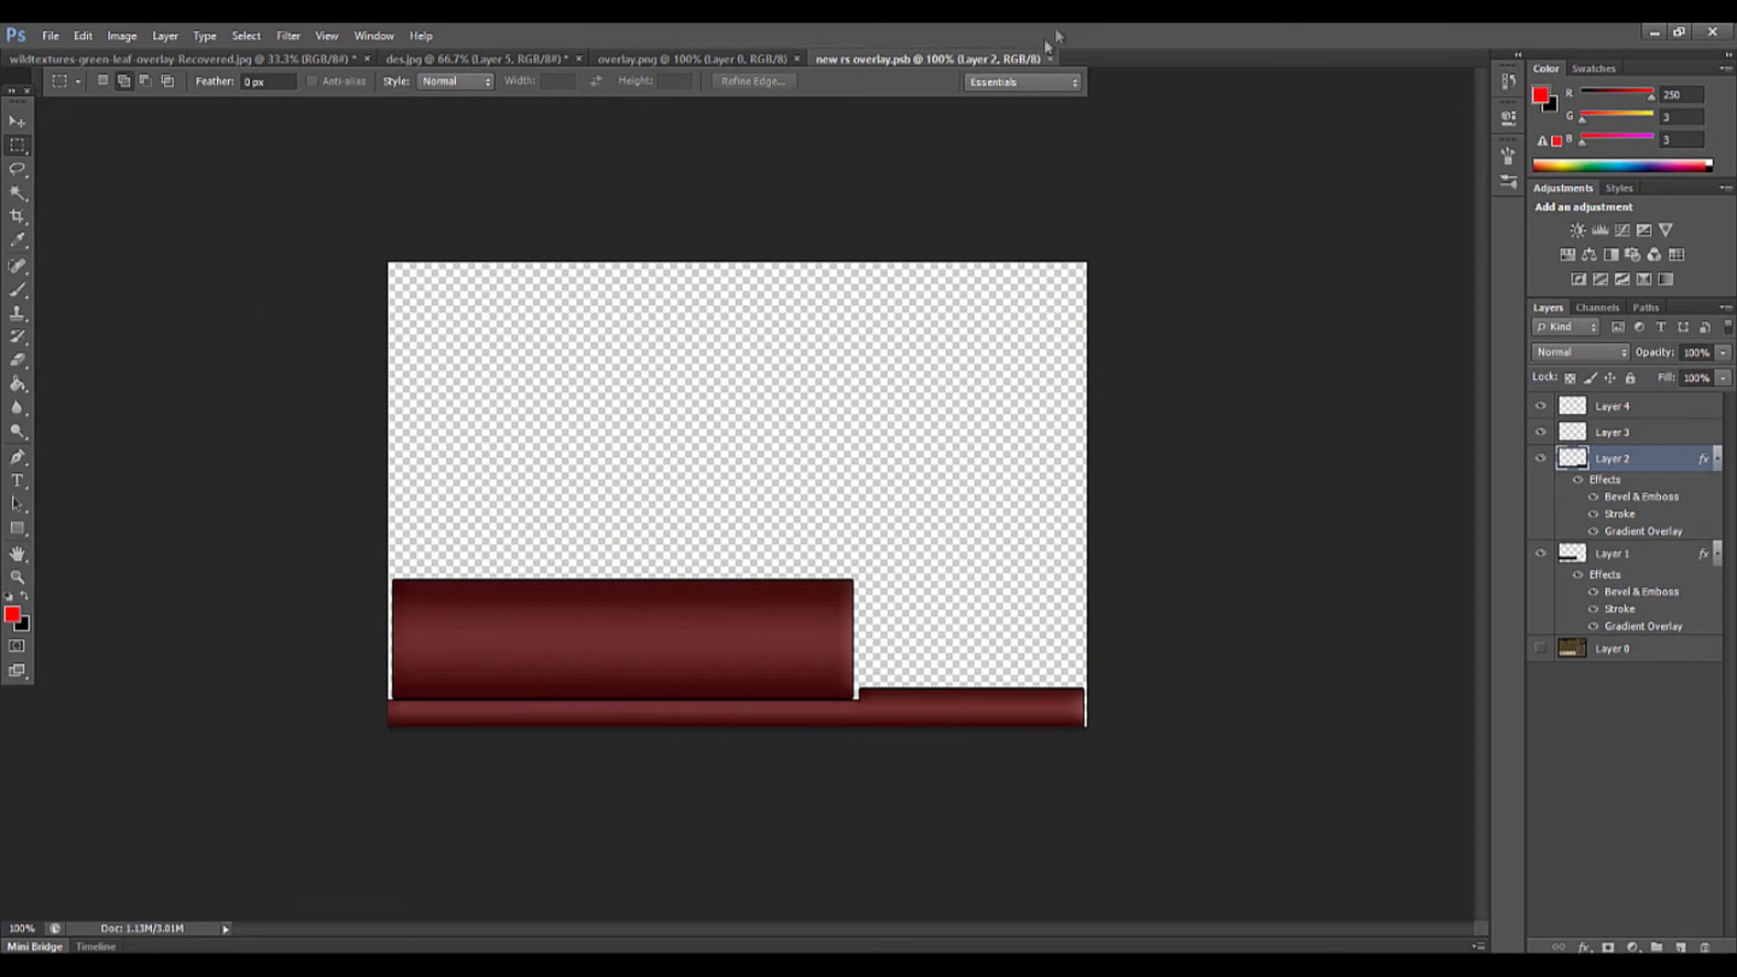
Close the new rs overlay document and start opening another file from the Projects folder
{"action": "left_click", "coordinate": [1051, 58]}
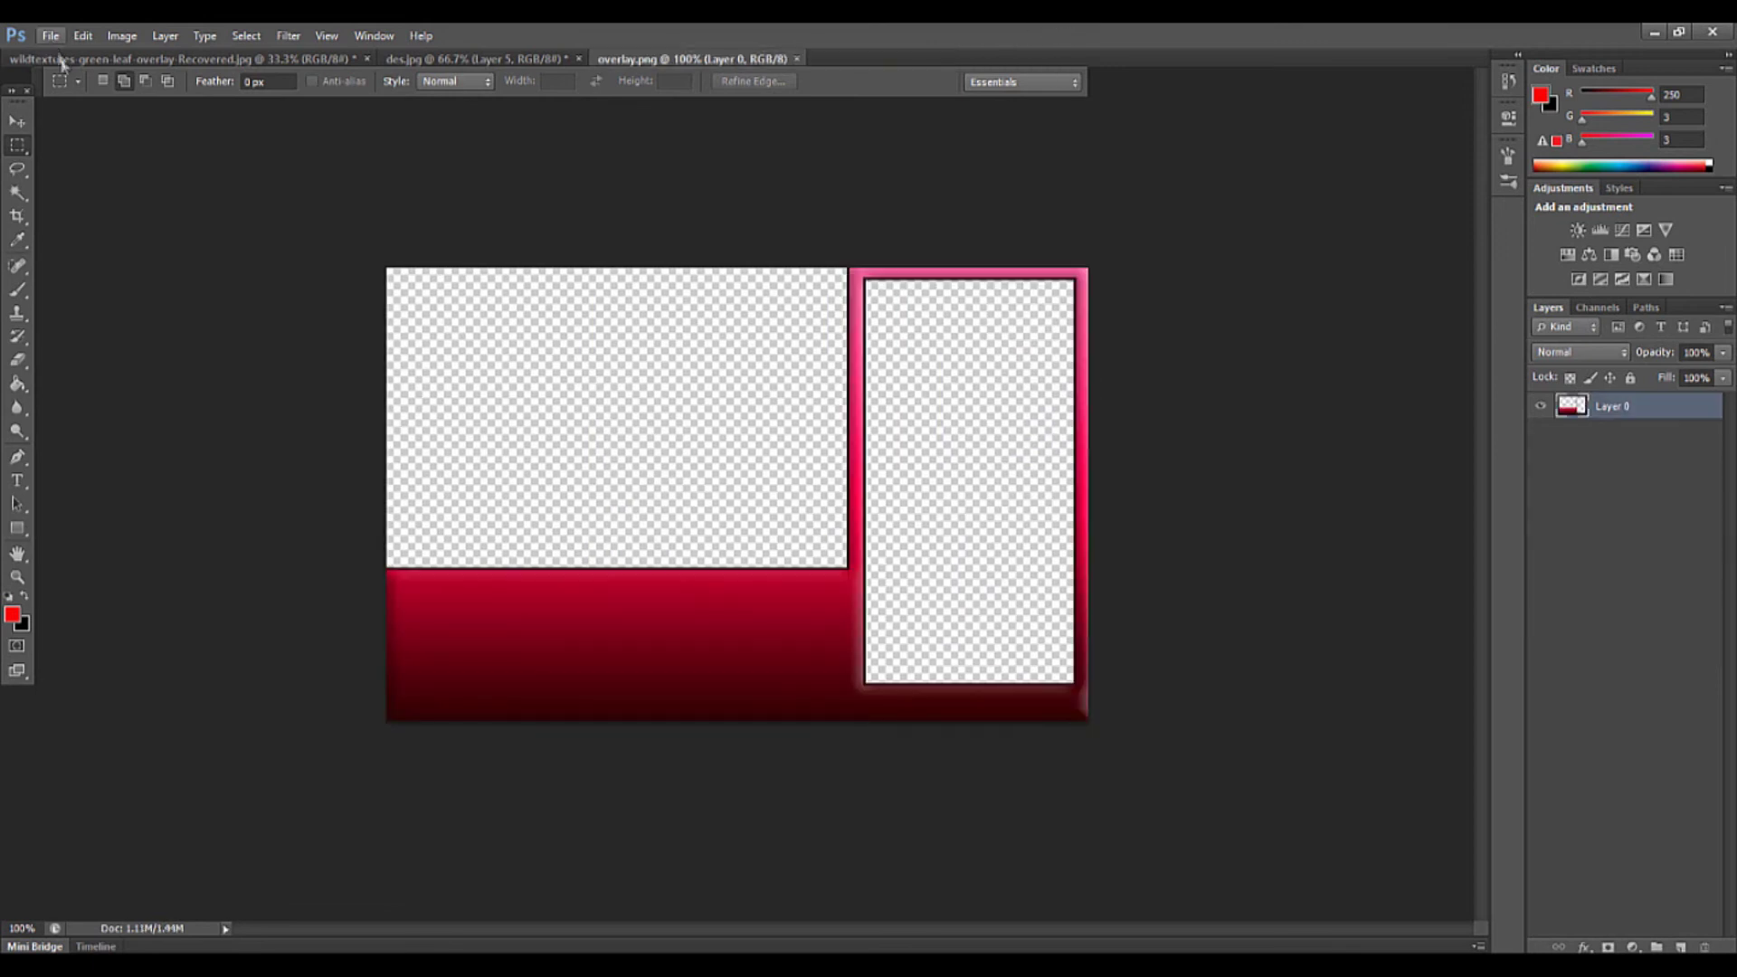
{"action": "double_click", "coordinate": [56, 36]}
{"action": "left_click", "coordinate": [57, 36]}
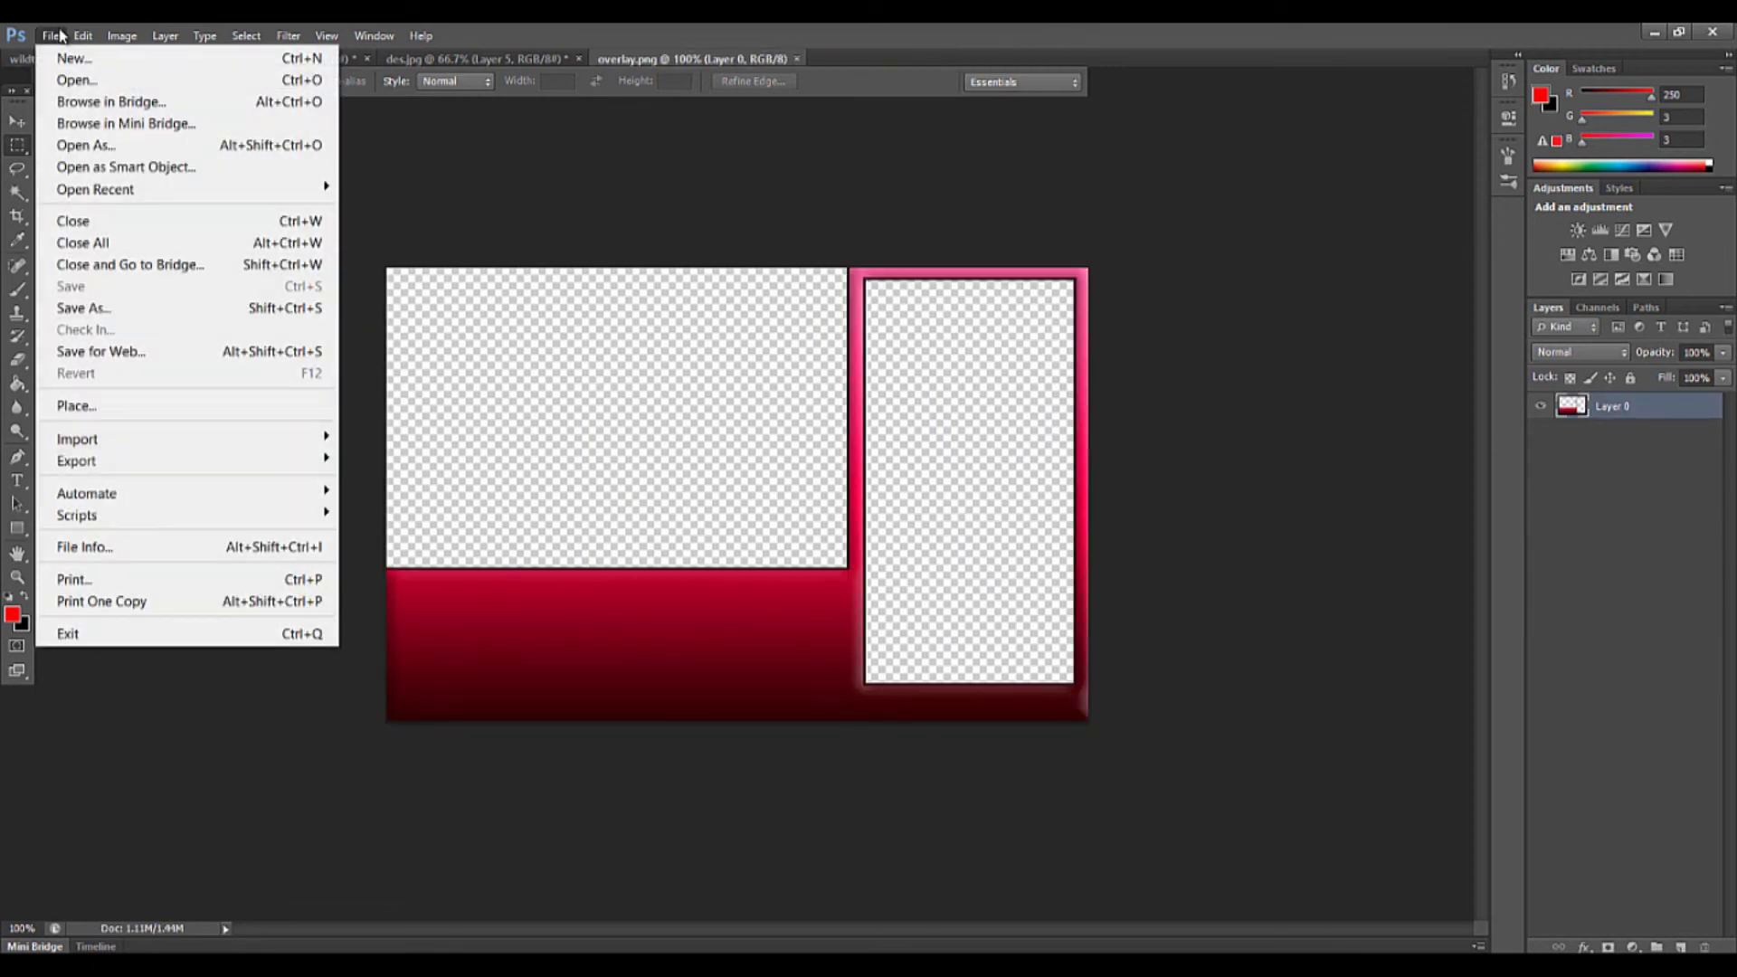
{"action": "left_click", "coordinate": [54, 76]}
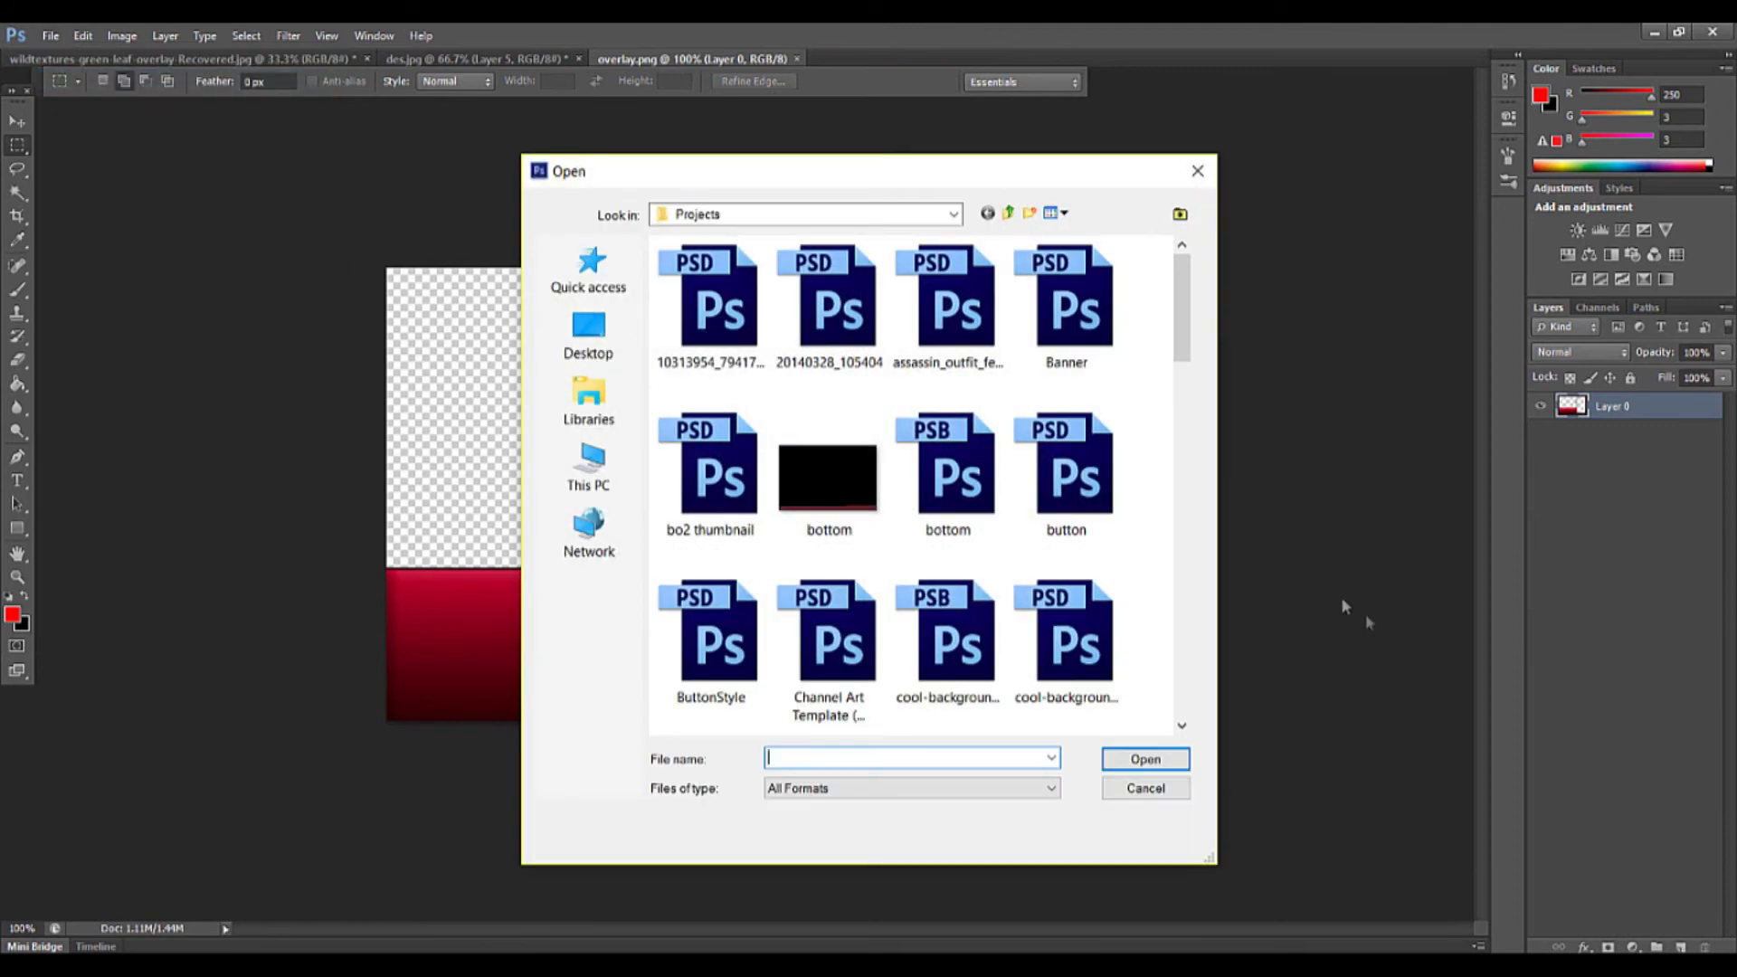
Browse the Projects folder for the pikachu rs overlay PSD and open it
{"action": "scroll", "coordinate": [1170, 469], "scroll_direction": "down", "scroll_amount": 5}
{"action": "scroll", "coordinate": [1170, 468], "scroll_direction": "down", "scroll_amount": 5}
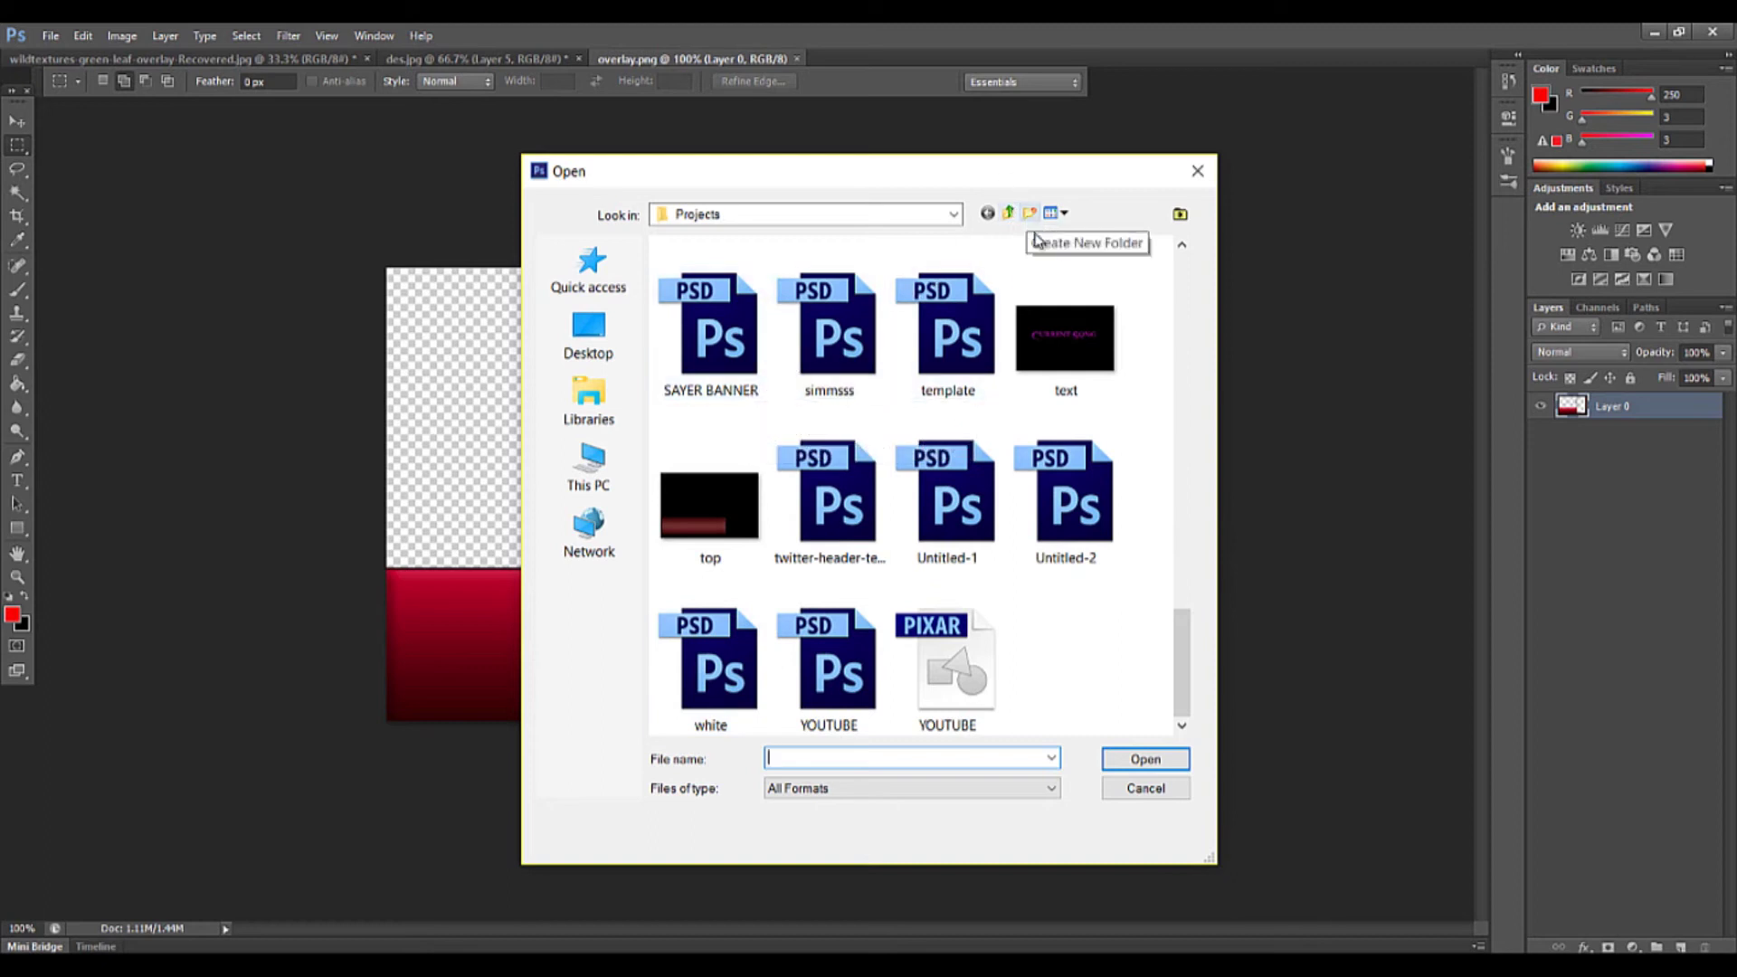
{"action": "left_click", "coordinate": [1065, 214]}
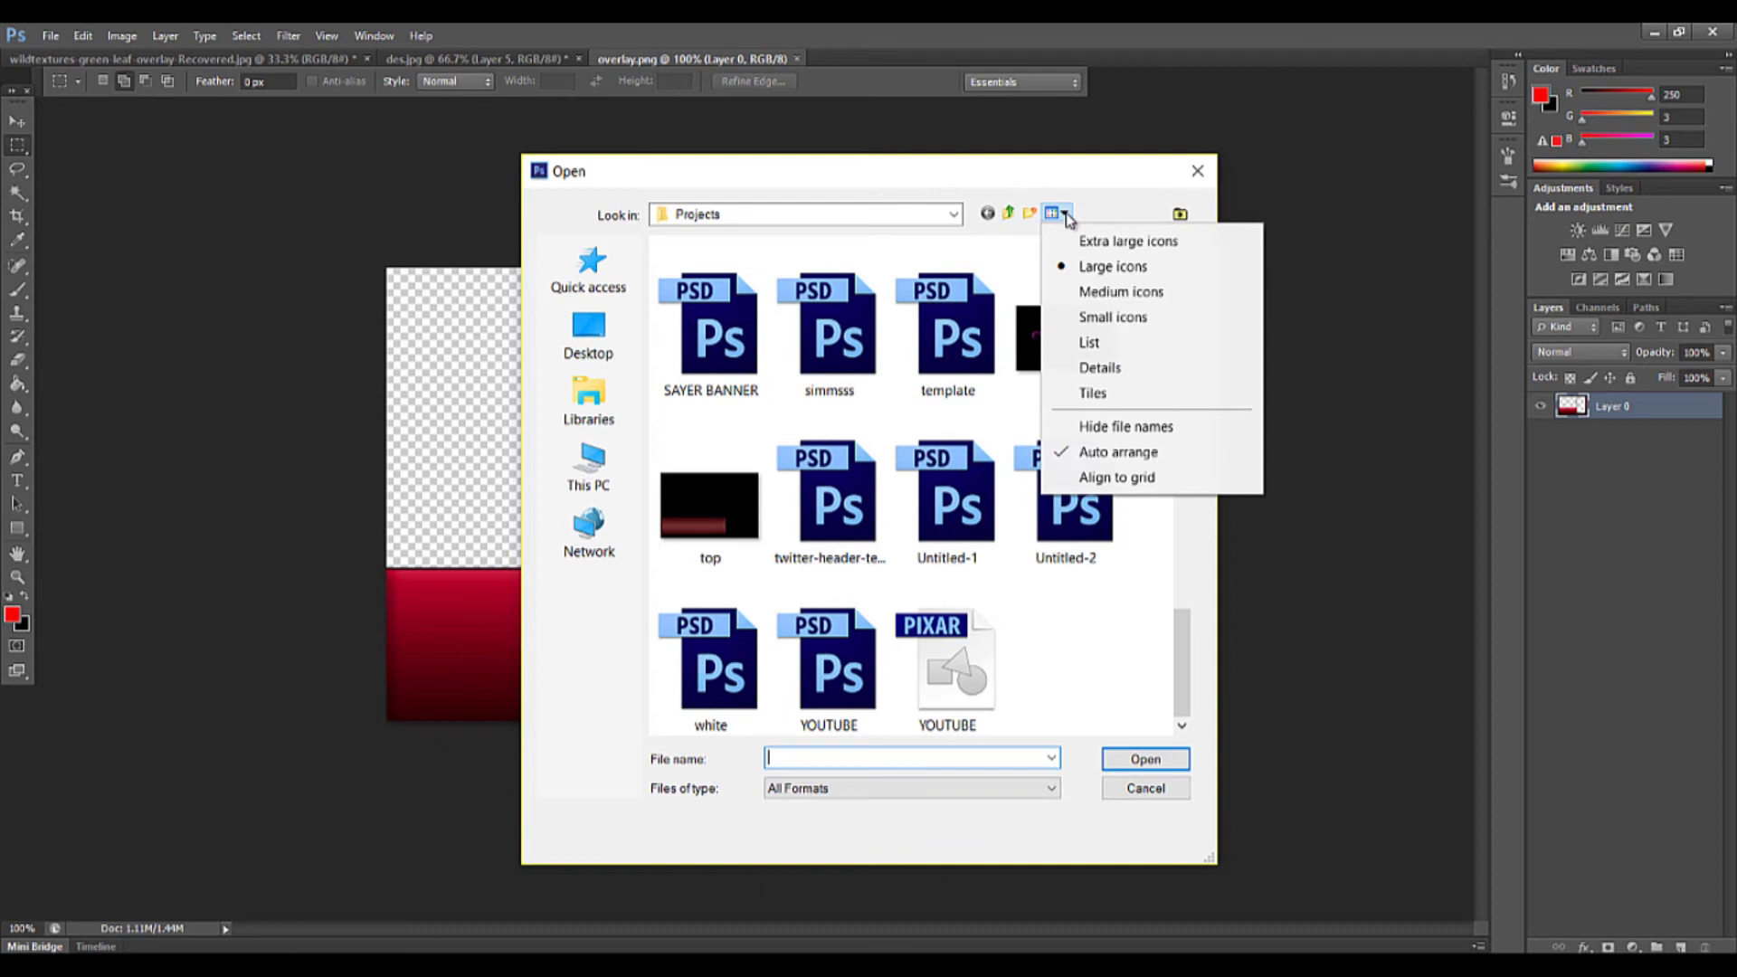
{"action": "left_click", "coordinate": [1095, 670]}
{"action": "scroll", "coordinate": [1095, 670], "scroll_direction": "up", "scroll_amount": 3}
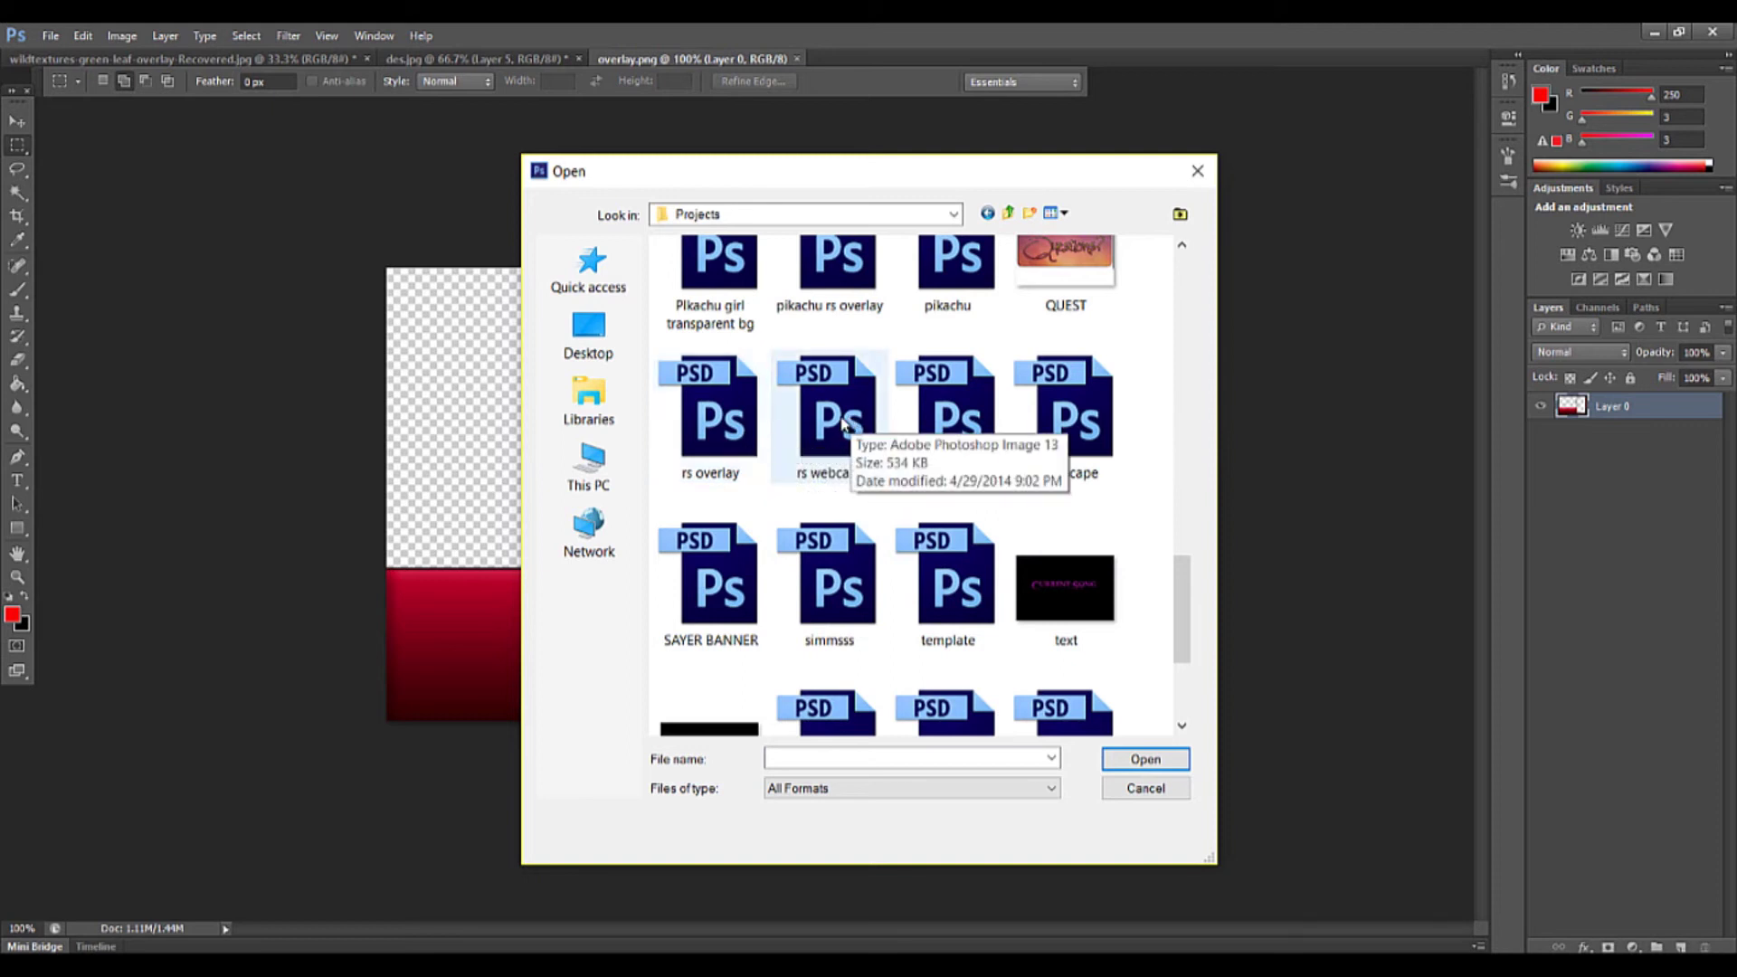
{"action": "scroll", "coordinate": [941, 473], "scroll_direction": "up", "scroll_amount": 3}
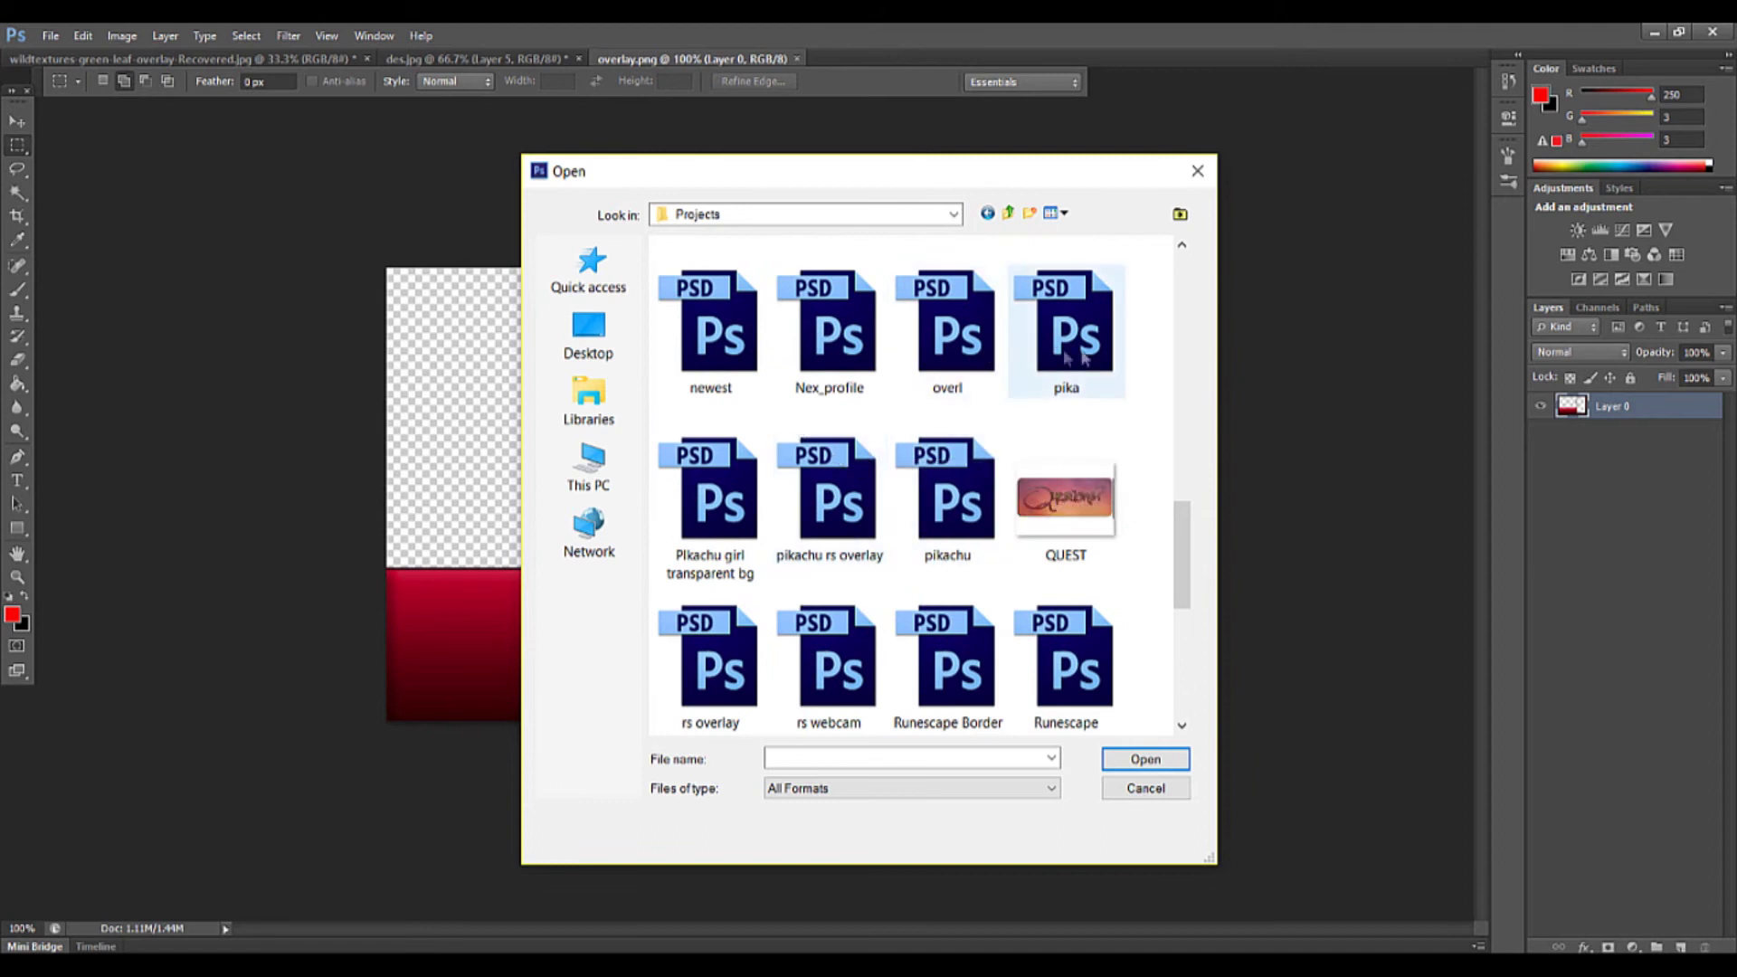
{"action": "scroll", "coordinate": [968, 398], "scroll_direction": "up", "scroll_amount": 6}
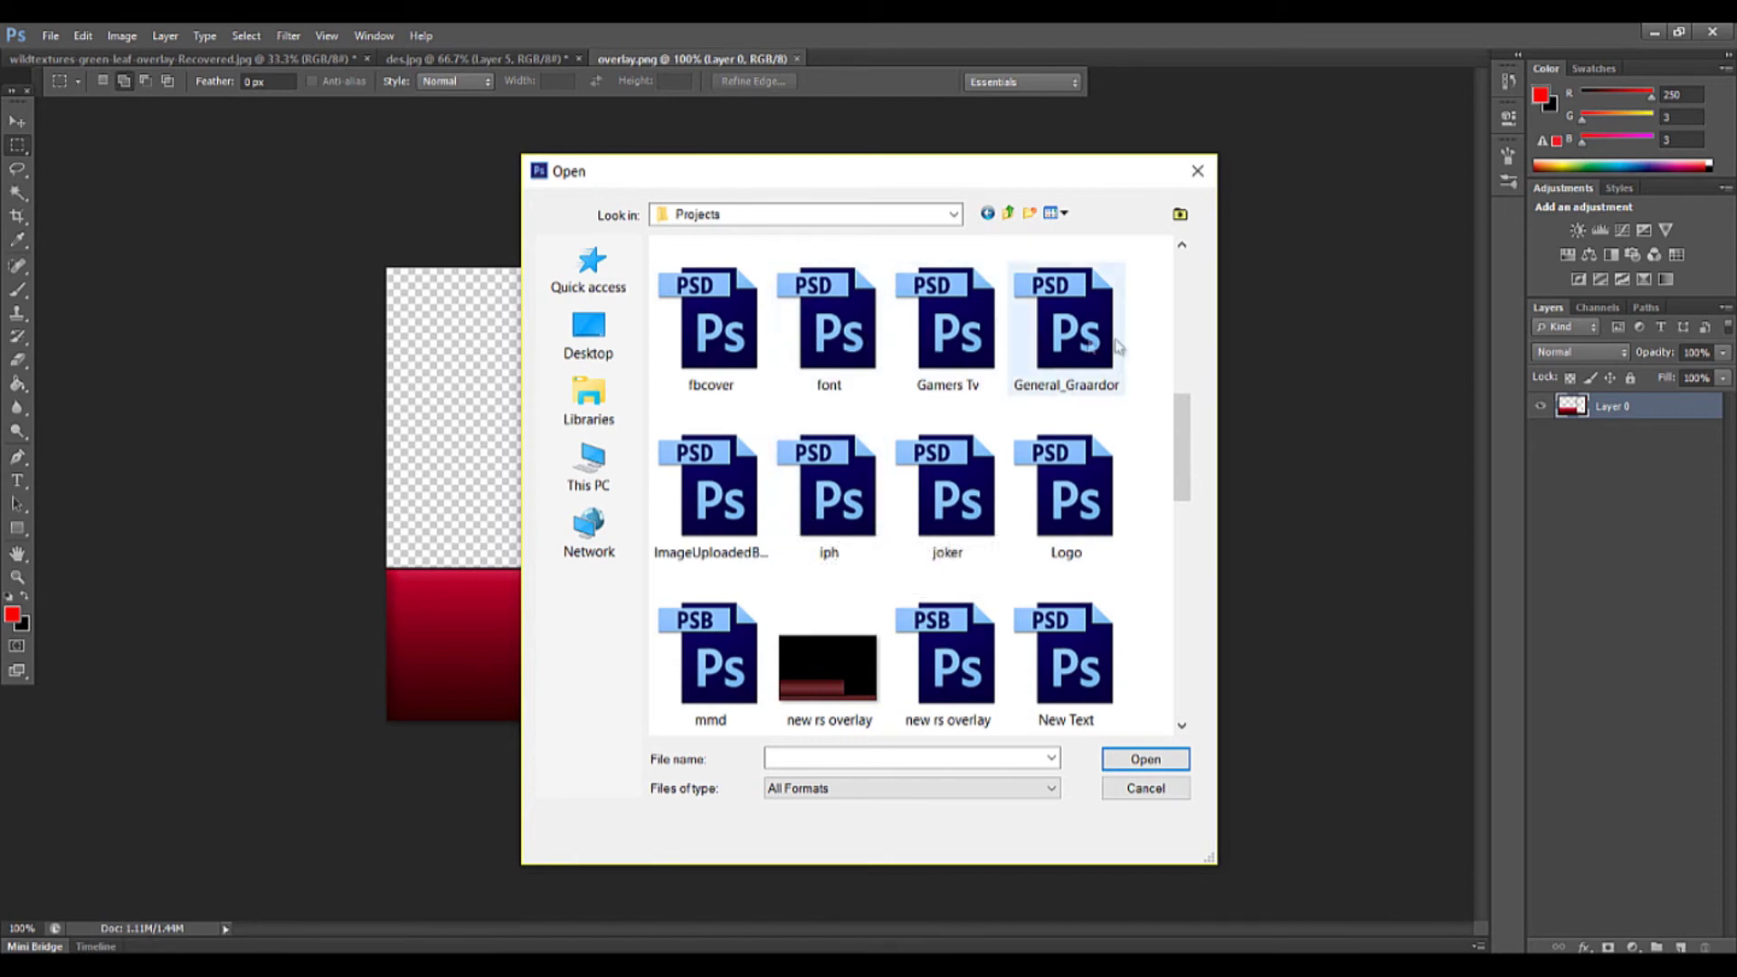
{"action": "scroll", "coordinate": [1022, 393], "scroll_direction": "up", "scroll_amount": 3}
{"action": "scroll", "coordinate": [891, 358], "scroll_direction": "up", "scroll_amount": 5}
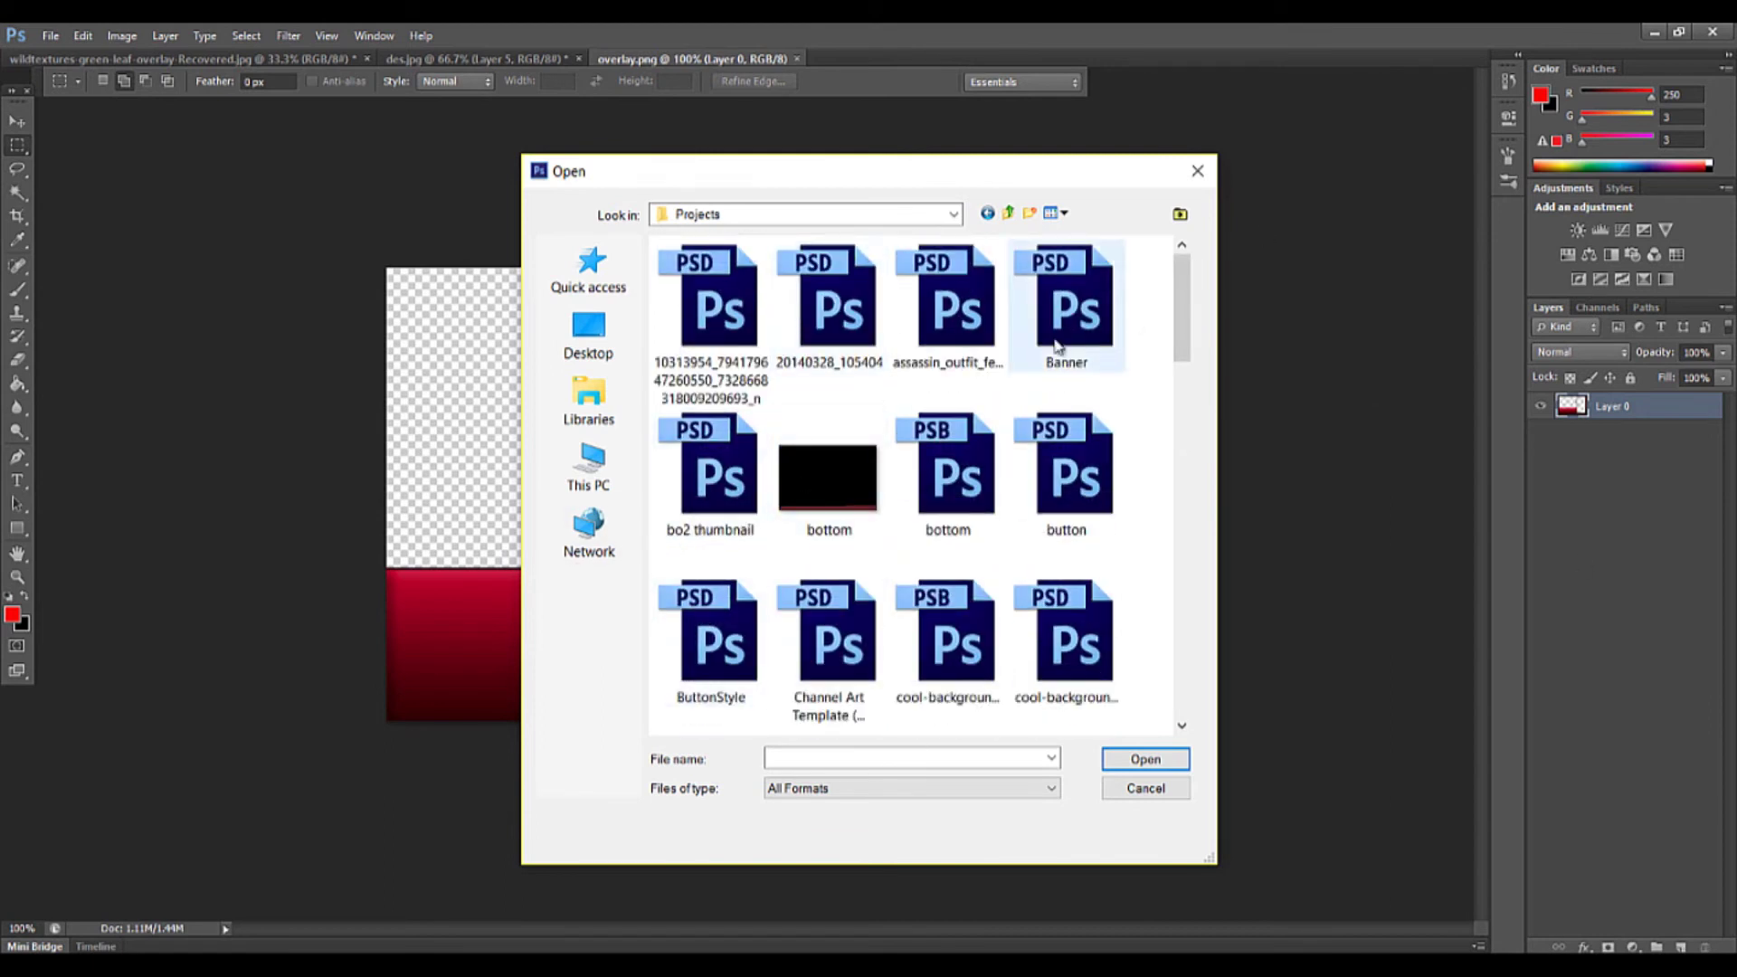
{"action": "scroll", "coordinate": [1067, 335], "scroll_direction": "down", "scroll_amount": 10}
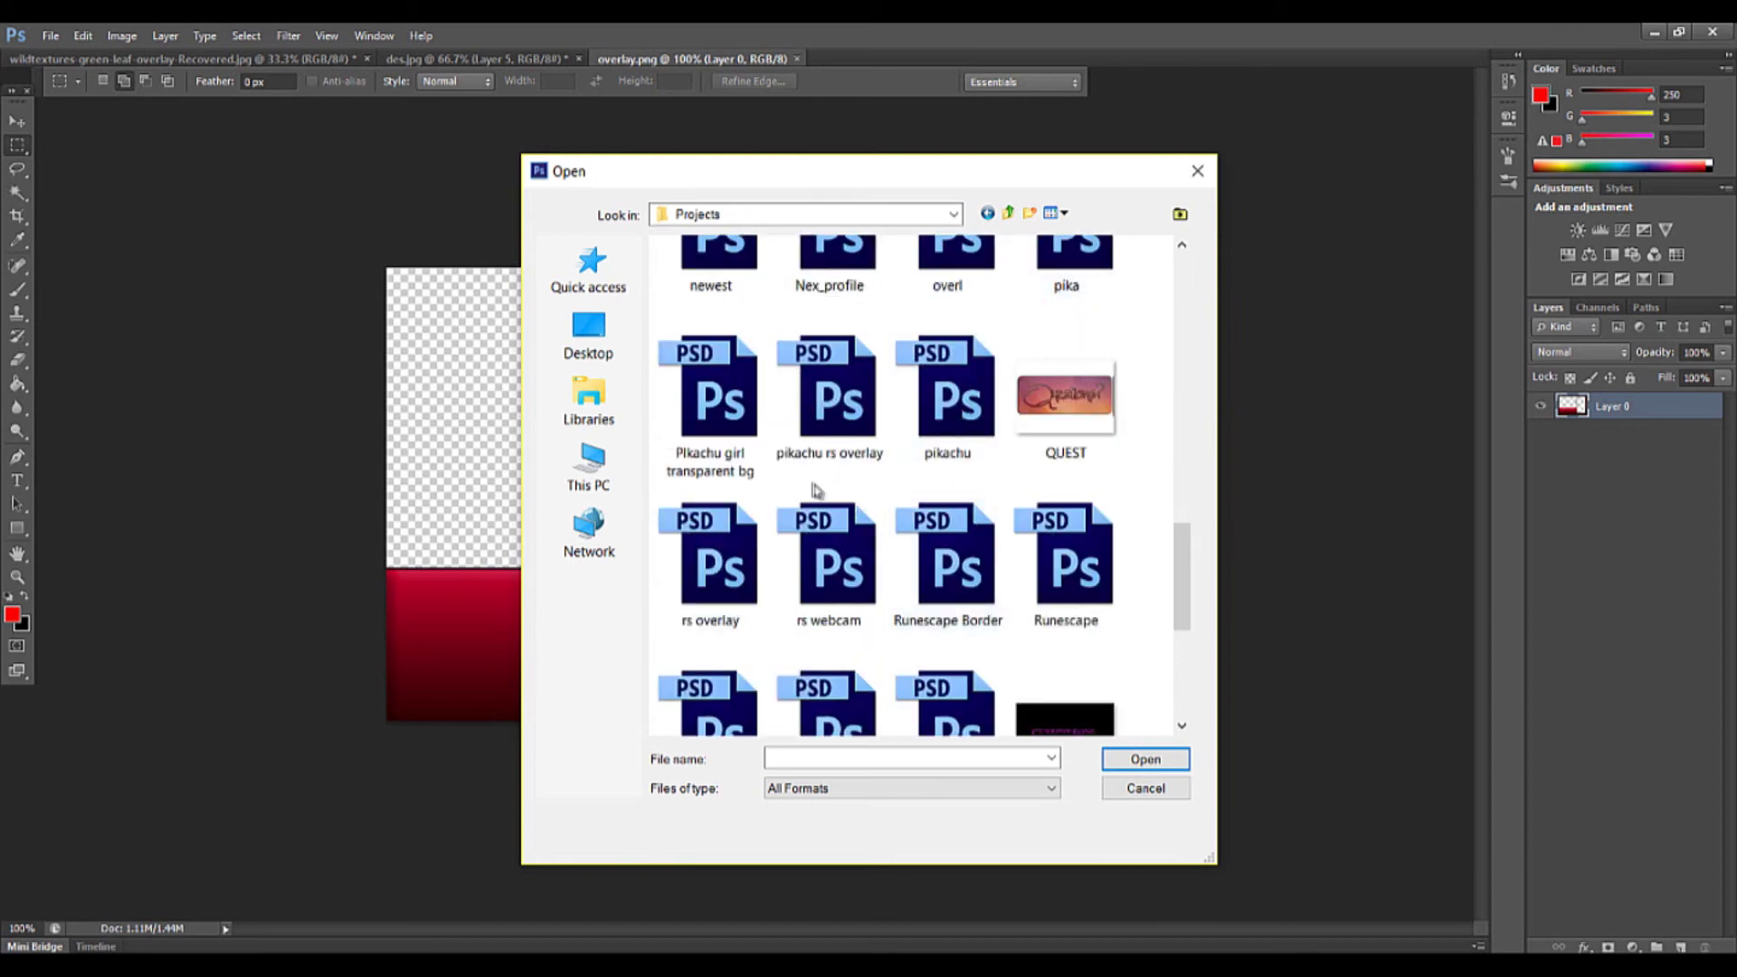
{"action": "double_click", "coordinate": [824, 429]}
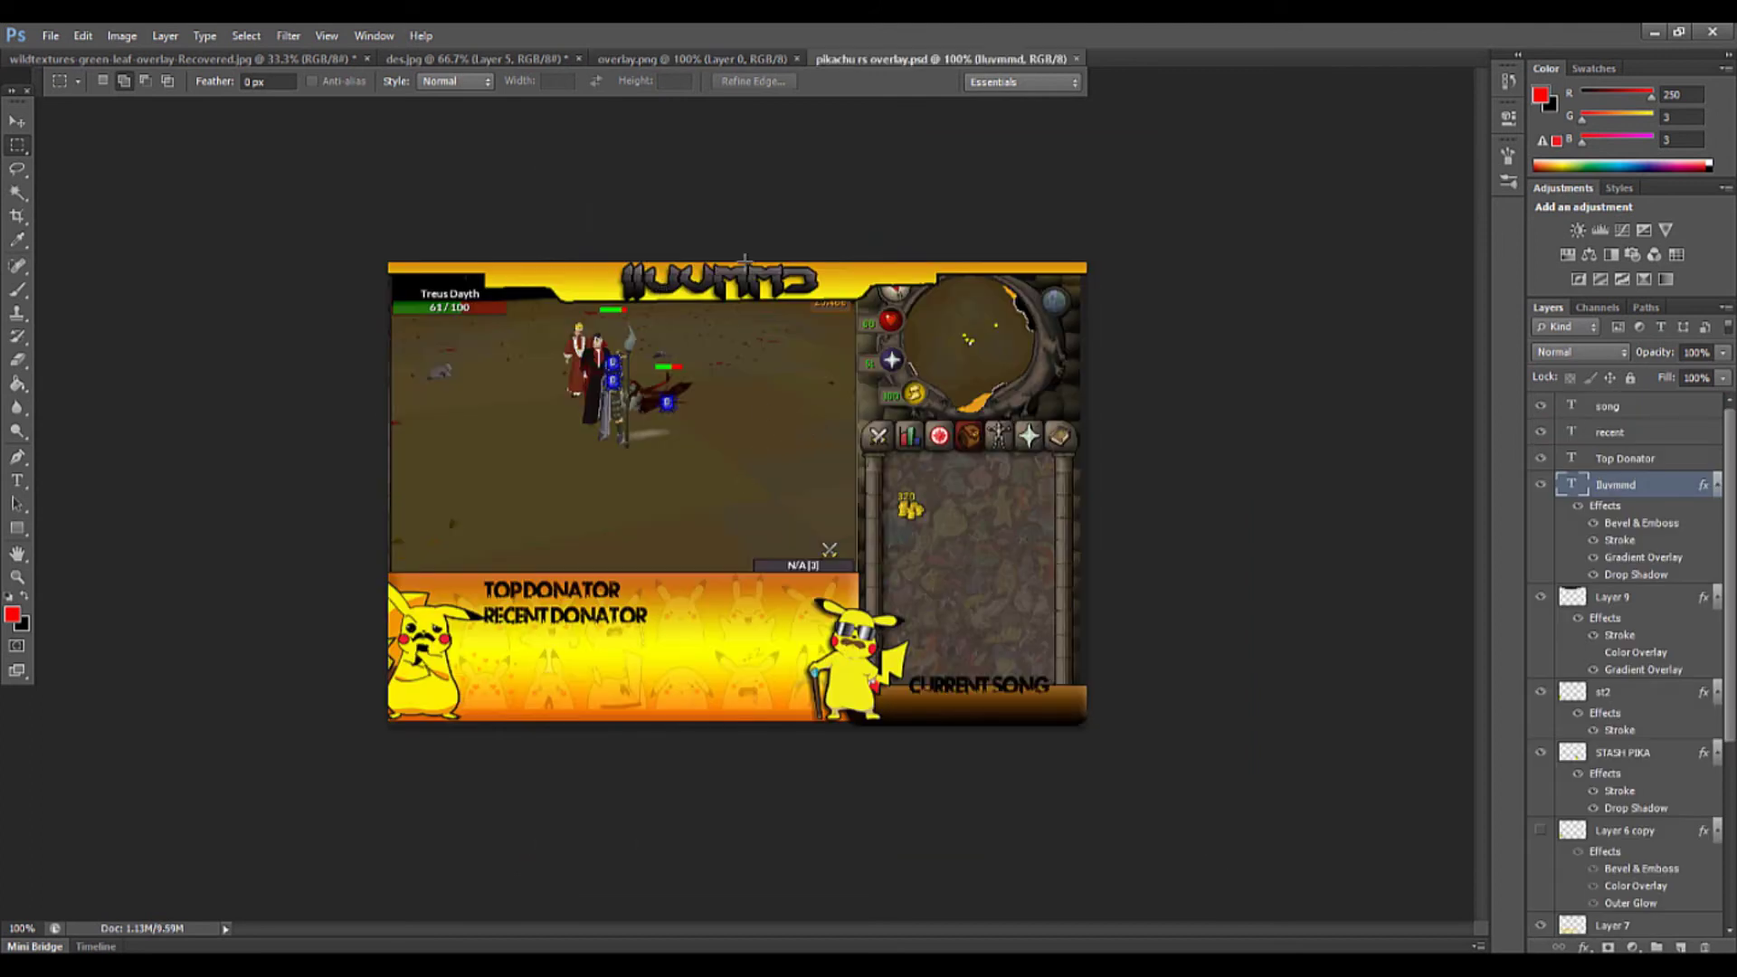
{"action": "left_click", "coordinate": [50, 36]}
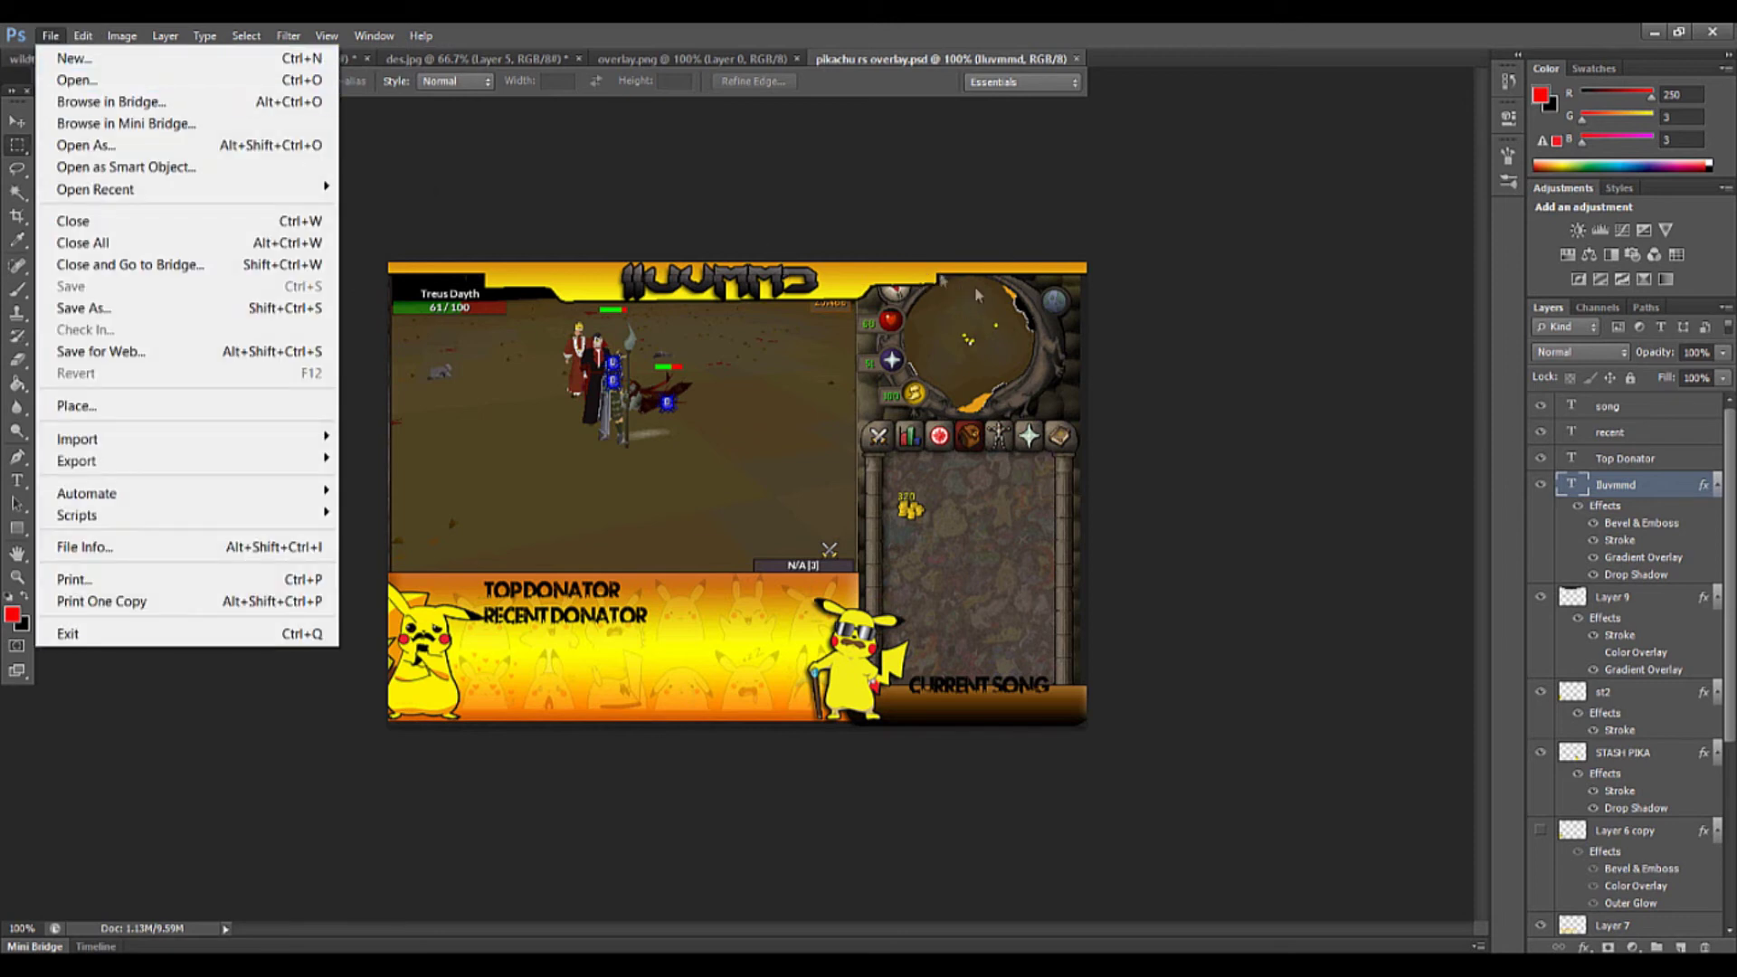
{"action": "left_click", "coordinate": [1294, 415]}
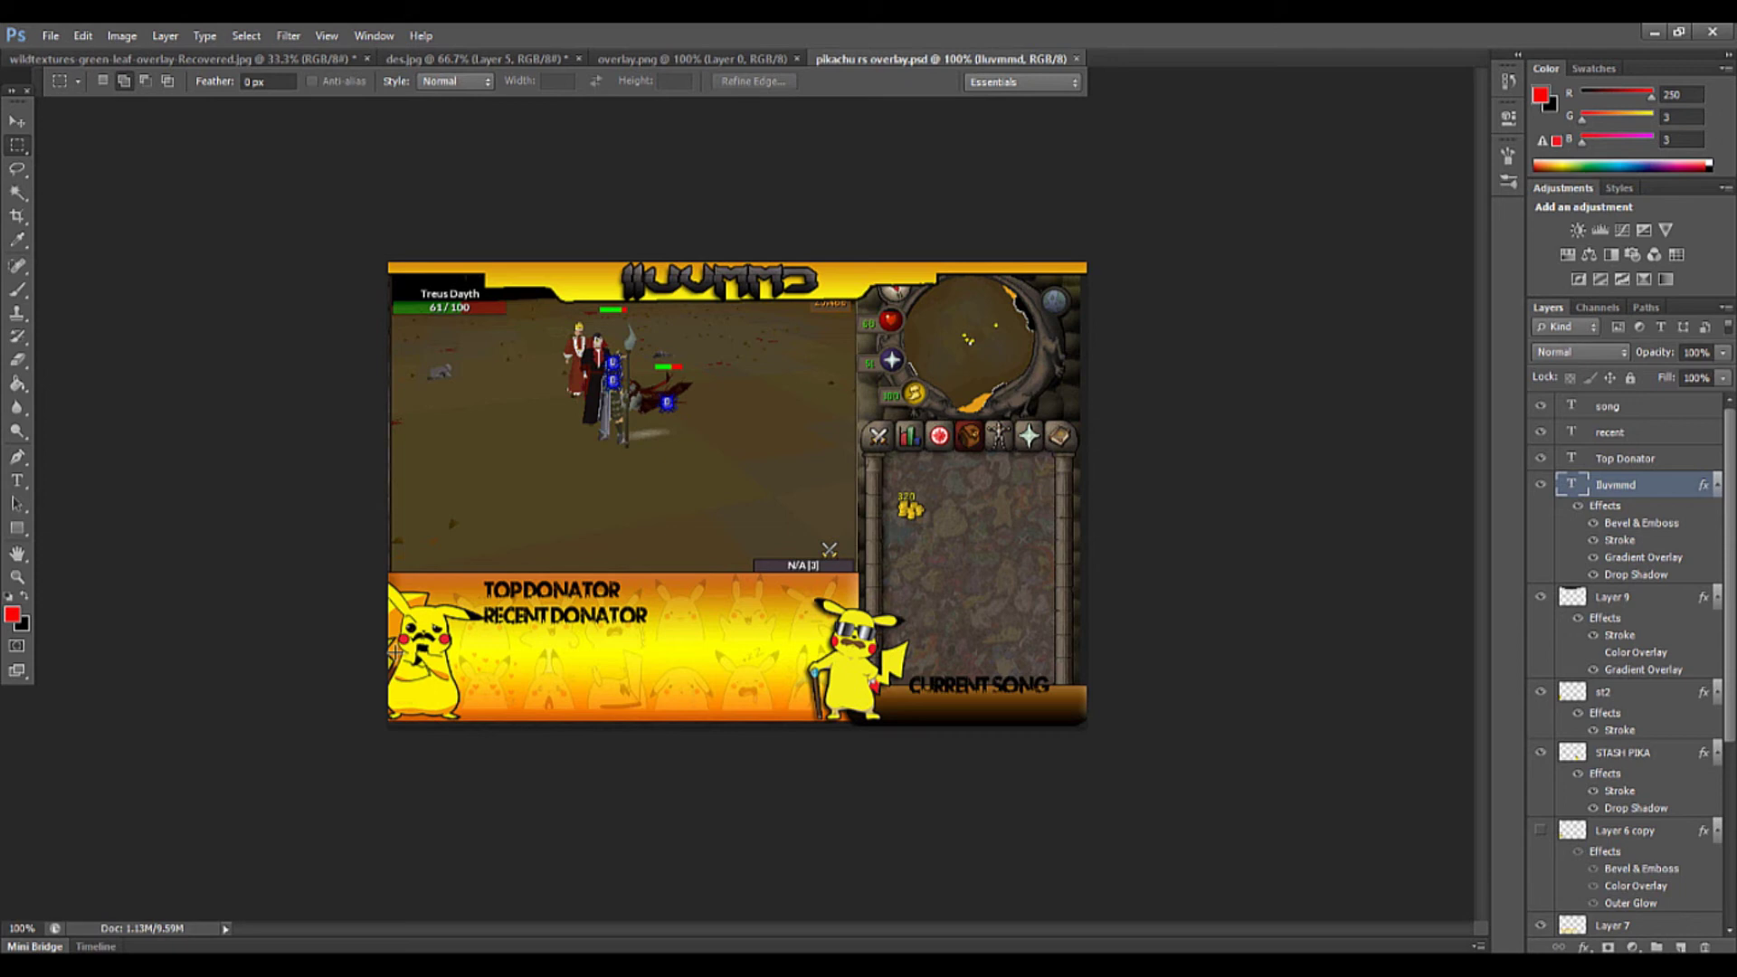
Activate the Magic Wand tool and open the image of the girl in the Pikachu hood from the NPCS folder
{"action": "left_click", "coordinate": [17, 192]}
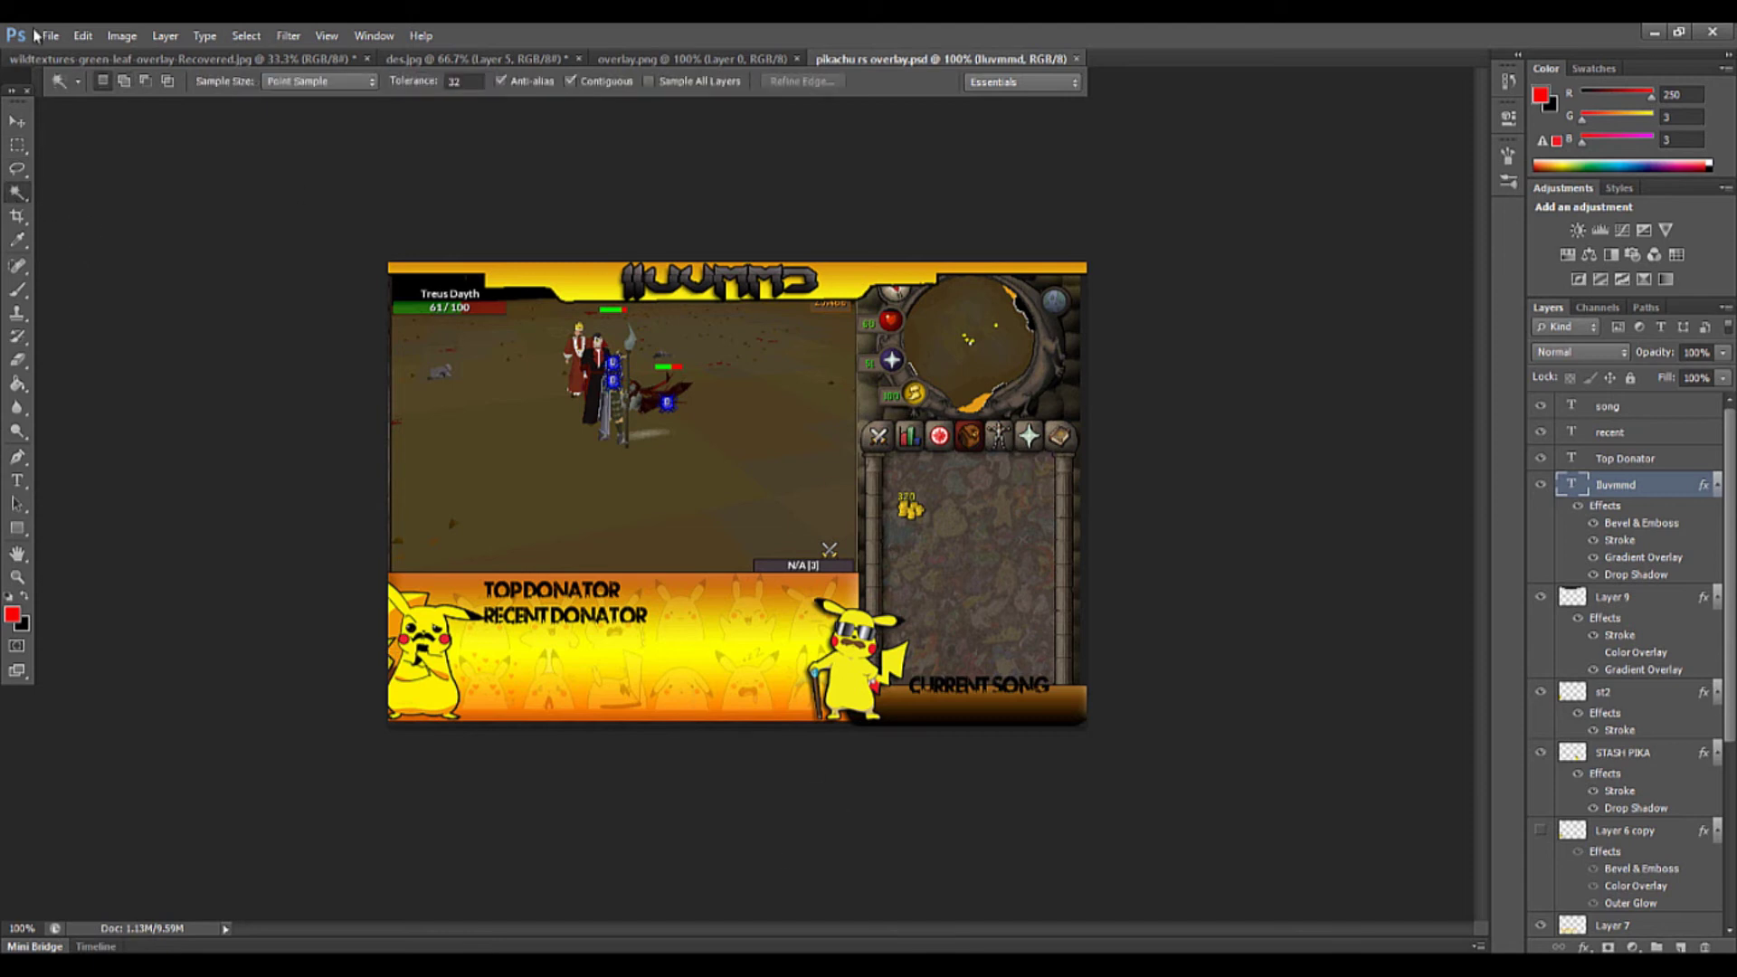
{"action": "left_click", "coordinate": [36, 36]}
{"action": "left_click", "coordinate": [62, 76]}
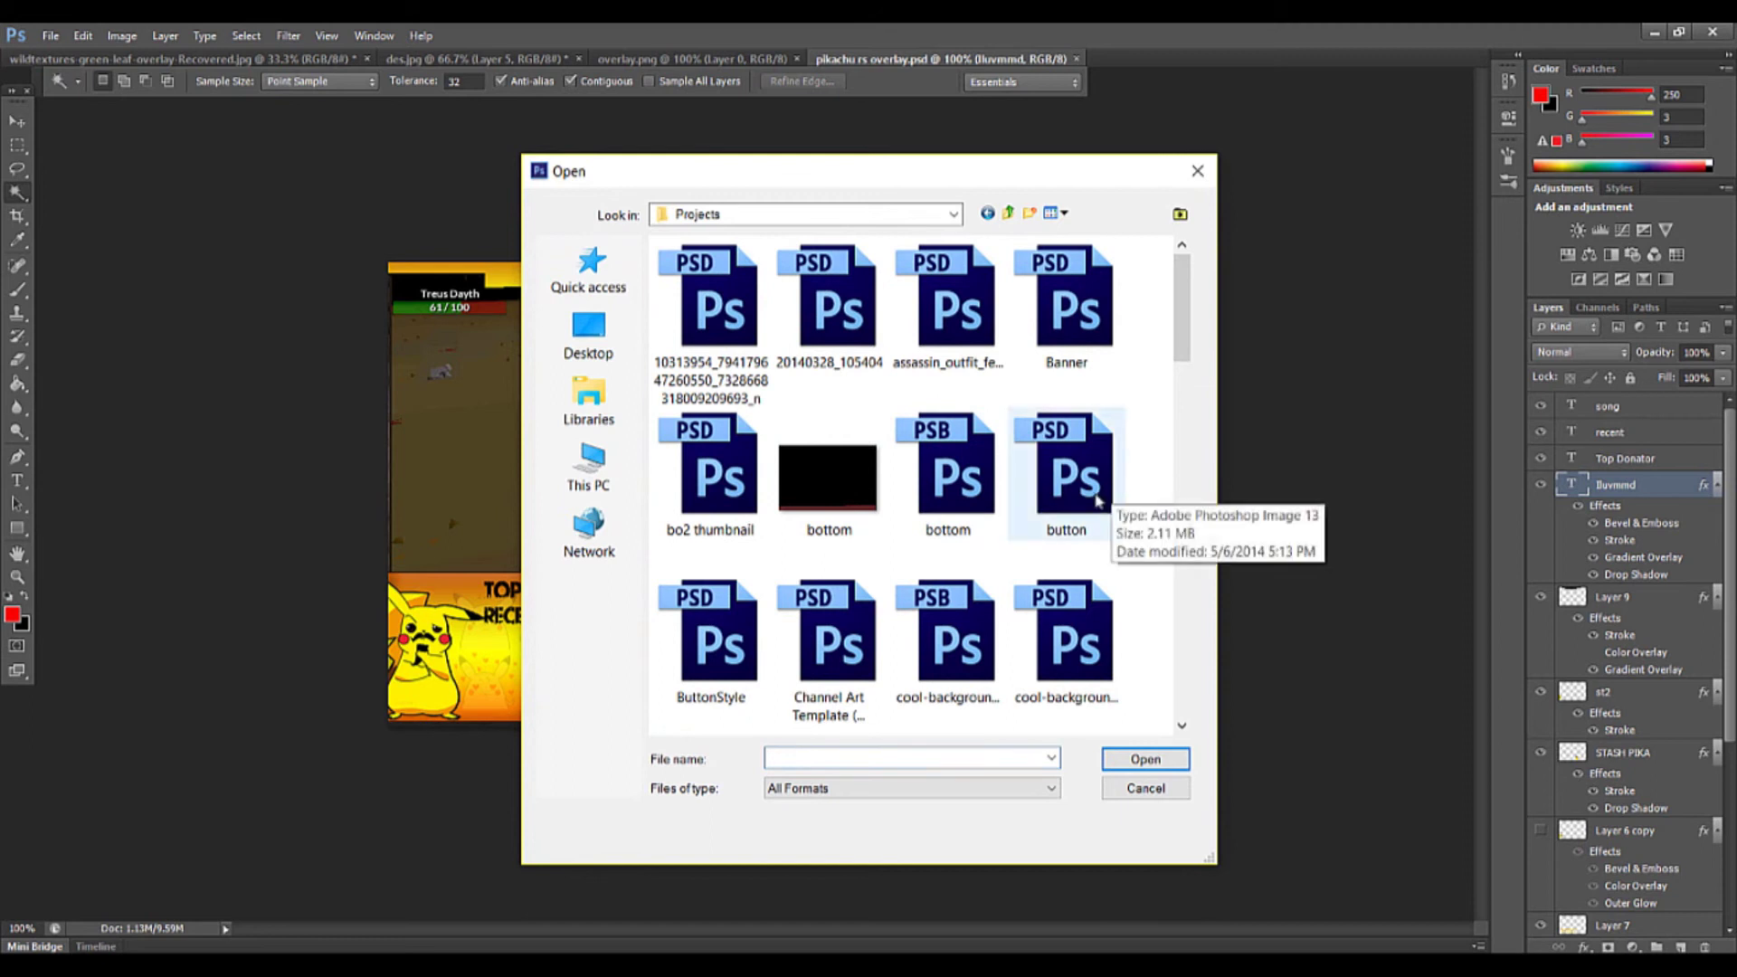
{"action": "key", "text": "BackSpace"}
{"action": "double_click", "coordinate": [865, 494]}
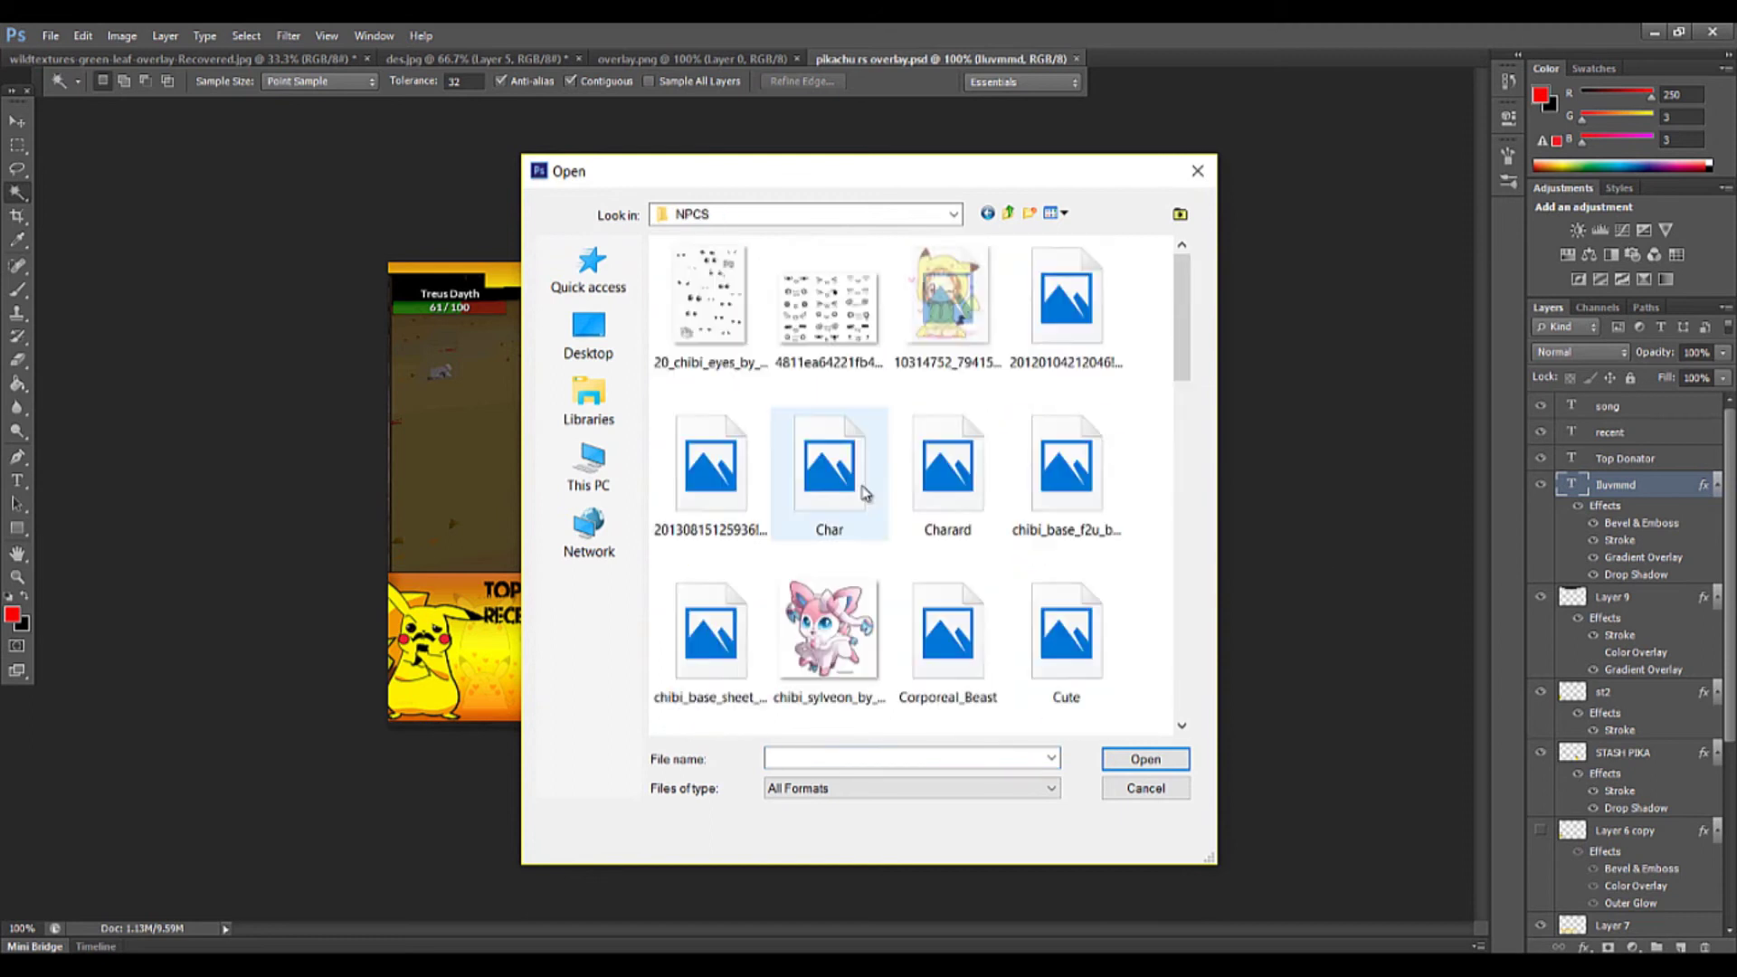
{"action": "double_click", "coordinate": [963, 357]}
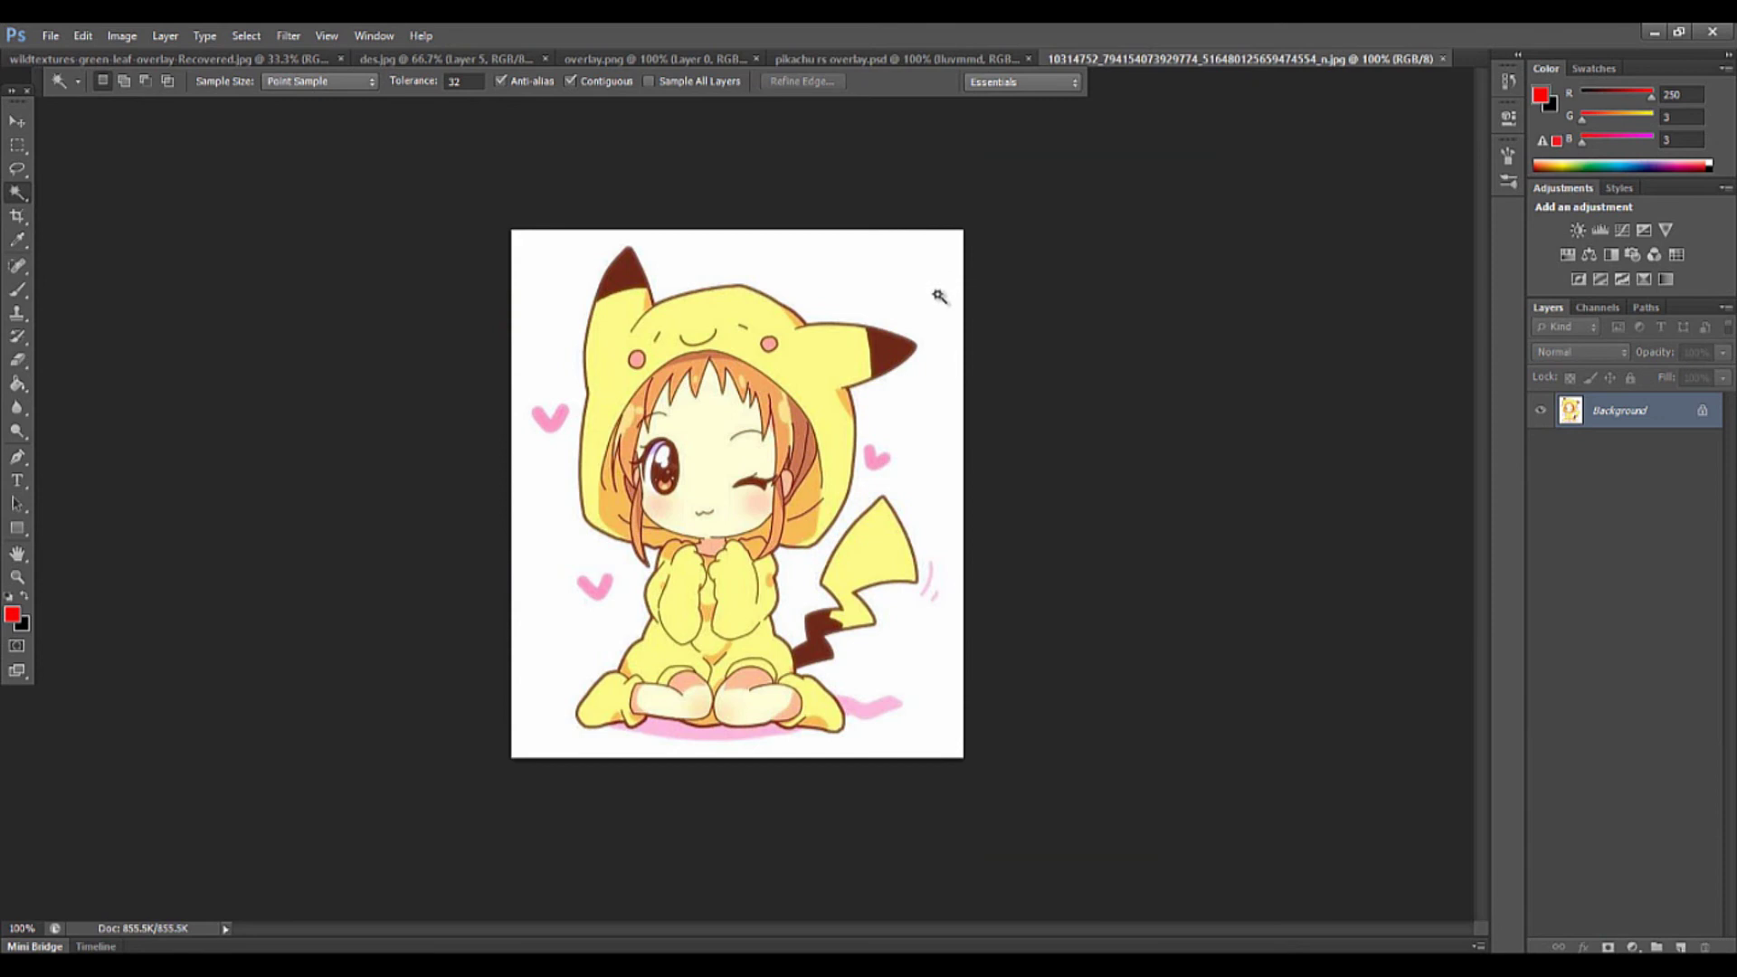
Convert the locked background into a regular layer, delete the white area around the character with the Magic Wand, and clear the selection
{"action": "double_click", "coordinate": [1699, 431]}
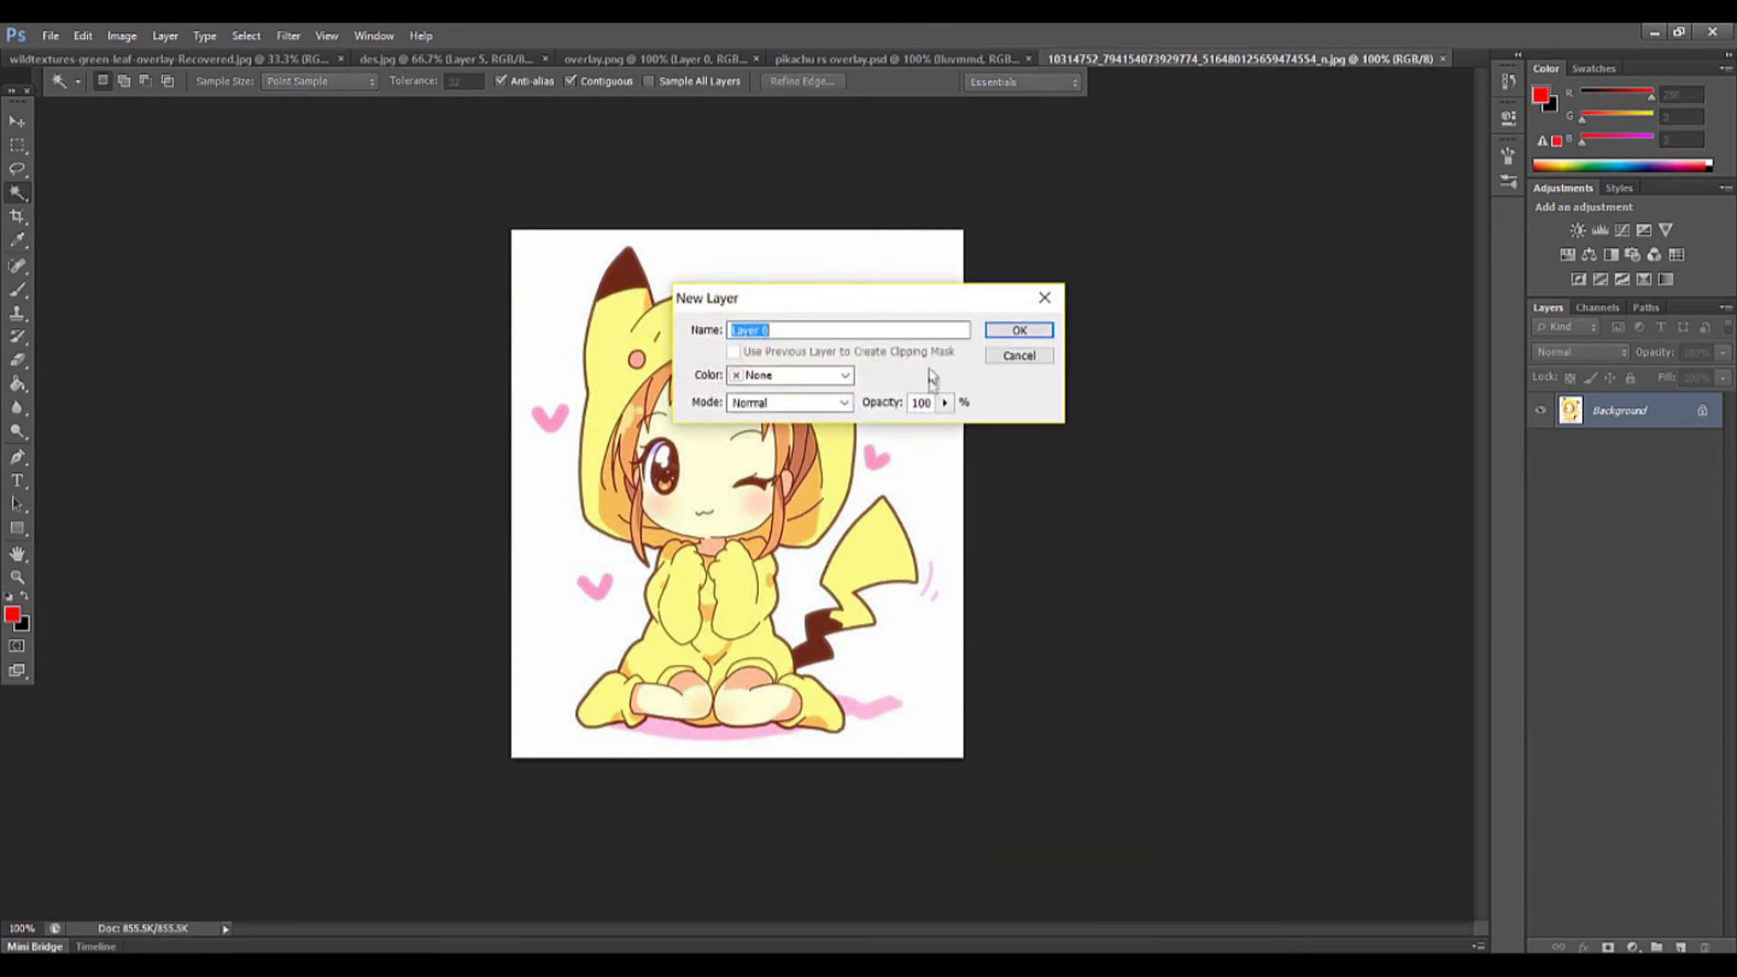
{"action": "left_click", "coordinate": [1031, 331]}
{"action": "left_click", "coordinate": [908, 283]}
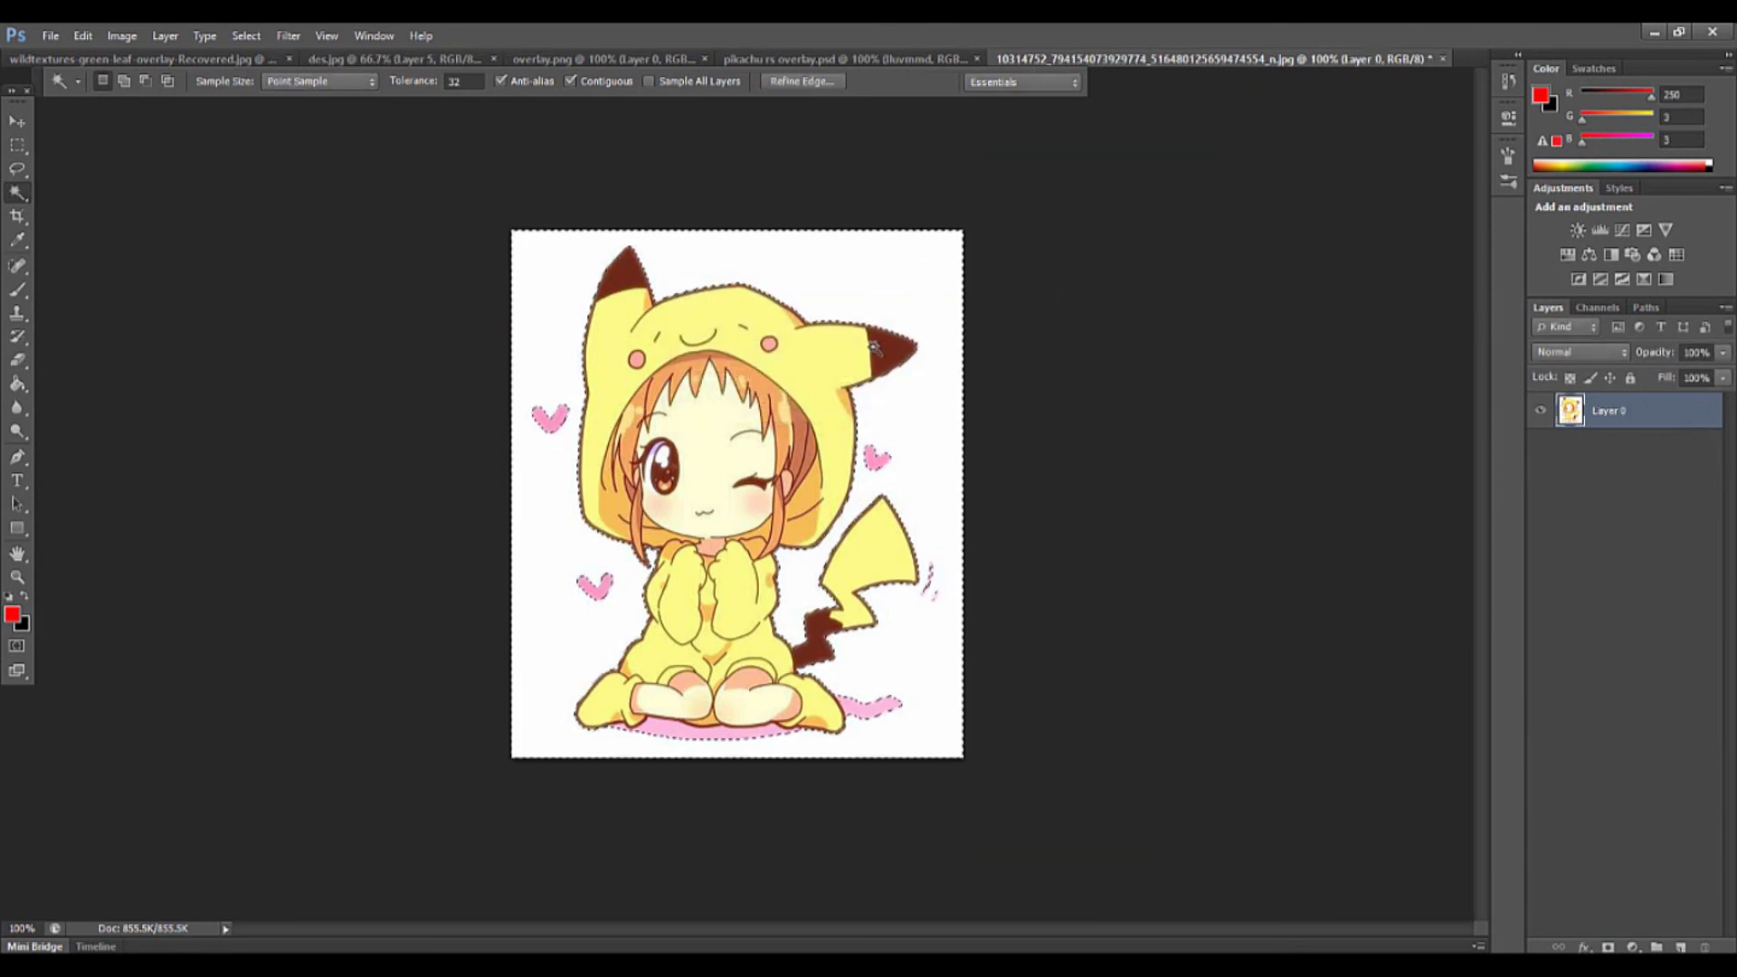
{"action": "left_click", "coordinate": [17, 191]}
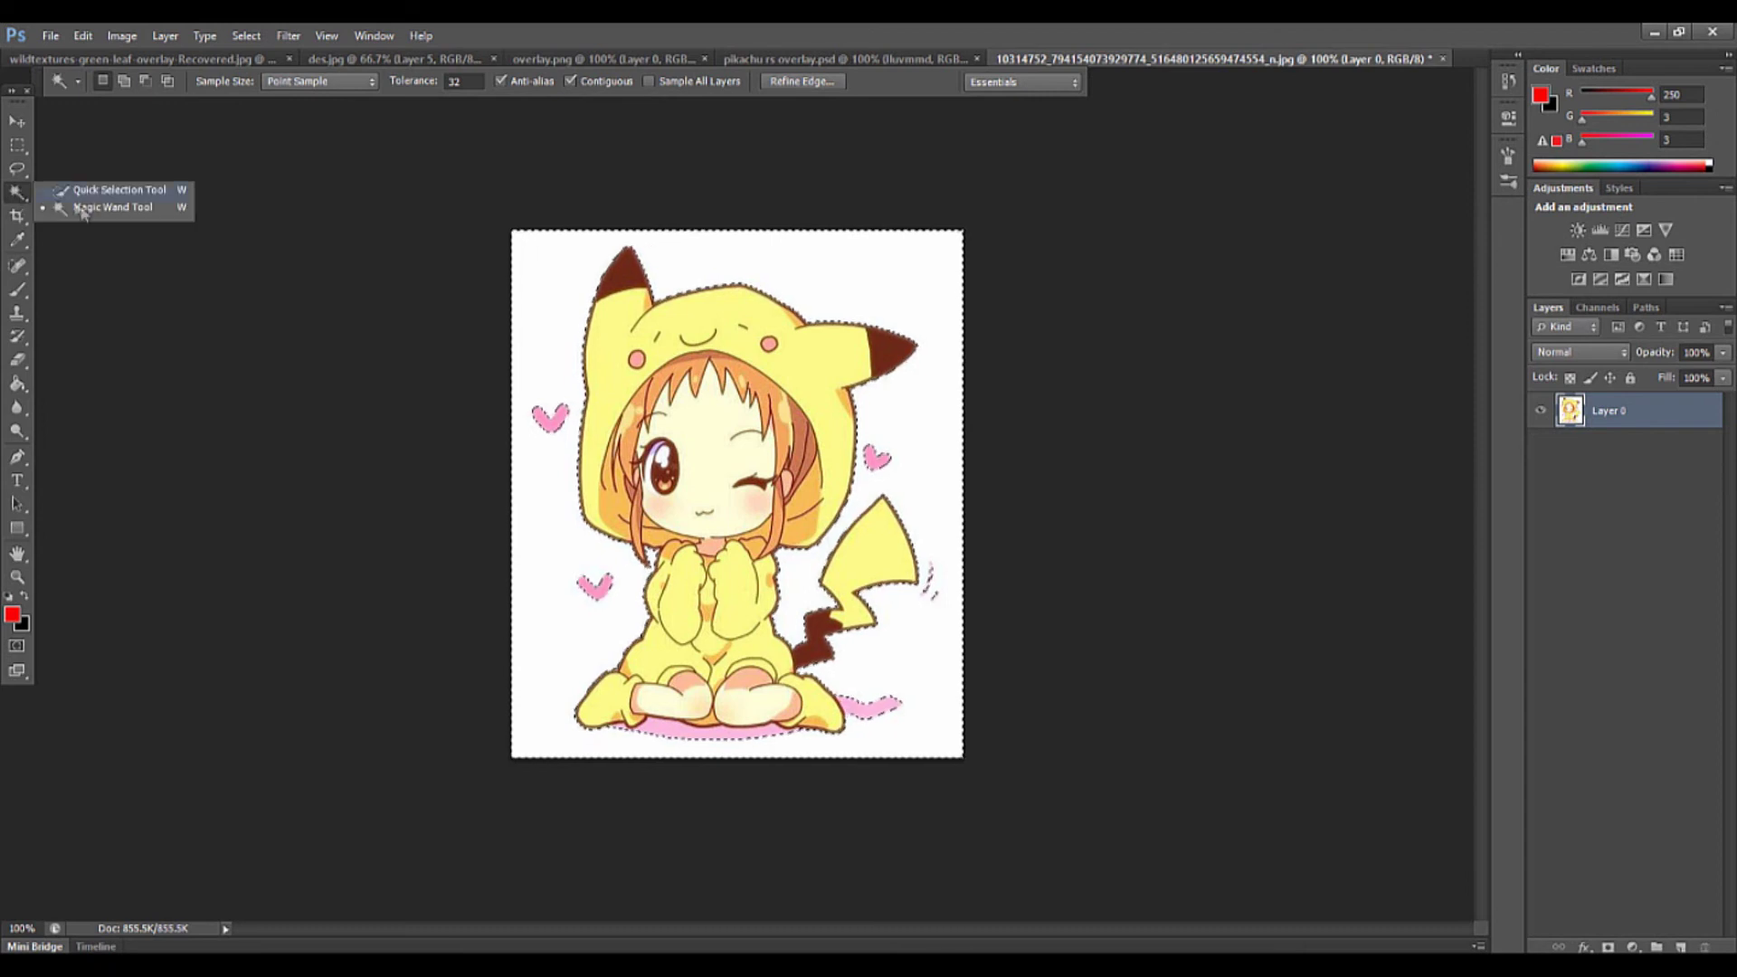
{"action": "left_click", "coordinate": [545, 34]}
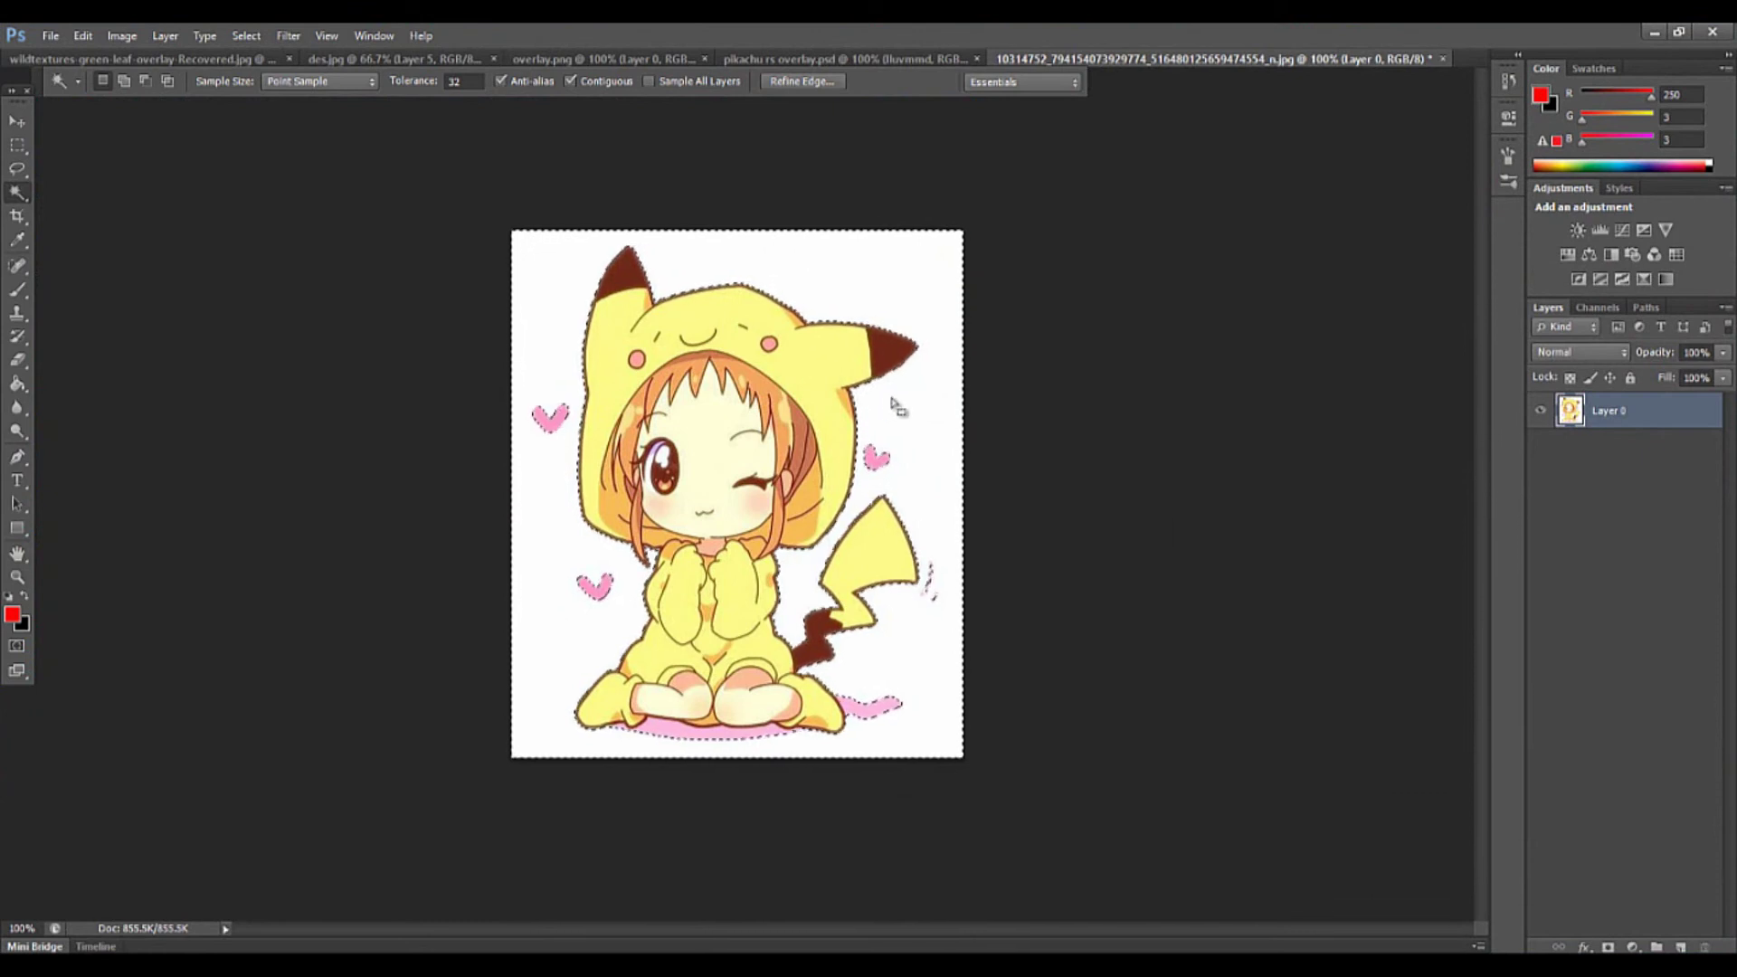
{"action": "key", "text": "Delete"}
{"action": "right_click", "coordinate": [883, 328]}
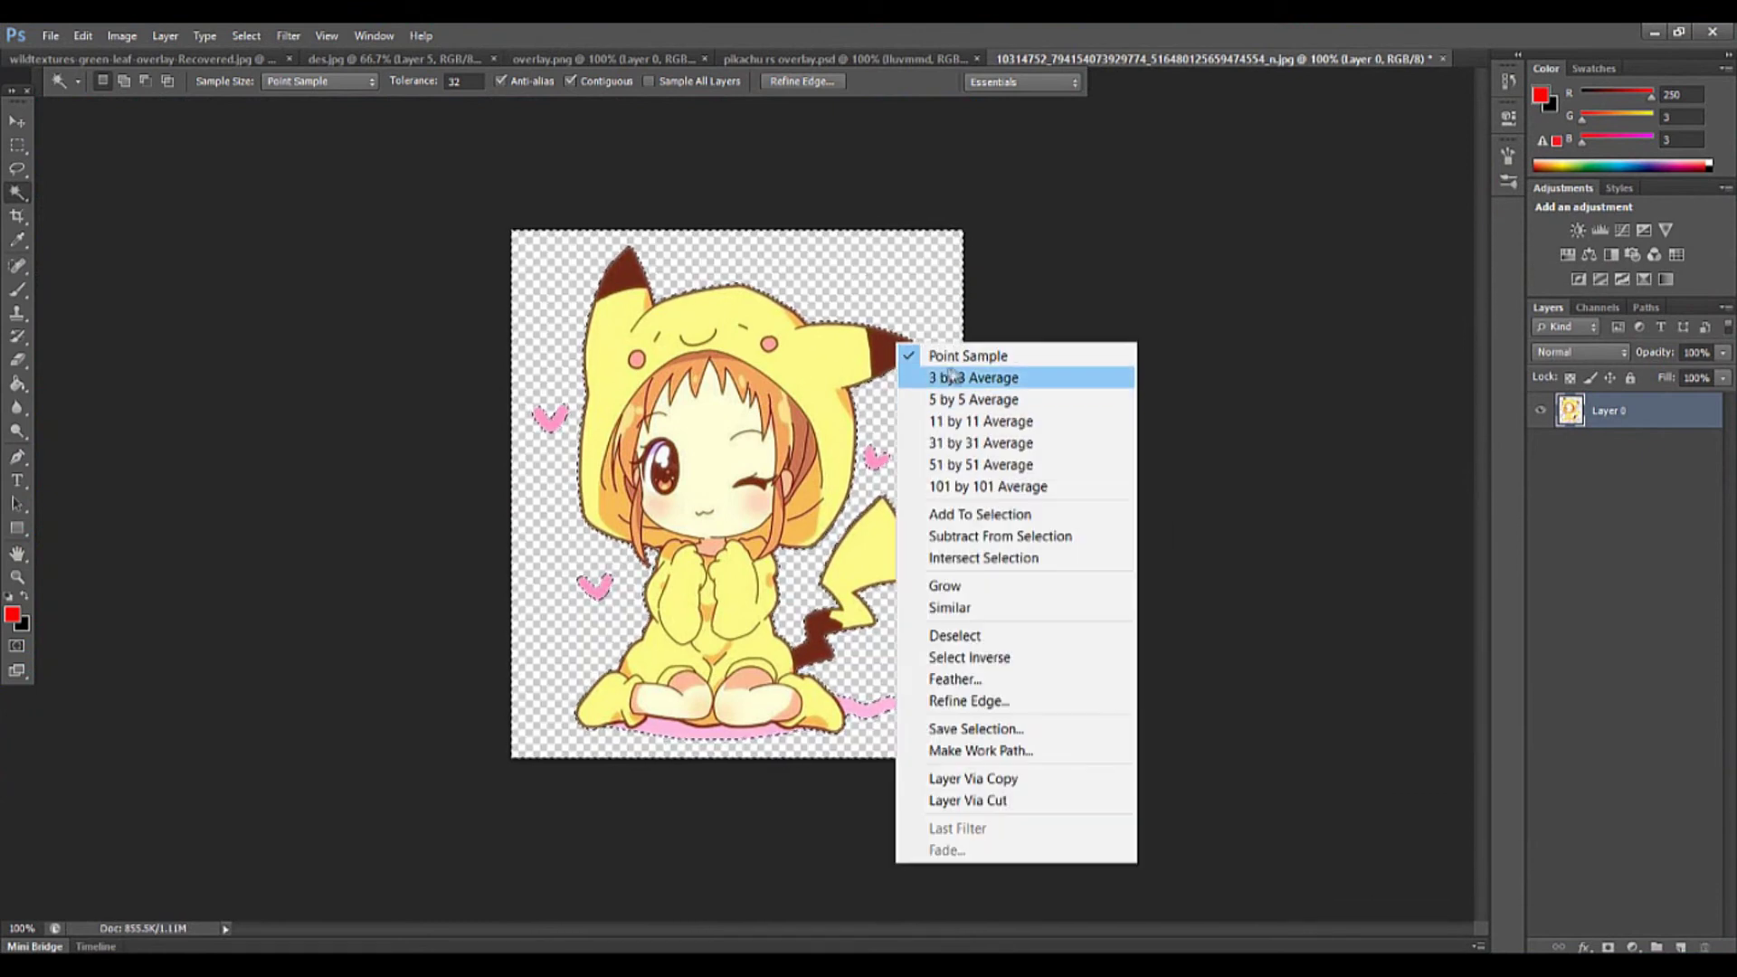
{"action": "left_click", "coordinate": [1009, 637]}
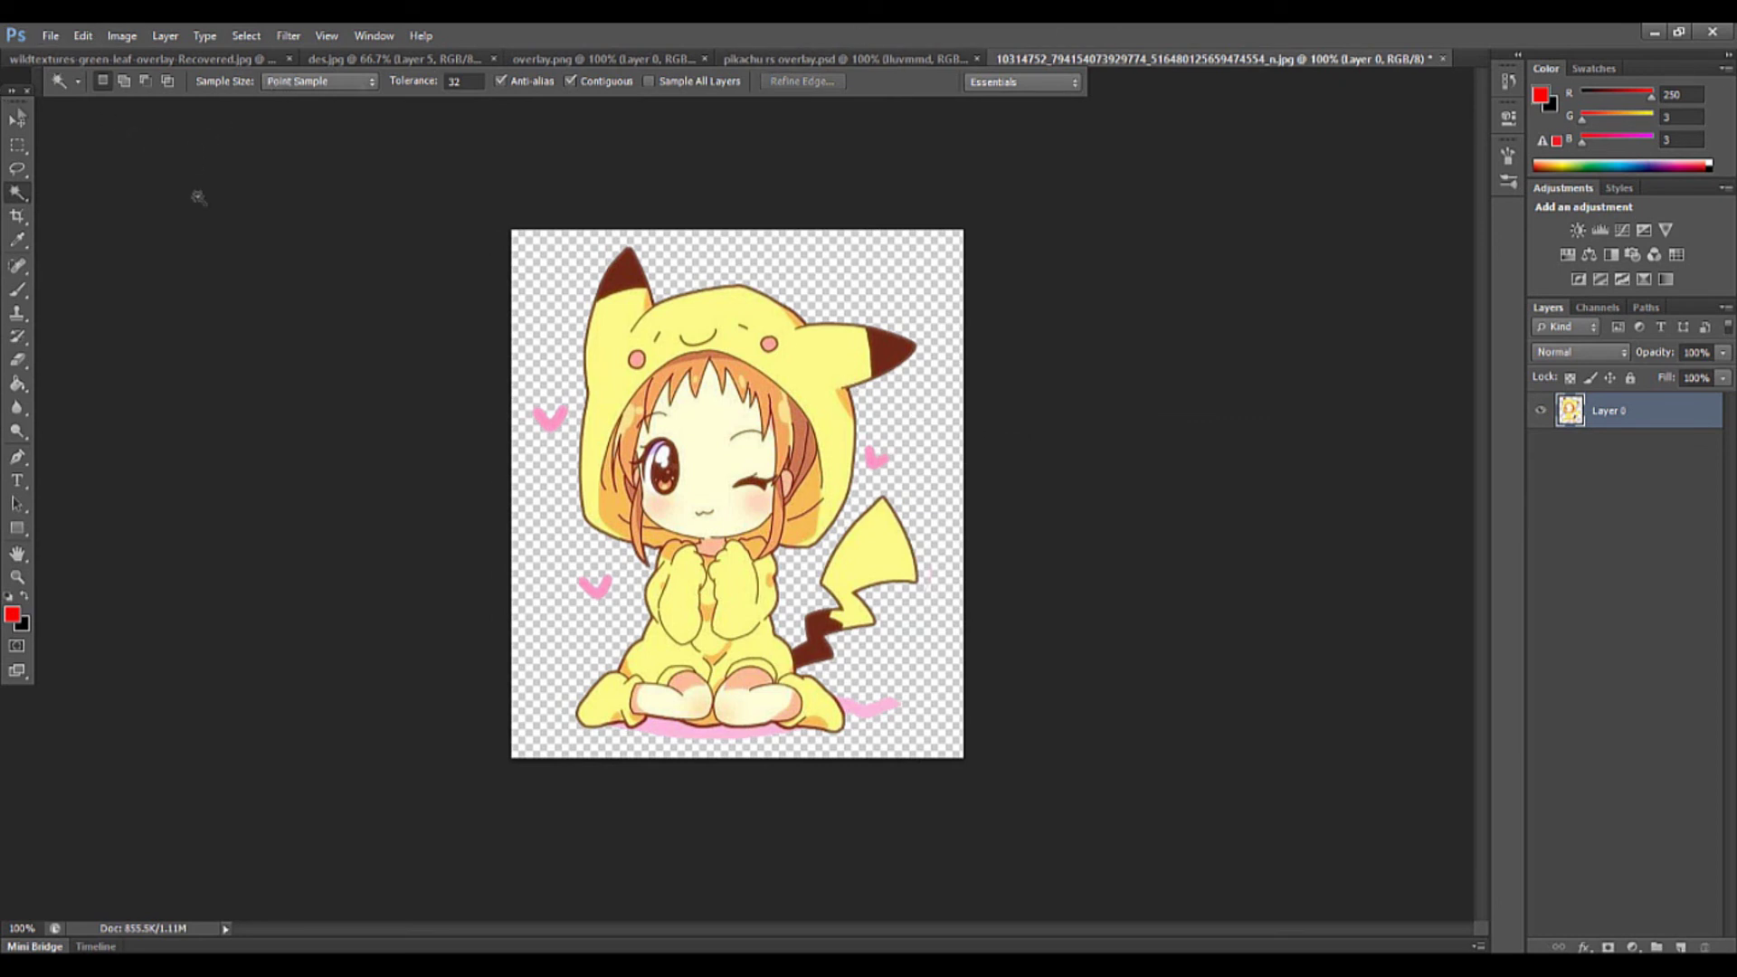
Return to the pikachu rs overlay document and look at the Rectangular Marquee, Brush and Eraser tools
{"action": "left_click", "coordinate": [744, 61]}
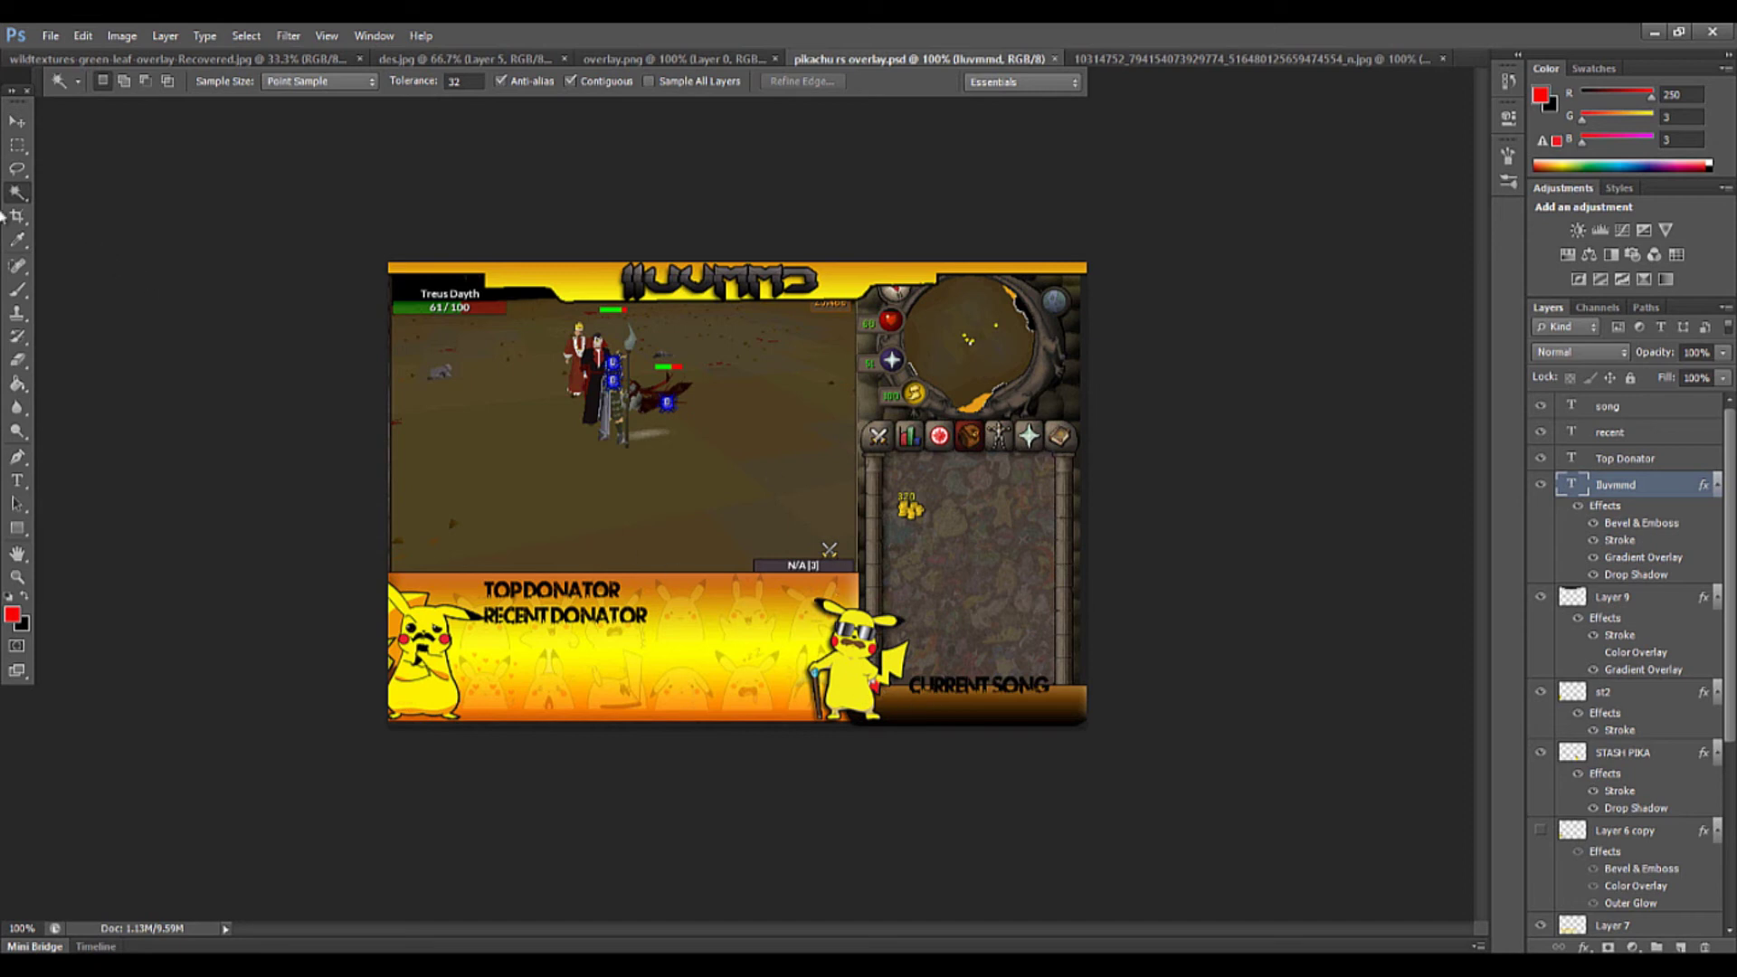
{"action": "left_click", "coordinate": [12, 145]}
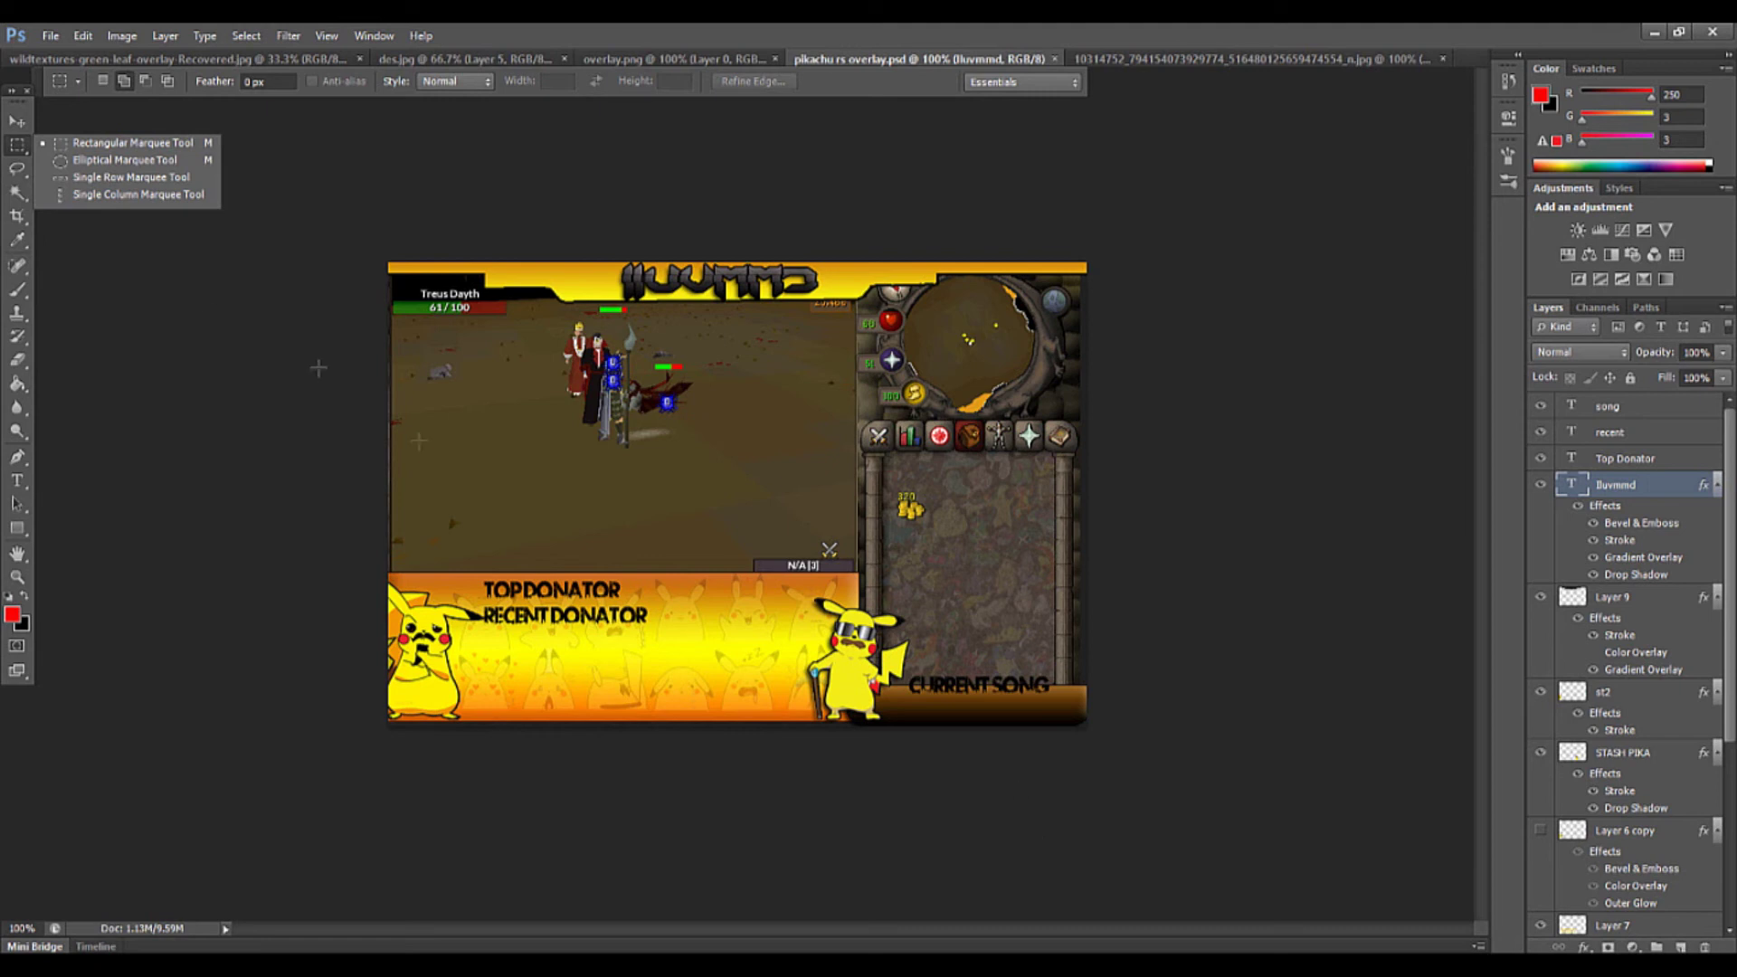
{"action": "left_click", "coordinate": [22, 293]}
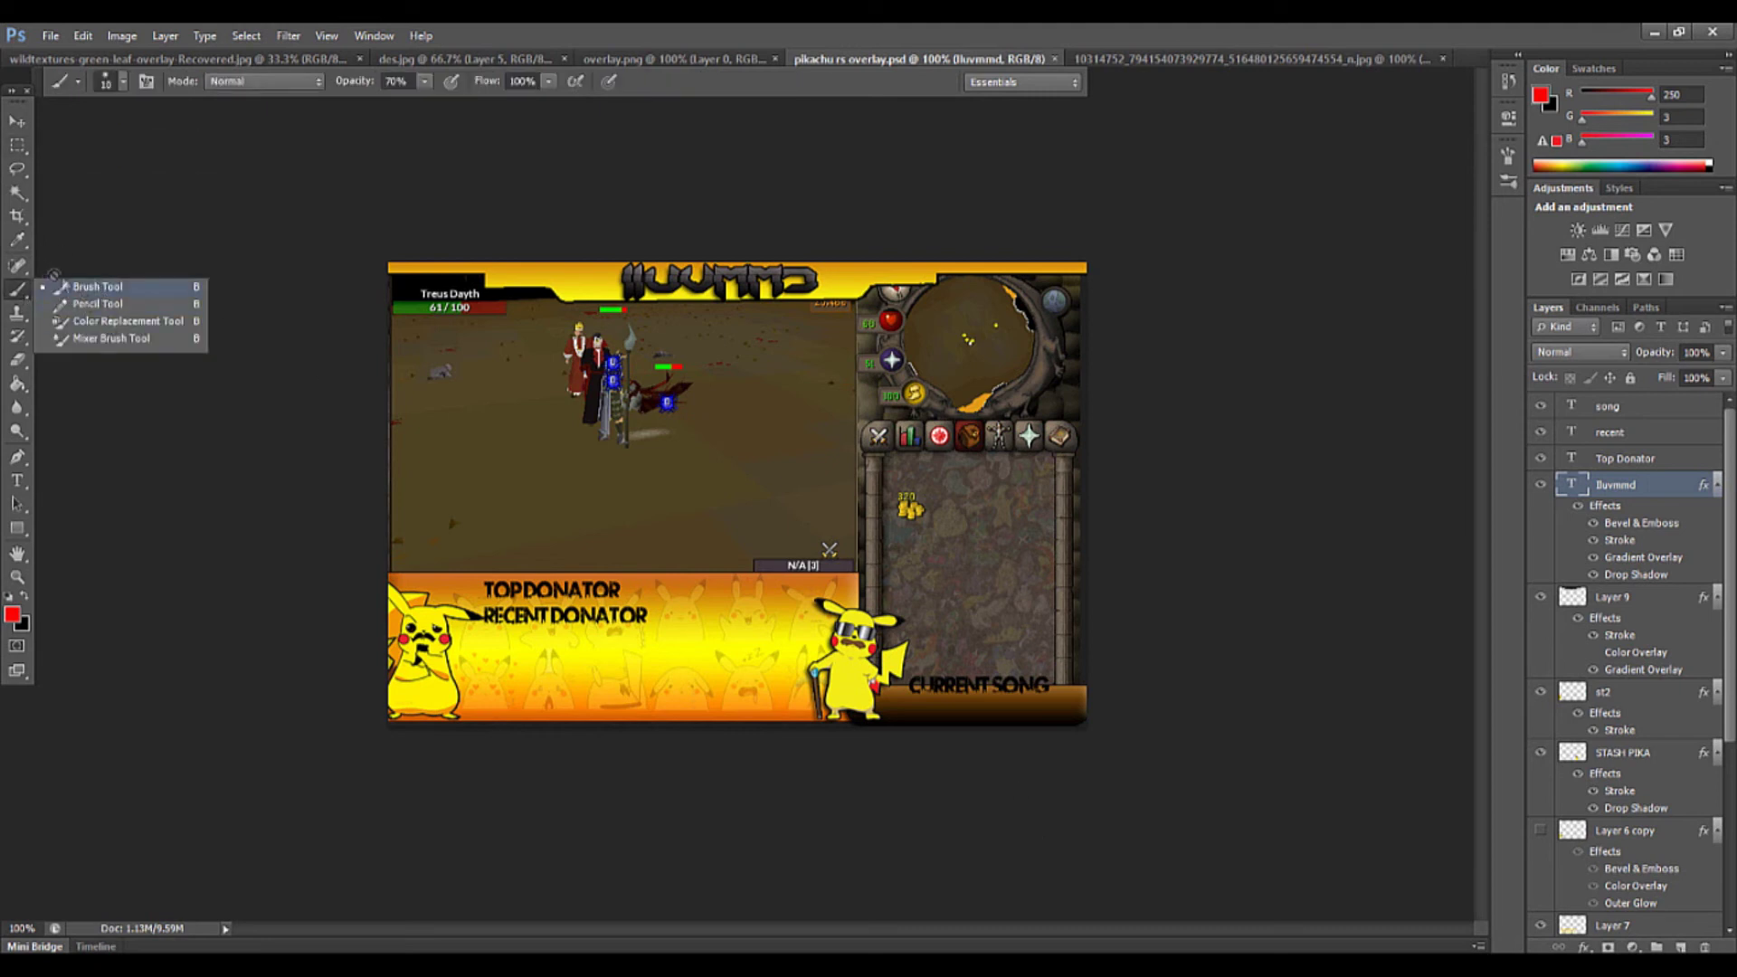
{"action": "left_click", "coordinate": [17, 359]}
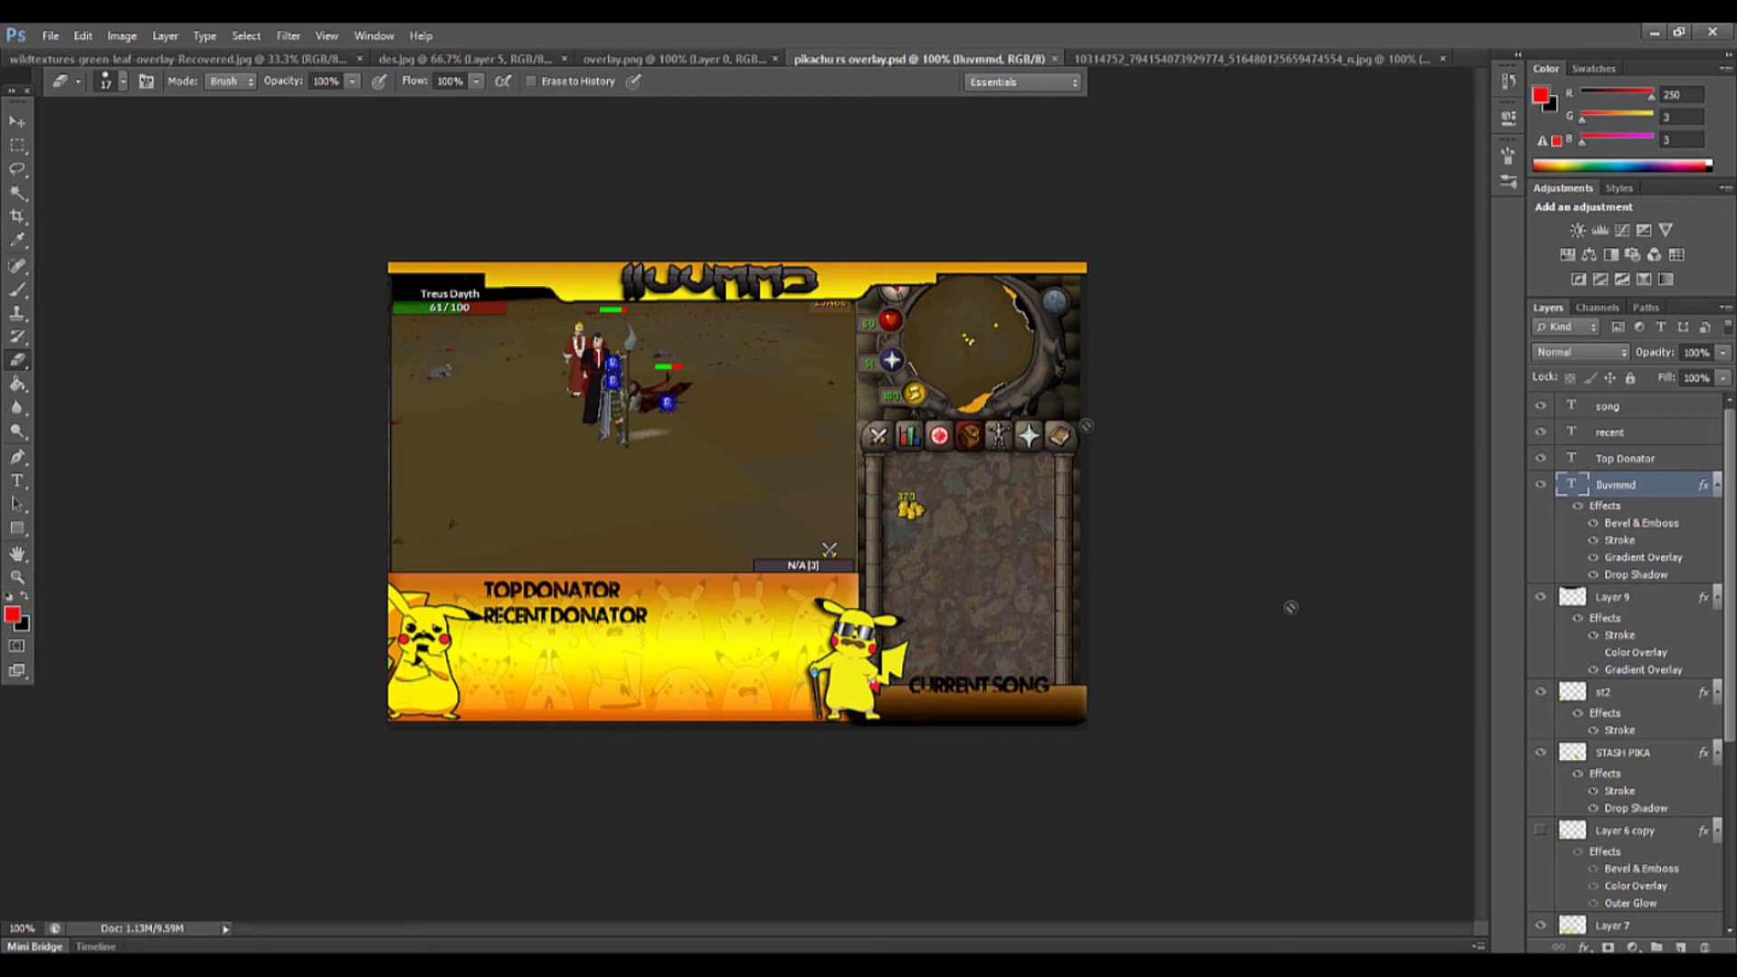
Switch back to the des.jpg overlay document to view the finished stream overlay
{"action": "left_click", "coordinate": [608, 61]}
{"action": "left_click", "coordinate": [514, 58]}
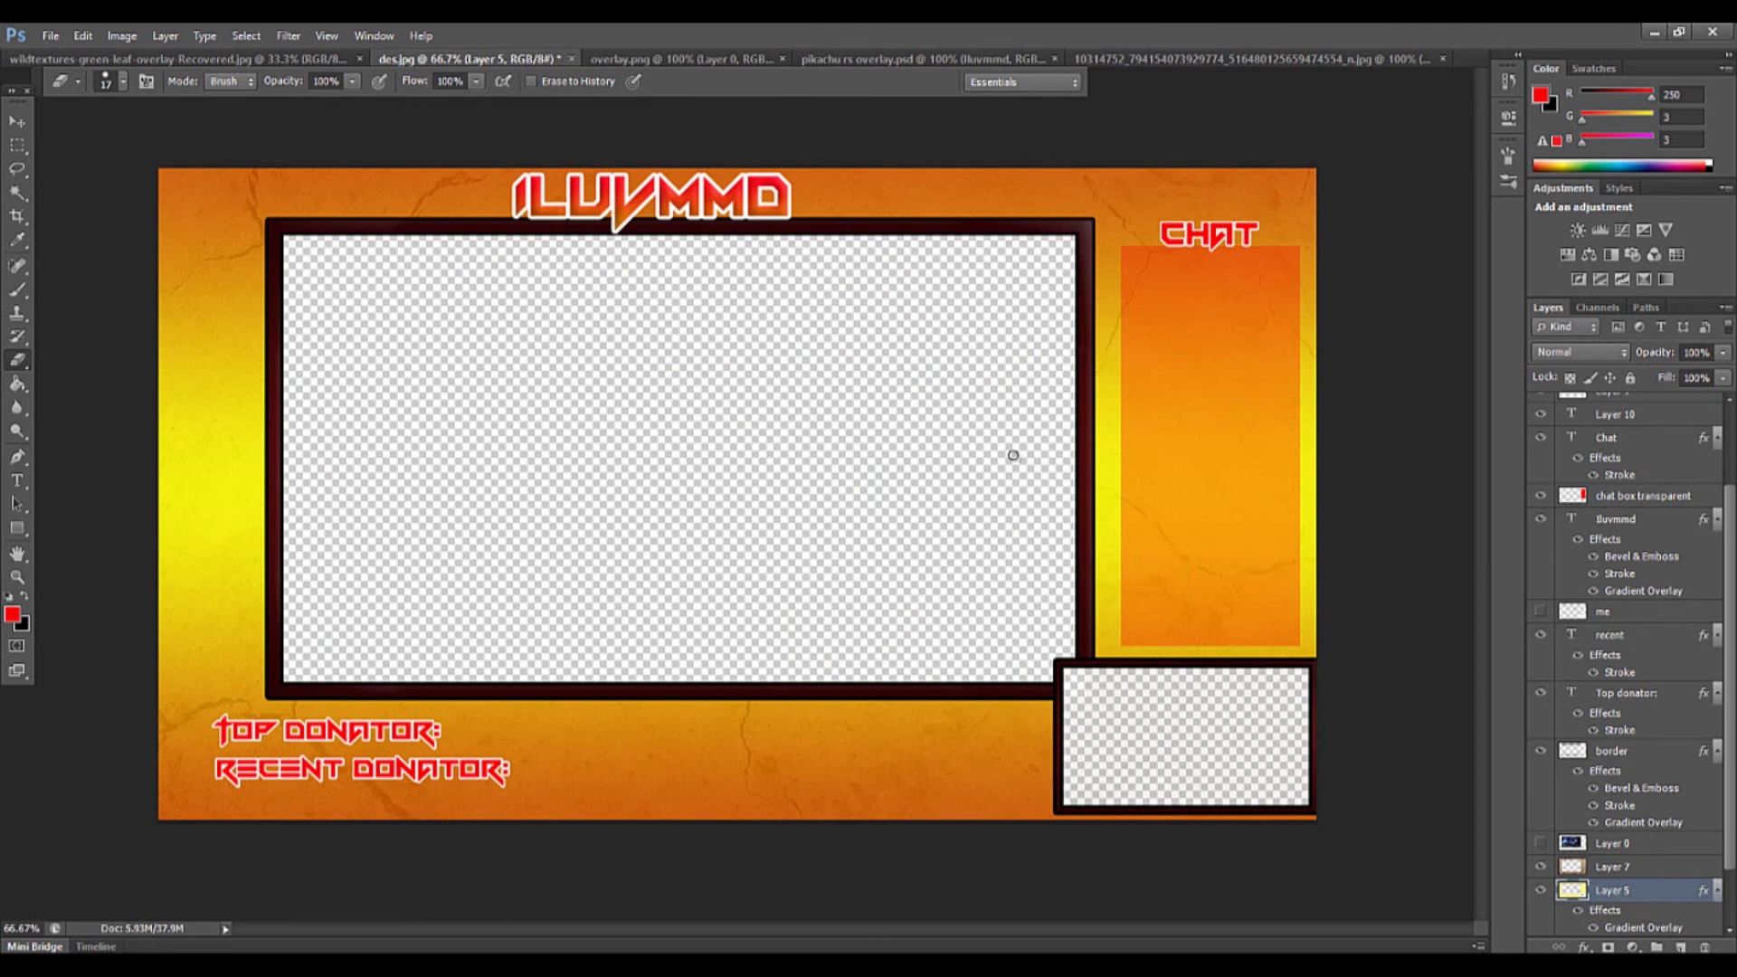
{"action": "left_click", "coordinate": [50, 35]}
{"action": "left_click", "coordinate": [38, 66]}
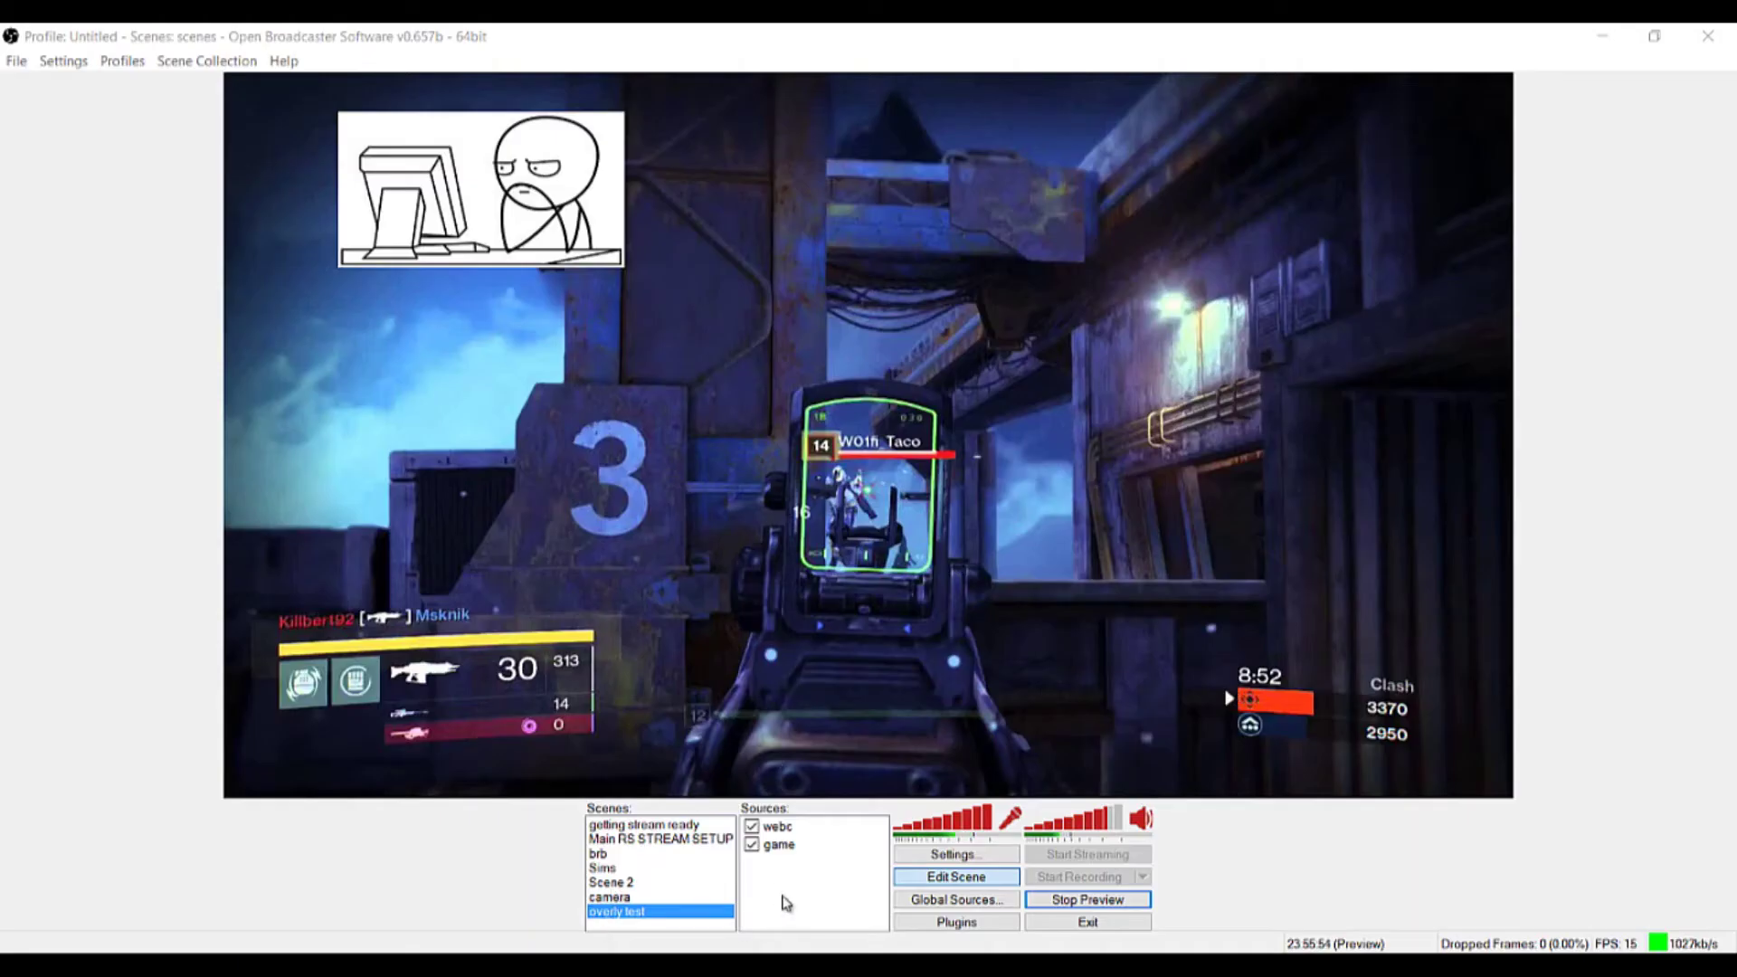
In Open Broadcaster Software, add an image source named overlay to the overly test scene
{"action": "right_click", "coordinate": [822, 840]}
{"action": "left_click", "coordinate": [798, 897]}
{"action": "right_click", "coordinate": [801, 833]}
{"action": "left_click", "coordinate": [816, 894]}
{"action": "right_click", "coordinate": [816, 894]}
{"action": "mouse_move", "coordinate": [855, 903]}
{"action": "left_click", "coordinate": [975, 795]}
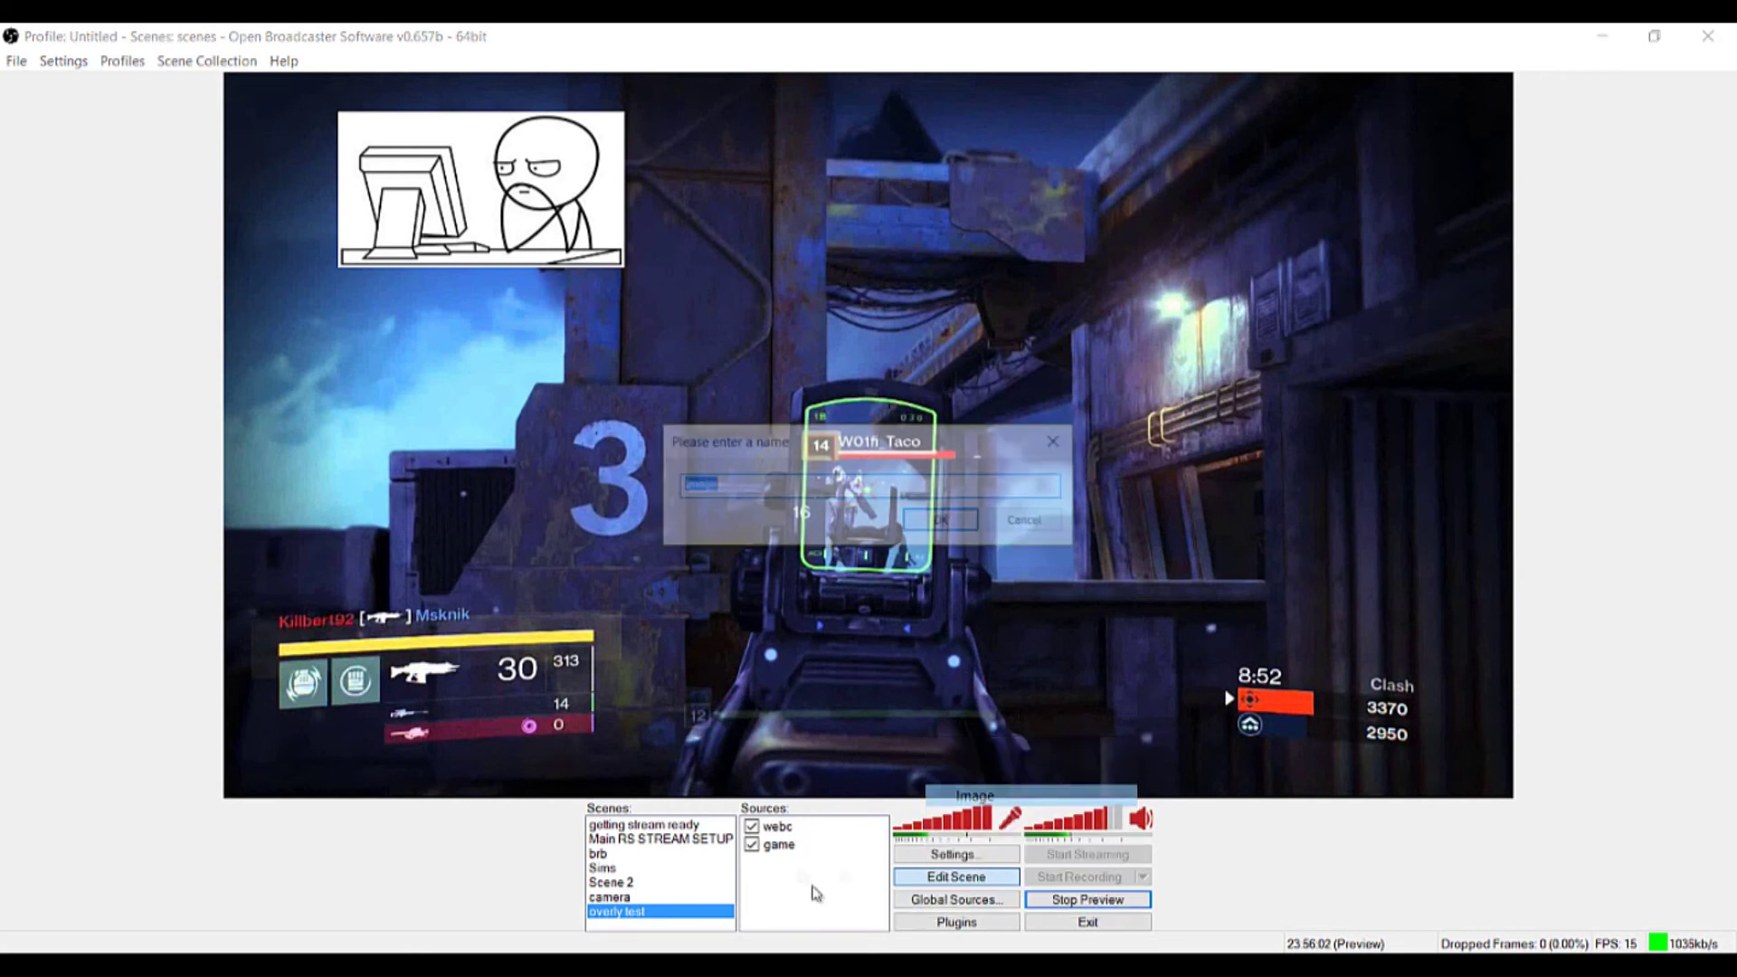
{"action": "type", "text": "overla"}
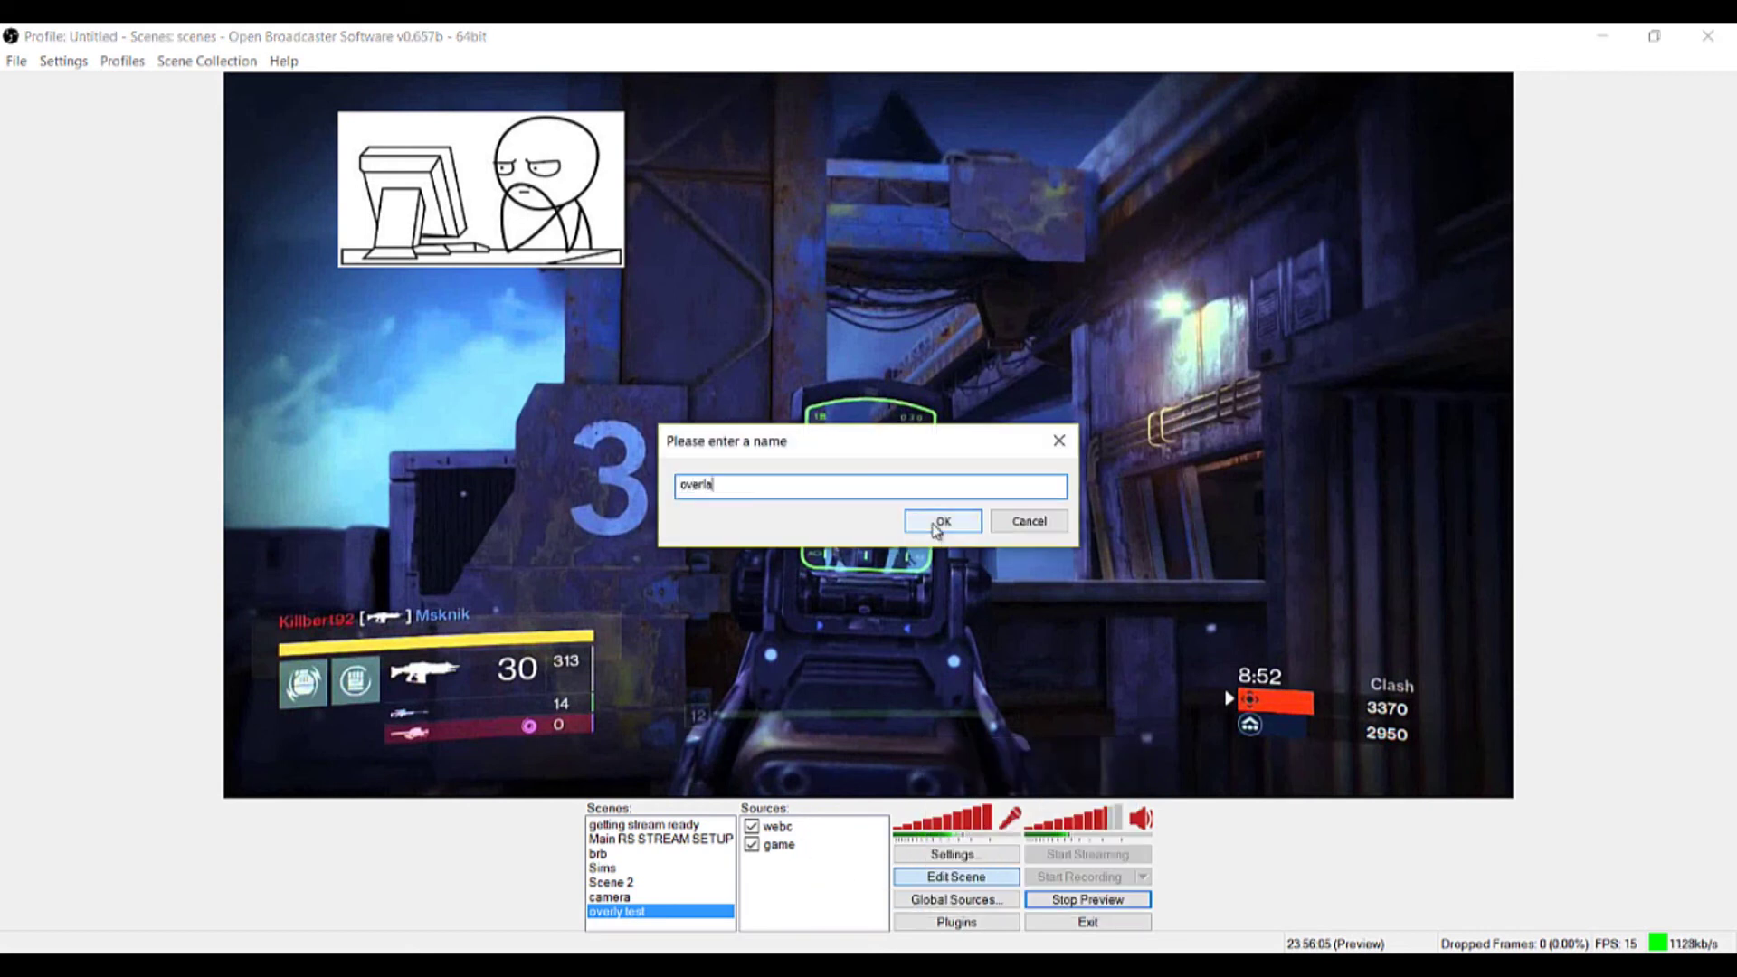
{"action": "left_click", "coordinate": [937, 529]}
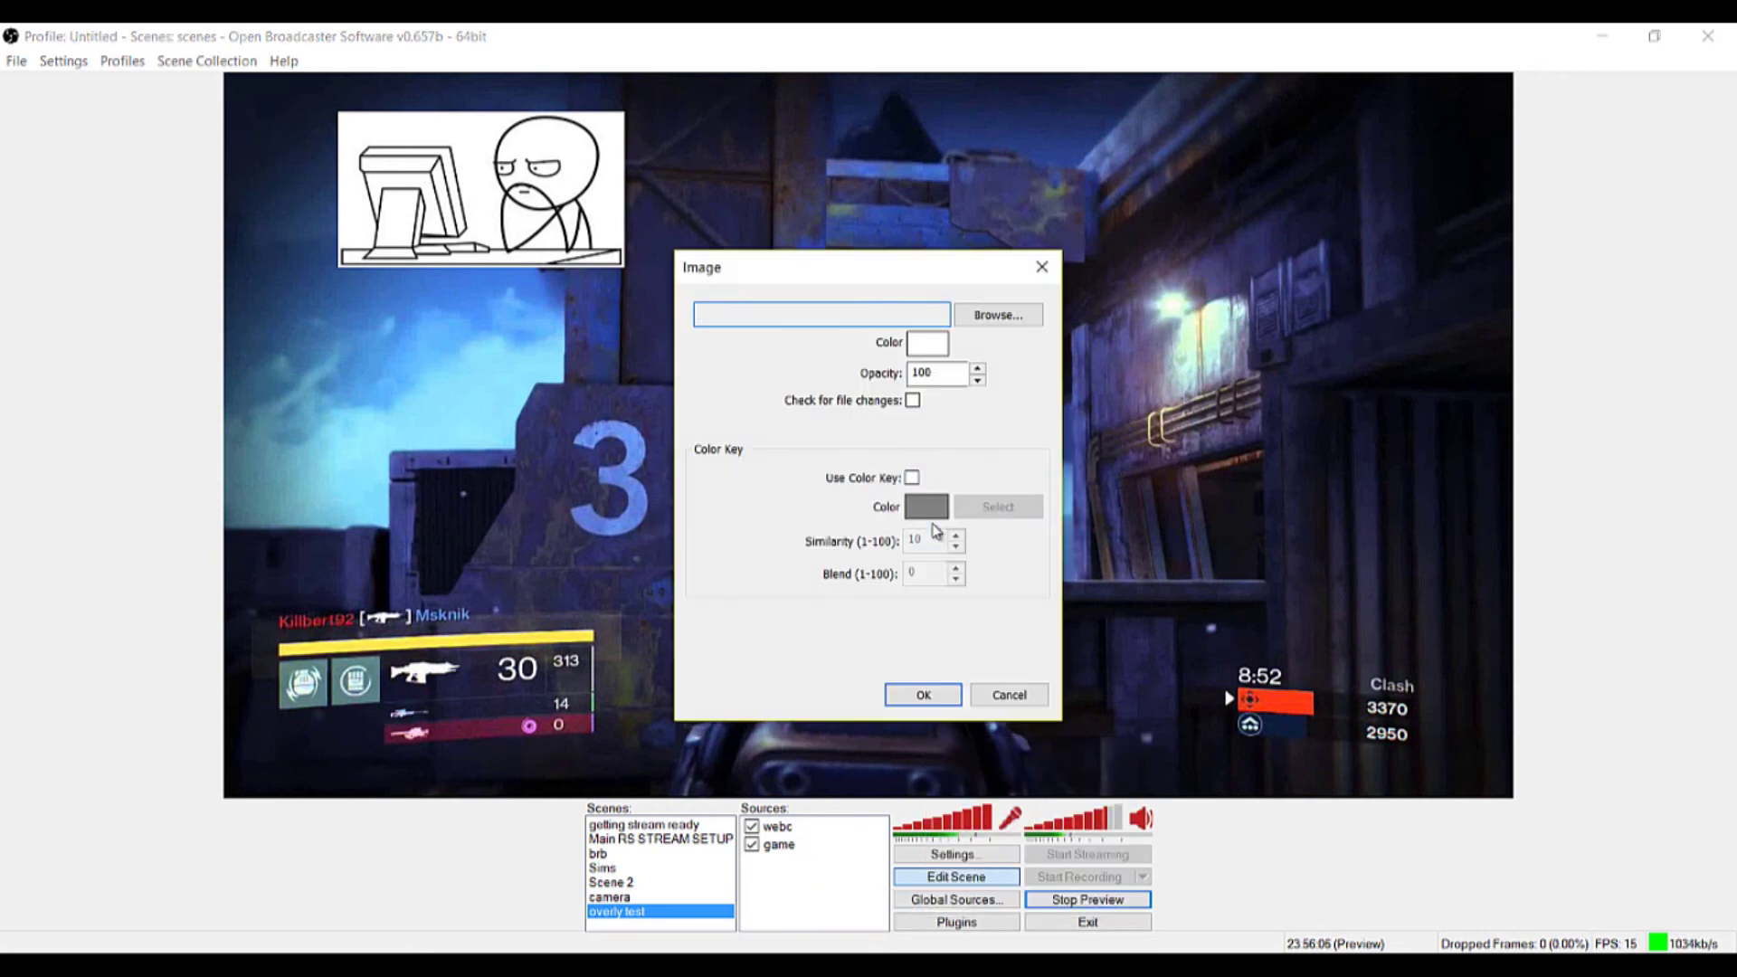
Load the des image from the Overlays folder into the new source and accept the image settings
{"action": "left_click", "coordinate": [1034, 321]}
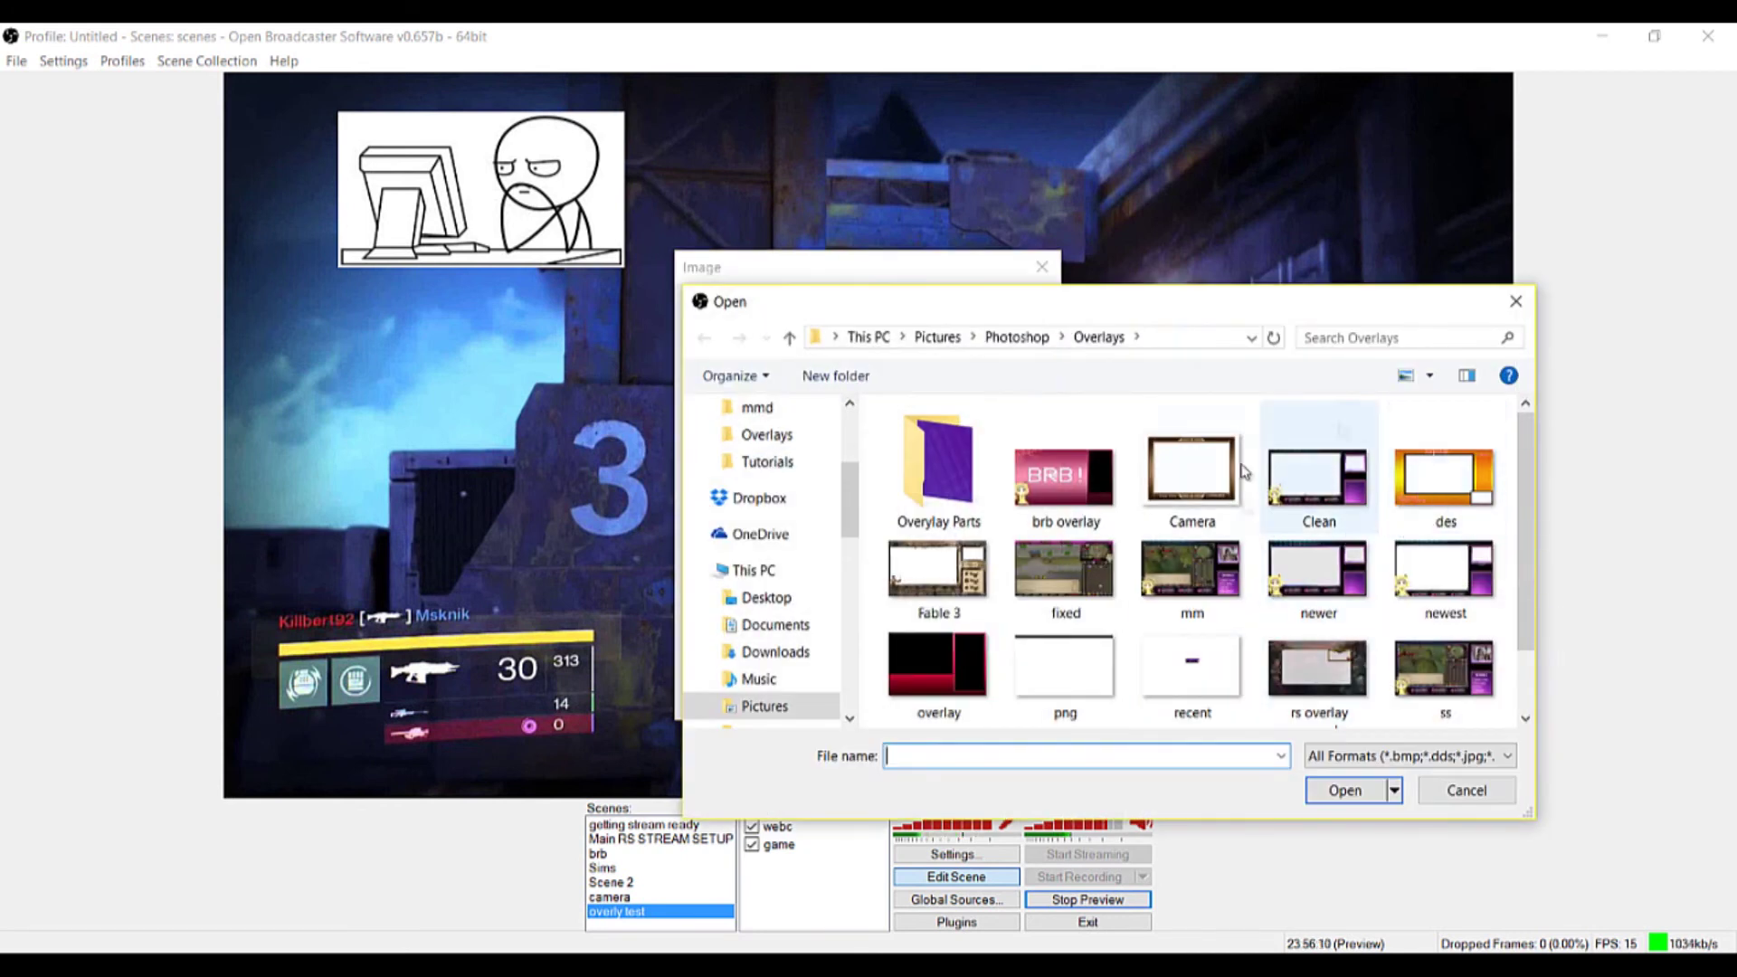
{"action": "double_click", "coordinate": [1454, 480]}
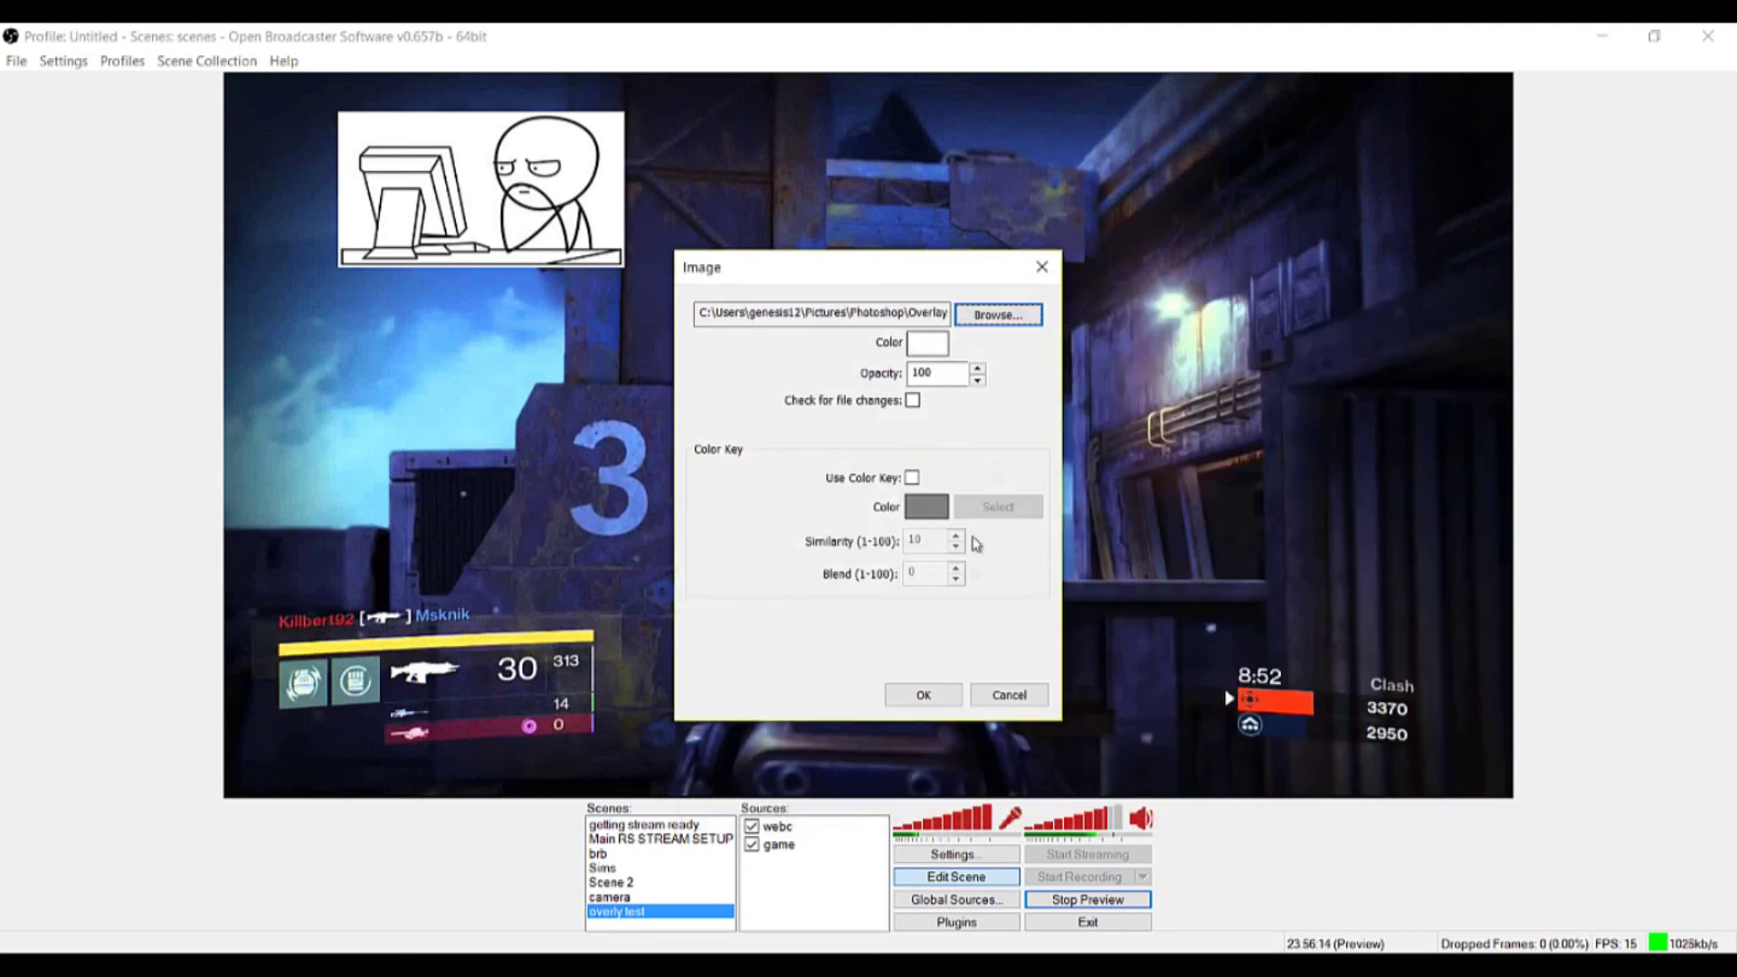
{"action": "left_click", "coordinate": [915, 698]}
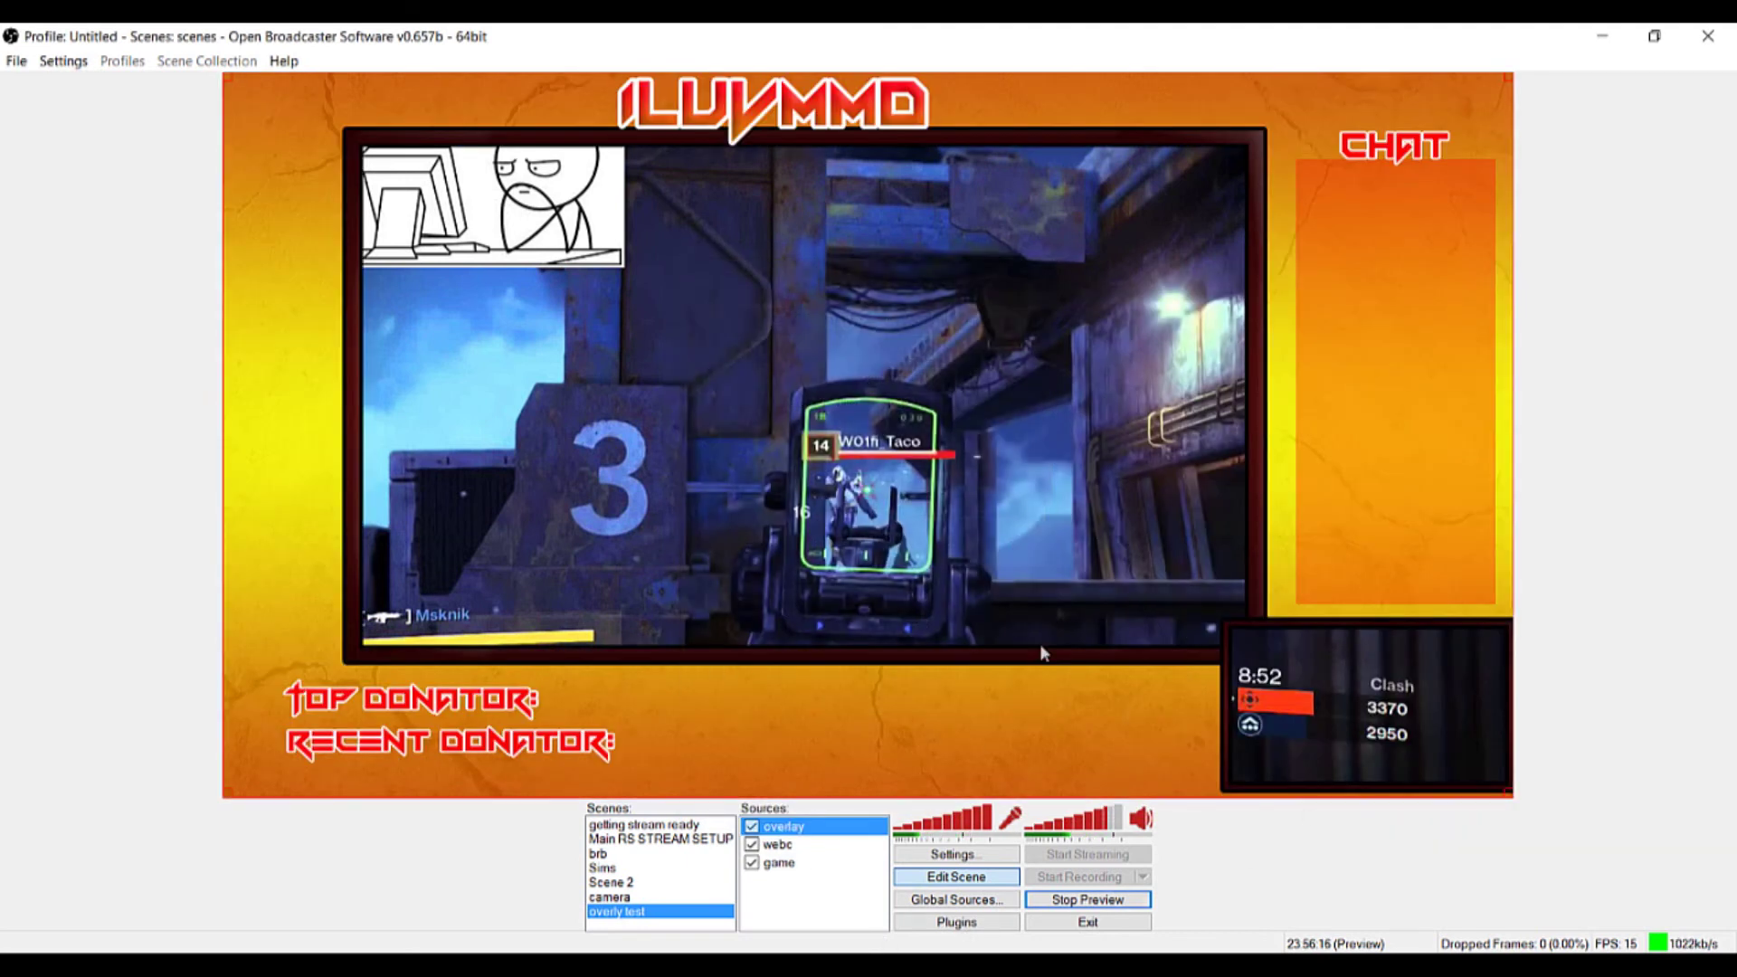
Move the webc source into the small webcam frame of the overlay
{"action": "left_click", "coordinate": [777, 844]}
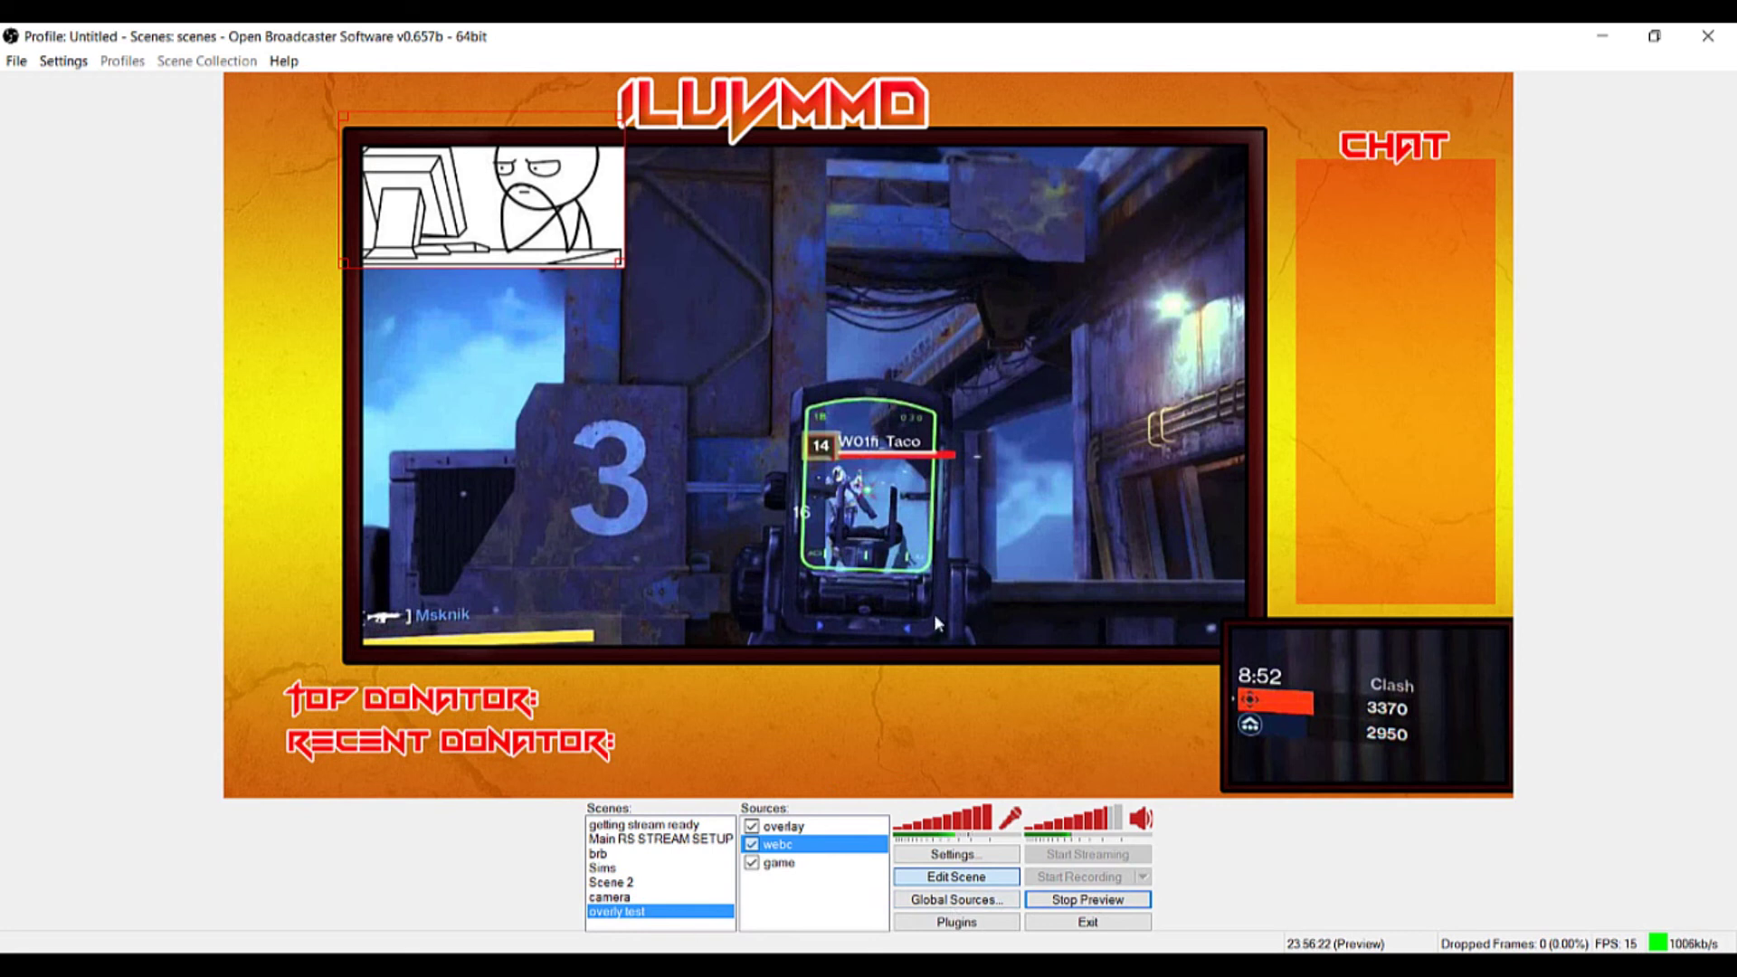
{"action": "left_click_drag", "start_coordinate": [443, 186], "coordinate": [1345, 710]}
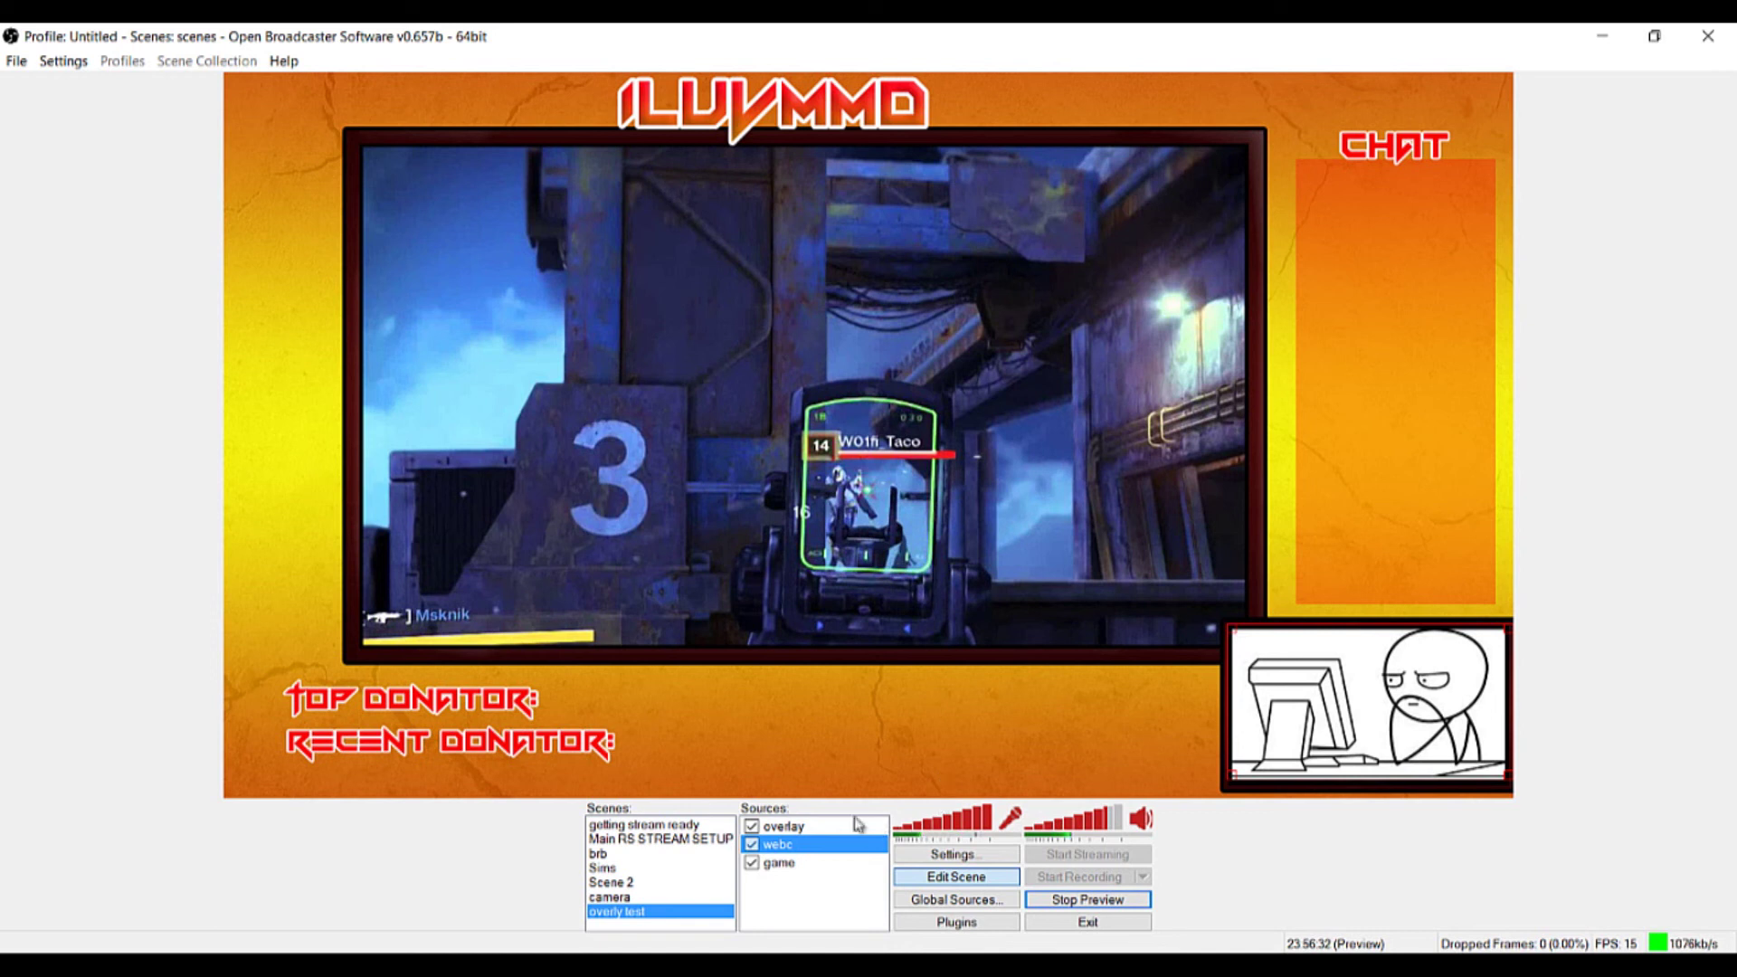
Try to reposition the game source, and realign the shifted overlay with the canvas
{"action": "left_click", "coordinate": [783, 863]}
{"action": "left_click_drag", "start_coordinate": [812, 380], "coordinate": [1045, 299]}
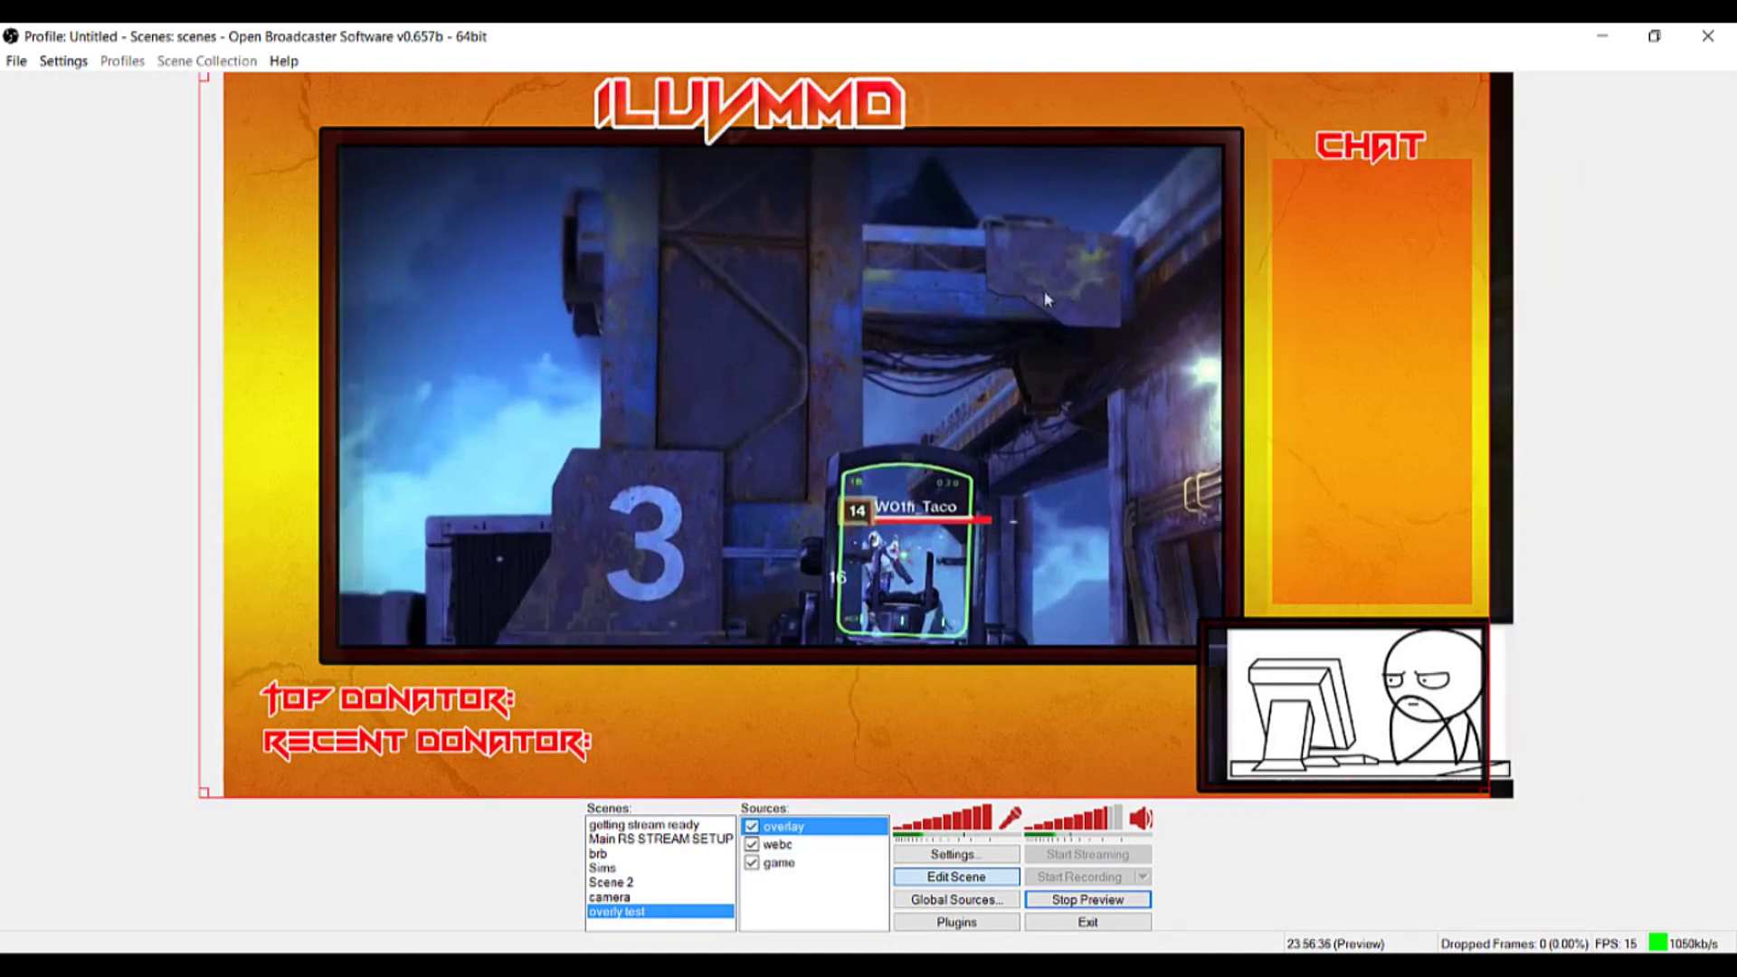
{"action": "left_click_drag", "start_coordinate": [1277, 327], "coordinate": [1302, 329]}
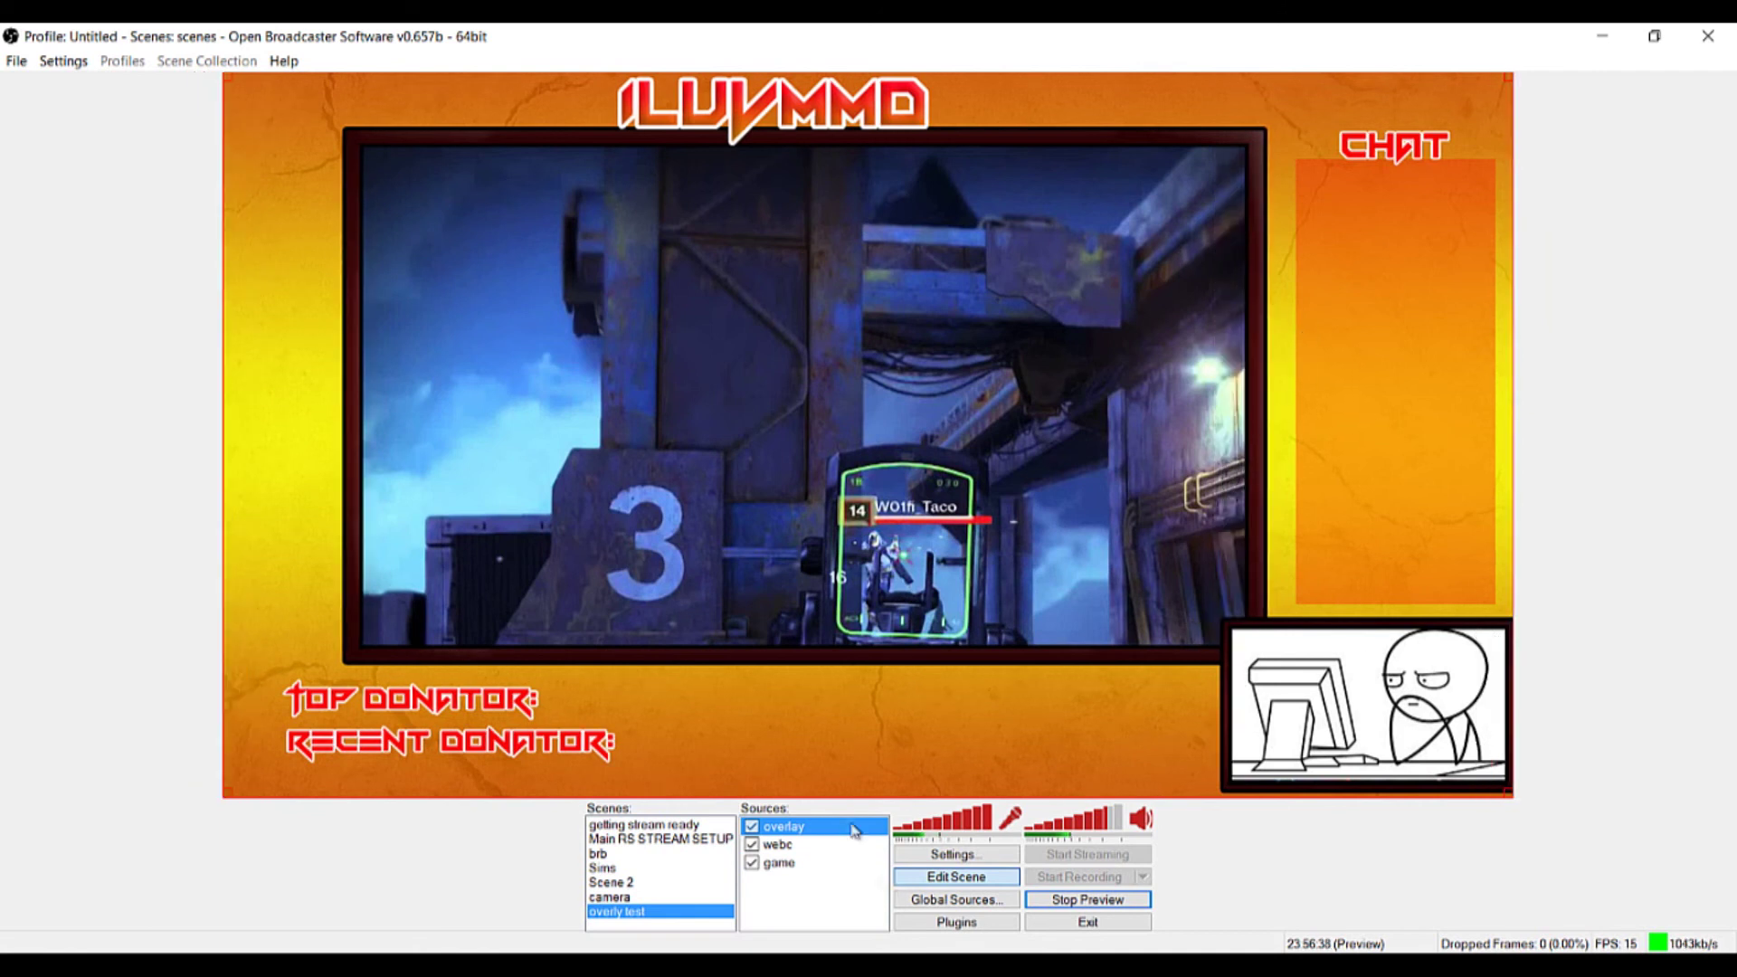
Lower the overlay to expose the game source, and shrink and shift the game image toward the large frame
{"action": "left_click_drag", "start_coordinate": [1009, 388], "coordinate": [1009, 504]}
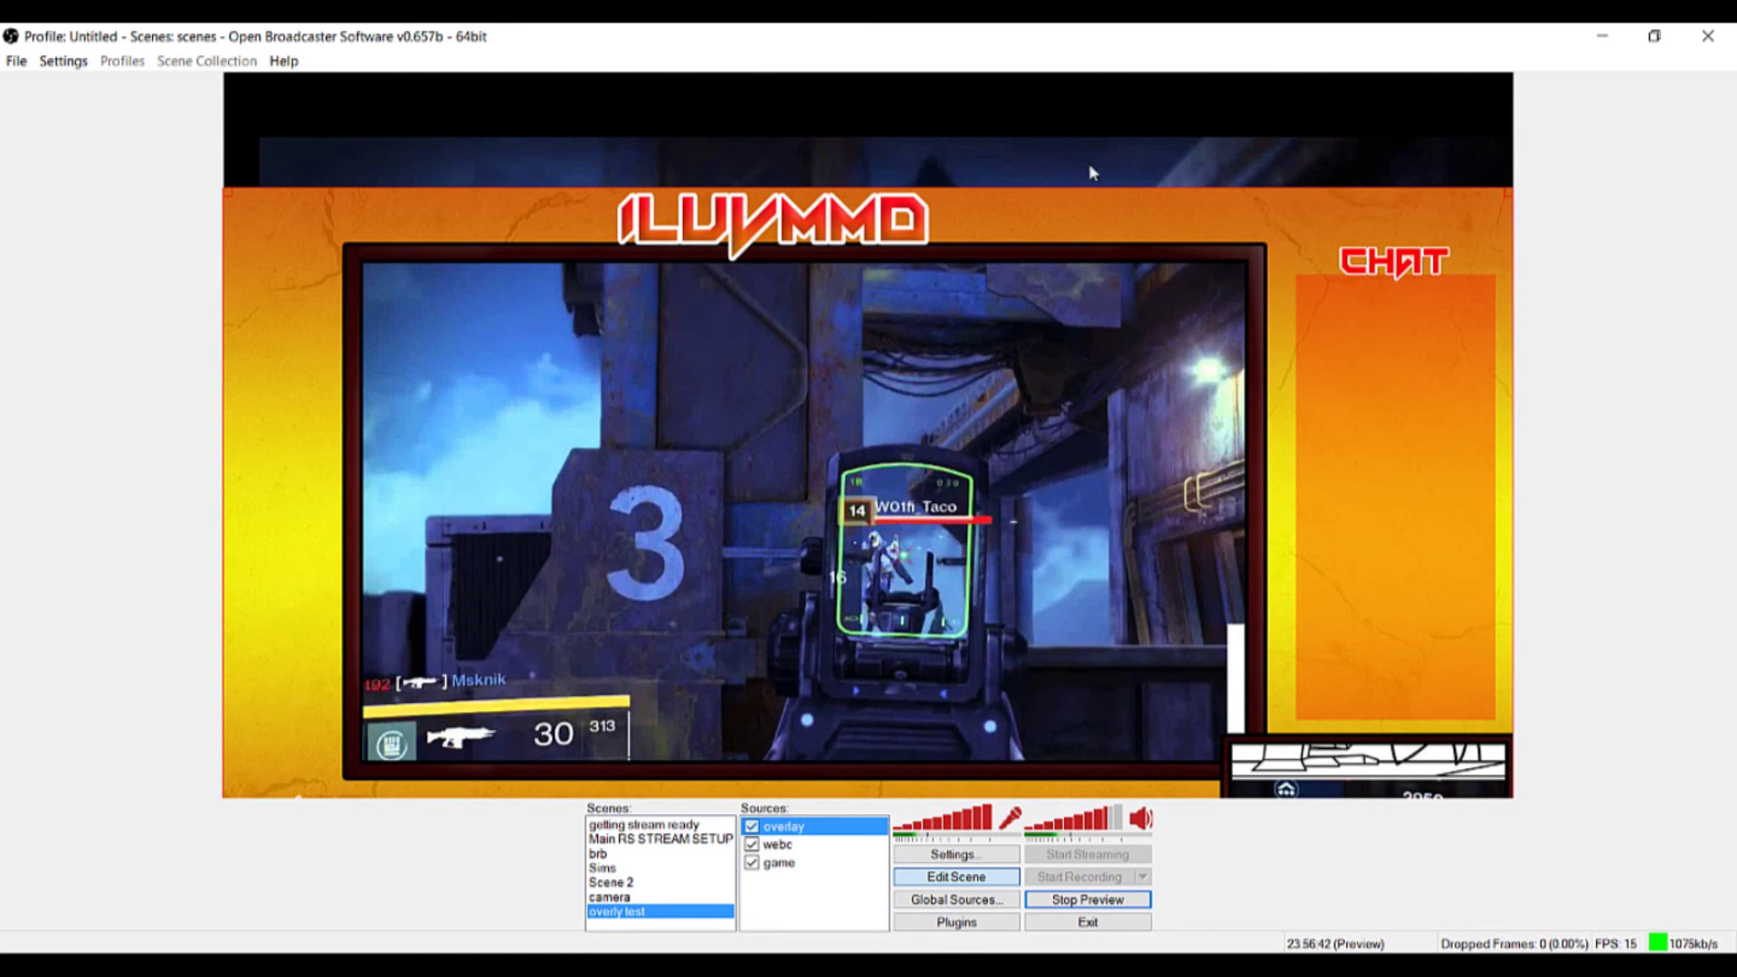
{"action": "left_click", "coordinate": [1126, 136]}
{"action": "left_click_drag", "start_coordinate": [1144, 145], "coordinate": [1473, 158]}
{"action": "left_click_drag", "start_coordinate": [1539, 100], "coordinate": [1170, 304]}
{"action": "left_click_drag", "start_coordinate": [977, 429], "coordinate": [1063, 405]}
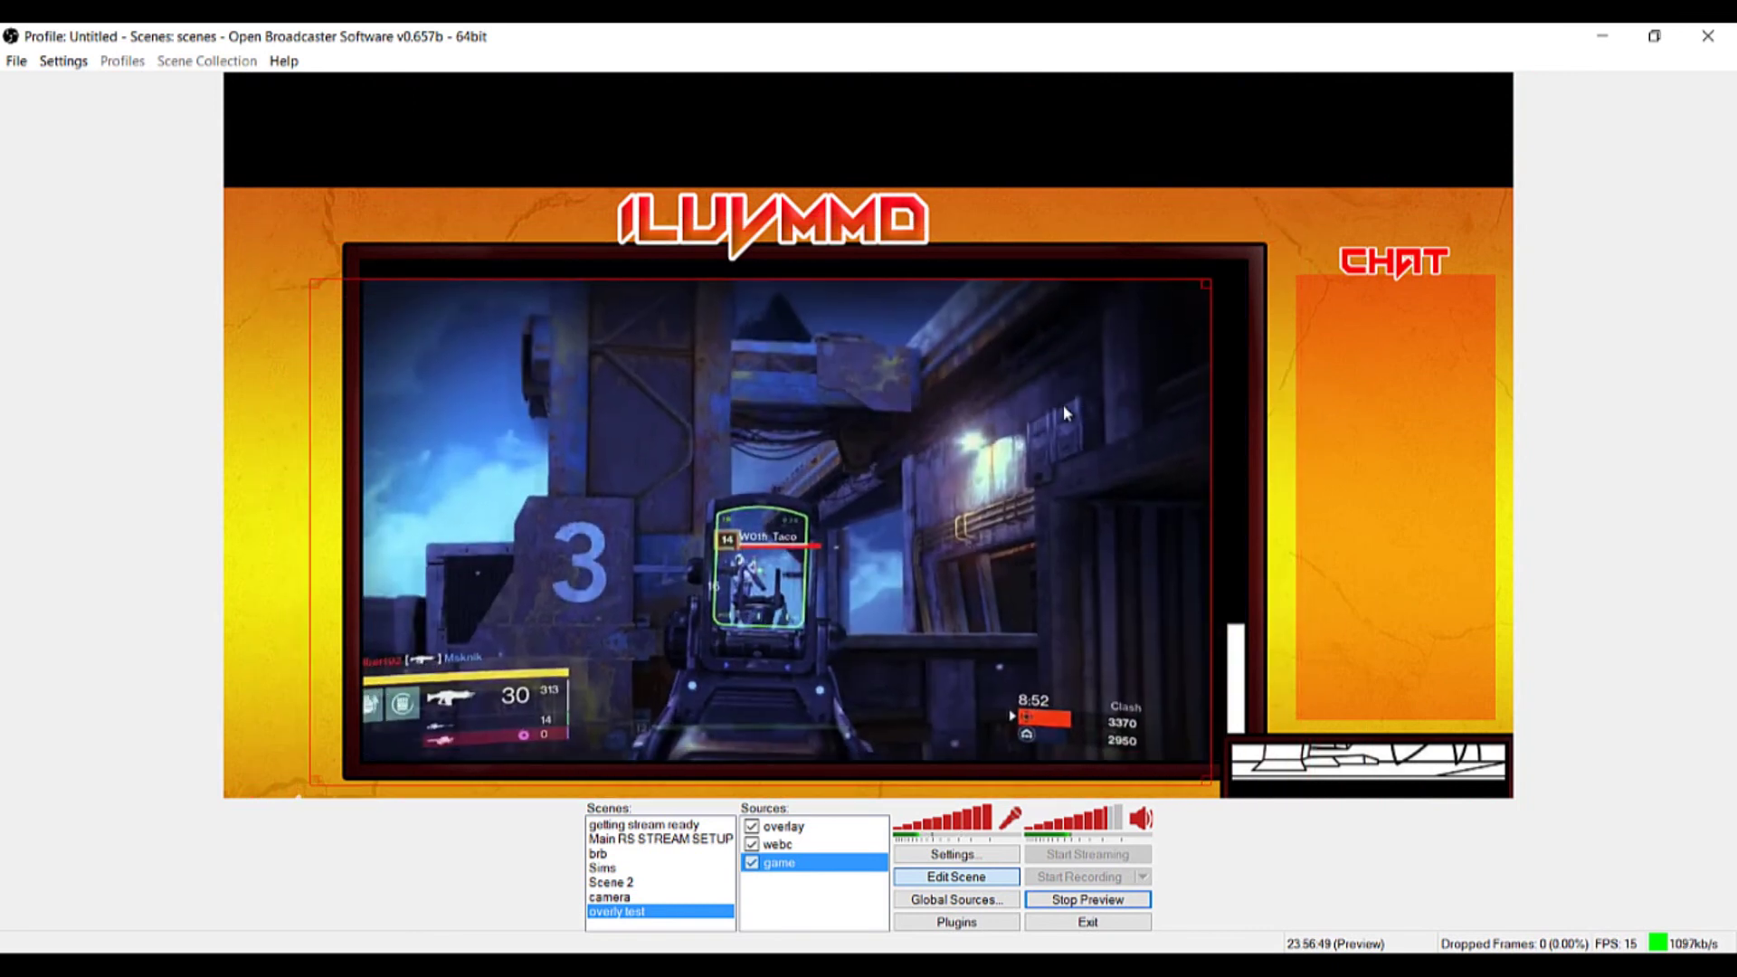
Move the overlay back up so it fills the whole canvas
{"action": "left_click", "coordinate": [1385, 340]}
{"action": "left_click_drag", "start_coordinate": [1348, 246], "coordinate": [1357, 148]}
{"action": "left_click_drag", "start_coordinate": [1066, 353], "coordinate": [974, 473]}
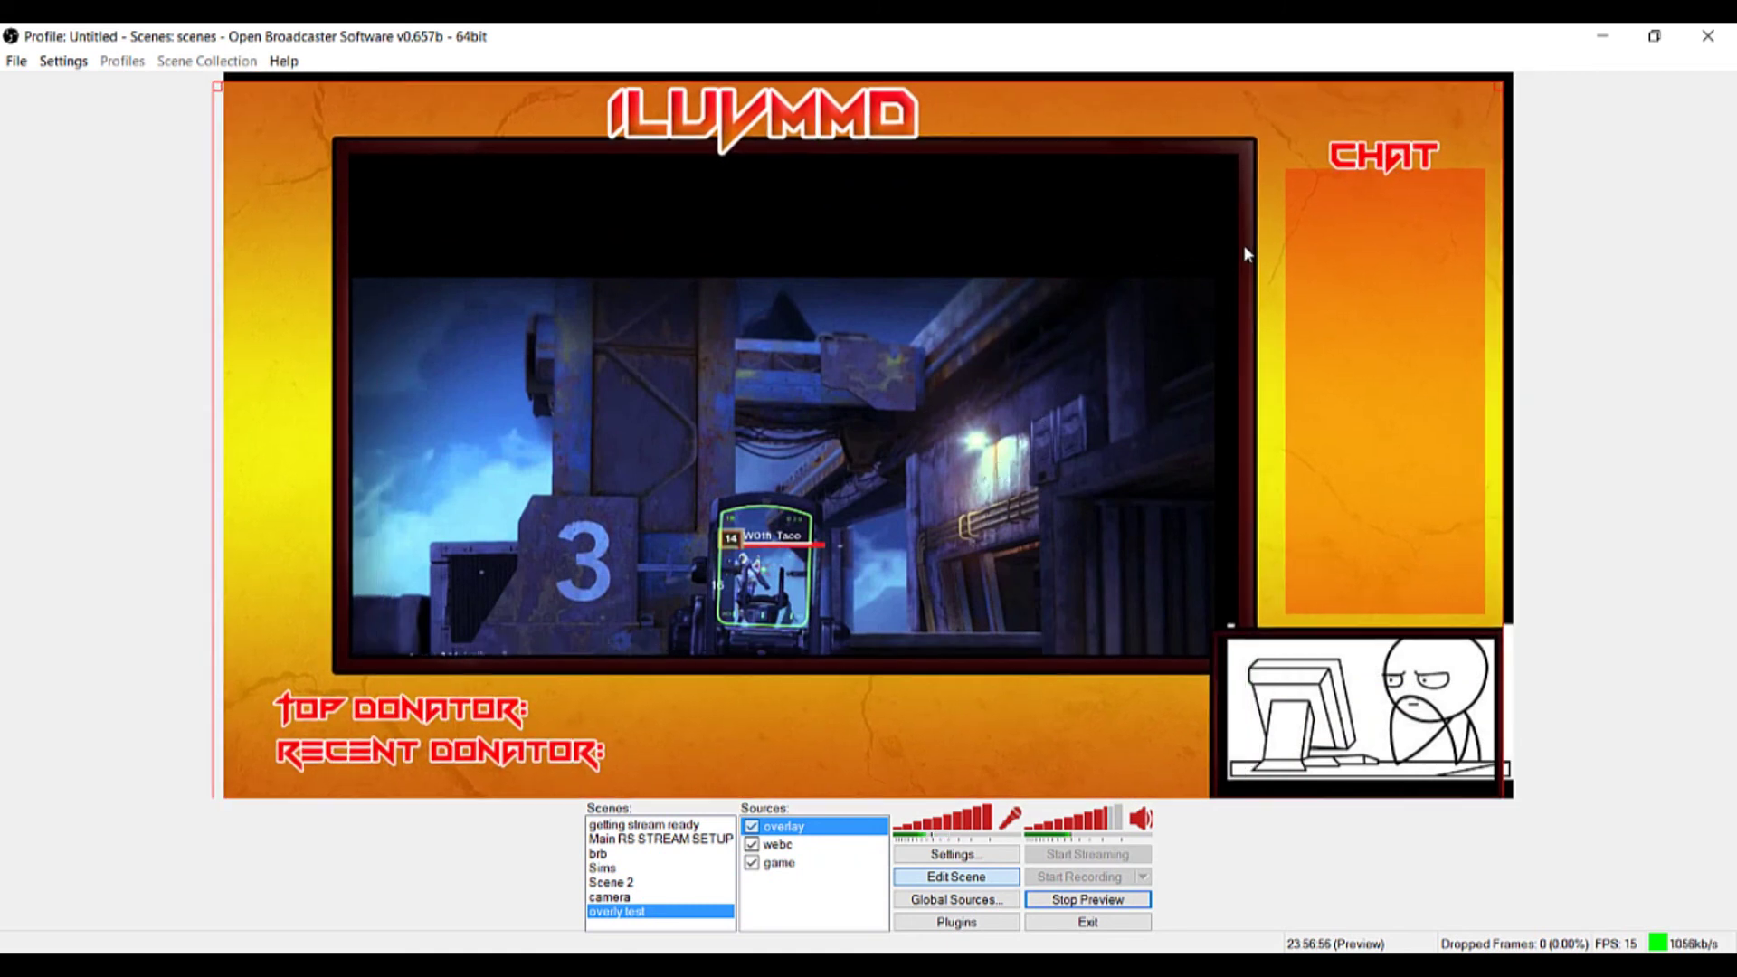
{"action": "left_click_drag", "start_coordinate": [1323, 242], "coordinate": [1333, 235]}
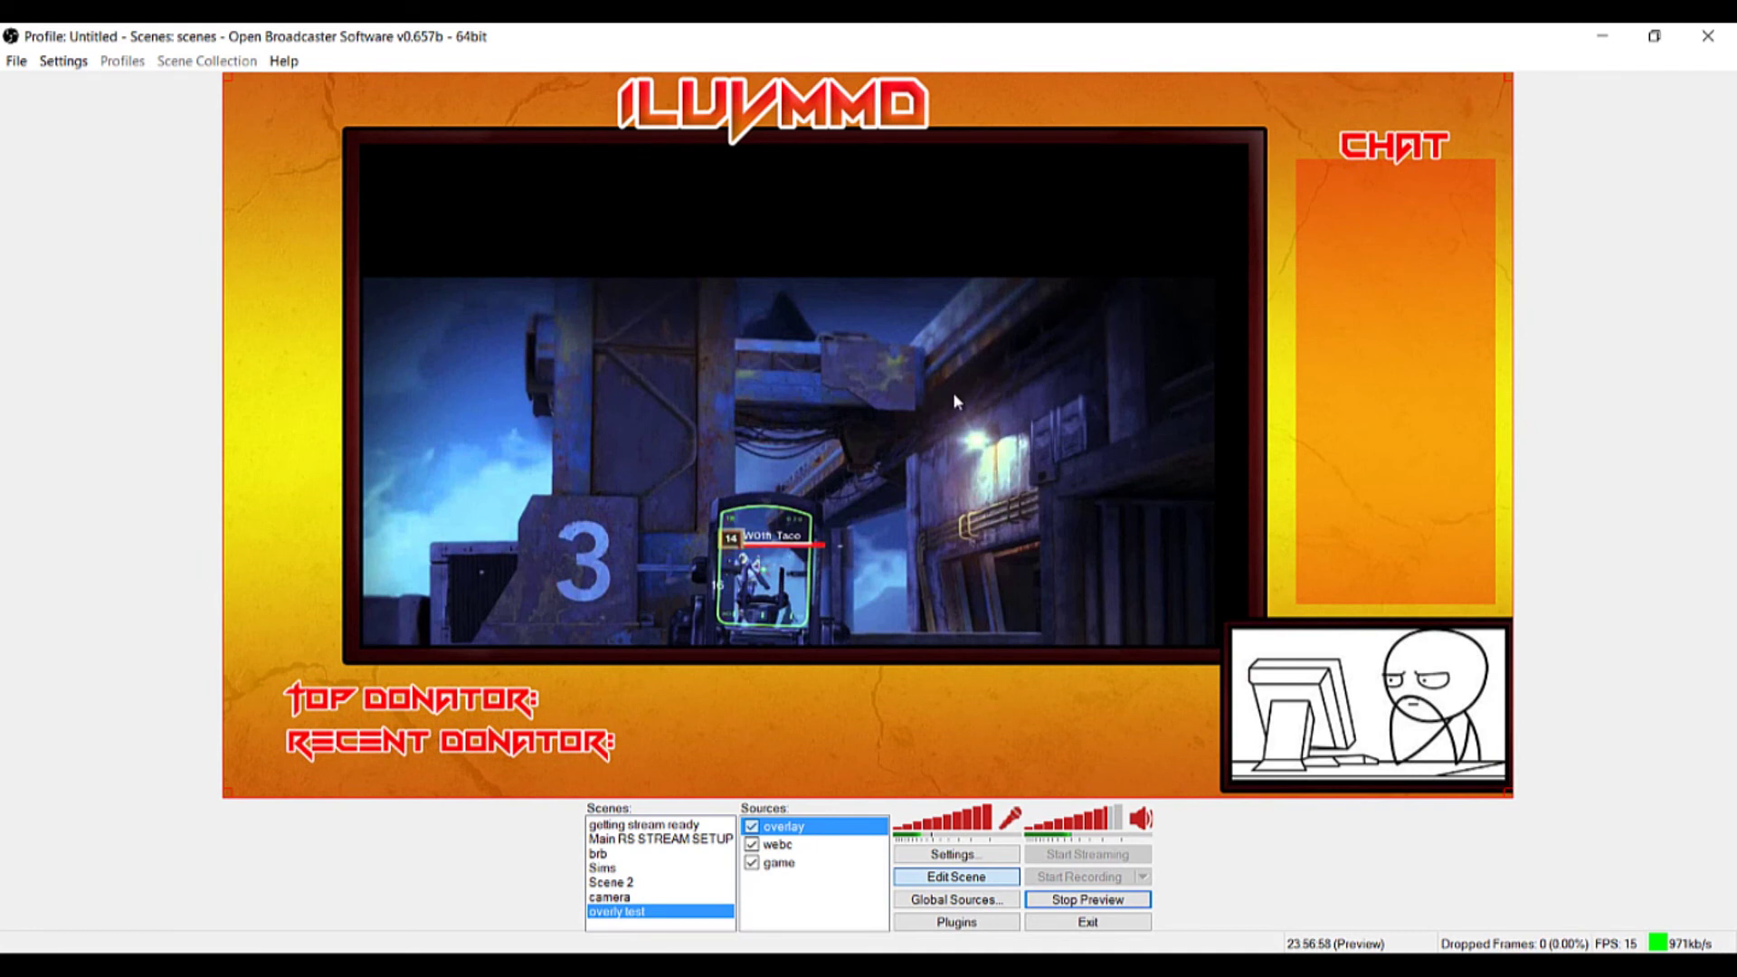
Lower the overlay to about mid-canvas, and move up and slightly enlarge the exposed game image
{"action": "mouse_move", "coordinate": [985, 252]}
{"action": "left_mouse_down"}
{"action": "mouse_move", "coordinate": [991, 287]}
{"action": "mouse_move", "coordinate": [994, 261]}
{"action": "left_mouse_up"}
{"action": "left_click_drag", "start_coordinate": [878, 500], "coordinate": [971, 401]}
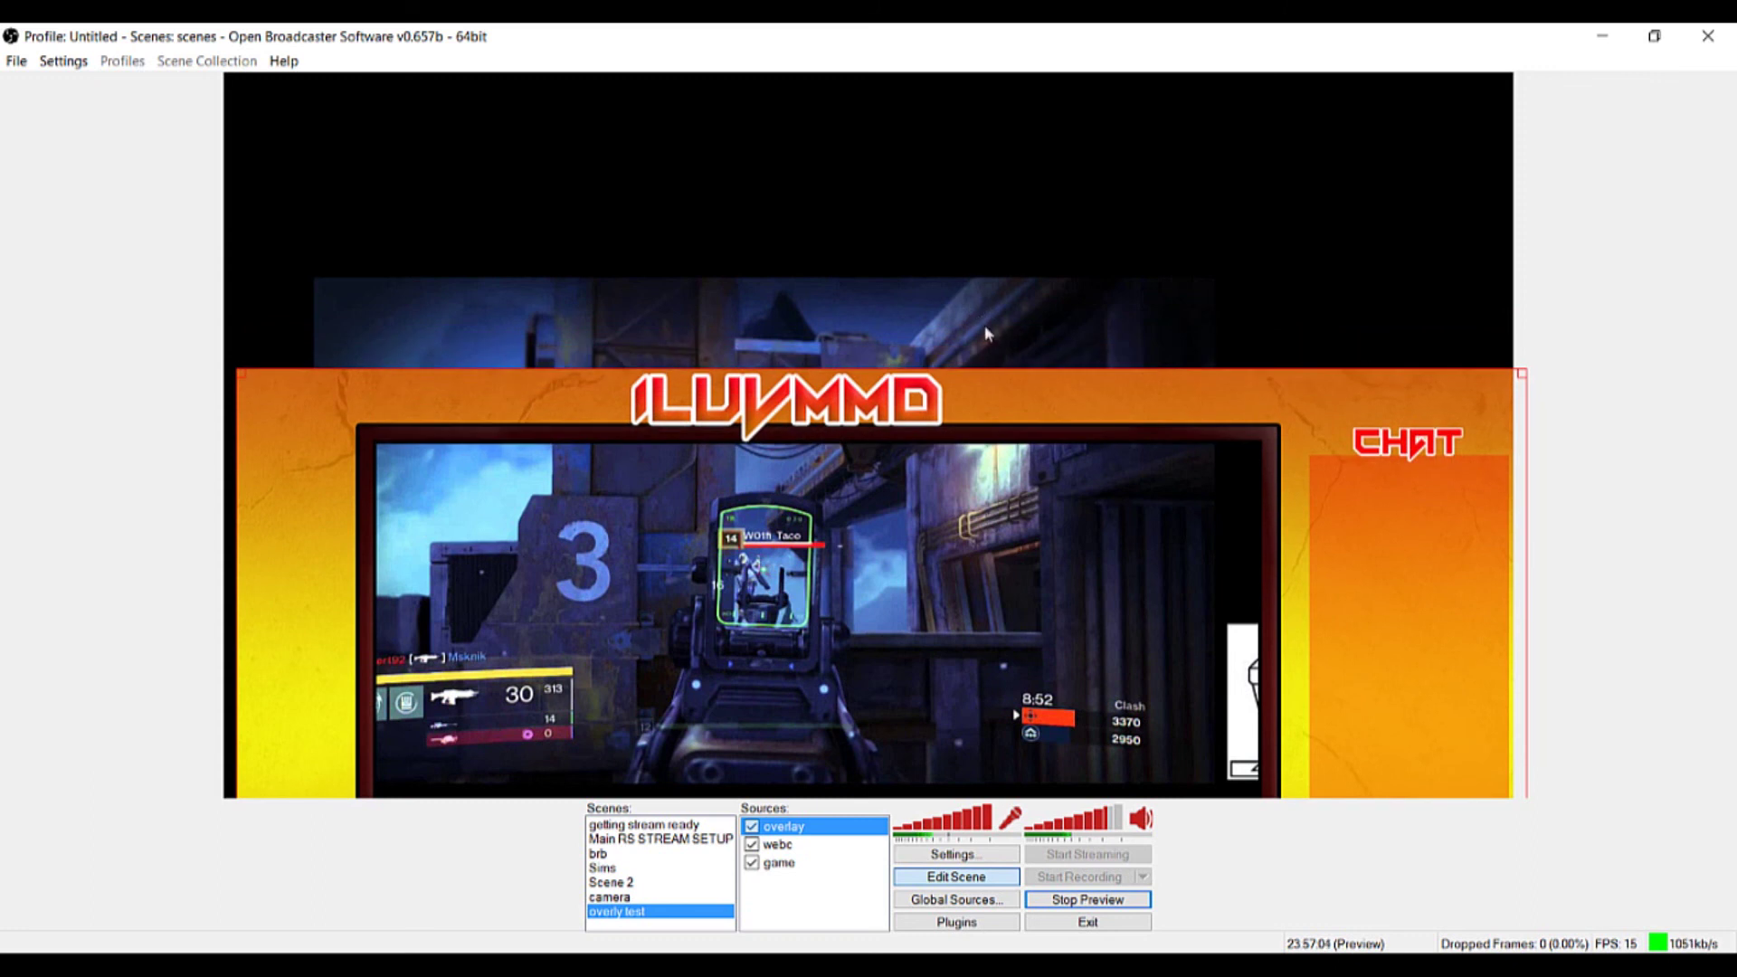
{"action": "left_click_drag", "start_coordinate": [958, 404], "coordinate": [939, 438]}
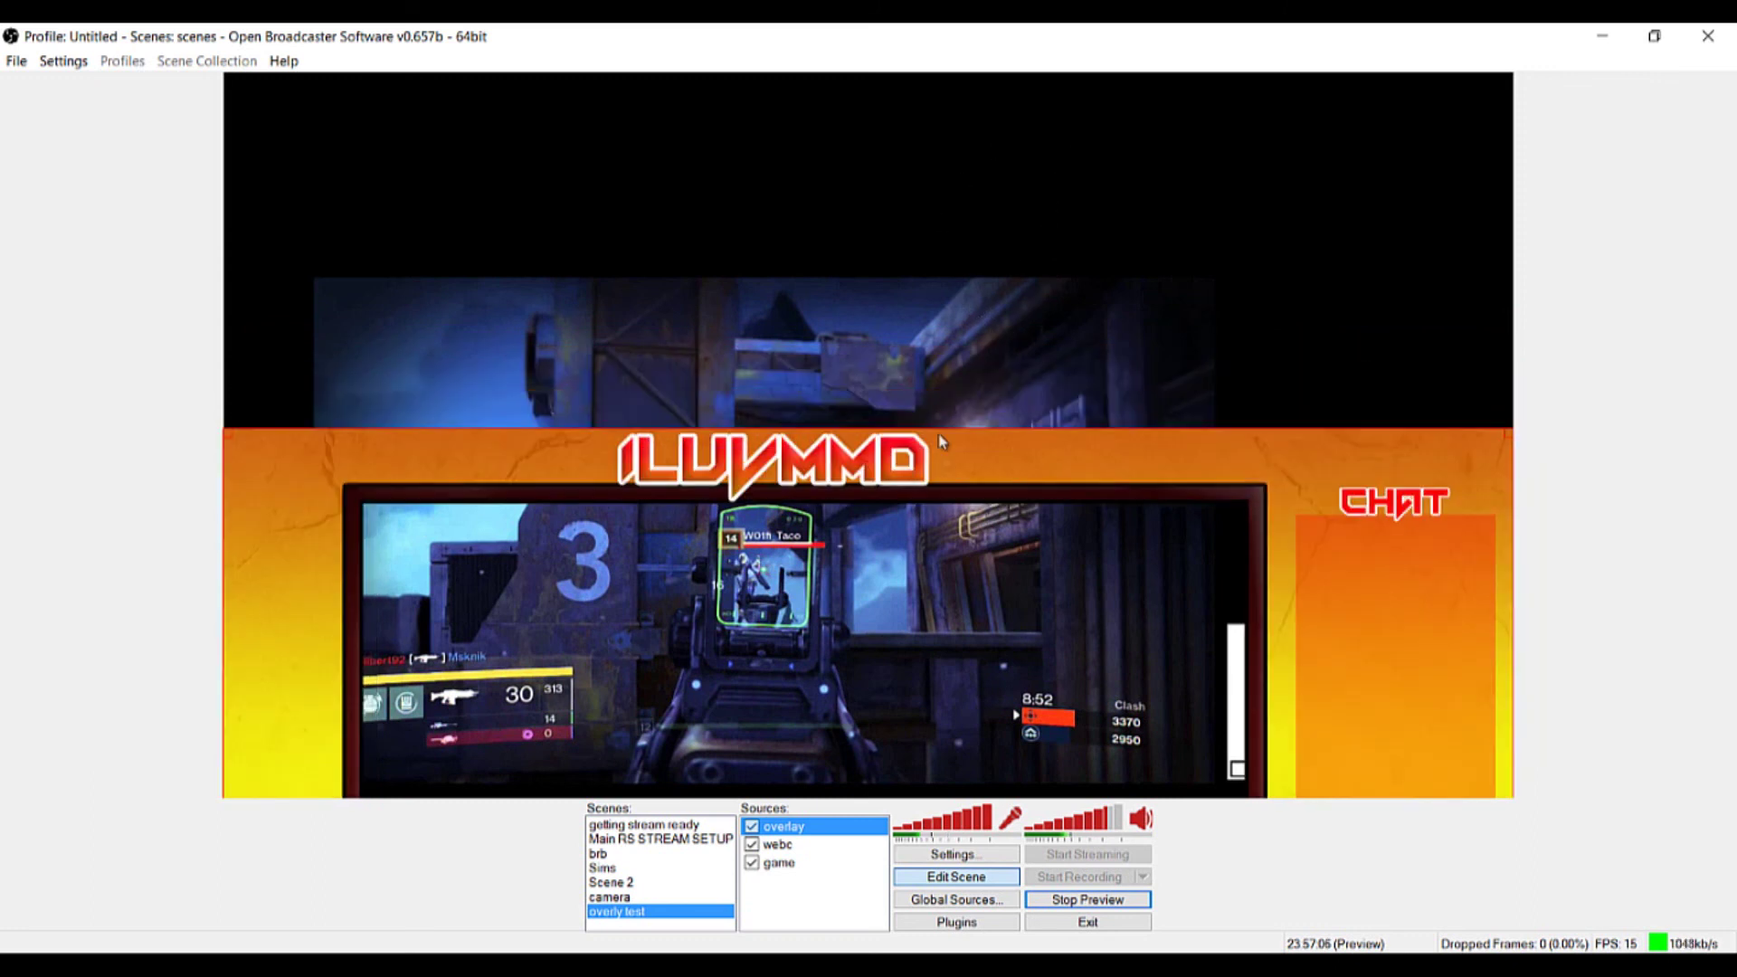
{"action": "left_click", "coordinate": [931, 269]}
{"action": "left_click_drag", "start_coordinate": [967, 307], "coordinate": [966, 221]}
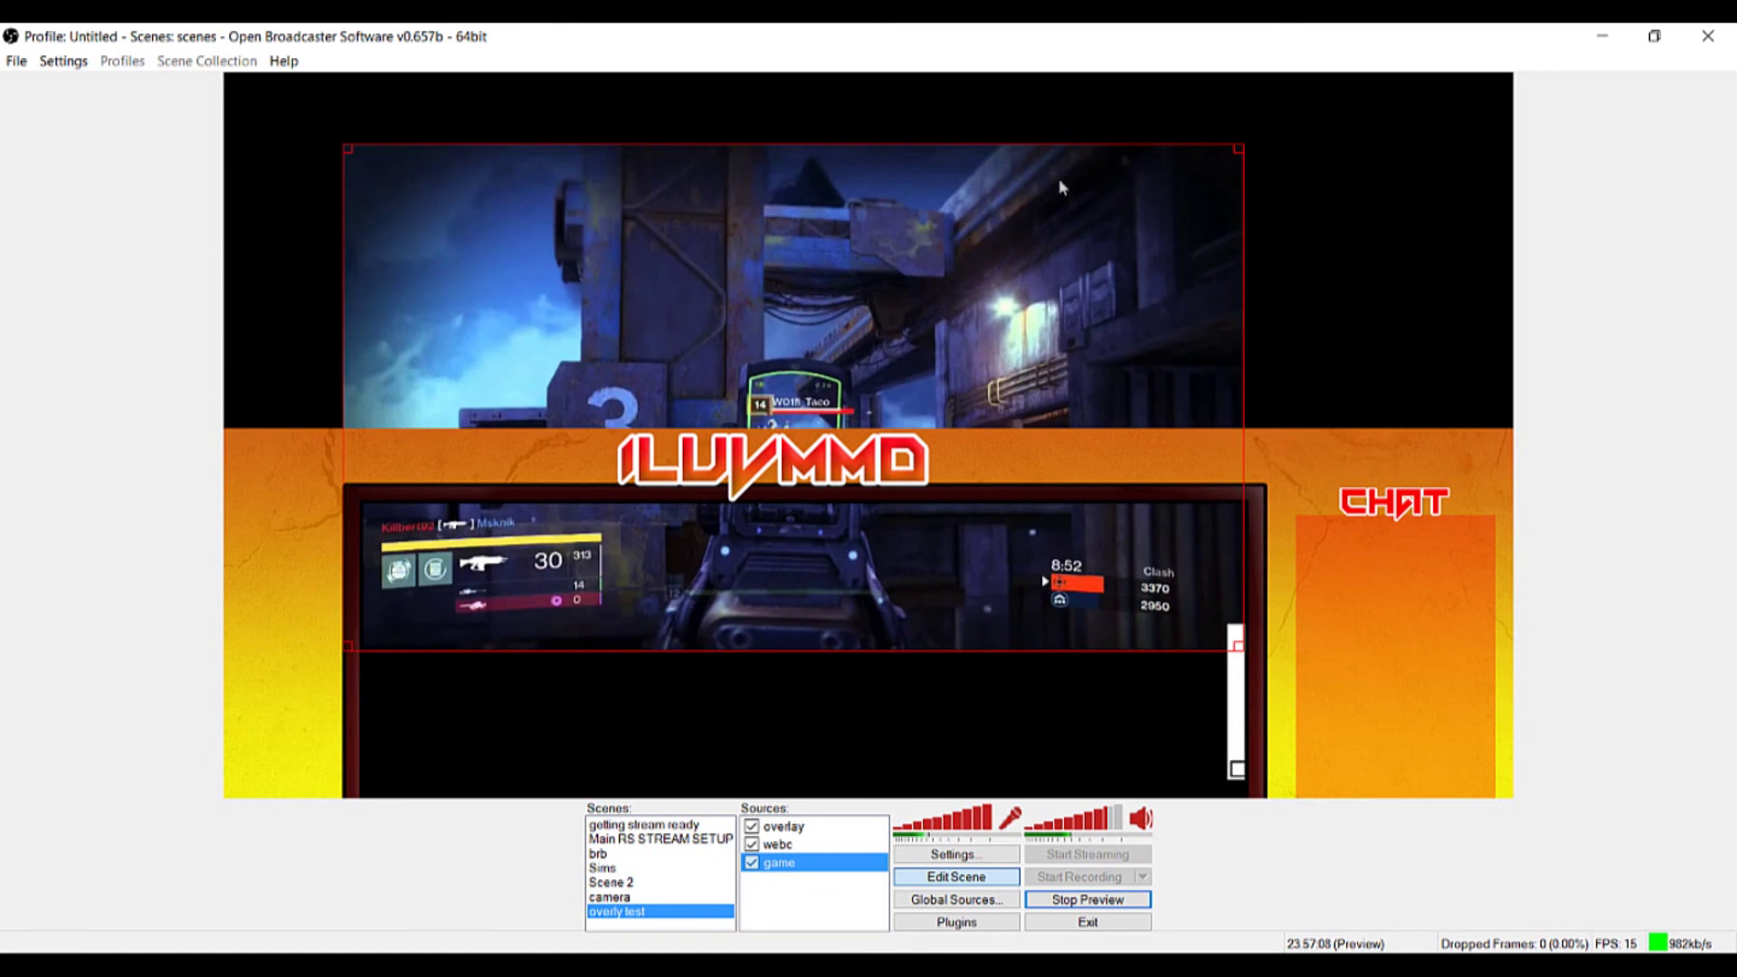
{"action": "left_click_drag", "start_coordinate": [1239, 150], "coordinate": [1241, 213]}
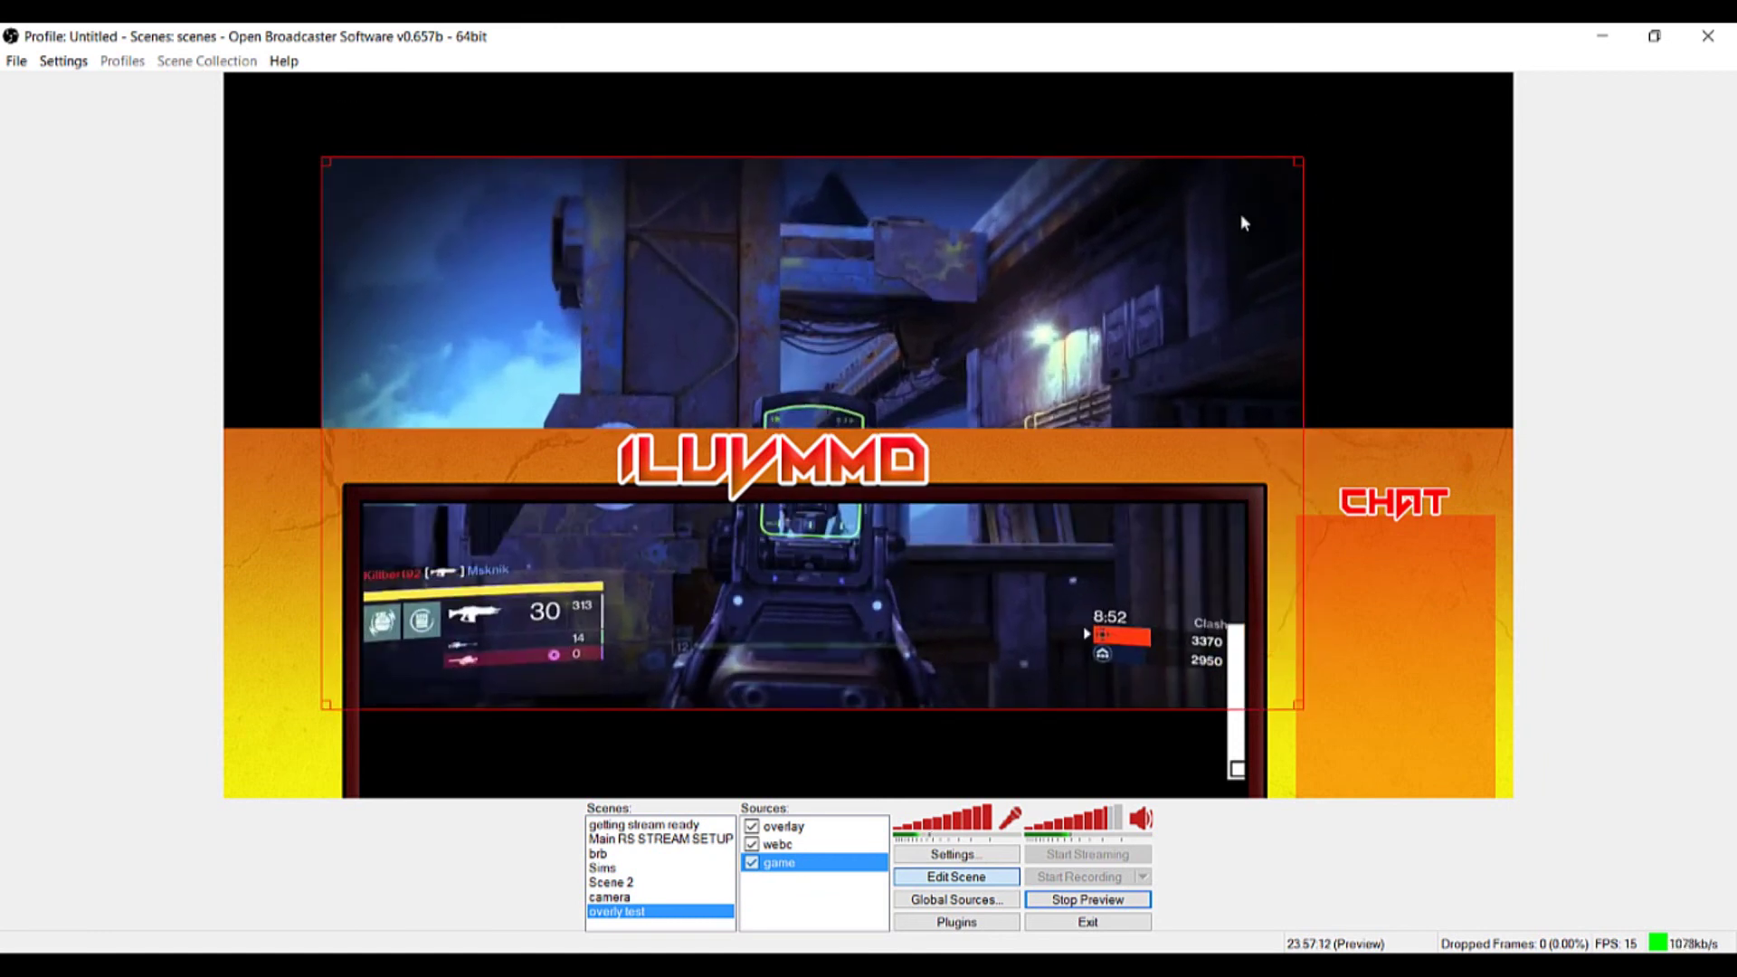
Raise the overlay over the game image and line up its sides with the canvas
{"action": "left_click", "coordinate": [1403, 484]}
{"action": "left_click_drag", "start_coordinate": [1402, 517], "coordinate": [1386, 190]}
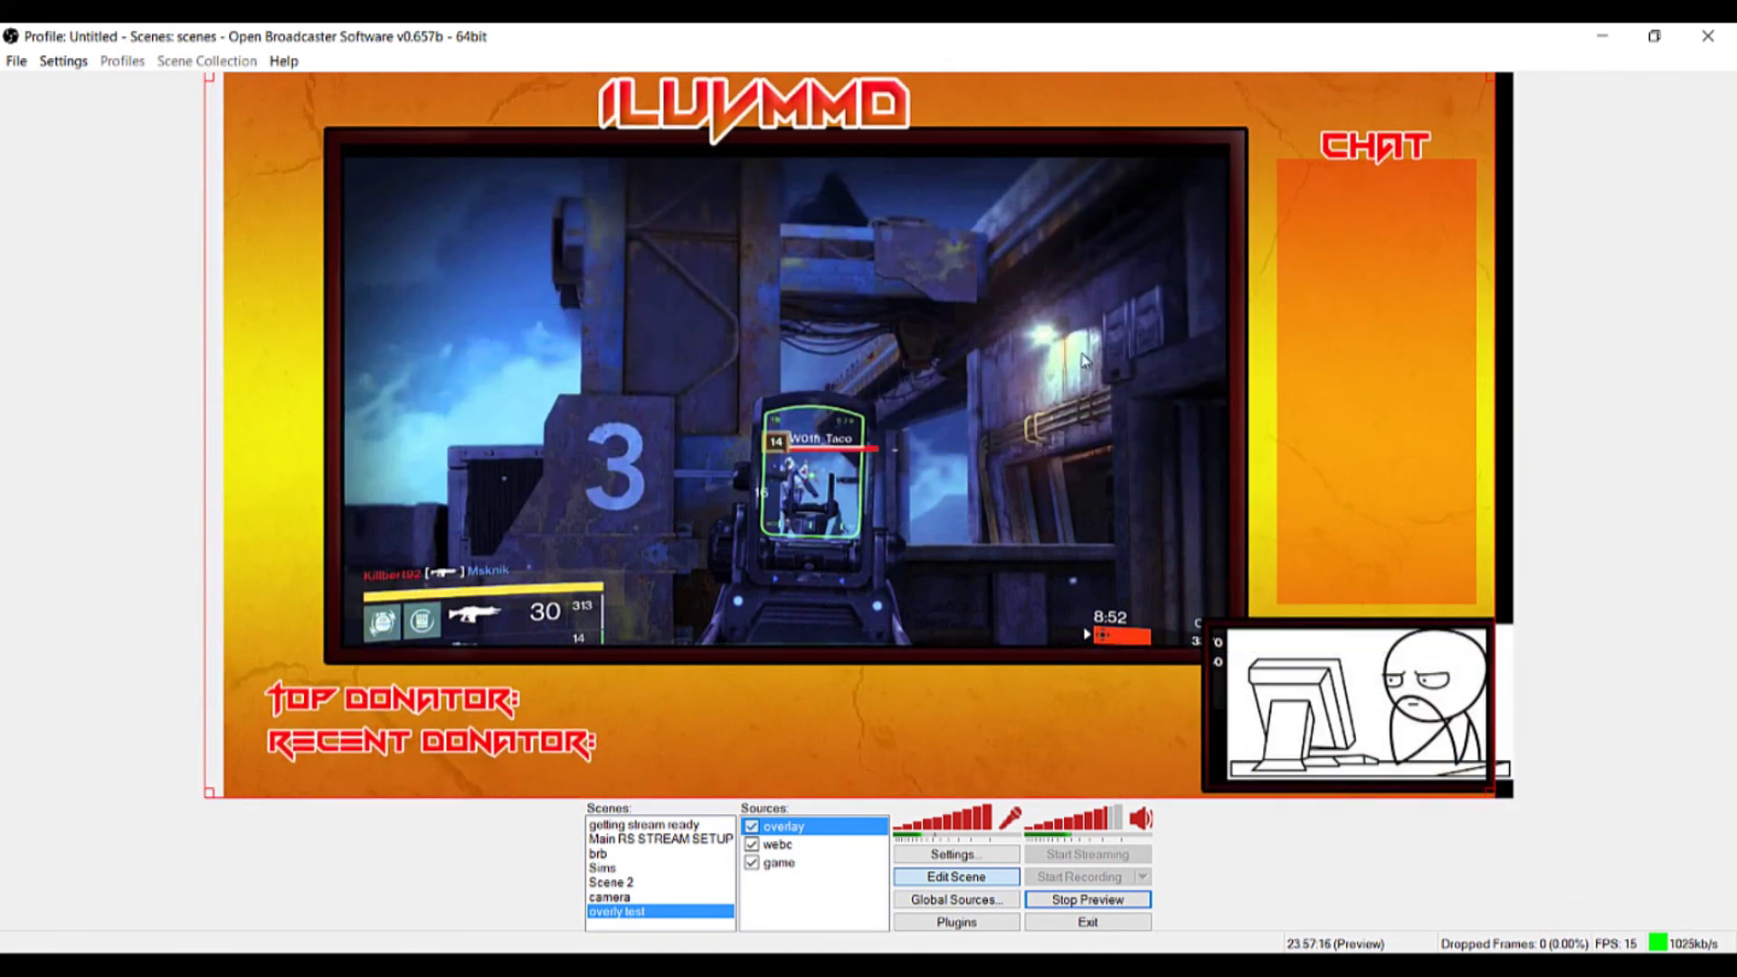
{"action": "left_click_drag", "start_coordinate": [1077, 159], "coordinate": [1074, 198]}
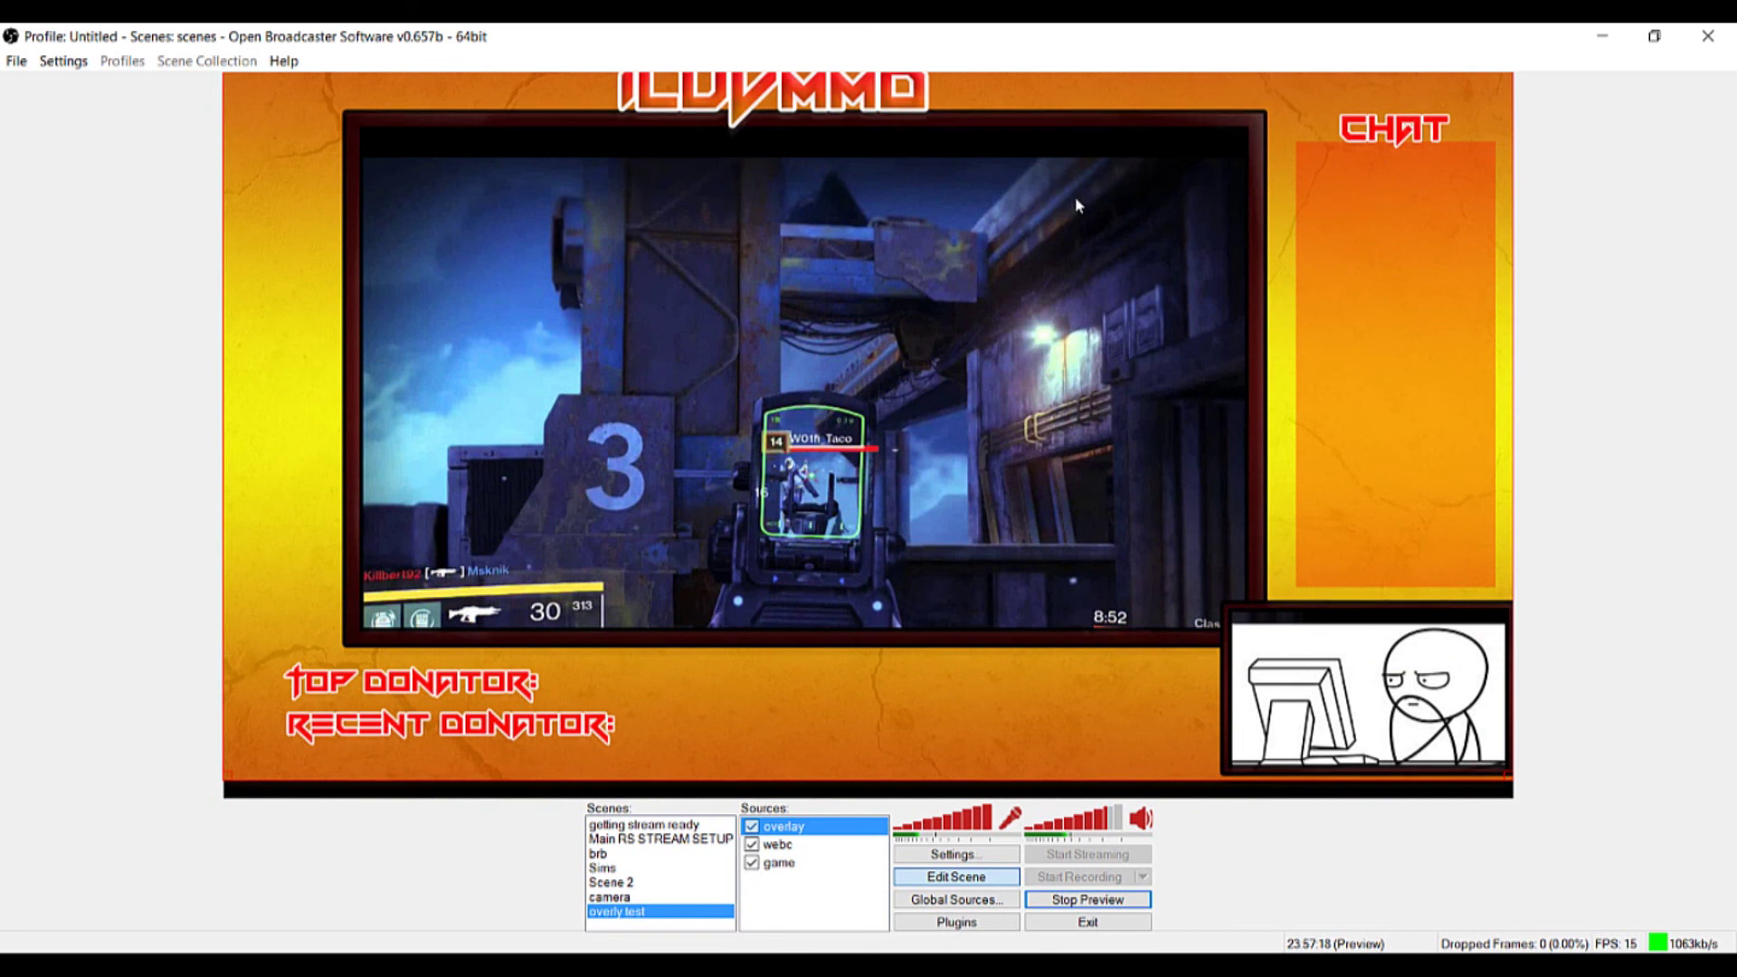
Shrink the game source from its corners and position it to fill the overlay's large frame
{"action": "double_click", "coordinate": [778, 862]}
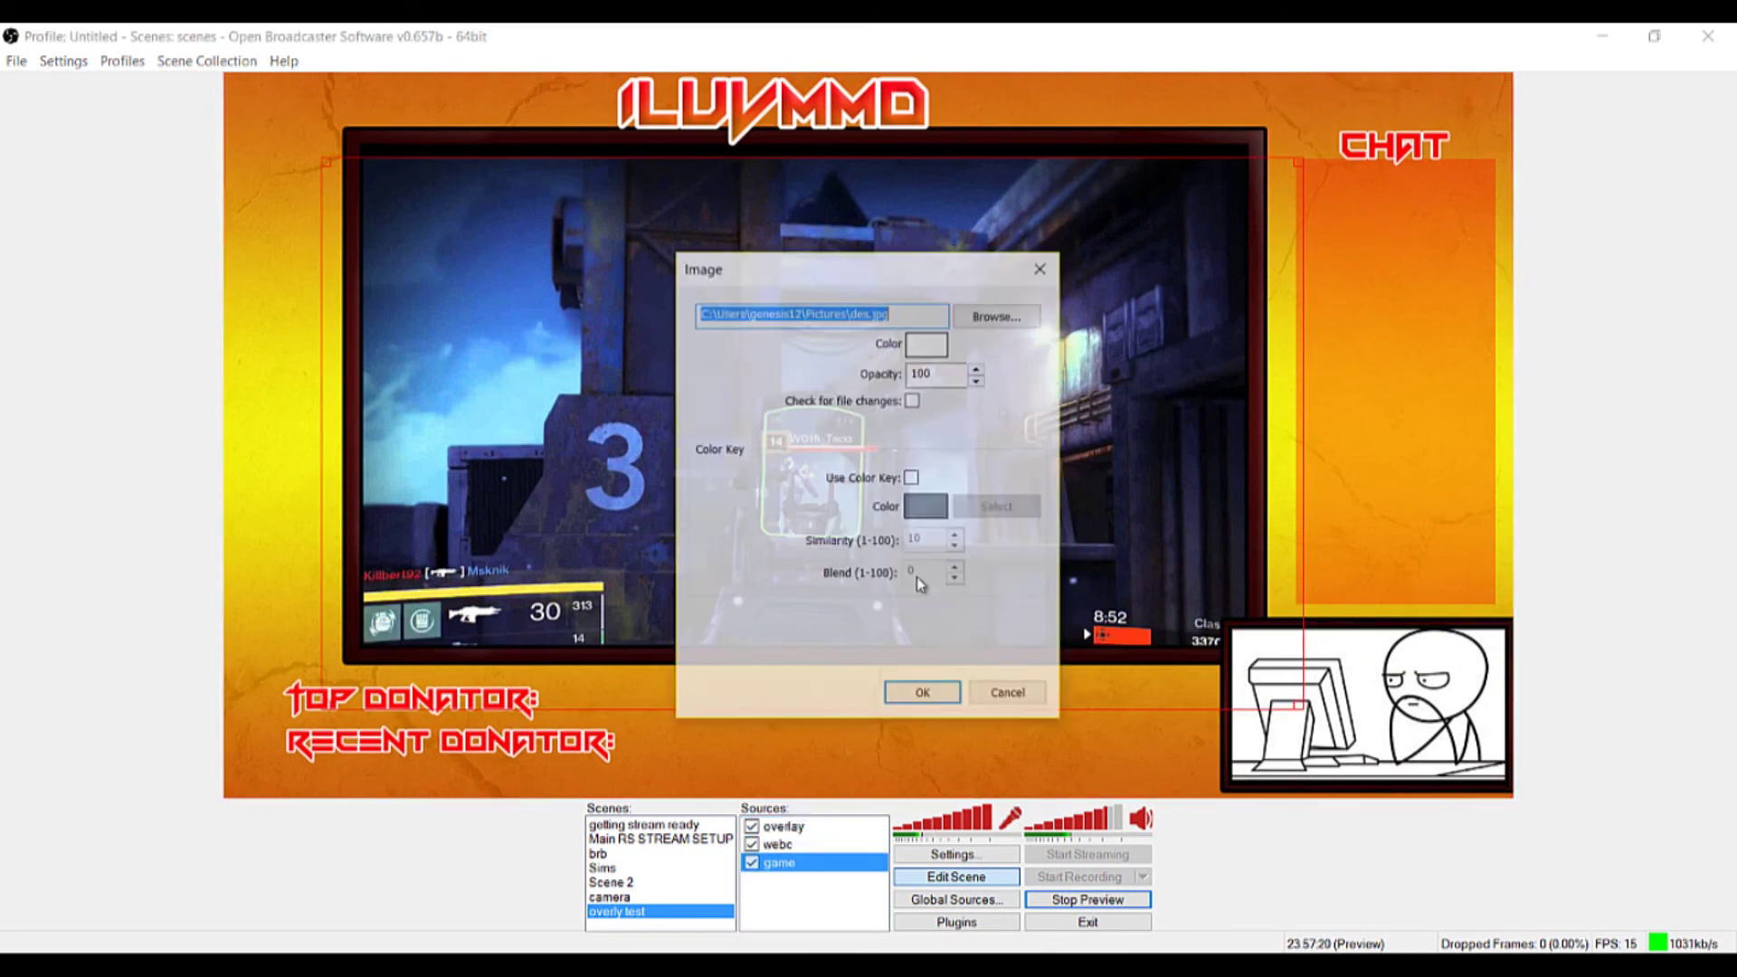
{"action": "left_click", "coordinate": [1055, 262]}
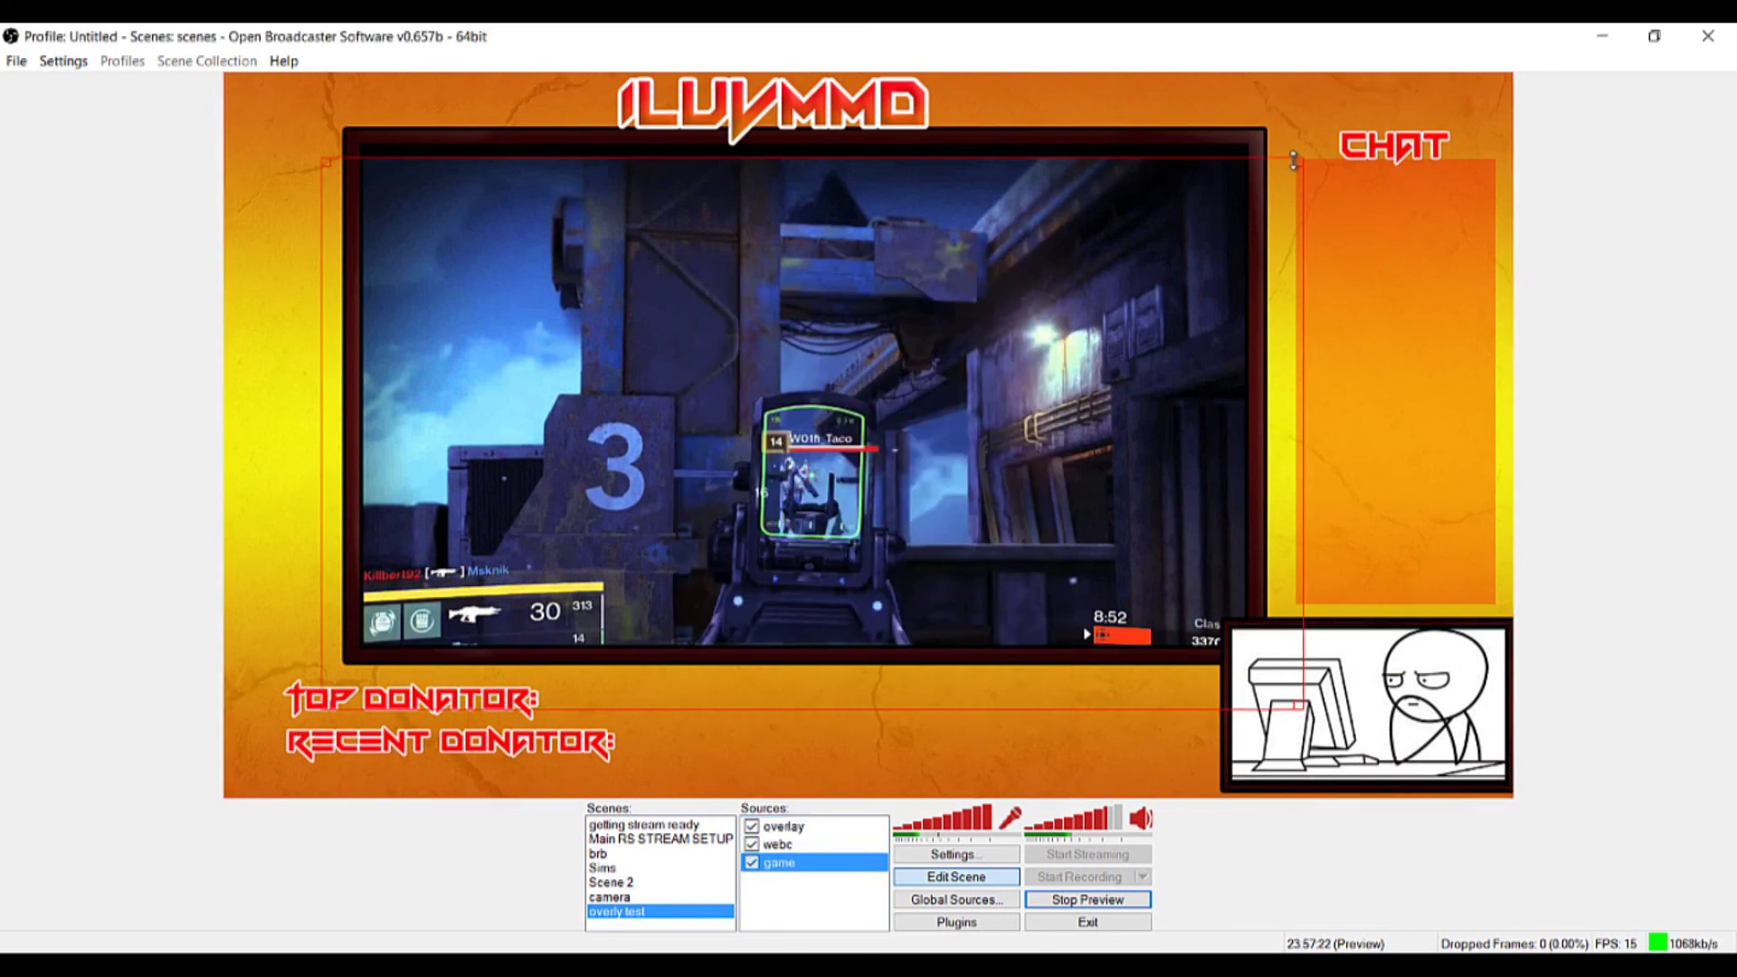
{"action": "left_click", "coordinate": [1154, 248]}
{"action": "mouse_move", "coordinate": [1154, 248]}
{"action": "left_mouse_down"}
{"action": "mouse_move", "coordinate": [1162, 228]}
{"action": "mouse_move", "coordinate": [1148, 237]}
{"action": "left_mouse_up"}
{"action": "left_click", "coordinate": [793, 864]}
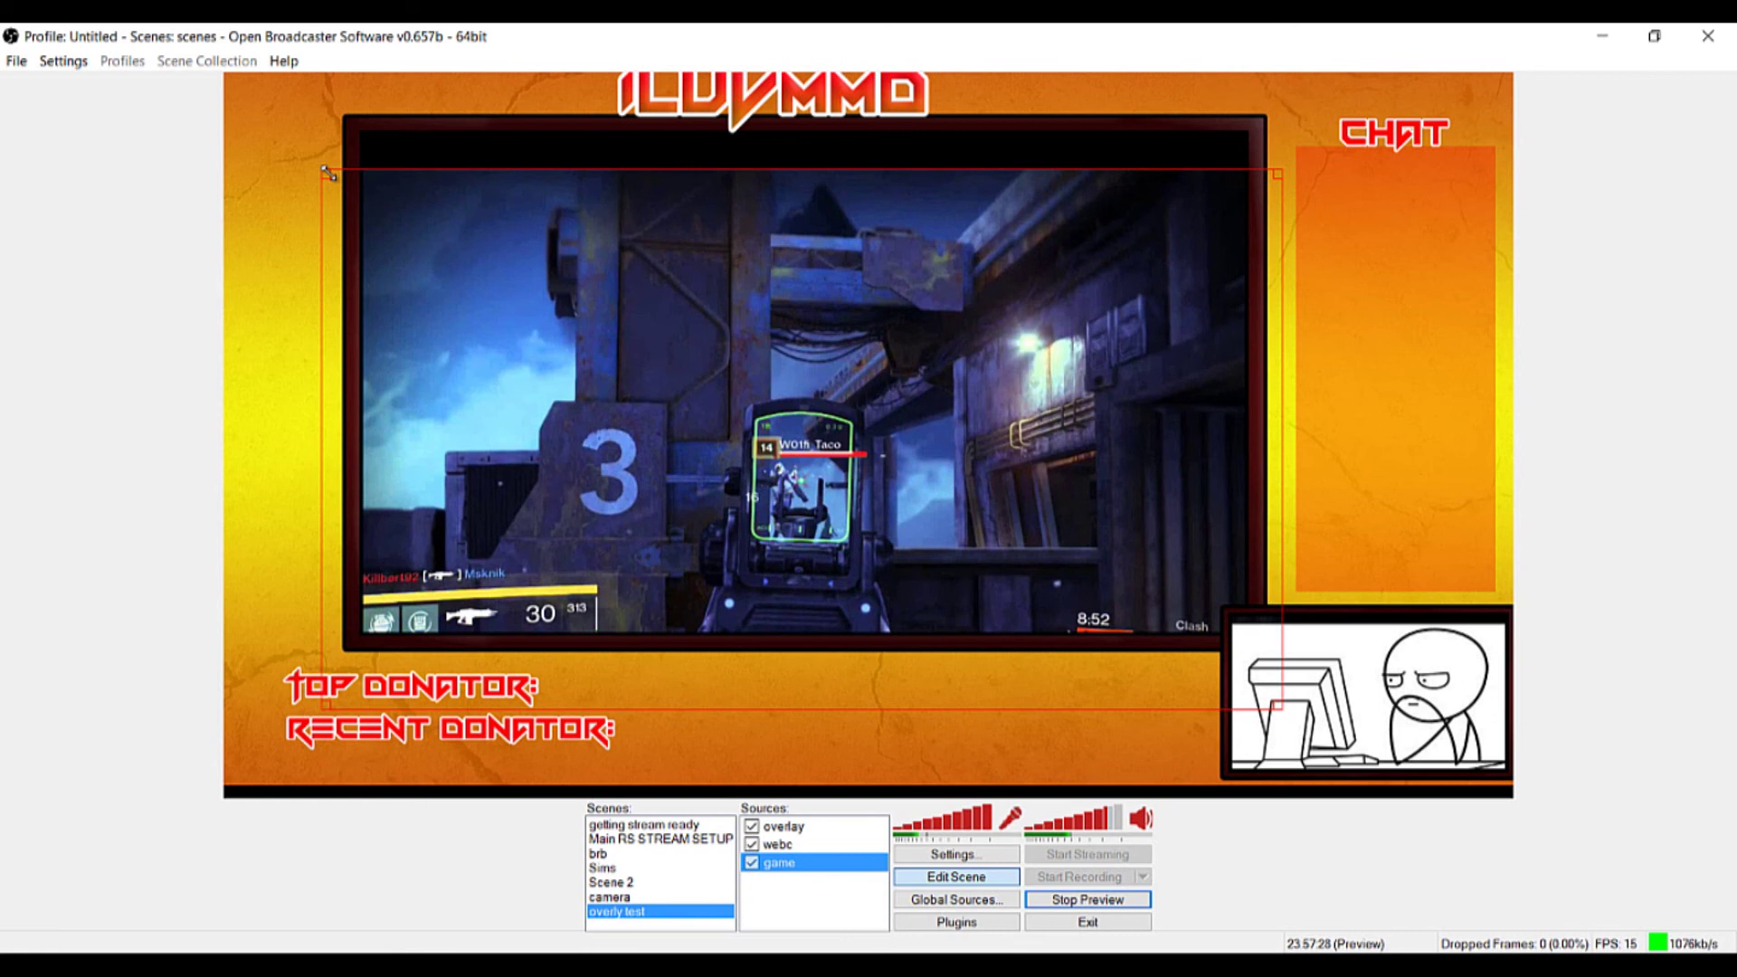
{"action": "left_click_drag", "start_coordinate": [321, 172], "coordinate": [380, 189]}
{"action": "left_click_drag", "start_coordinate": [1276, 190], "coordinate": [1204, 210]}
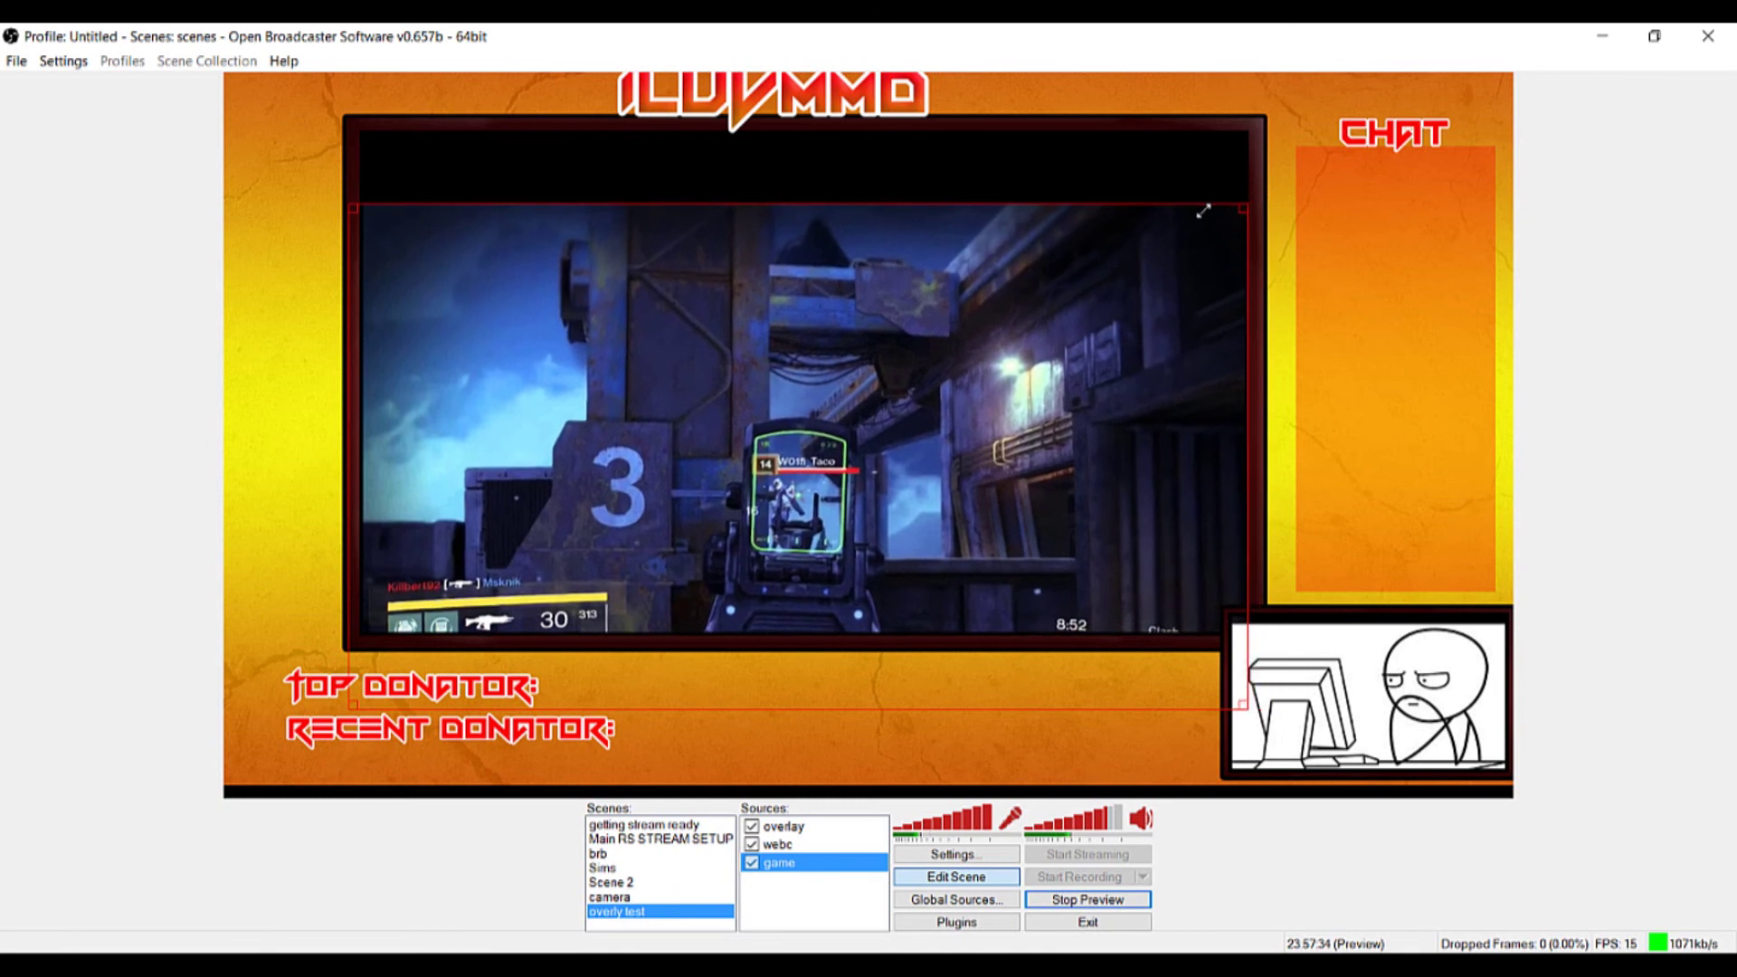
{"action": "left_click_drag", "start_coordinate": [1146, 292], "coordinate": [1151, 211]}
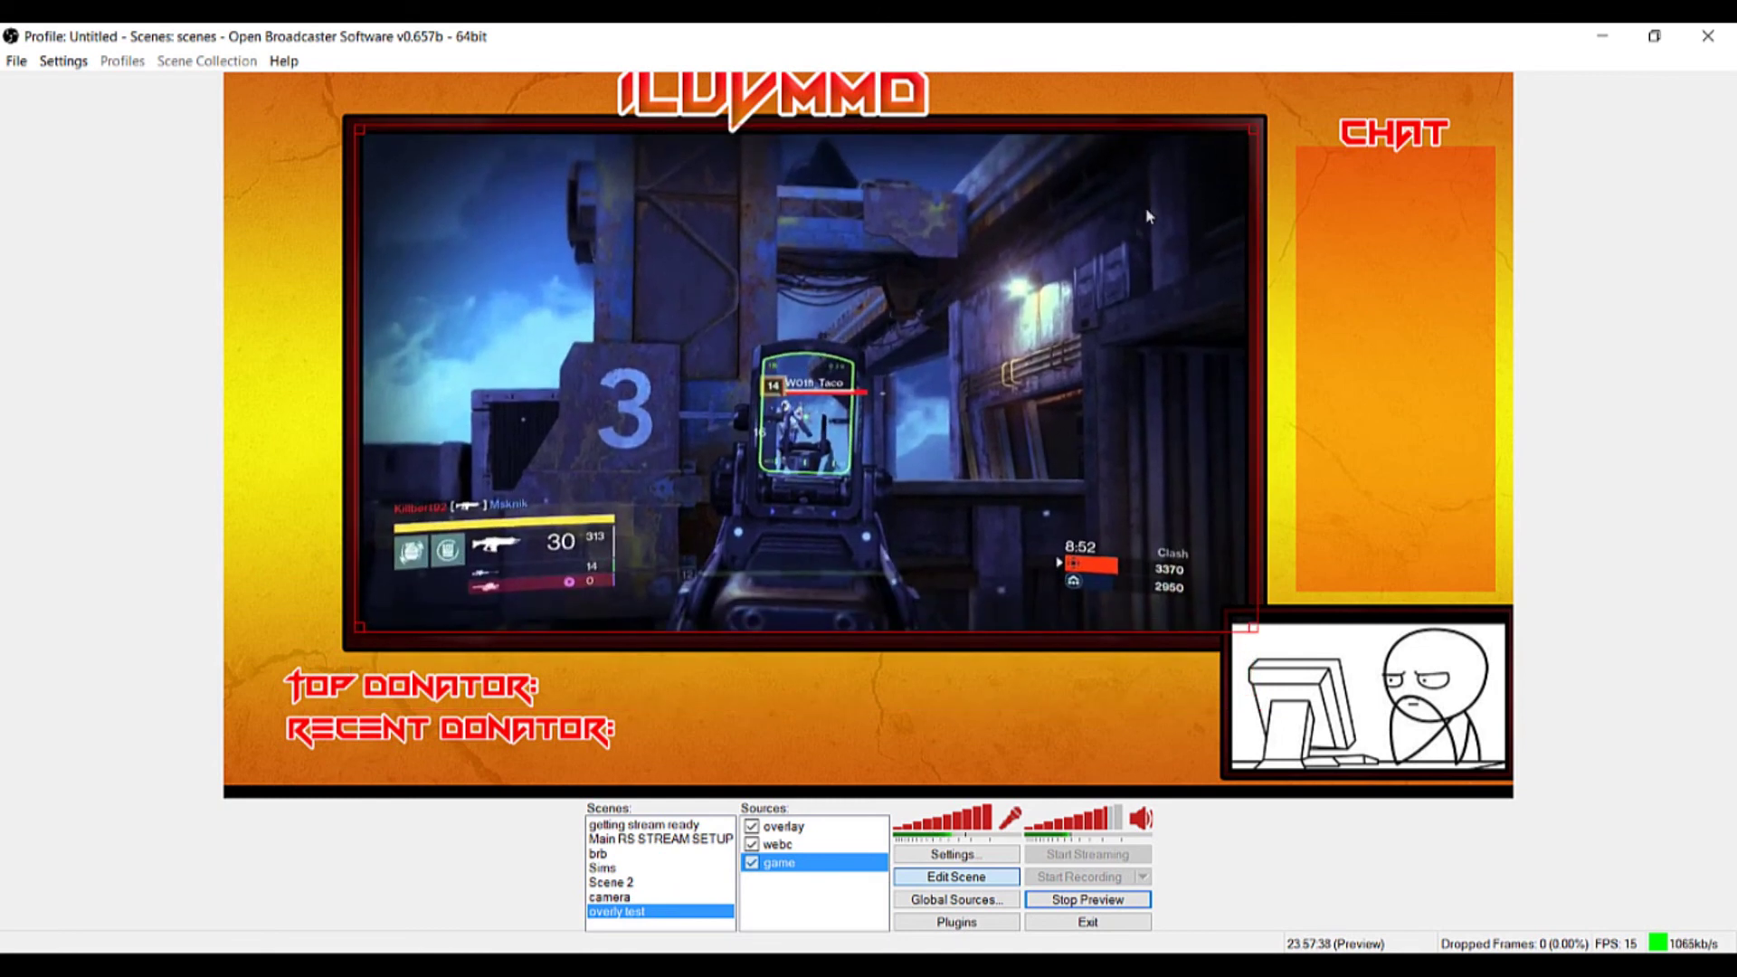
Check the overlay source's image settings without changing them, and realign the overlay to fill the canvas
{"action": "left_click", "coordinate": [767, 900]}
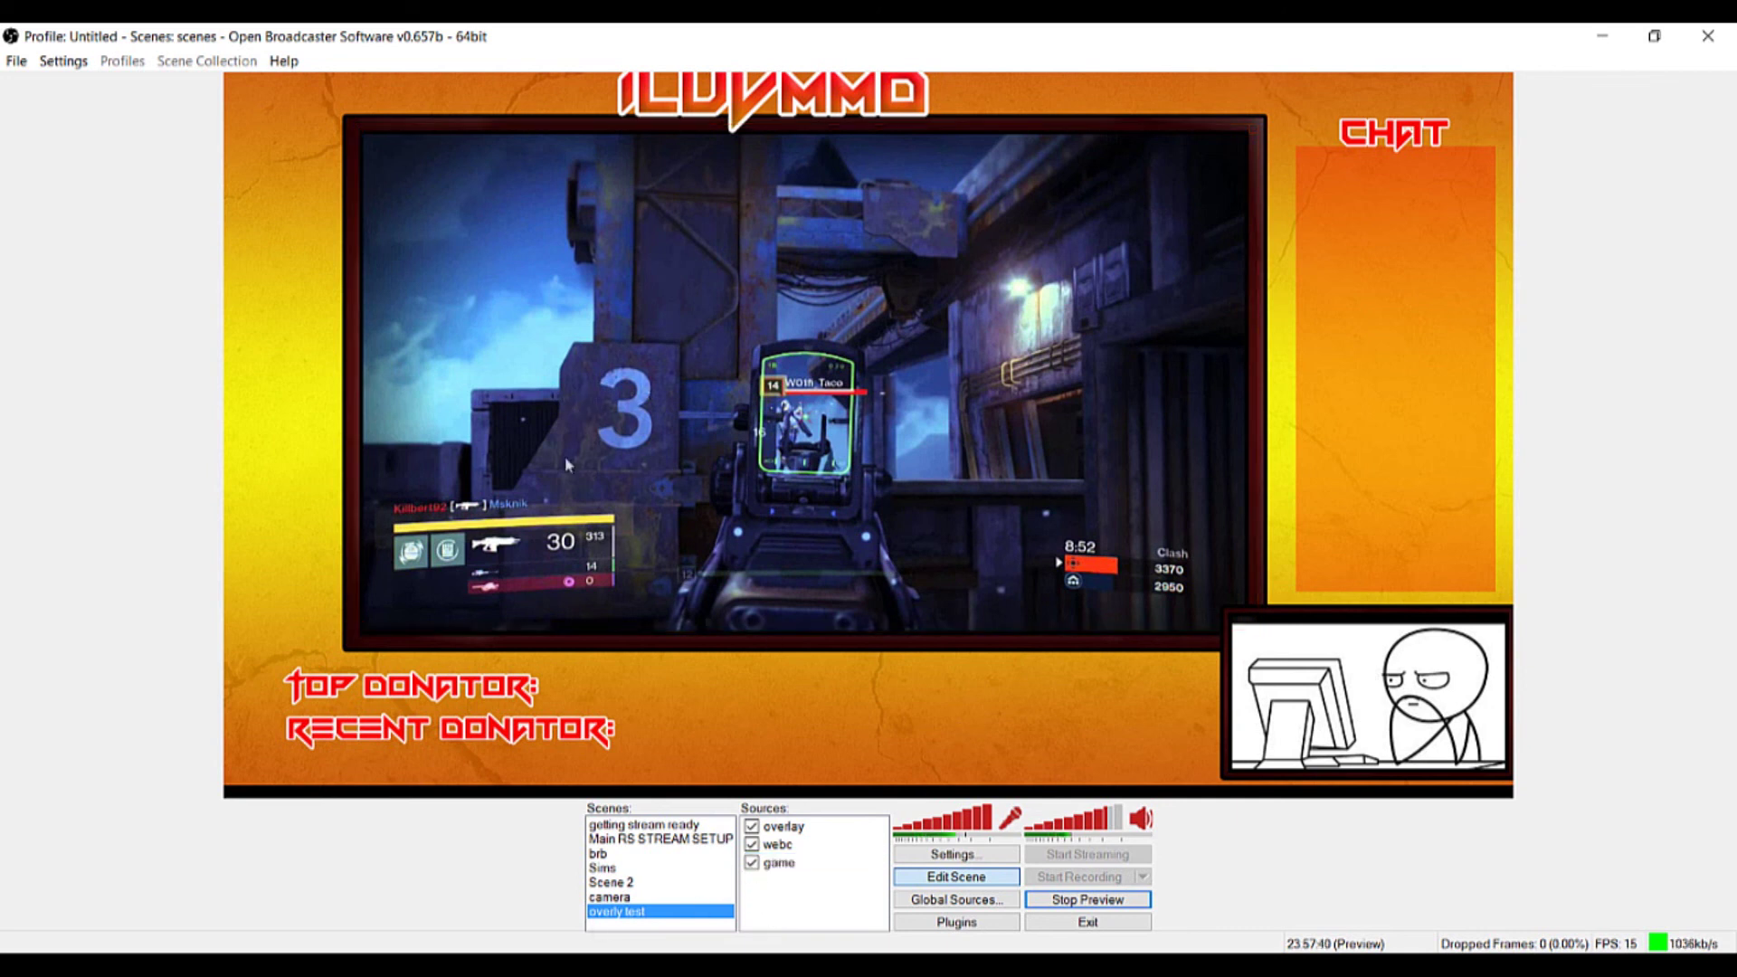
{"action": "double_click", "coordinate": [776, 826]}
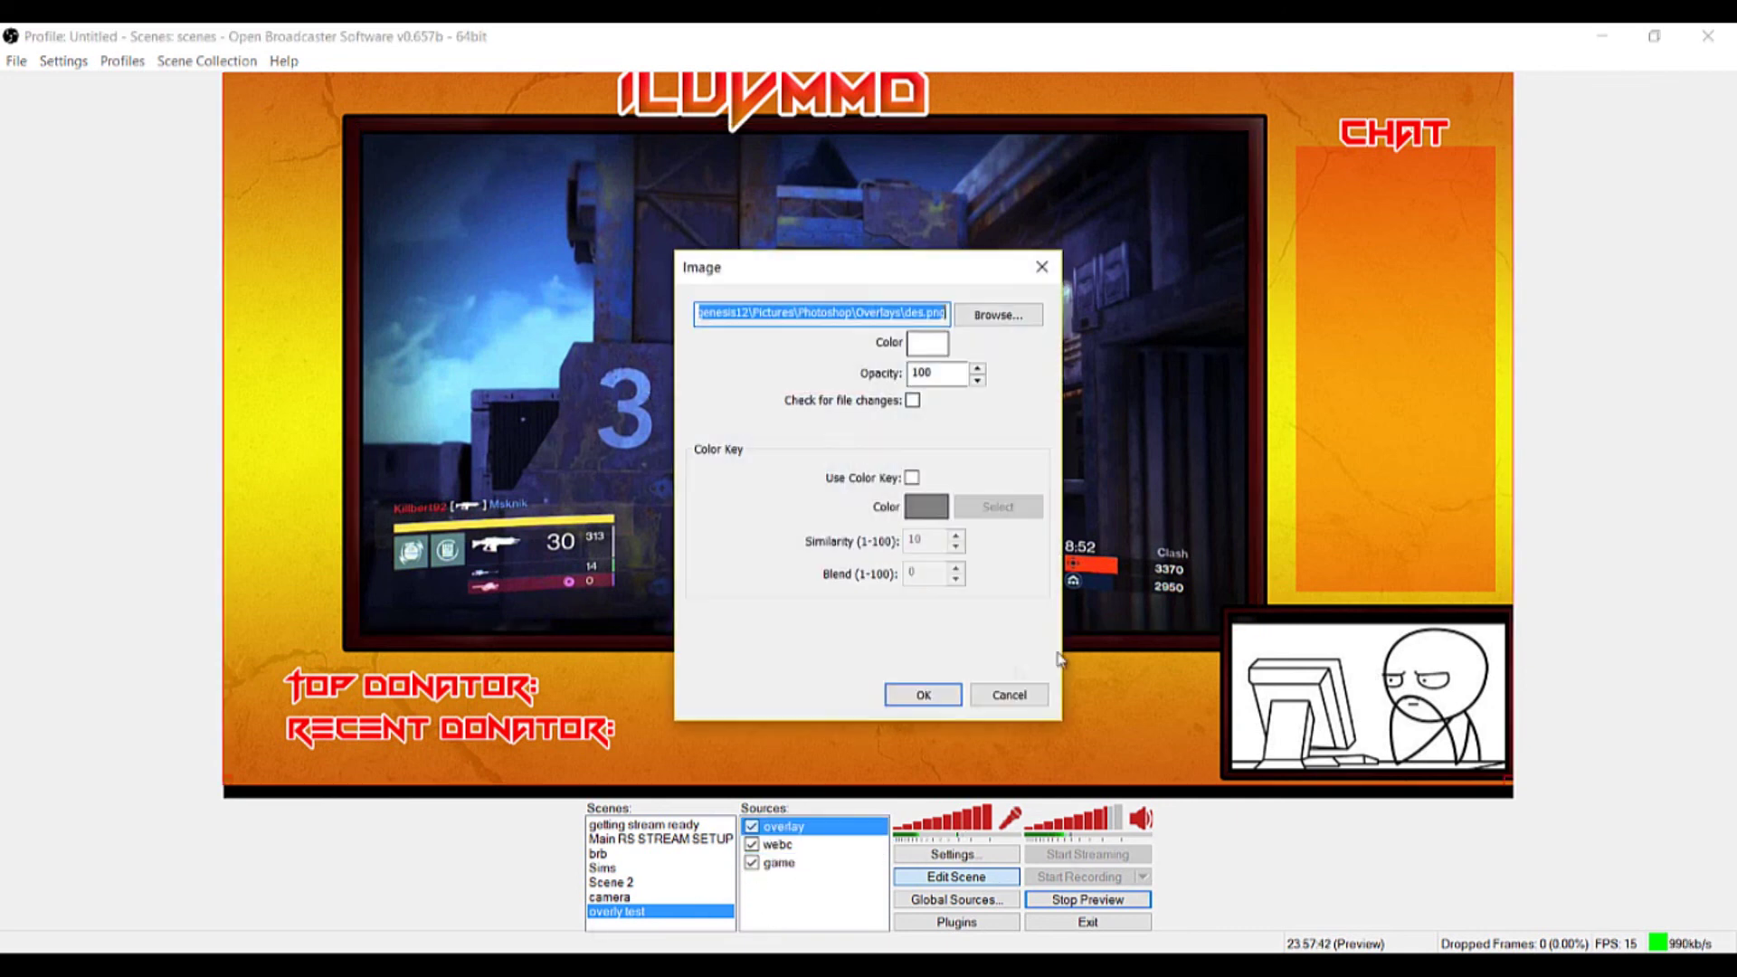
{"action": "left_click", "coordinate": [1004, 693]}
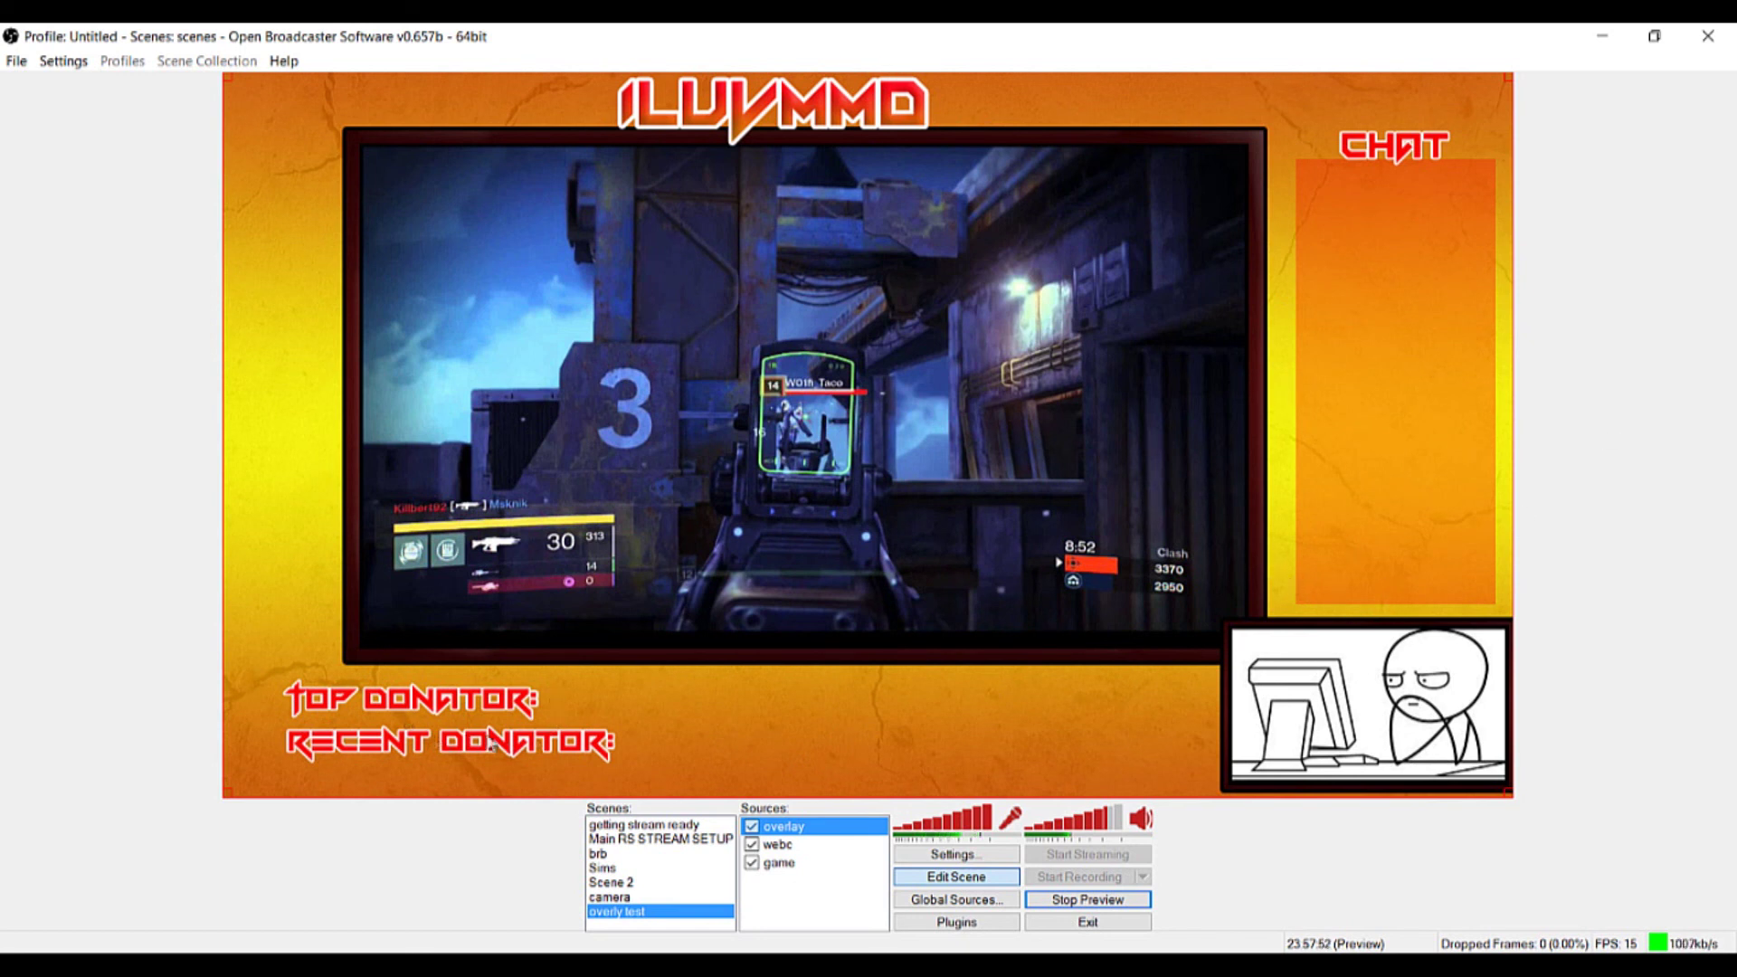
{"action": "right_click", "coordinate": [799, 886]}
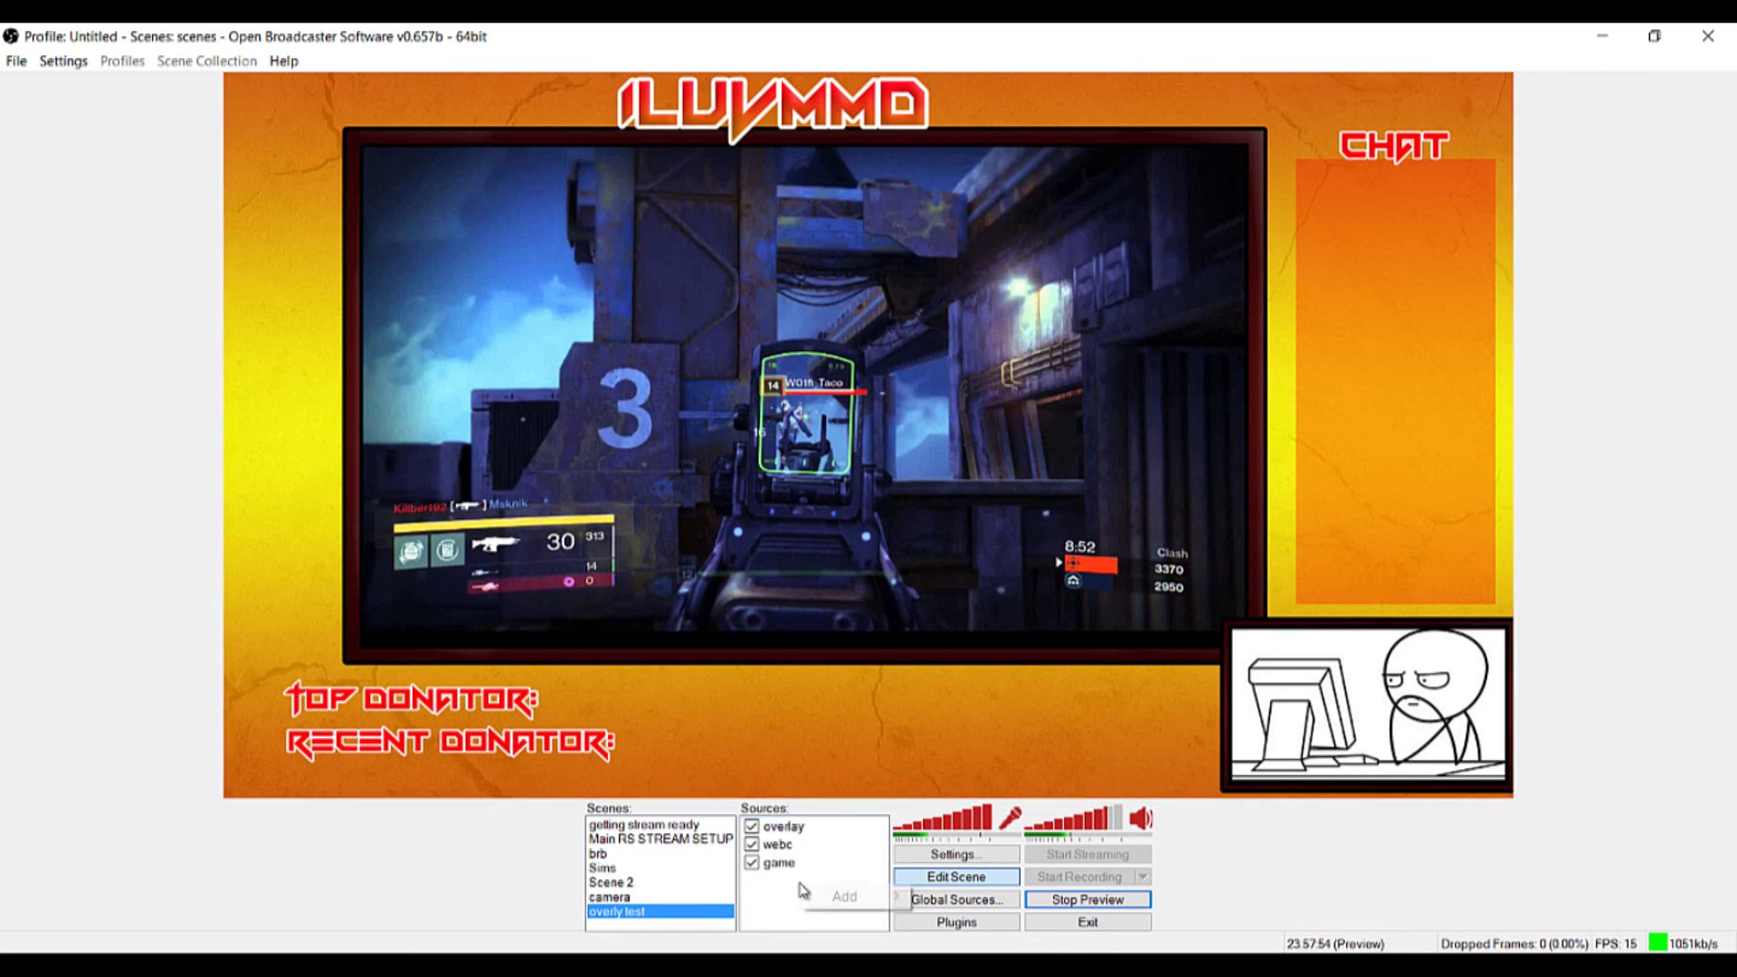
{"action": "mouse_move", "coordinate": [821, 898]}
{"action": "key", "text": "Escape"}
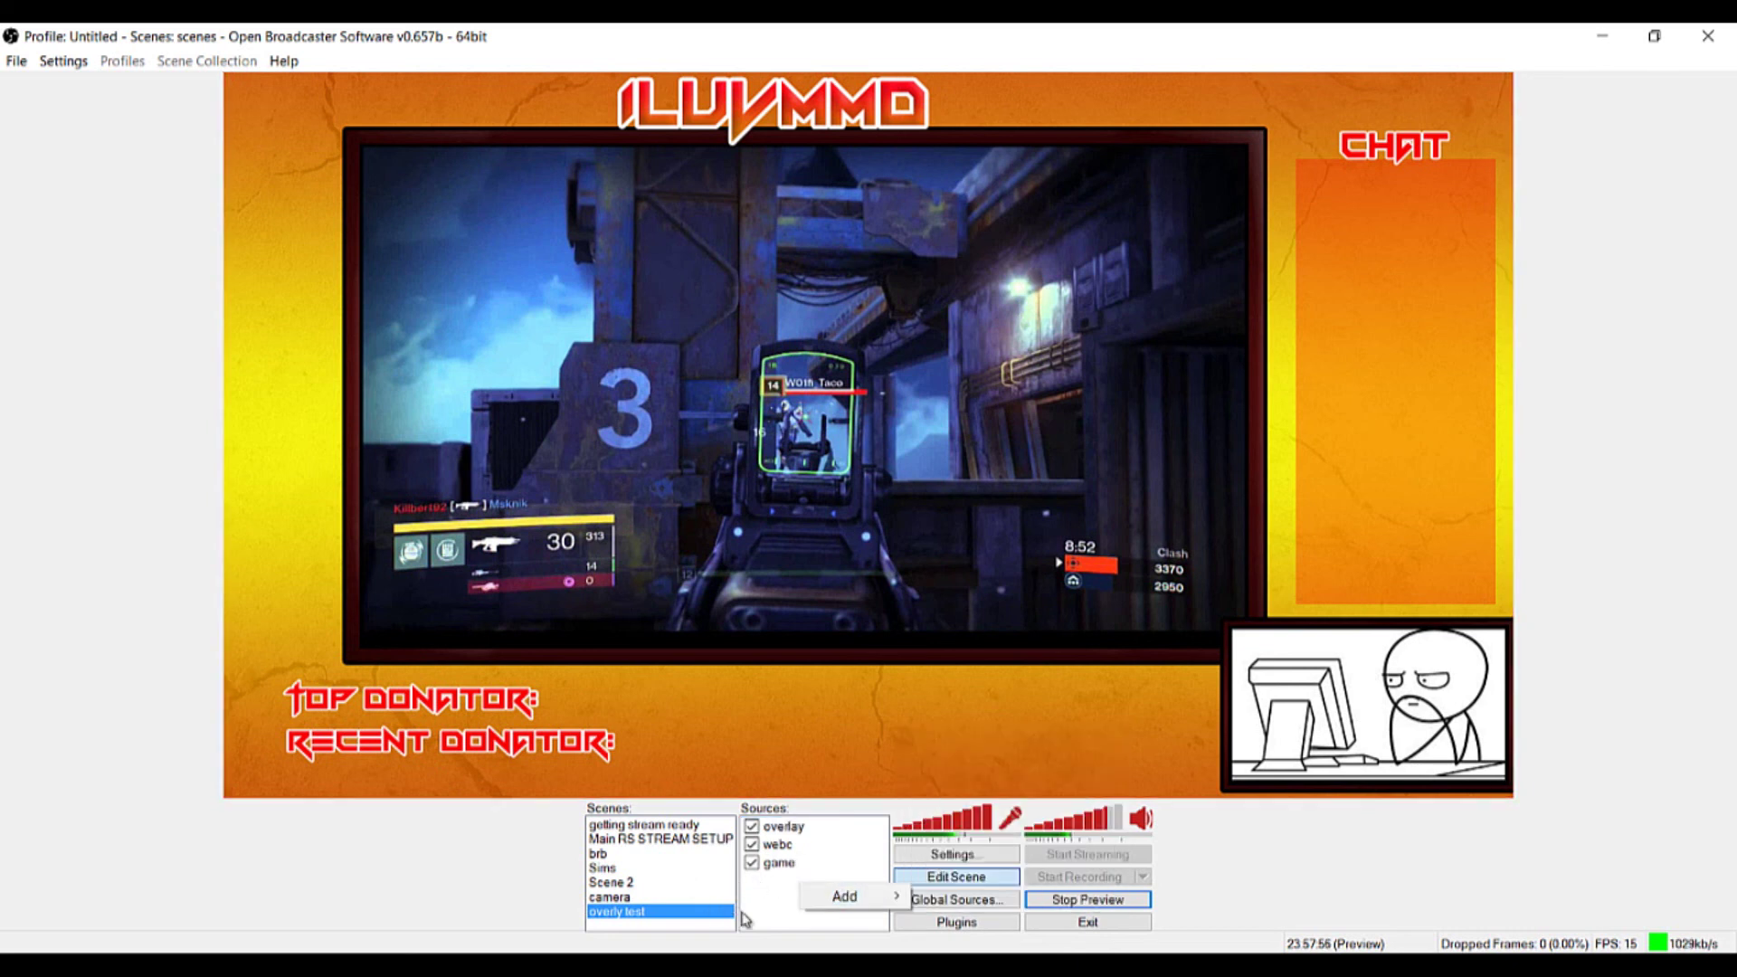
{"action": "key", "text": "Escape"}
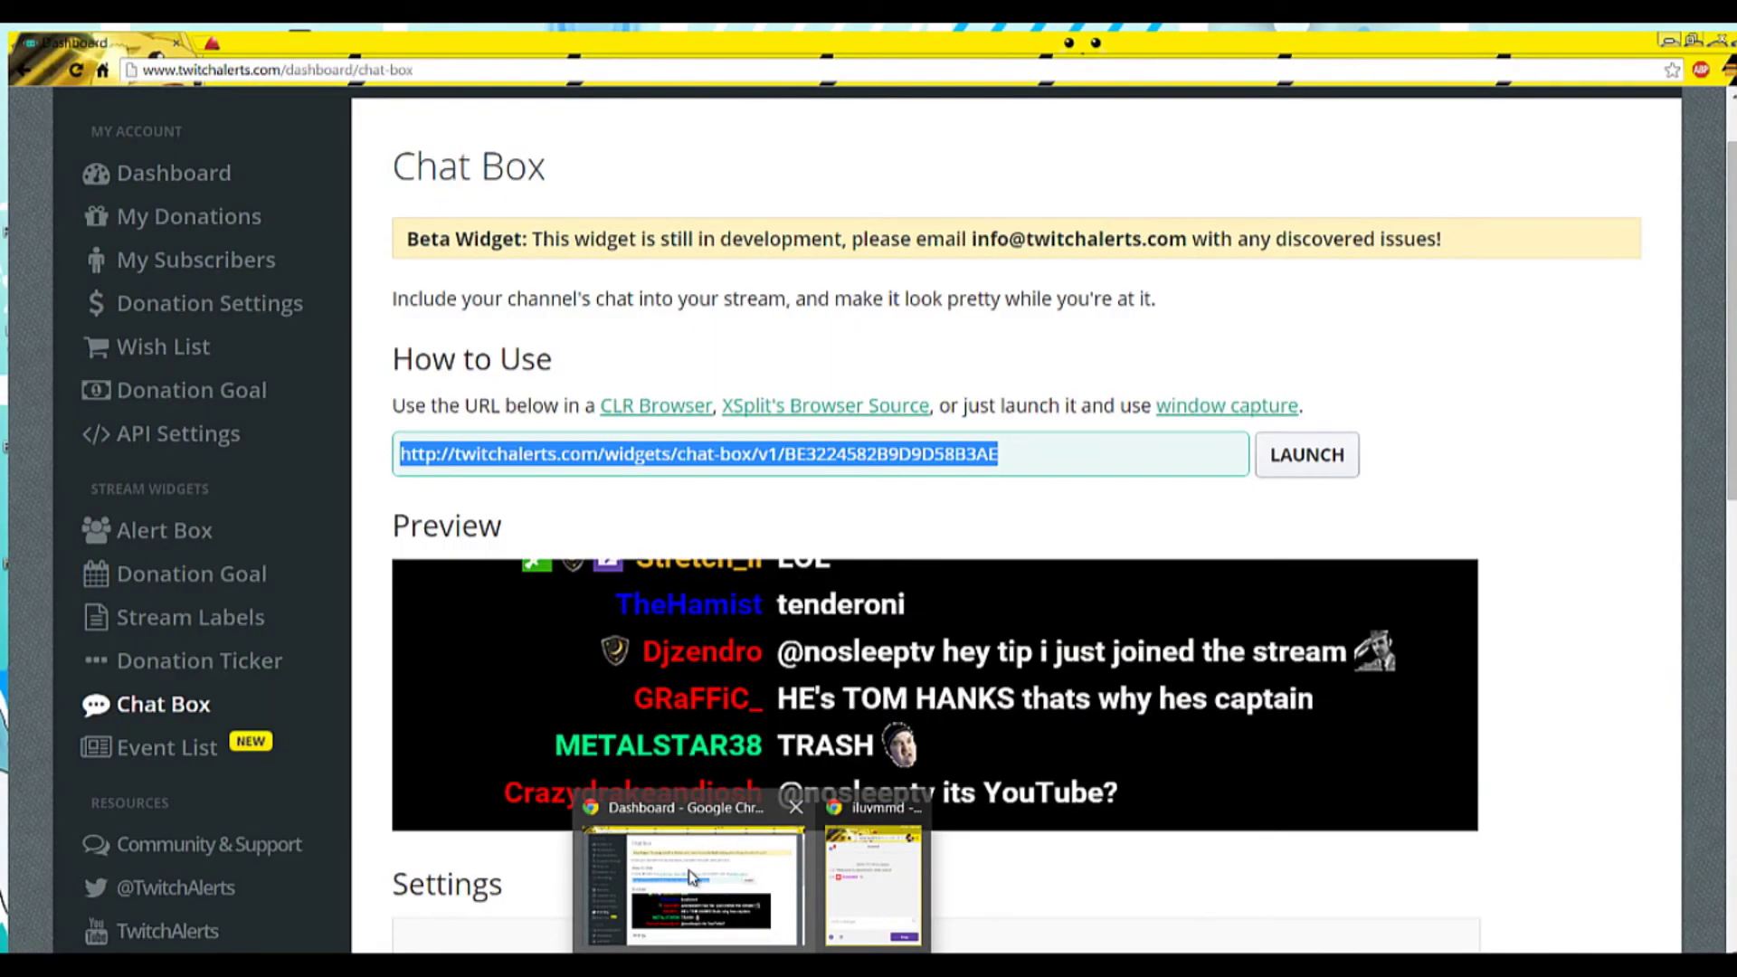
In Google Chrome, look over the widget URL, preview and settings on the TwitchAlerts Chat Box page
{"action": "left_click", "coordinate": [687, 882]}
{"action": "scroll", "coordinate": [1348, 524], "scroll_direction": "down", "scroll_amount": 7}
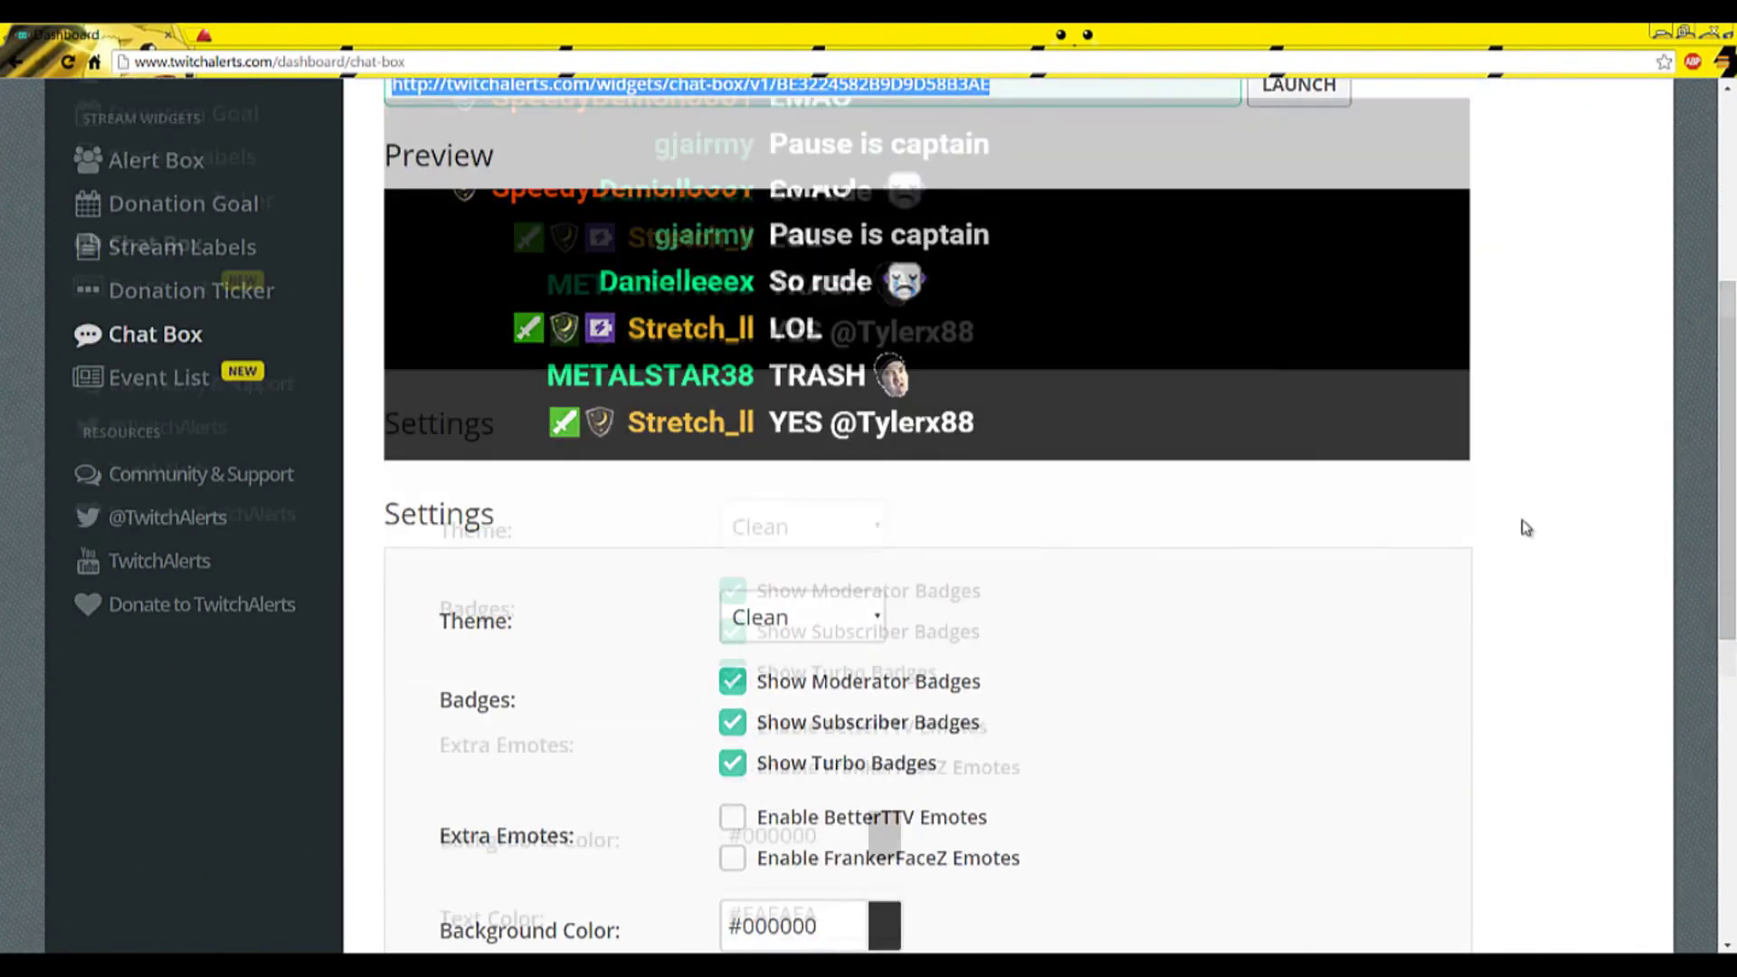
{"action": "scroll", "coordinate": [1594, 527], "scroll_direction": "up", "scroll_amount": 1}
{"action": "scroll", "coordinate": [1594, 526], "scroll_direction": "up", "scroll_amount": 5}
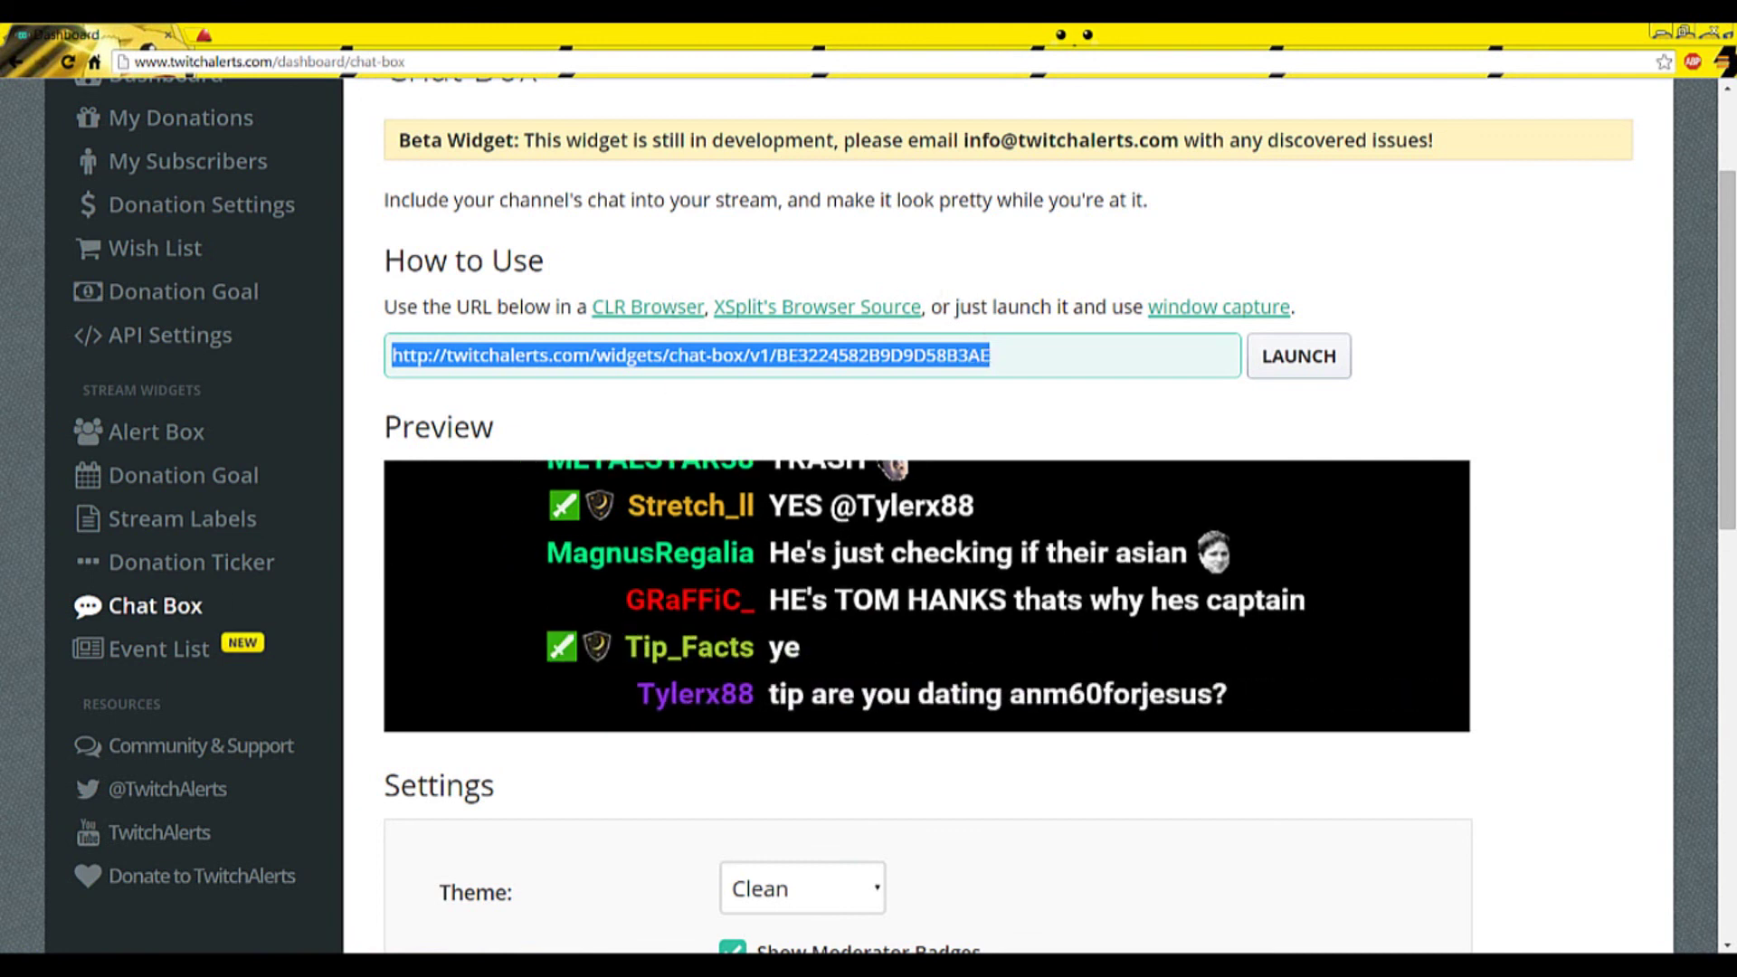
In Open Broadcaster Software, look at the source types that can be added to the overly test scene
{"action": "key", "text": "alt+Tab"}
{"action": "right_click", "coordinate": [822, 907]}
{"action": "mouse_move", "coordinate": [860, 919]}
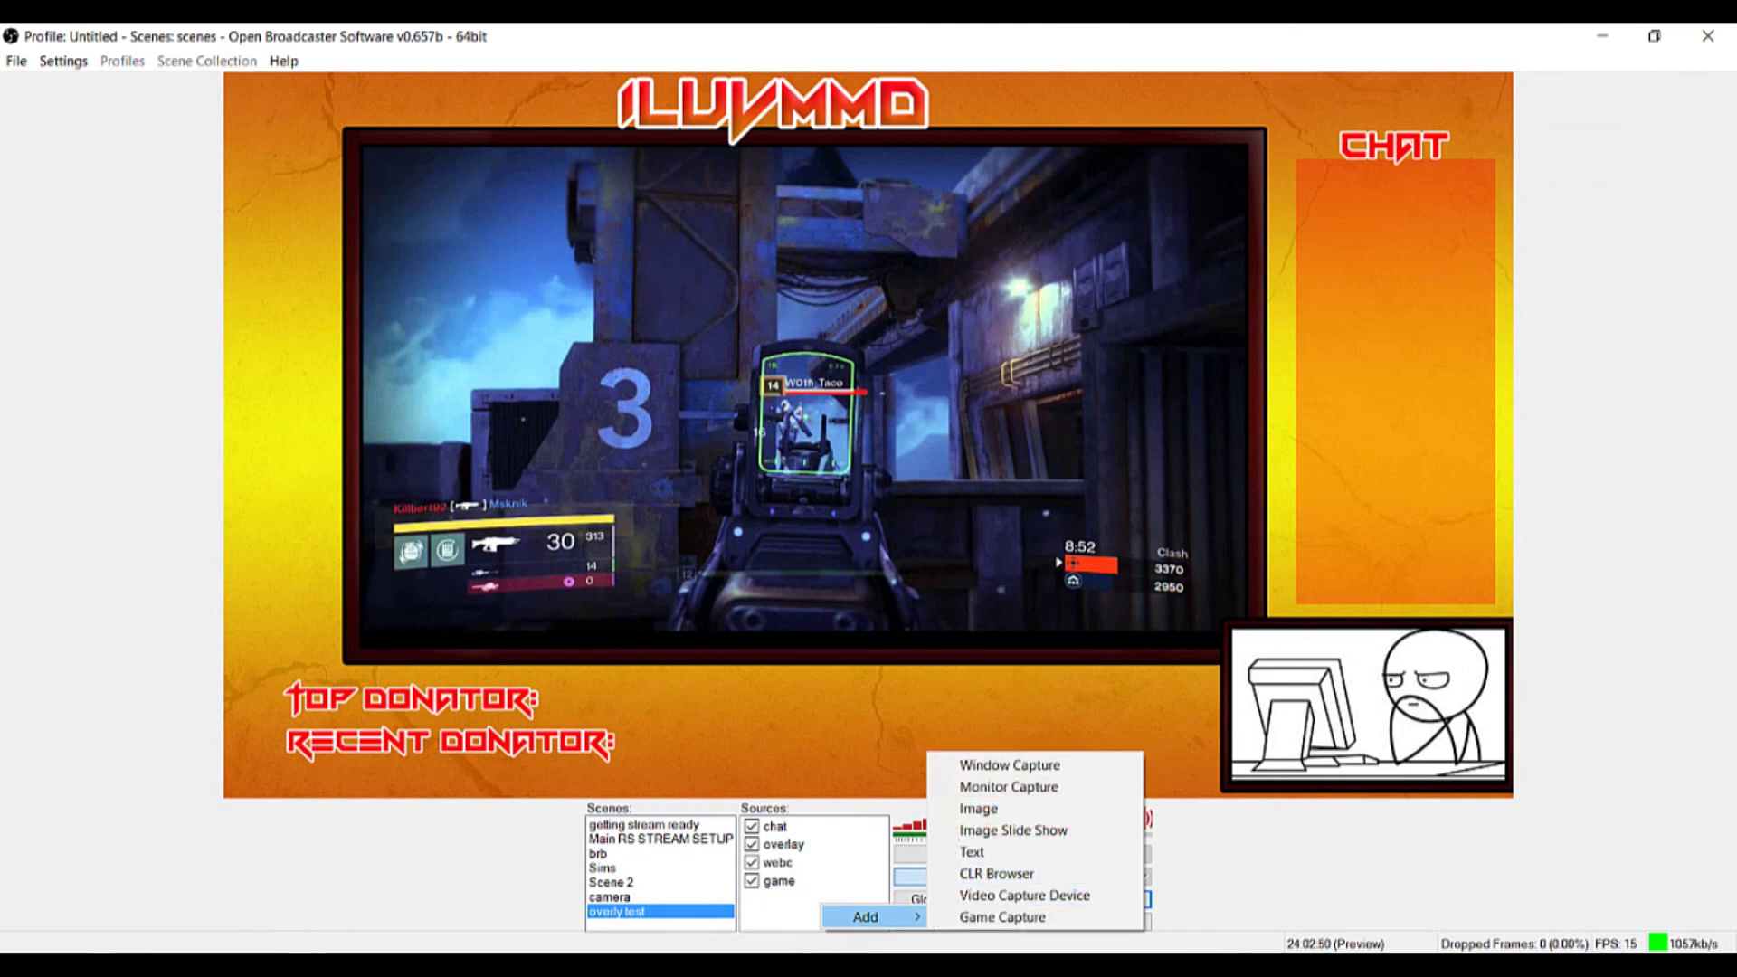
{"action": "key", "text": "alt+Tab"}
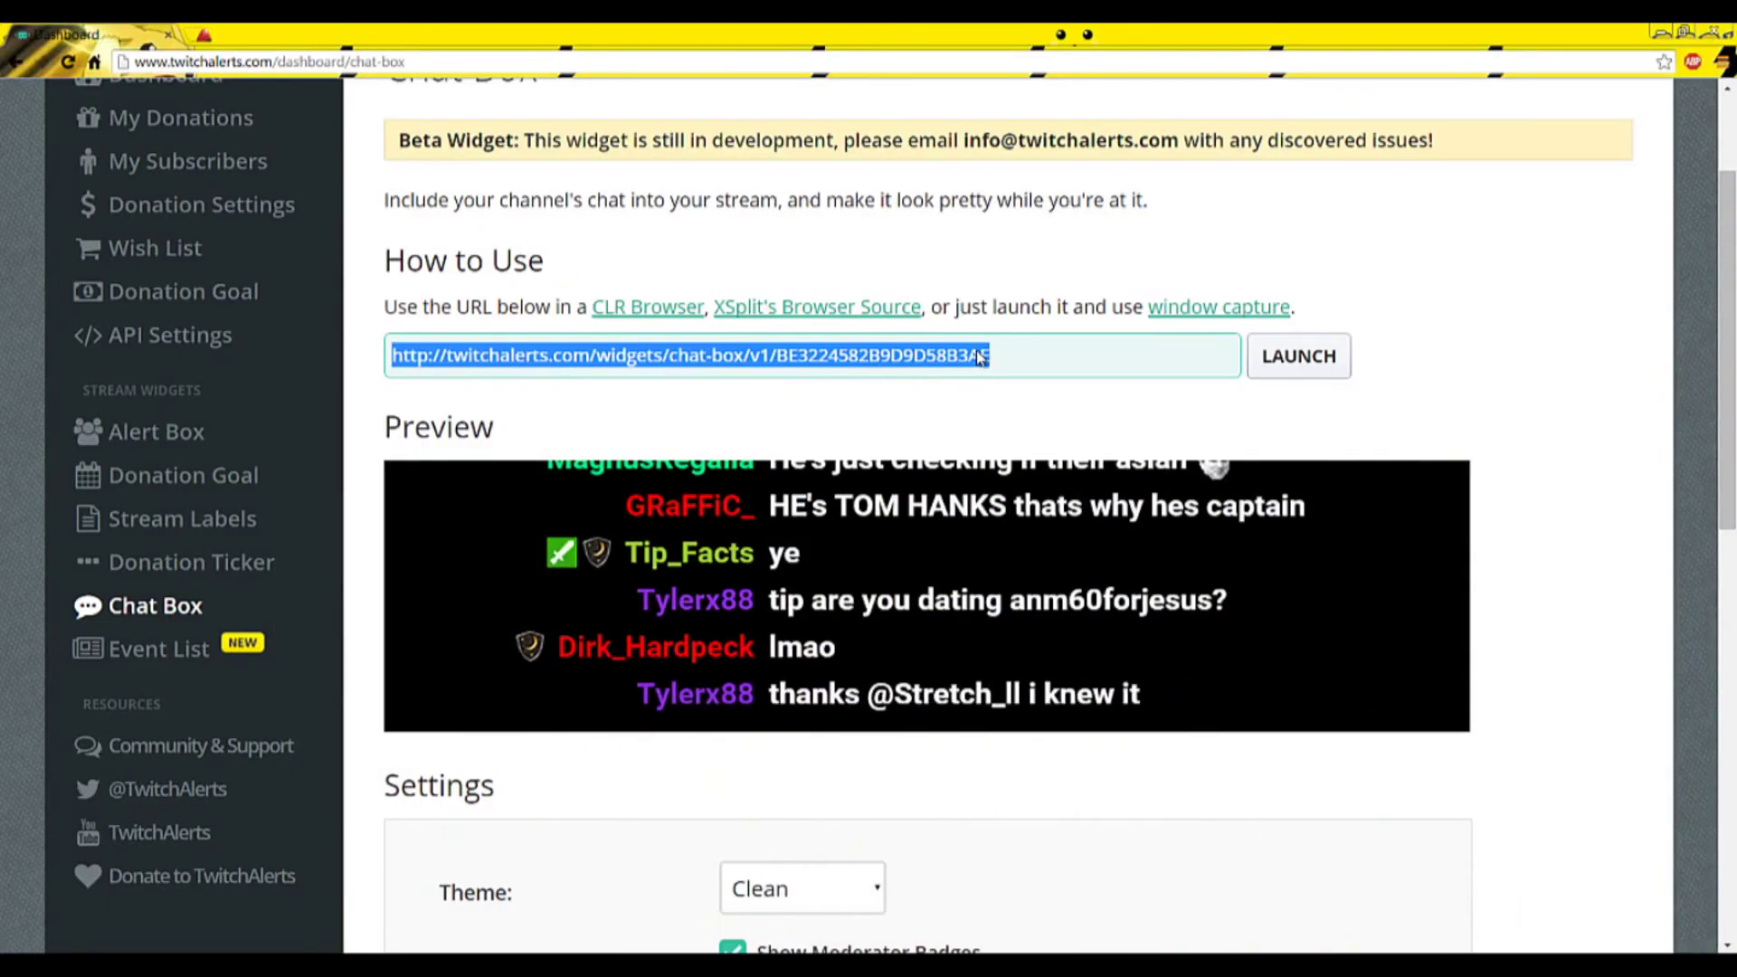
{"action": "left_click", "coordinate": [1659, 32]}
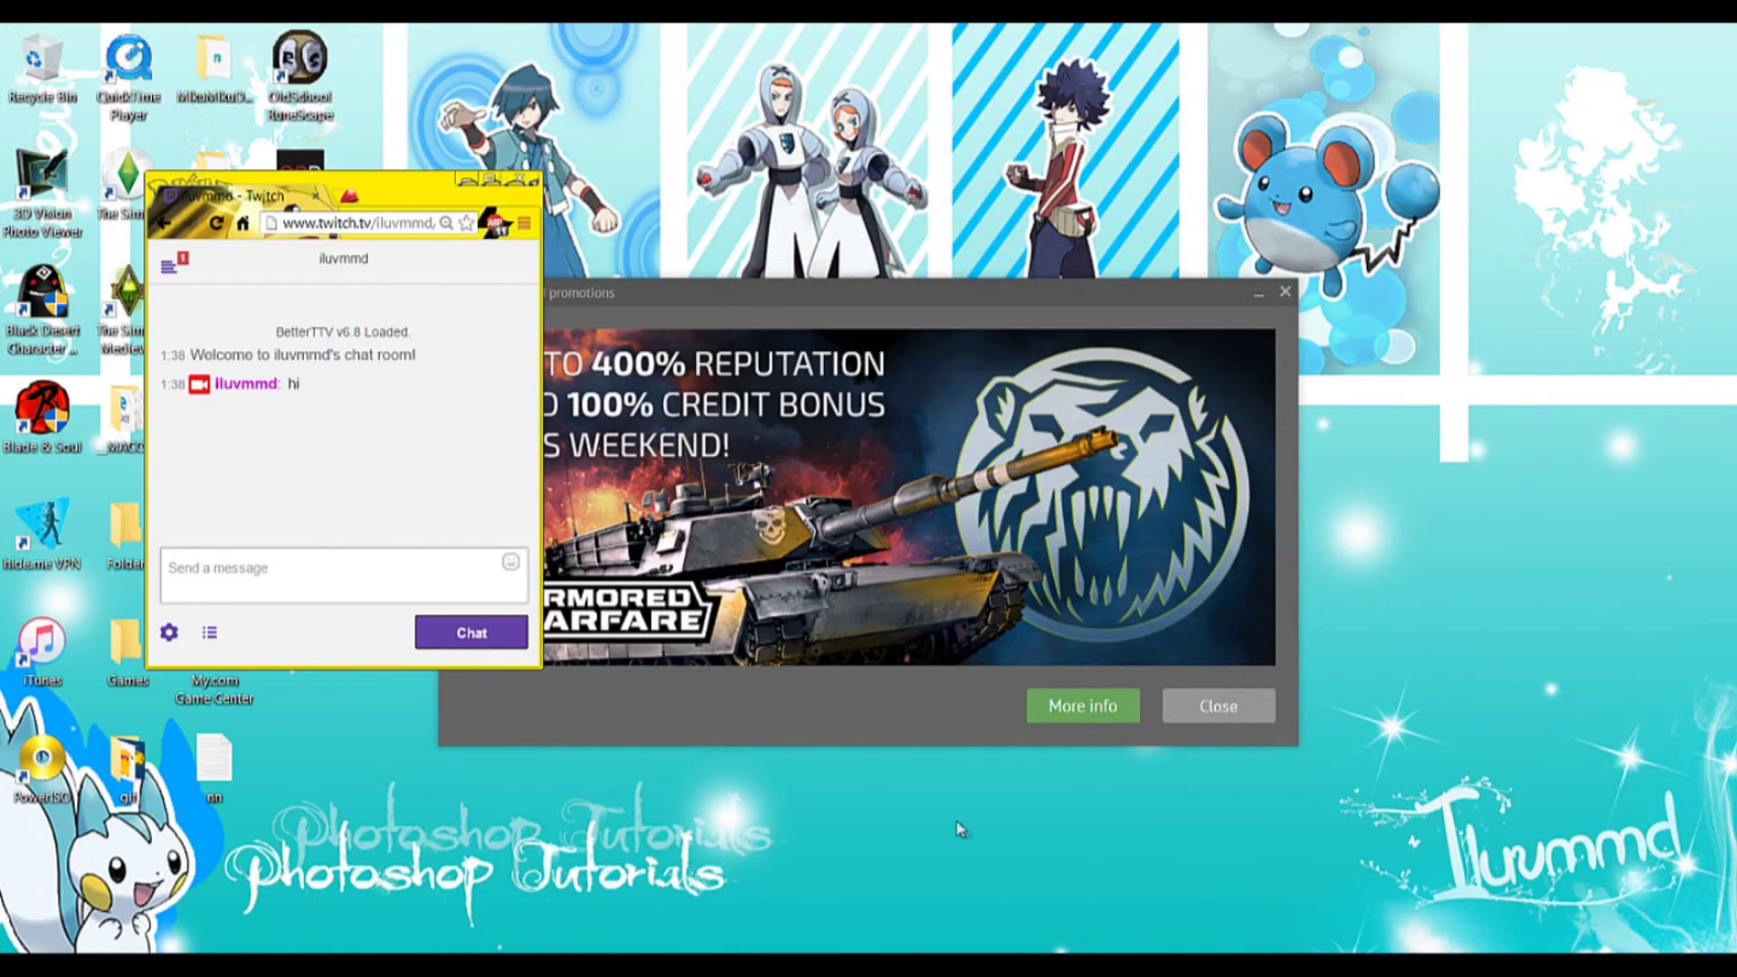
{"action": "mouse_move", "coordinate": [751, 965]}
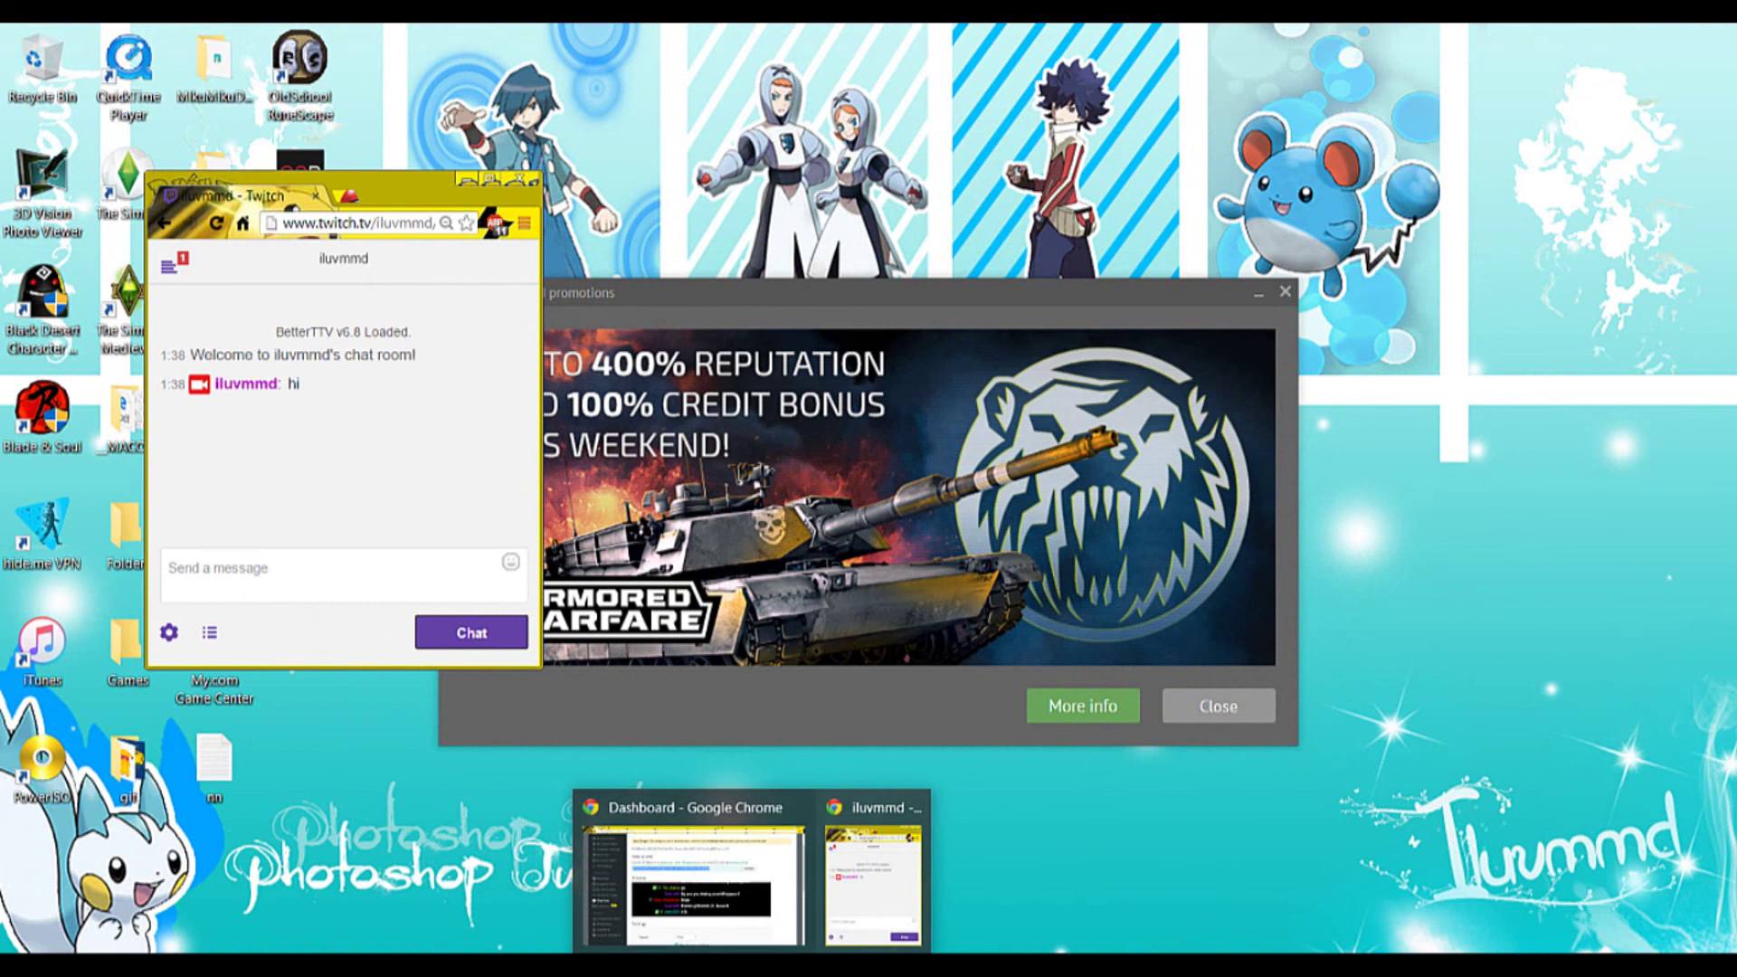
{"action": "key", "text": "alt+Tab"}
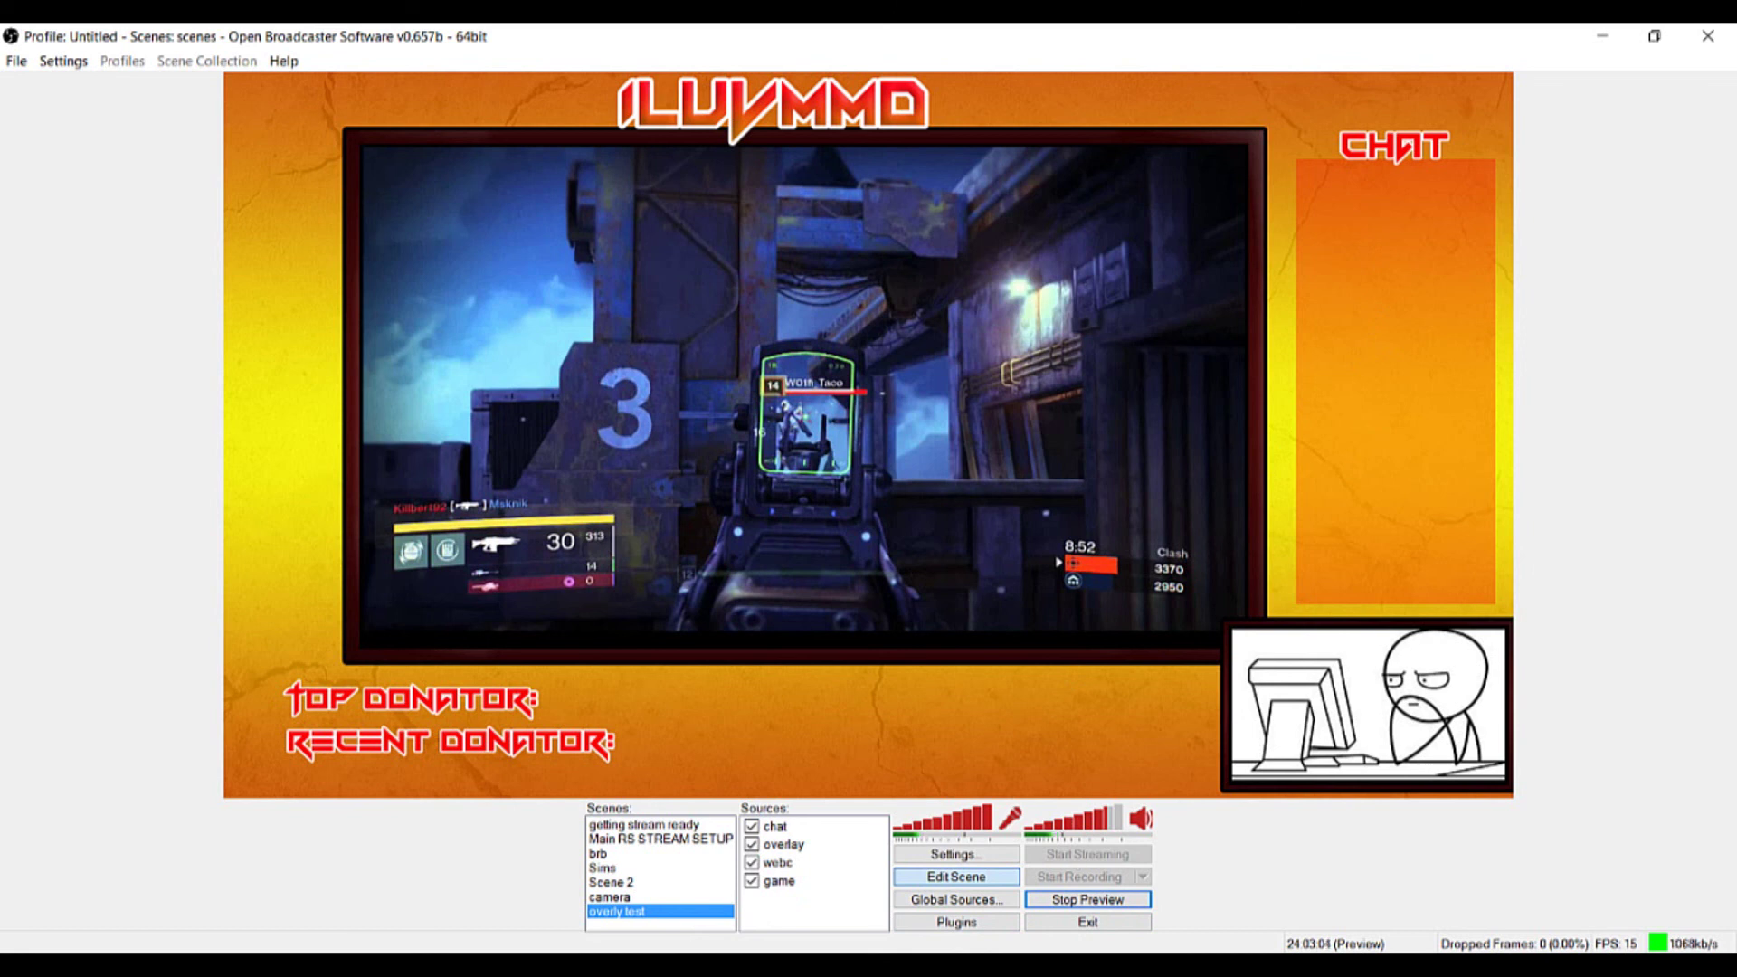
{"action": "left_click", "coordinate": [823, 909]}
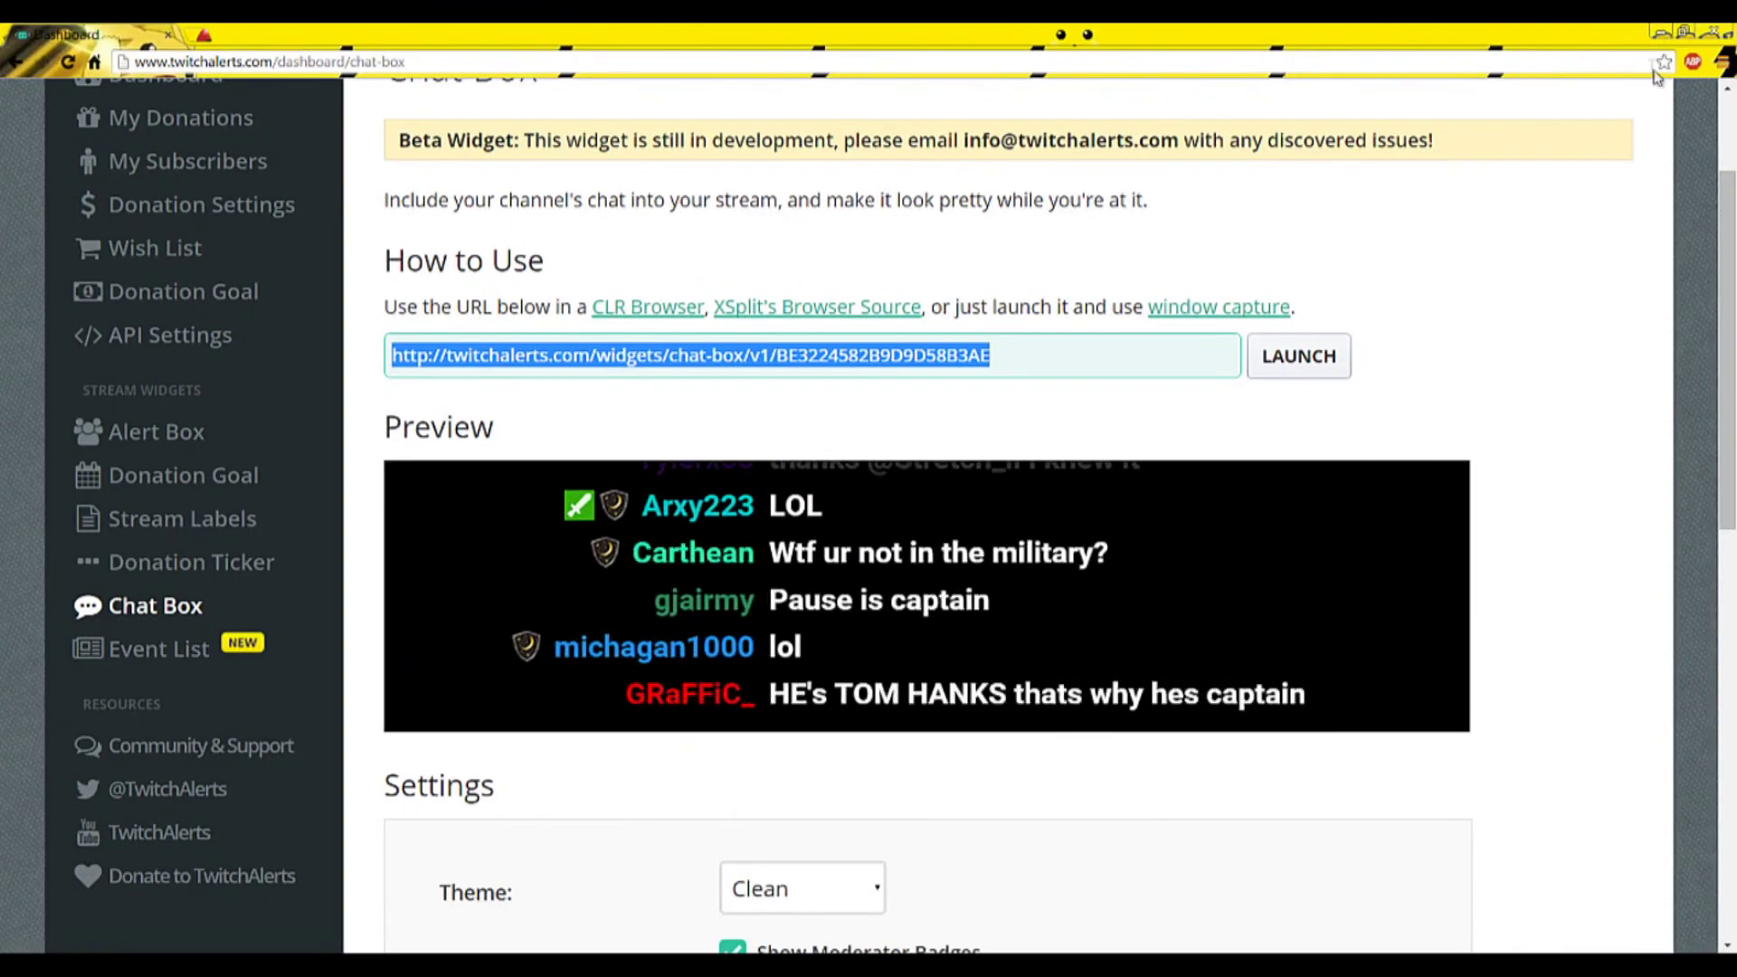
{"action": "left_click", "coordinate": [1658, 35]}
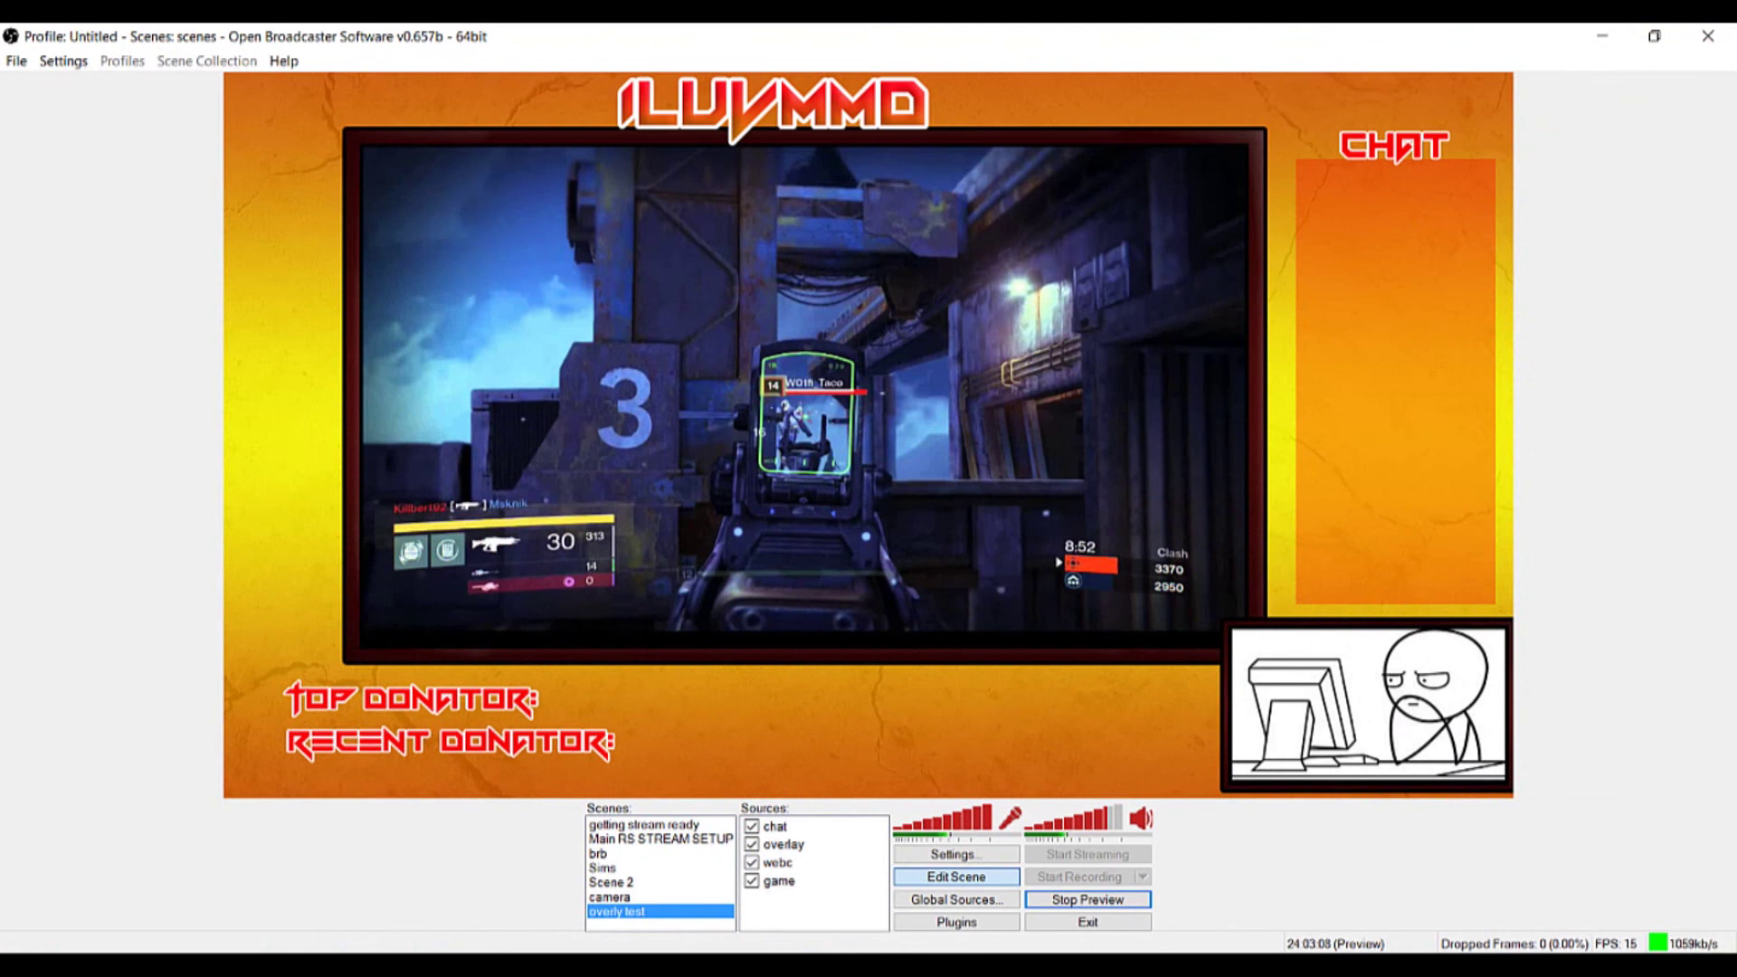
{"action": "mouse_move", "coordinate": [872, 911]}
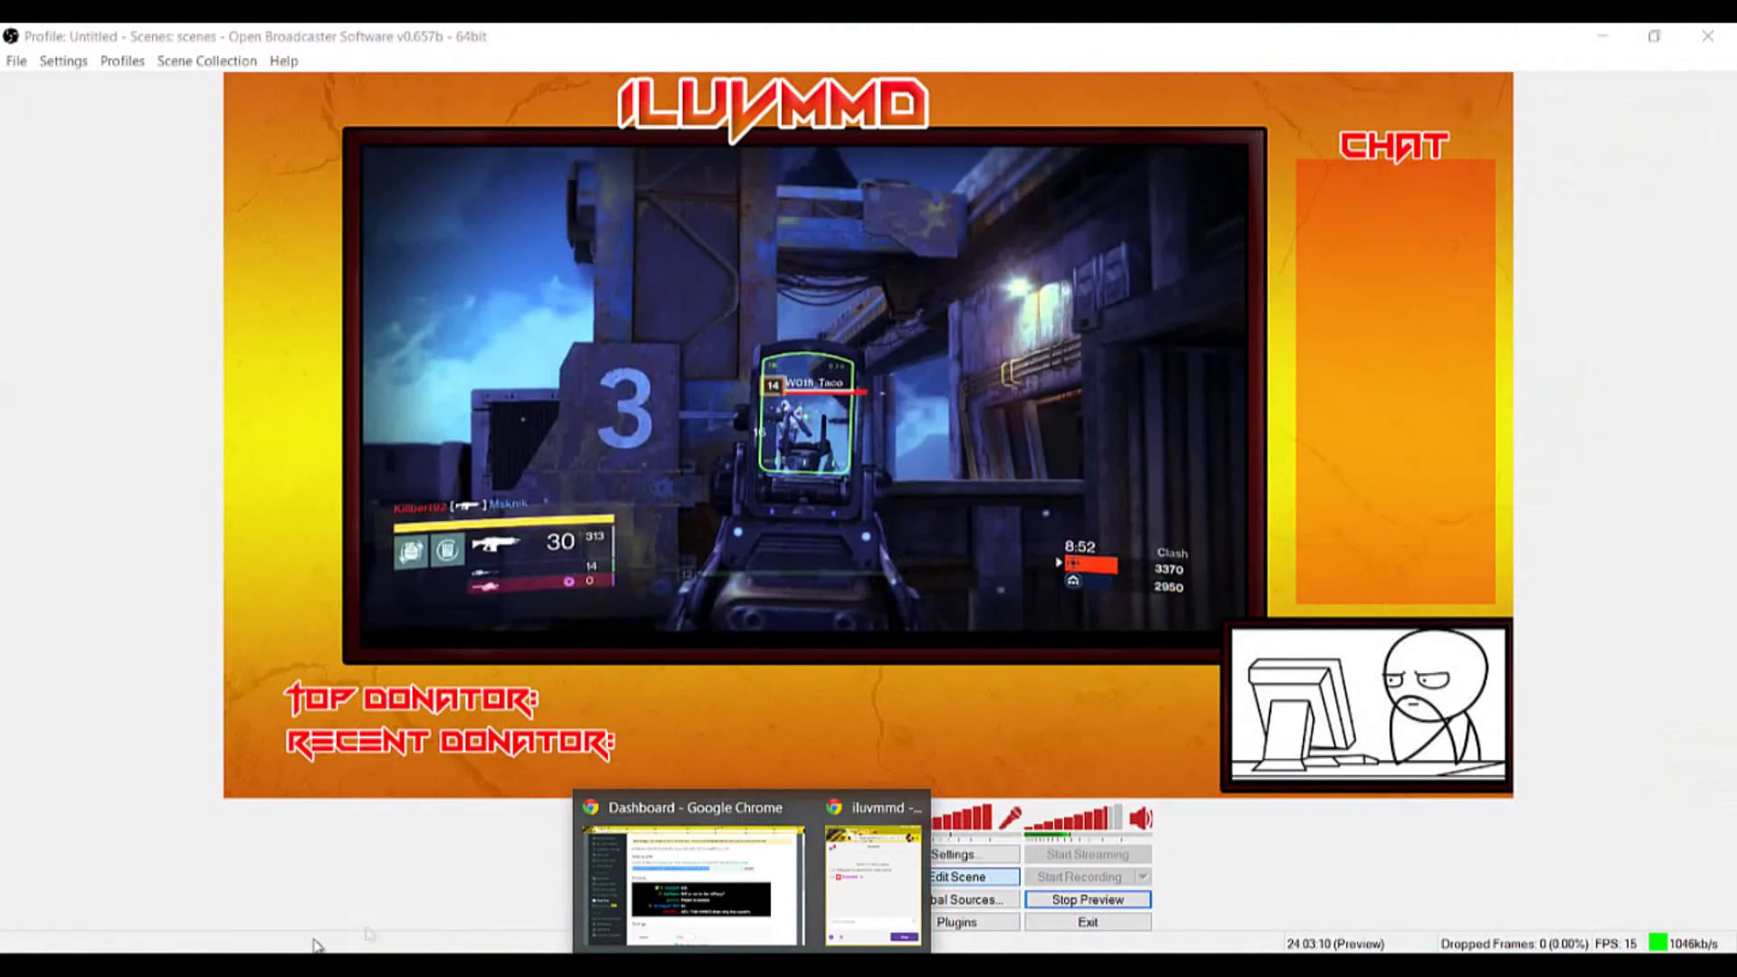
In the Twitch chat pop-out window, send the message "hi" to test the scene's chat source
{"action": "left_click", "coordinate": [914, 871]}
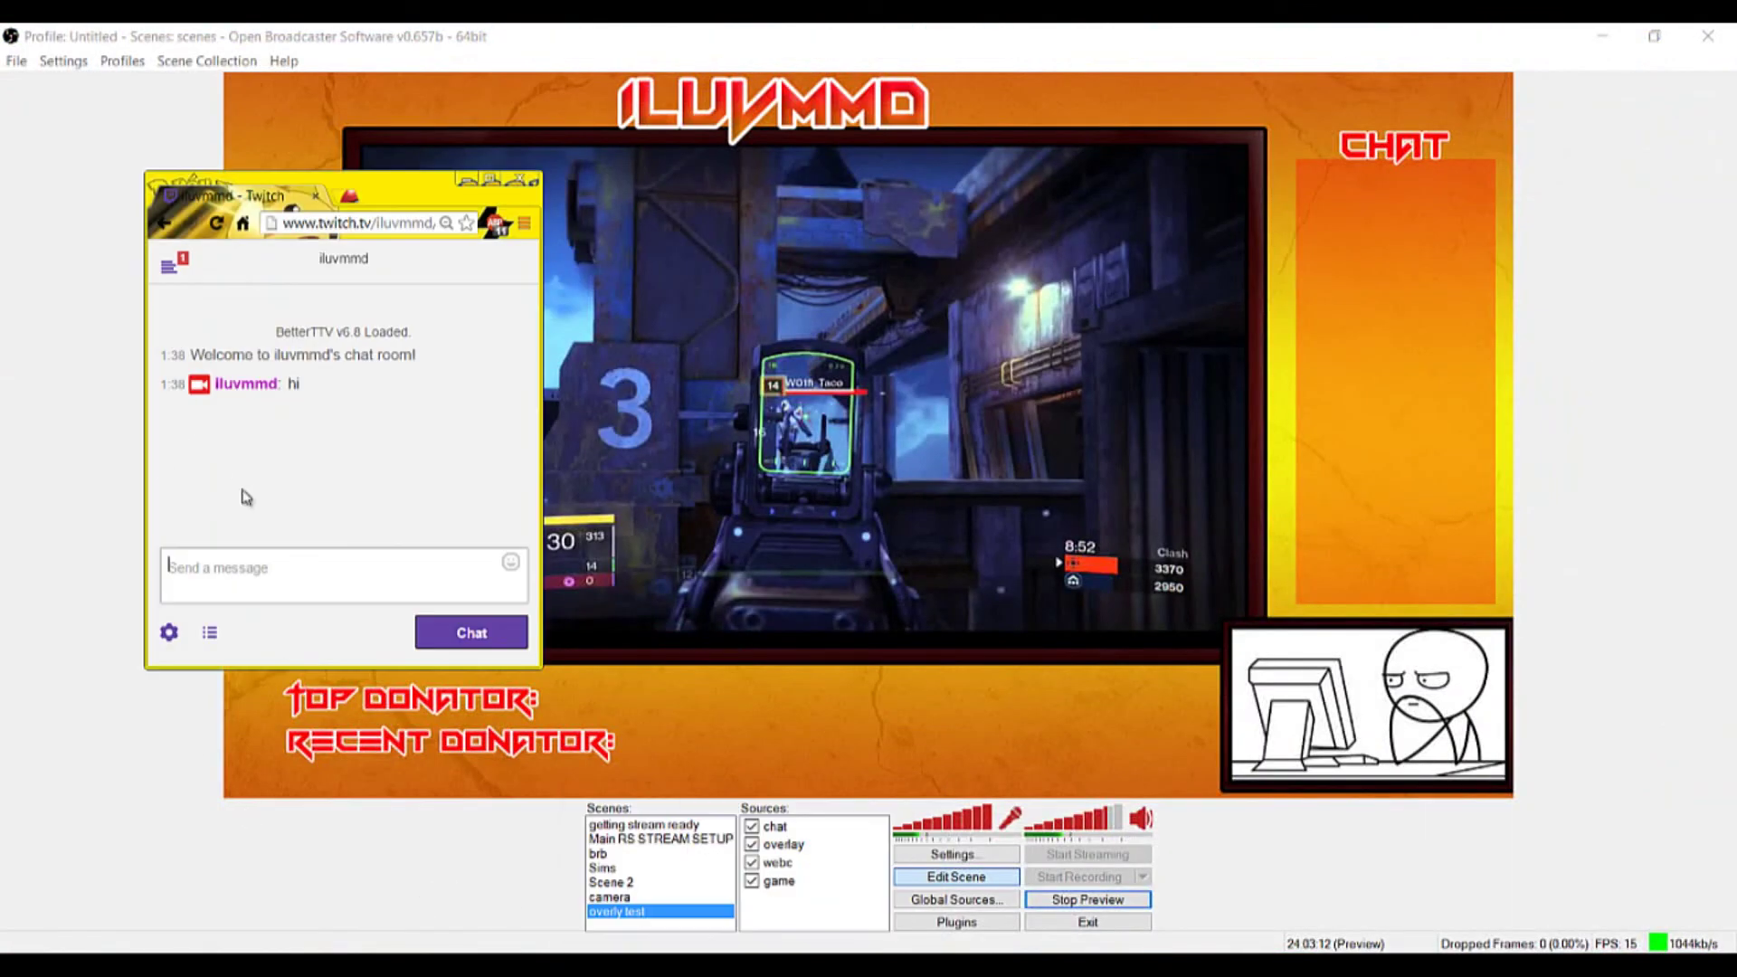
{"action": "type", "text": "hi"}
{"action": "key", "text": "Return"}
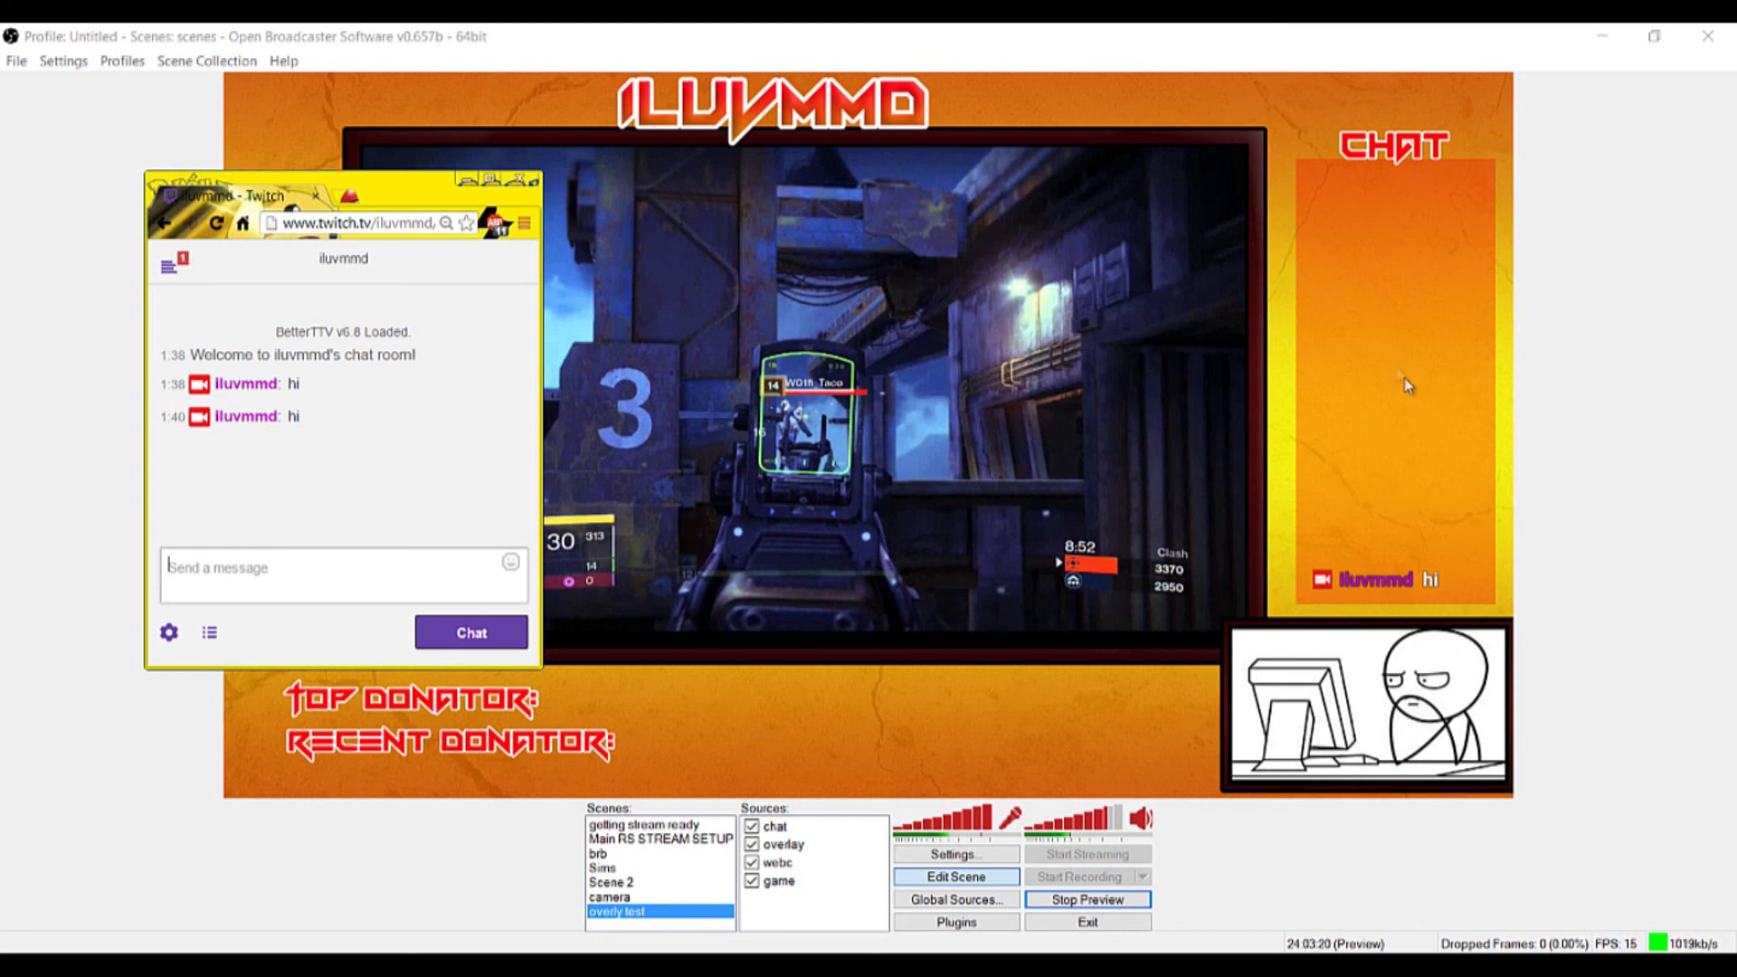
Look at the theme options on the TwitchAlerts Chat Box page, keep Clean, and minimize both Chrome windows to return to Open Broadcaster Software
{"action": "mouse_move", "coordinate": [751, 966]}
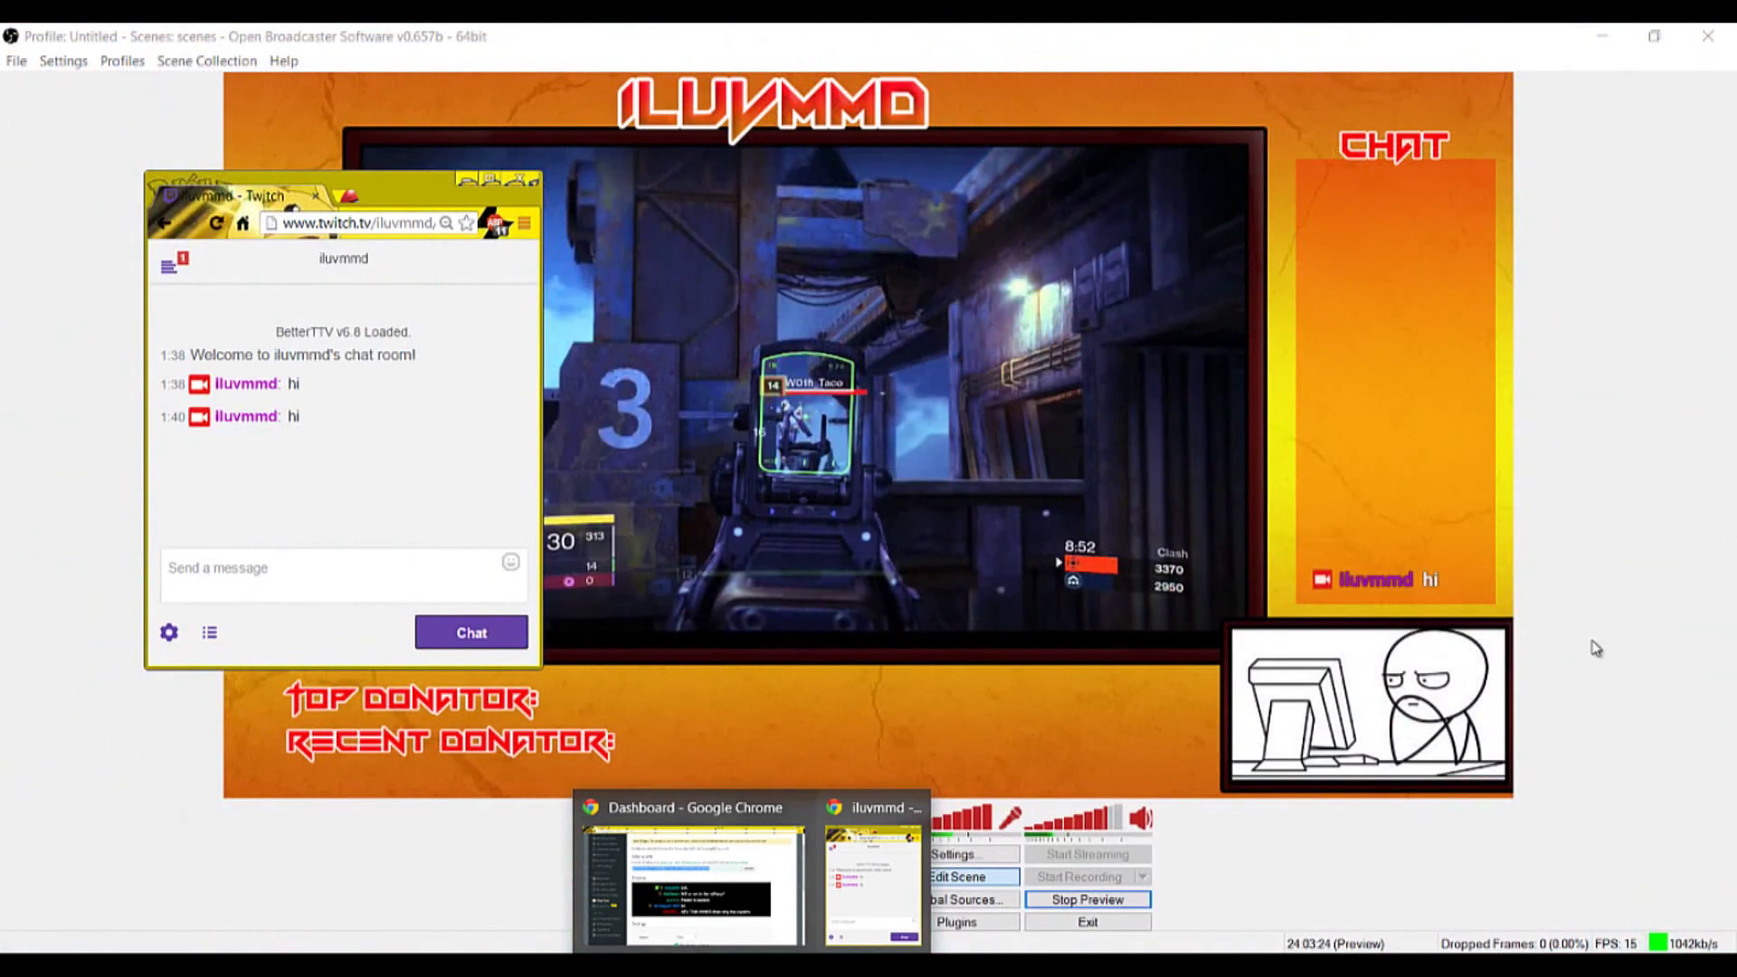
{"action": "left_click", "coordinate": [749, 907]}
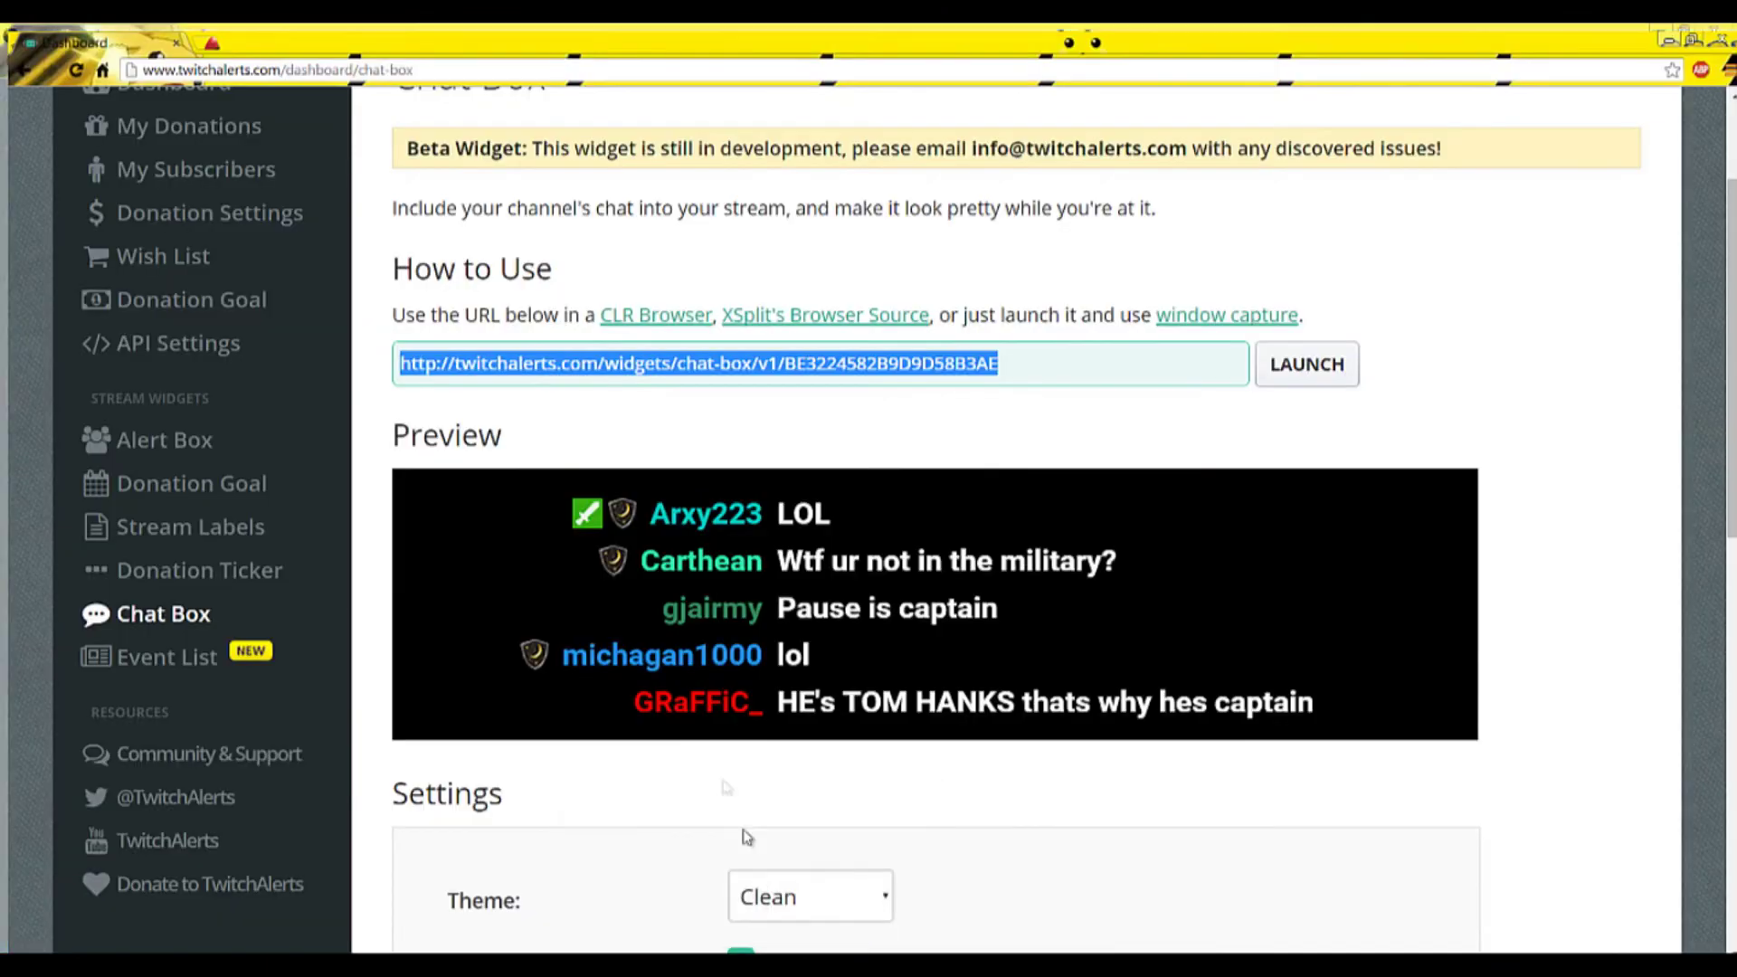
{"action": "scroll", "coordinate": [742, 769], "scroll_direction": "down", "scroll_amount": 2}
{"action": "left_click", "coordinate": [760, 710]}
{"action": "left_click", "coordinate": [759, 717]}
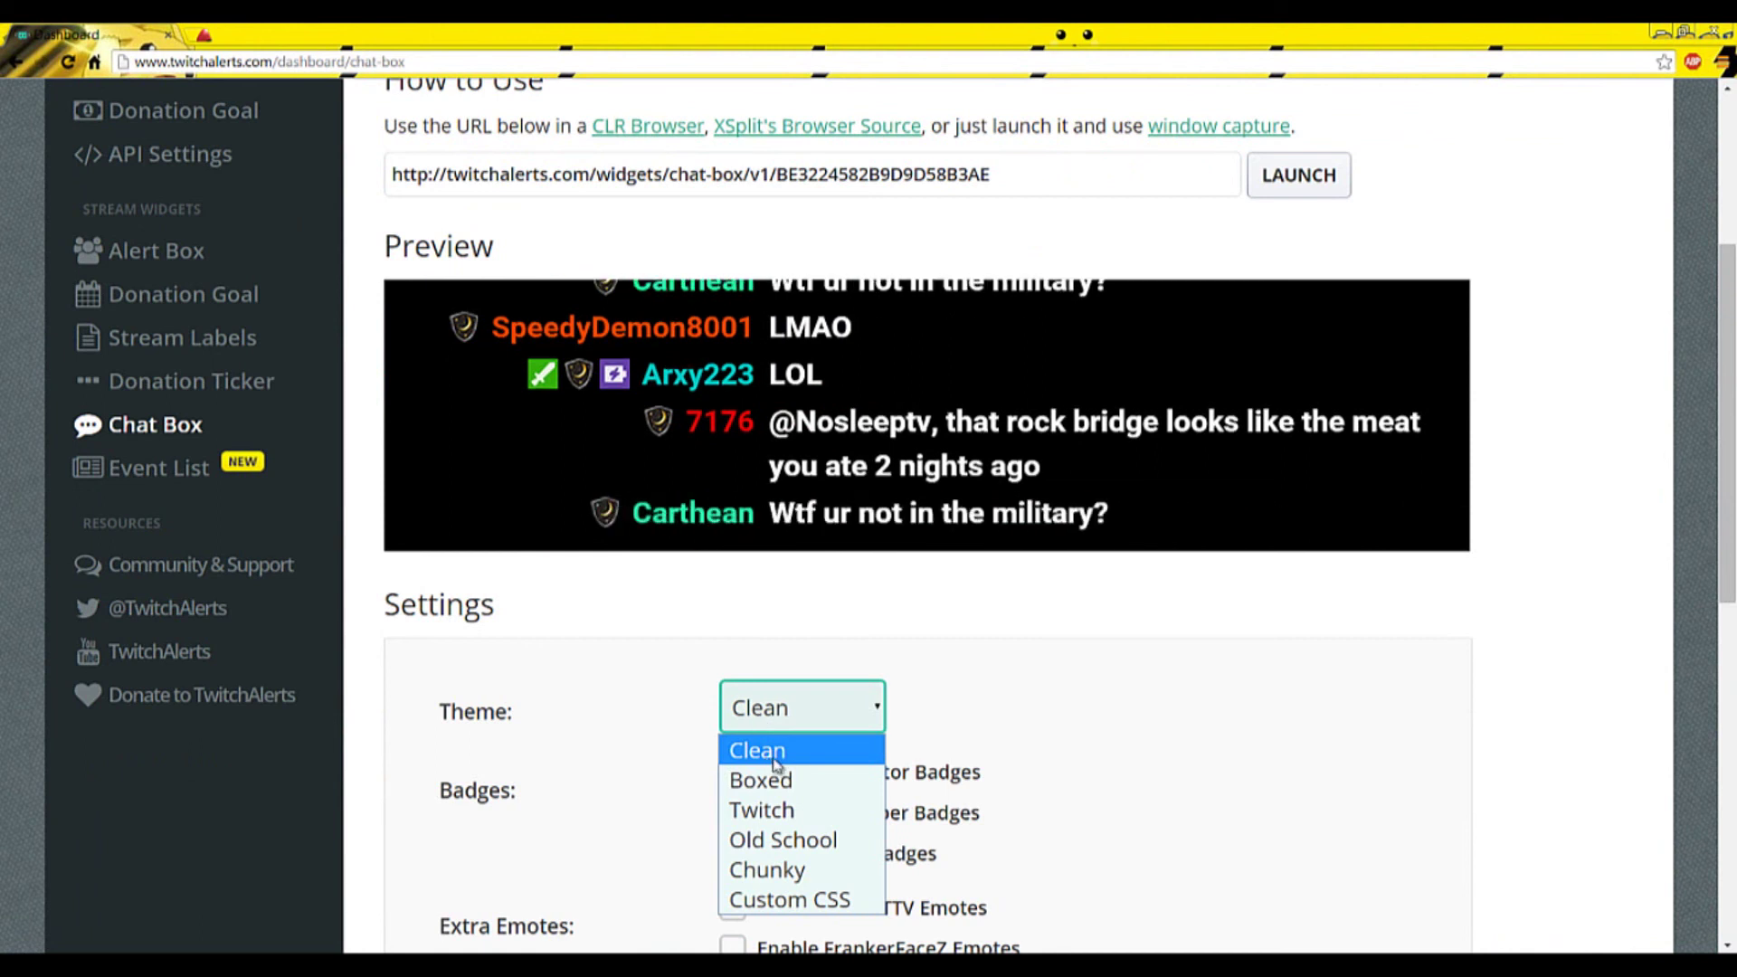
{"action": "left_click", "coordinate": [794, 724]}
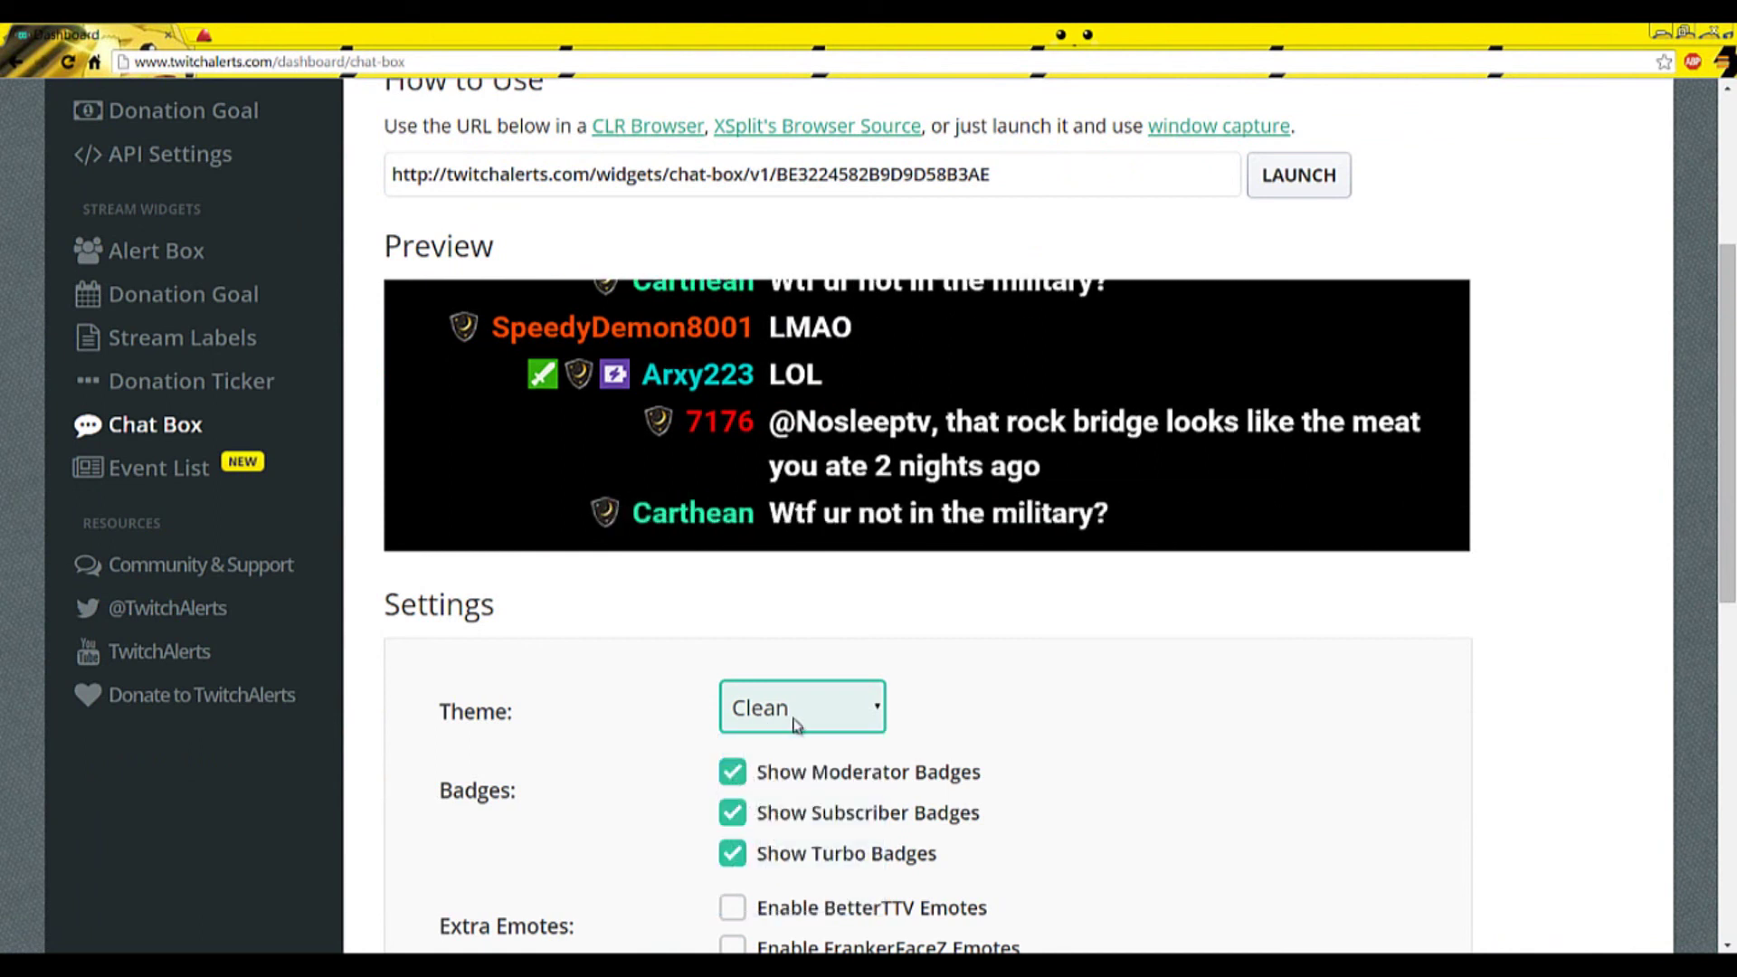
{"action": "left_click", "coordinate": [1663, 32]}
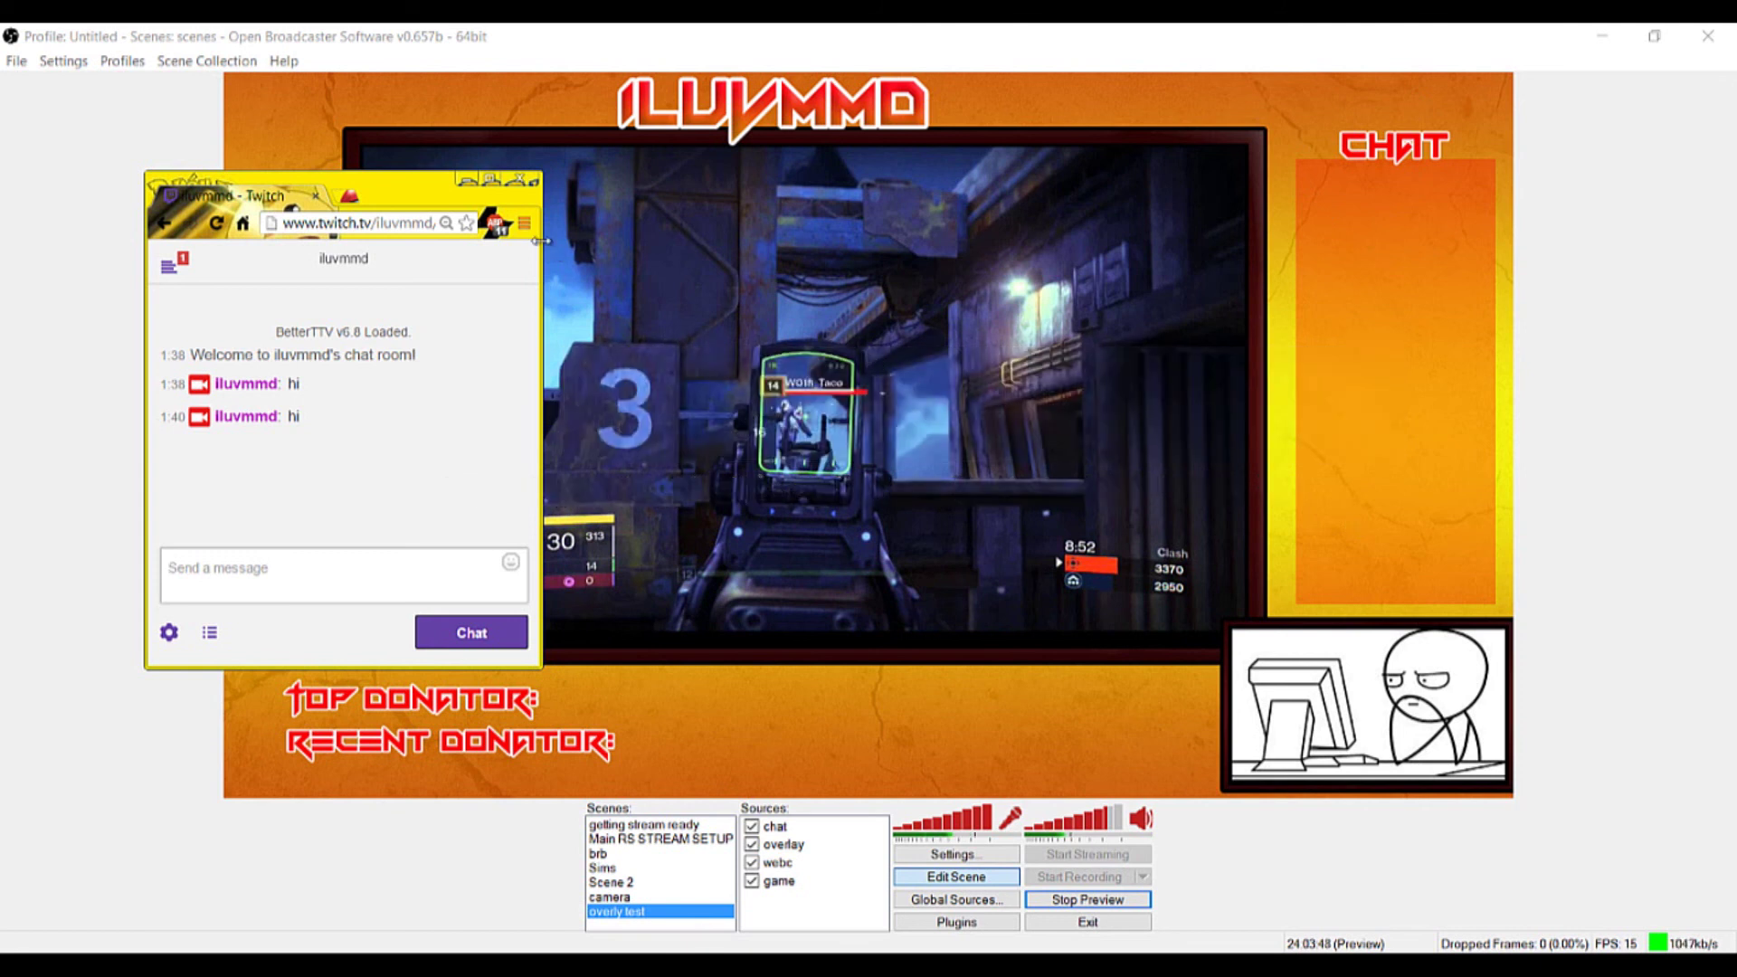
{"action": "left_click", "coordinate": [465, 180]}
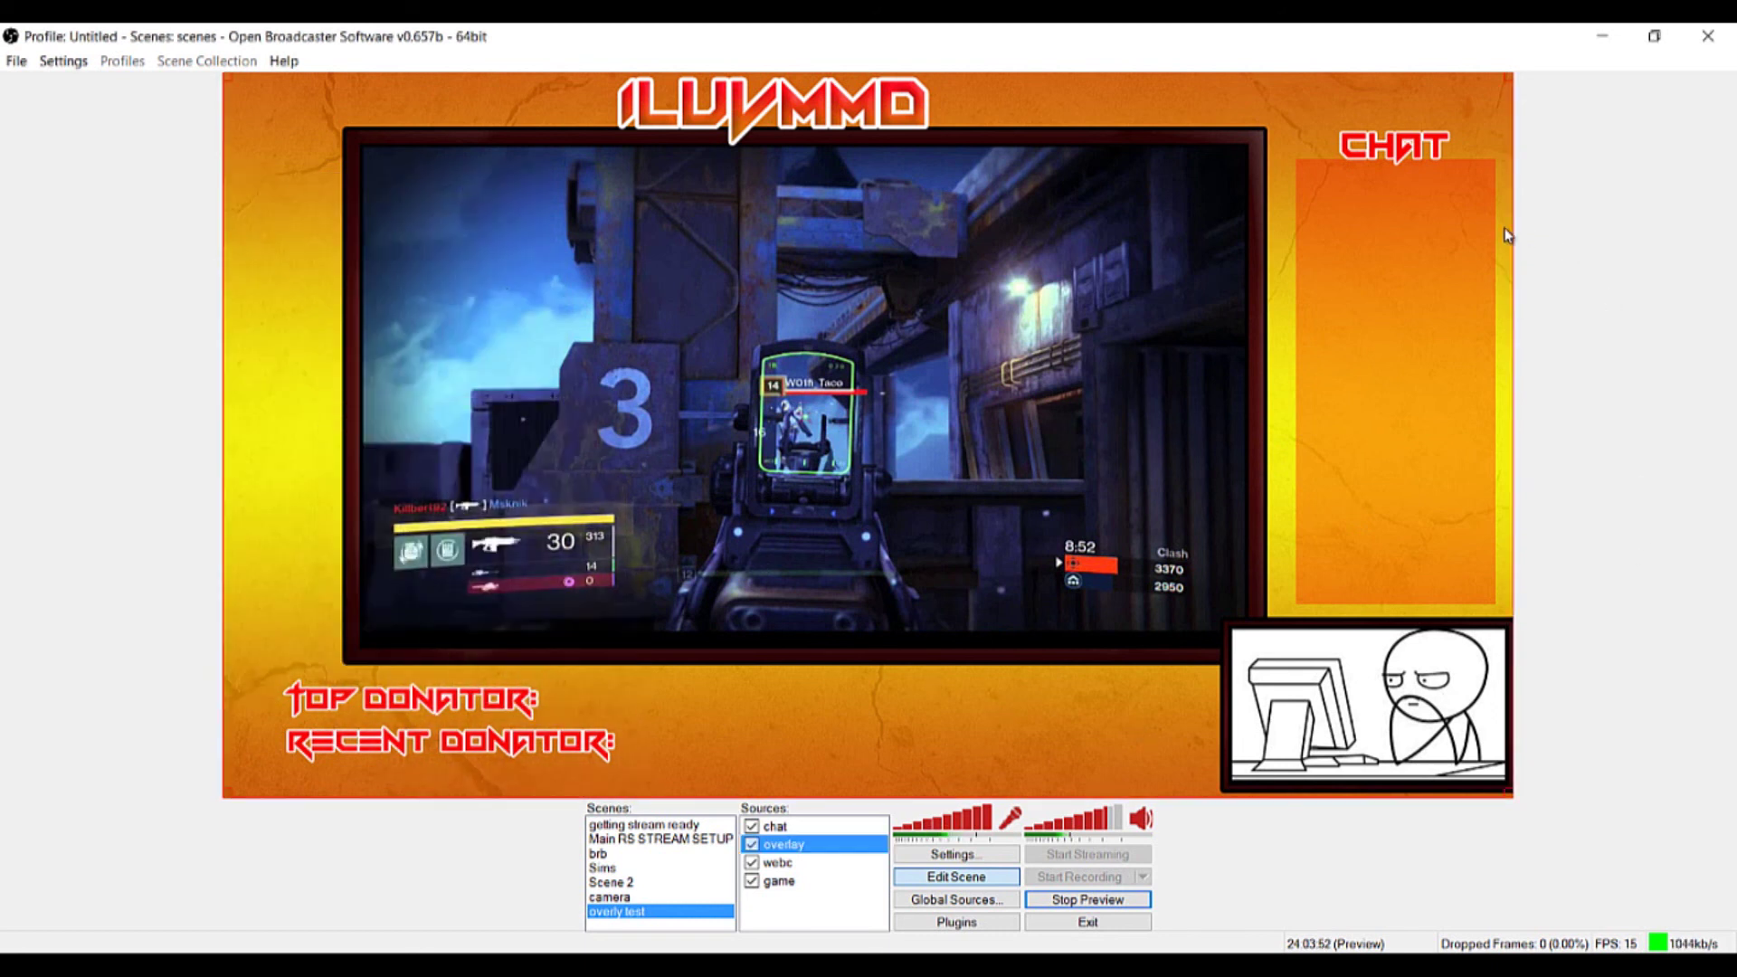